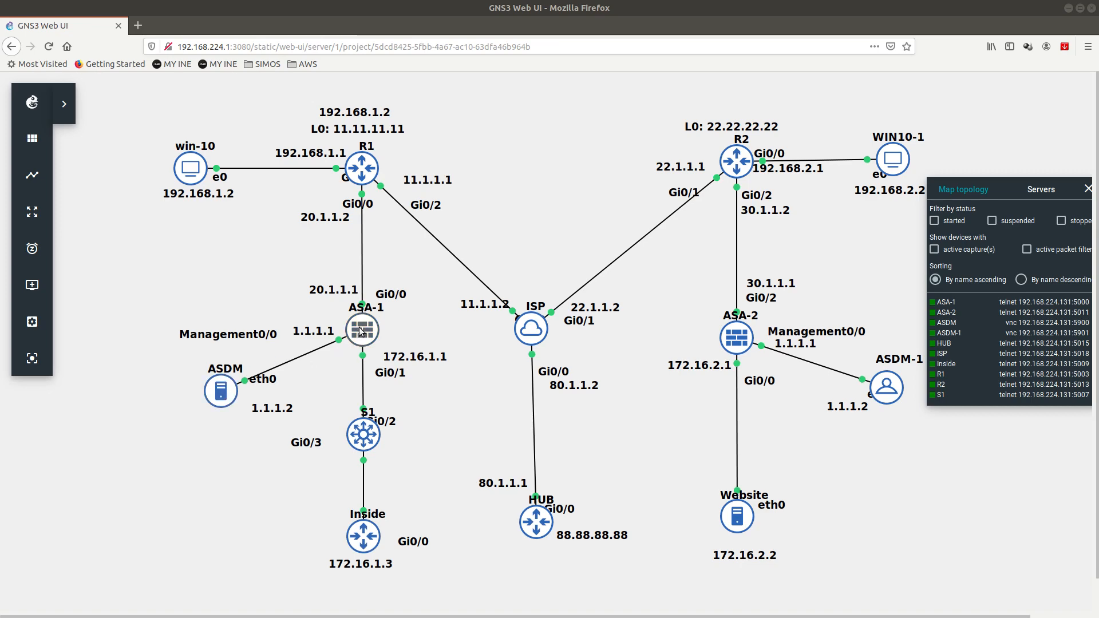
Step: Launch the AnyConnect VPN Wizard from ASDM's Wizards > VPN Wizards menu
key("alt+Tab")
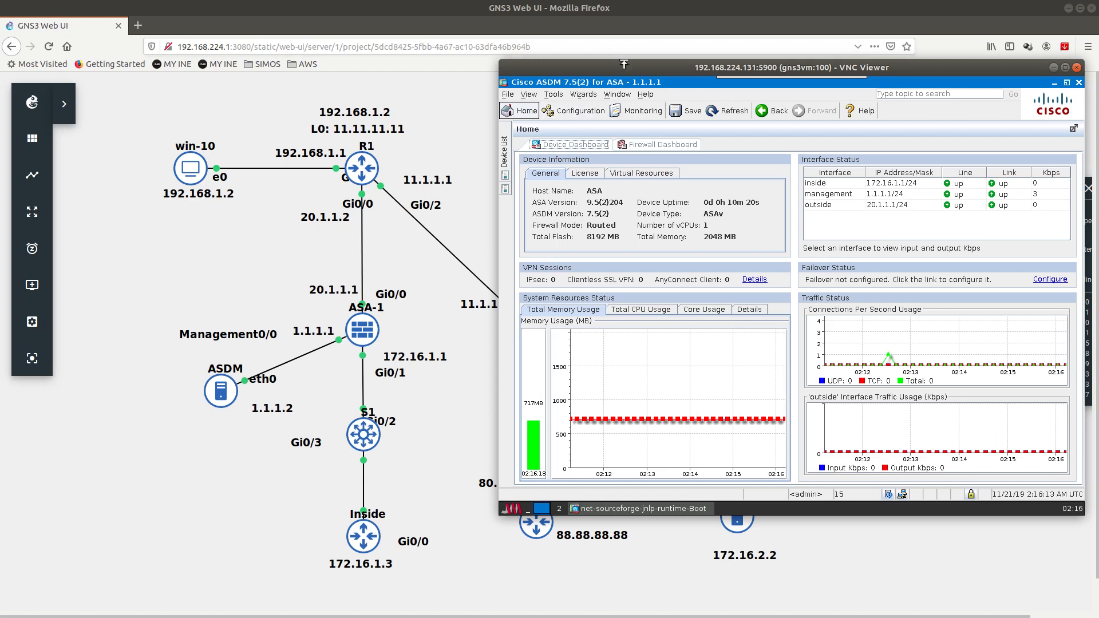
left_click(590, 95)
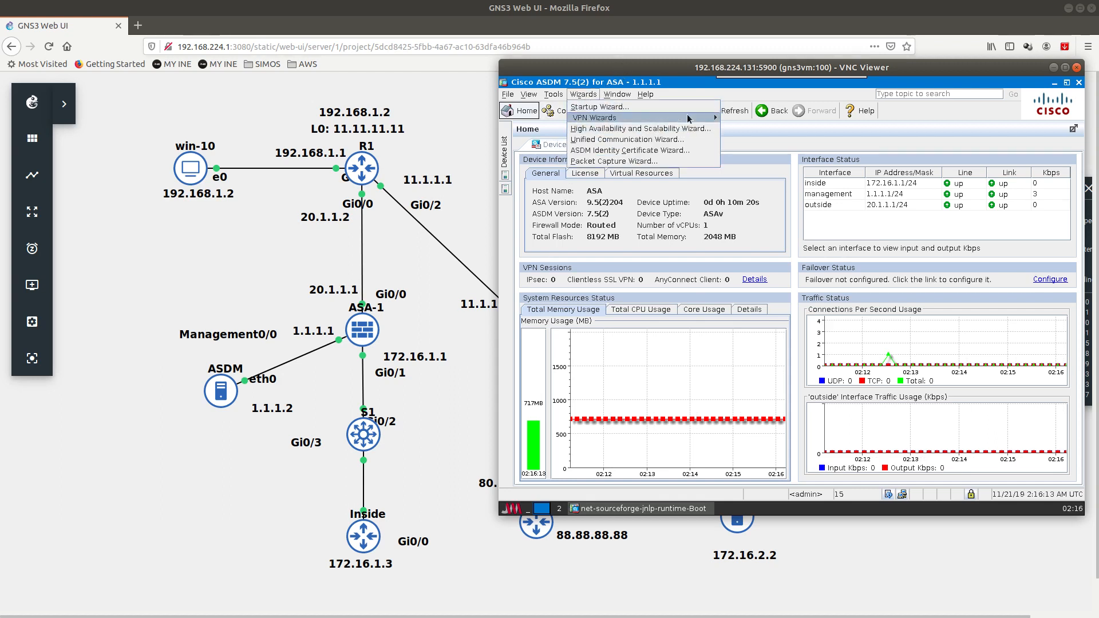
mouse_move(700, 120)
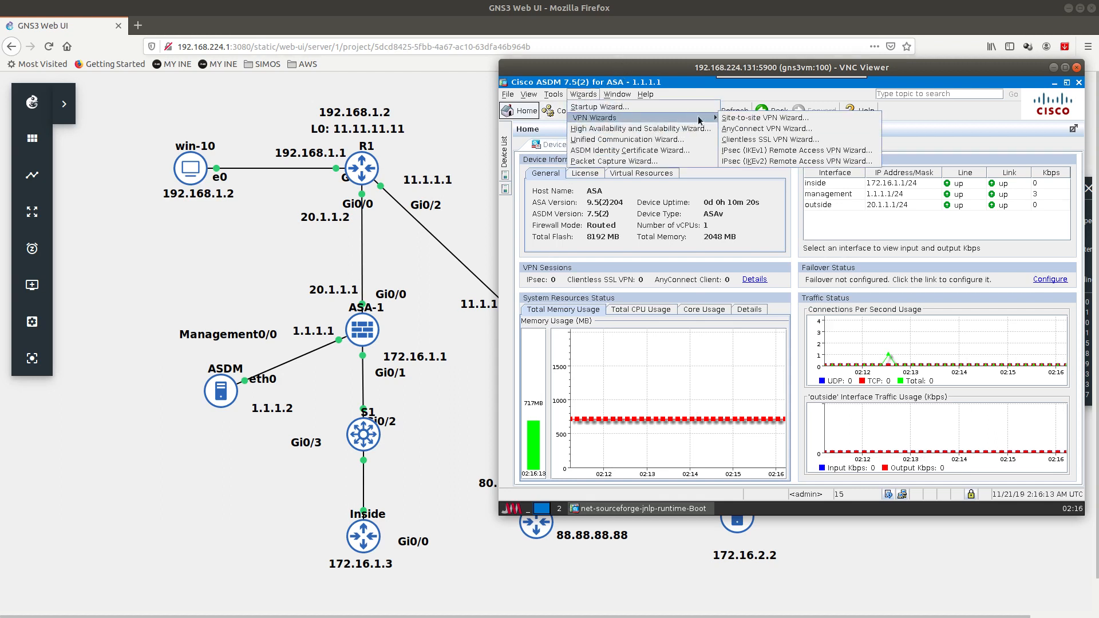
left_click(746, 131)
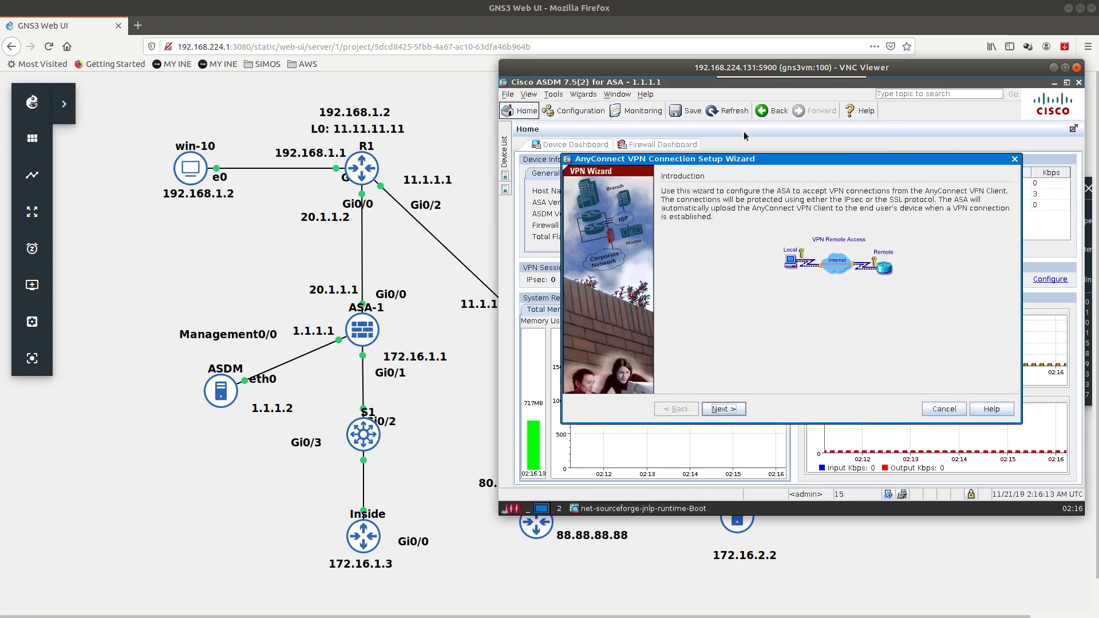
Step: Name the AnyConnect connection profile SSL on the outside interface
left_click(738, 408)
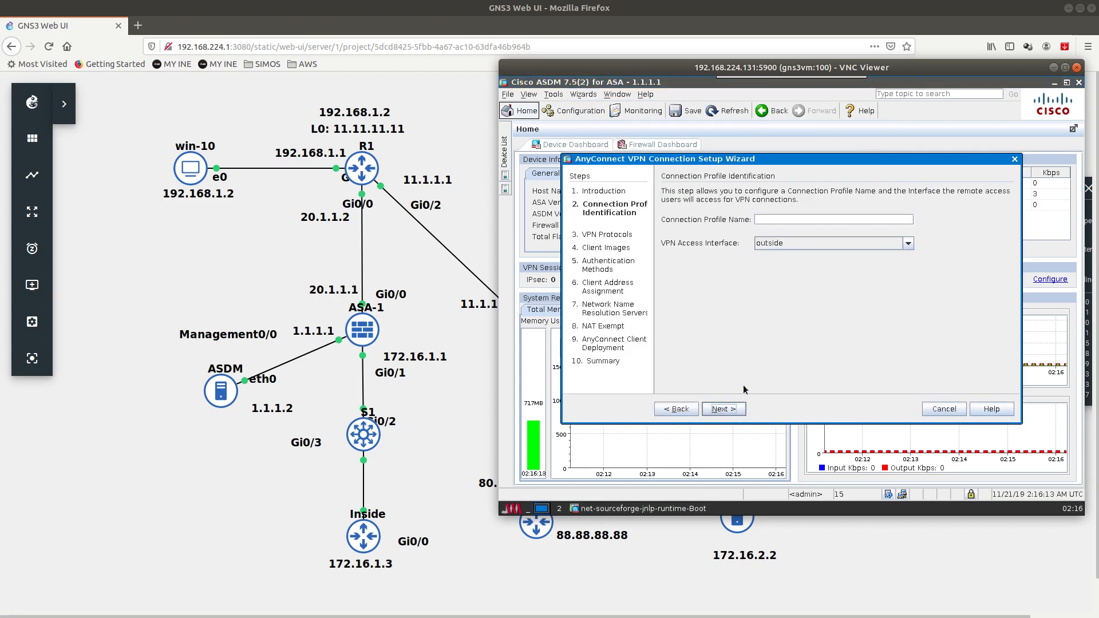
left_click(785, 220)
type("SSL")
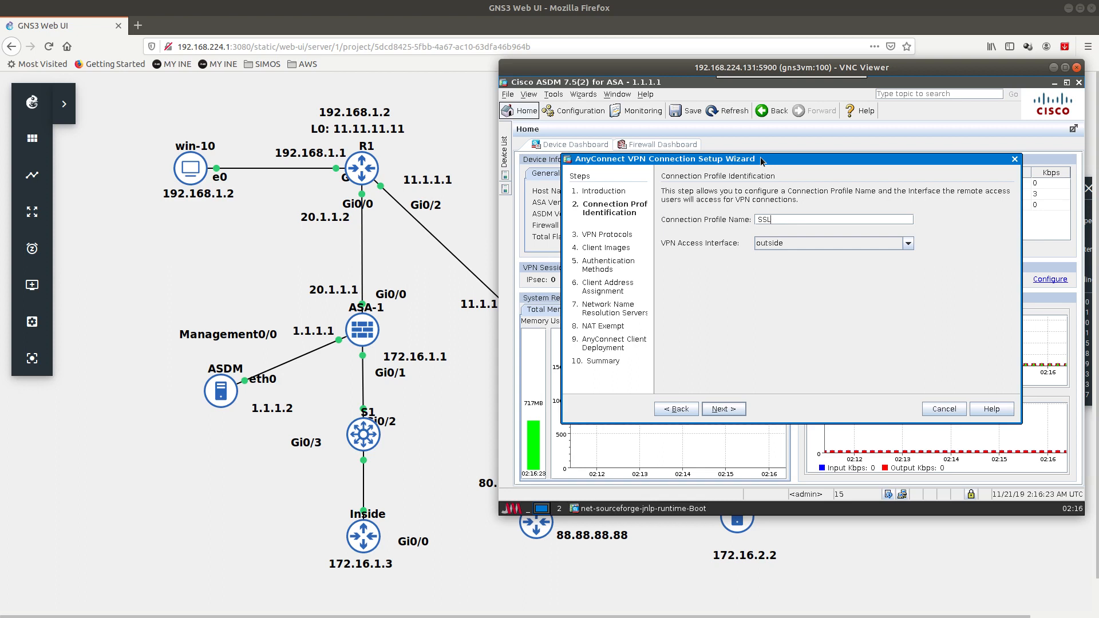
left_click_drag(761, 157, 767, 150)
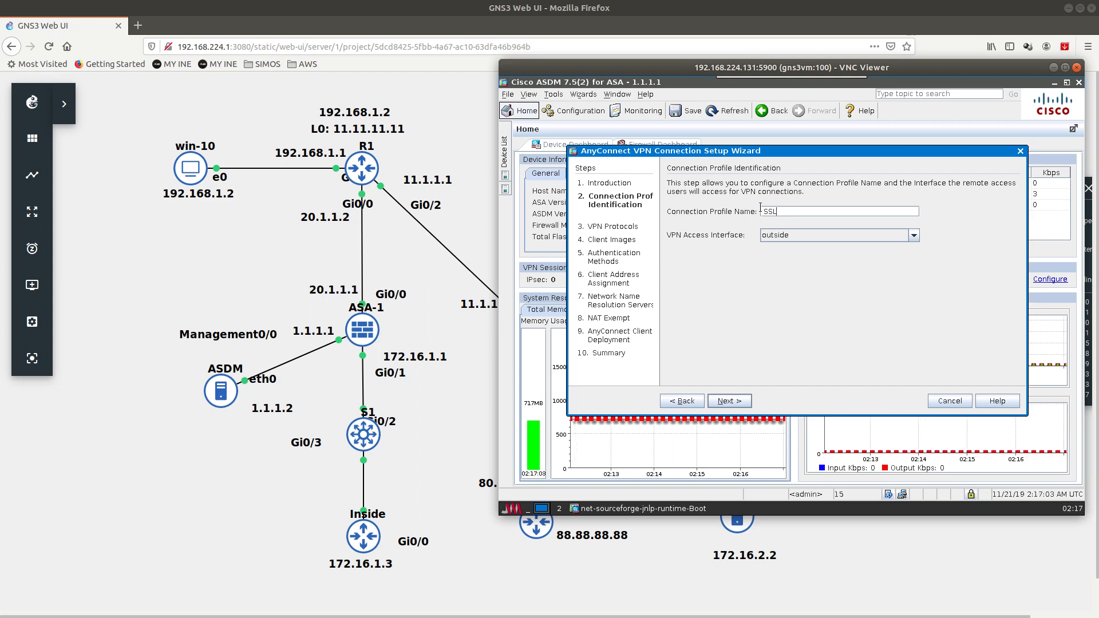
double_click(799, 209)
Step: Allow only the SSL protocol by unchecking IPsec, and keep the existing AnyConnect client image
left_click(727, 401)
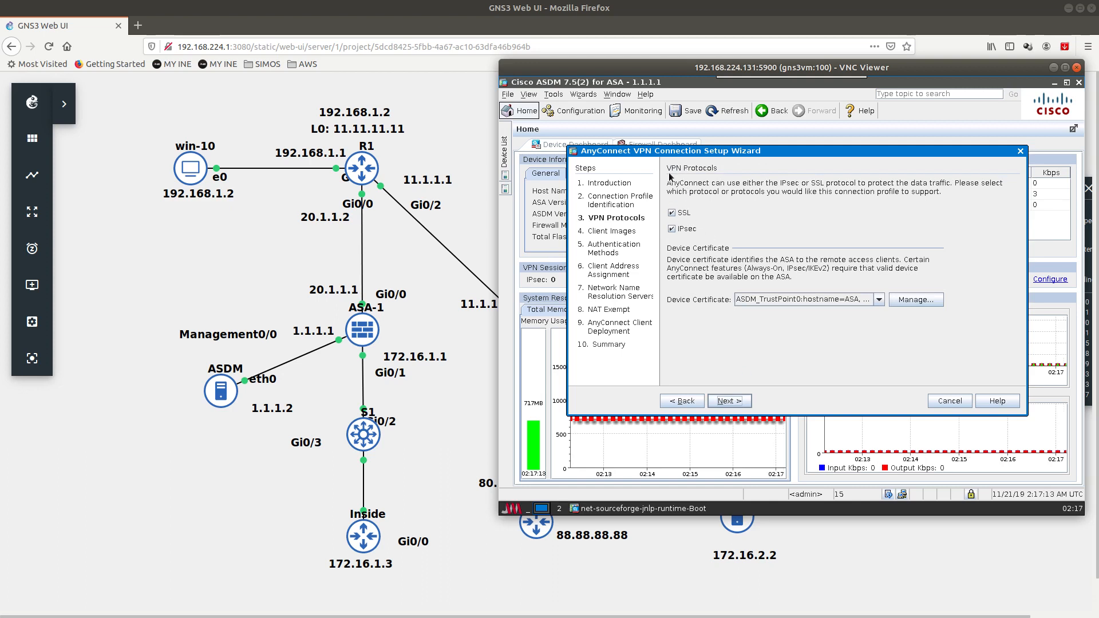
left_click(679, 230)
left_click(719, 404)
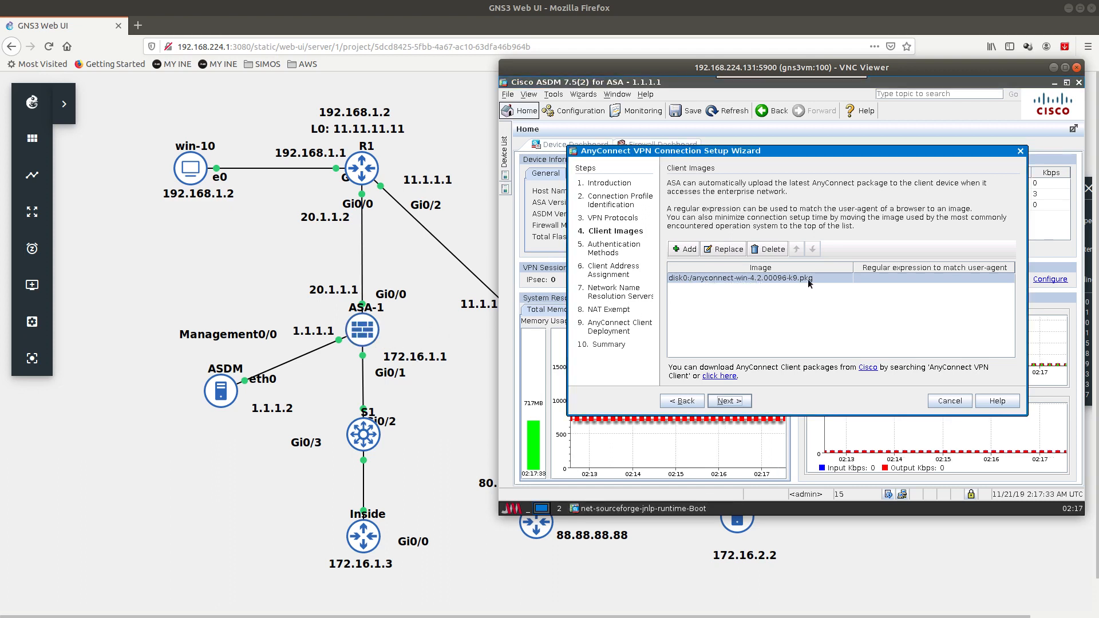
left_click(721, 402)
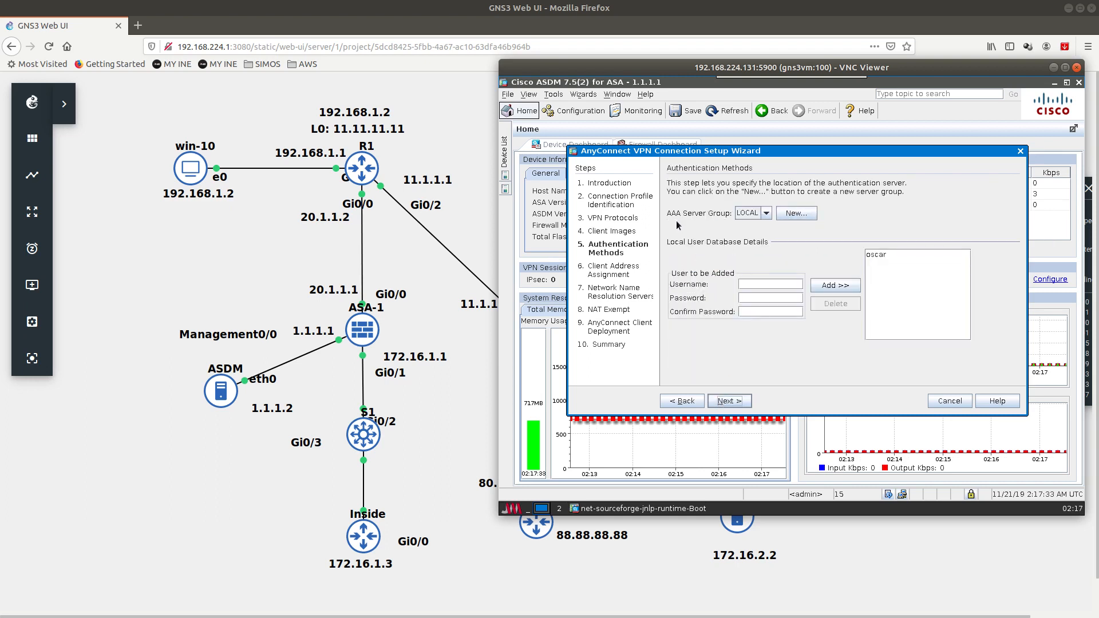
Step: Cancel a new RADIUS server group and keep LOCAL authentication with the local user selected
left_click(766, 214)
left_click(796, 213)
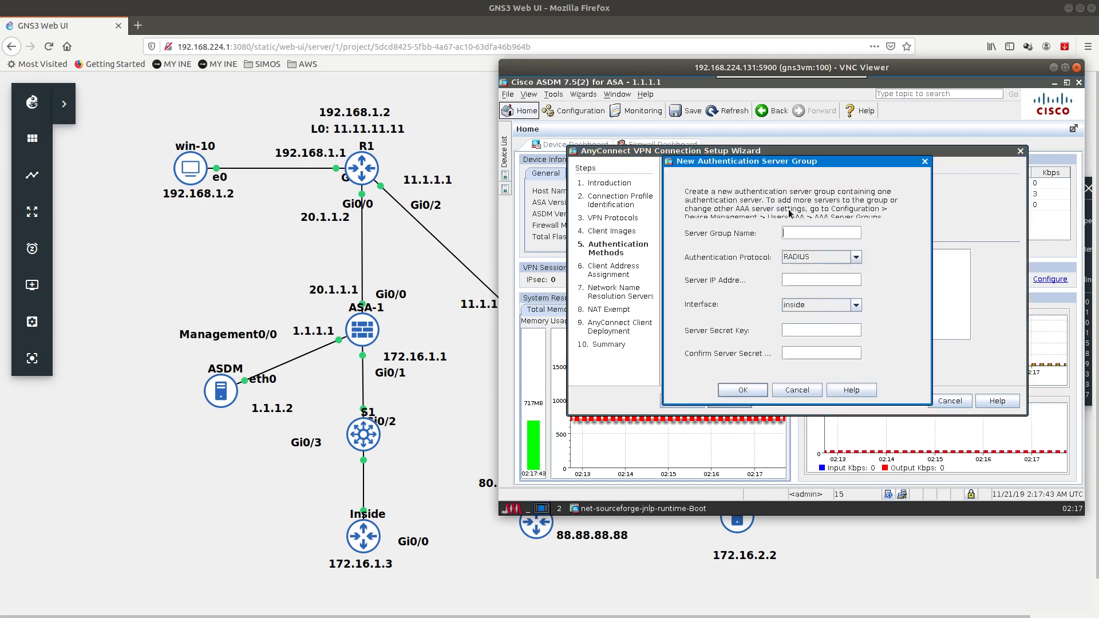
left_click(854, 256)
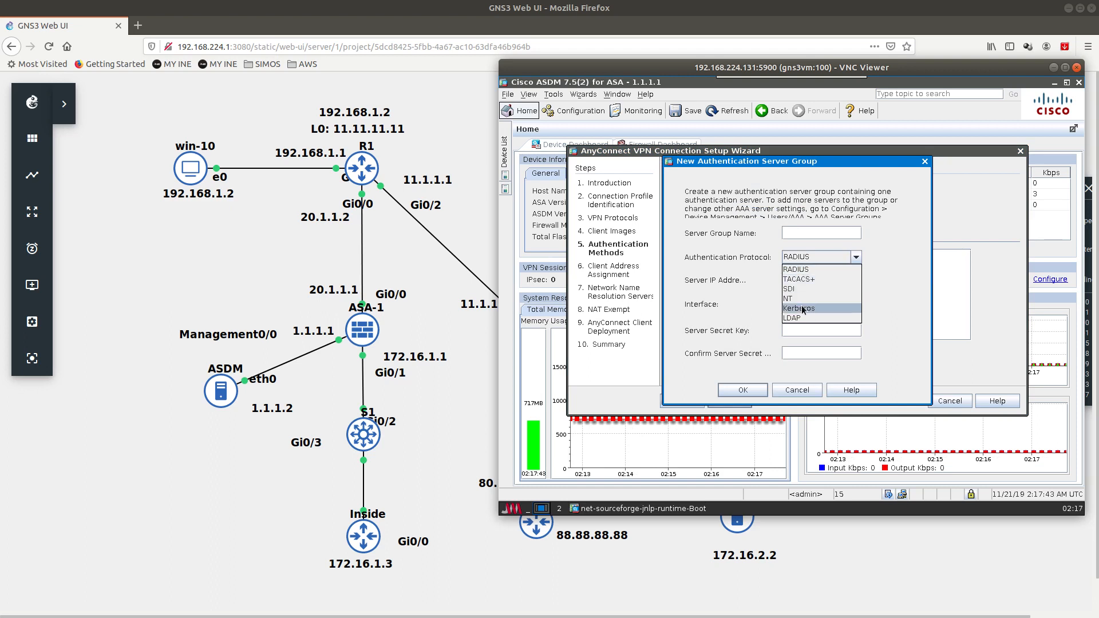
left_click(739, 307)
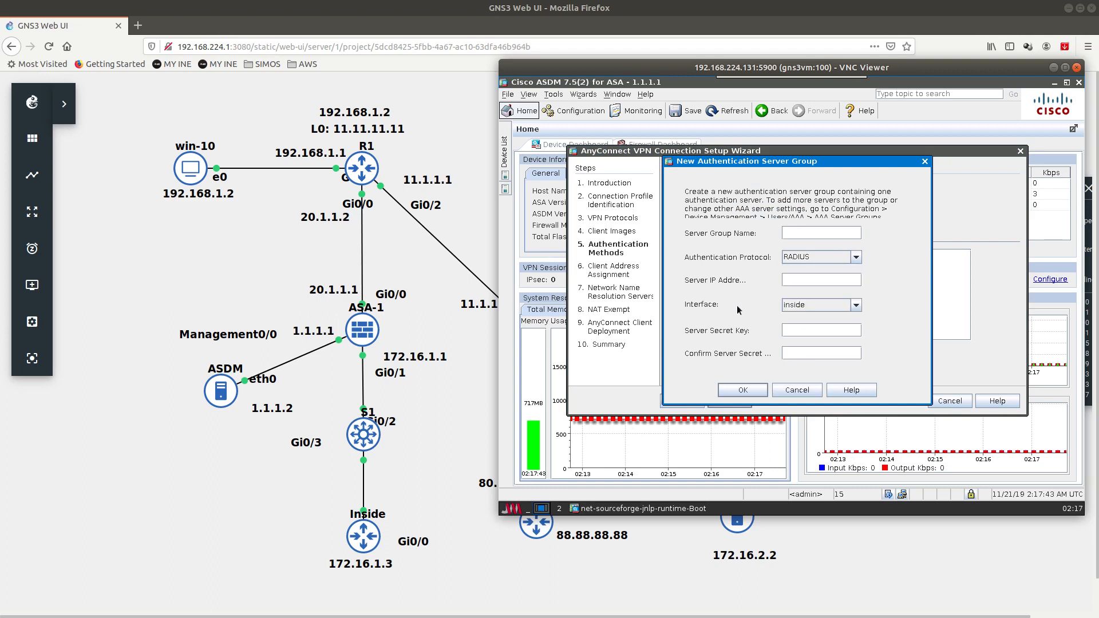
left_click(805, 392)
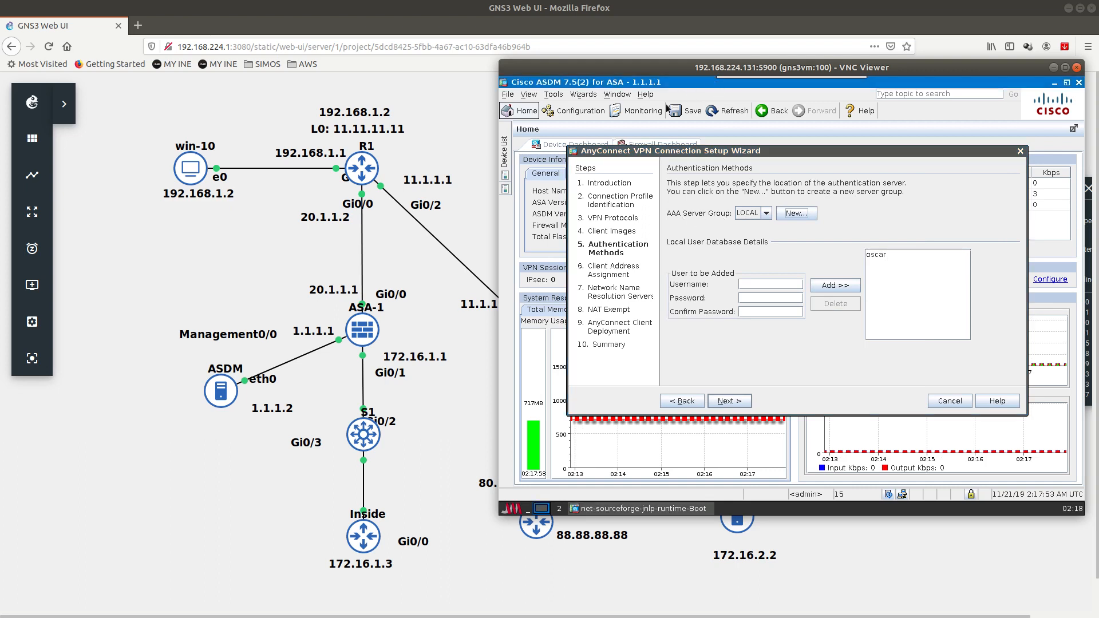
left_click(872, 256)
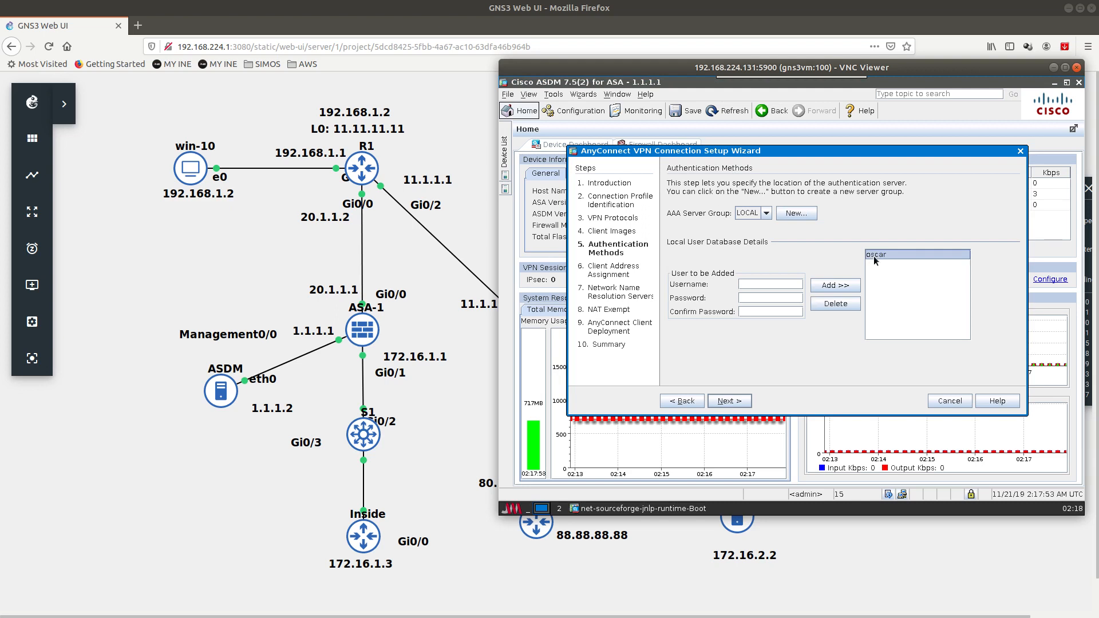
left_click(721, 401)
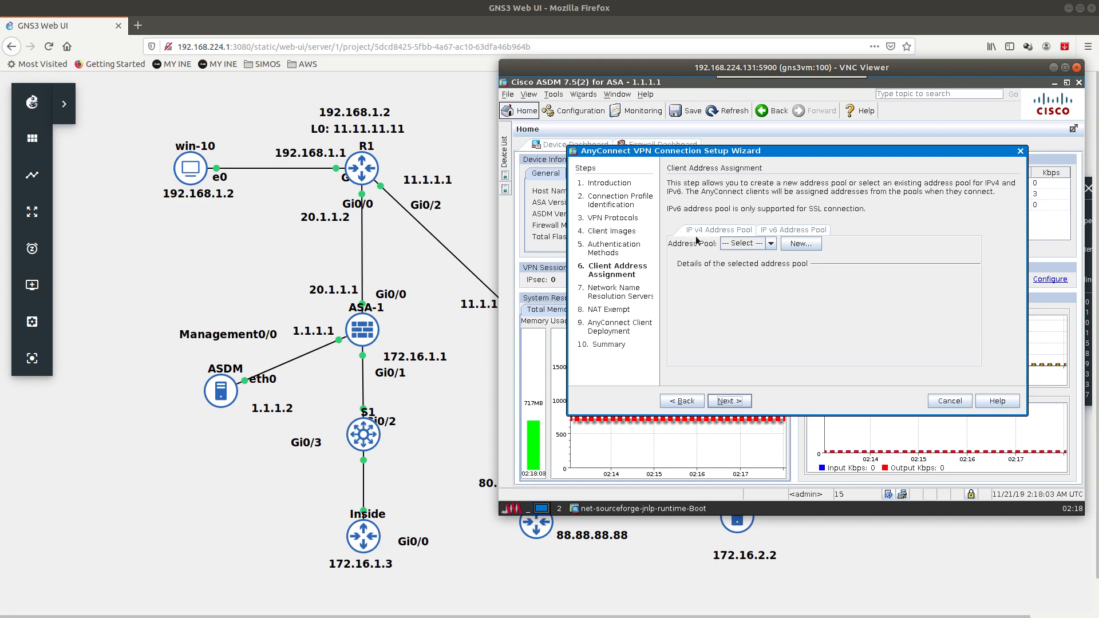
Step: Create IPv4 pool SSL-POOL from 172.16.1.100 to 172.16.1.110 with mask 255.255.255.0
left_click(765, 240)
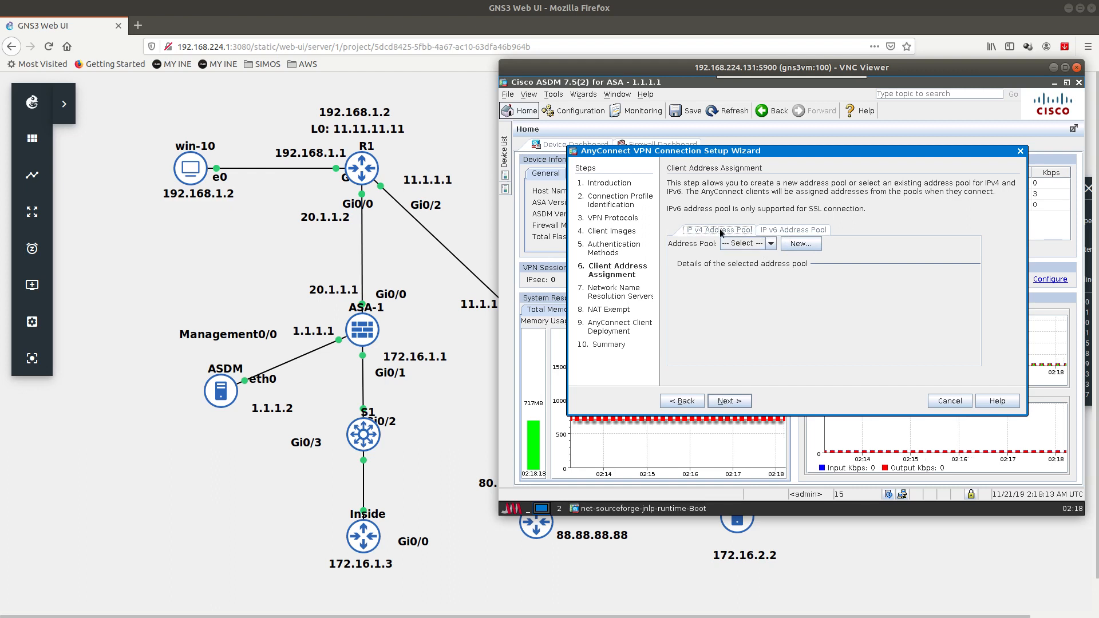
left_click(771, 243)
left_click(801, 244)
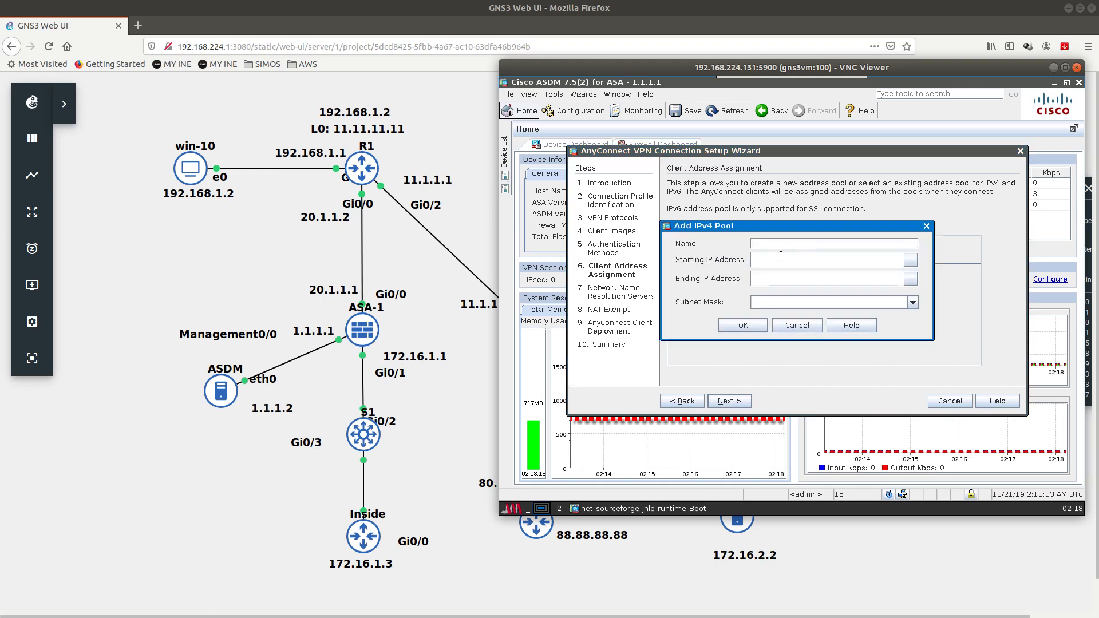
type("SSL")
type("-POO")
type("172.16.1")
type(".")
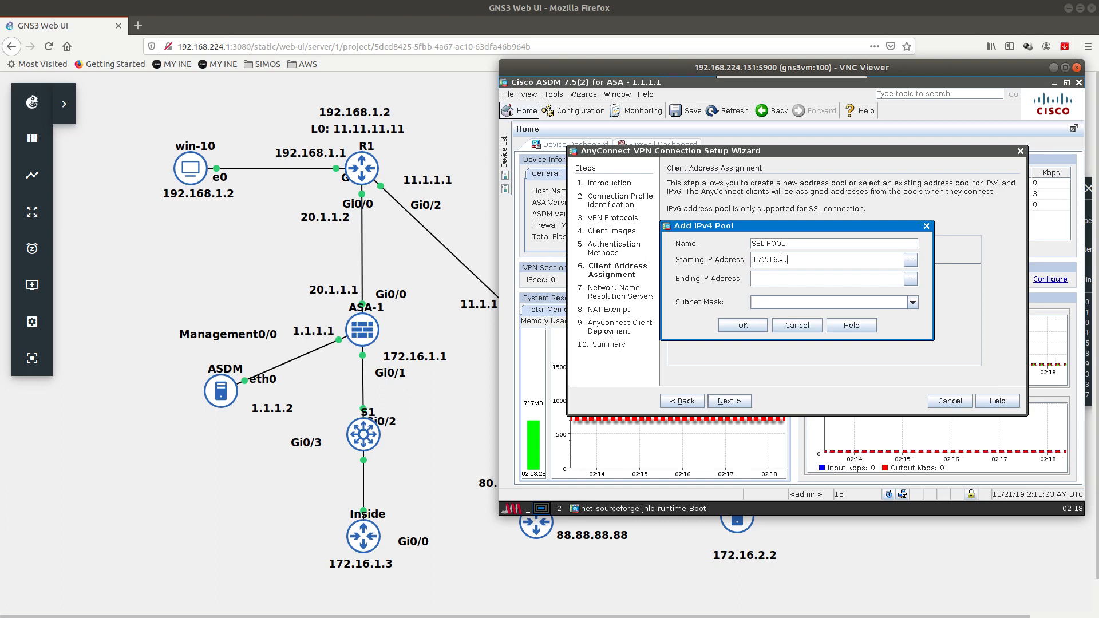
type("100")
key("Tab")
type("172.16.1.110")
left_click(913, 302)
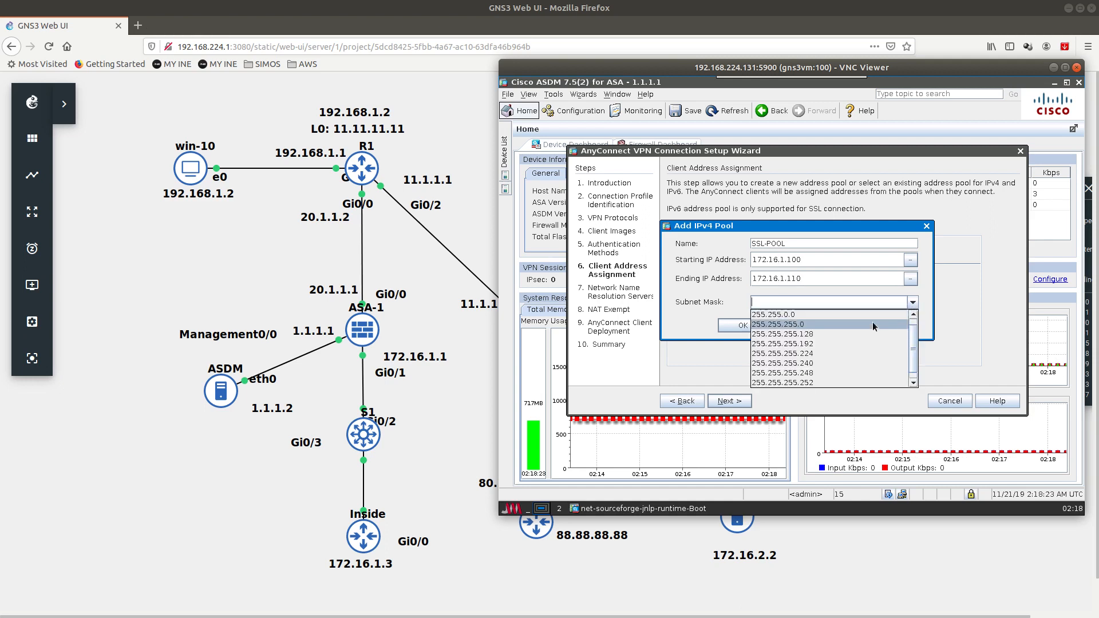
left_click(870, 322)
left_click(743, 326)
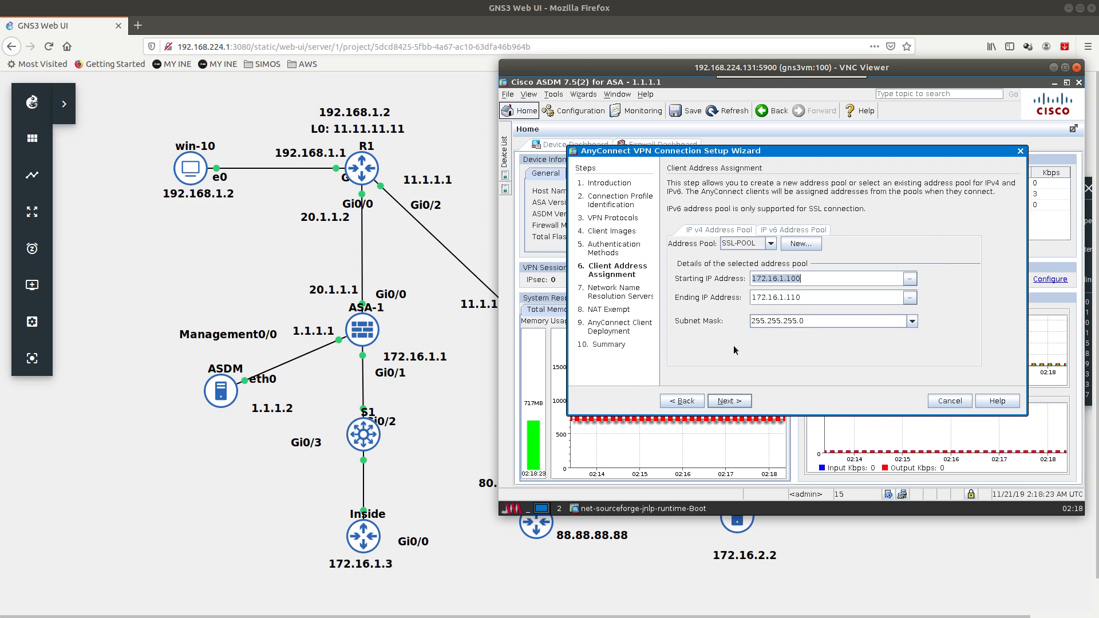
Step: Step back to review the SSL-POOL start and end addresses
left_click(729, 401)
left_click(682, 401)
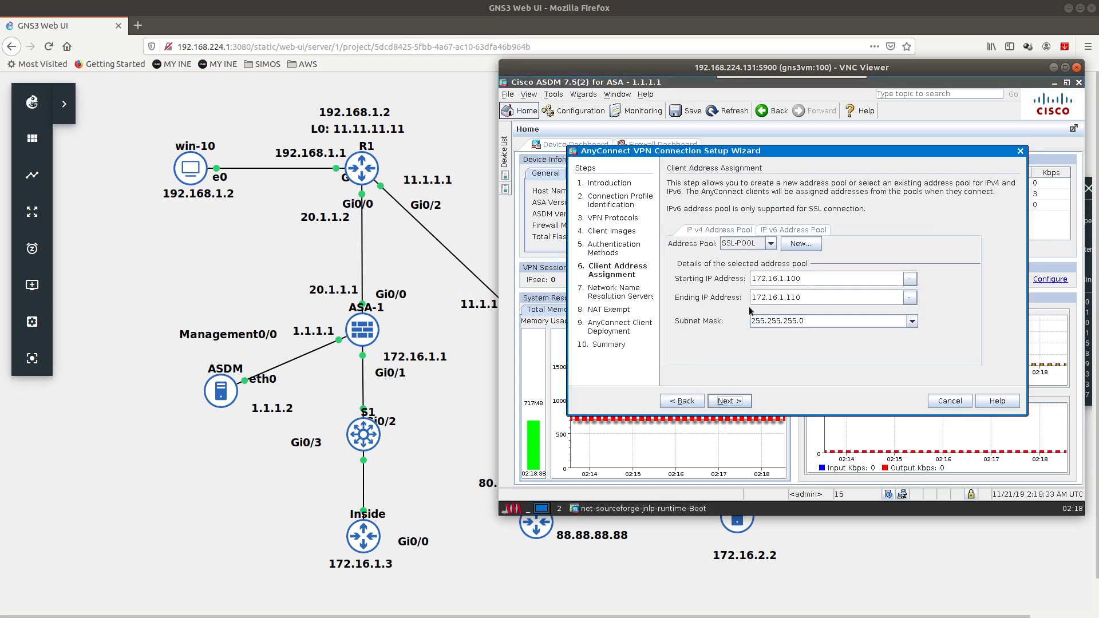
left_click_drag(808, 276, 751, 279)
left_click(798, 297)
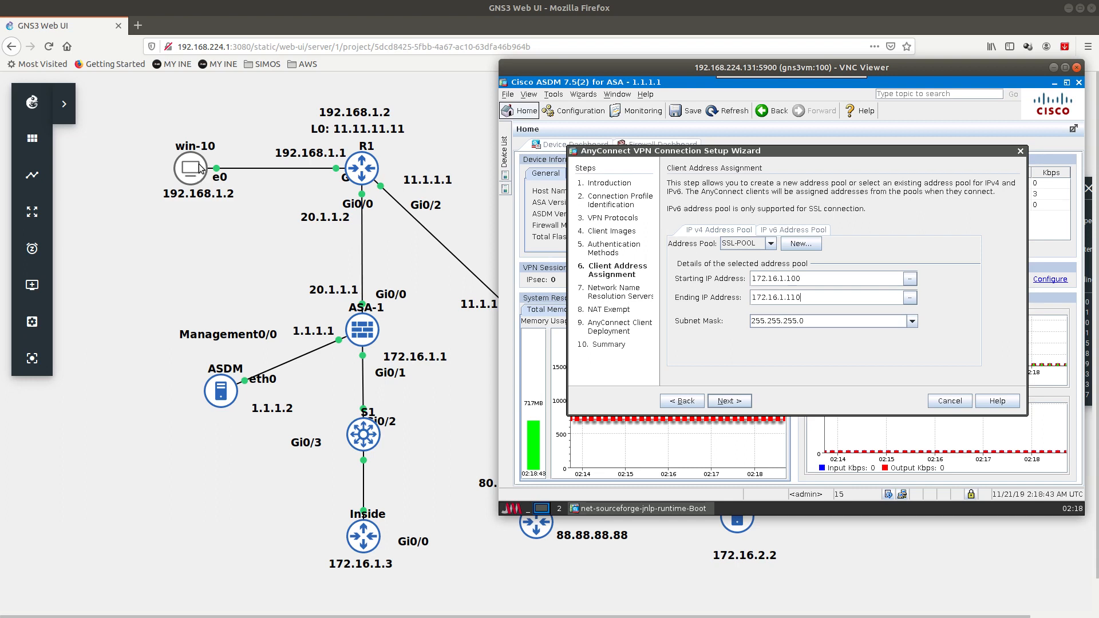
Step: Skip DNS servers and NAT exemption, dismiss the DNS warning, and finish the wizard
left_click(814, 281)
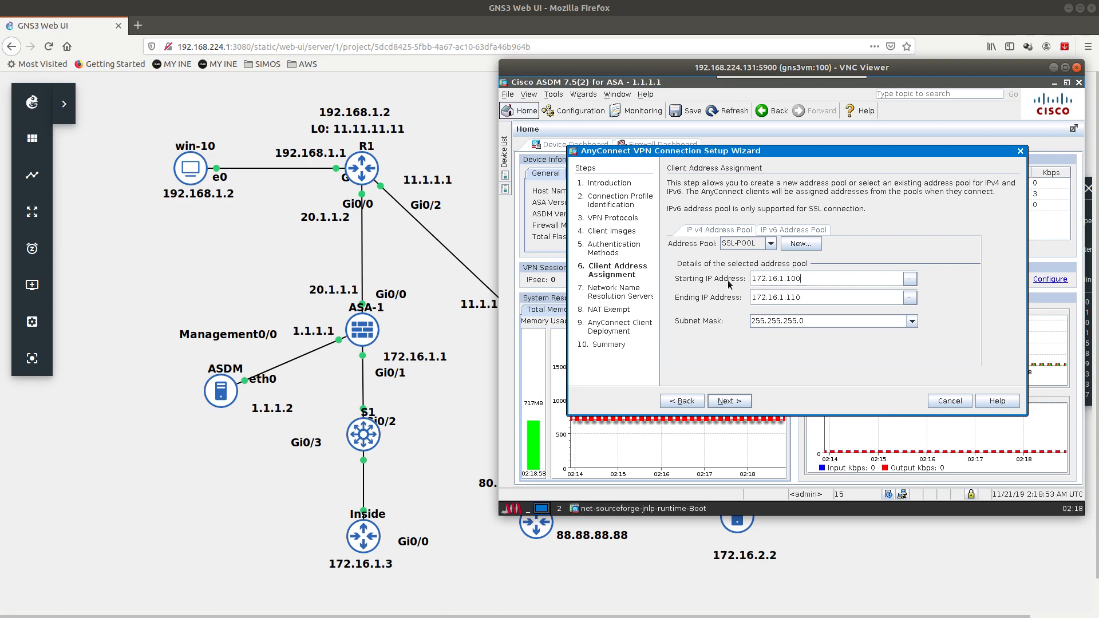
left_click(733, 404)
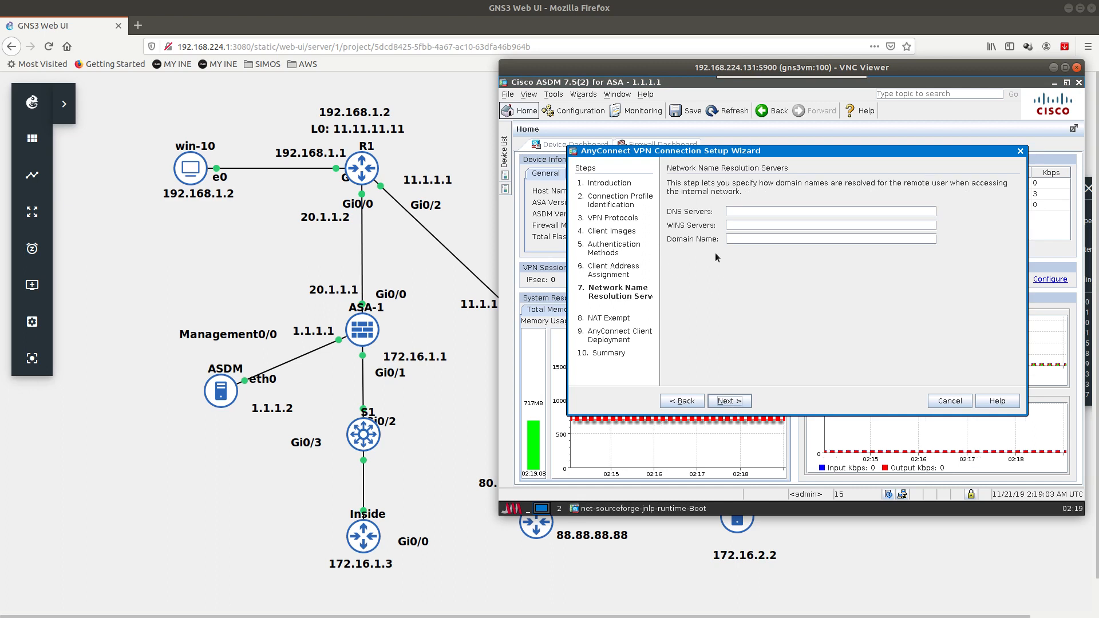
left_click(734, 404)
left_click(801, 323)
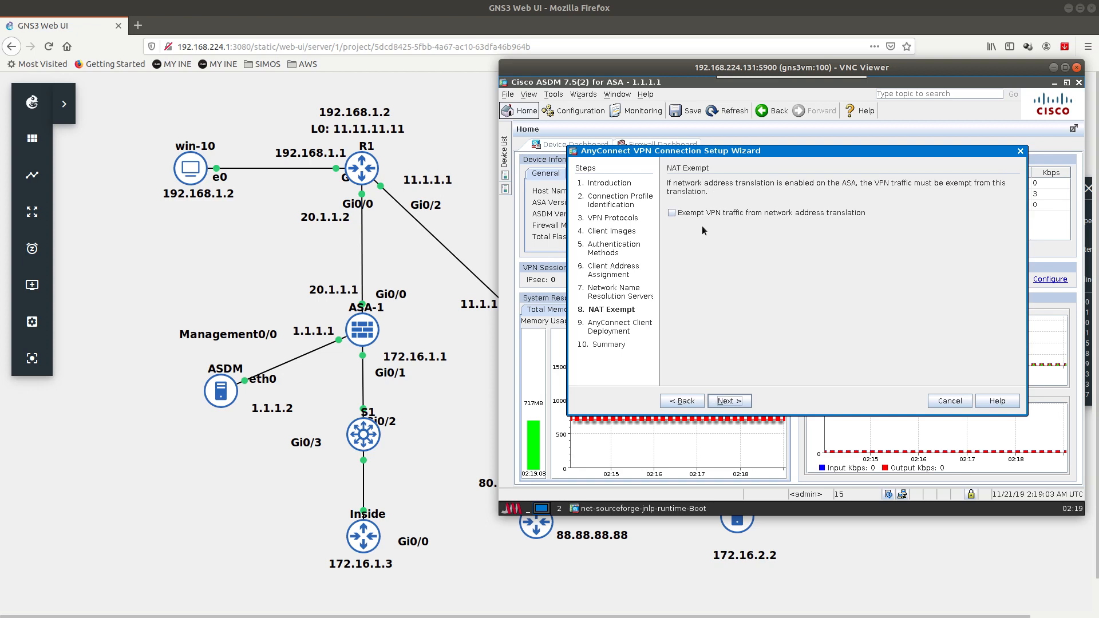
left_click(730, 402)
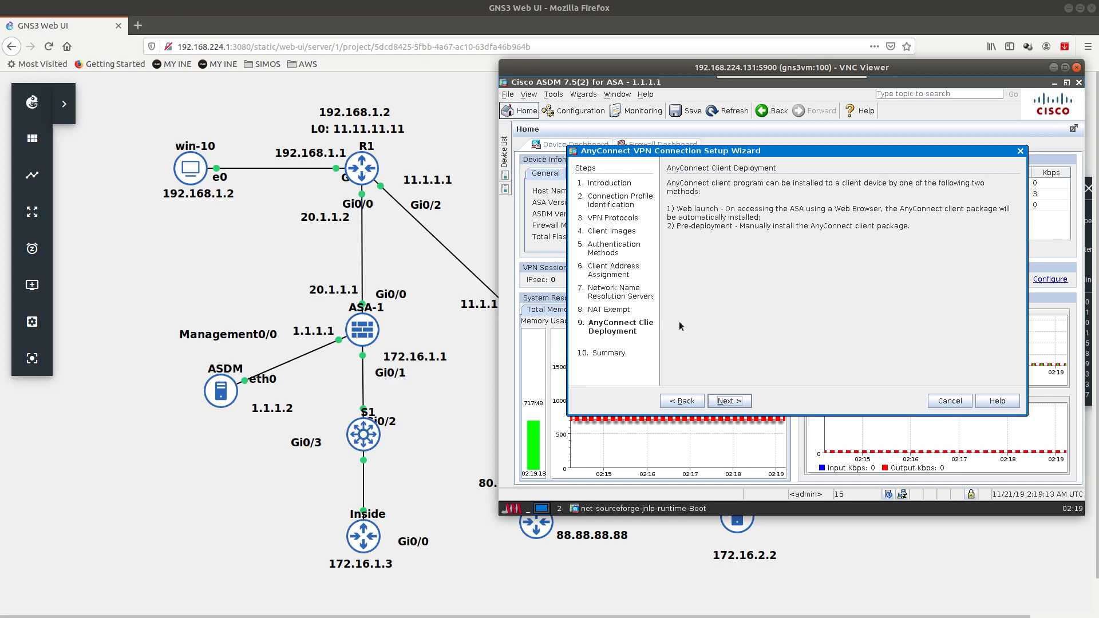
left_click(733, 403)
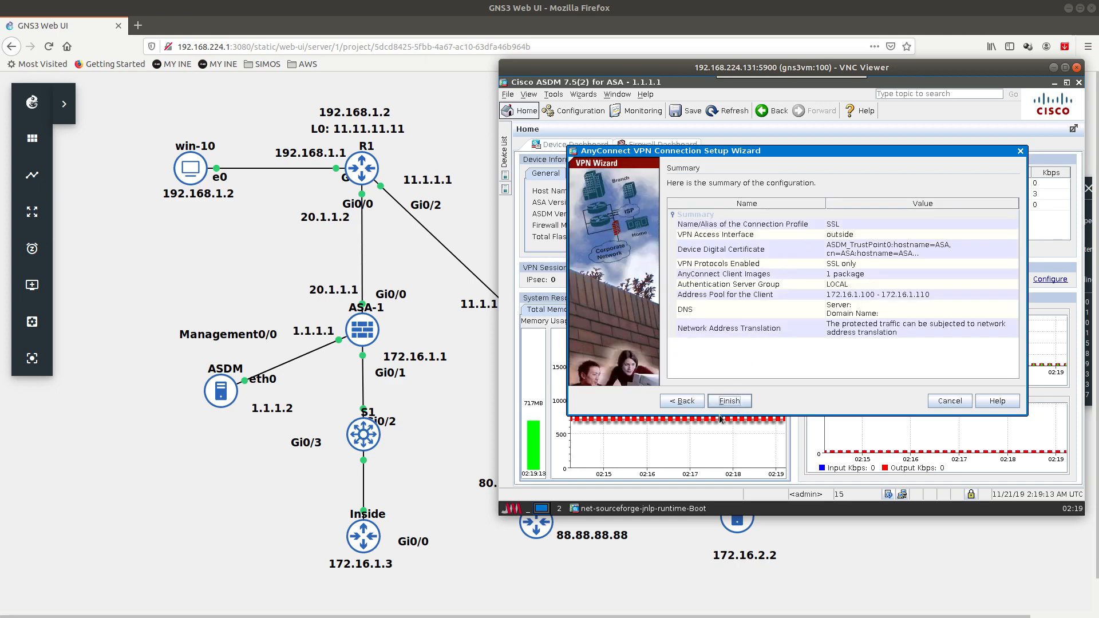
left_click(729, 402)
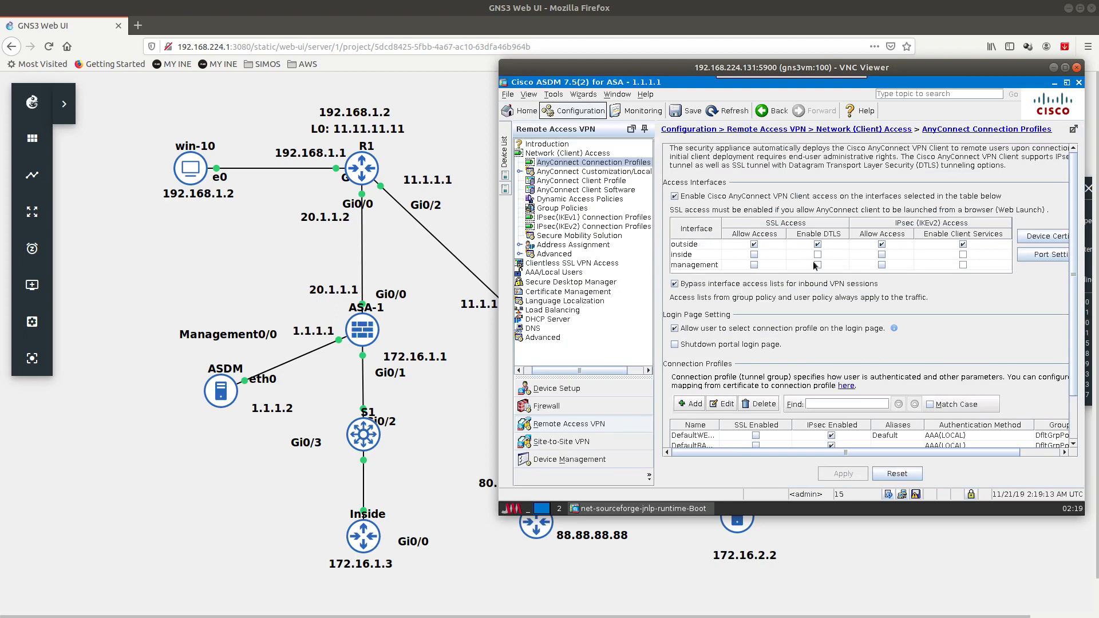
Step: Review the SSL profile on outside, save the running configuration to flash, and view Group Policies
left_click_drag(927, 69, 895, 69)
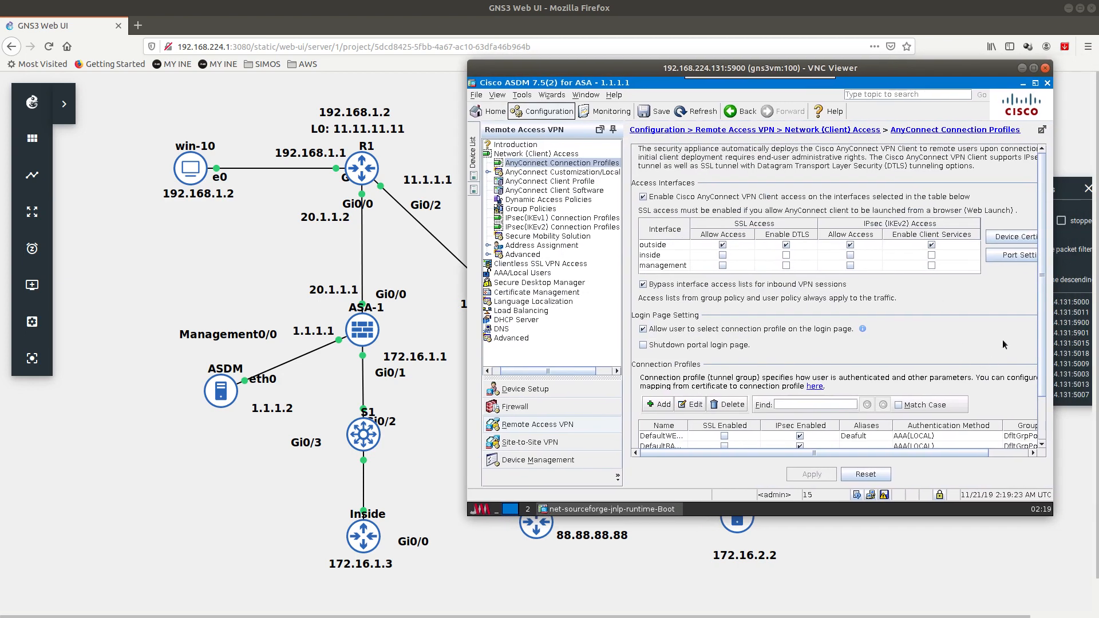
left_click_drag(1044, 277, 1042, 321)
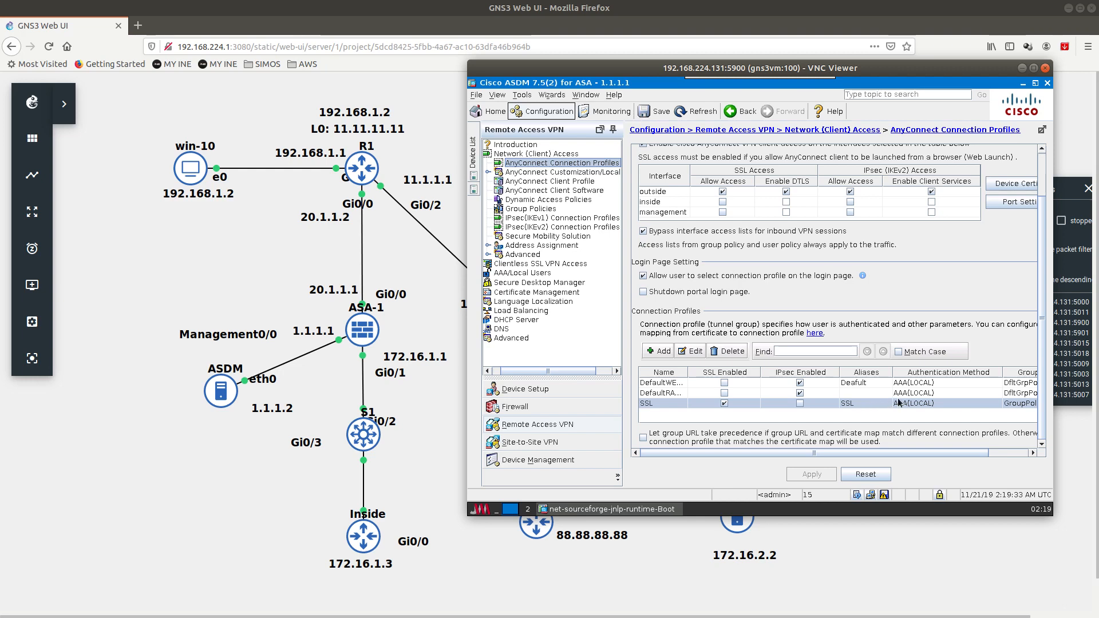
left_click_drag(916, 453, 984, 443)
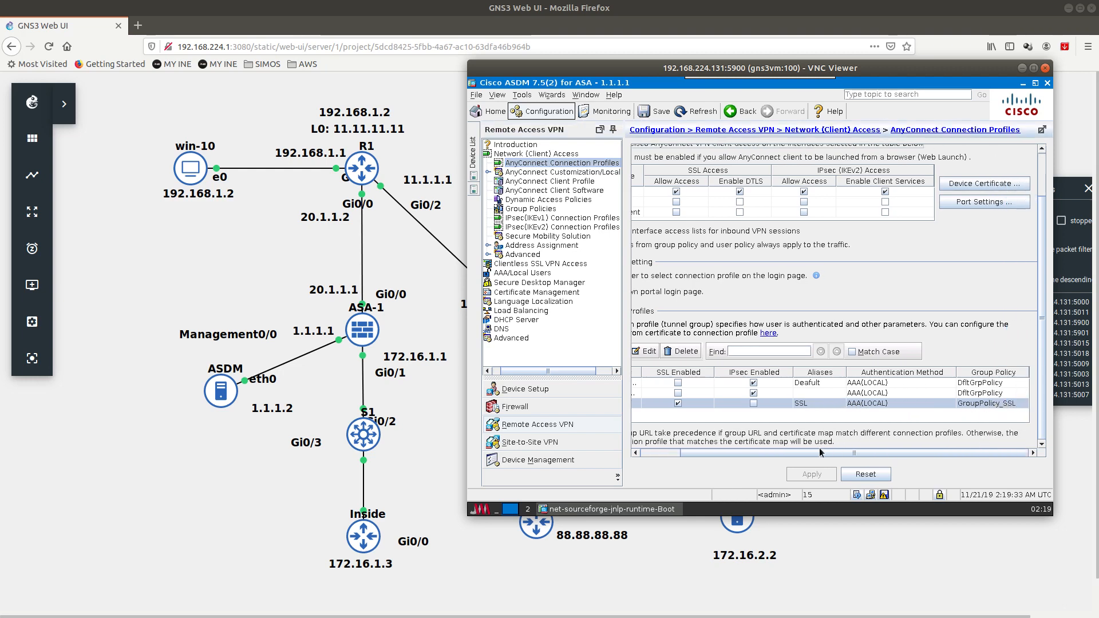
left_click_drag(821, 453, 781, 452)
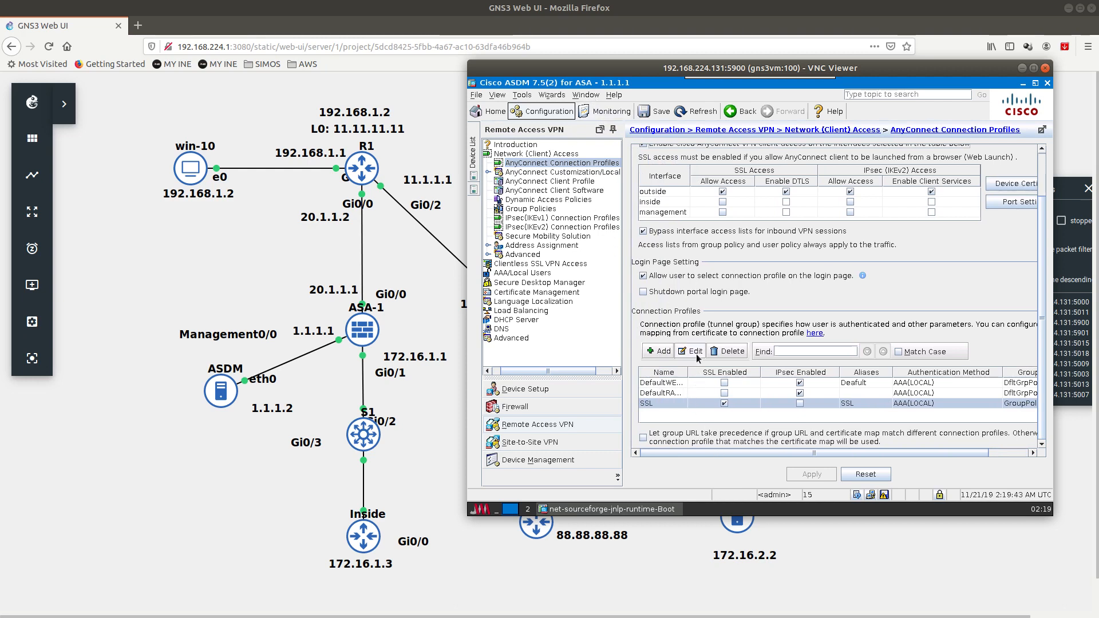
left_click(672, 194)
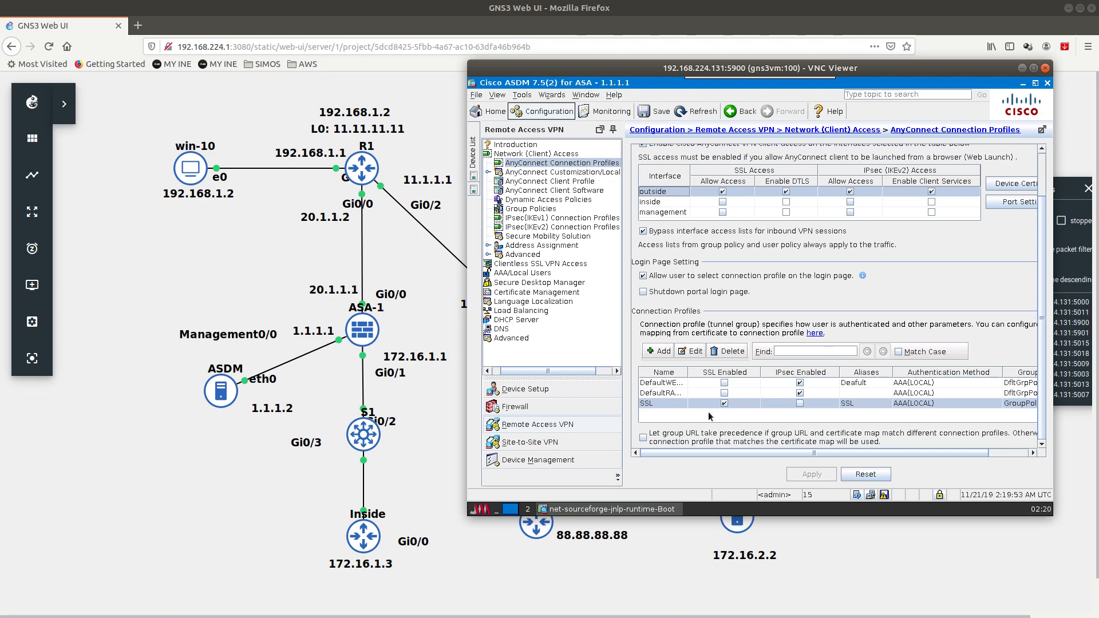
left_click(885, 496)
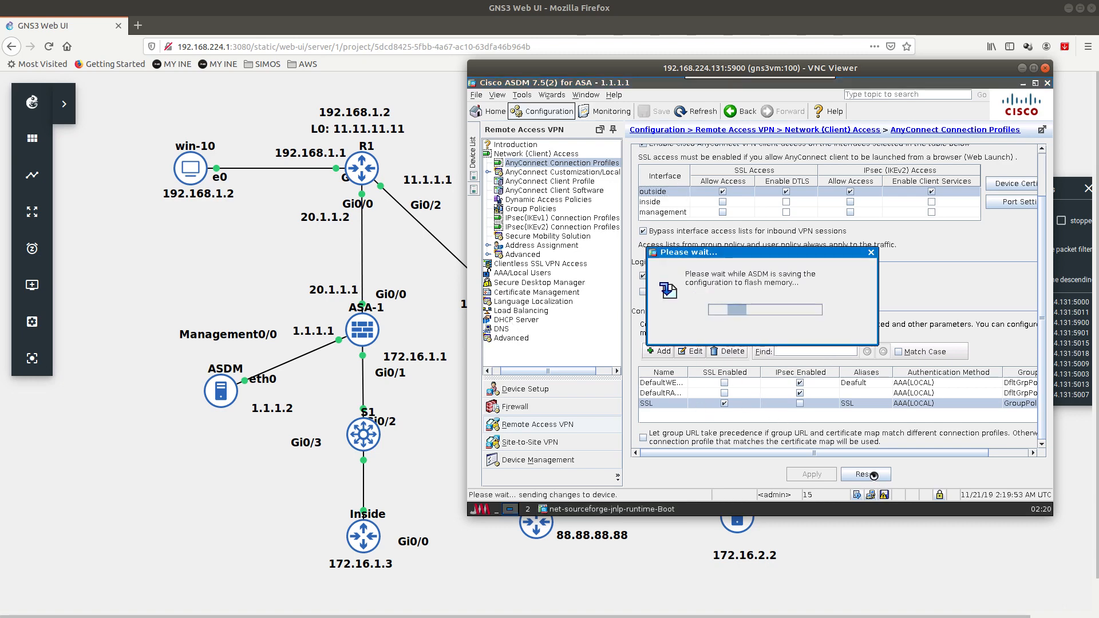
left_click(531, 209)
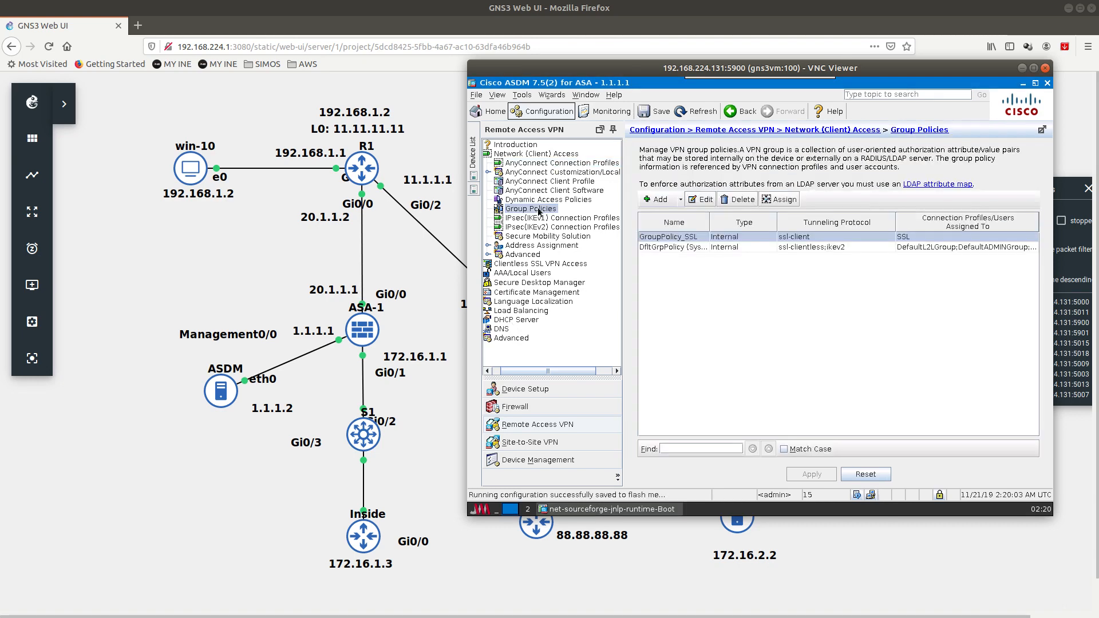
Step: Assign GroupPolicy_SSL to the SSL connection profile and the local user, then apply
left_click_drag(709, 225, 757, 225)
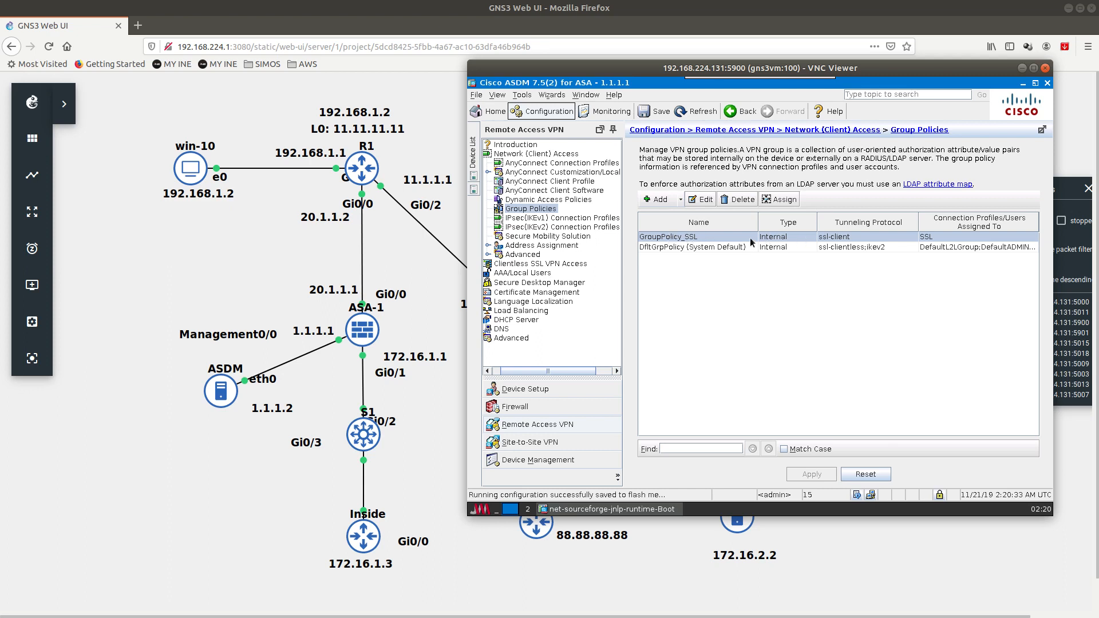
left_click(784, 200)
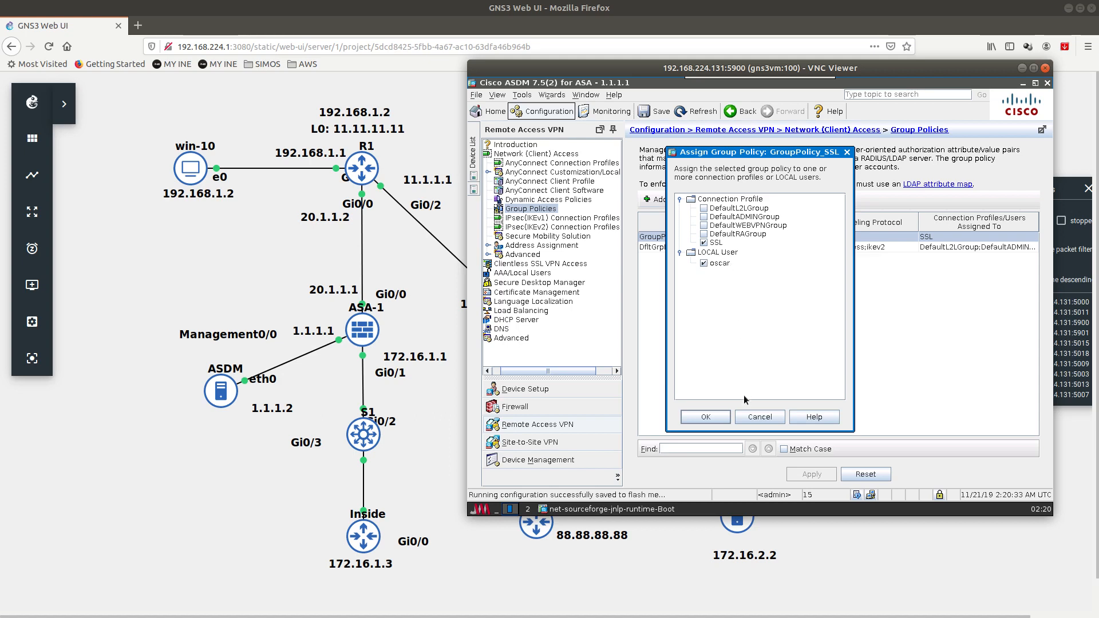
left_click(706, 418)
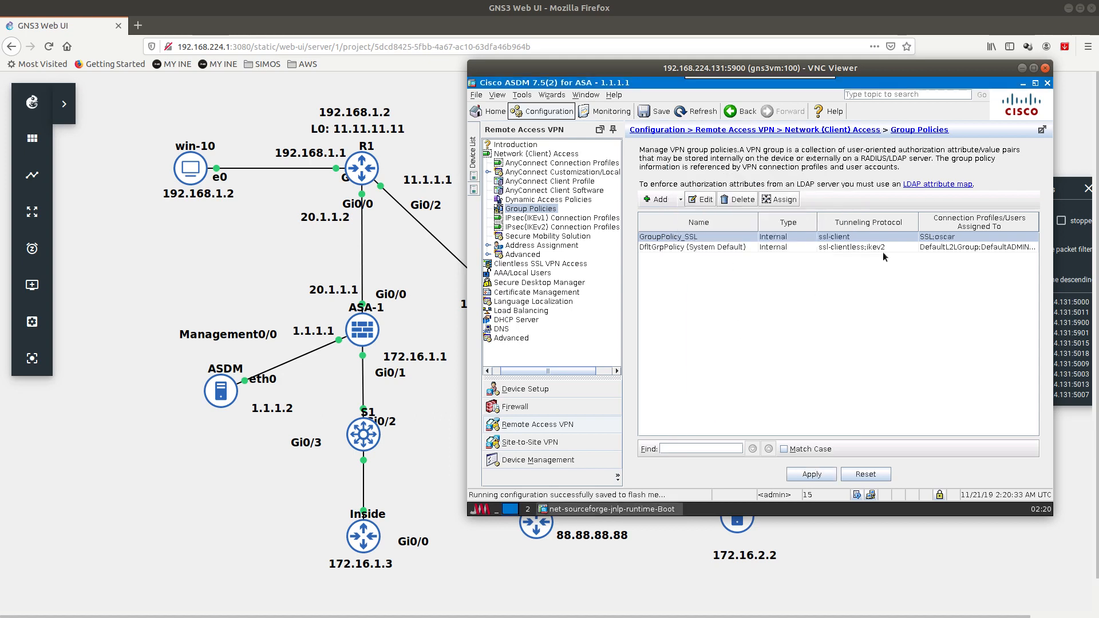
left_click(829, 477)
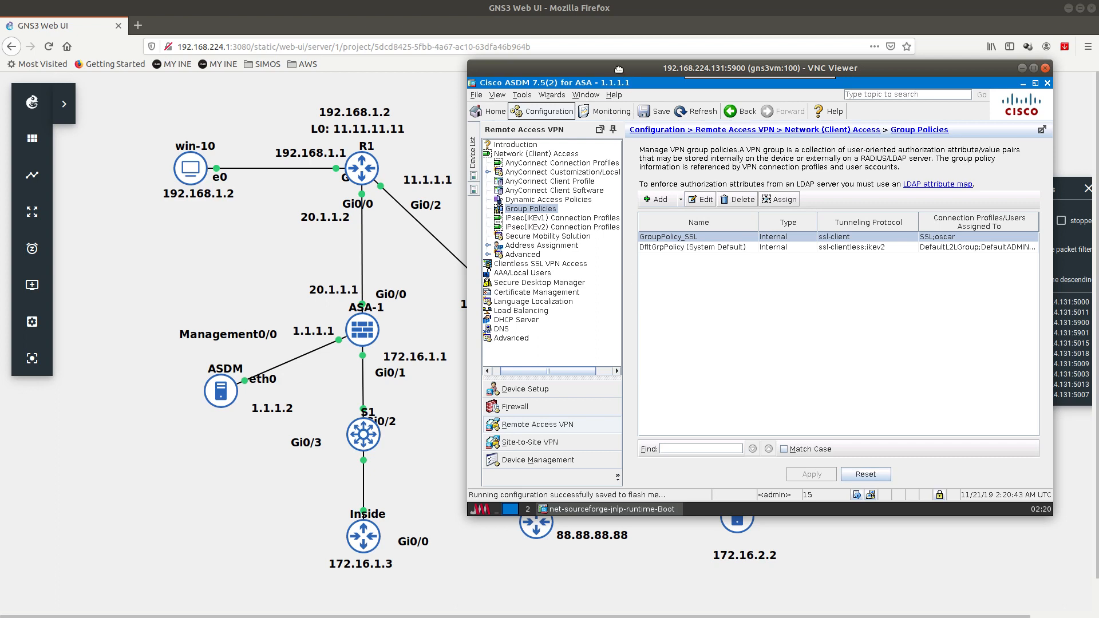
Step: Switch from the ASDM viewer to the Windows 10 VM
left_click_drag(620, 72, 659, 80)
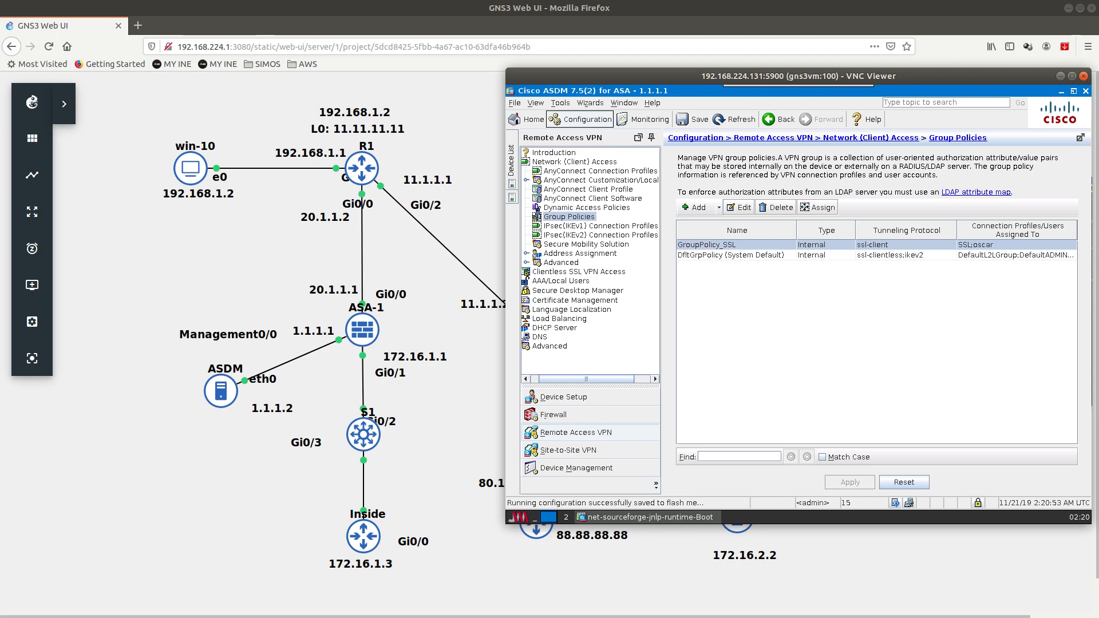
left_click(149, 338)
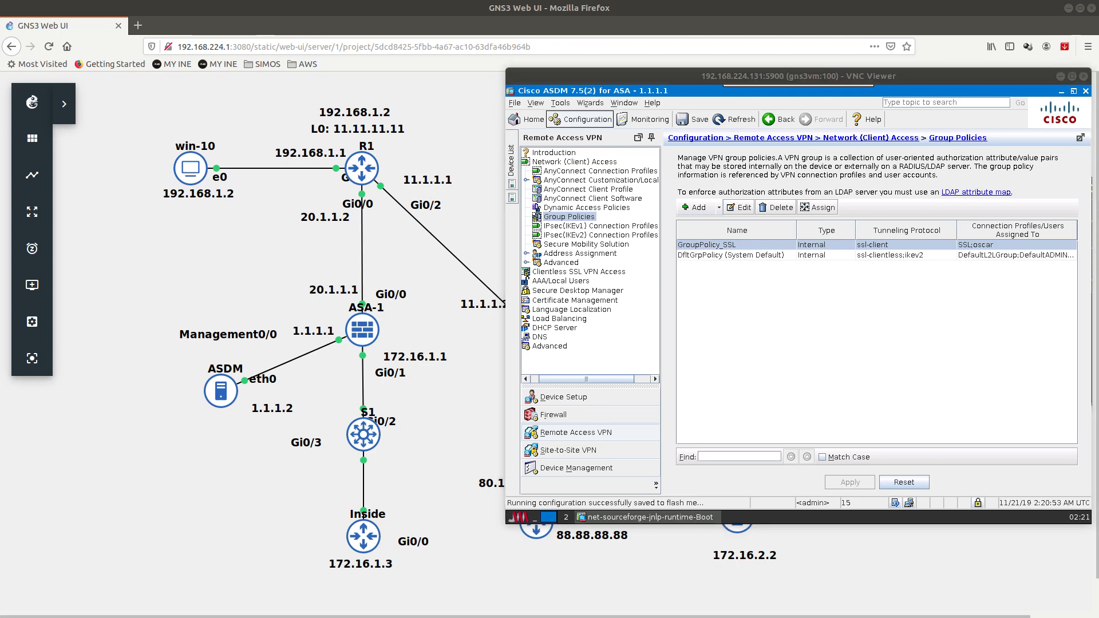
key("alt+Tab")
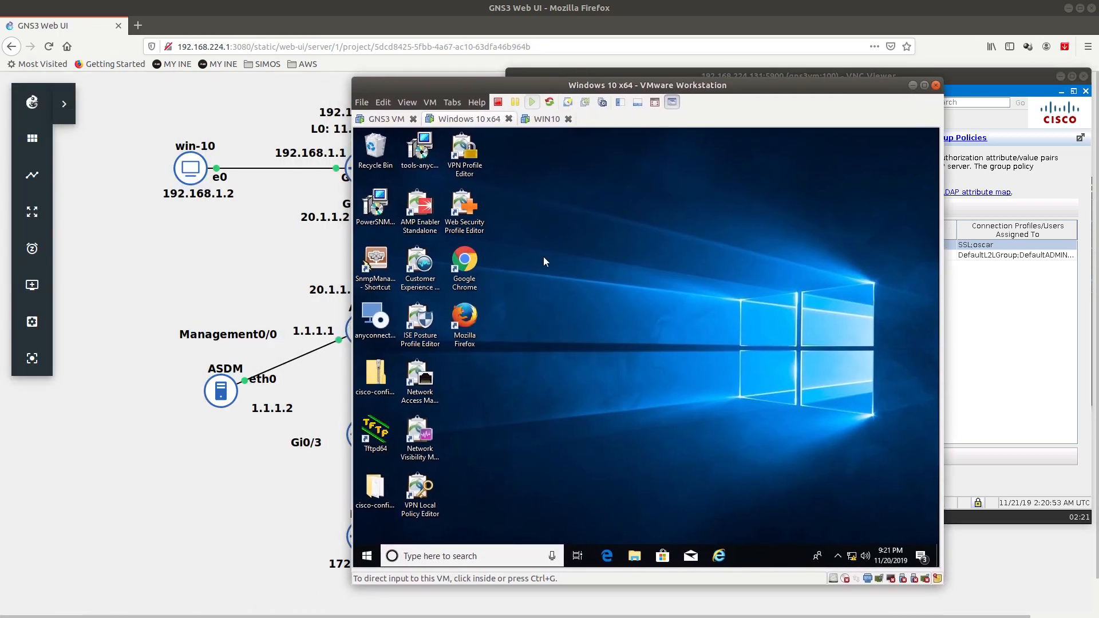
Step: Open the AnyConnect client from the VM's system tray and launch a Command Prompt
left_click(838, 556)
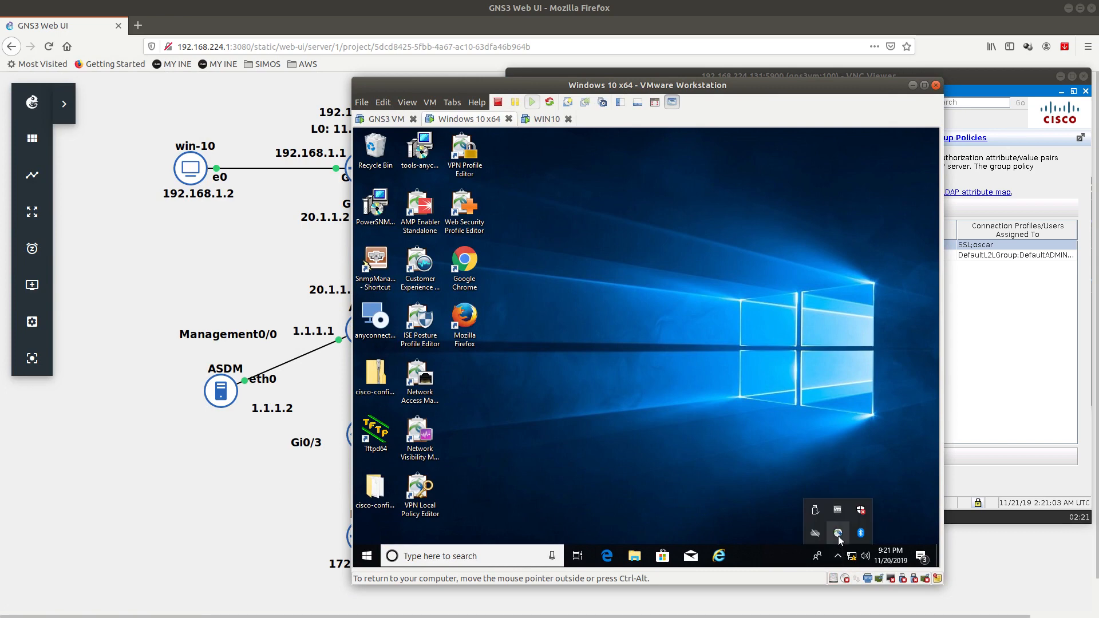
right_click(839, 535)
left_click(859, 457)
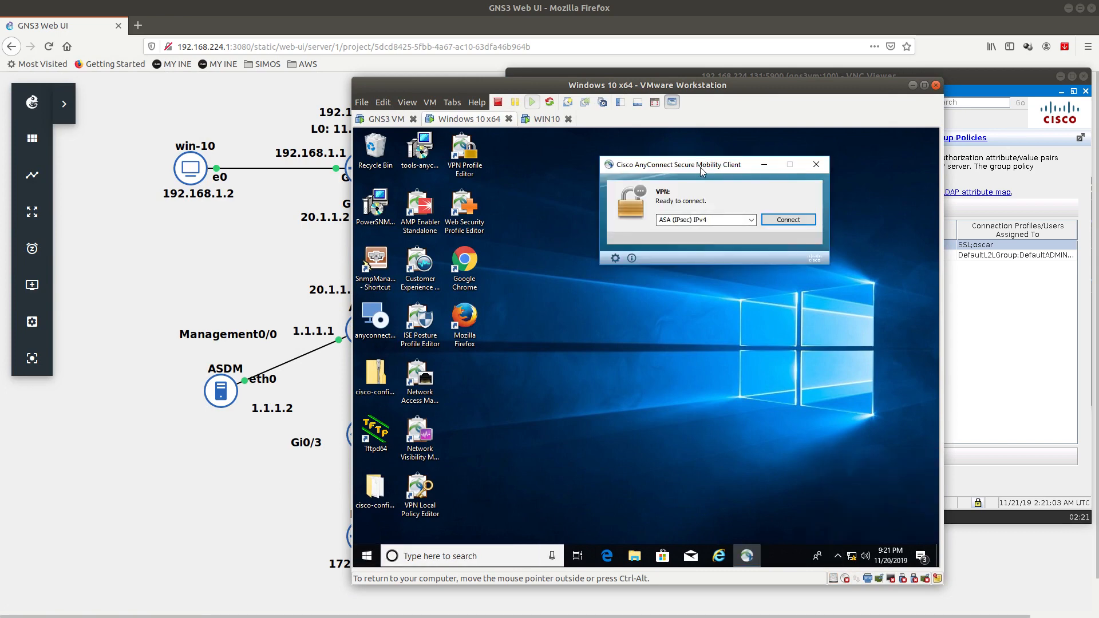
left_click_drag(701, 164, 668, 164)
left_click(367, 557)
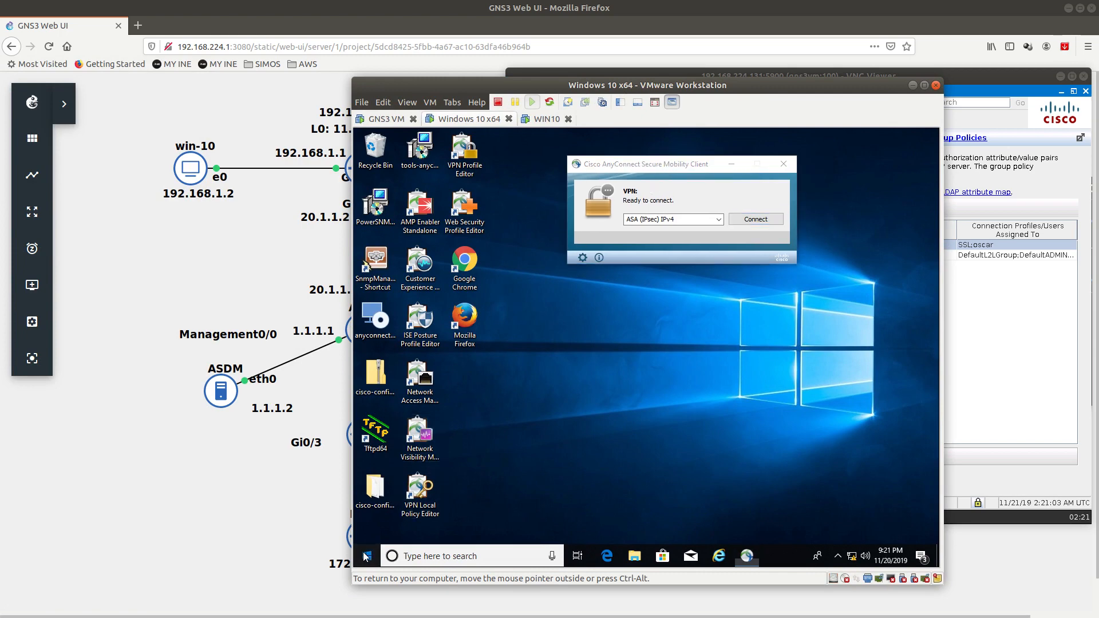
left_click(366, 556)
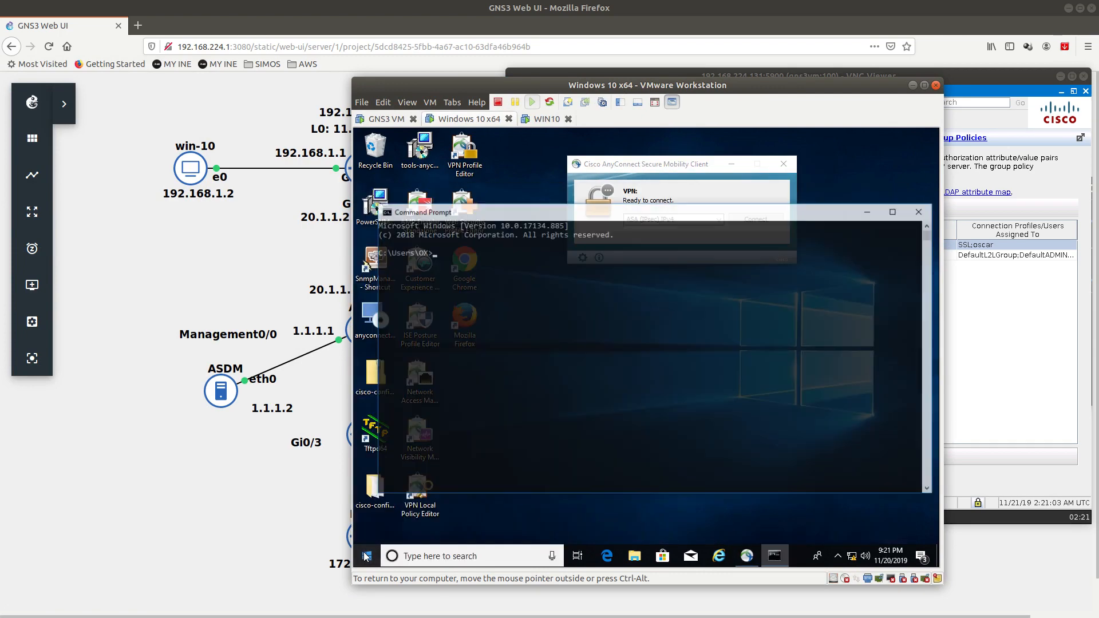
Step: Run ipconfig and confirm the VM's IPv4 address is 192.168.1.2
type("ipconf")
key("BackSpace")
type("config")
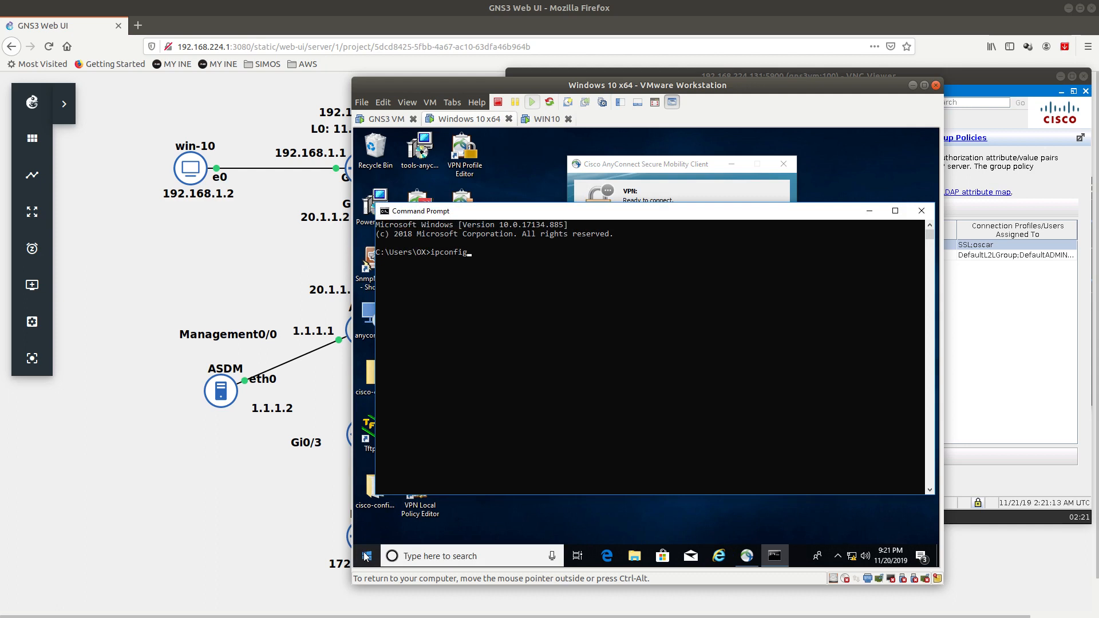
key("Return")
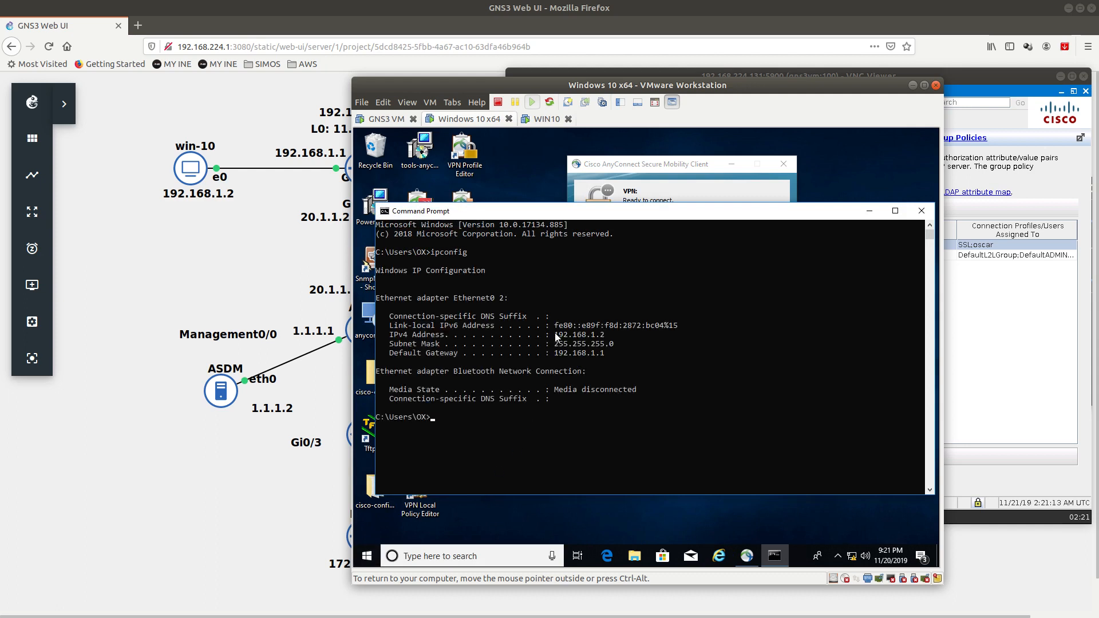
left_click_drag(555, 333, 601, 334)
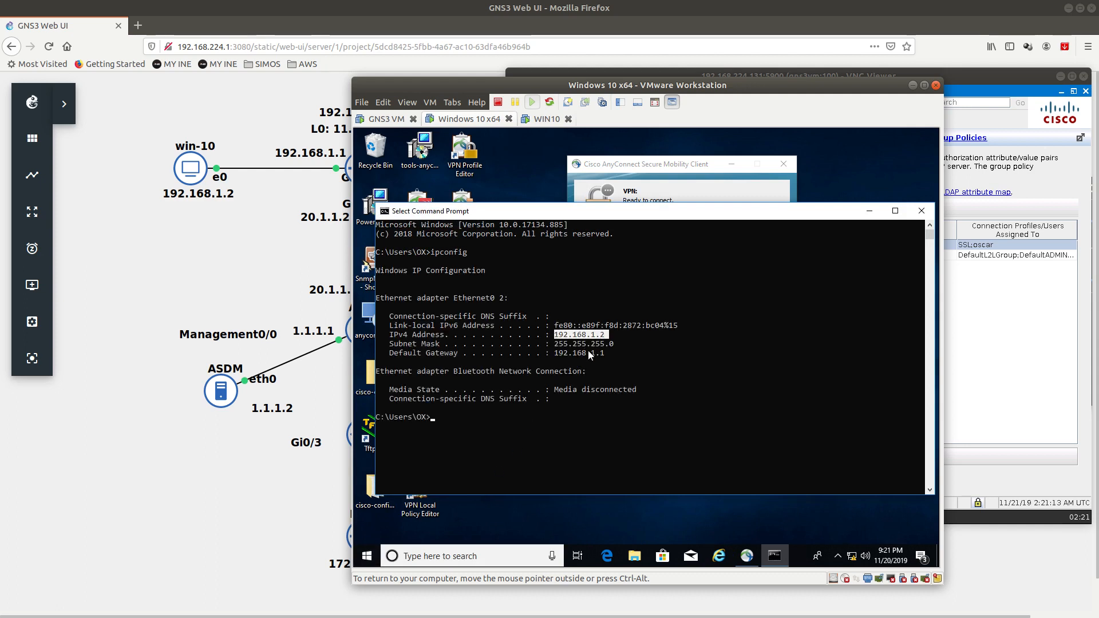
Step: Connect AnyConnect to 20.1.1.1, accepting the untrusted certificate warning
left_click(654, 166)
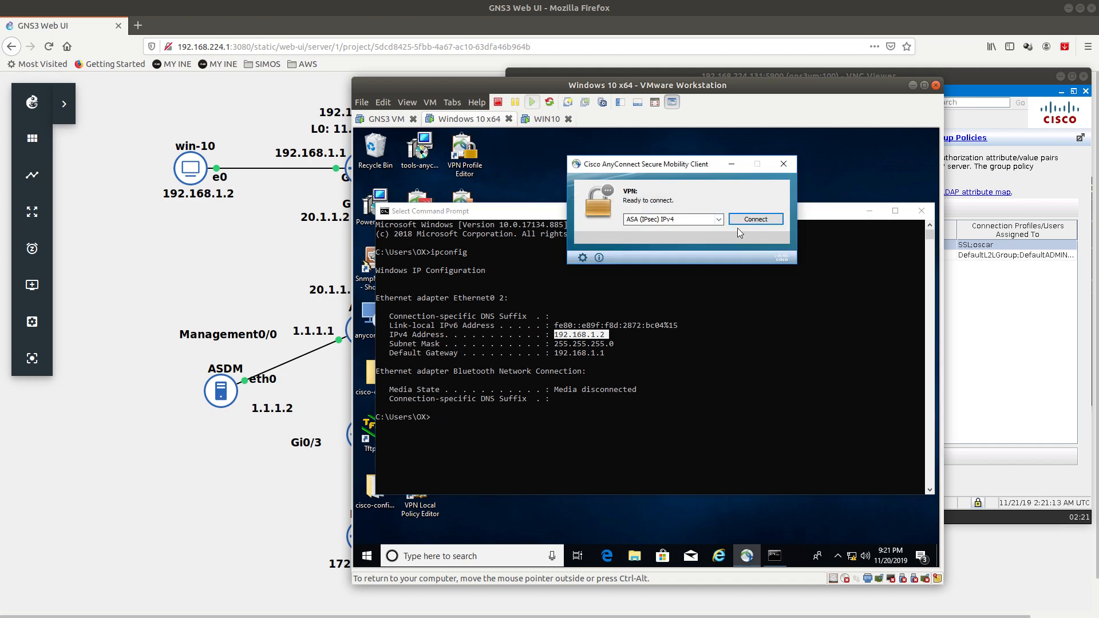
left_click(702, 221)
type("20.1.1.1")
key("Return")
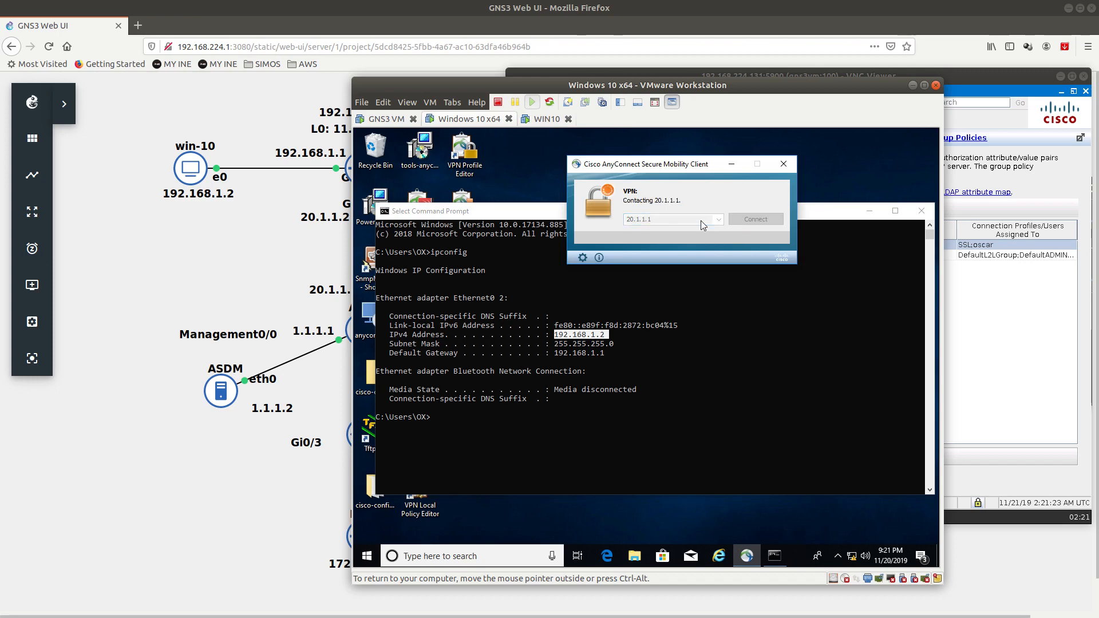
left_click_drag(510, 90, 638, 73)
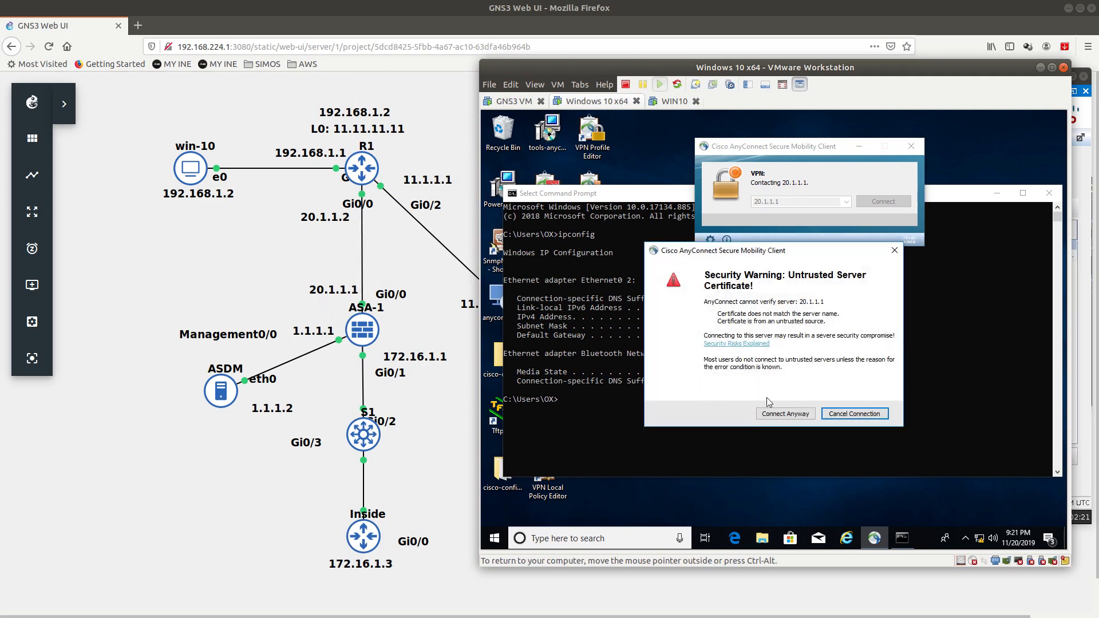
left_click(772, 415)
Step: Log in under group SSL, accept the welcome banner, and return to ASDM
left_click(613, 212)
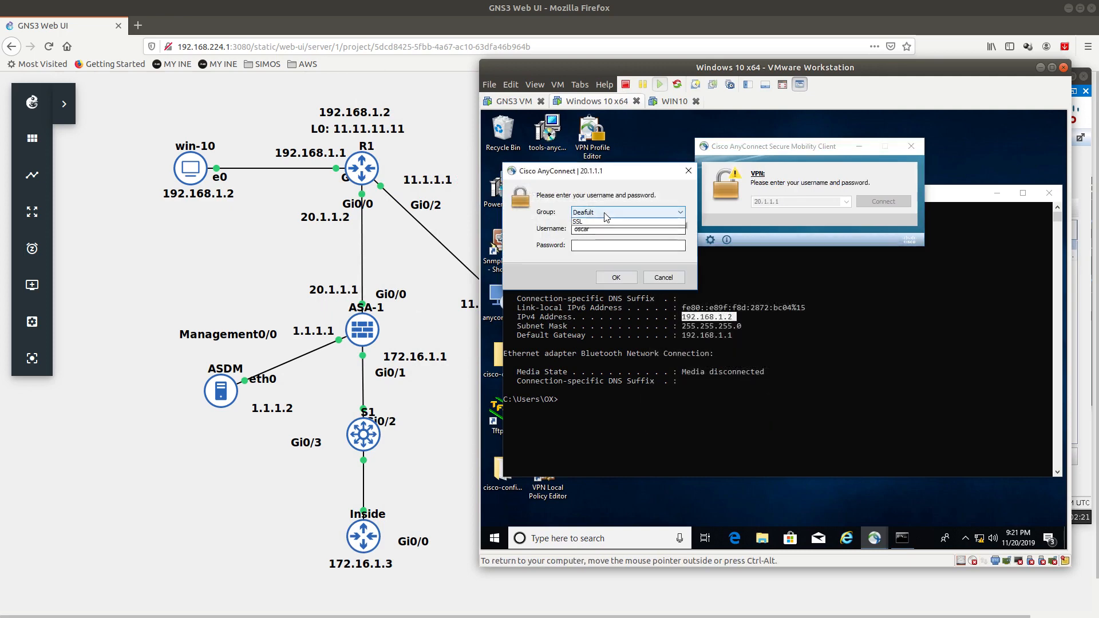
left_click(583, 231)
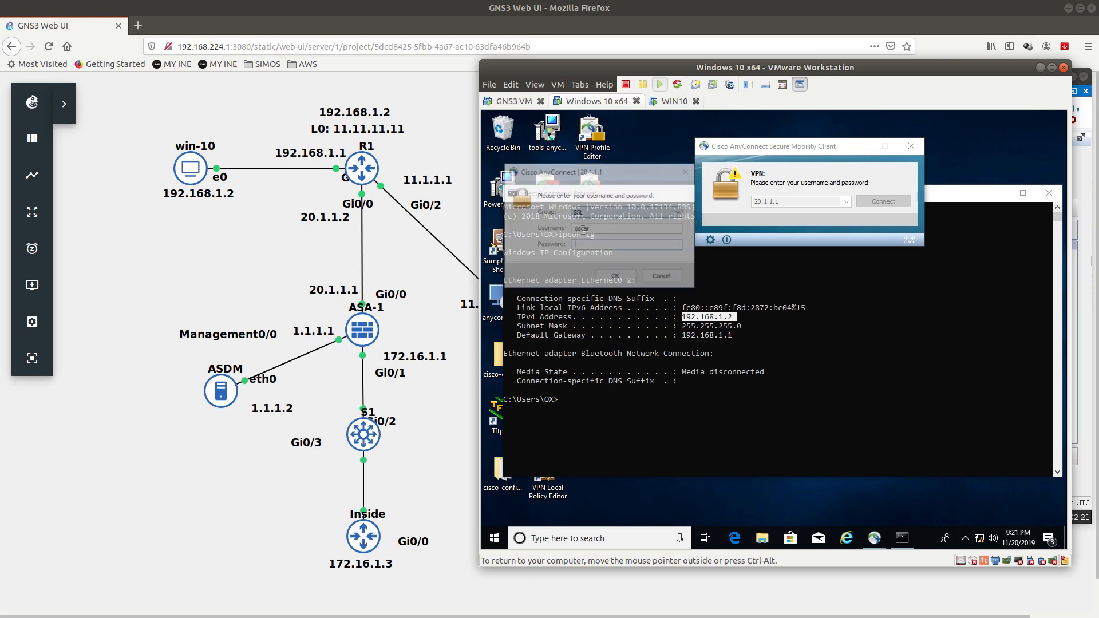
left_click(582, 246)
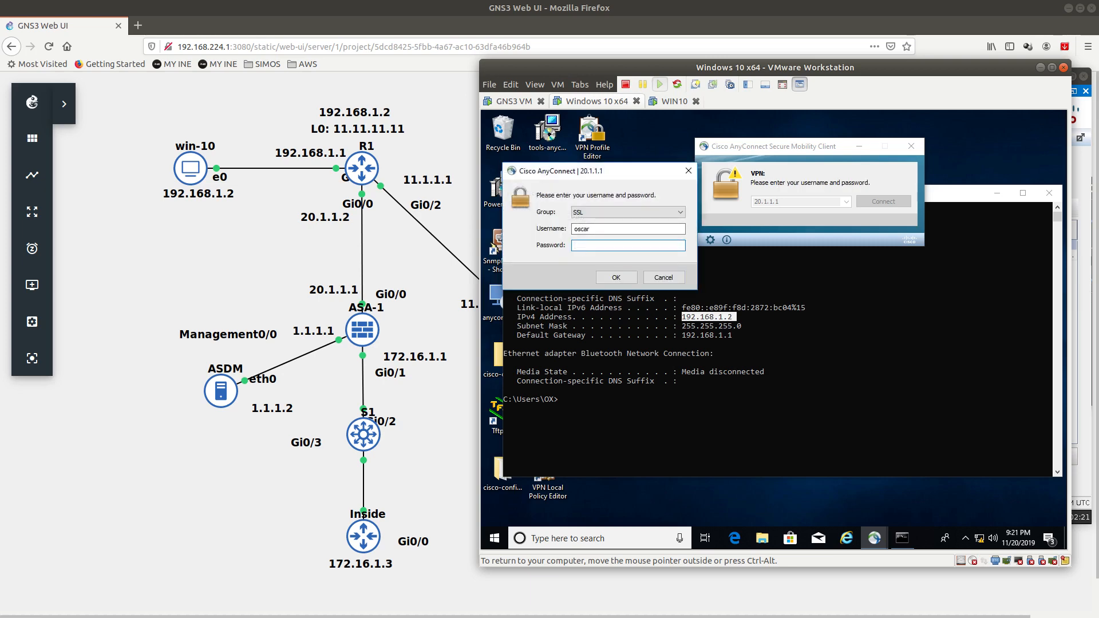
key("Return")
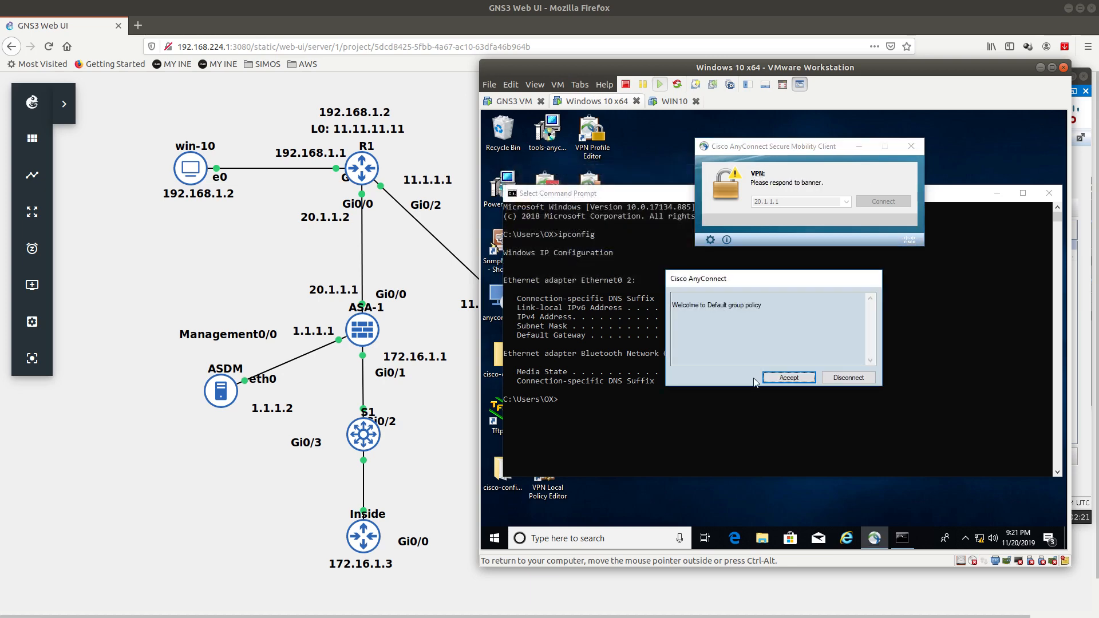
left_click(684, 301)
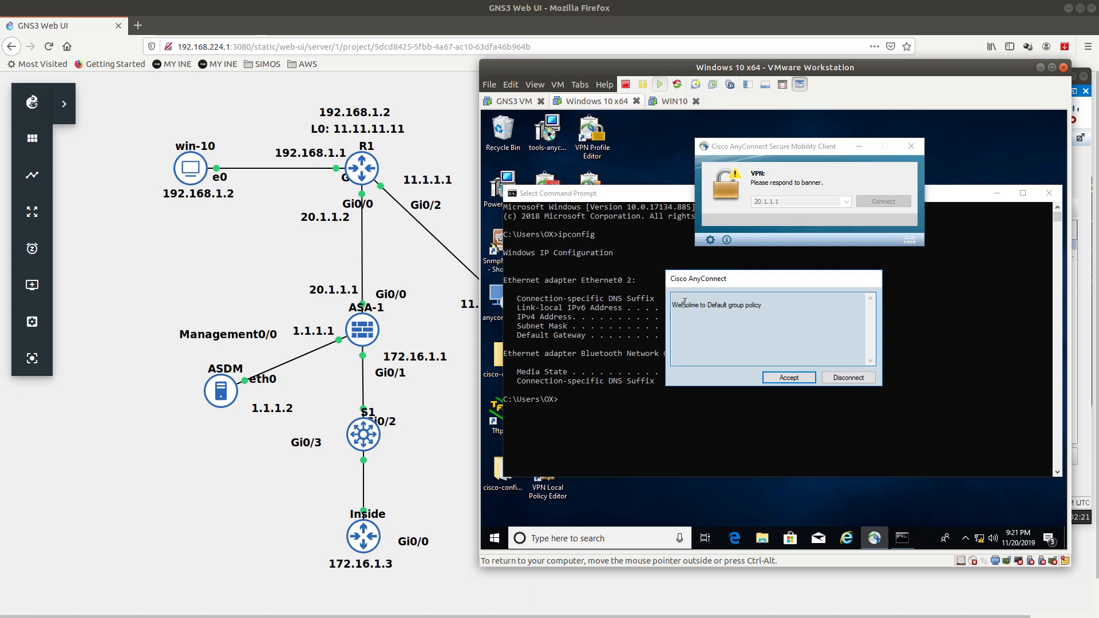
double_click(738, 305)
left_click(789, 378)
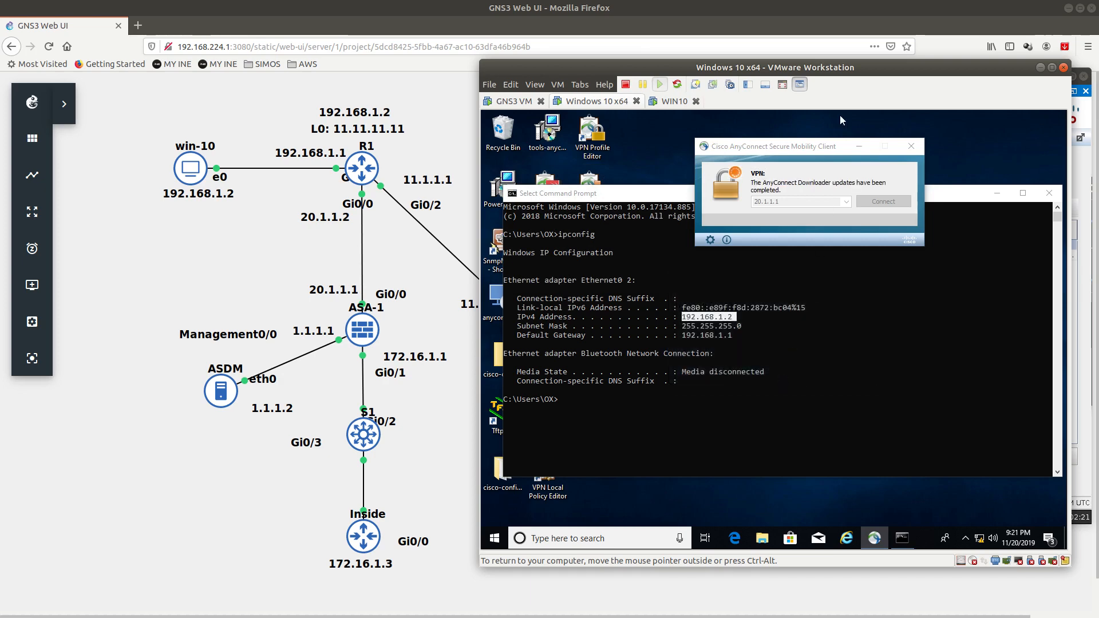
key("ctrl+alt")
key("alt+Tab")
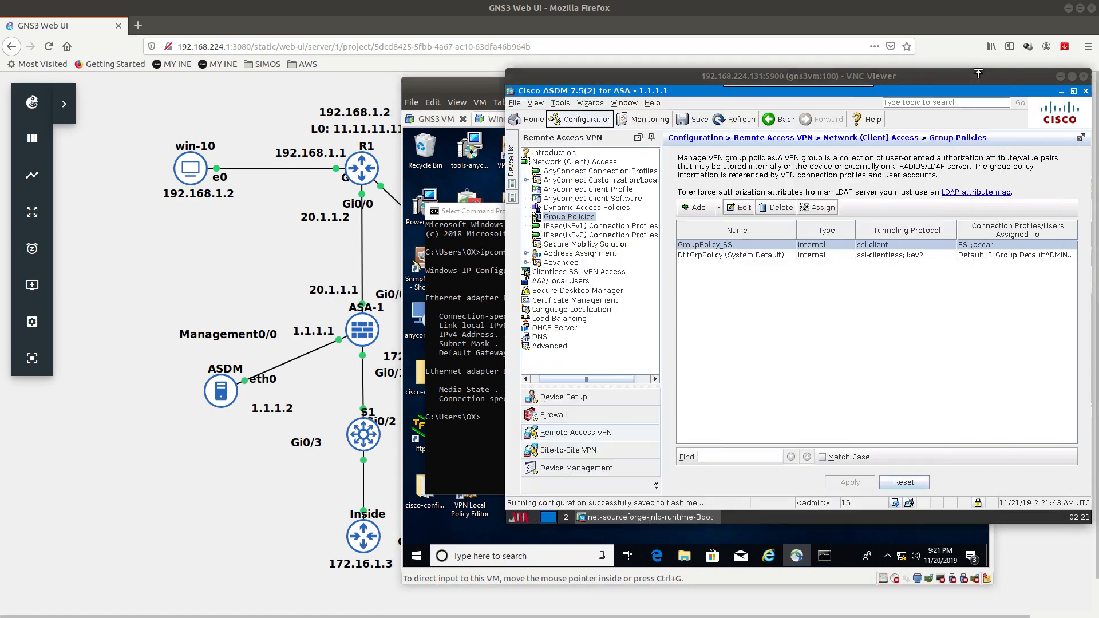
Step: Inspect GroupPolicy_SSL and the default group policy's banner text
double_click(712, 245)
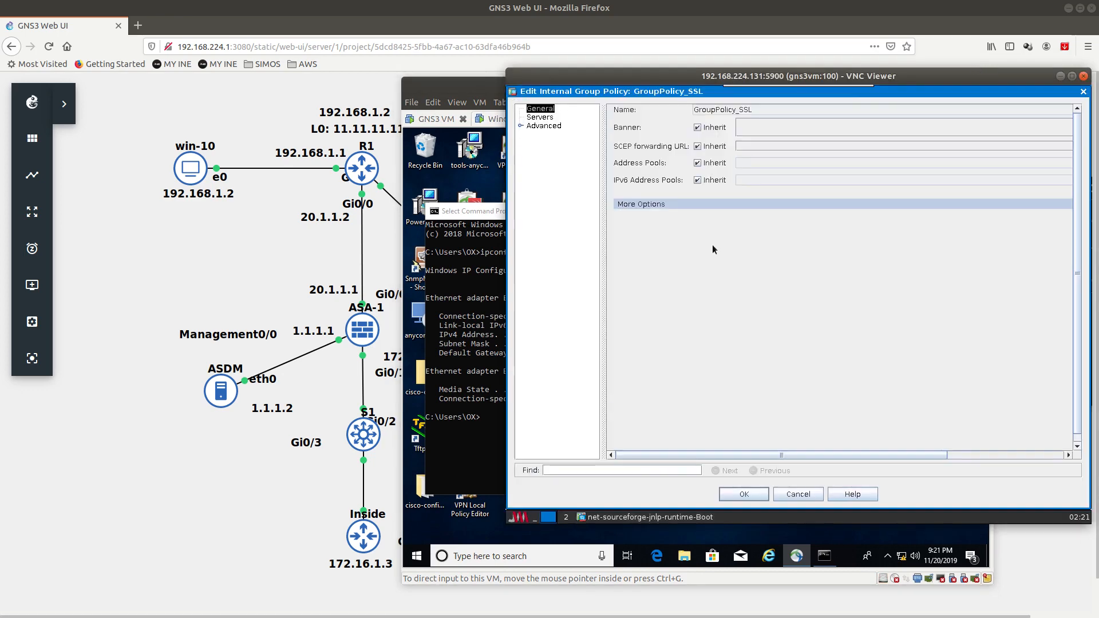
left_click(743, 496)
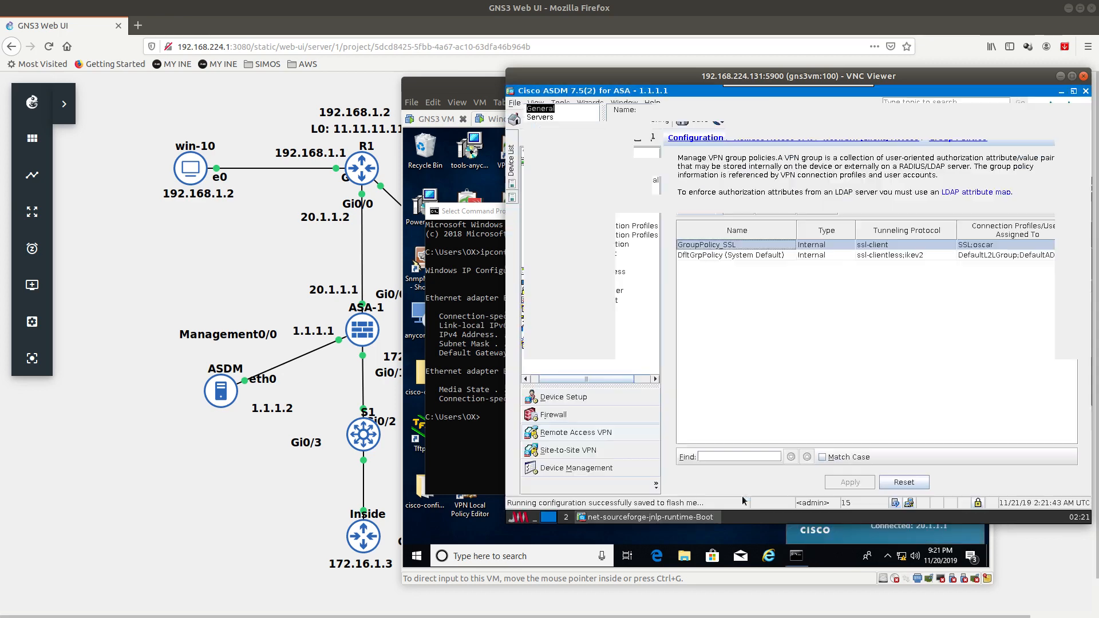
double_click(723, 258)
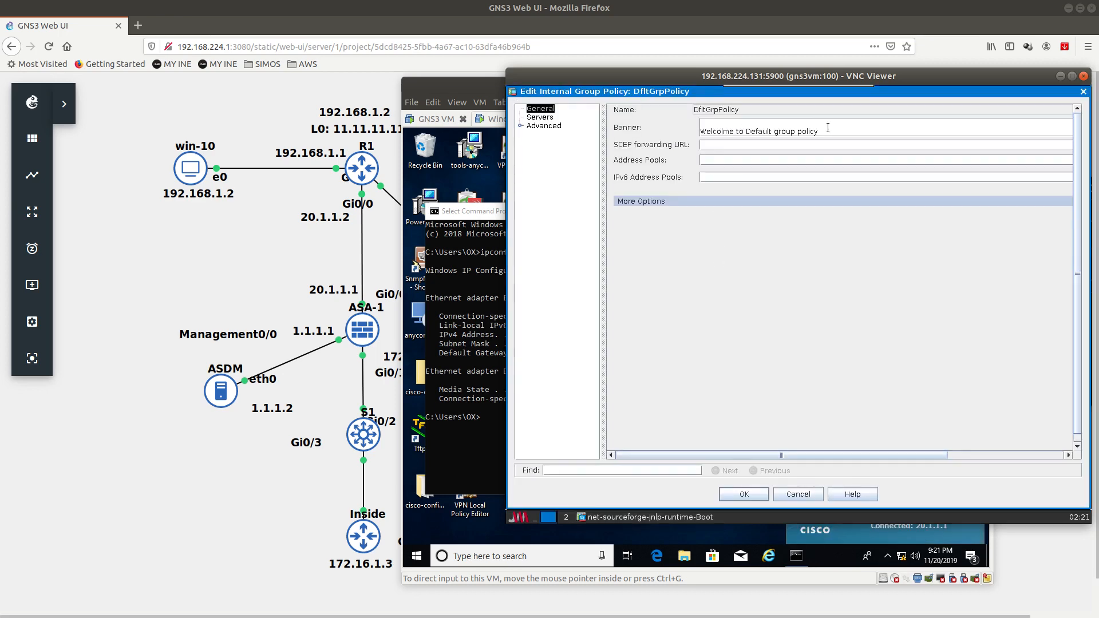
left_click_drag(828, 128, 690, 138)
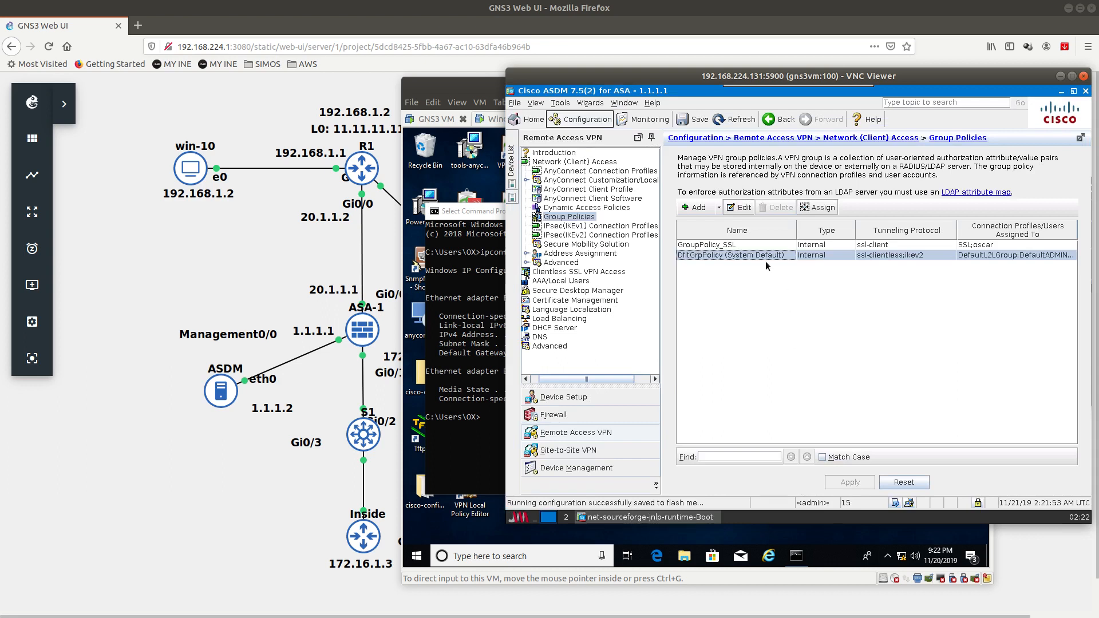
Step: Give GroupPolicy_SSL the banner 'Welcome to Anyconnect SSL' and save to flash
double_click(725, 245)
left_click(697, 127)
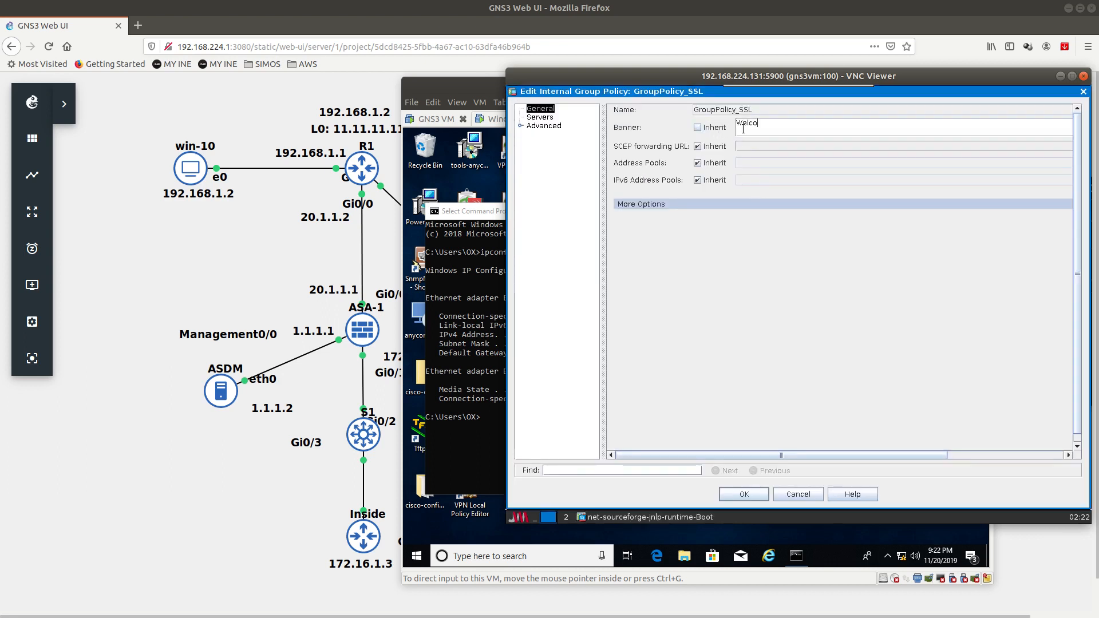
type("Welcome to SSL")
type("Anycn")
type("nnect SSL")
left_click(743, 493)
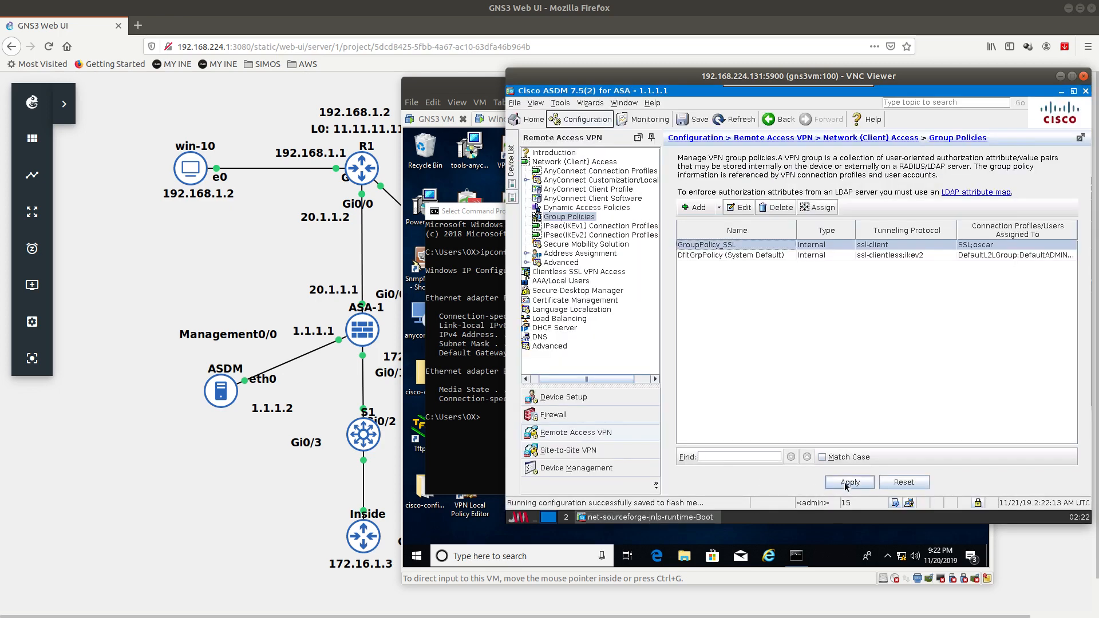
left_click(923, 504)
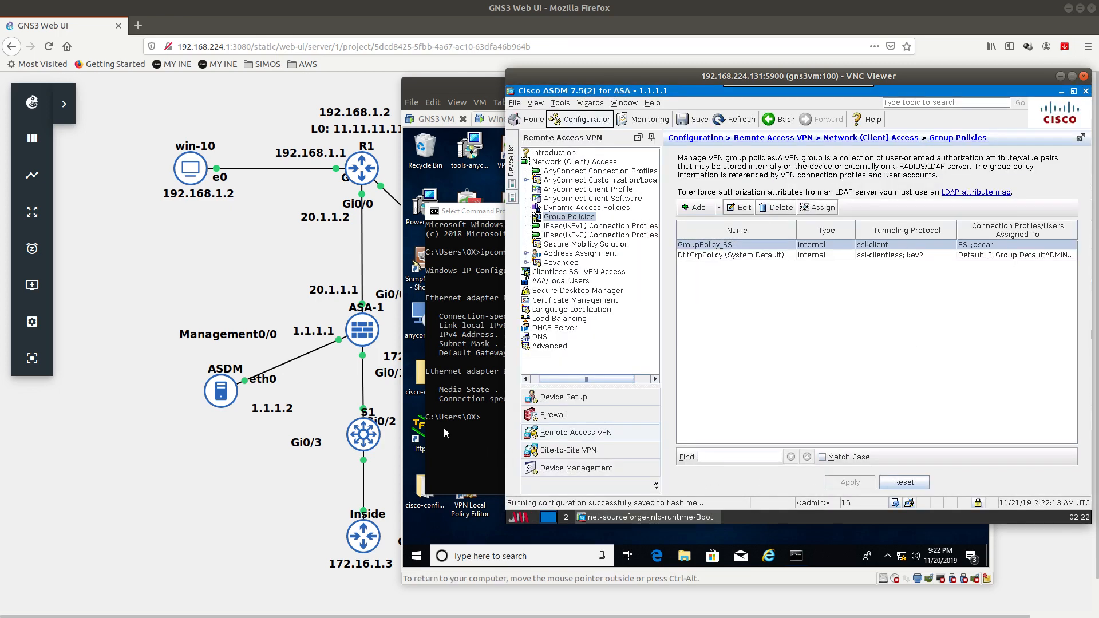
Step: Disconnect the current AnyConnect VPN session from the Windows 10 tray menu
left_click(477, 121)
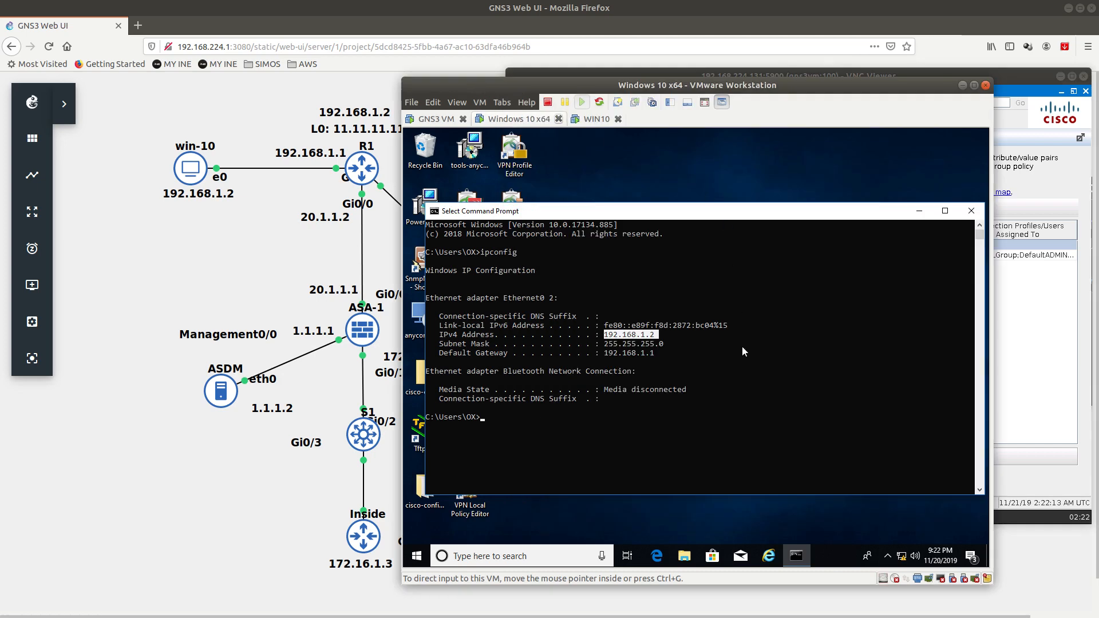
left_click(886, 558)
right_click(888, 534)
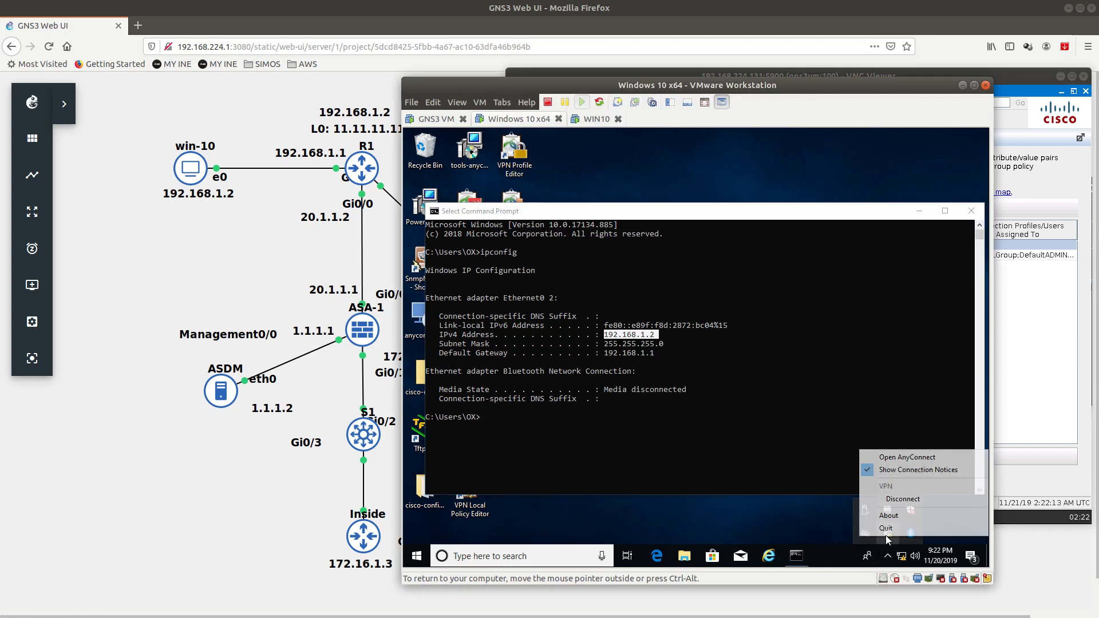
left_click(892, 503)
Step: Reconnect to 20.1.1.1 despite the certificate warning, sign in, and accept the 'Welcome to Anyconnect SSL' banner
right_click(888, 534)
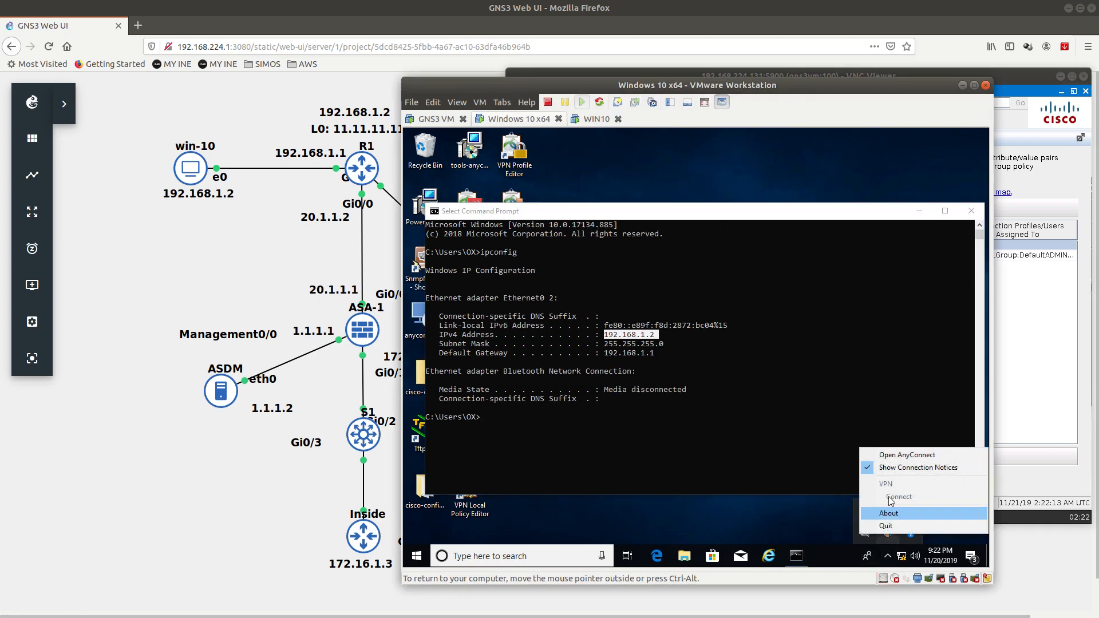
left_click(893, 456)
left_click(800, 221)
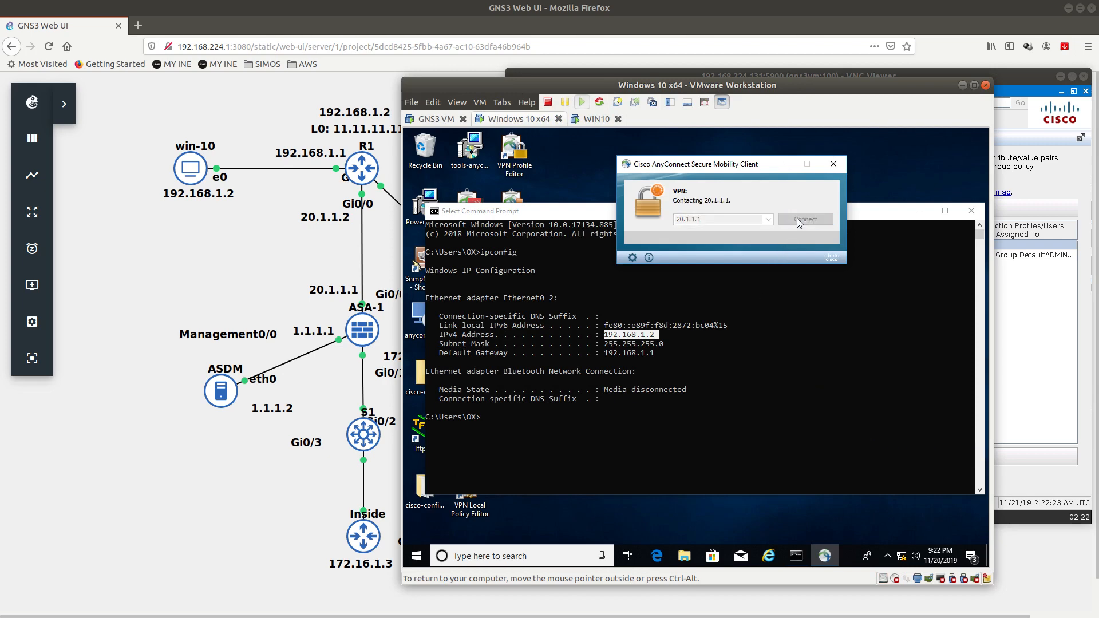
left_click(710, 433)
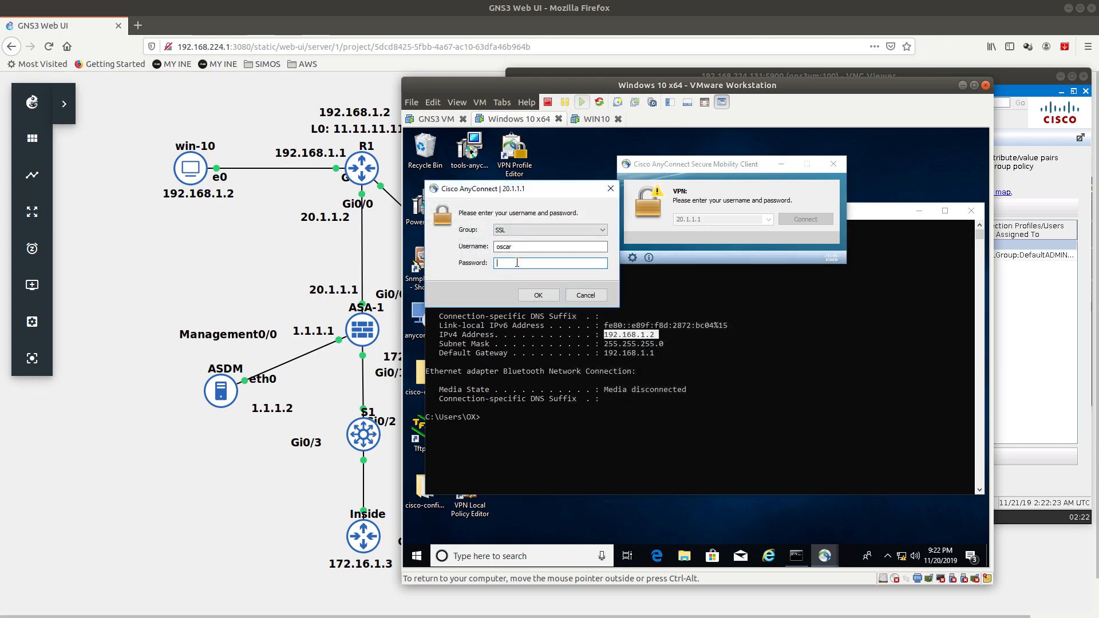
type("*****")
key("Return")
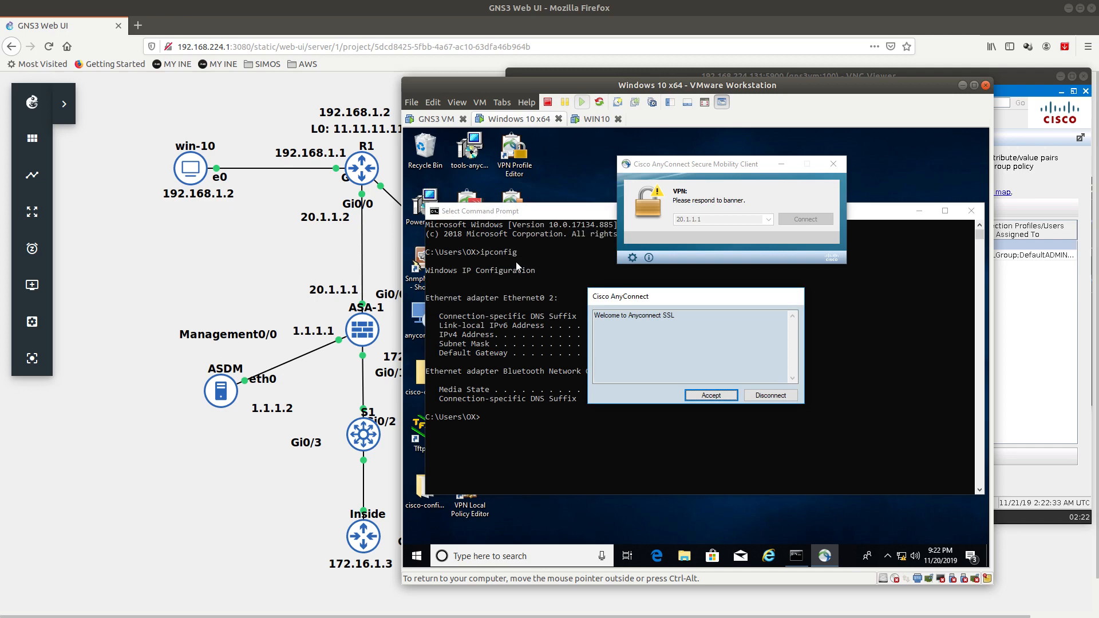
left_click_drag(676, 316, 575, 321)
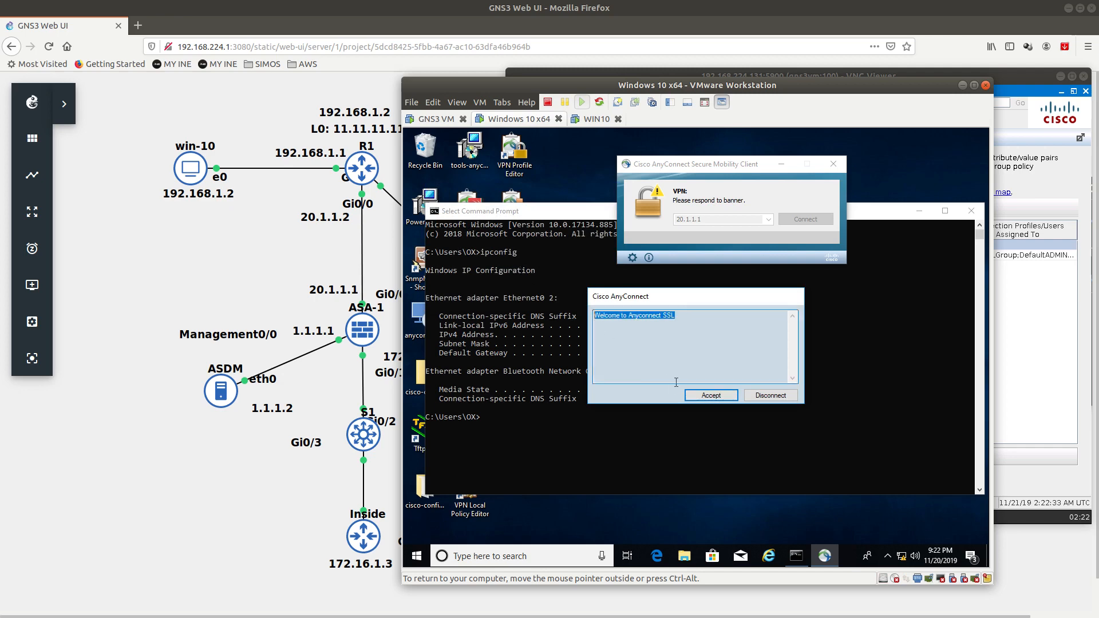
left_click(710, 395)
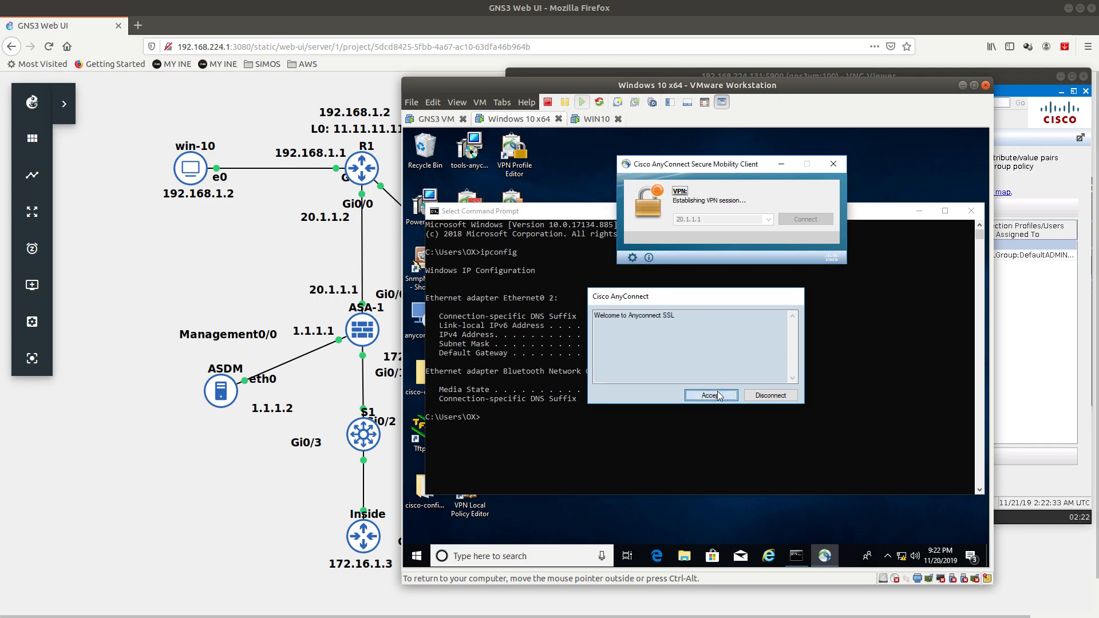
left_click_drag(867, 82, 861, 81)
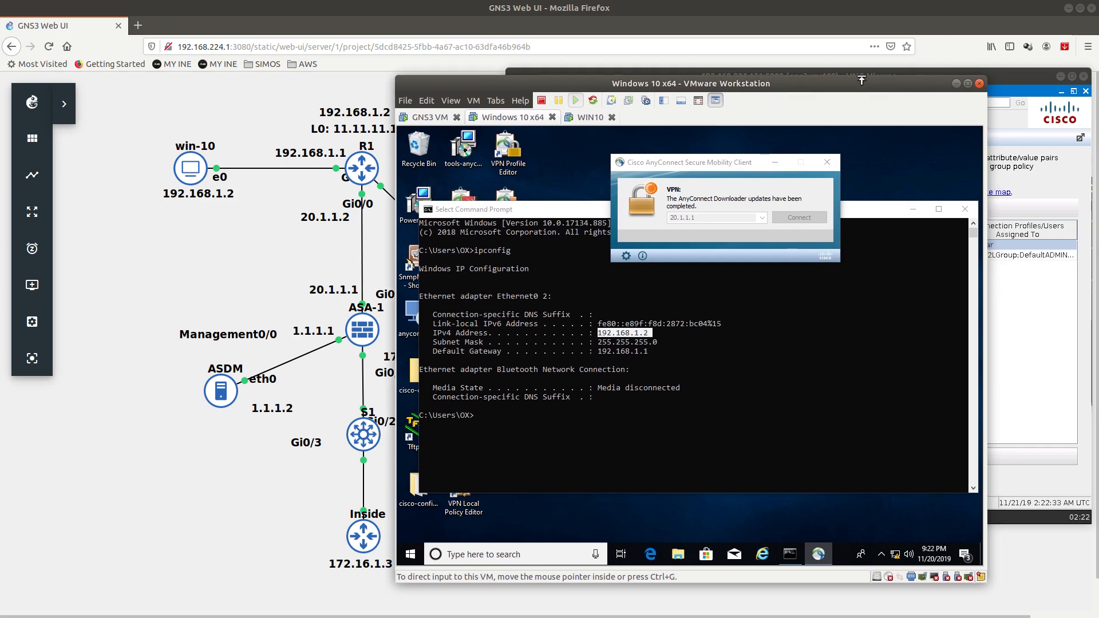
left_click(1000, 77)
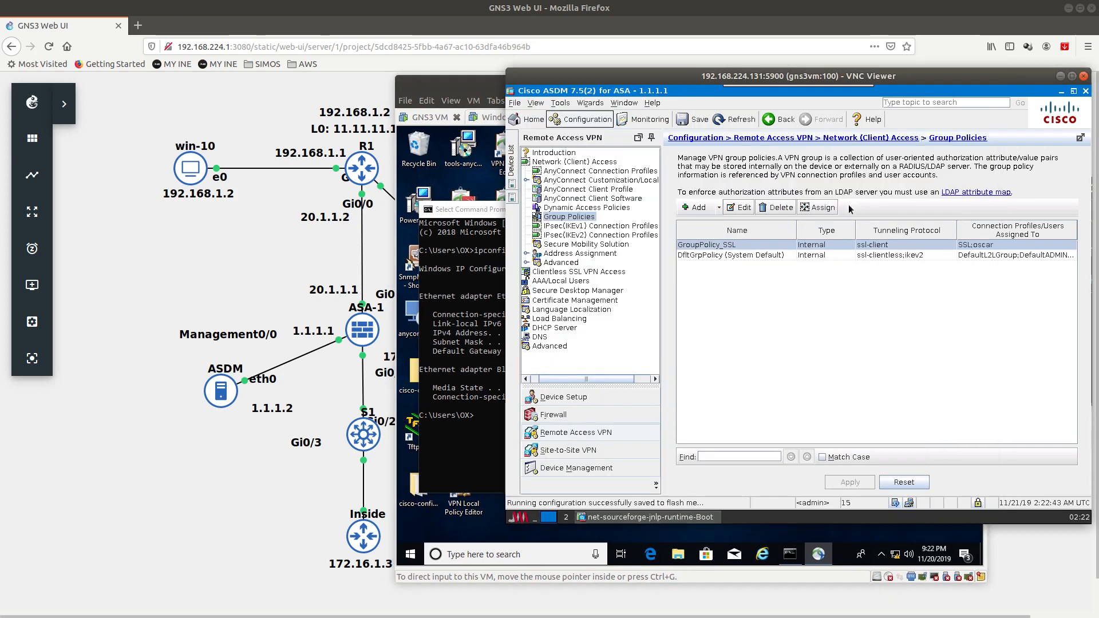
Step: Add the alias 'Anyconnect' to the SSL connection profile, declining DNS server setup
left_click(589, 172)
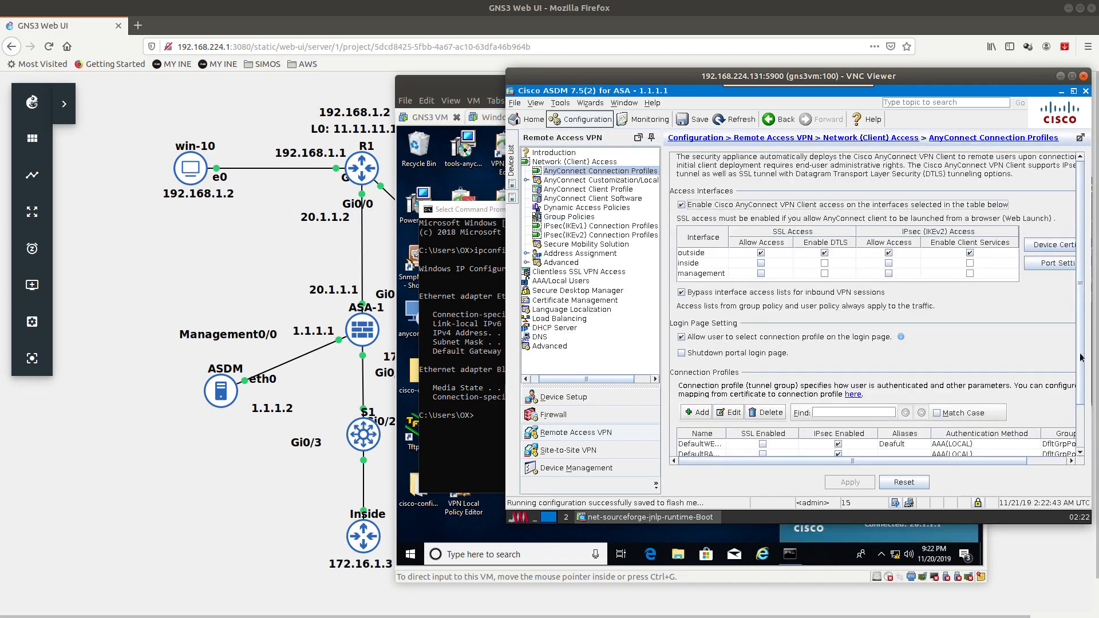
scroll(945, 395, "down", 3)
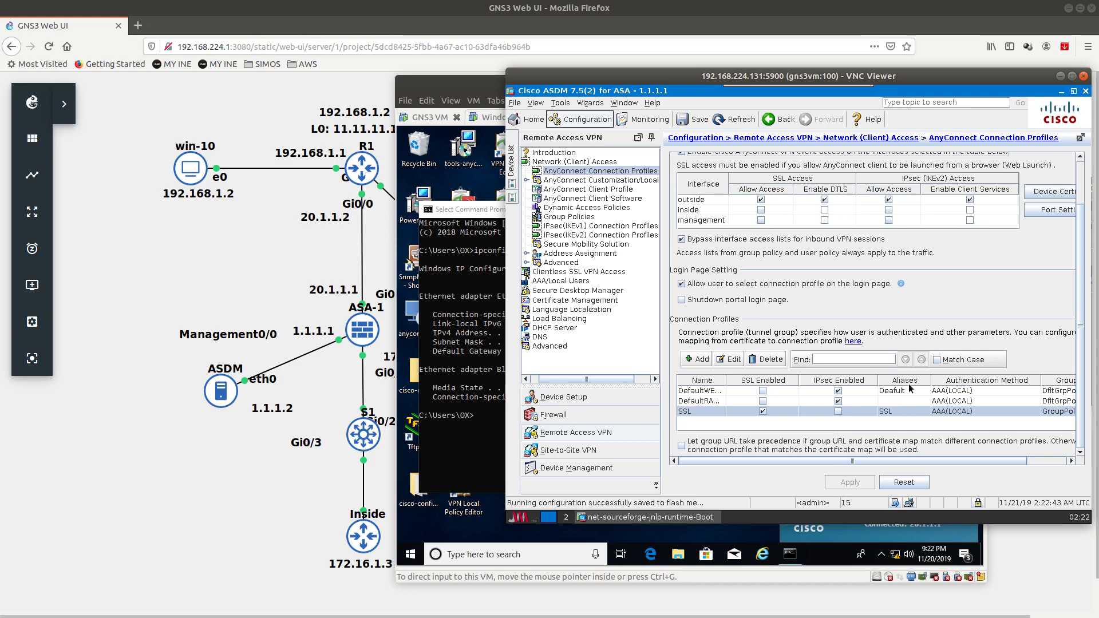
double_click(880, 413)
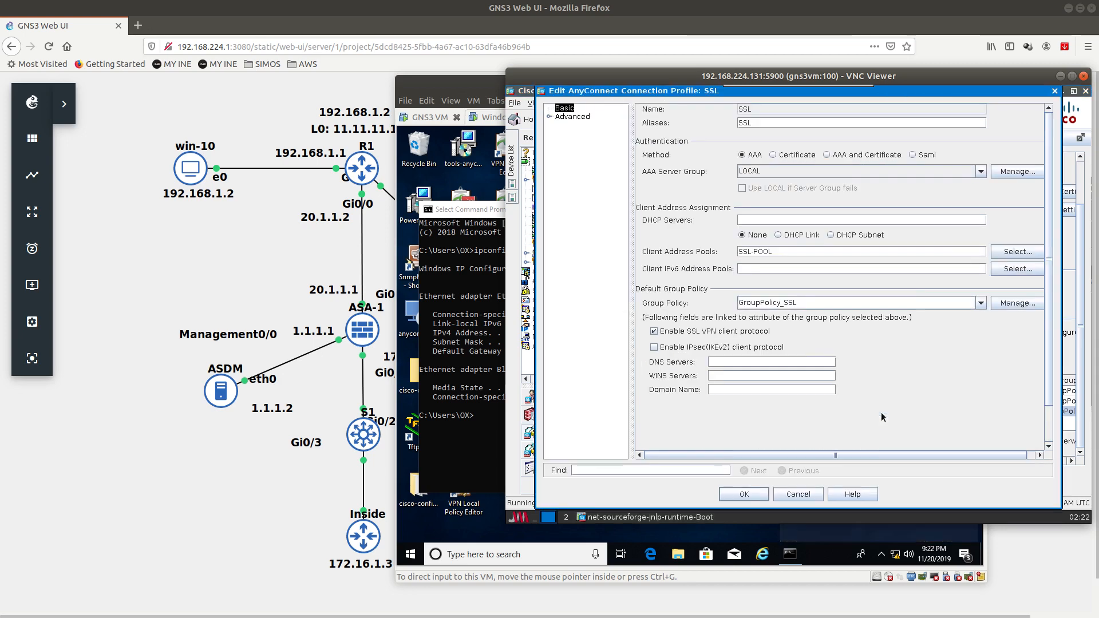
left_click(739, 123)
type("Anyconnec")
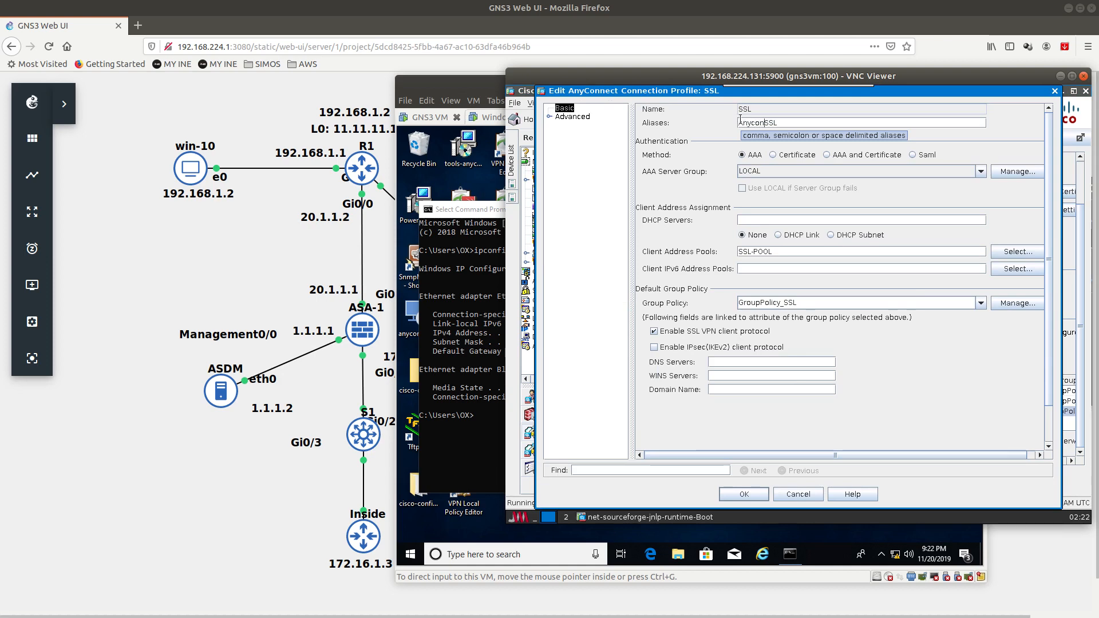
type("y")
key("BackSpace")
key("BackSpace")
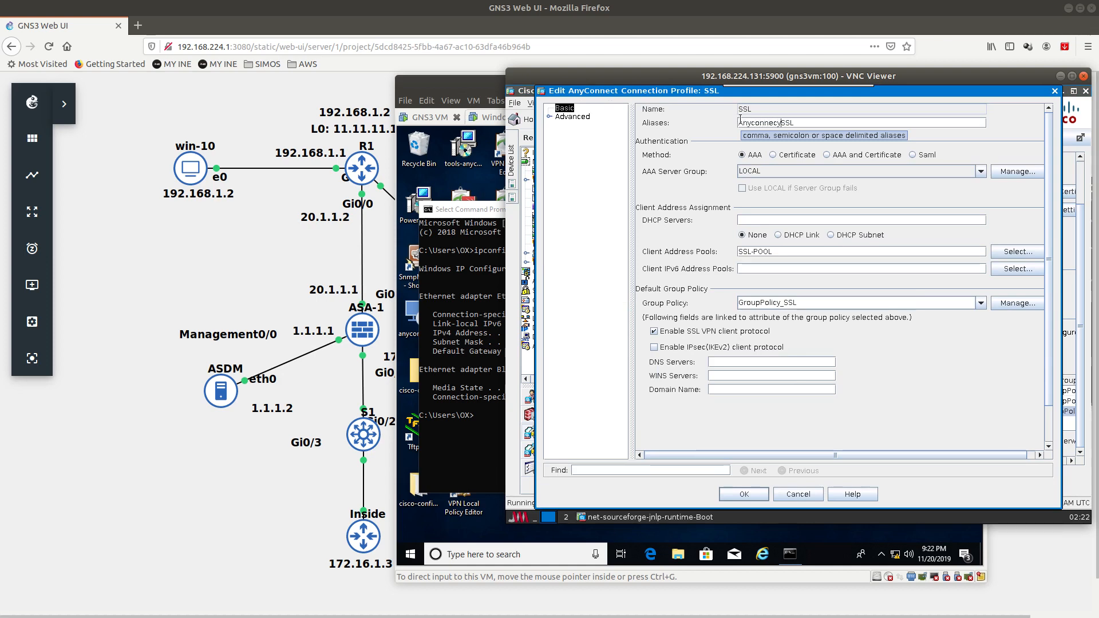
type("t")
left_click(733, 496)
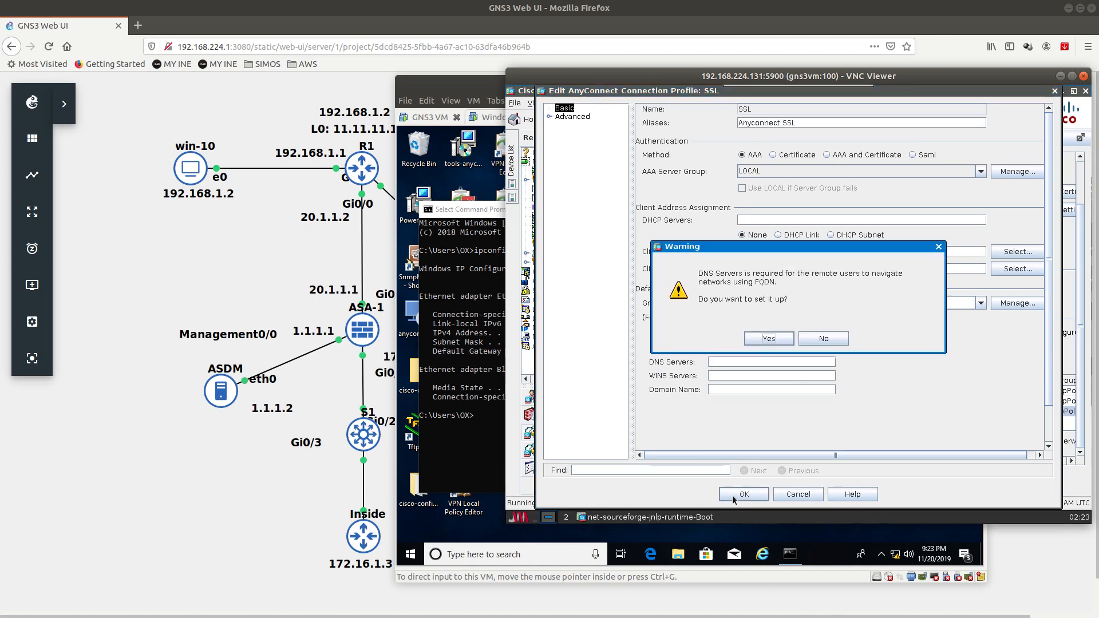
left_click(815, 338)
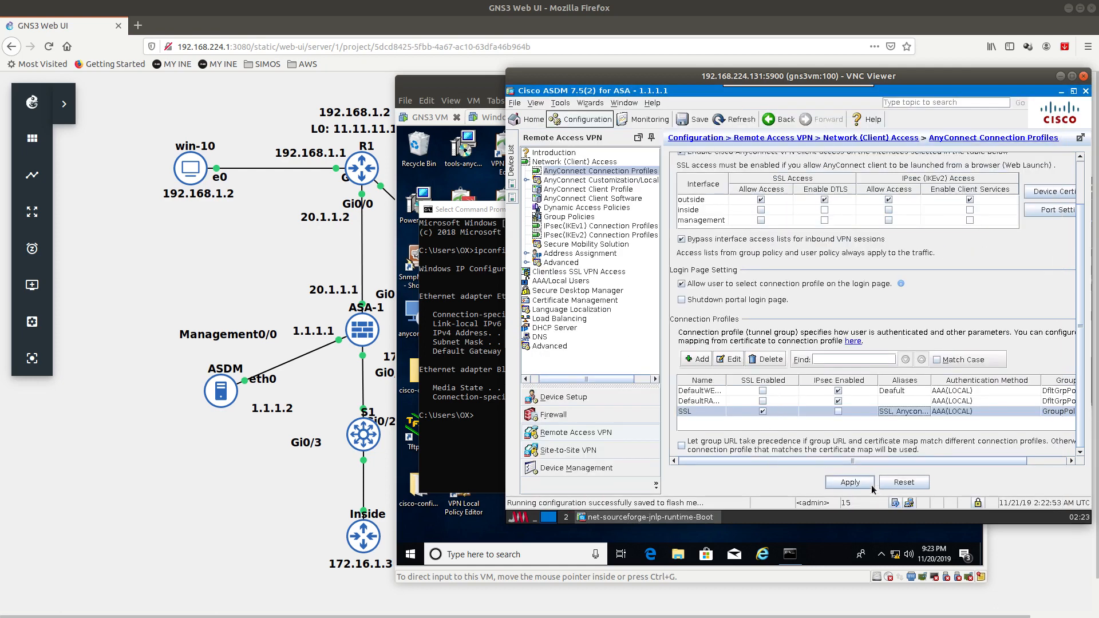
Step: Apply the change to the ASA, dismiss the IPv6 pool error, and save to flash
left_click(850, 482)
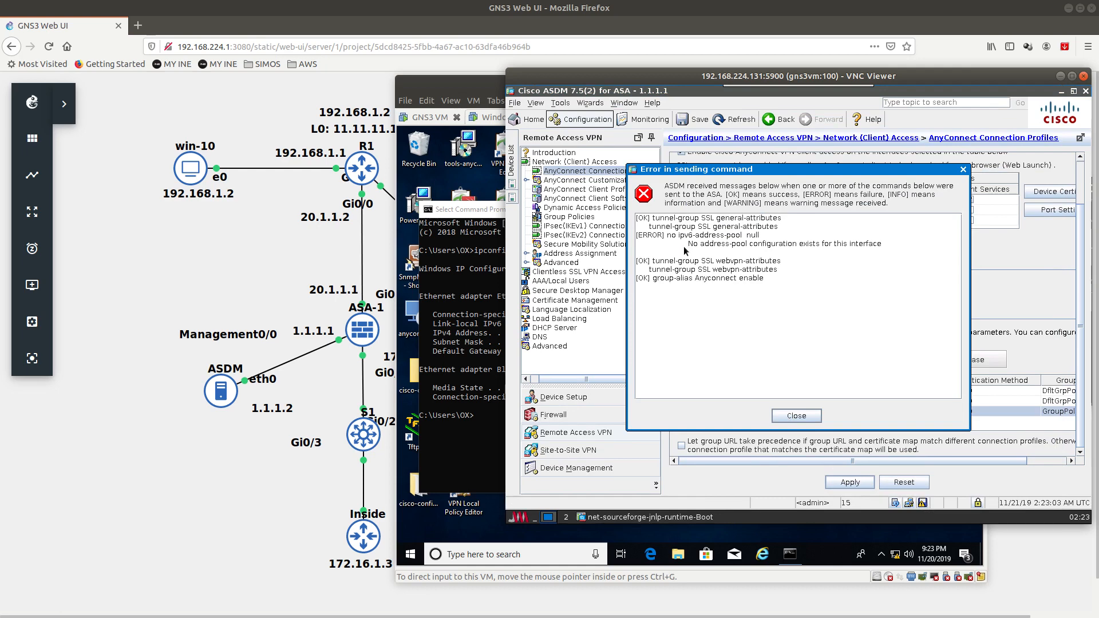
left_click_drag(667, 235, 864, 246)
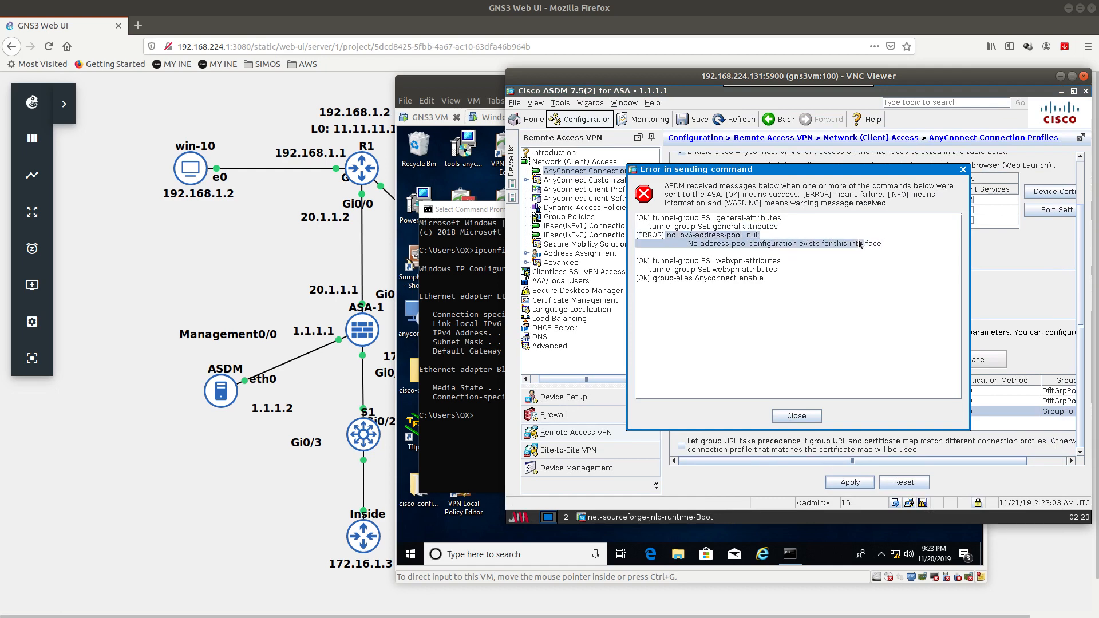
left_click(796, 416)
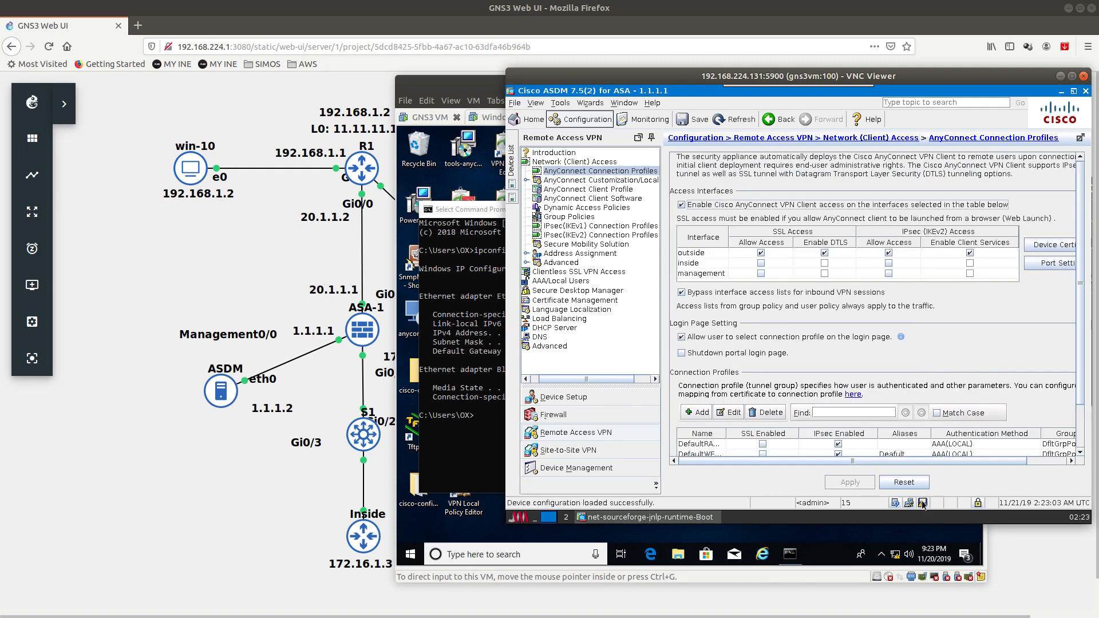
left_click(923, 504)
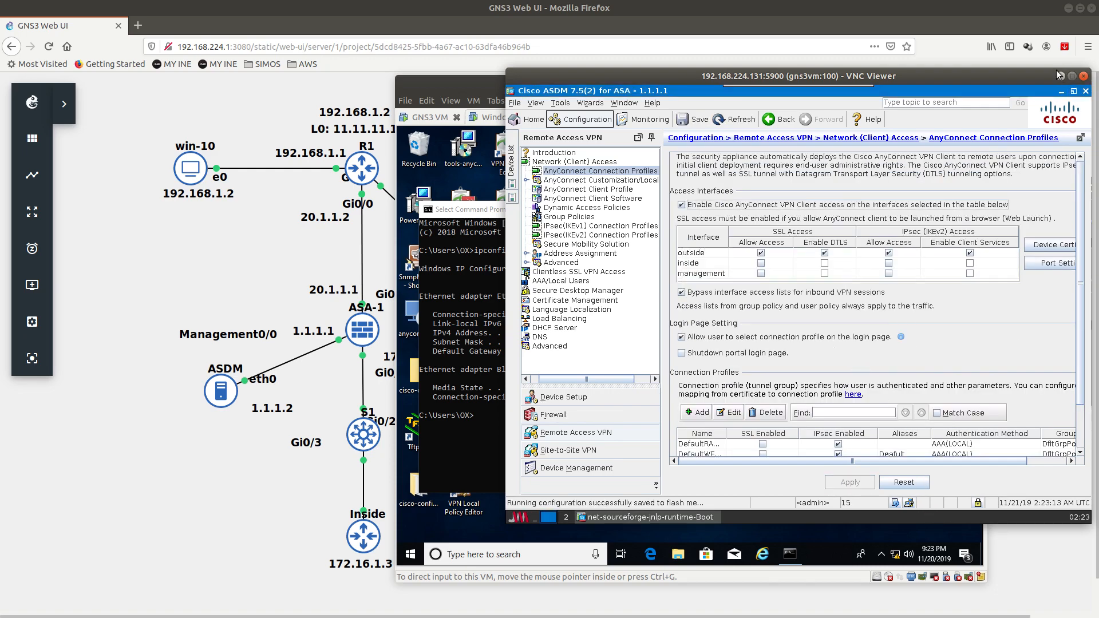
left_click(1061, 76)
Step: Disconnect the AnyConnect VPN from the tray and confirm it shows disconnected
left_click(872, 221)
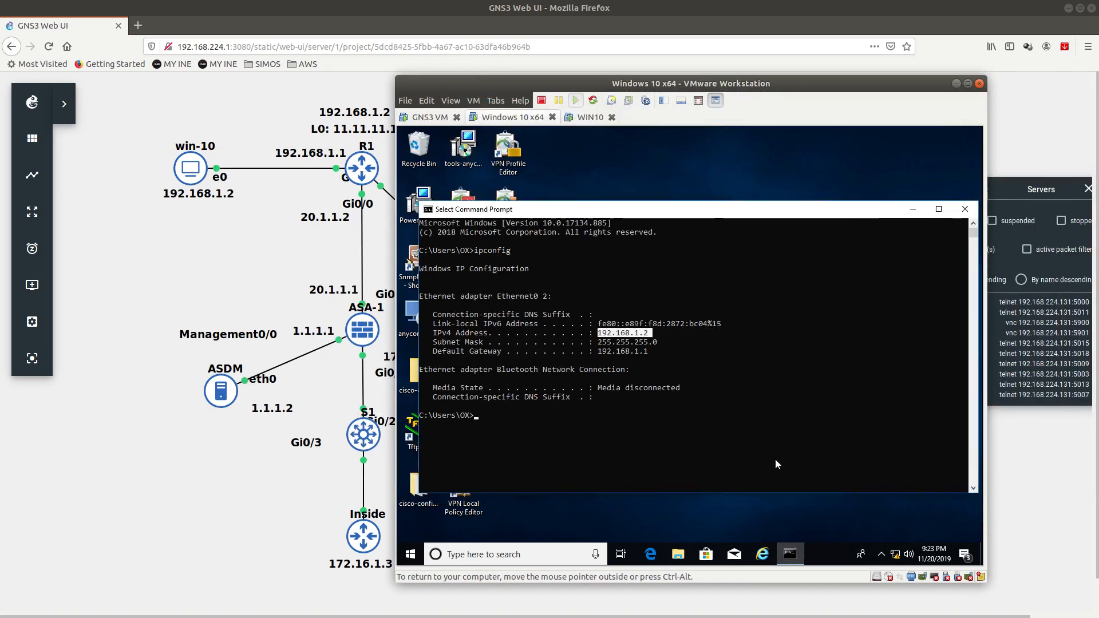
left_click(882, 554)
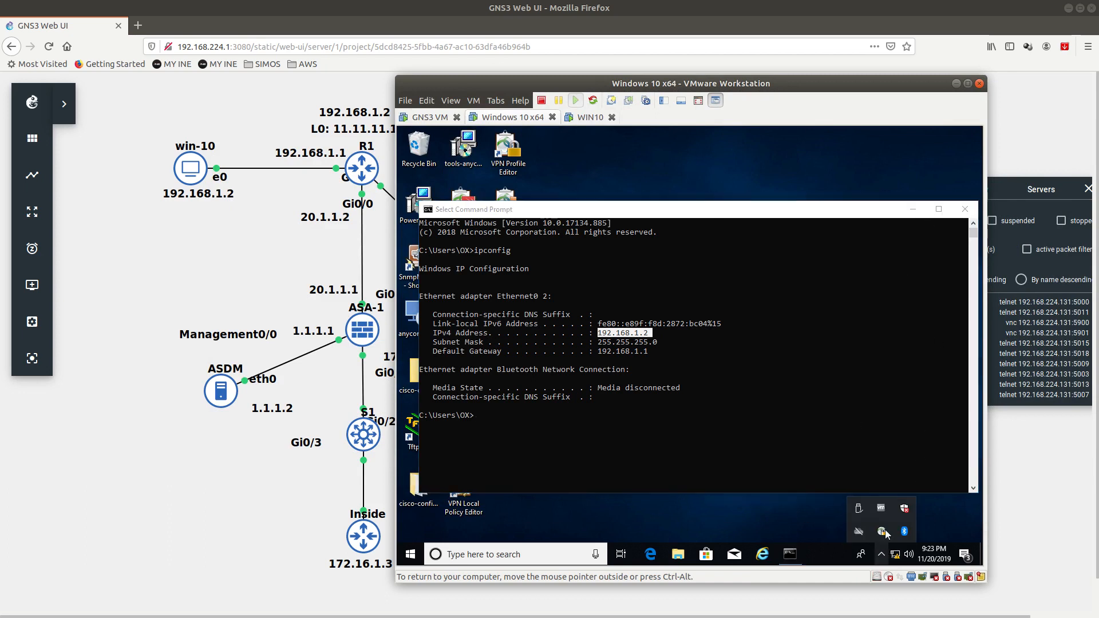
right_click(883, 531)
left_click(891, 490)
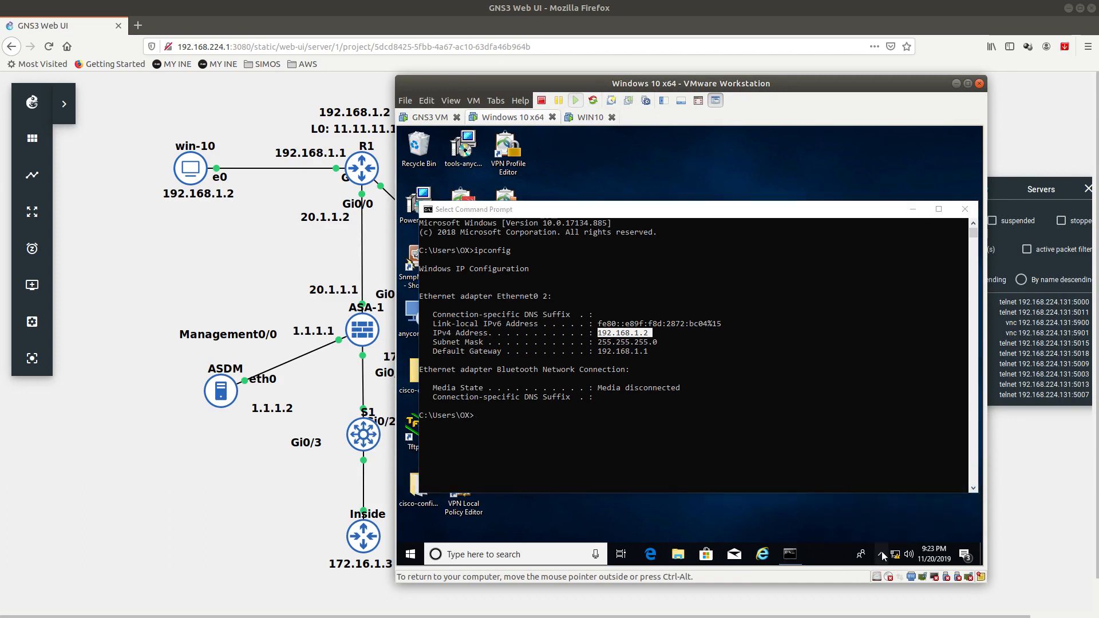
left_click(882, 553)
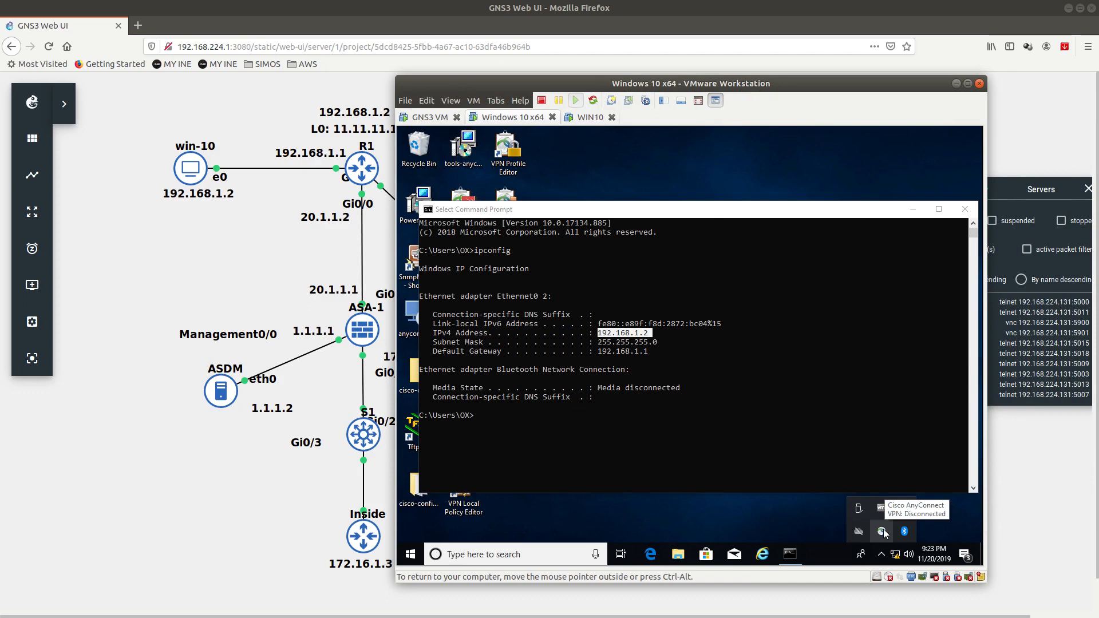
Step: Connect to 20.1.1.1 past the untrusted certificate and keep SSL as the login group
left_click(882, 532)
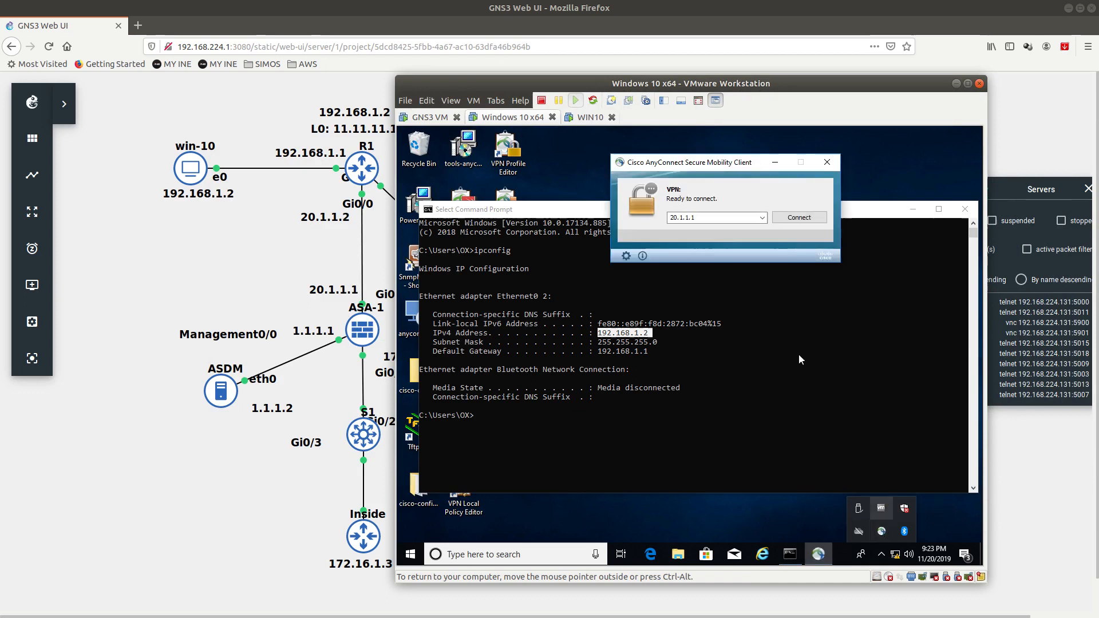
left_click(796, 217)
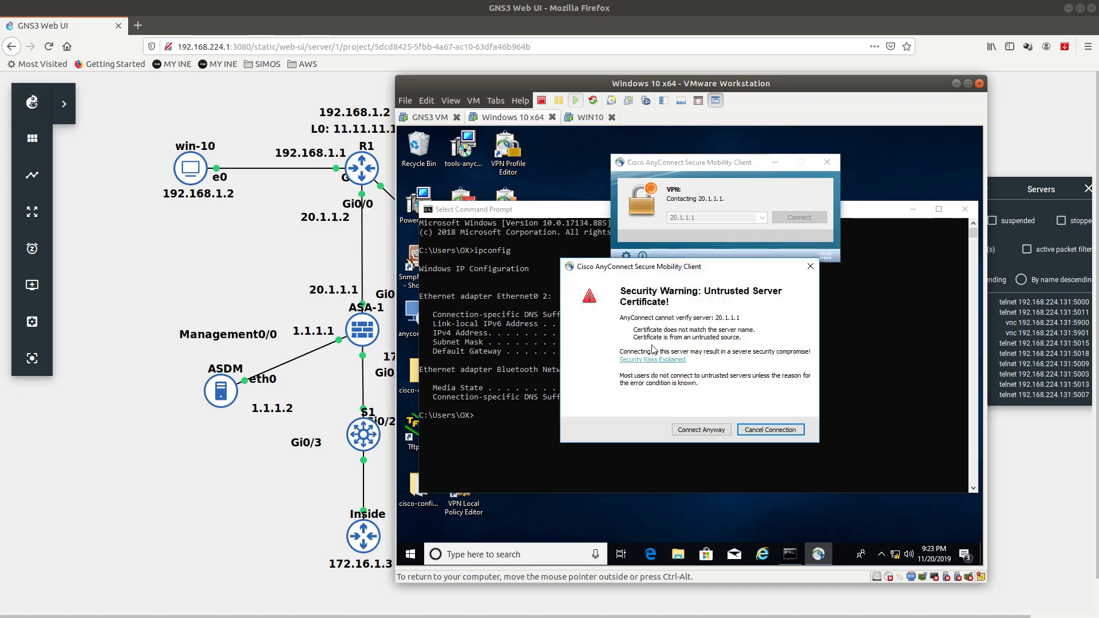
left_click(701, 429)
left_click(533, 227)
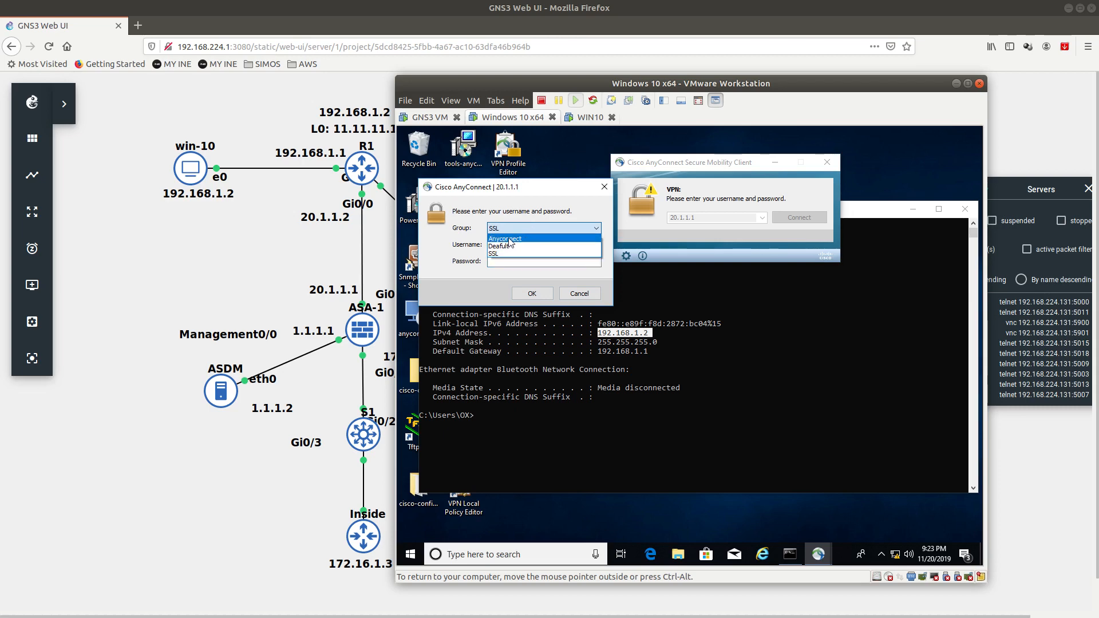
left_click(519, 254)
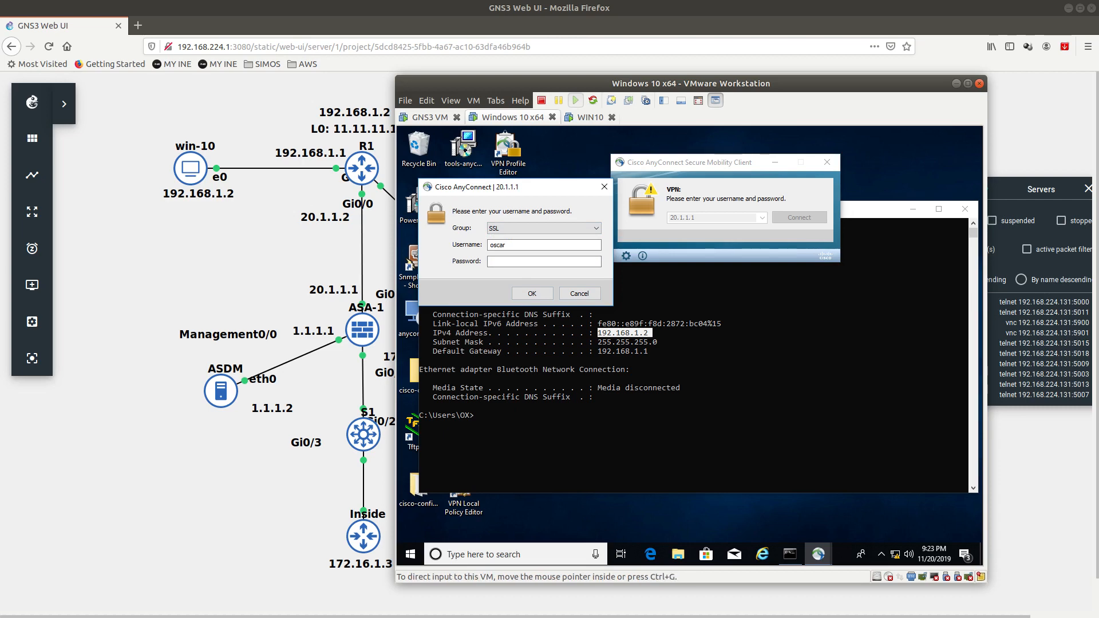
key("alt+Tab")
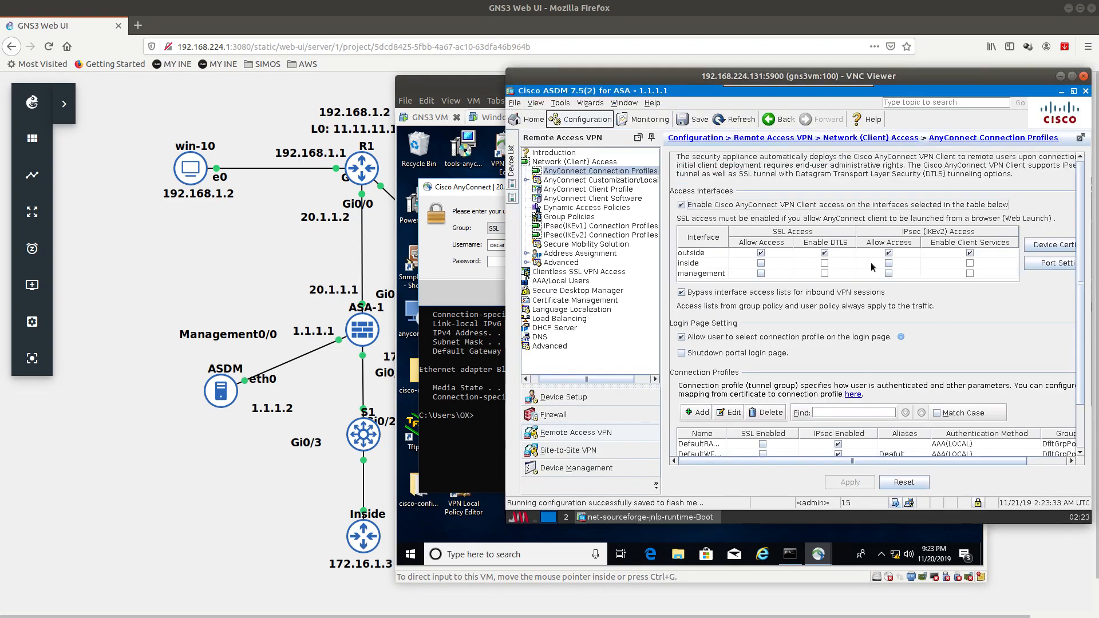
Step: Edit the SSL profile's aliases field and save the profile without DNS servers
scroll(1085, 349, "down", 3)
left_click(1002, 411)
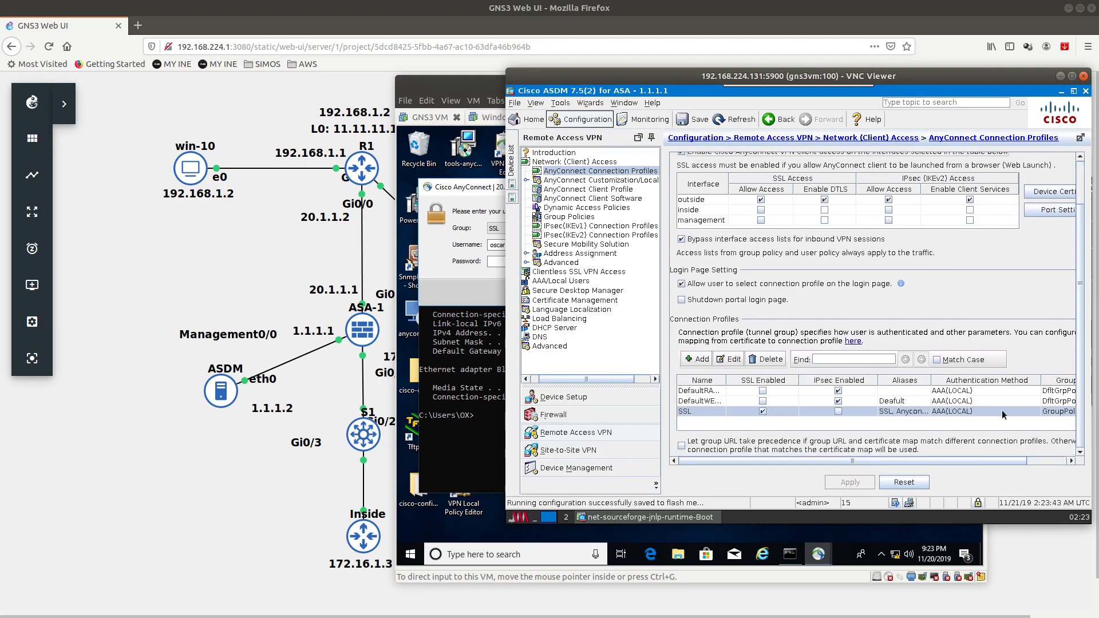
double_click(891, 410)
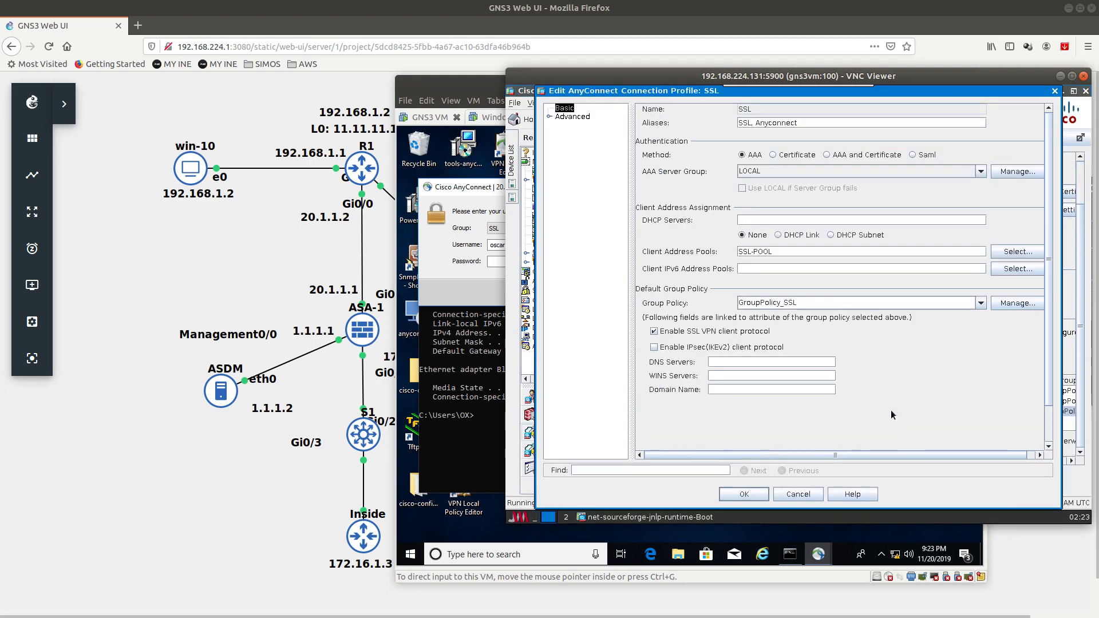
left_click(752, 125)
key("BackSpace")
double_click(762, 122)
key("ctrl+c")
key("BackSpace")
key("Home")
key("ctrl+v")
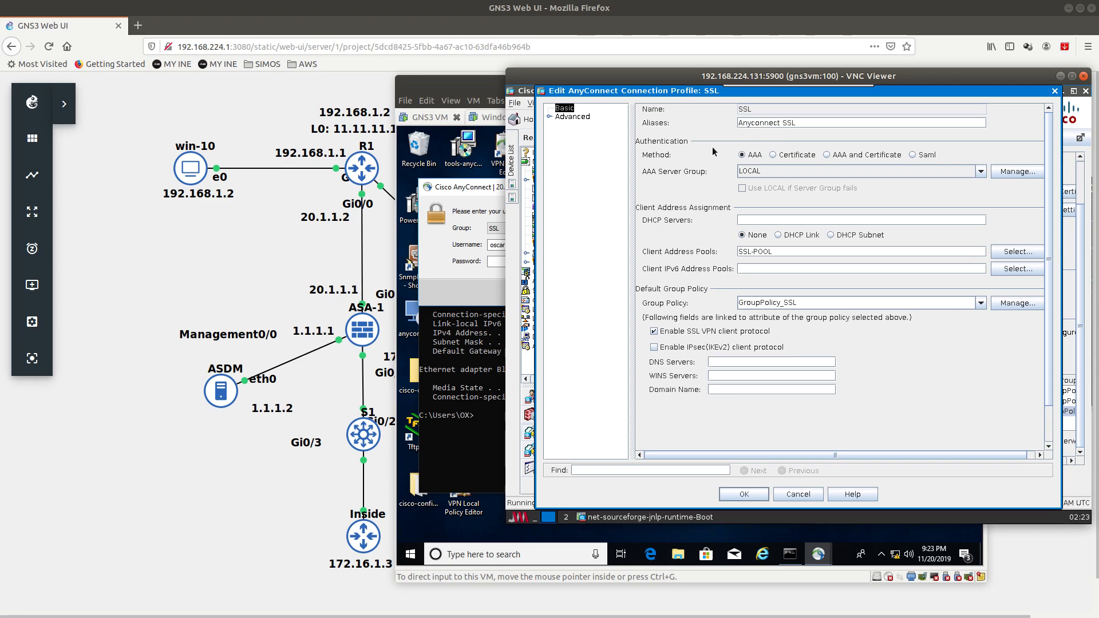
left_click(763, 496)
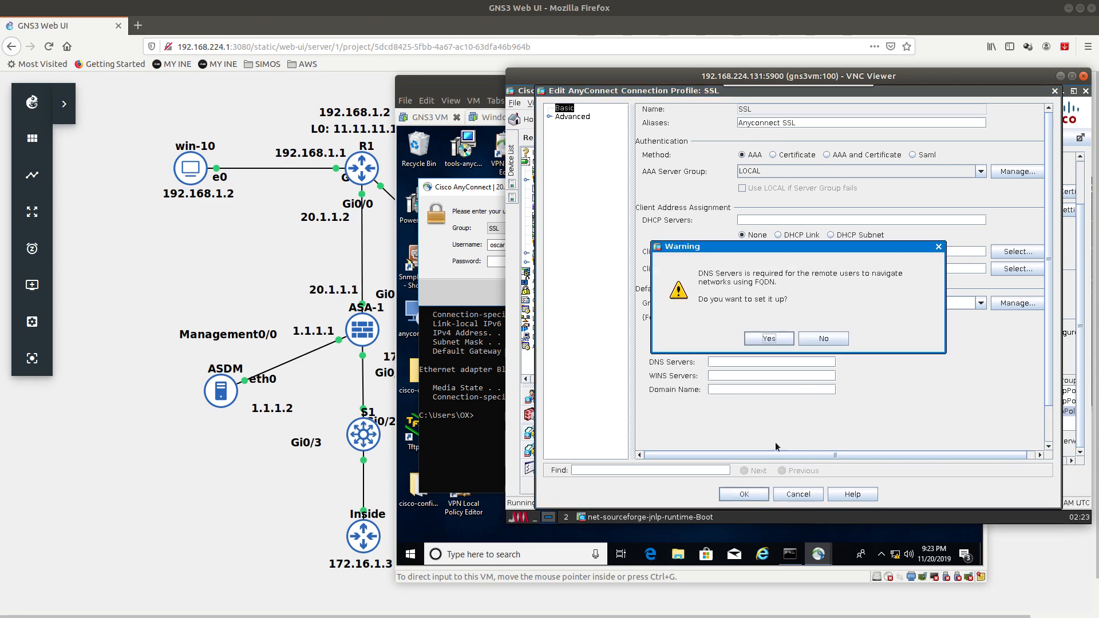
left_click(811, 342)
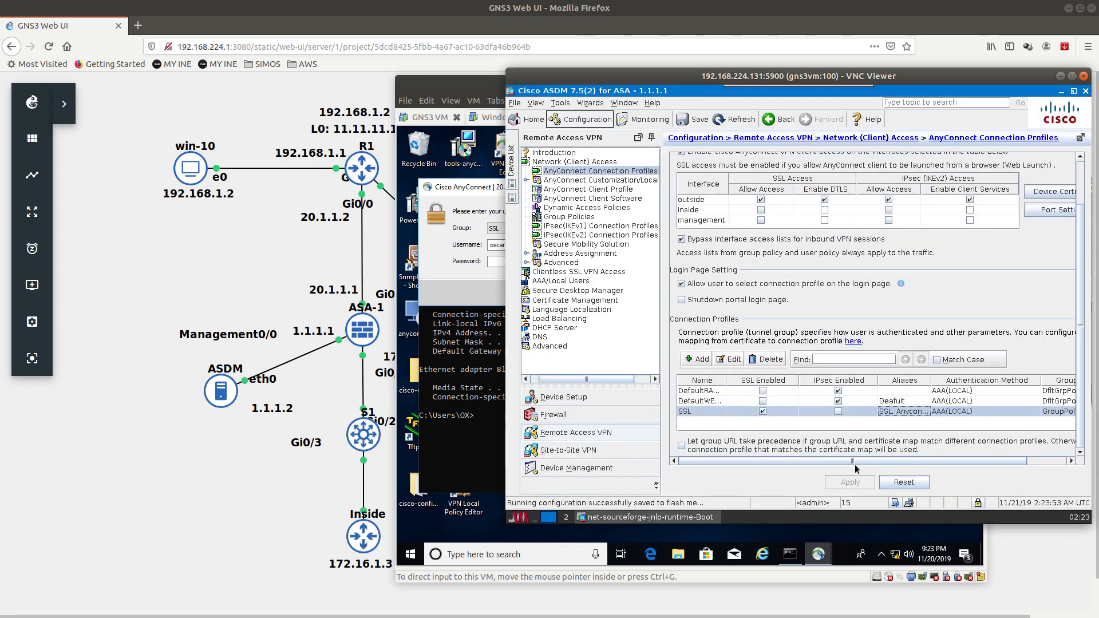
Step: Remove the Anyconnect alias so only 'SSL' remains, then apply to the ASA
double_click(720, 413)
left_click_drag(751, 125, 758, 128)
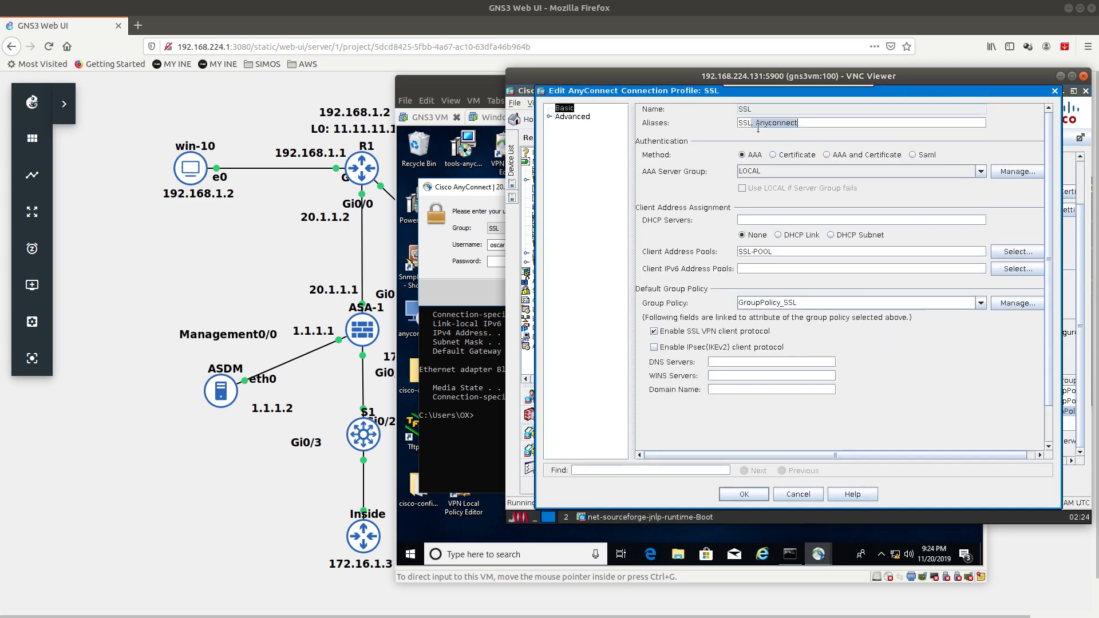
key("BackSpace")
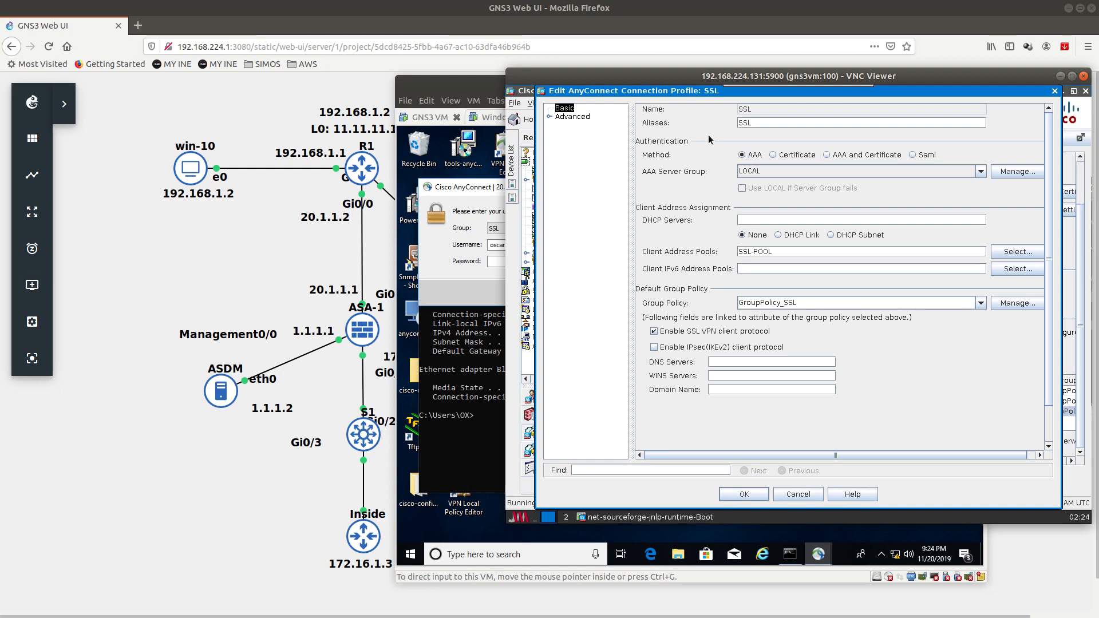
left_click(748, 494)
left_click(823, 338)
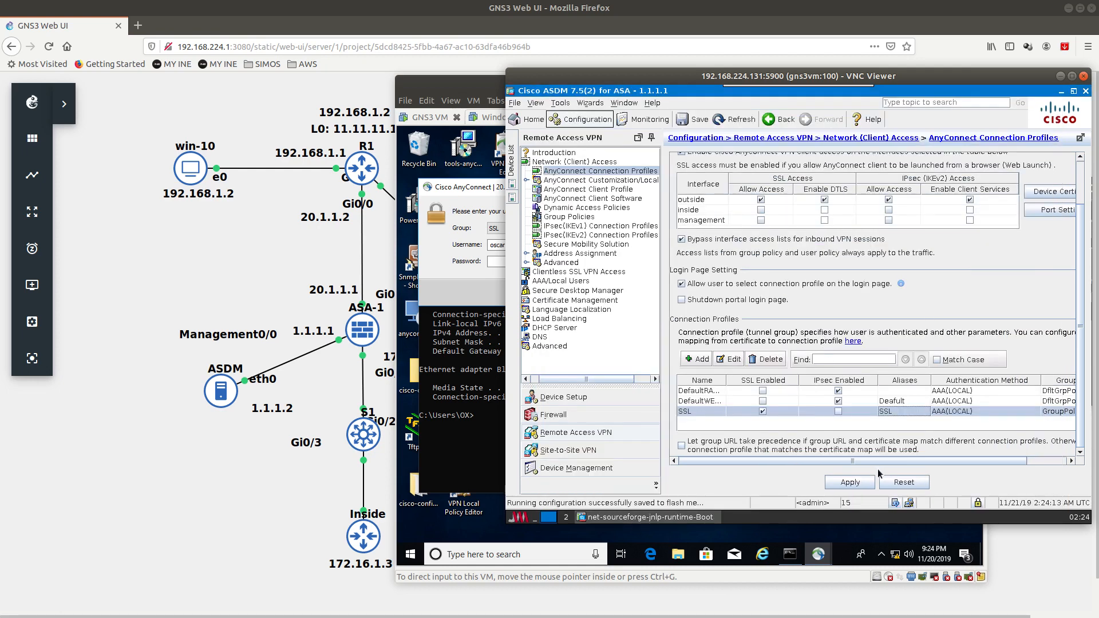
left_click(862, 482)
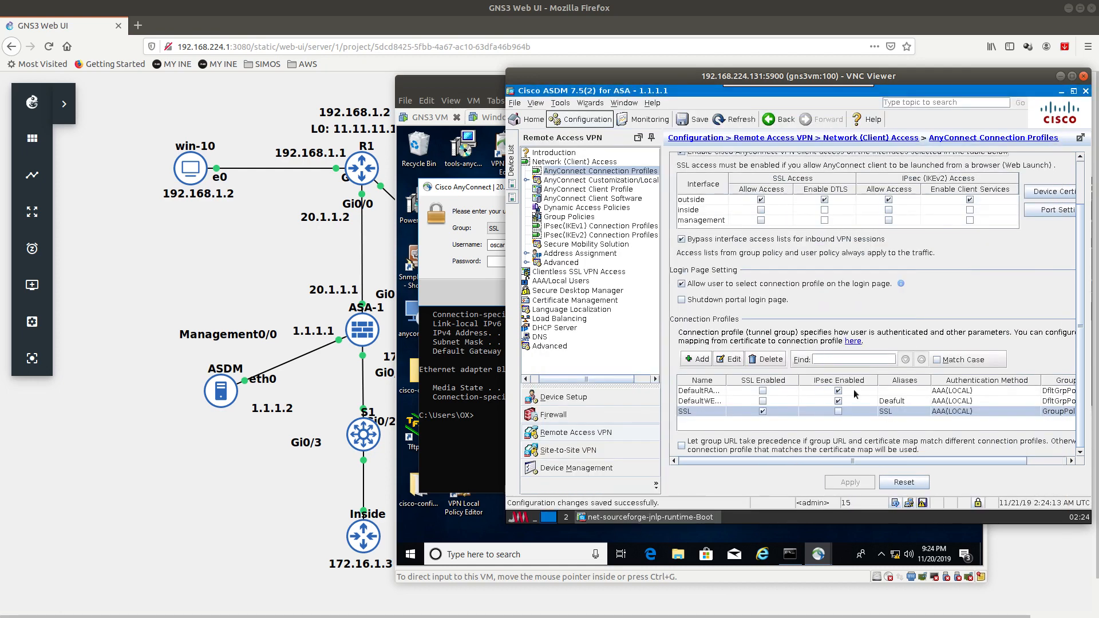
left_click(898, 405)
left_click(893, 412)
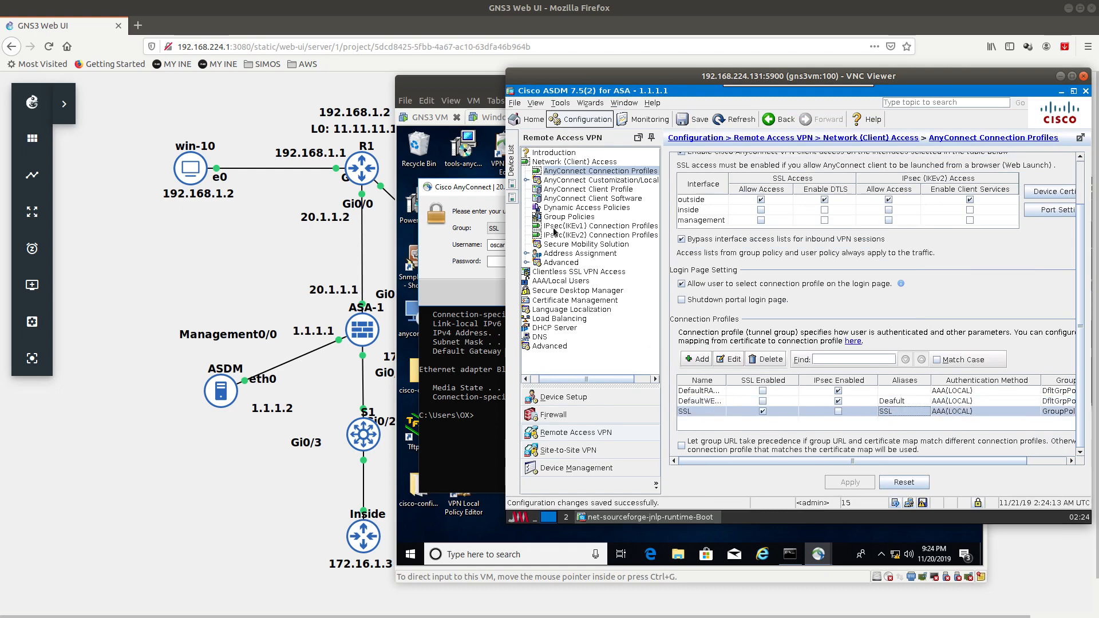
Step: Log in to 20.1.1.1 with the SSL group and accept the welcome banner
left_click(476, 86)
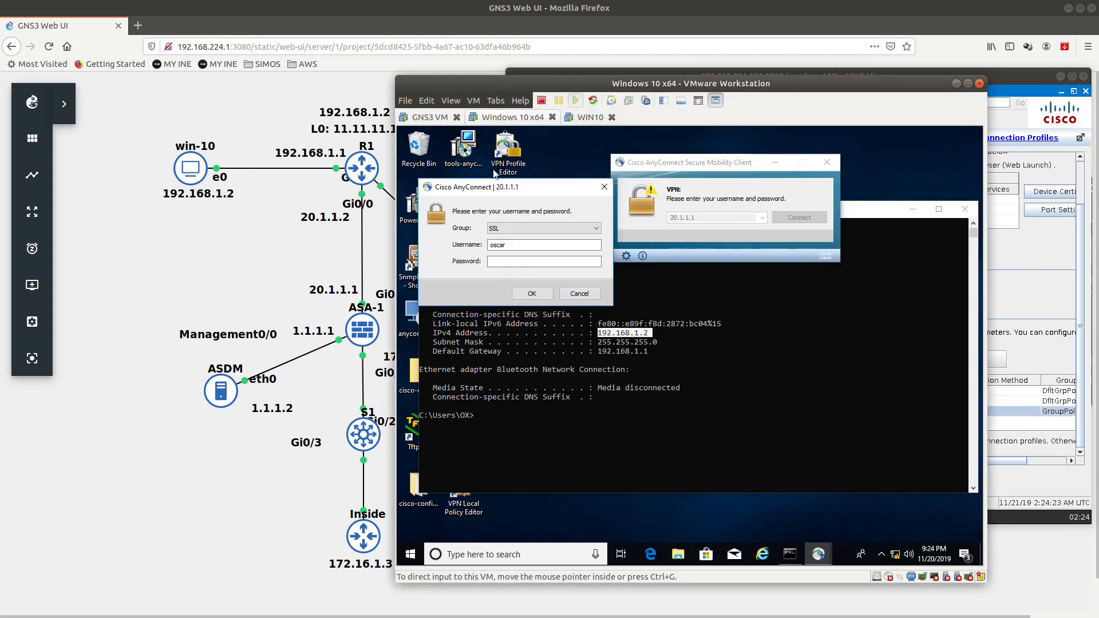
left_click(494, 229)
left_click(504, 259)
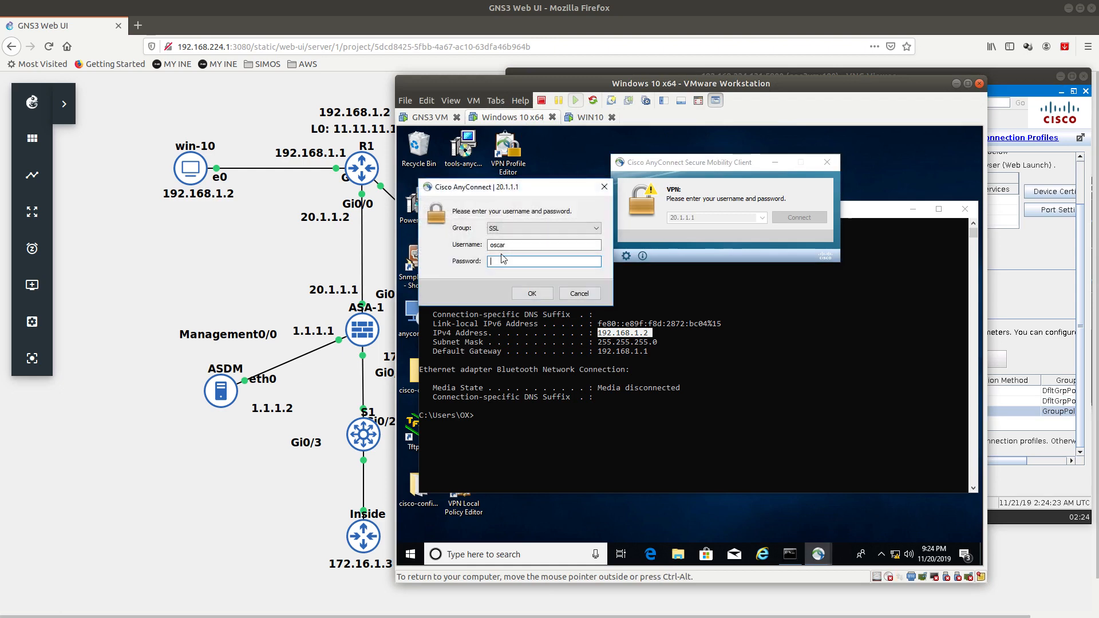
key("Return")
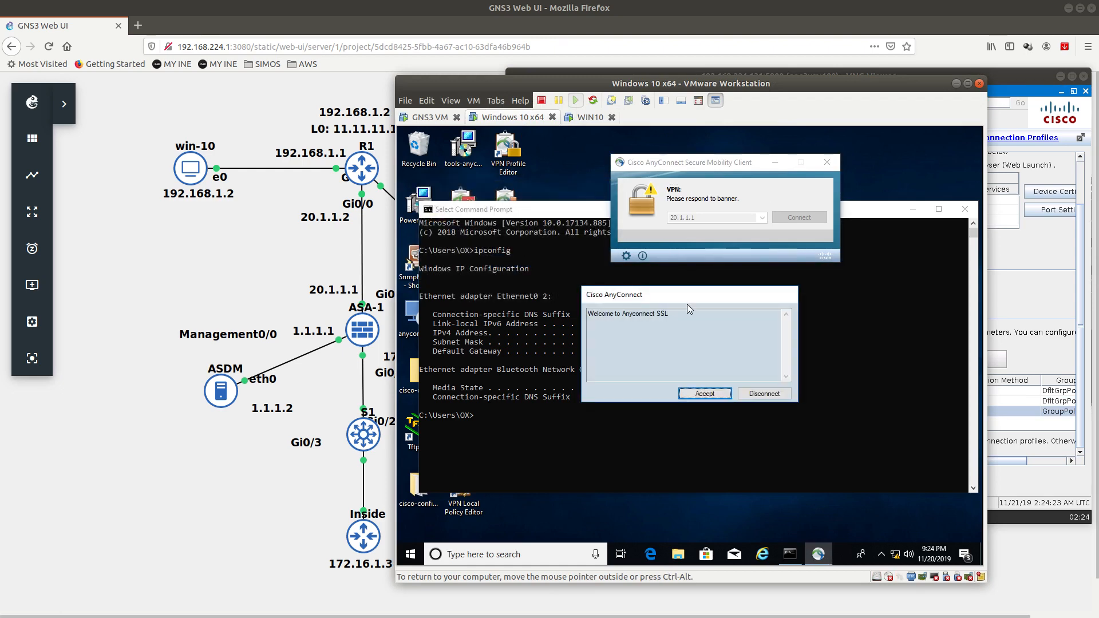
left_click(642, 367)
left_click(688, 395)
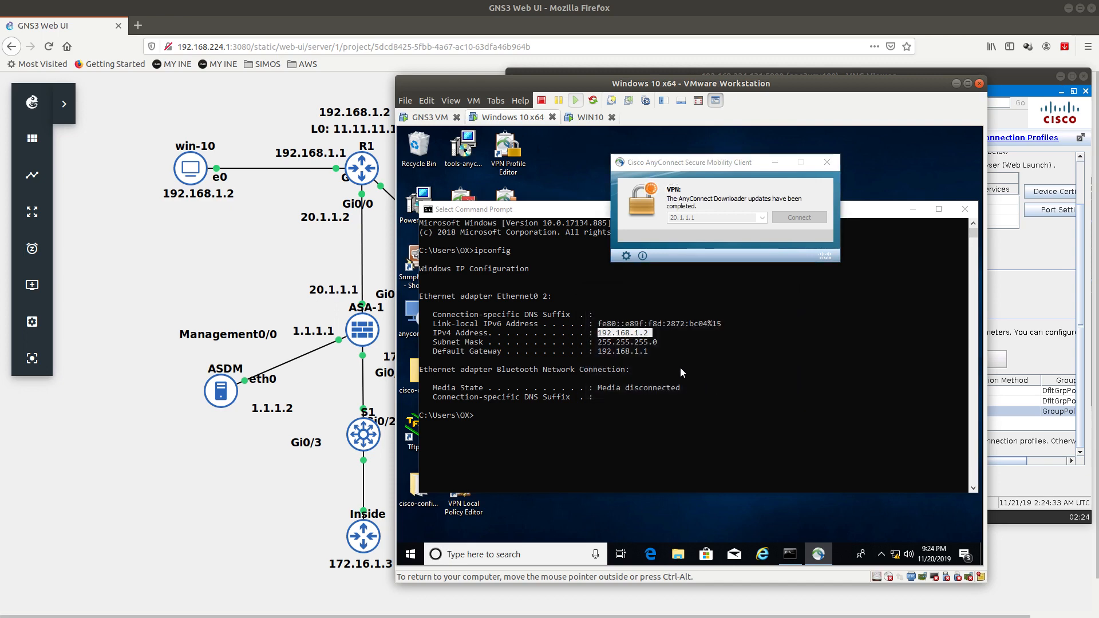
Step: Rerun ipconfig in Command Prompt to confirm the VPN address 172.16.1.100
left_click(554, 214)
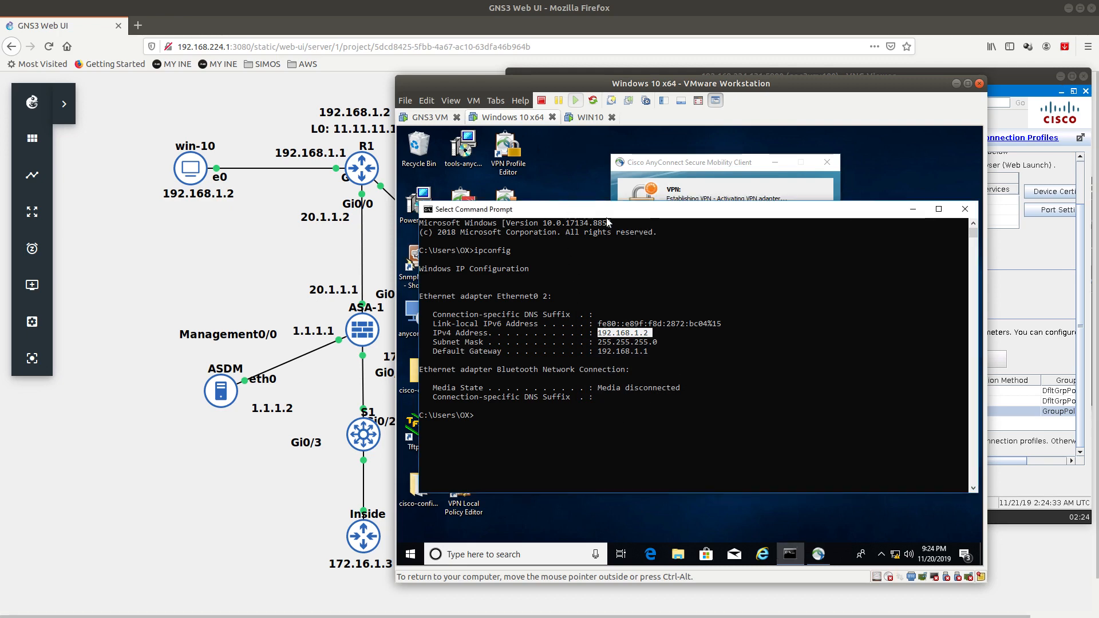
left_click(505, 415)
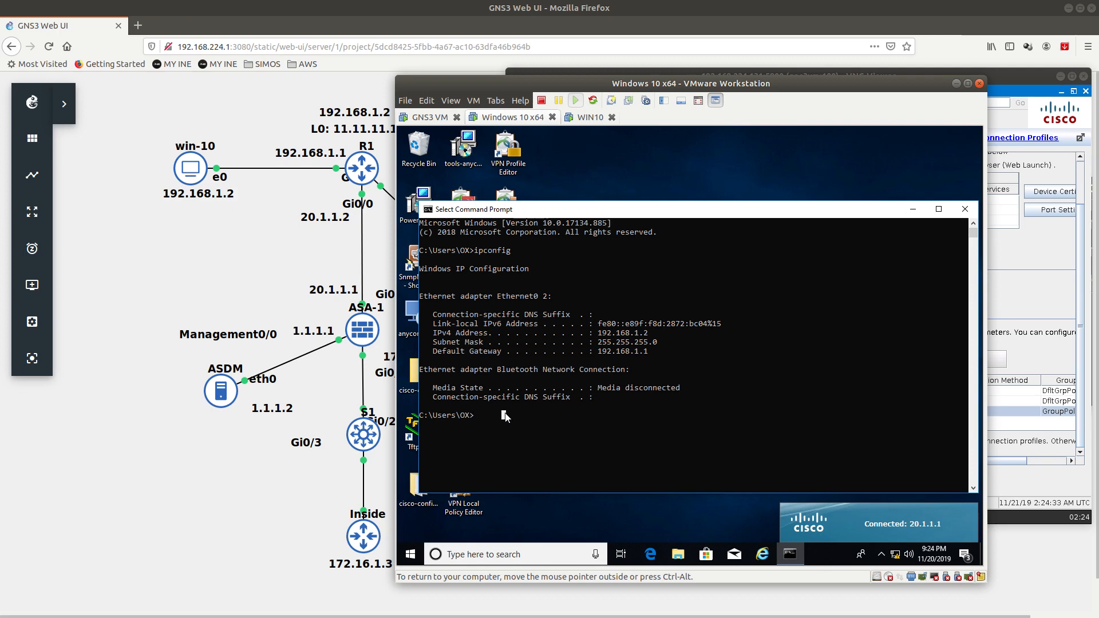
key("Escape")
key("Up")
key("Return")
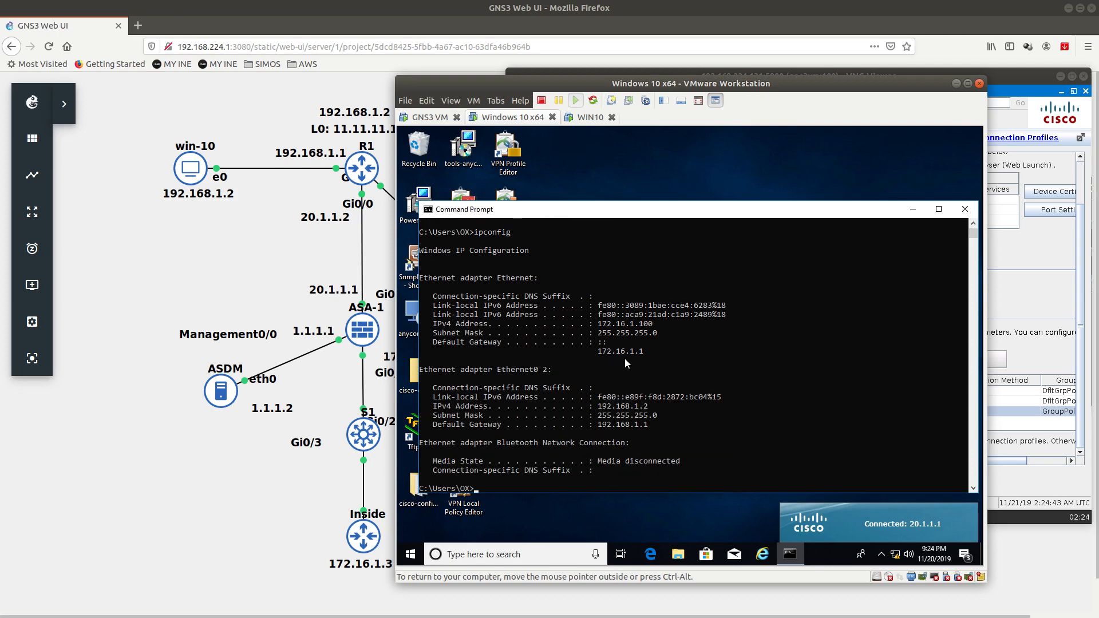
left_click_drag(598, 324, 661, 325)
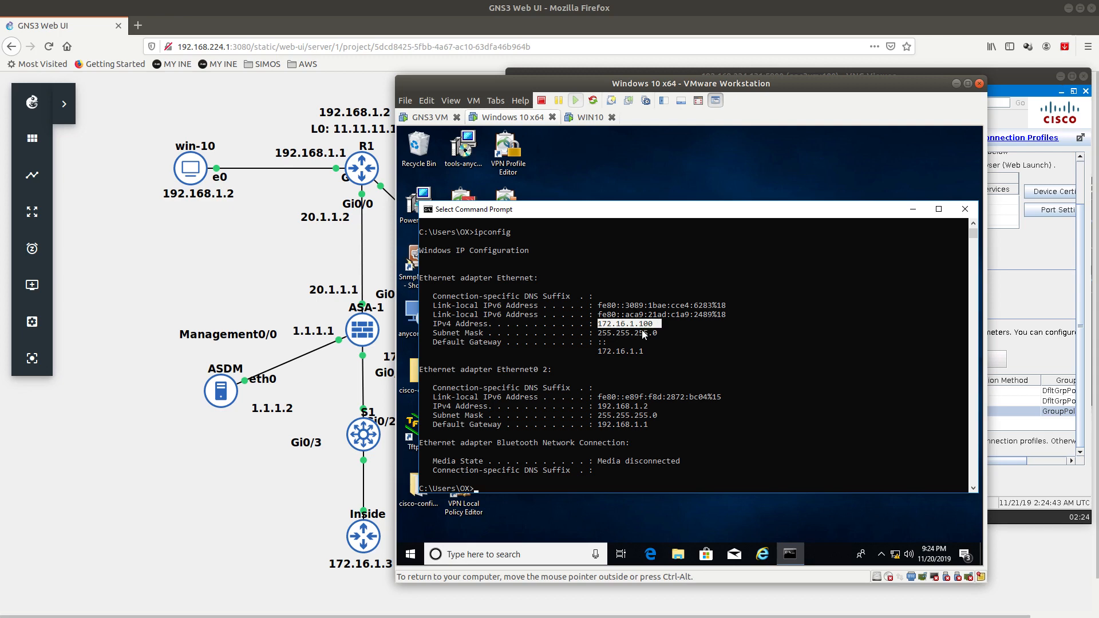
left_click_drag(608, 214, 608, 200)
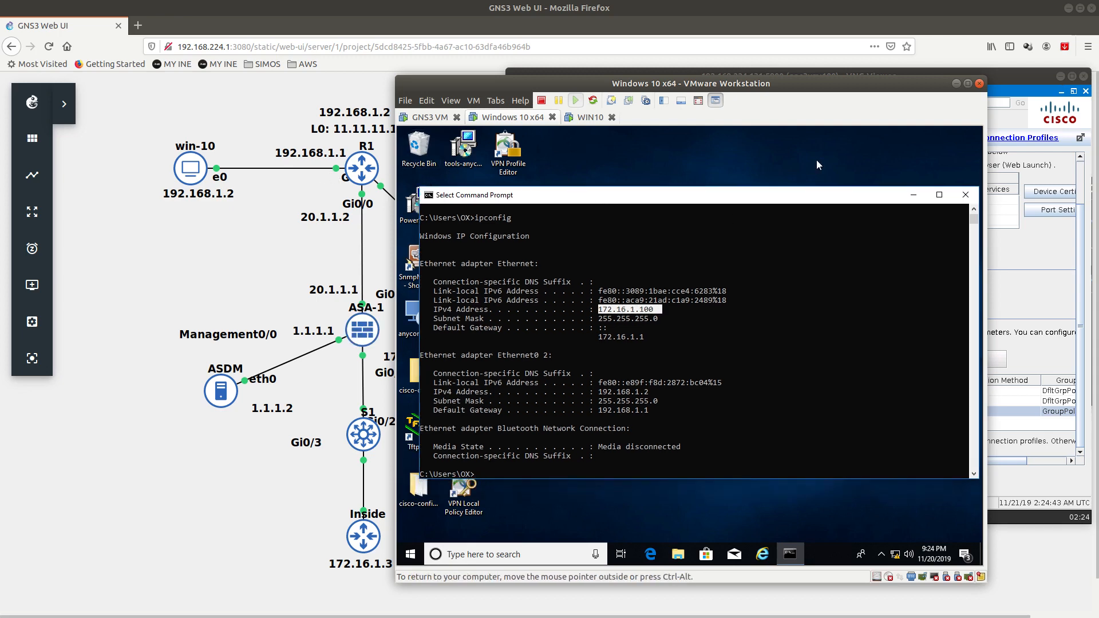
left_click(1001, 78)
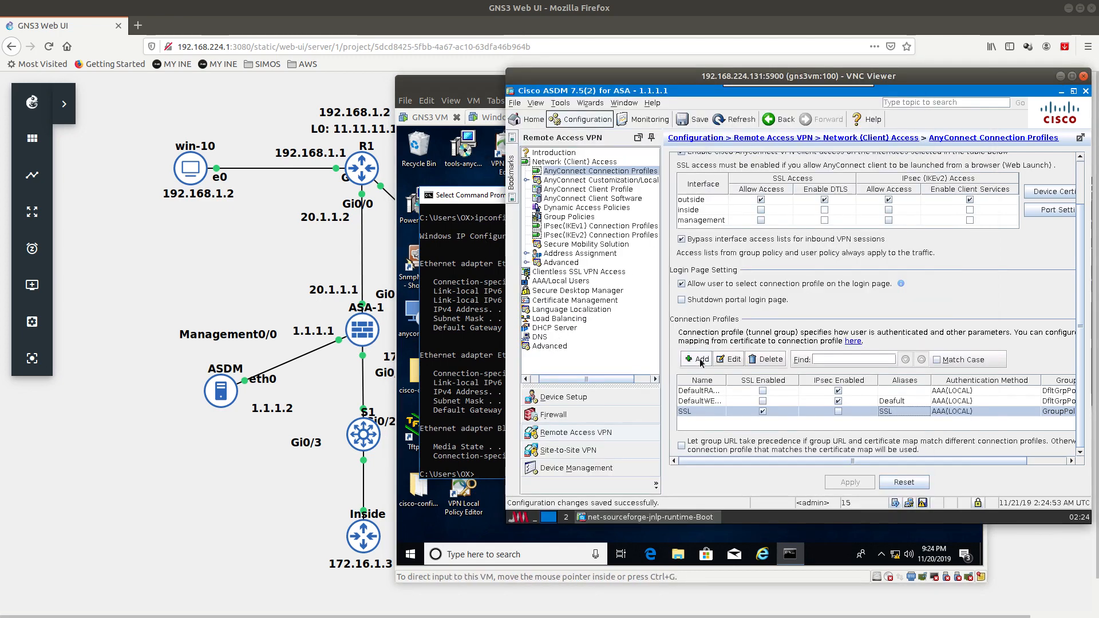
Step: Check the SSL profile's client pool, then view SSL-POOL (172.16.1.100–172.16.1.110) under Address Pools
double_click(704, 410)
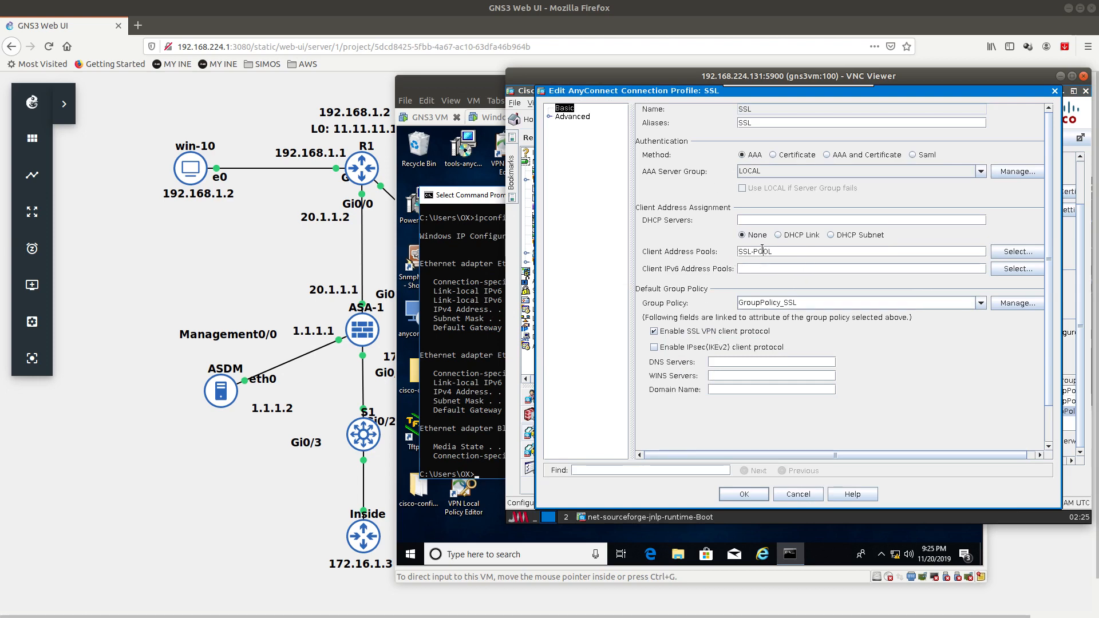
left_click(1018, 252)
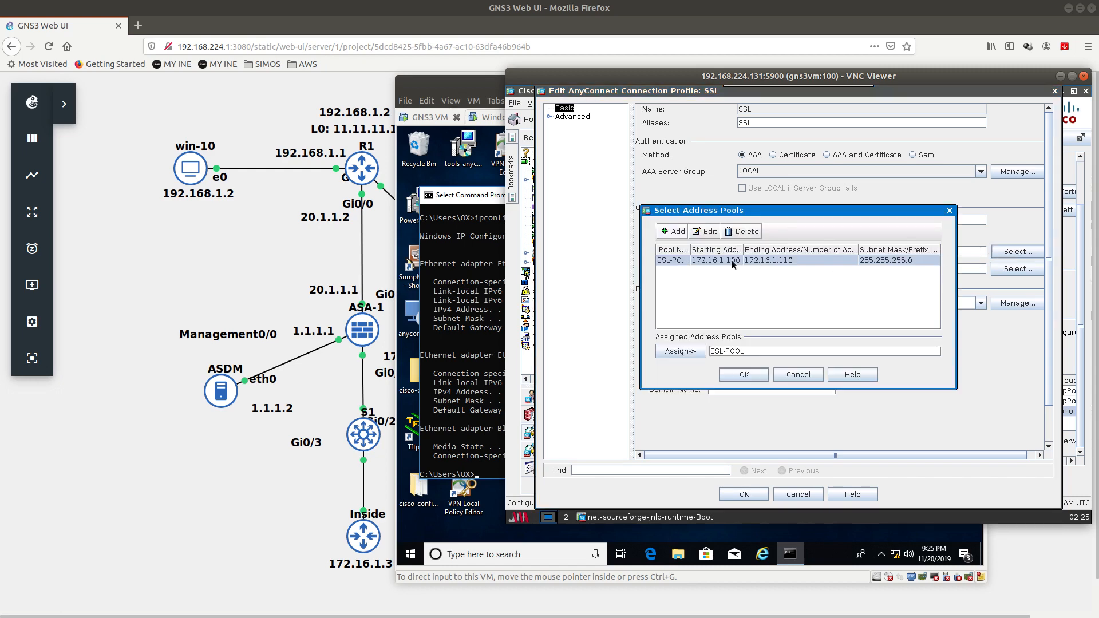
left_click(744, 375)
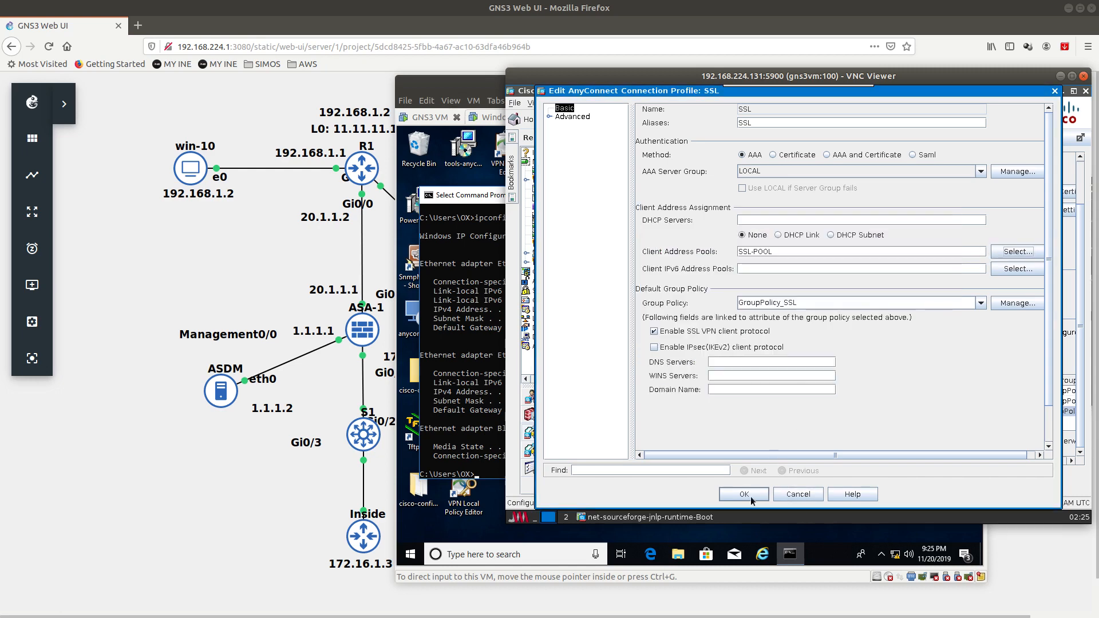
left_click(751, 496)
left_click(817, 339)
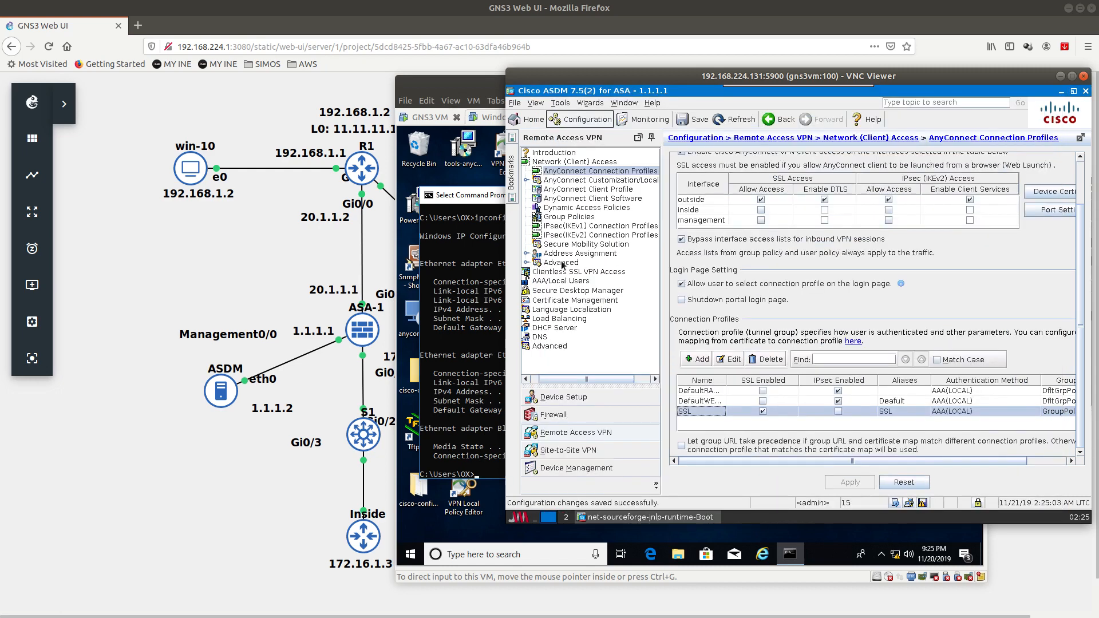
left_click(526, 253)
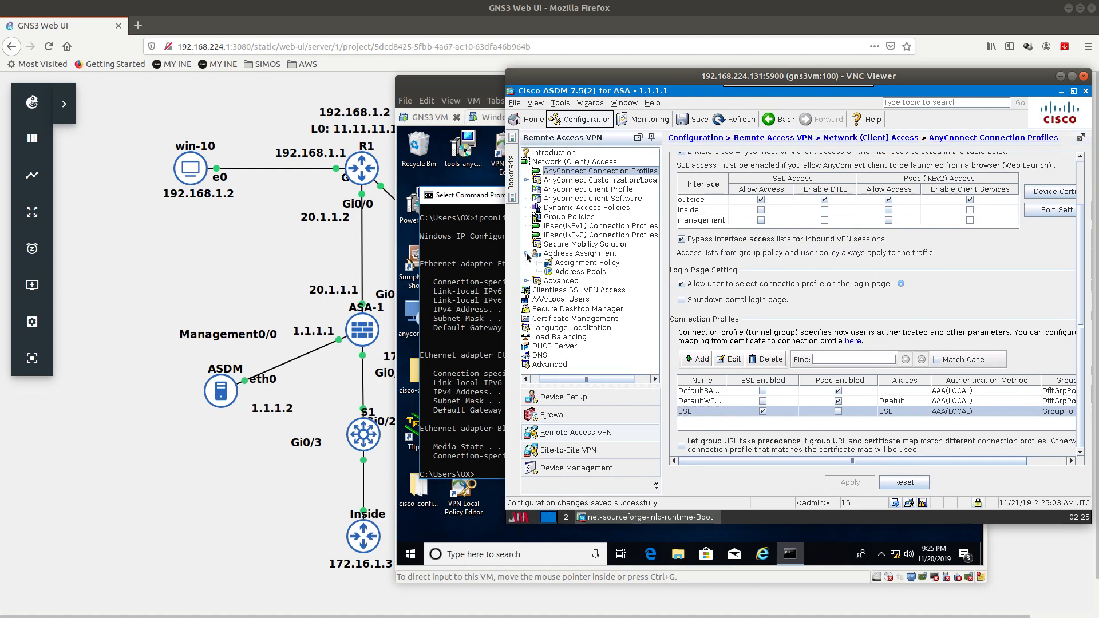
left_click(575, 271)
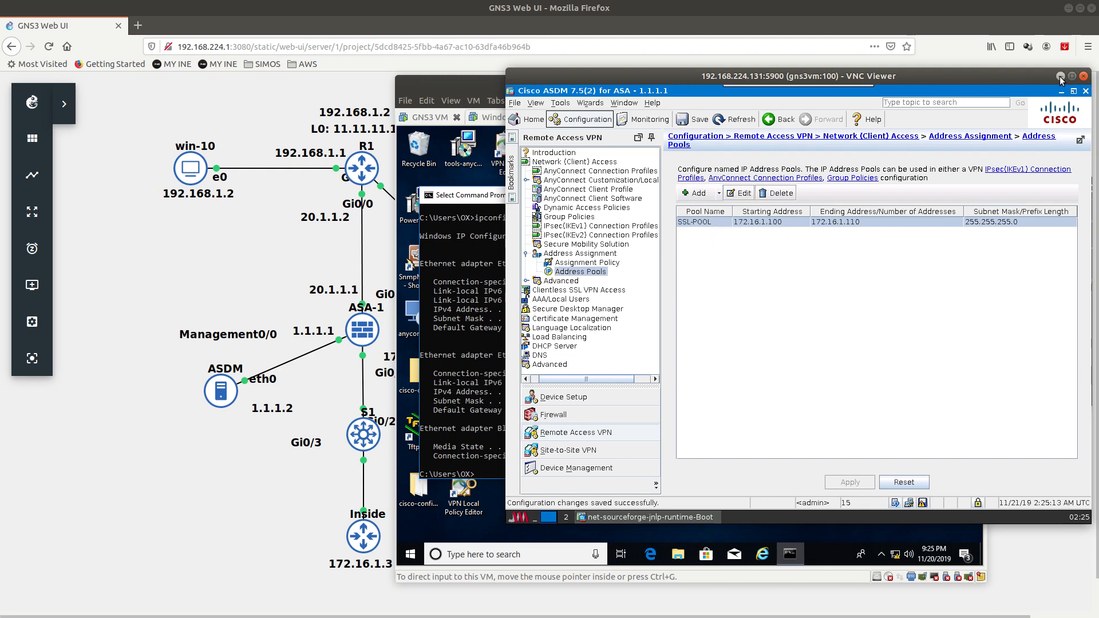
Step: Run 'ping 172.16.1.3' in the VM's Command Prompt and review the 3-of-4 replies
left_click_drag(472, 85, 552, 70)
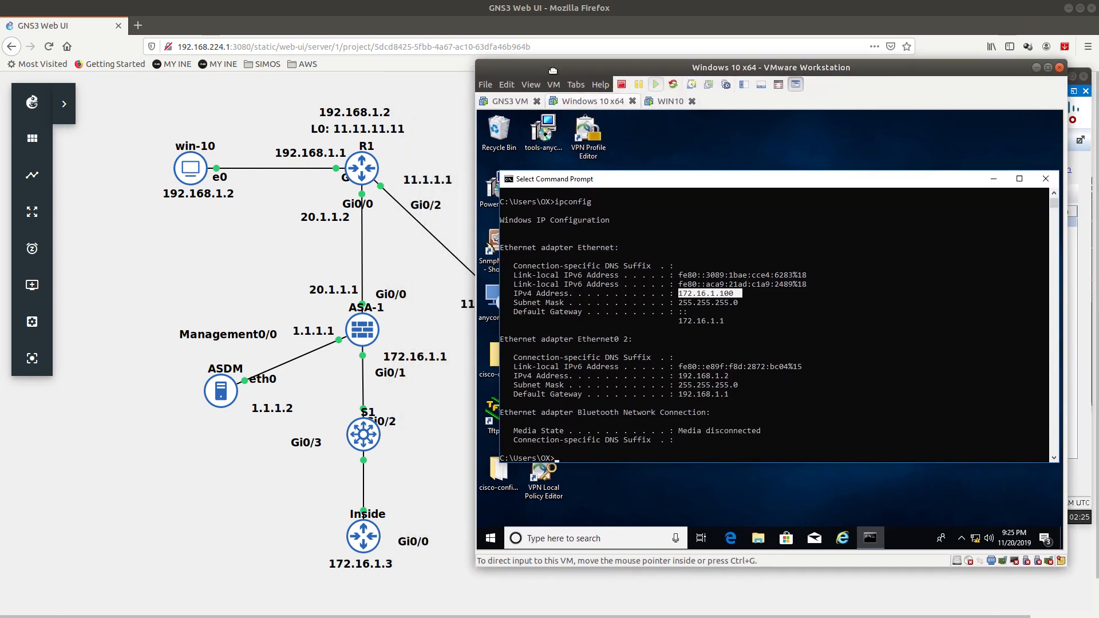
left_click(626, 440)
type("ping ")
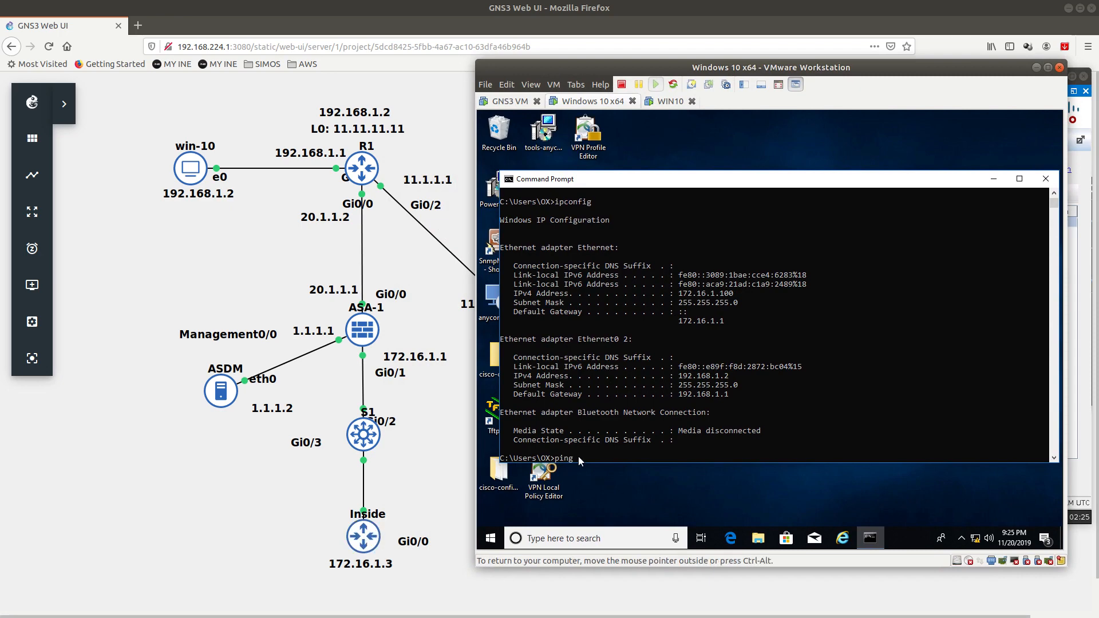
type("172.16.1.3")
key("Return")
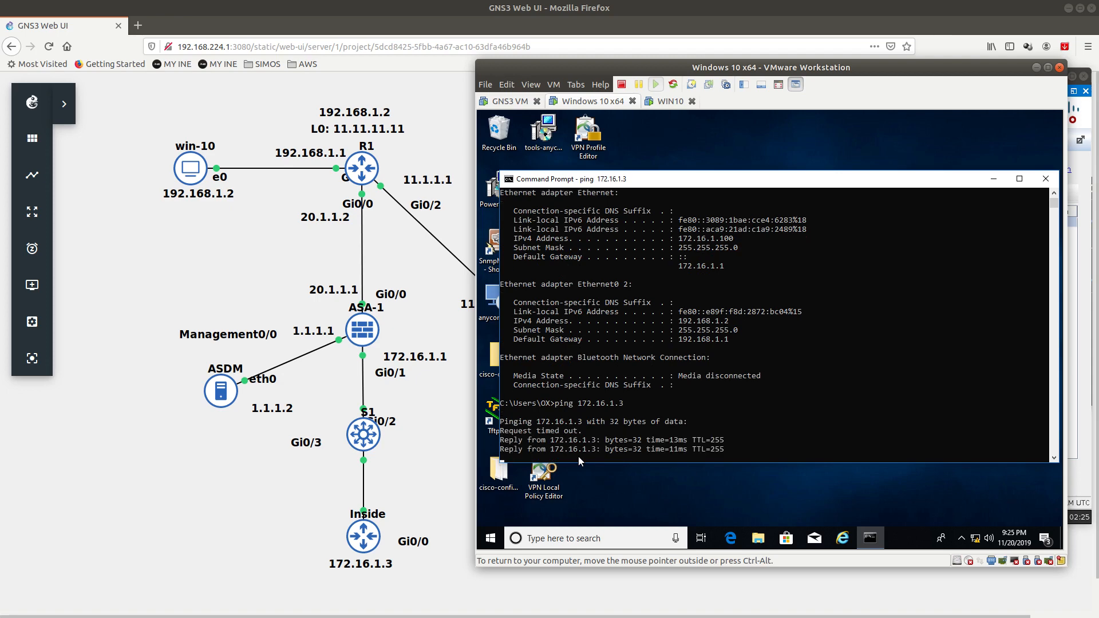
key("Return")
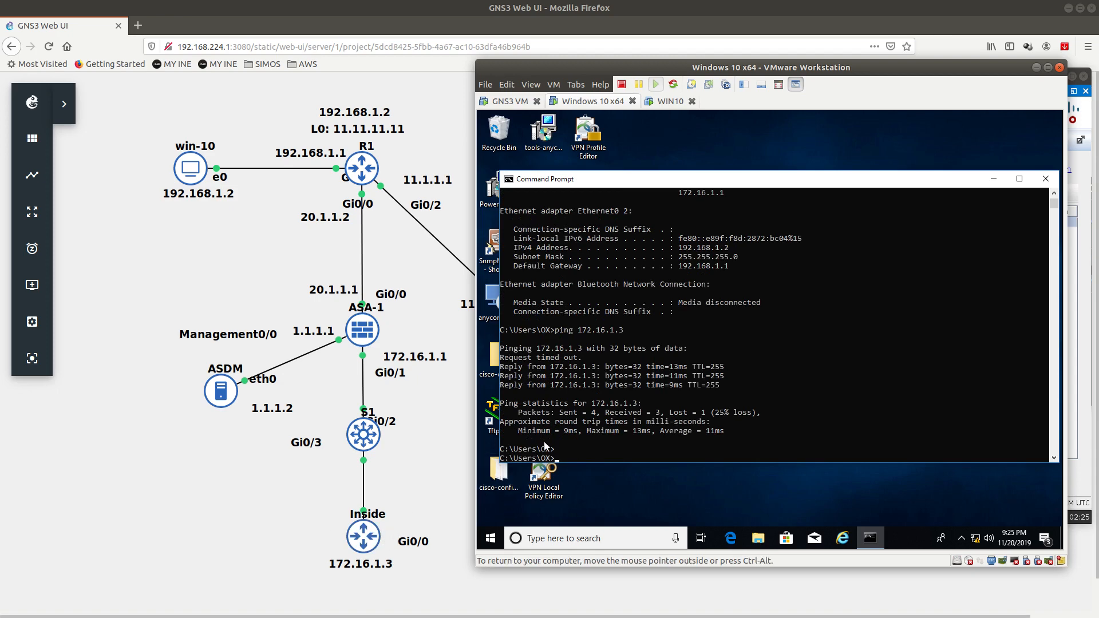
left_click(651, 491)
key("super")
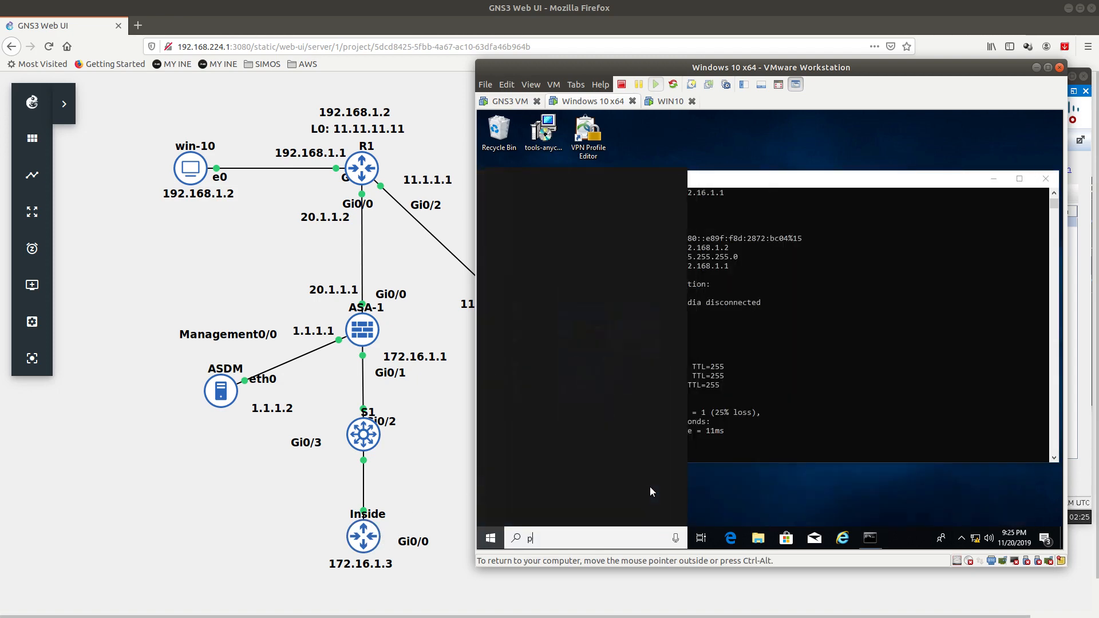
Step: Launch PuTTY and telnet to 172.16.1.3, logging in to the Inside router
type("puty")
key("Return")
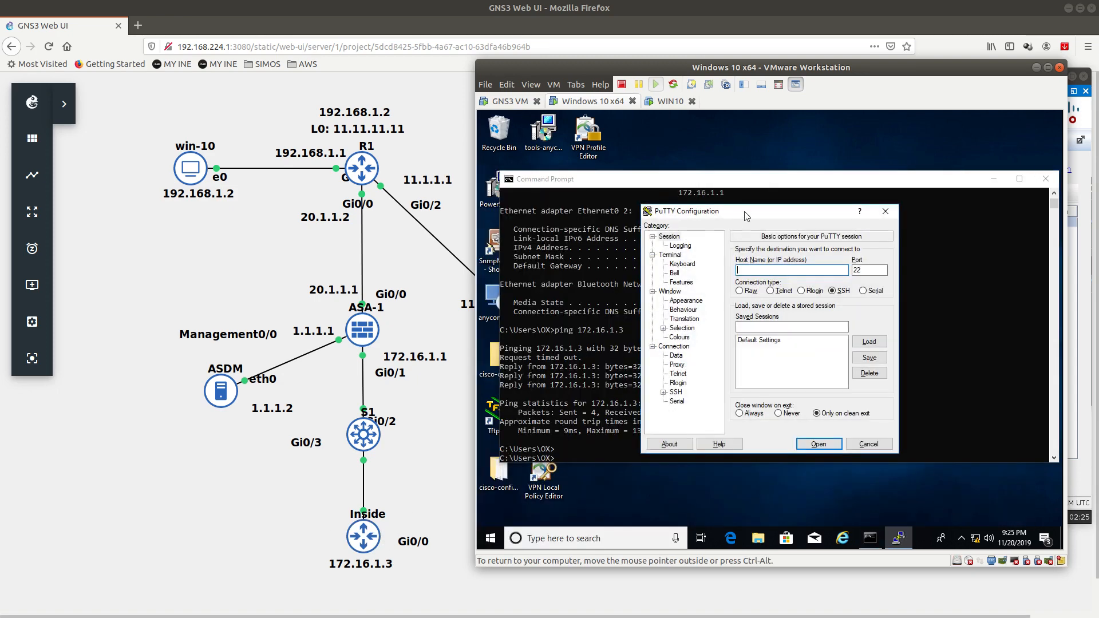
left_click(772, 291)
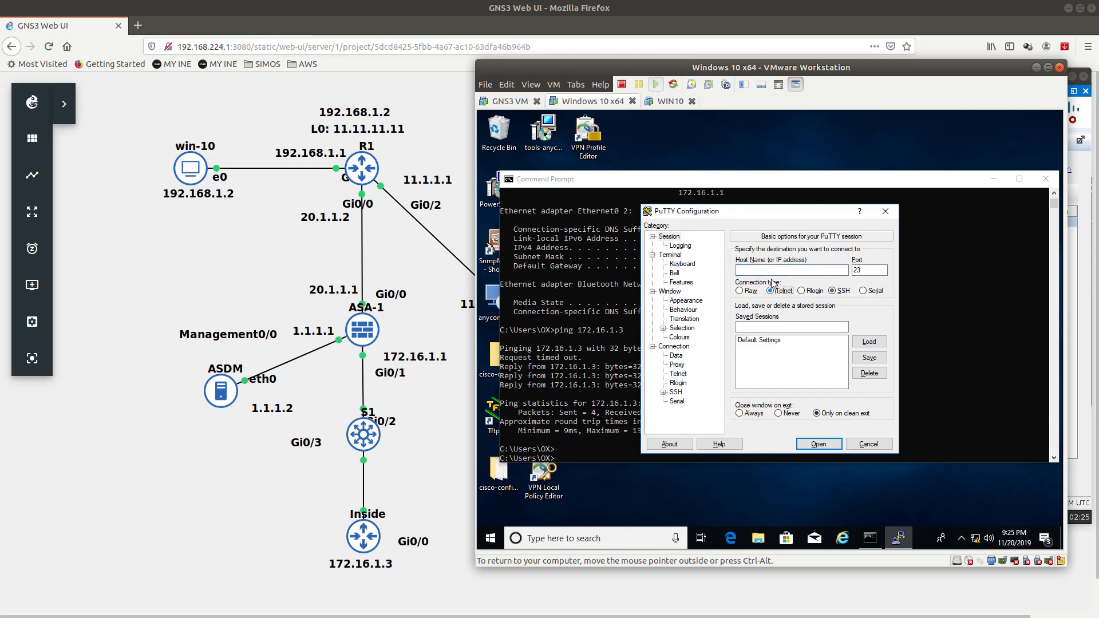
left_click(767, 269)
type("172.16.1.3")
key("Return")
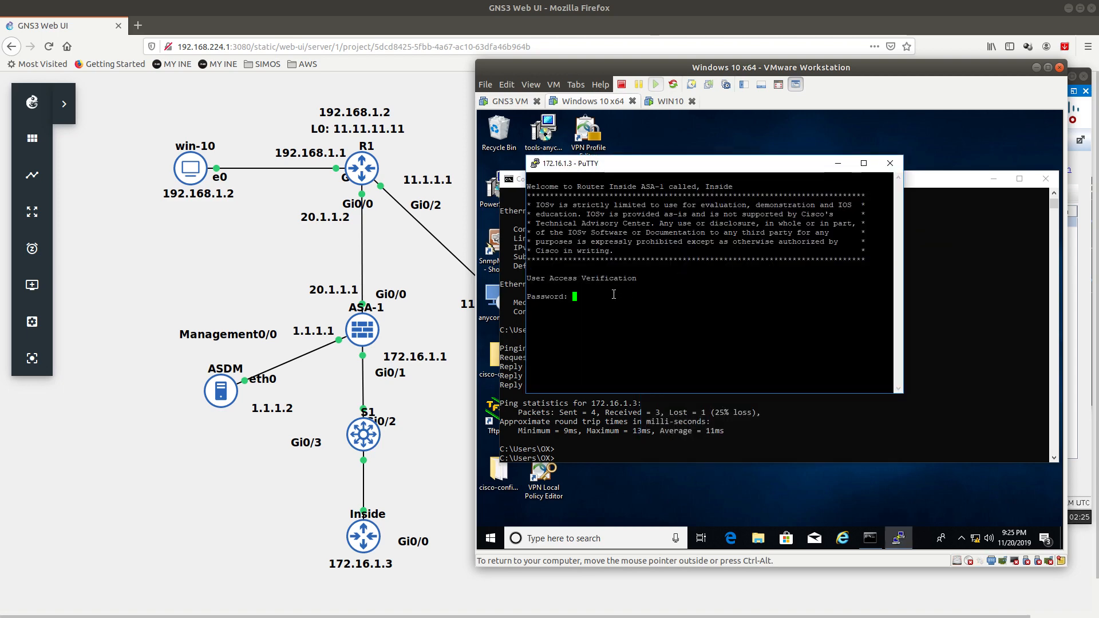
key("Return")
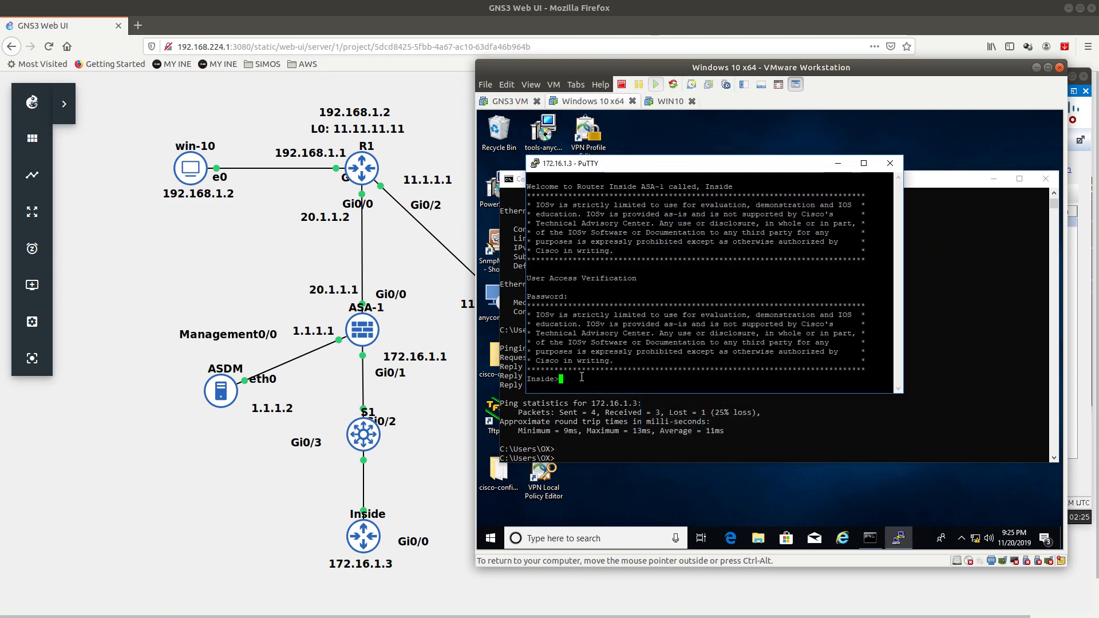
left_click_drag(581, 377, 526, 278)
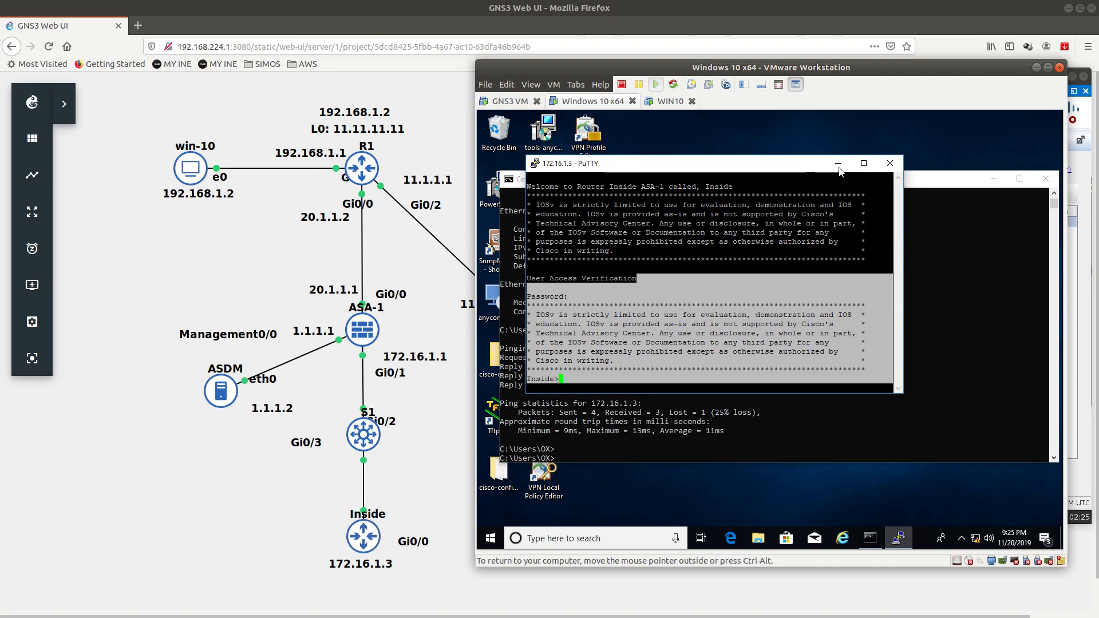
Step: Close the PuTTY session and the Command Prompt window
left_click(891, 163)
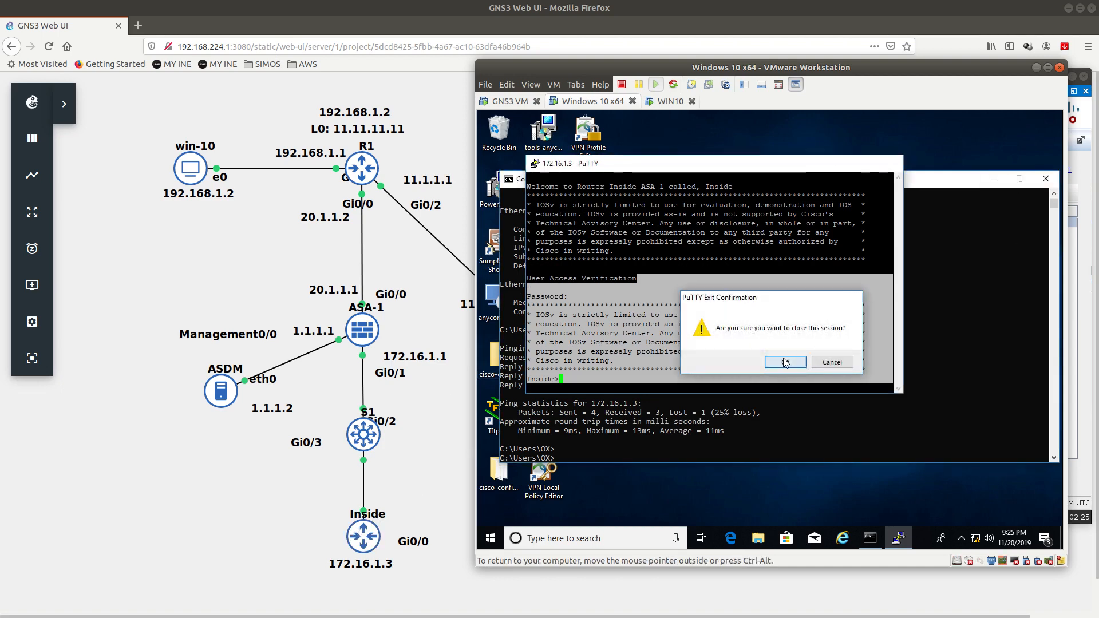
left_click(786, 362)
left_click(1046, 178)
left_click_drag(907, 75, 922, 91)
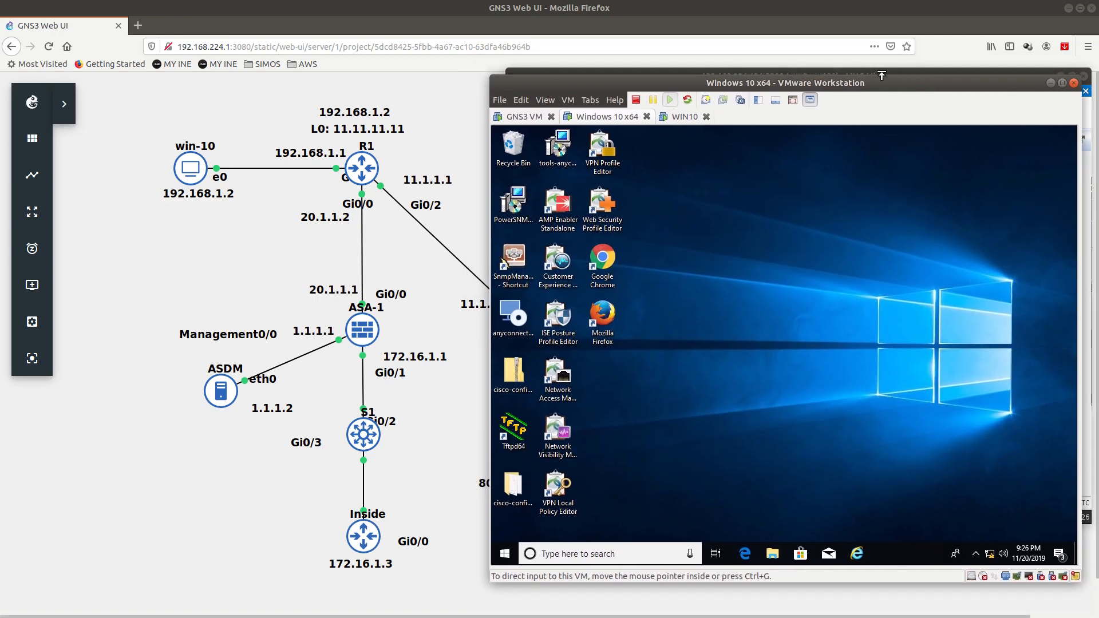
left_click_drag(847, 81, 860, 91)
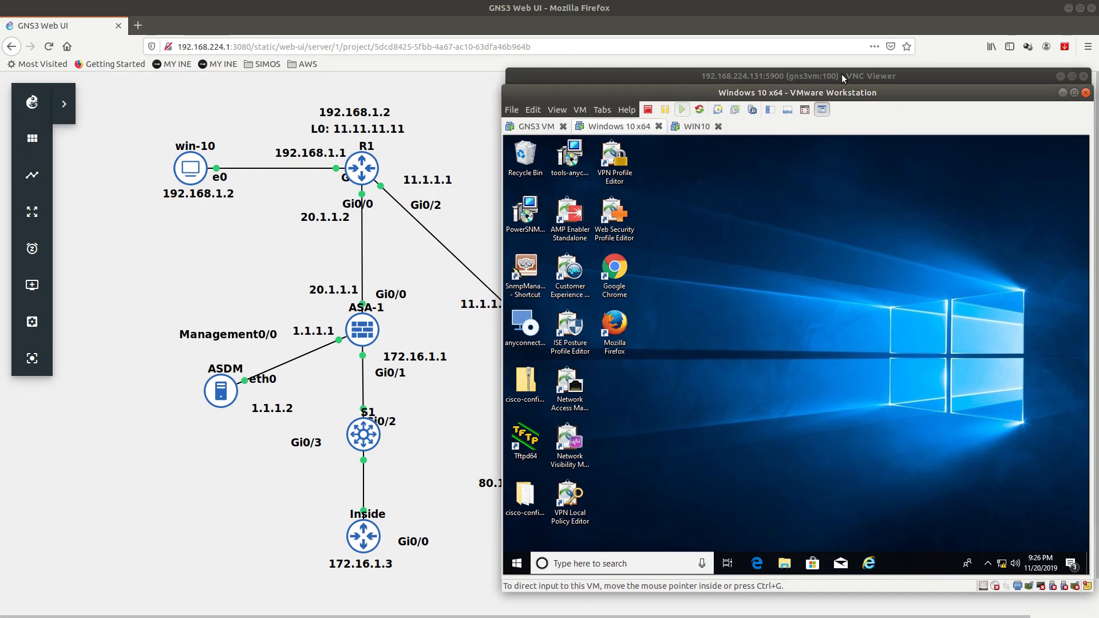
left_click(843, 78)
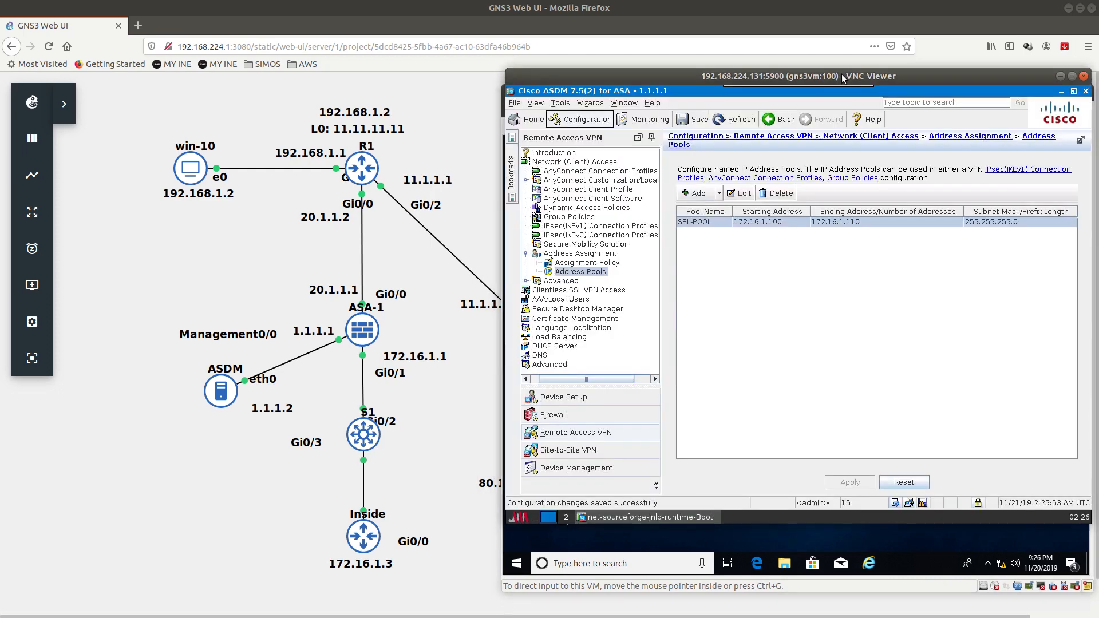
Step: Open Monitoring > VPN Statistics > Sessions and check the active and cumulative SSL/TLS/DTLS counts
left_click(647, 119)
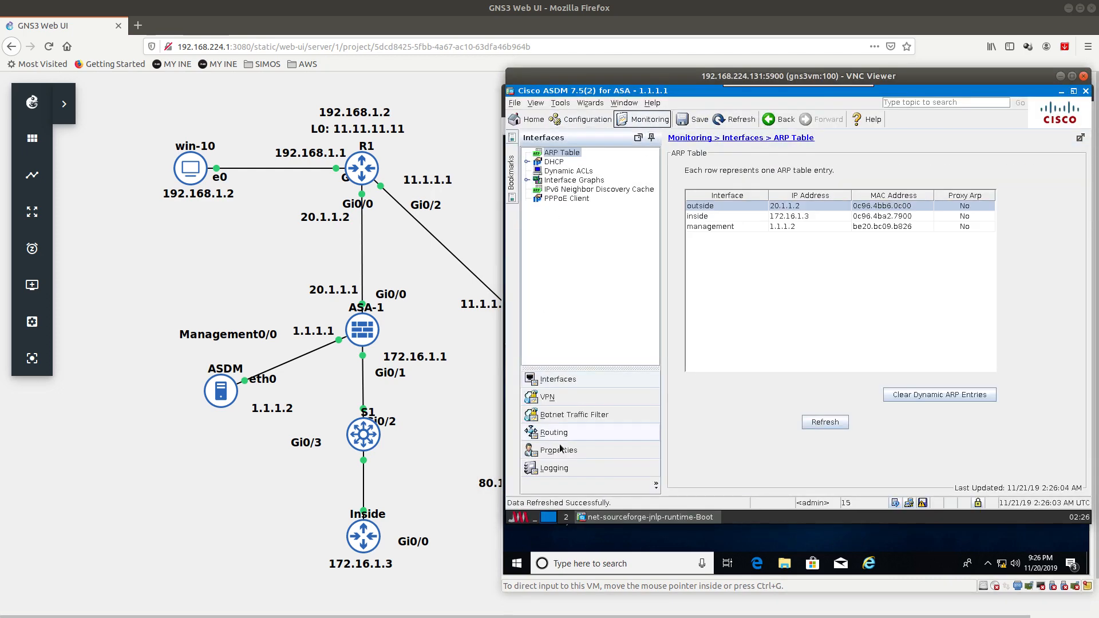
left_click(548, 397)
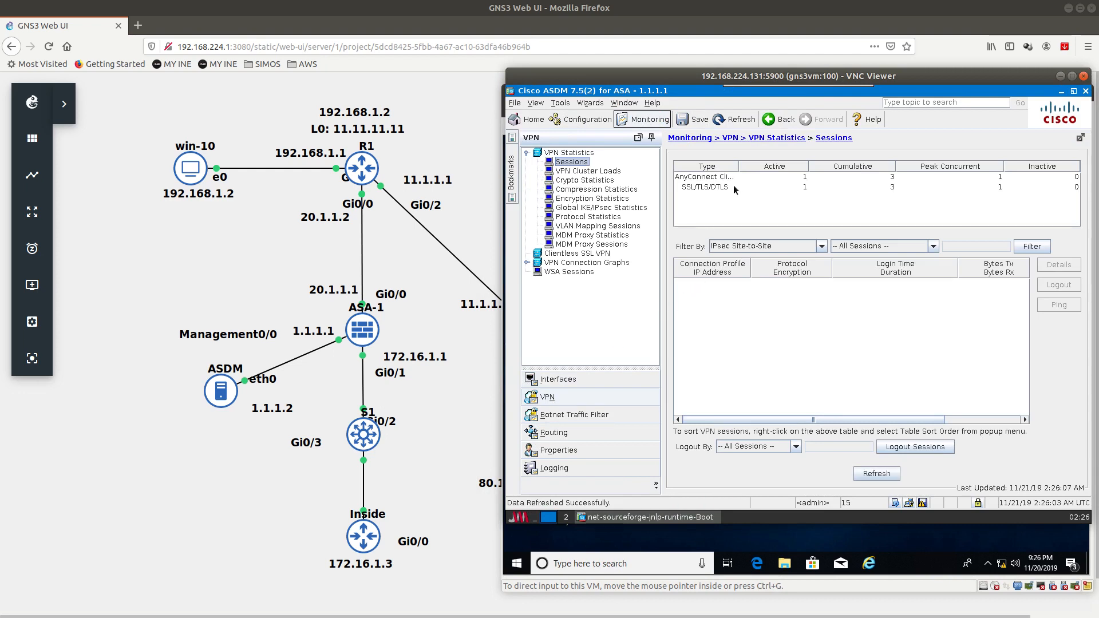
left_click(704, 189)
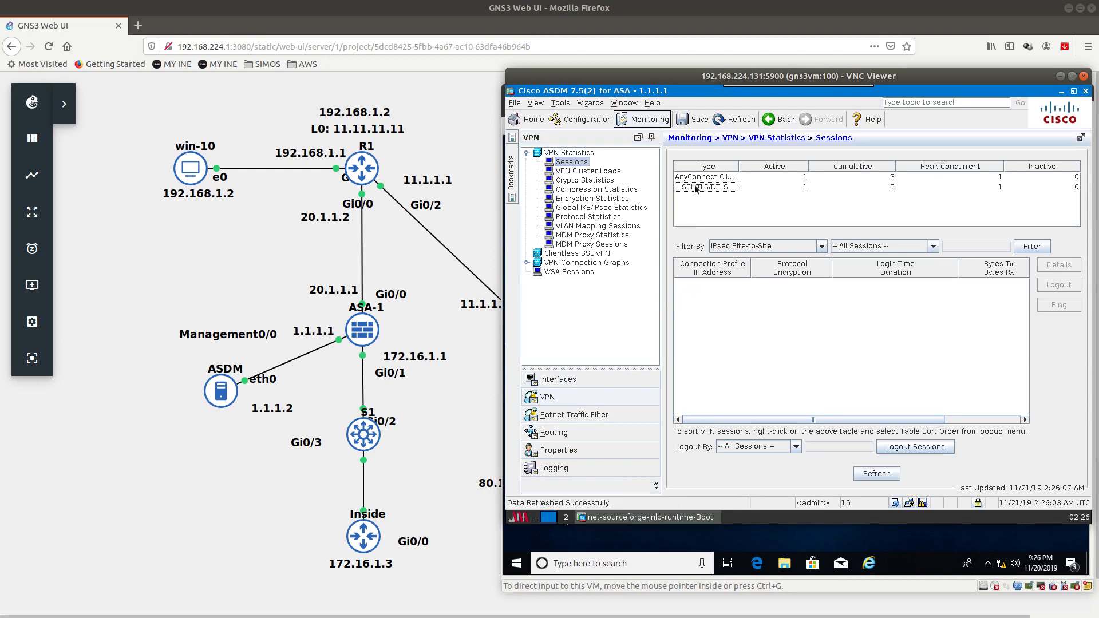
left_click(796, 188)
left_click(872, 188)
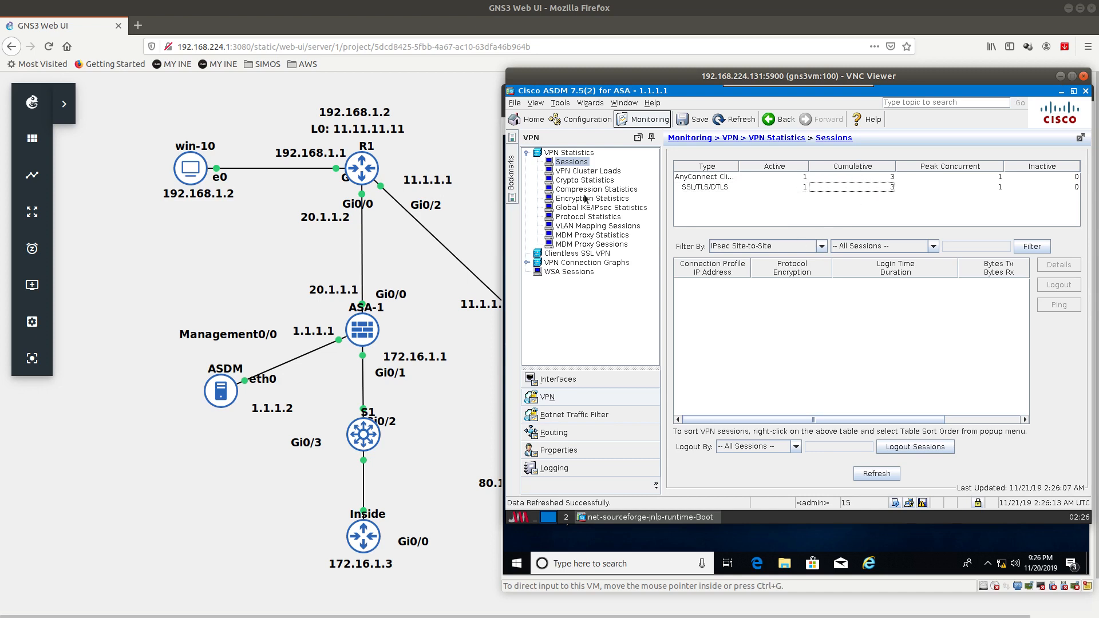
left_click(564, 395)
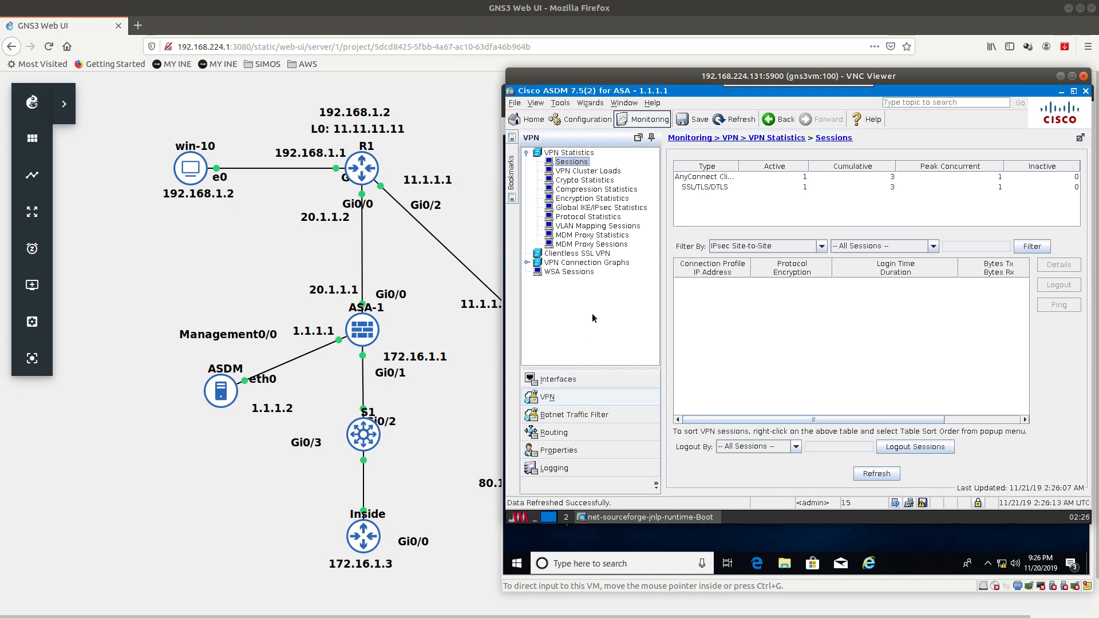
Step: Filter the session list to AnyConnect Client sessions
left_click(784, 249)
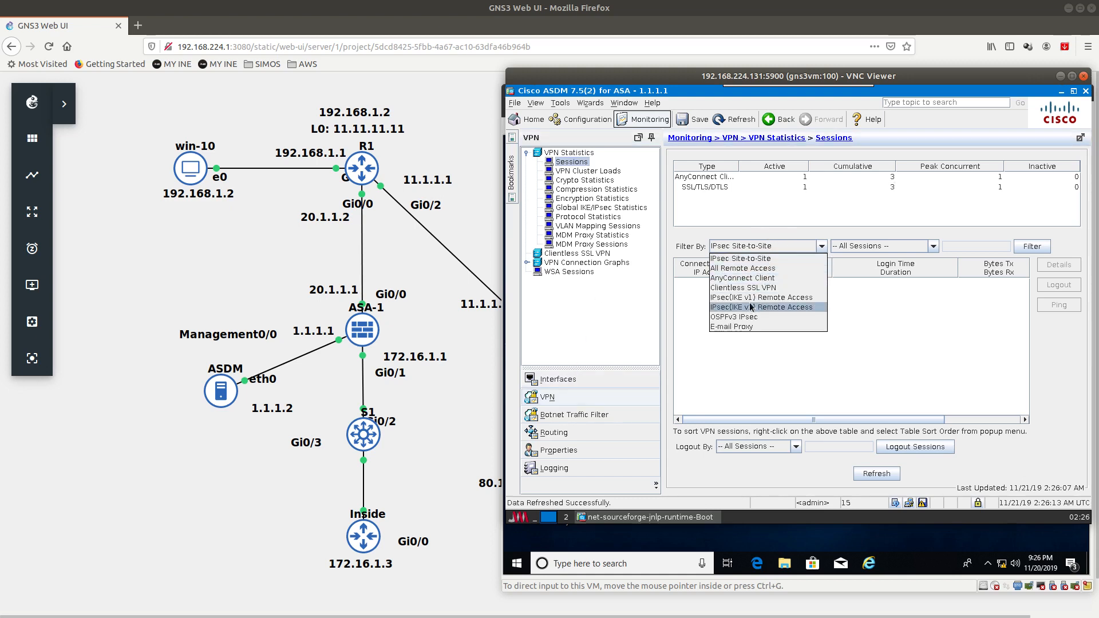
left_click(760, 288)
left_click(778, 247)
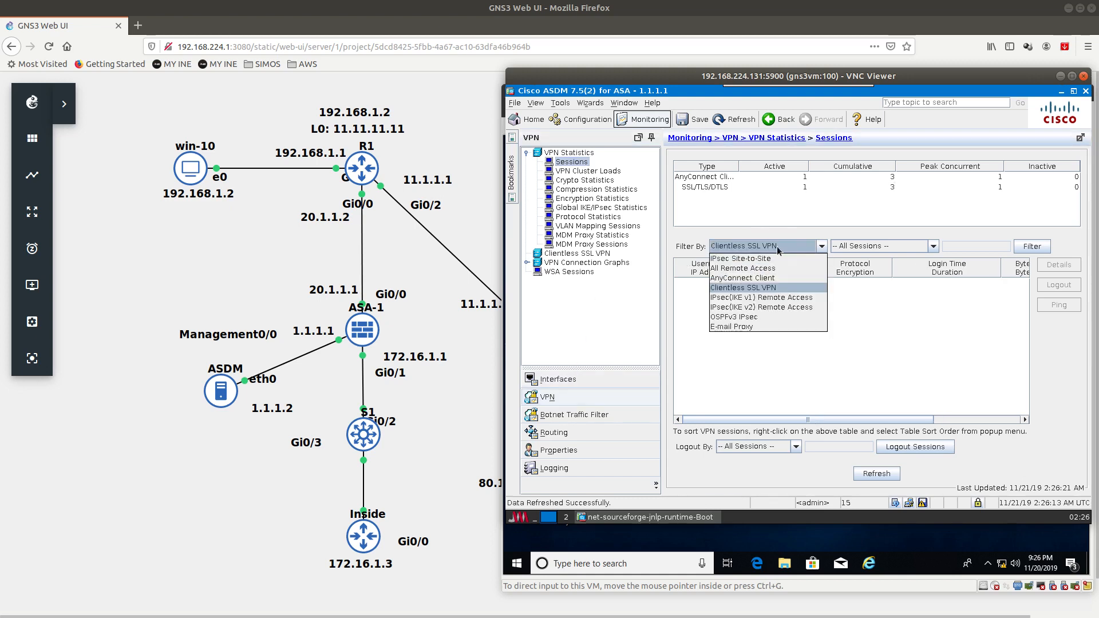
left_click(753, 277)
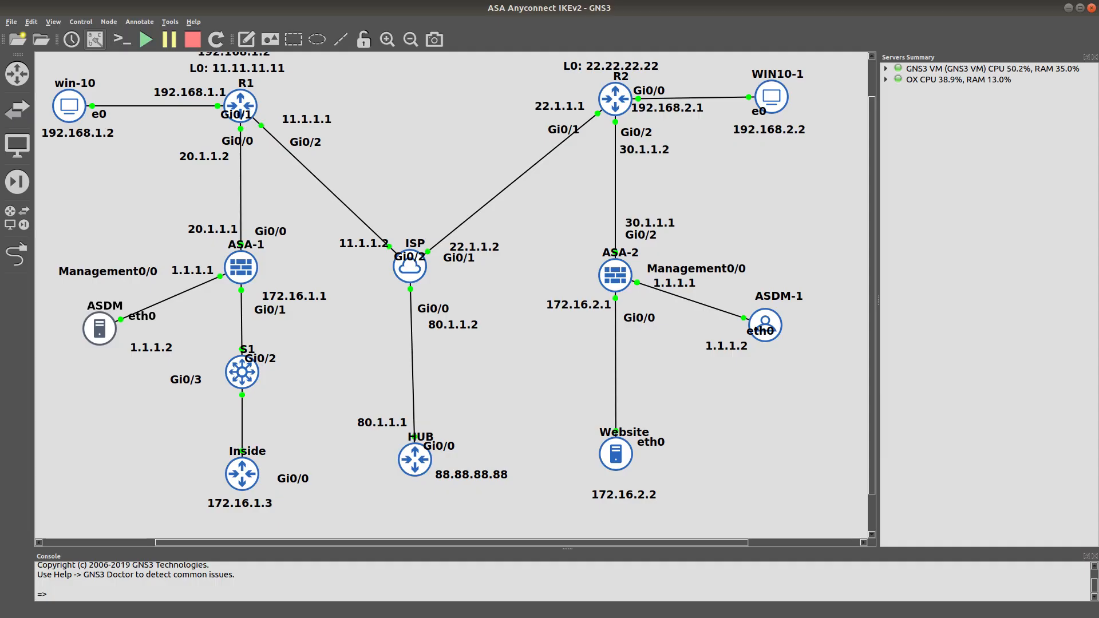
Step: Open the ASA-1 console and enter privileged mode with 'en'
double_click(250, 269)
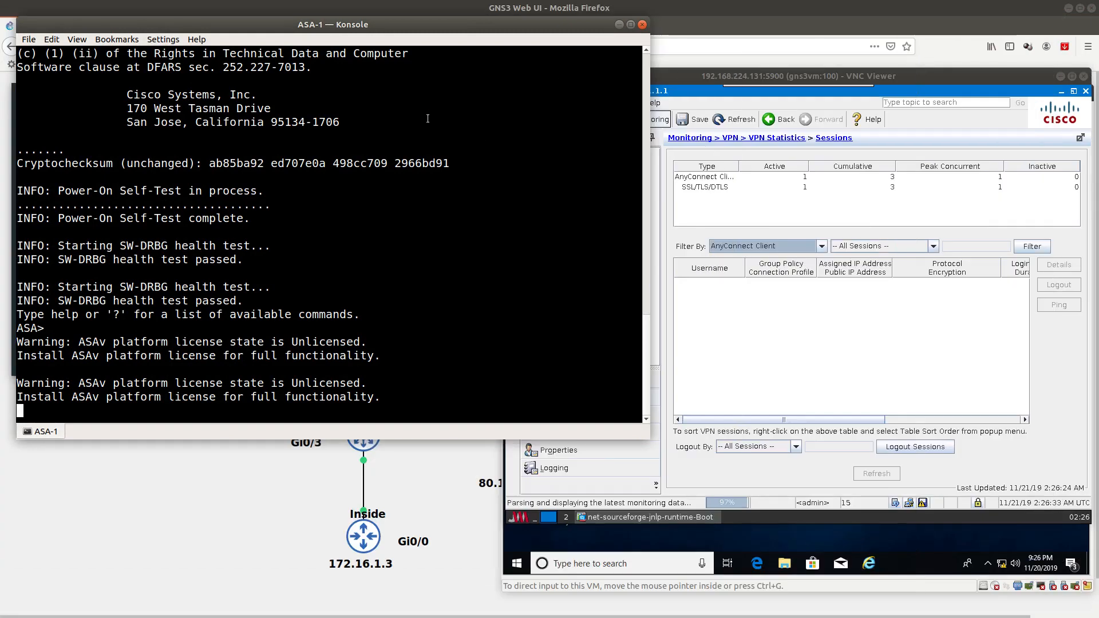
key("Return")
key("Return")
key("Return")
key("Return")
key("Return")
key("Return")
key("Return")
key("Return")
key("Return")
key("Return")
key("Return")
key("Return")
key("Return")
key("Return")
key("Return")
key("Return")
key("Return")
key("Return")
key("Return")
key("Return")
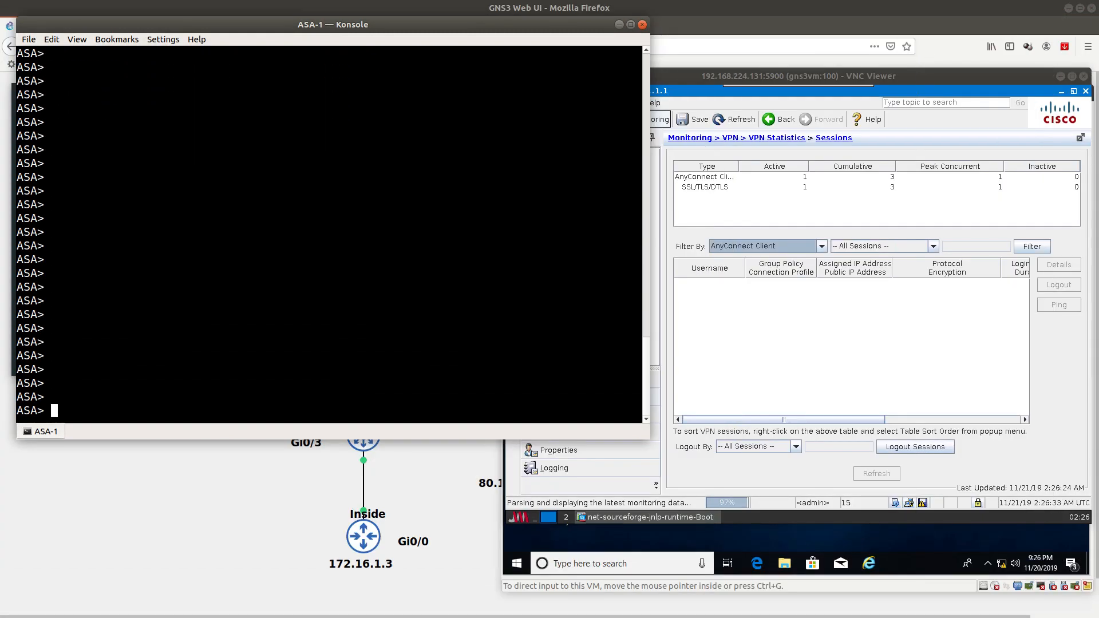
type("en")
key("Return")
key("Return")
Step: Try Tab-completing 'show vpn' session commands, landing on the show service-policy options
type("show ")
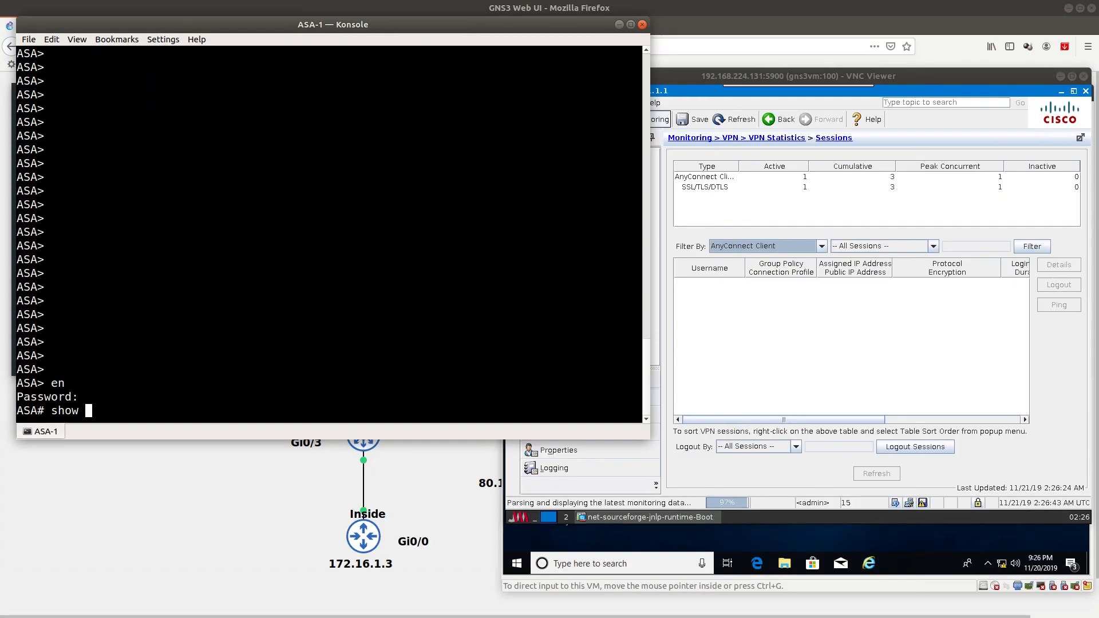
type("vpns")
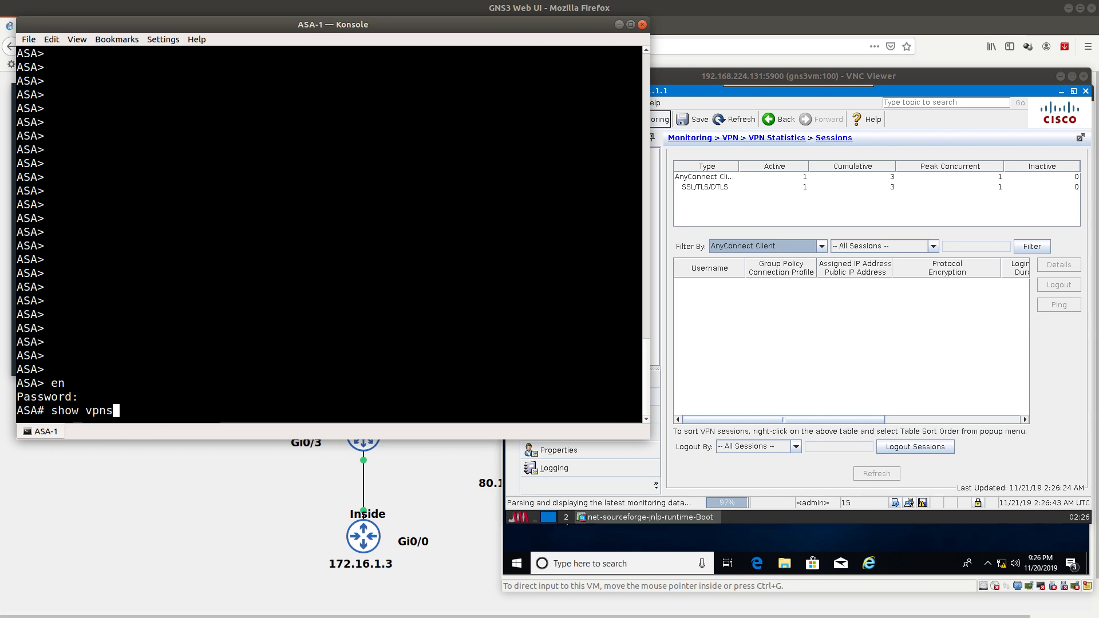
key("Tab")
type("e")
key("Tab")
key("BackSpace")
type("?")
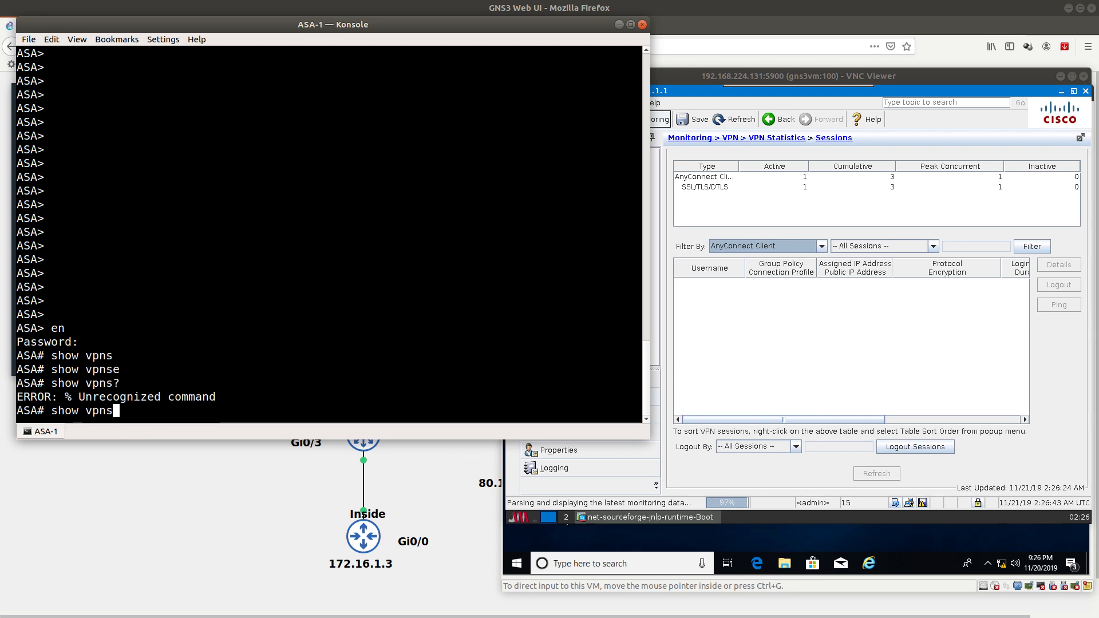
key("BackSpace")
key("BackSpace")
key("BackSpace")
key("BackSpace")
type("see")
key("Tab")
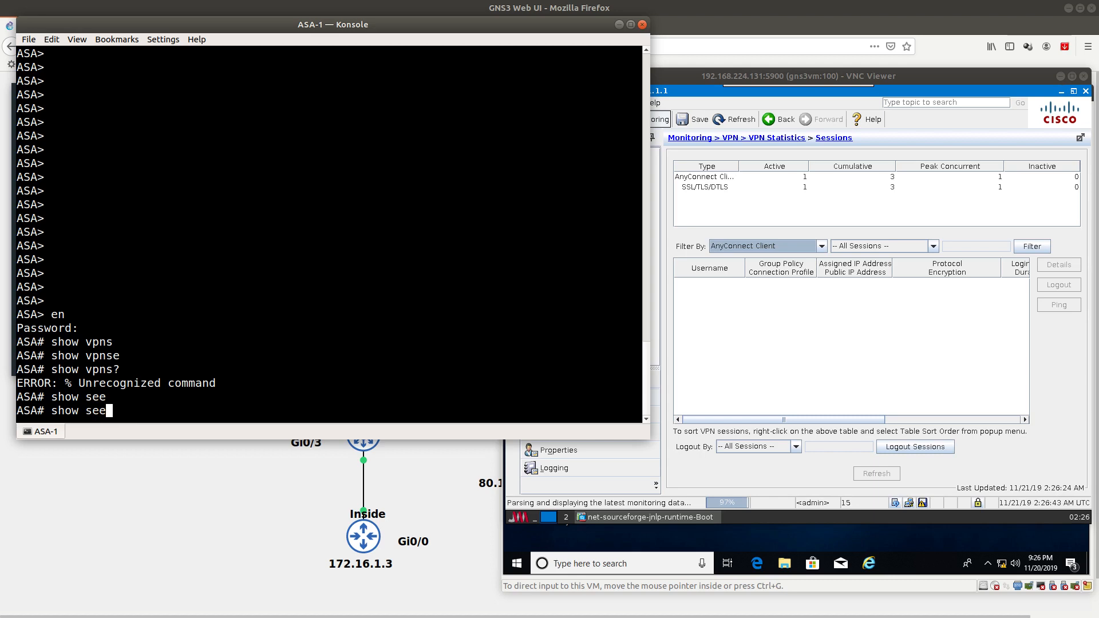
key("Tab")
type("?")
key("BackSpace")
key("BackSpace")
key("BackSpace")
key("BackSpace")
key("BackSpace")
key("BackSpace")
key("BackSpace")
key("BackSpace")
key("BackSpace")
key("BackSpace")
key("BackSpace")
key("BackSpace")
key("BackSpace")
key("BackSpace")
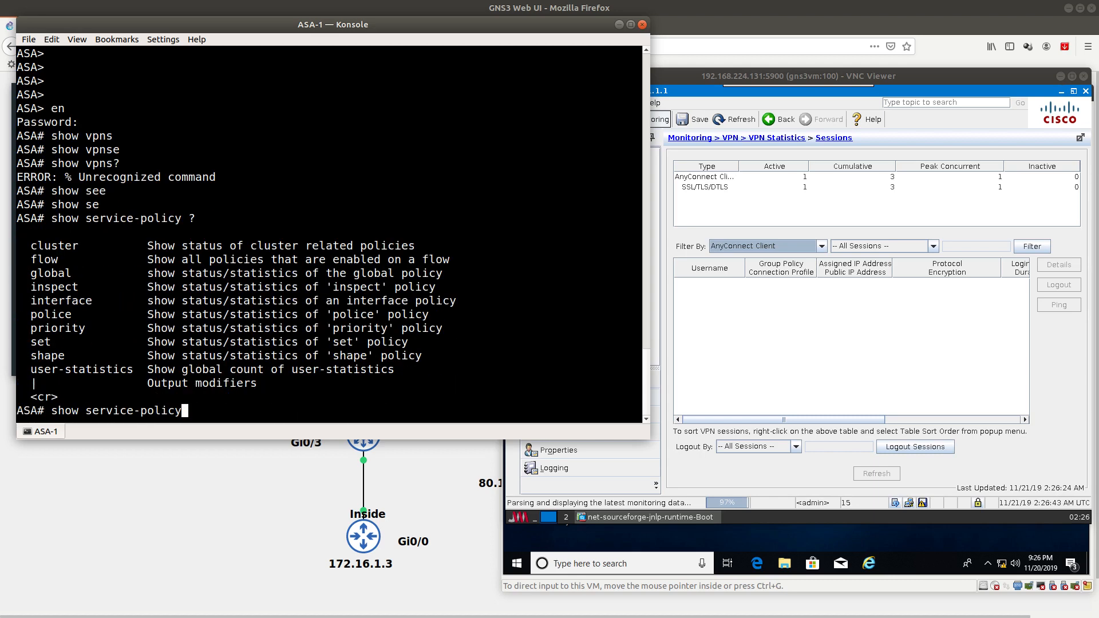
Step: Try 'show crypto' subcommands (session, vpn) with Tab completion
key("BackSpace")
type("crp")
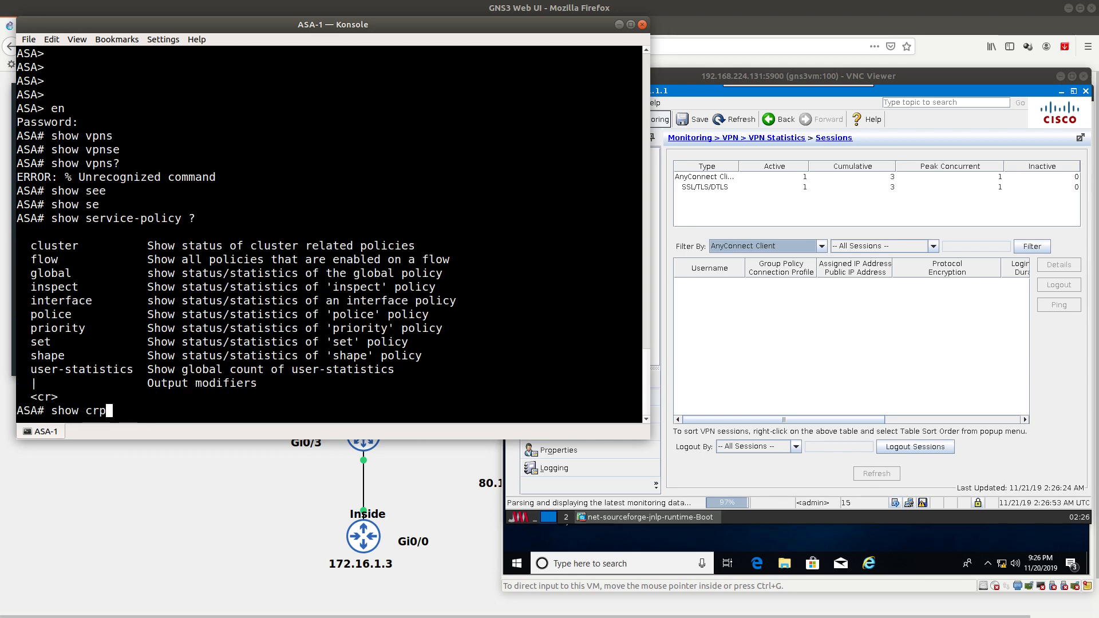
key("Tab")
key("BackSpace")
type("y")
key("Tab")
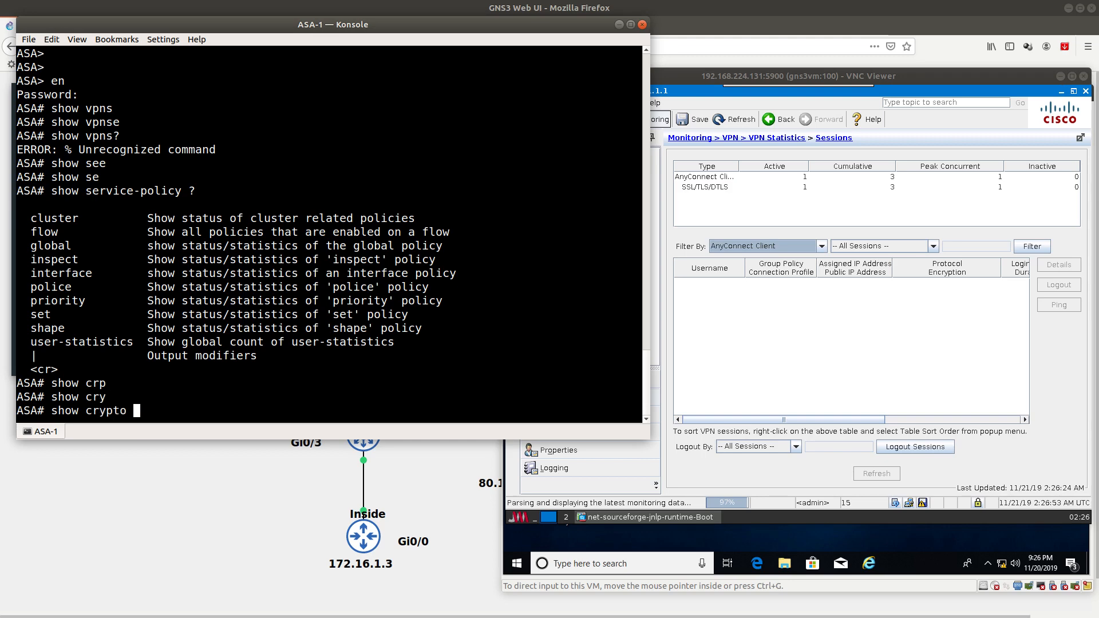
type("se")
key("Tab")
type("ss")
key("Tab")
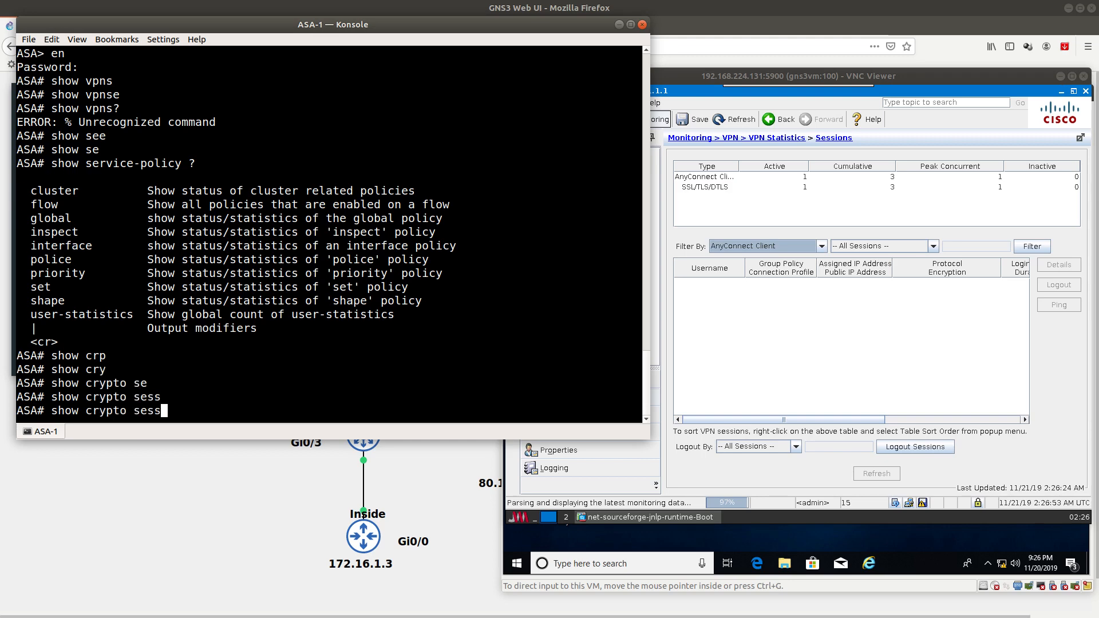
key("BackSpace")
key("BackSpace")
key("BackSpace")
key("BackSpace")
type("vpn")
key("Tab")
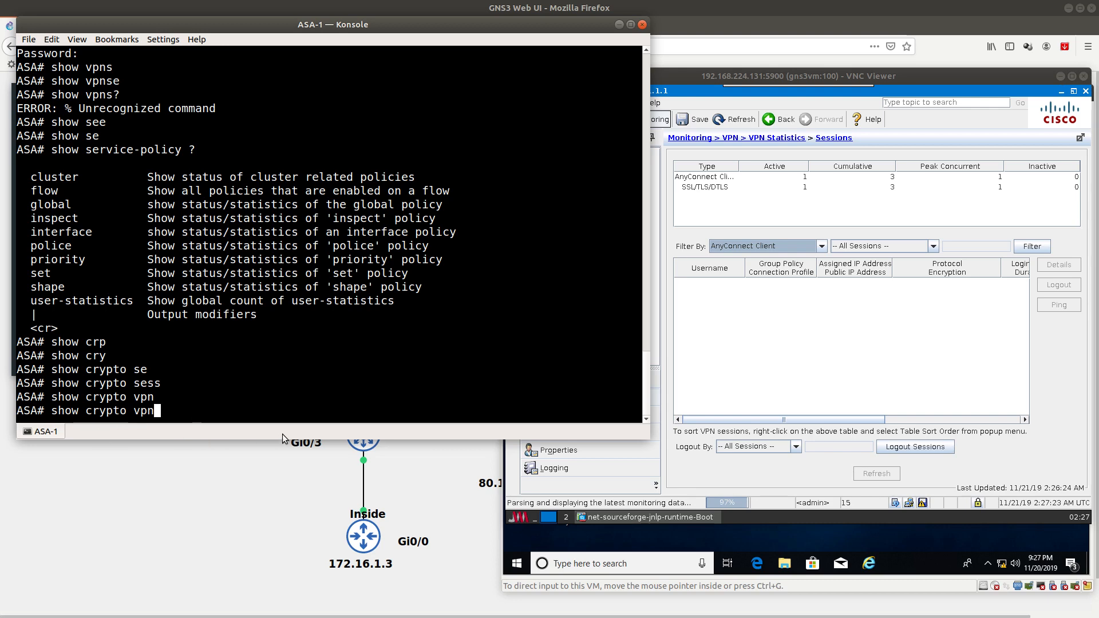
Step: Compose the show vpn-sessiondb anyconnect command on the ASA-1 console using ? help and Tab completion
key("BackSpace")
key("BackSpace")
key("BackSpace")
key("BackSpace")
key("BackSpace")
key("BackSpace")
key("BackSpace")
key("BackSpace")
key("BackSpace")
key("BackSpace")
type("vp")
key("Tab")
type("?")
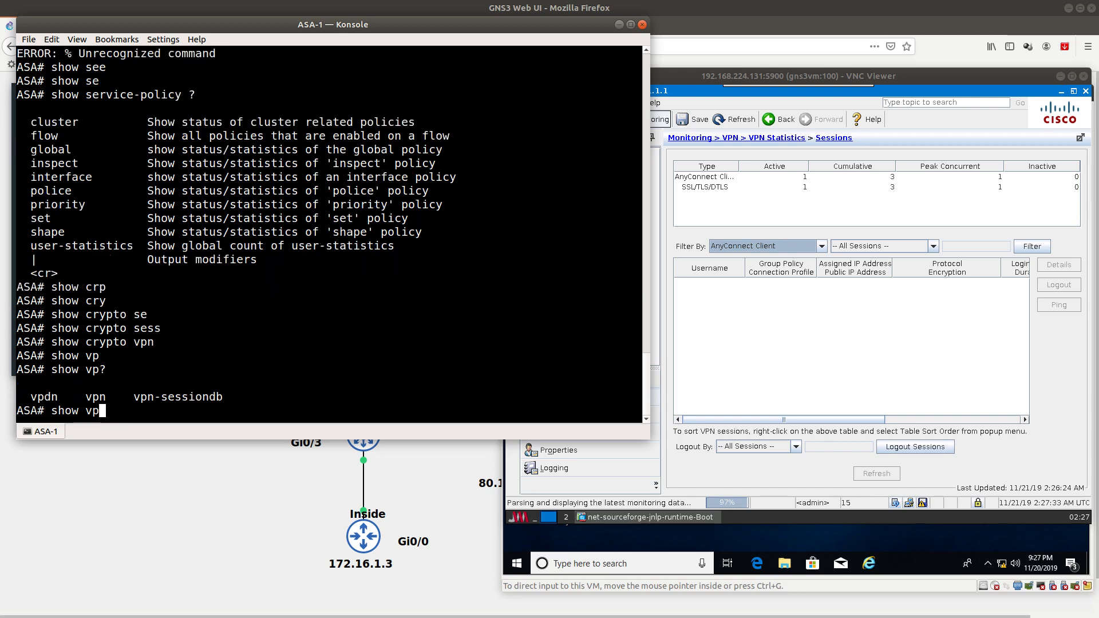
type("n-se")
key("Tab")
type("con")
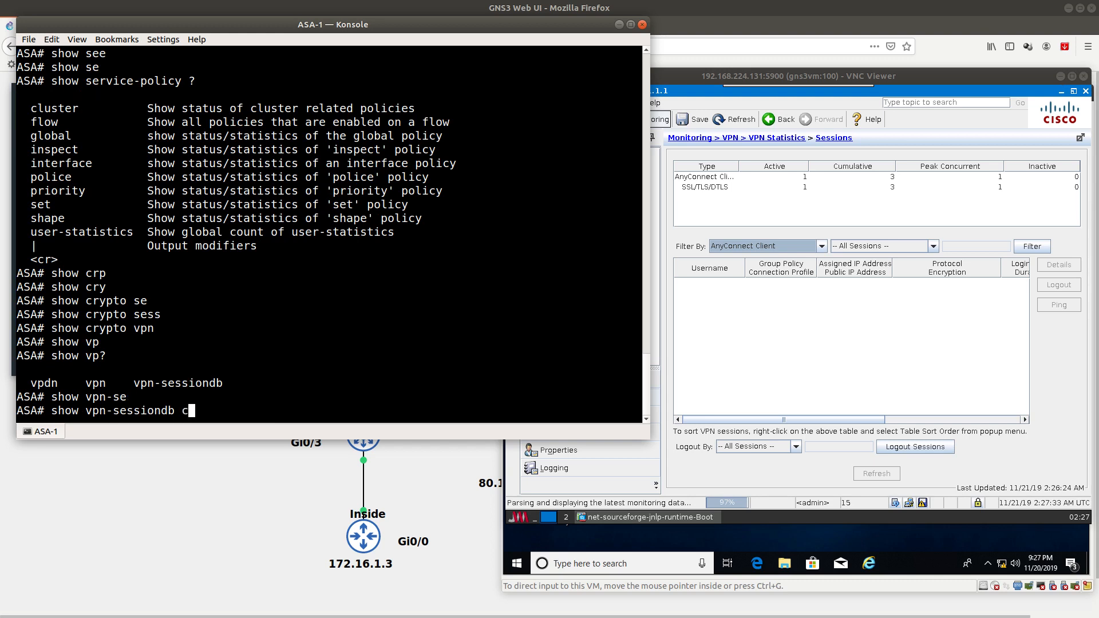
key("Tab")
type("nn")
key("Tab")
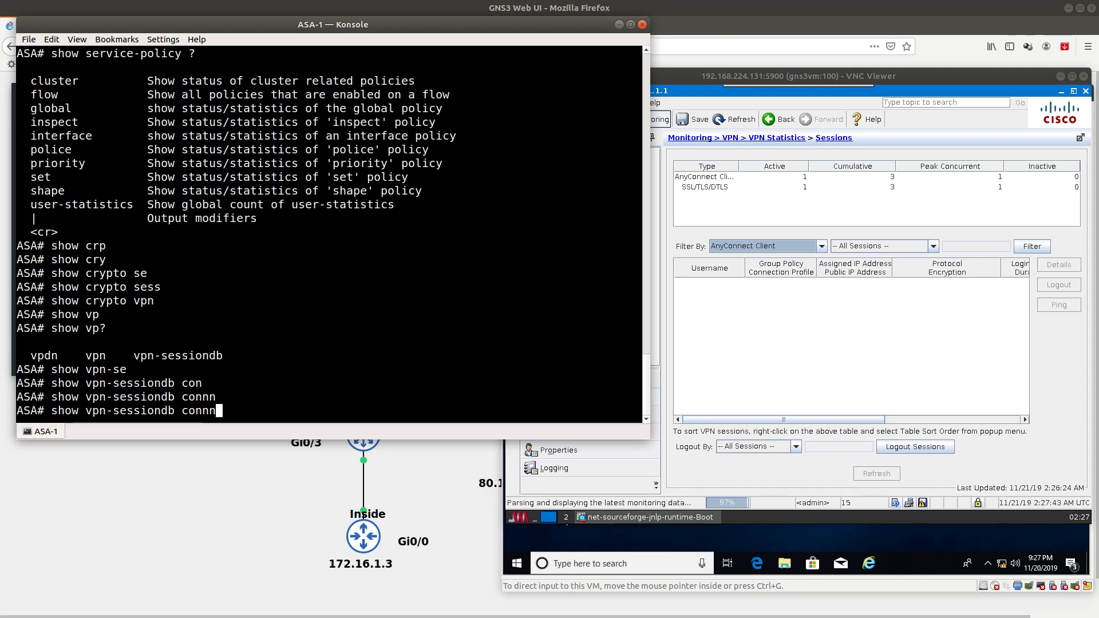
key("BackSpace")
key("BackSpace")
key("BackSpace")
key("BackSpace")
key("BackSpace")
type("?")
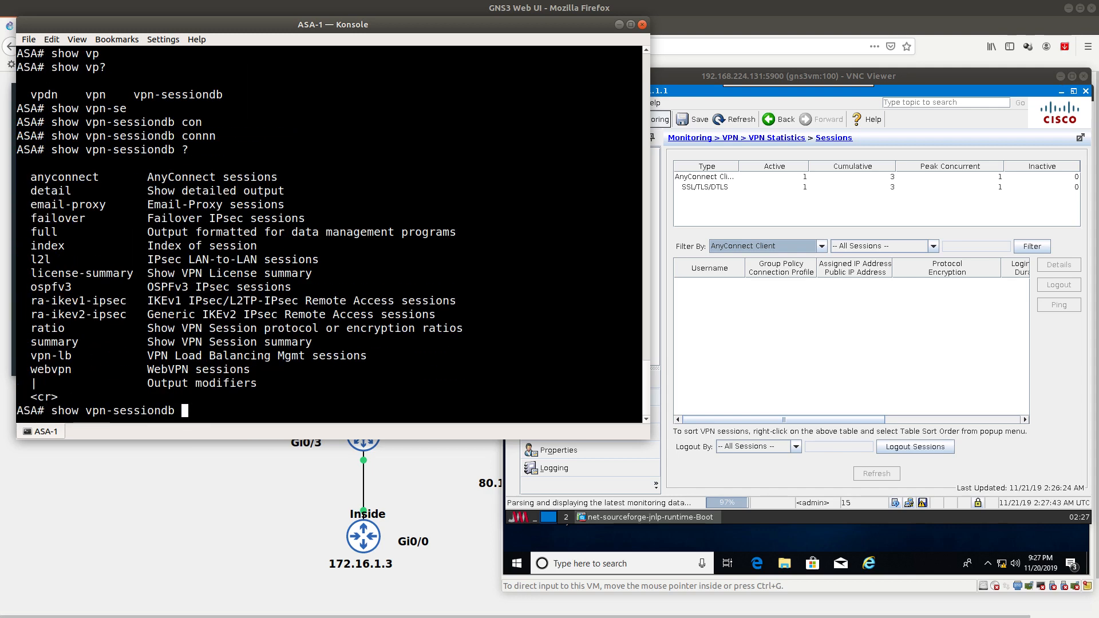
type("any")
key("Tab")
Step: Run show vpn-sessiondb anyconnect and highlight the AnyConnect session type and username
key("Return")
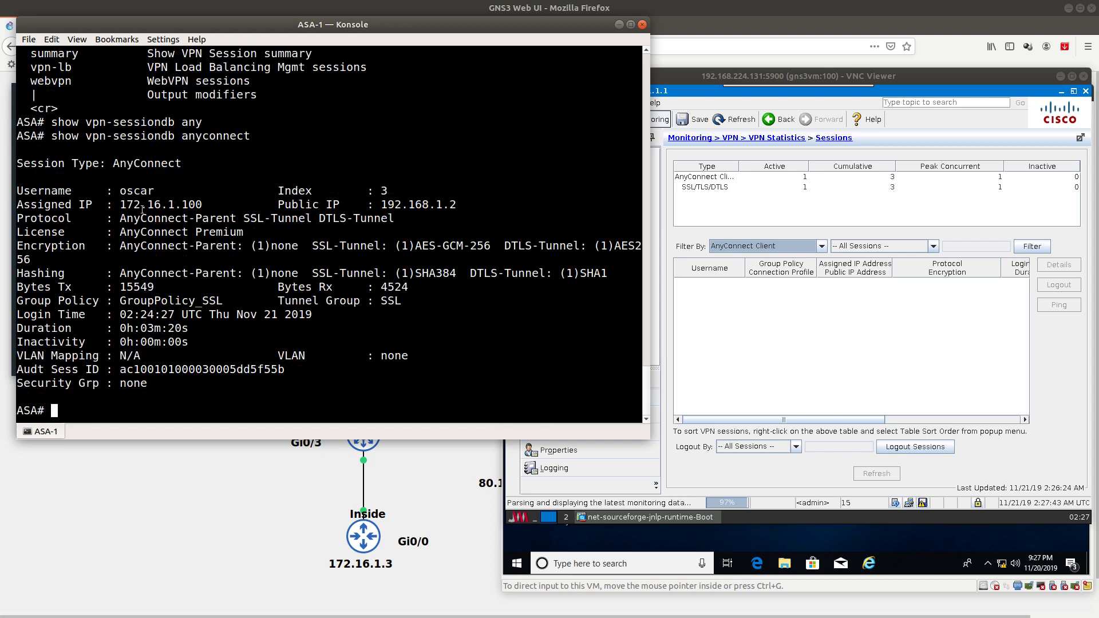
left_click_drag(114, 164, 179, 164)
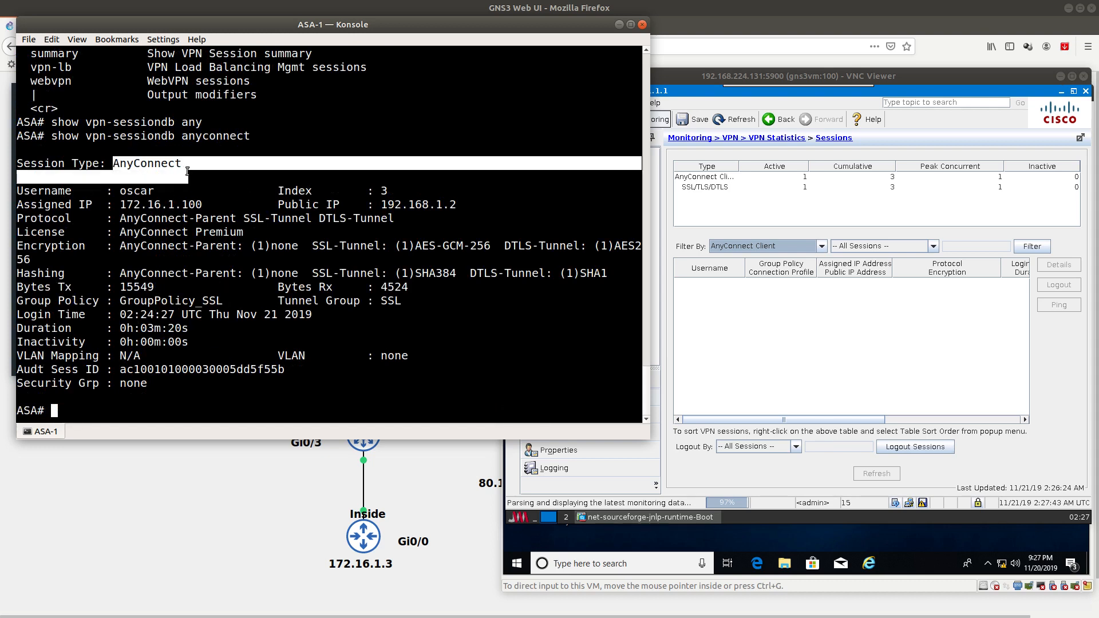
left_click_drag(120, 190, 202, 202)
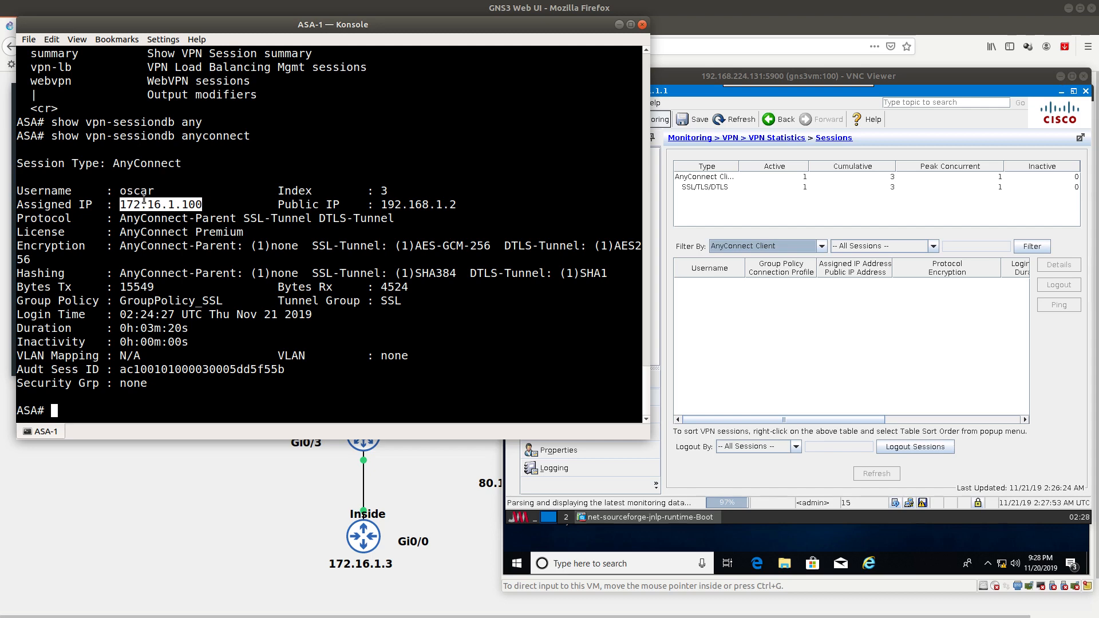
Step: Bring the Windows 10 VM forward and open Command Prompt from the Start search
left_click(808, 409)
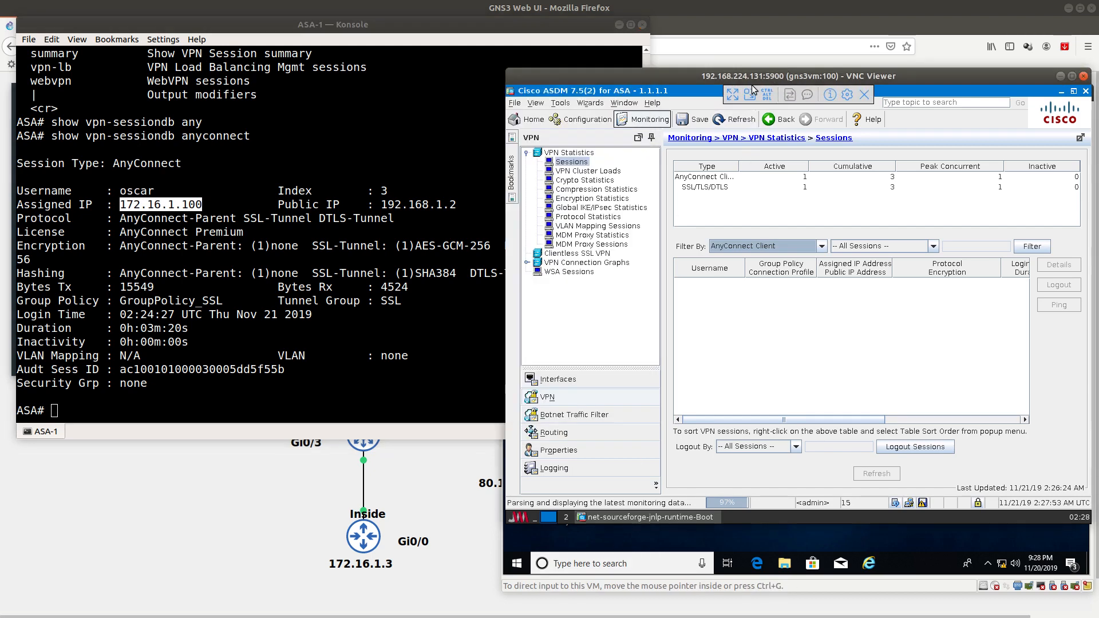
left_click_drag(781, 77, 773, 119)
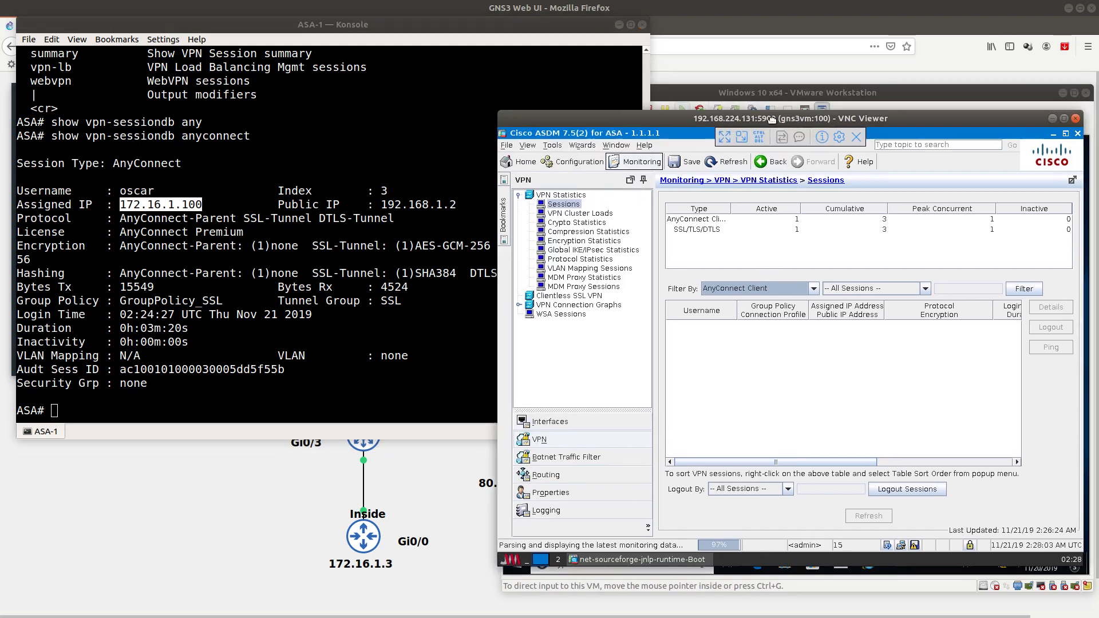
left_click(783, 89)
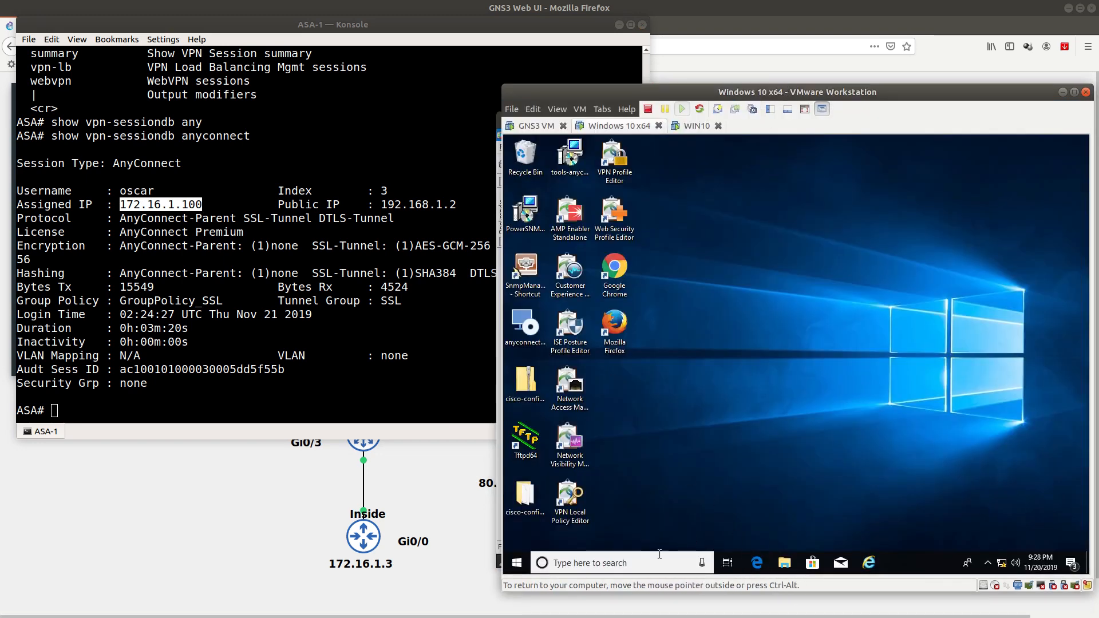
left_click(517, 564)
type("cmd")
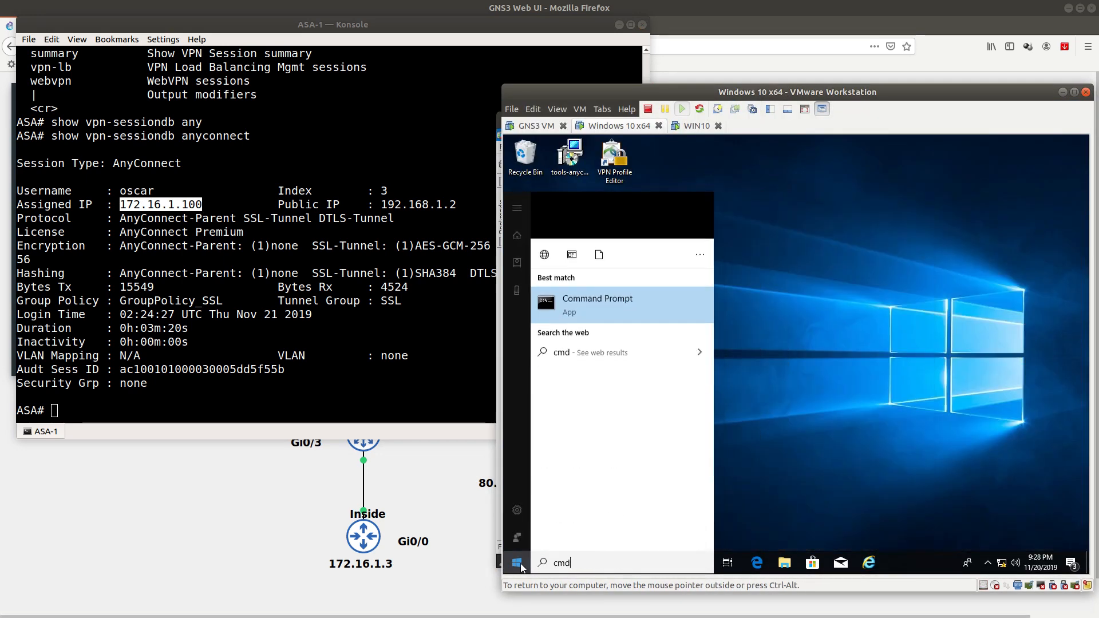
key("Return")
Step: Run ipconfig and highlight the client's IPv4 address 172.16.1.100
type("ipconfig")
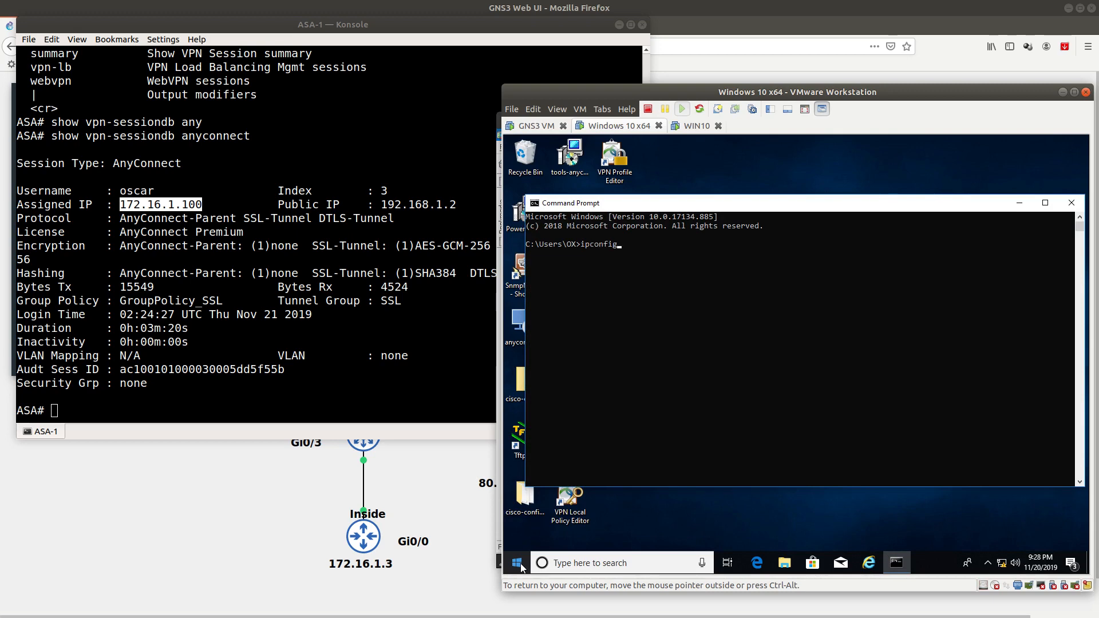
key("Return")
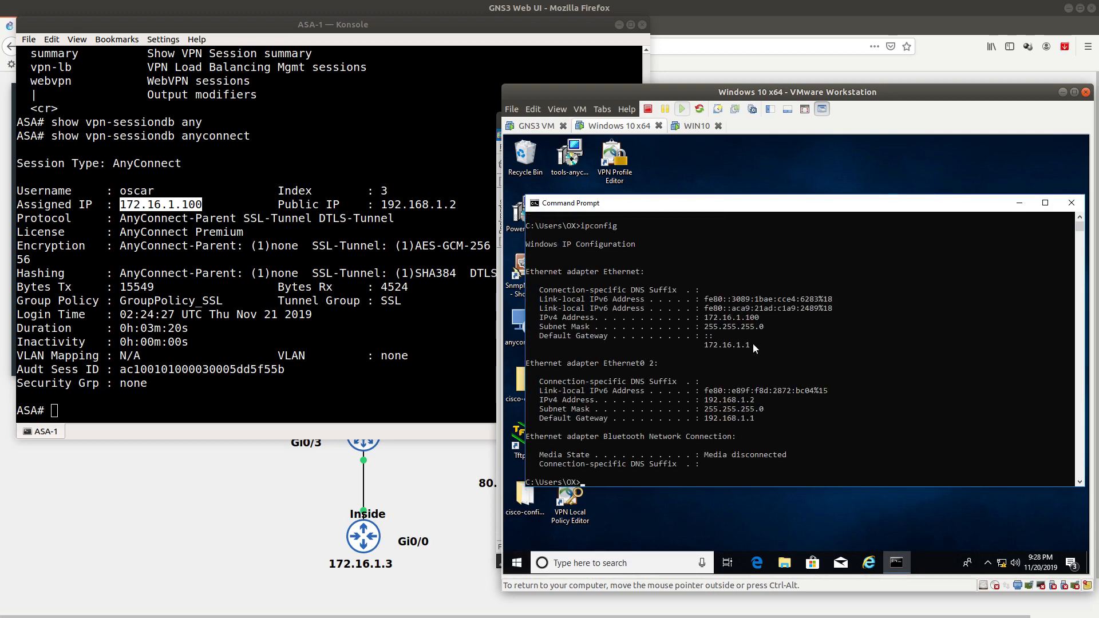
left_click_drag(767, 318, 704, 319)
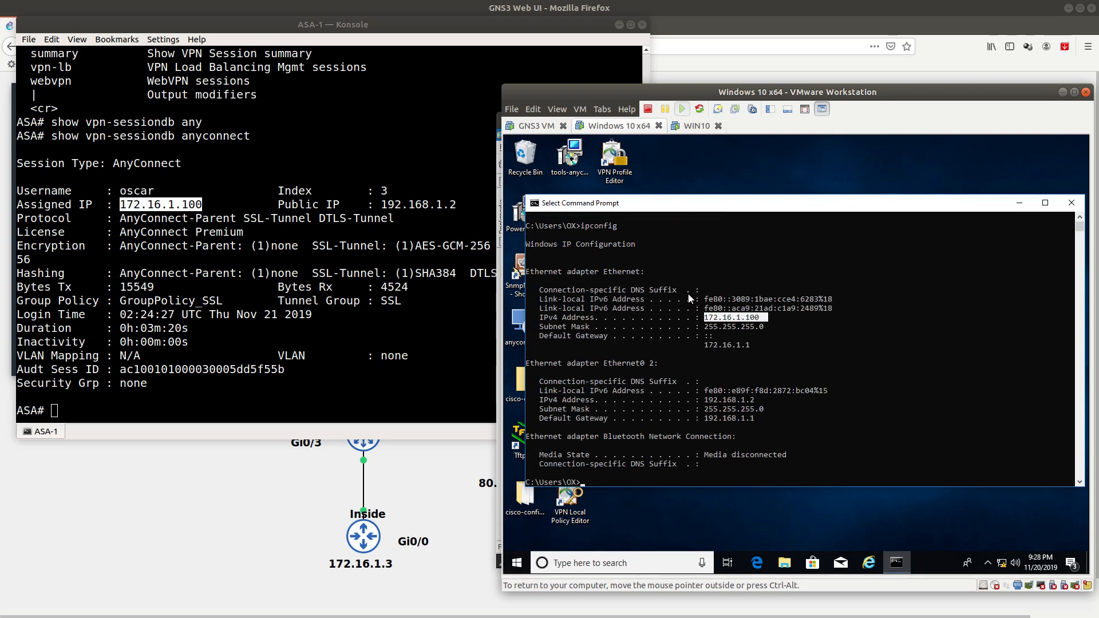
triple_click(216, 216)
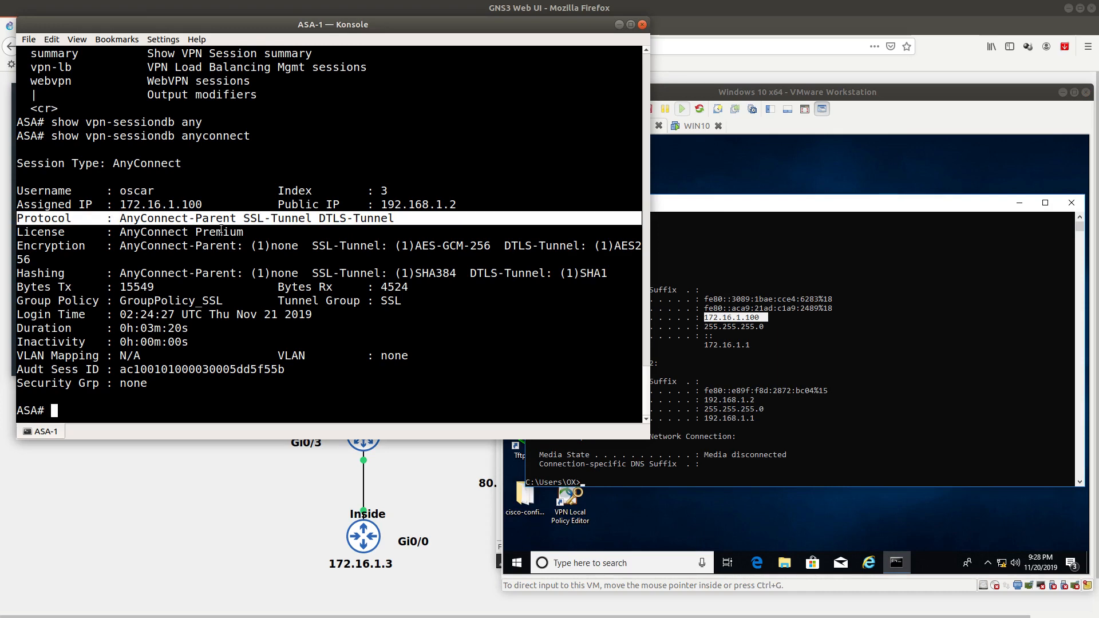
Step: Highlight the DTLS-Tunnel protocol, AES-GCM-256 encryption and SHA384 hashing in the session output
double_click(327, 218)
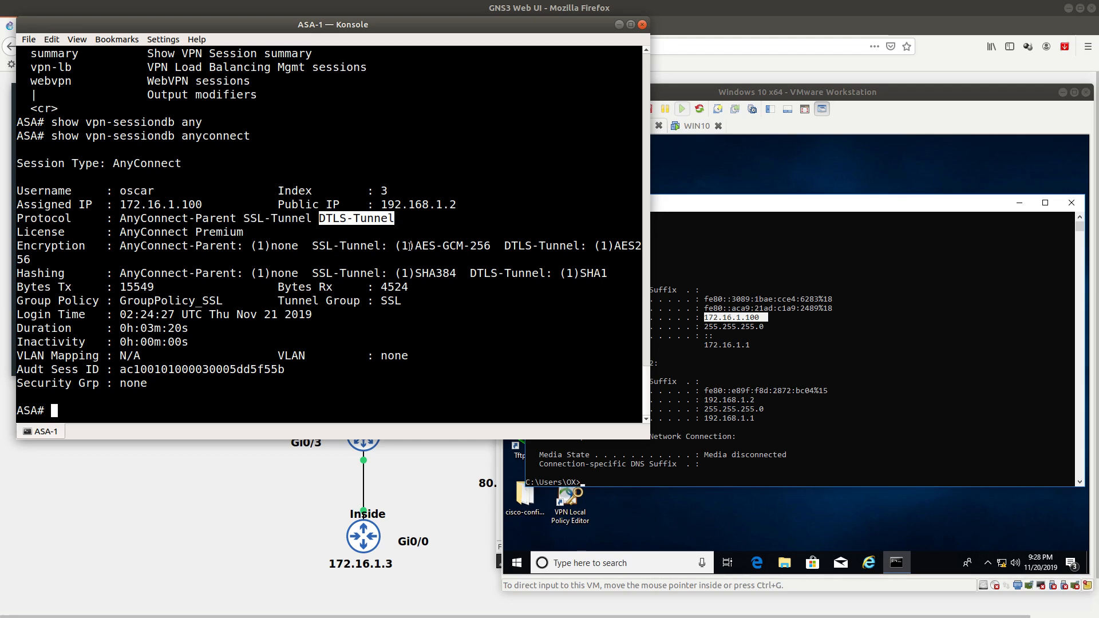
left_click_drag(402, 245, 492, 240)
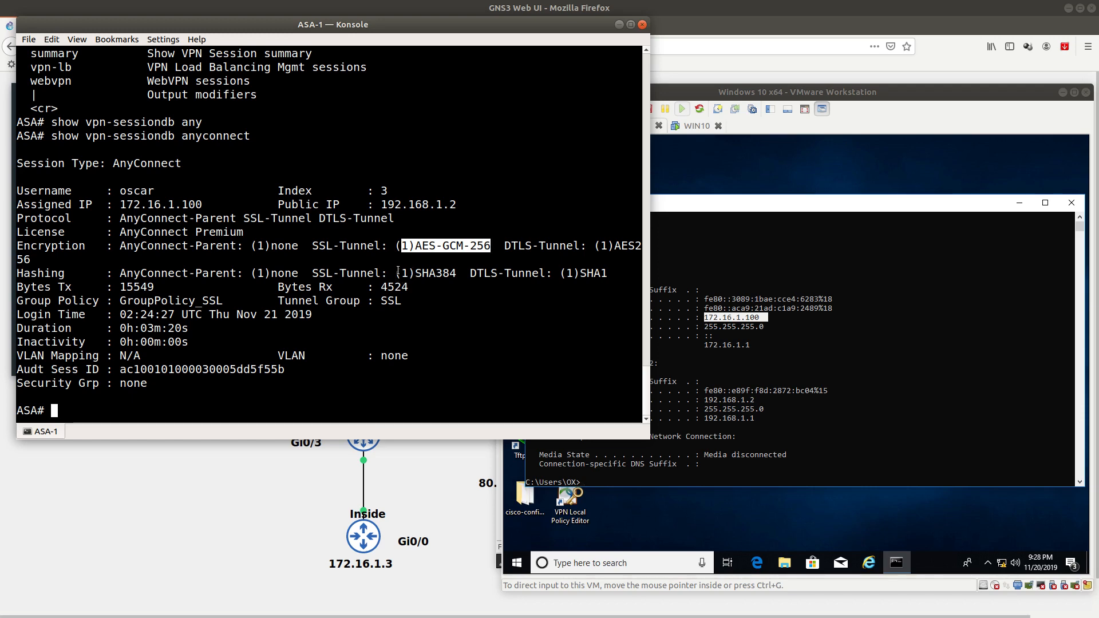
left_click_drag(397, 273, 457, 274)
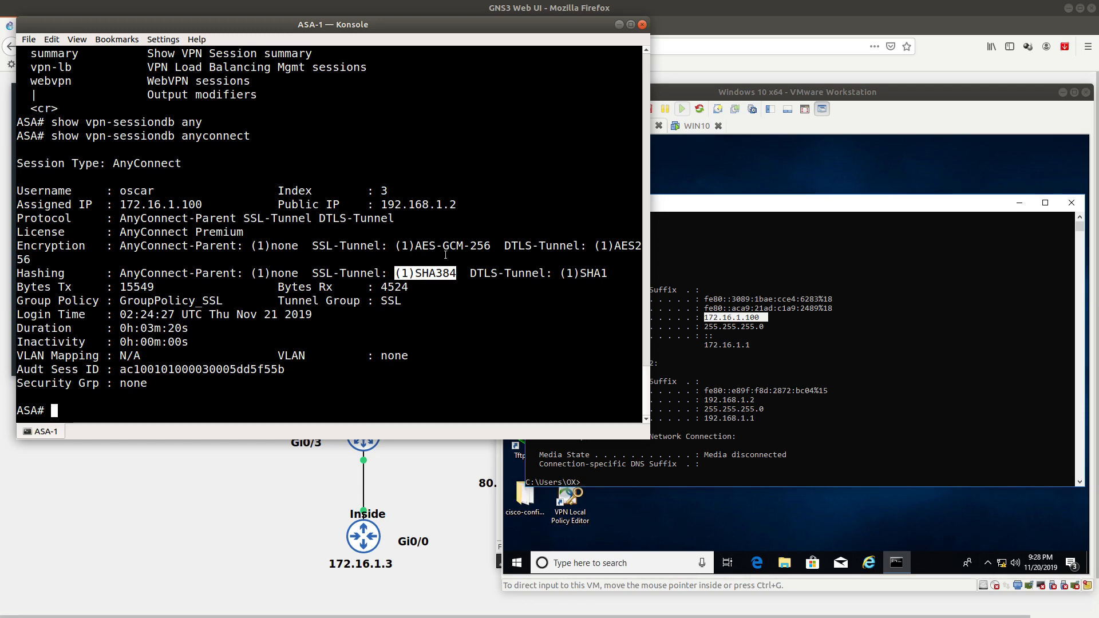
double_click(415, 273)
left_click_drag(414, 245, 493, 245)
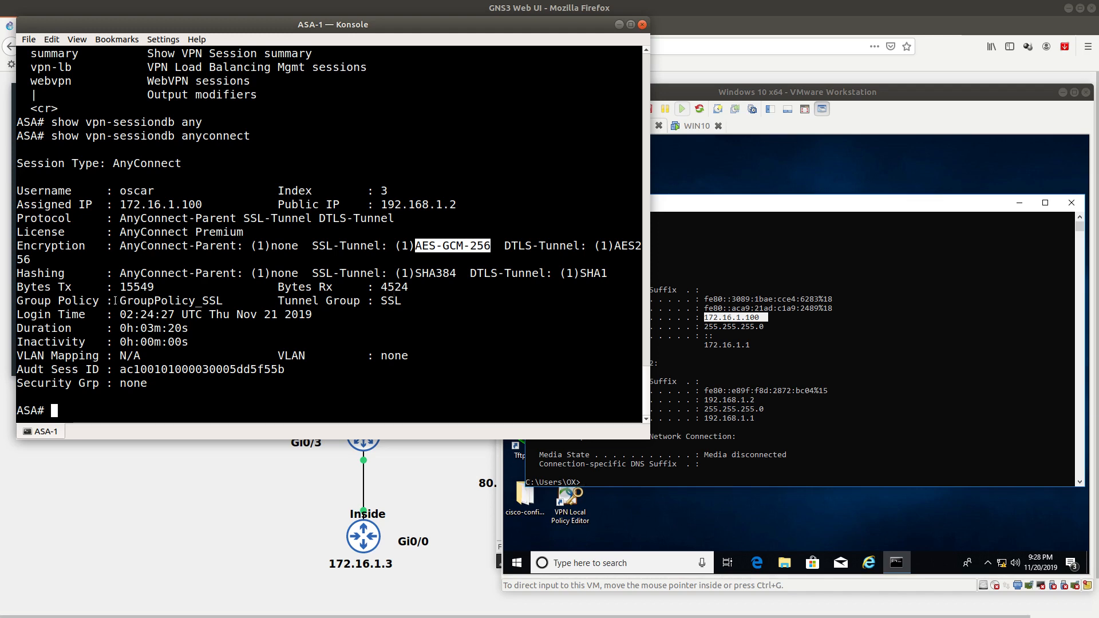
Step: Highlight group policy GroupPolicy_SSL, tunnel group SSL, and the Duration, Inactivity and Login Time values
left_click_drag(115, 300, 22, 300)
left_click_drag(116, 301, 360, 300)
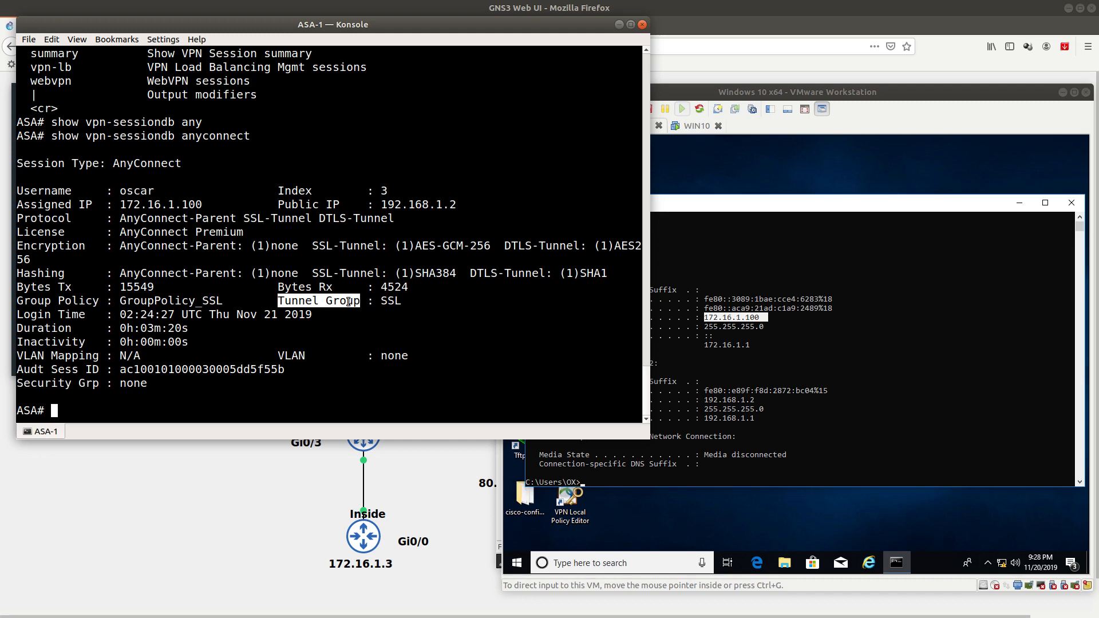
left_click_drag(380, 301, 402, 304)
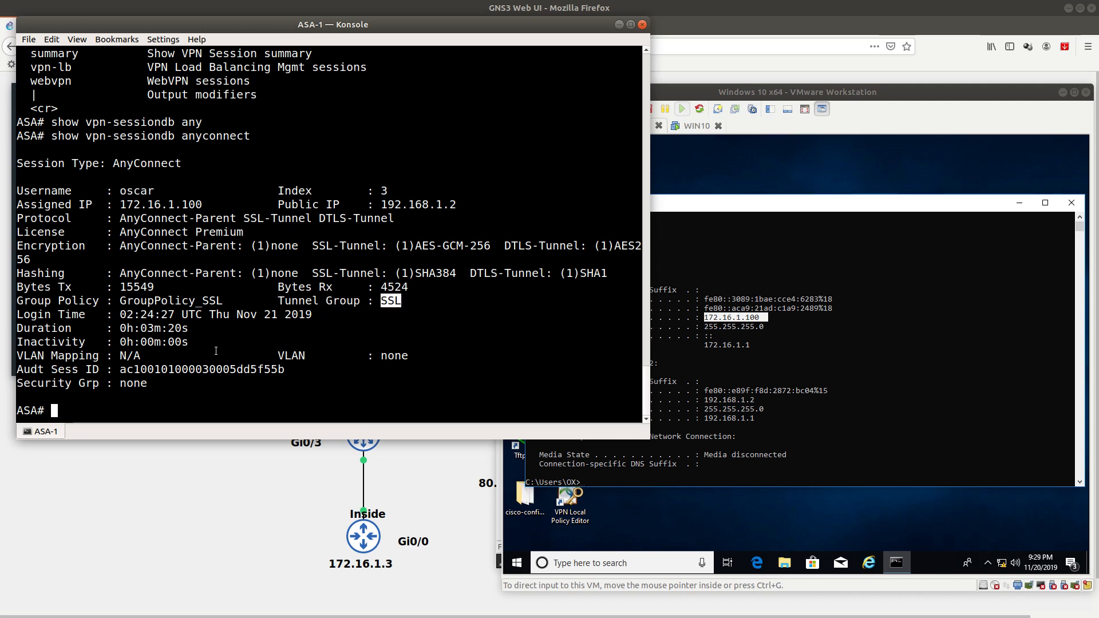
left_click_drag(195, 334, 111, 325)
left_click_drag(209, 342, 126, 342)
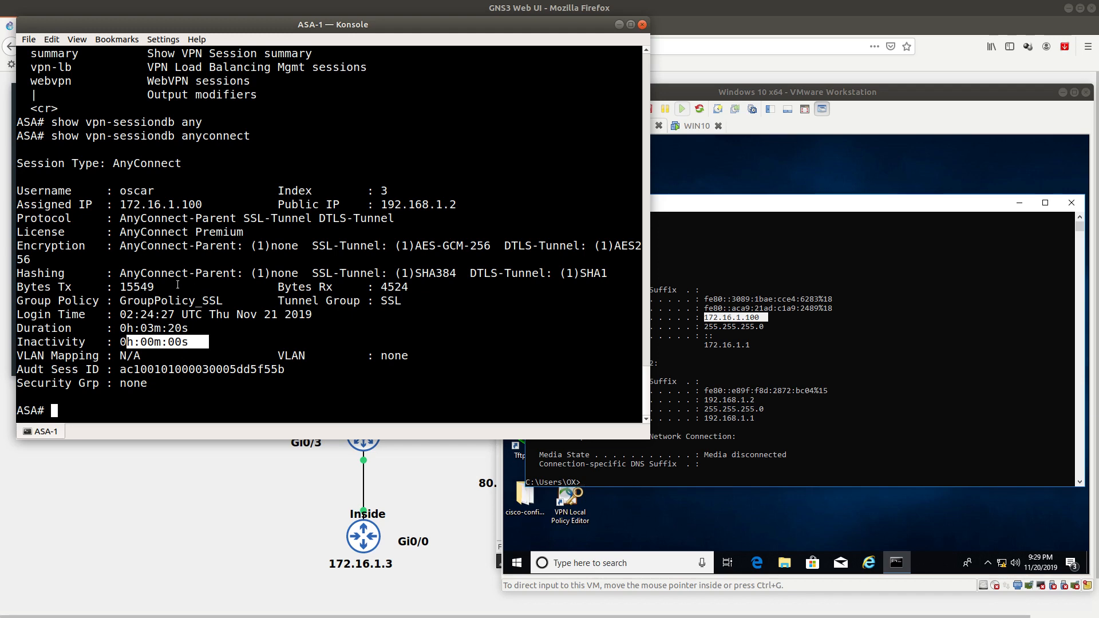
left_click_drag(121, 317, 178, 311)
Step: Highlight the username and the anyconnect command, then minimise Konsole to reveal the topology
double_click(145, 191)
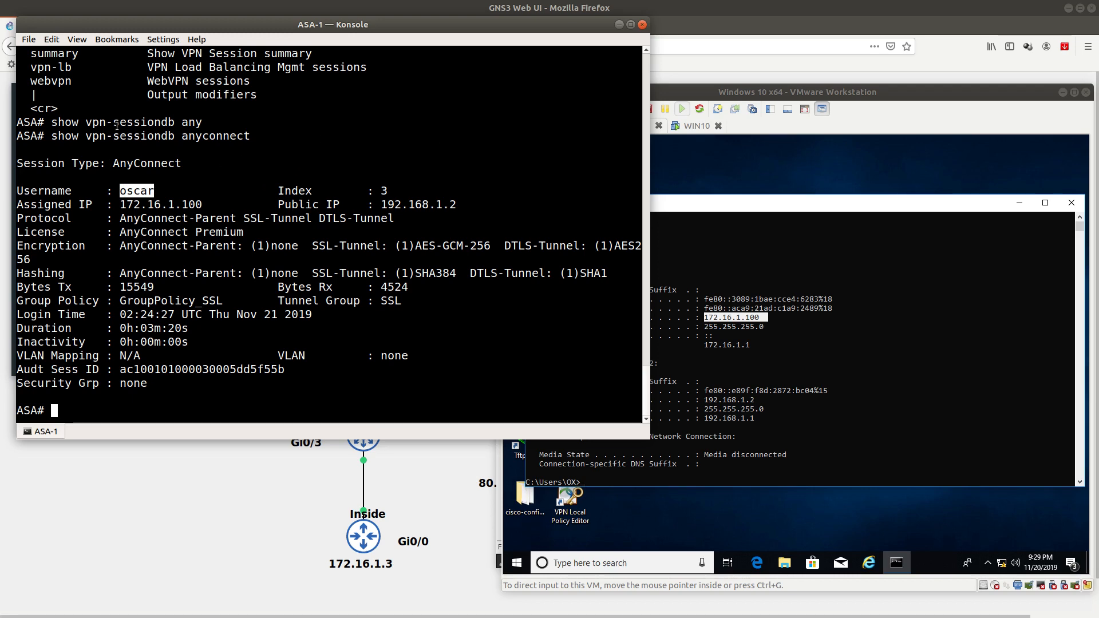
left_click_drag(161, 135, 247, 130)
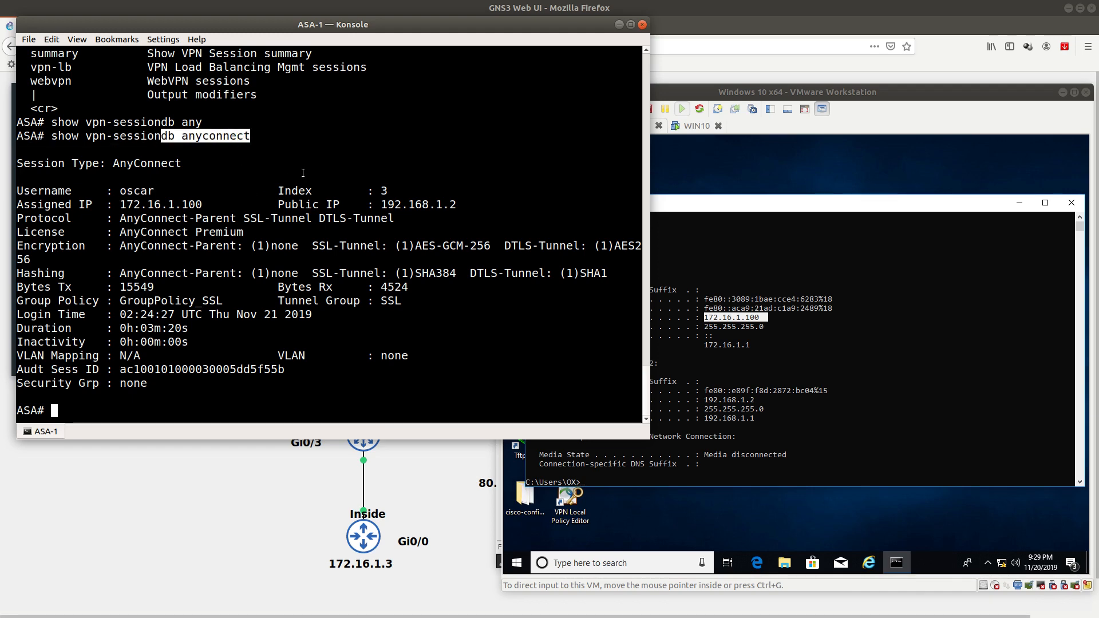
left_click(618, 25)
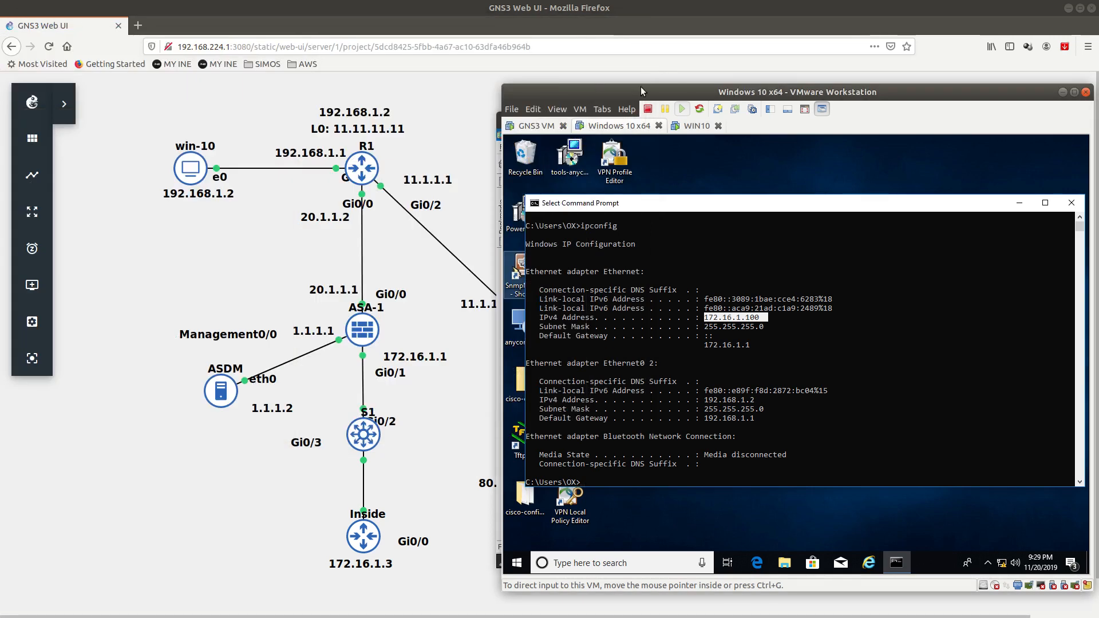
left_click_drag(641, 87, 630, 74)
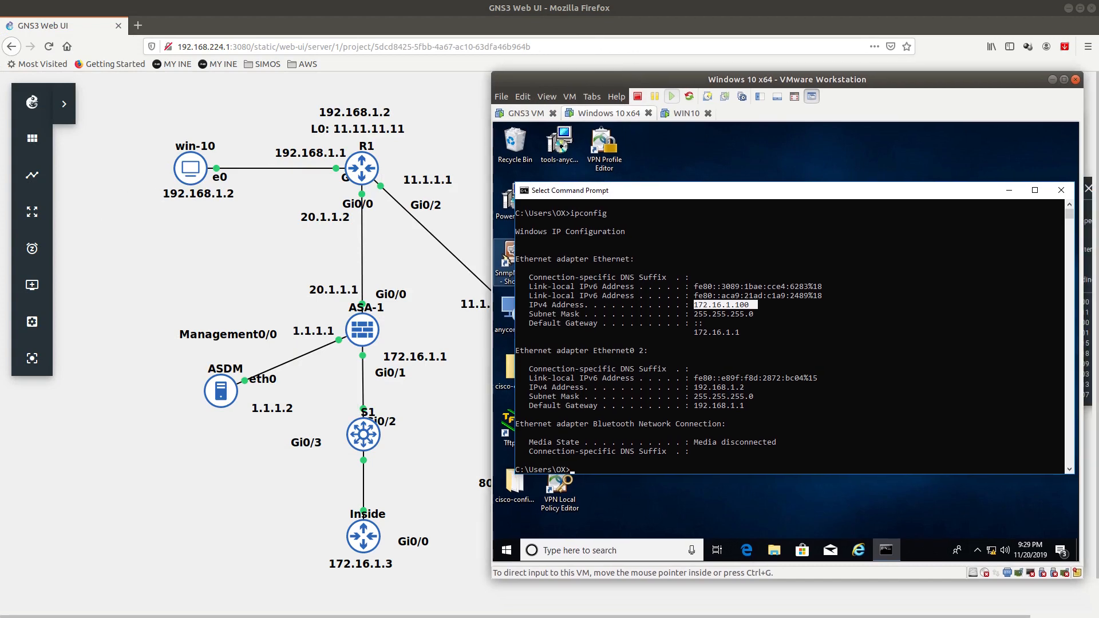
Step: Go to Configuration > AnyConnect Connection Profiles in ASDM and open the SSL profile for editing
key("alt+Tab")
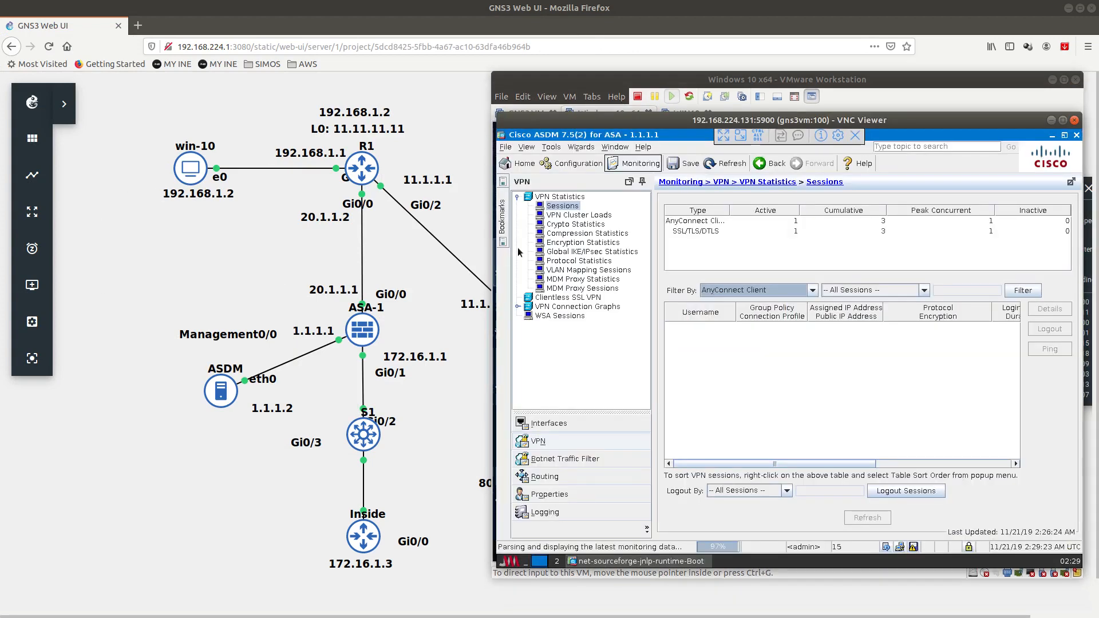
left_click(584, 165)
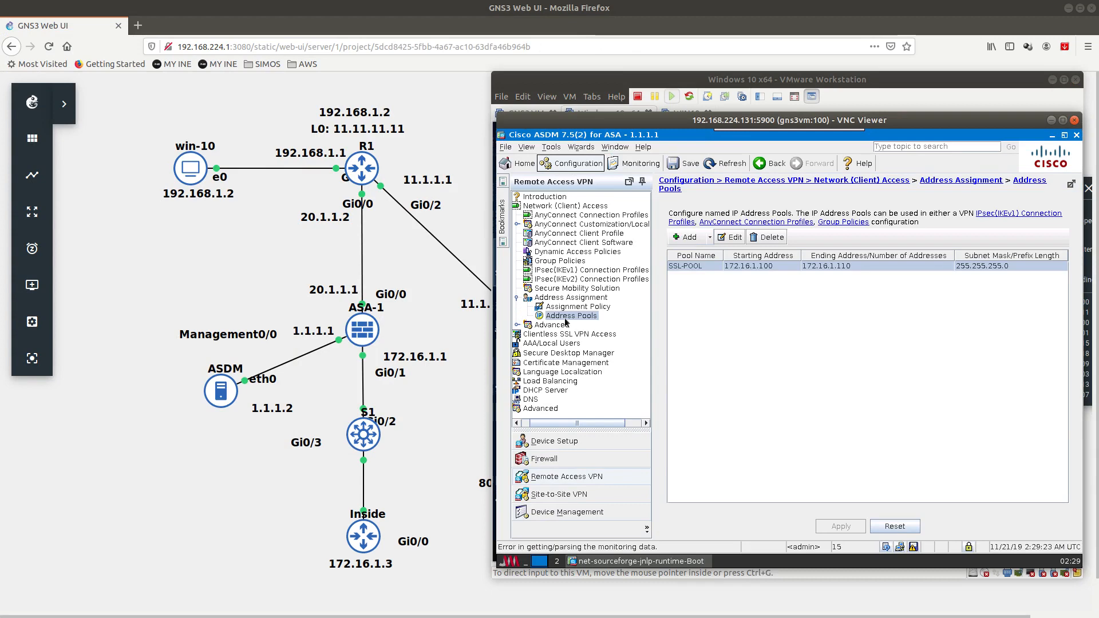
left_click(588, 216)
scroll(732, 481, "down", 1)
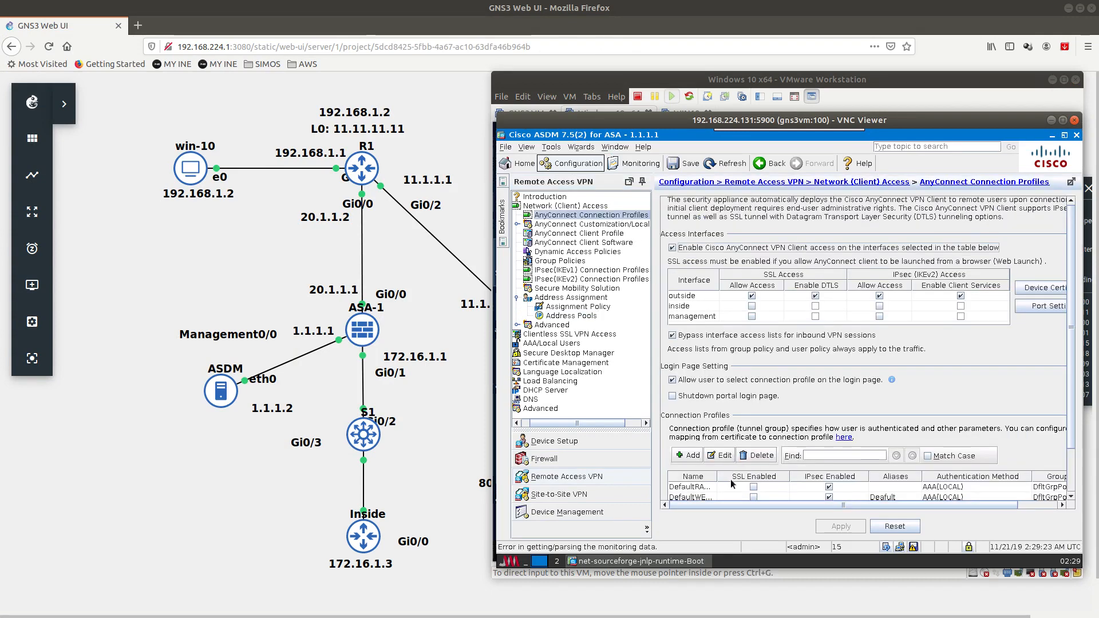
scroll(1073, 421, "down", 5)
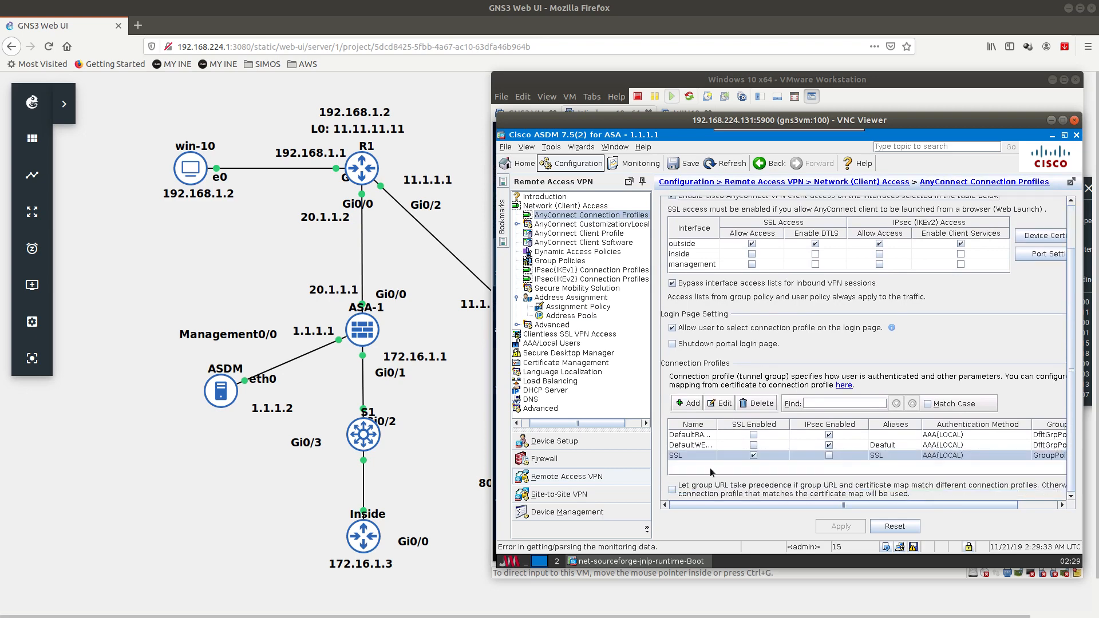
double_click(703, 455)
Step: Browse the SSL profile's Advanced pages, dismissing the DNS warning, to reach Group Alias/Group URL
left_click(540, 160)
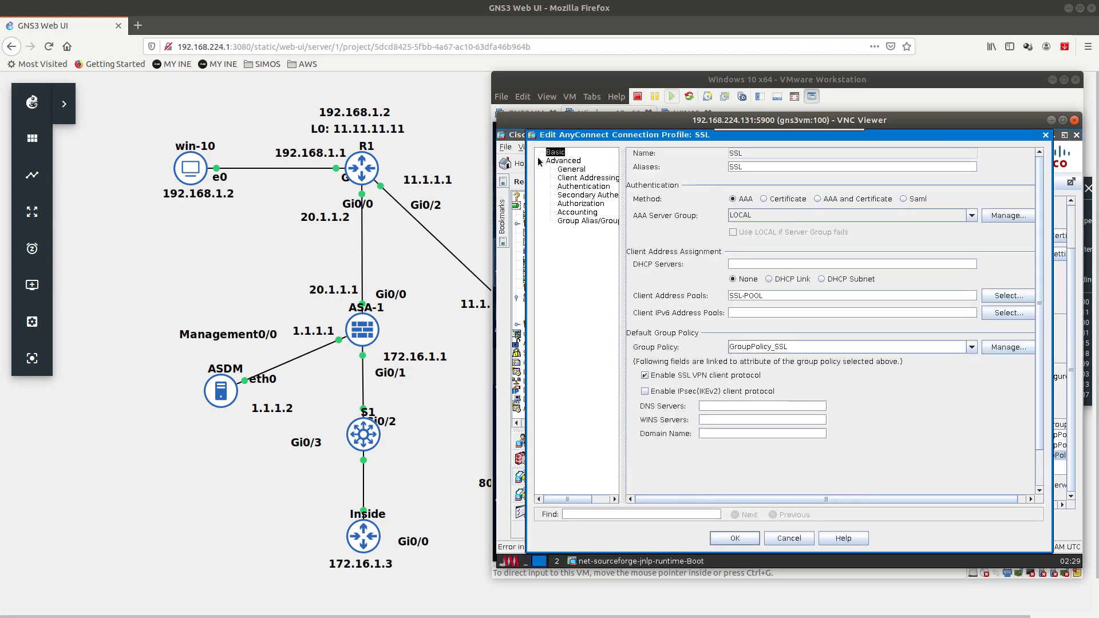
left_click(571, 170)
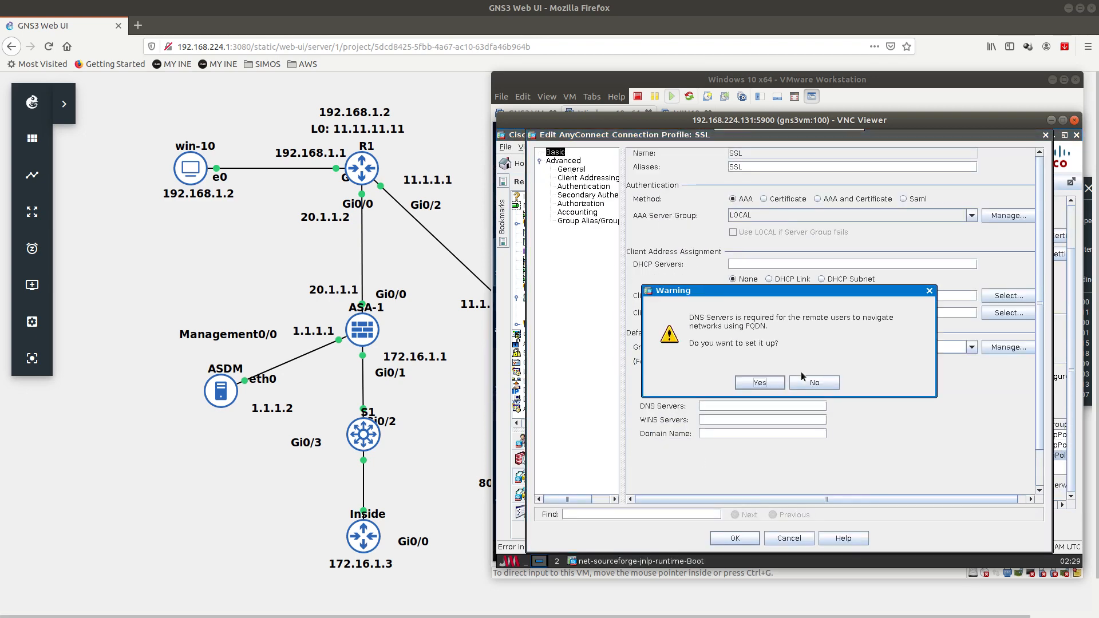
left_click(824, 380)
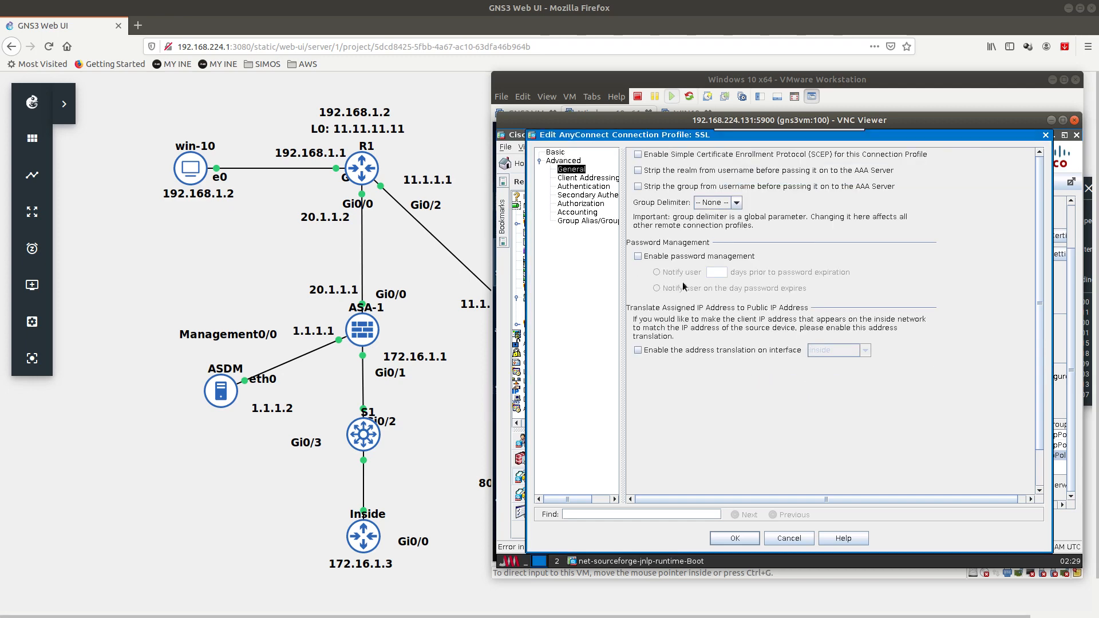
left_click(585, 179)
left_click(582, 189)
left_click(585, 196)
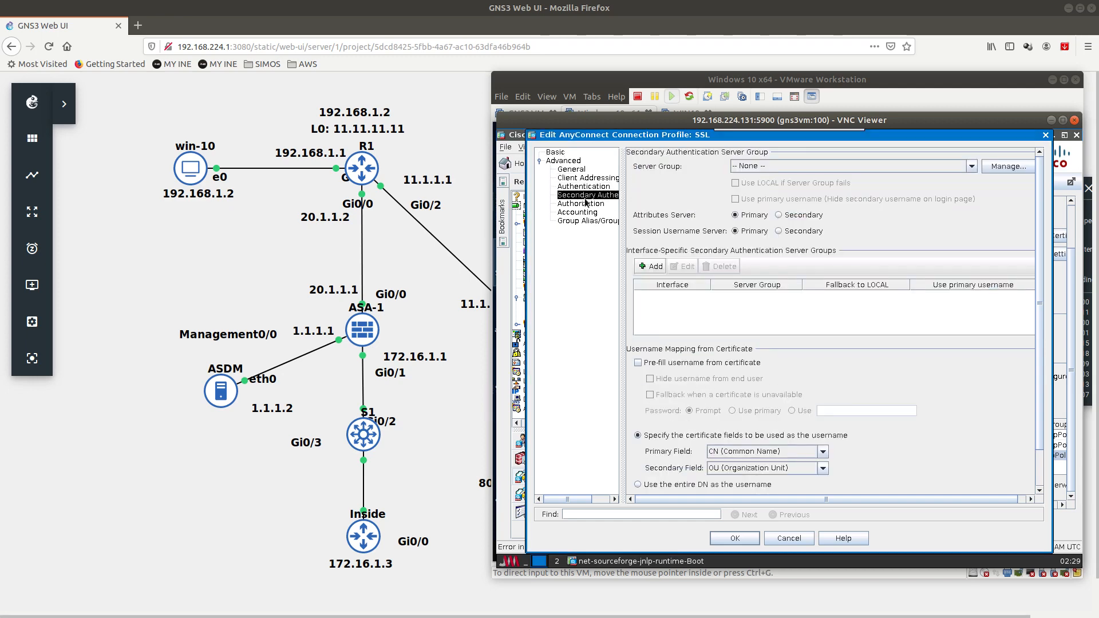
left_click(587, 204)
left_click(584, 212)
left_click(588, 221)
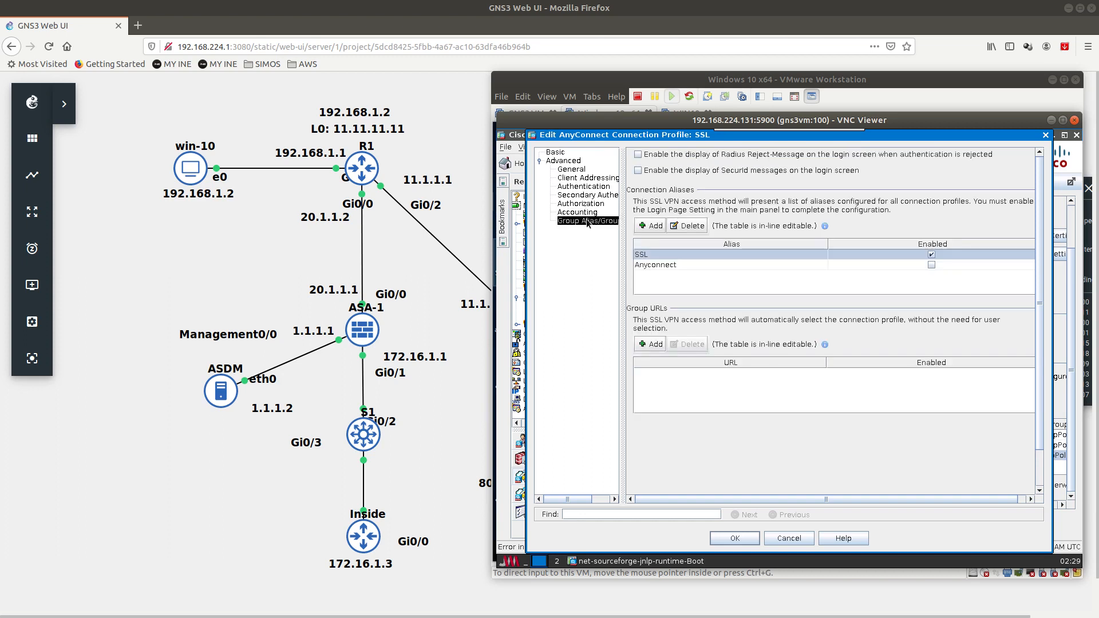
Step: Delete the Anyconnect alias and rename the SSL alias to SSL-Anyconnect
left_click(653, 265)
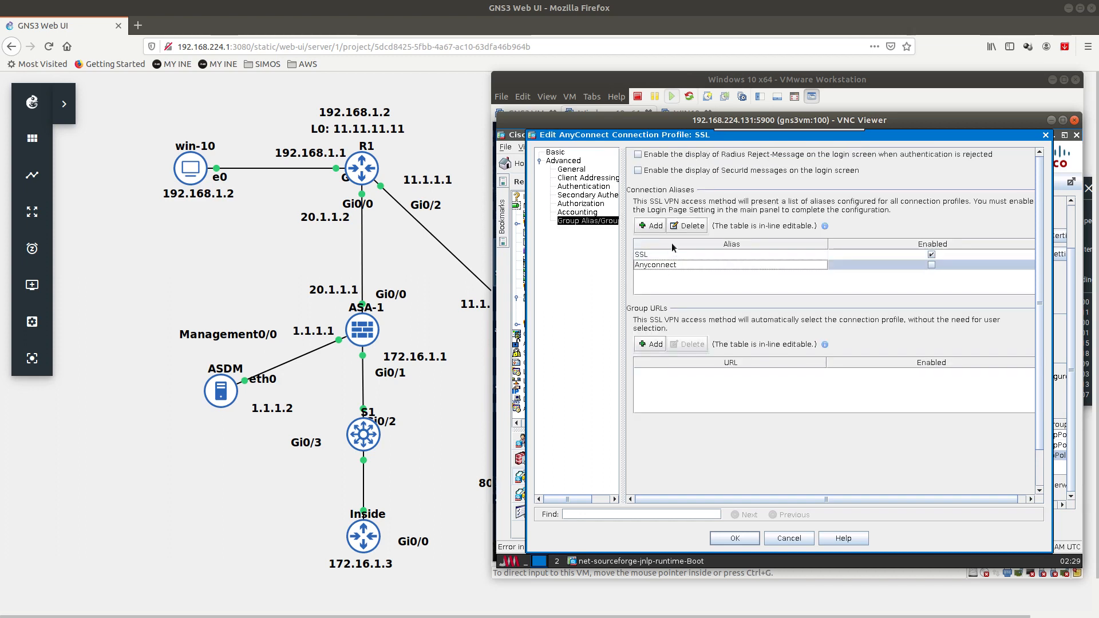
left_click(688, 228)
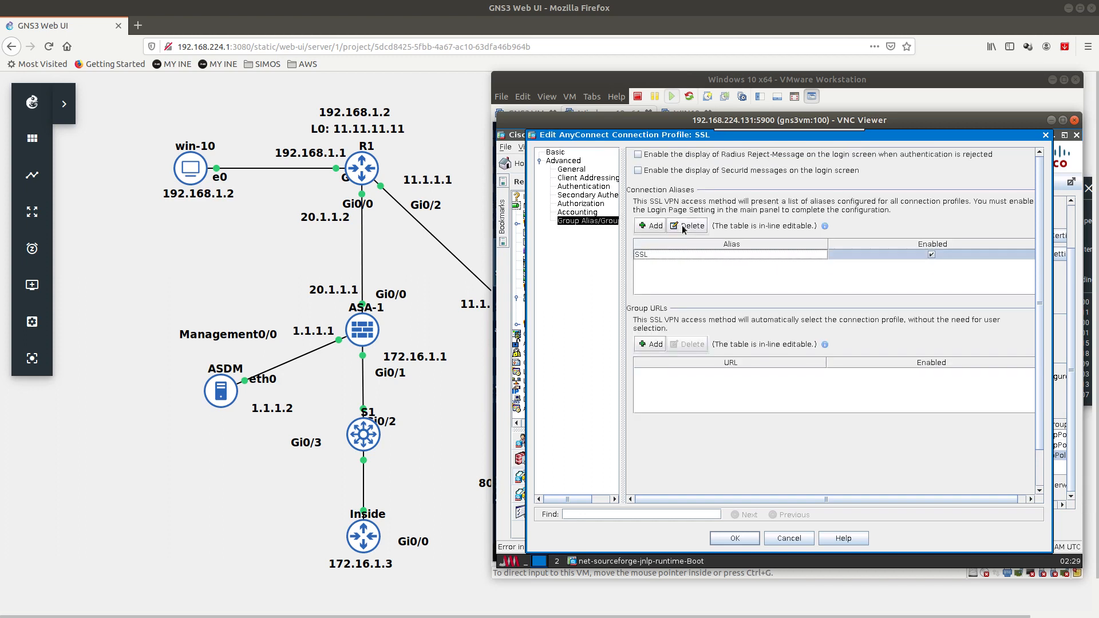
left_click(672, 256)
type("anyconnect")
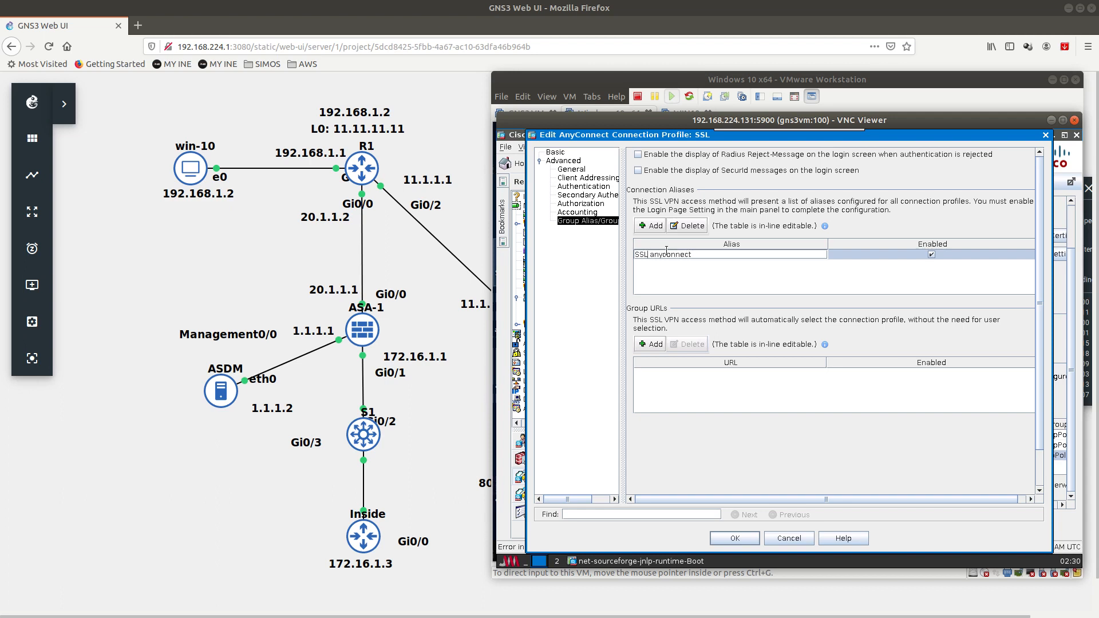
key("BackSpace")
key("BackSpace")
key("BackSpace")
type("A-")
Step: Confirm the profile, apply it to the ASA, and return to the Windows 10 VM
left_click(735, 539)
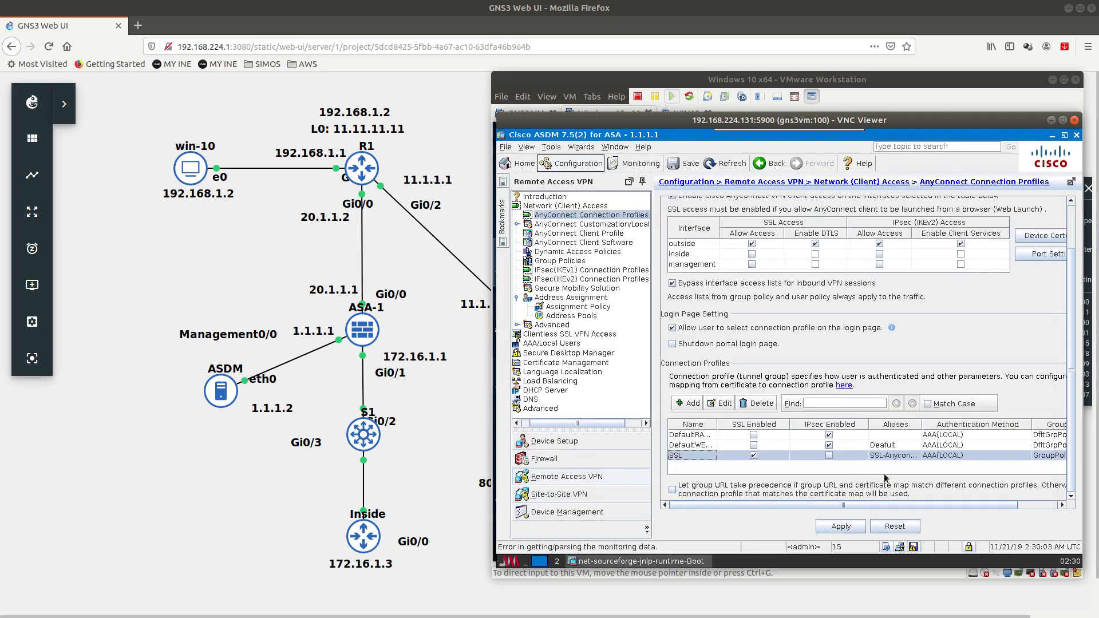
left_click(840, 527)
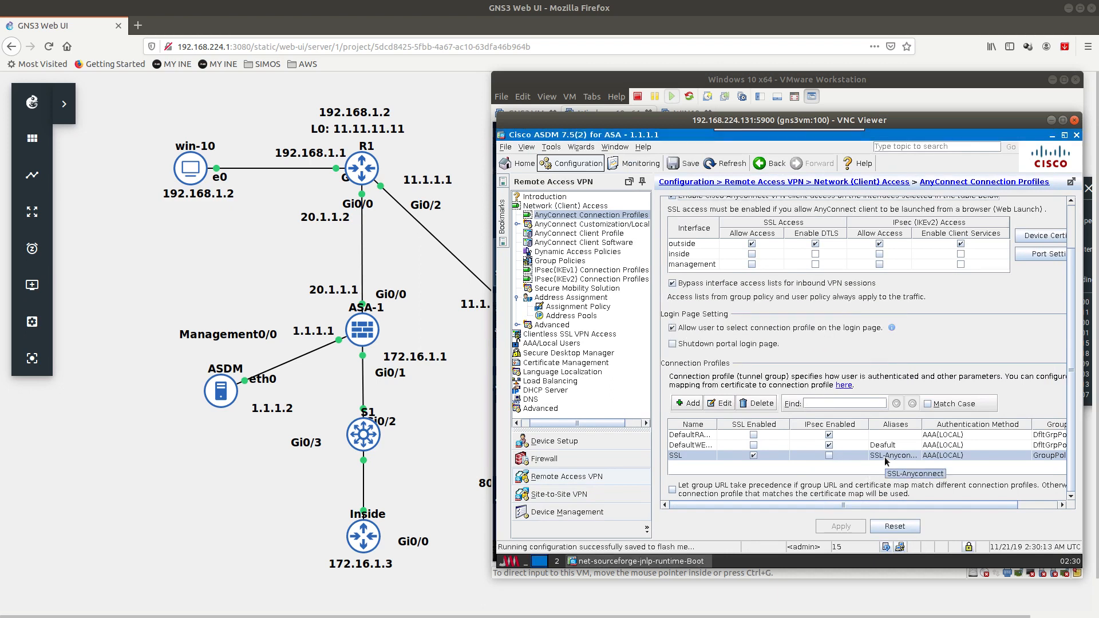
left_click(824, 92)
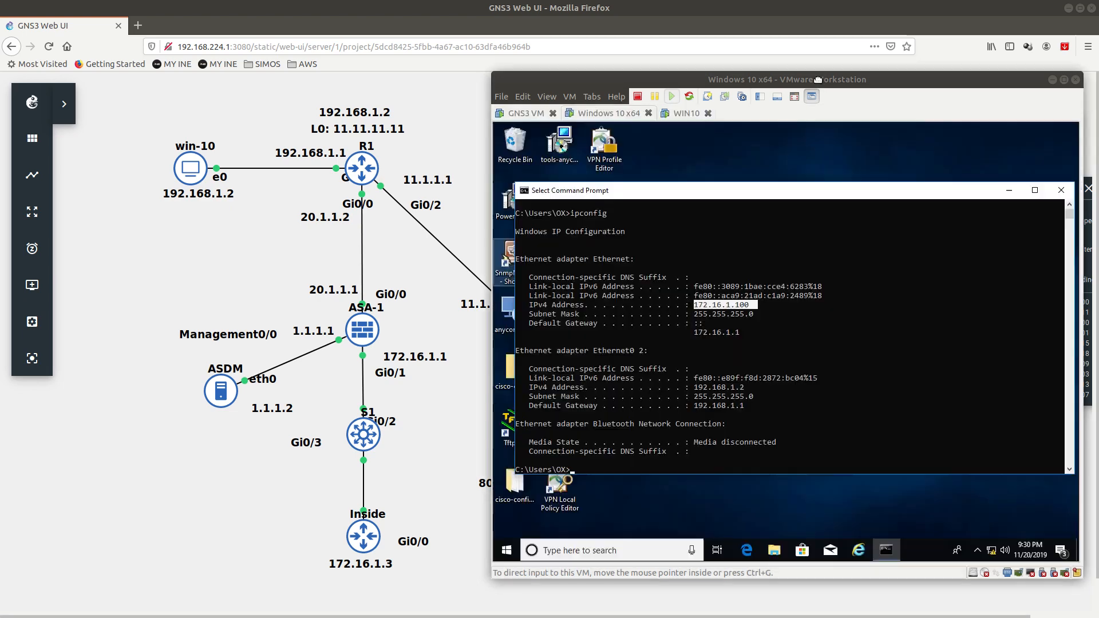
Step: Close Command Prompt and disconnect the current AnyConnect VPN session from the tray menu
left_click(1062, 190)
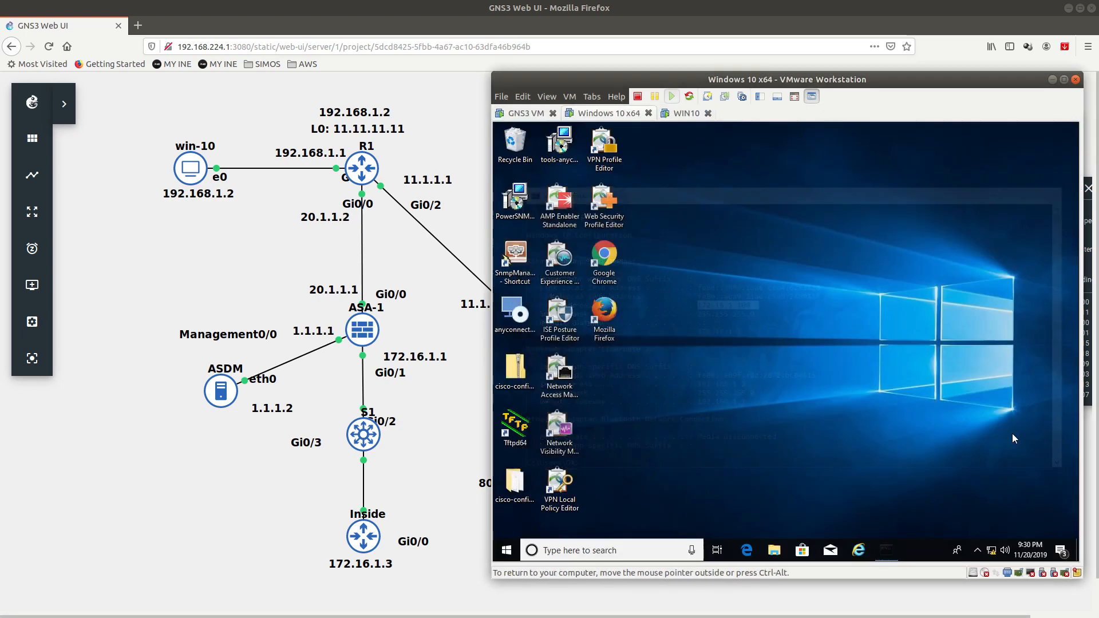
left_click(978, 549)
right_click(978, 528)
left_click(994, 493)
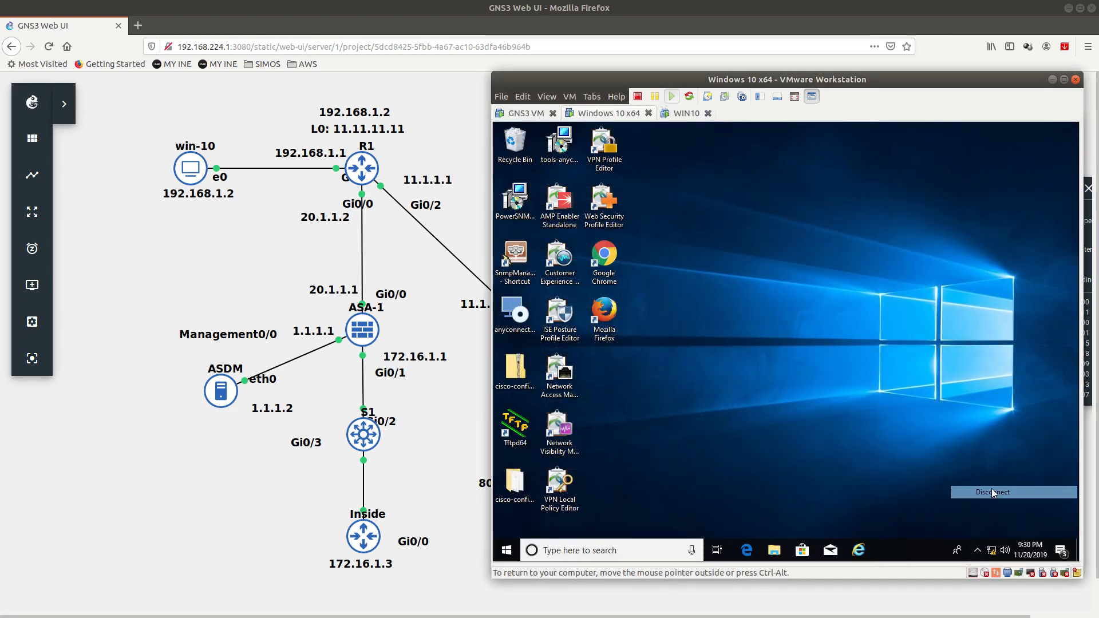
Step: Reconnect AnyConnect to 20.1.1.1 with group SSL-Anyconnect, accepting the certificate and banner, then return to ASDM
left_click(977, 549)
left_click(978, 527)
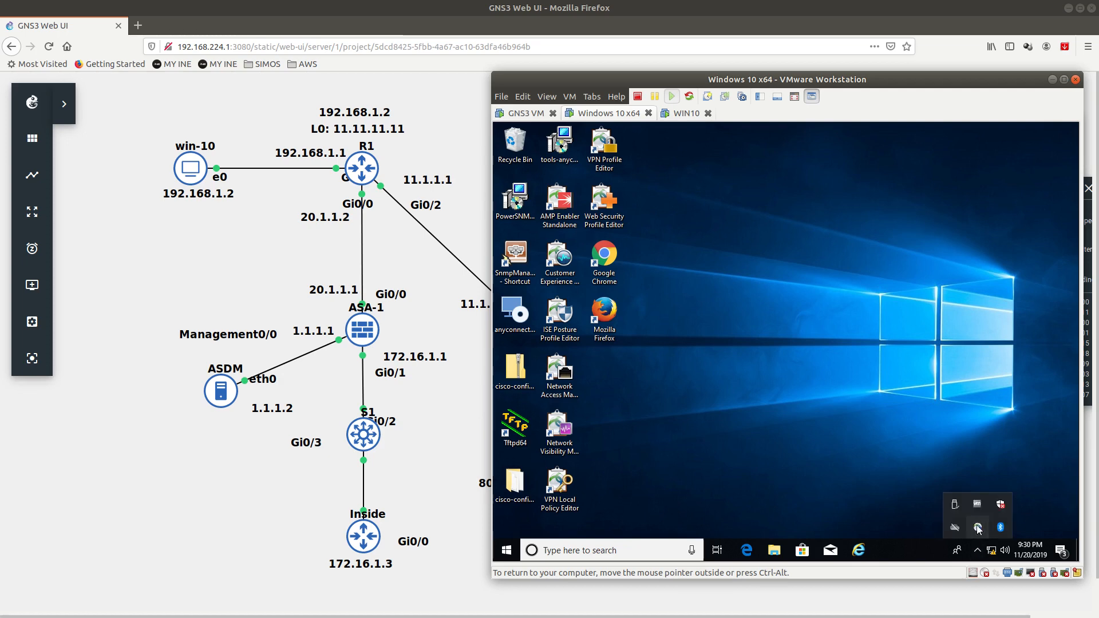
left_click(891, 214)
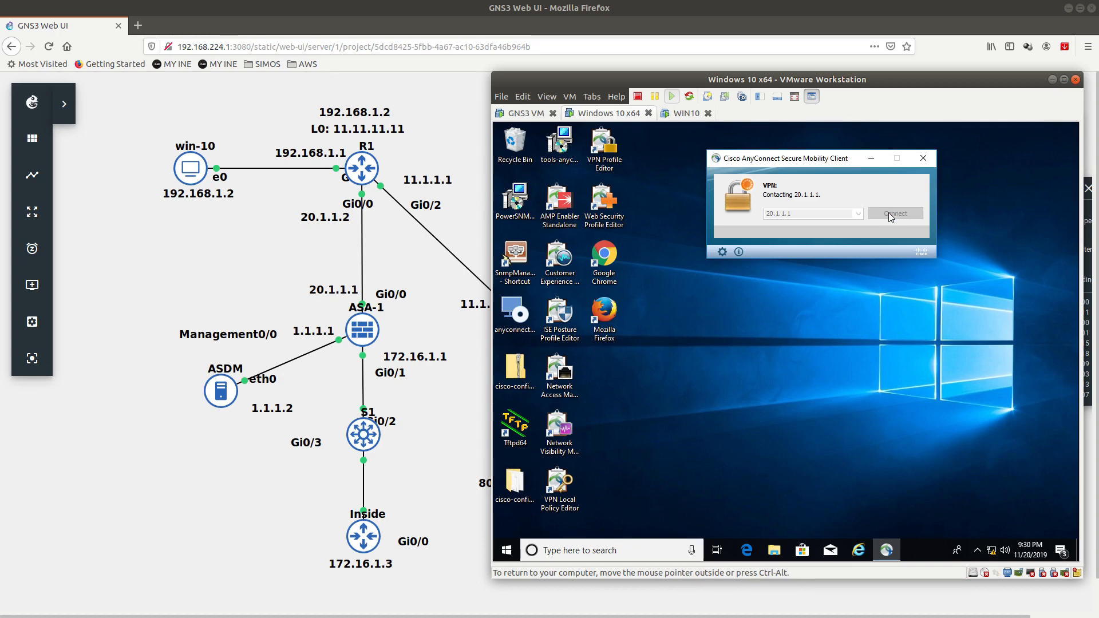
left_click(797, 426)
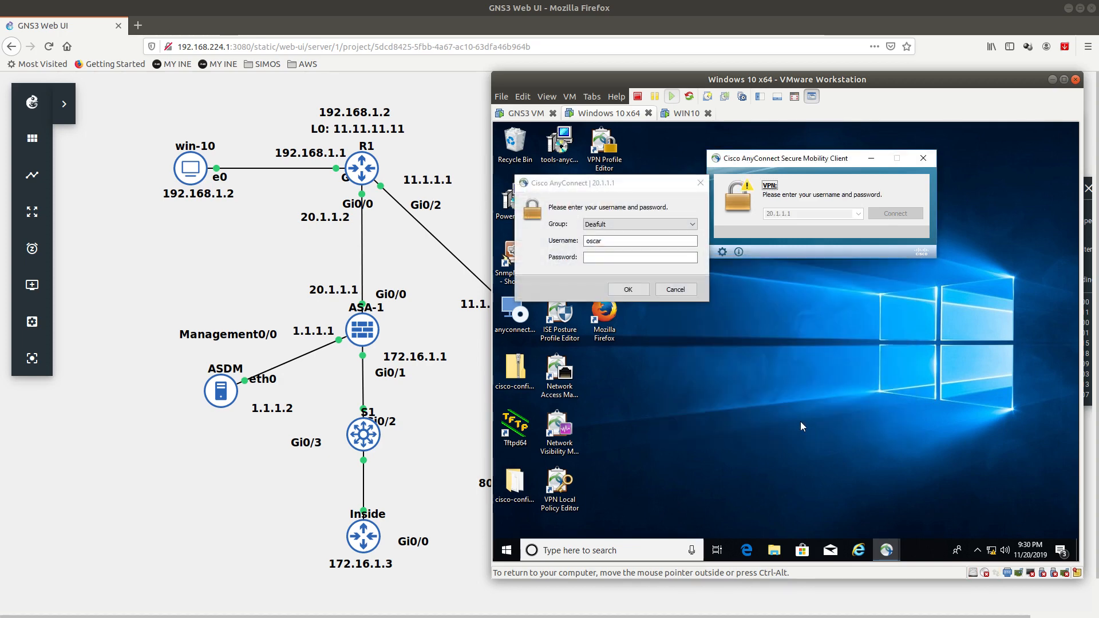
left_click(624, 224)
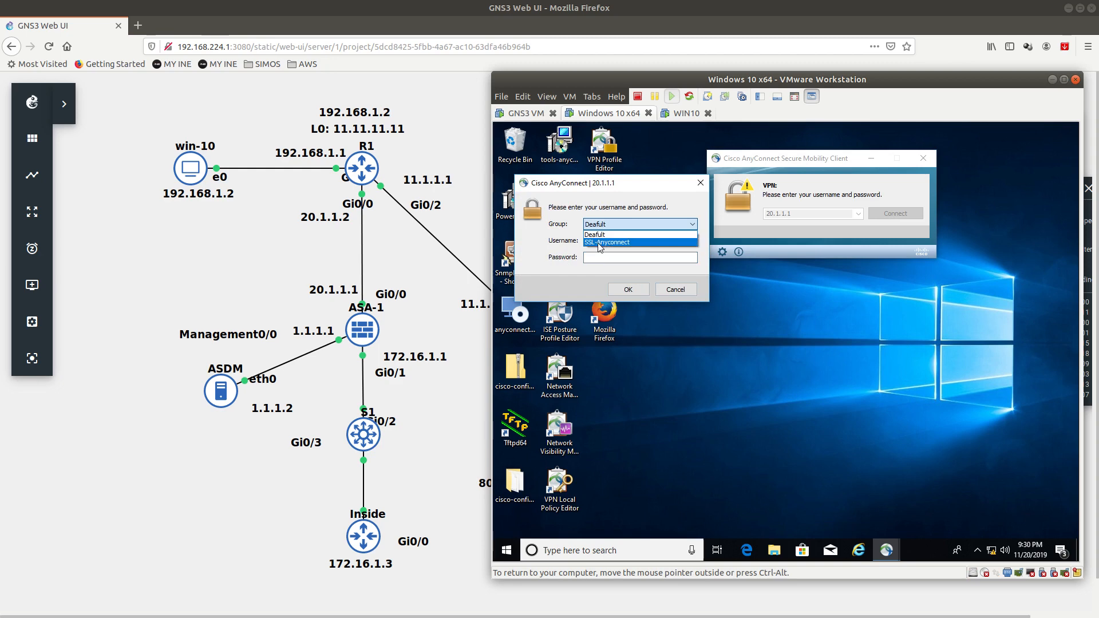
left_click(599, 243)
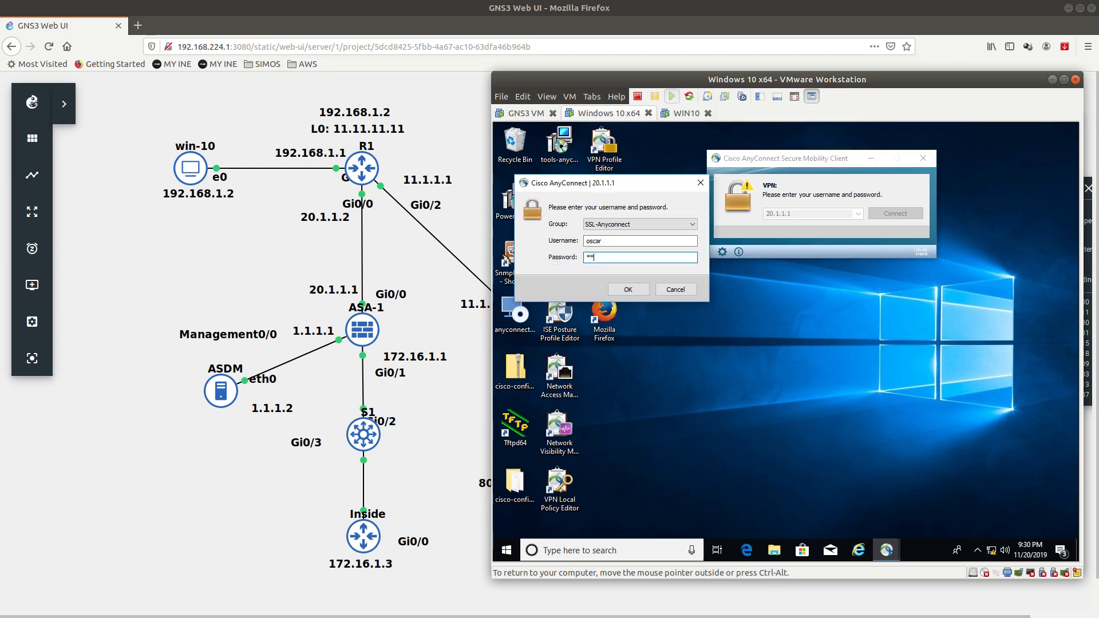
key("Return")
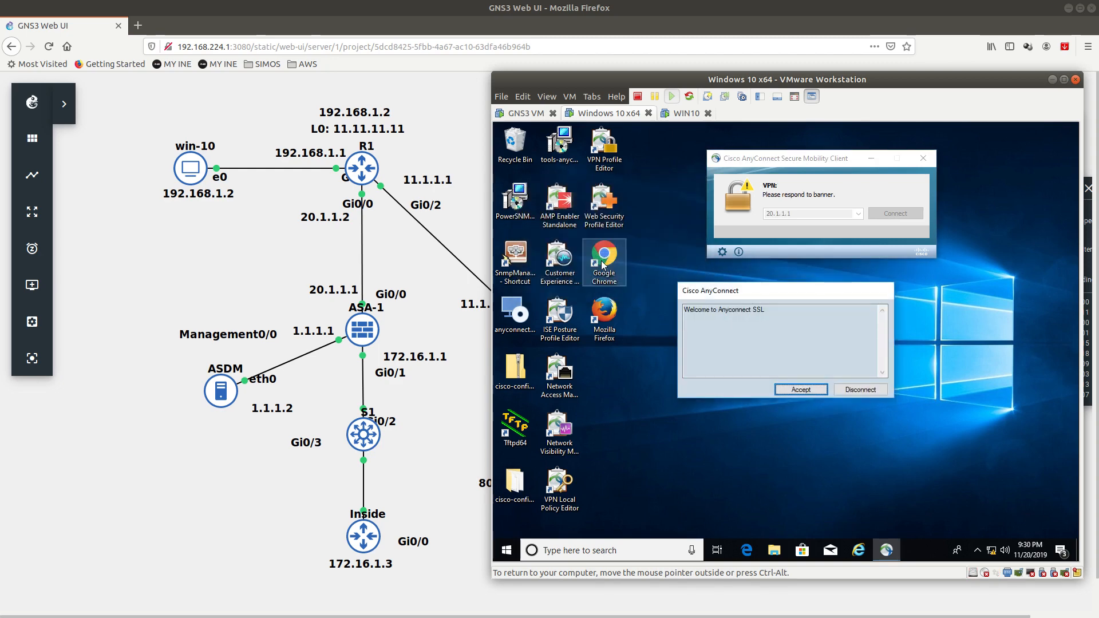
key("Return")
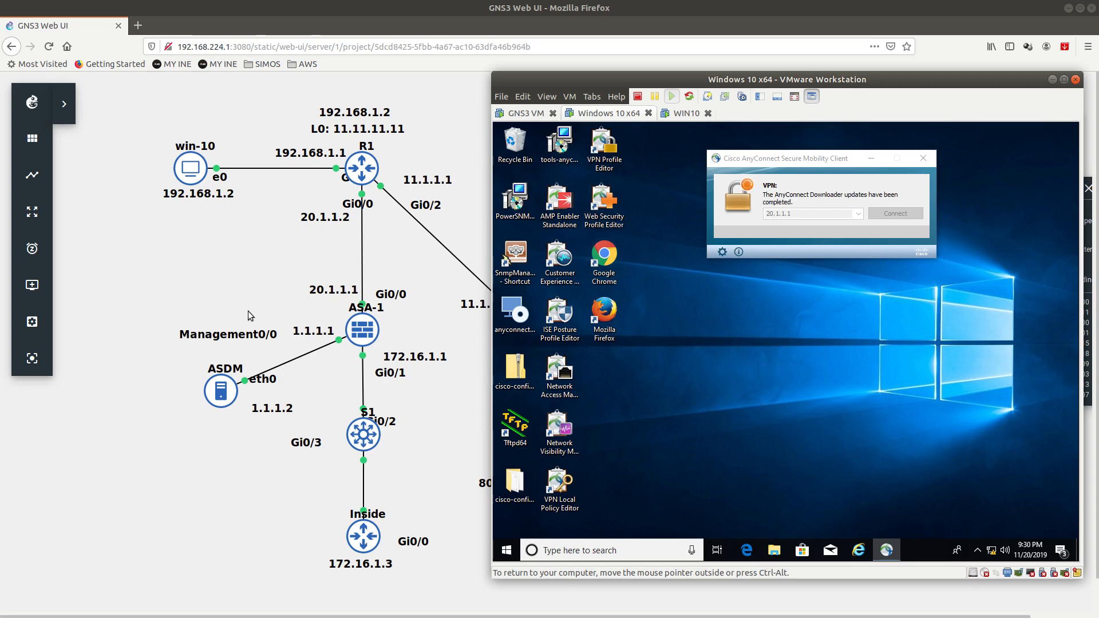
key("alt+Tab")
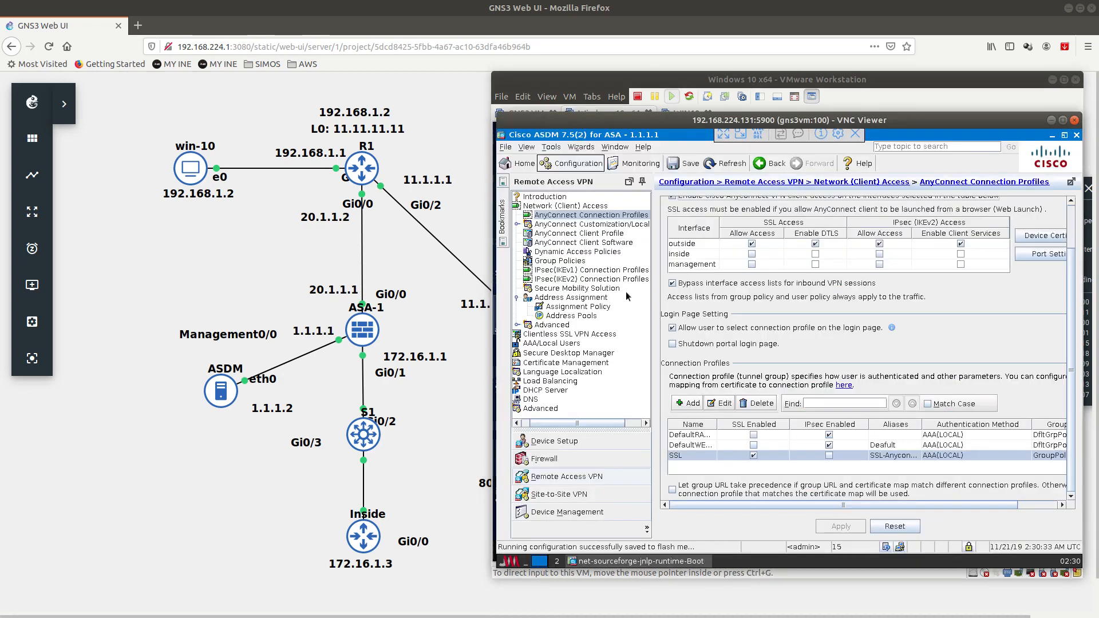
Step: Look over the Group Policies and AnyConnect Connection Profiles pages in ASDM
left_click(557, 216)
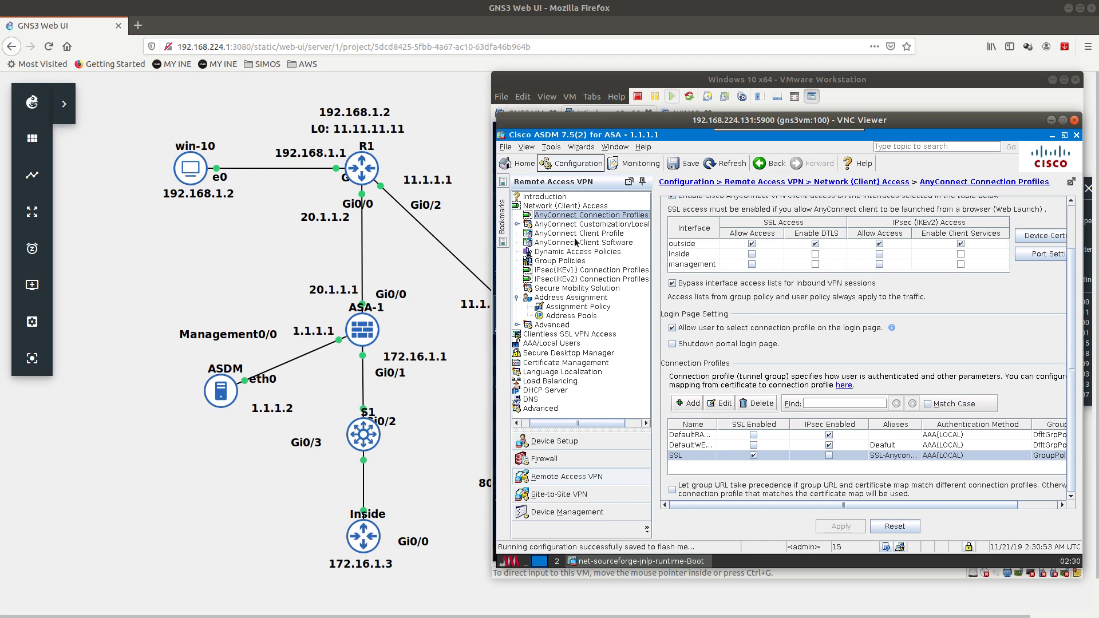
left_click(558, 261)
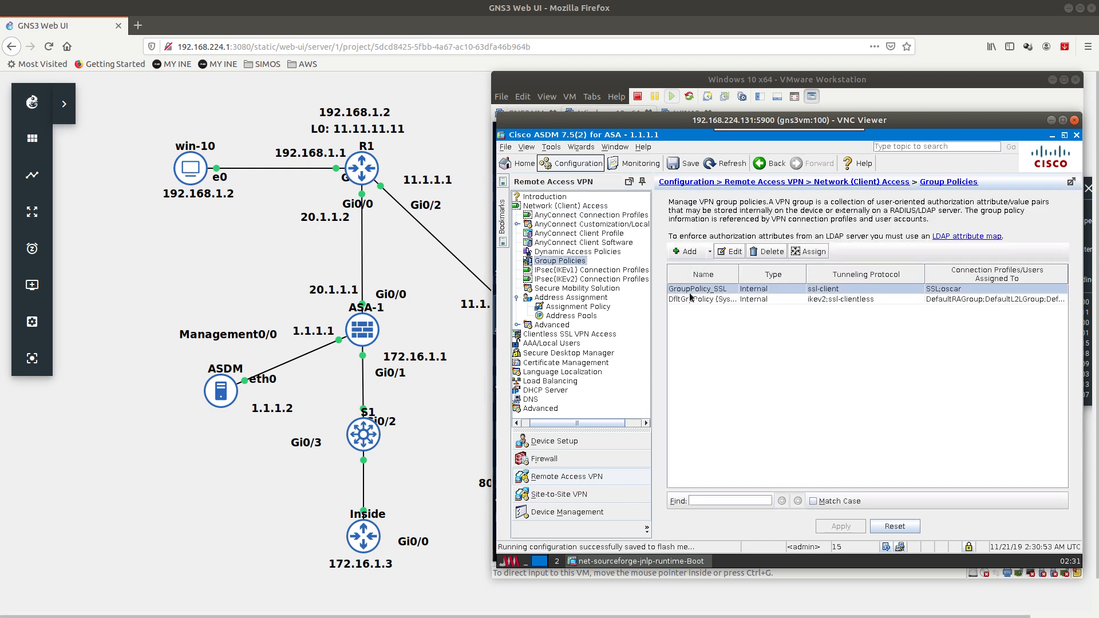
left_click(573, 218)
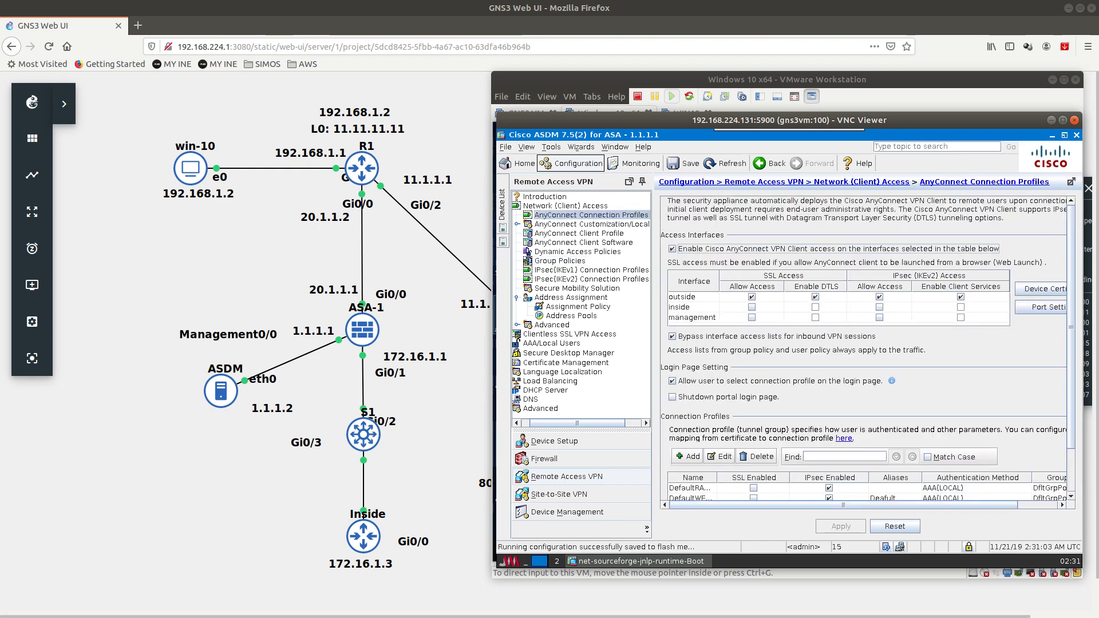
Step: Highlight tunnel group SSL in the ASA session output, then show ASDM's Group Policies list
key("alt+Tab")
left_click_drag(277, 301, 358, 305)
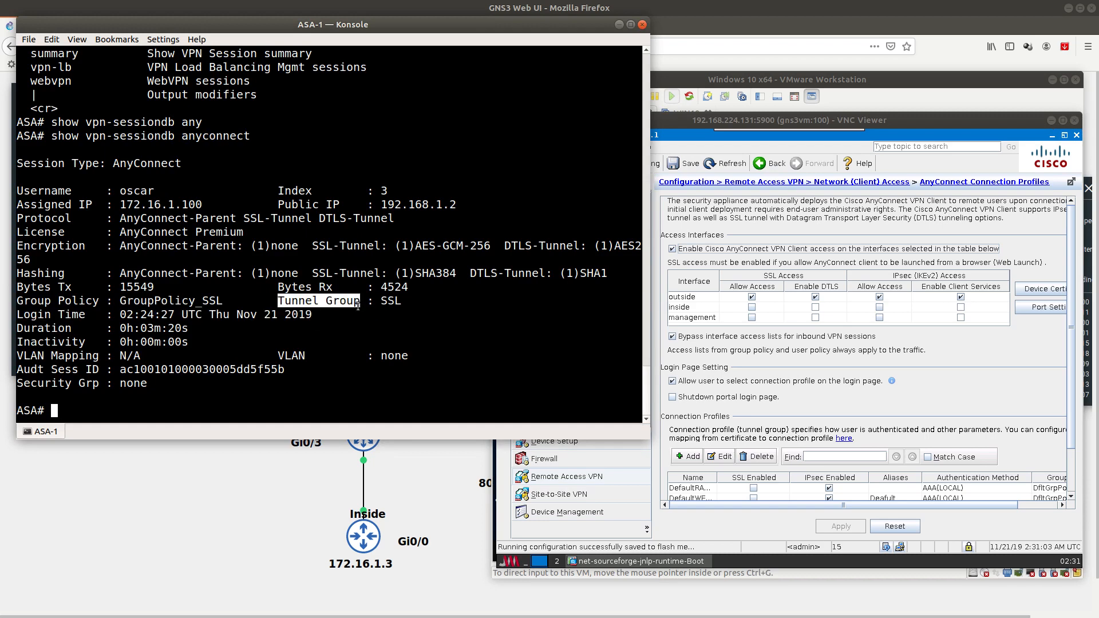
double_click(388, 301)
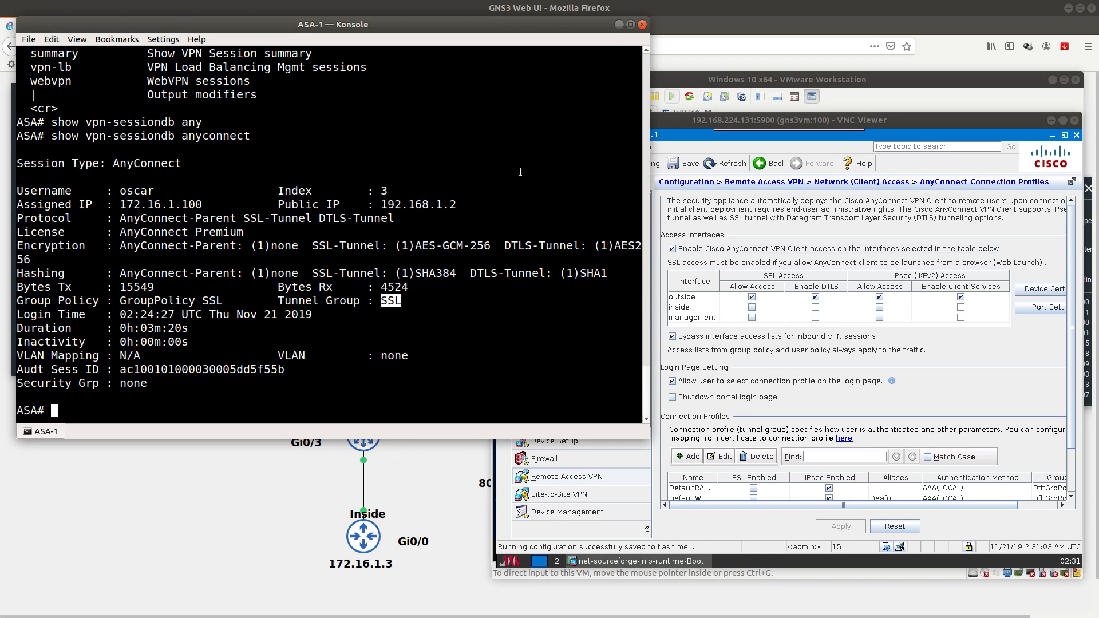
left_click(619, 24)
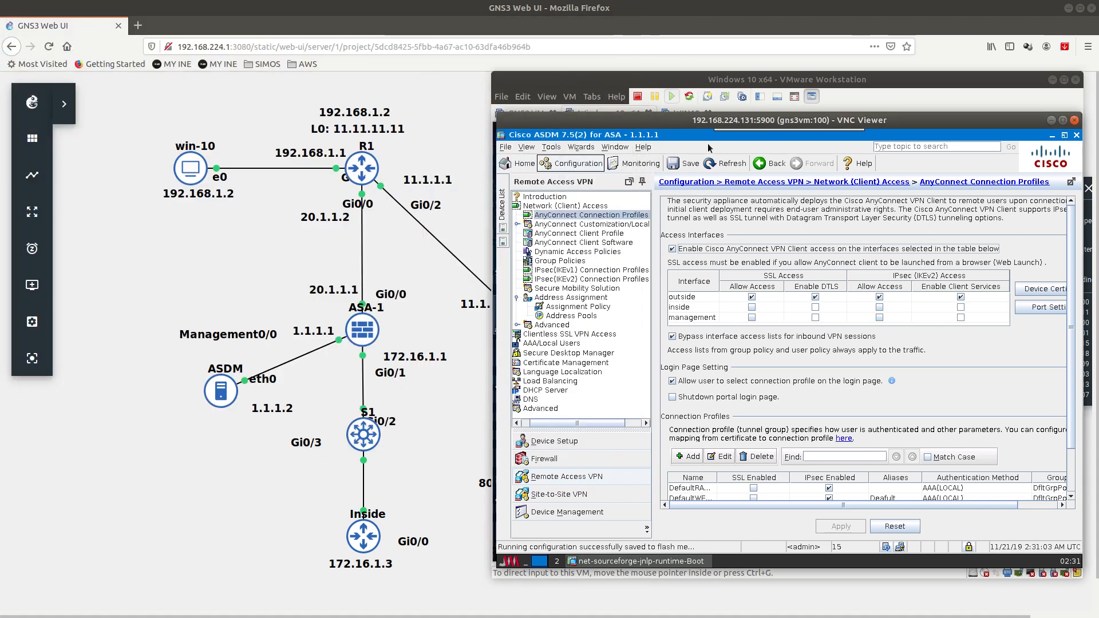
left_click(560, 262)
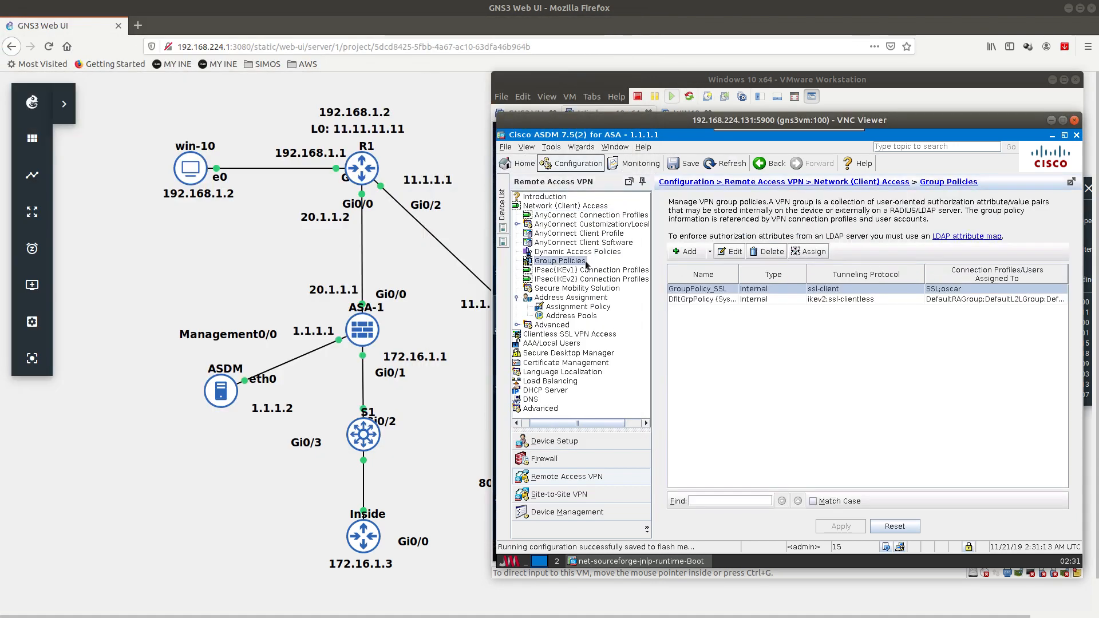
Step: In GroupPolicy_SSL's Split Tunneling, set policy Exclude Network List Below and network list local
double_click(700, 290)
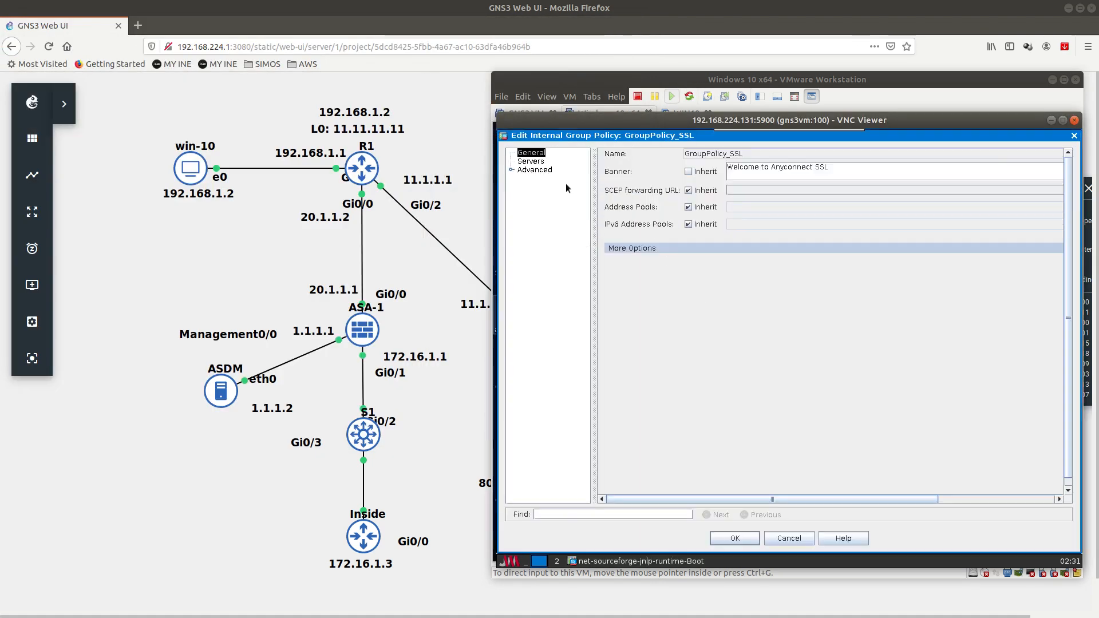
left_click(512, 170)
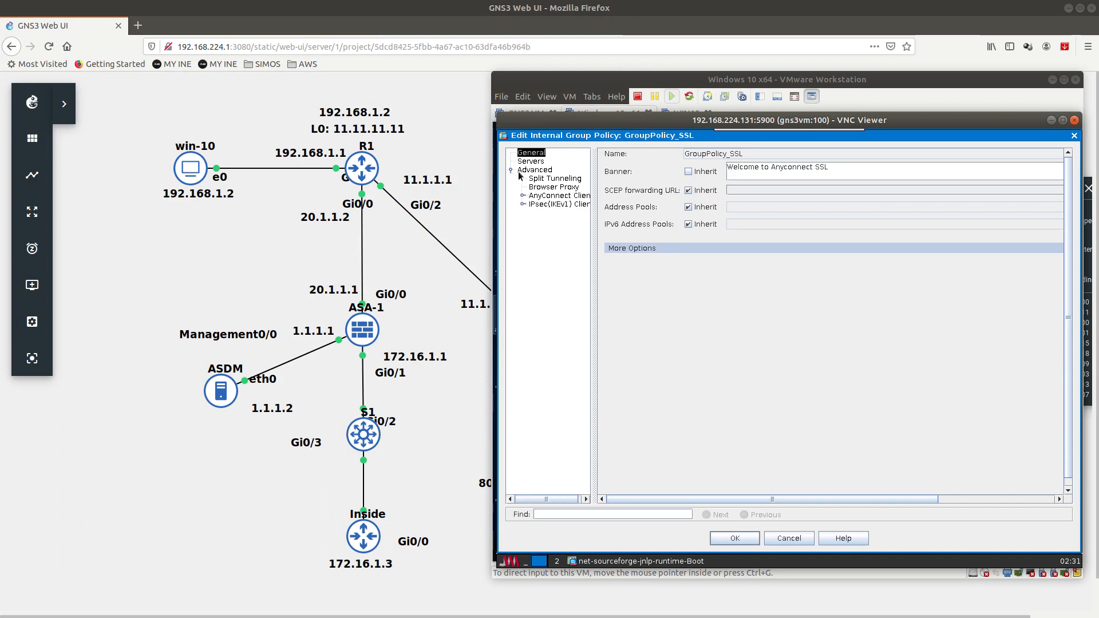
left_click(541, 179)
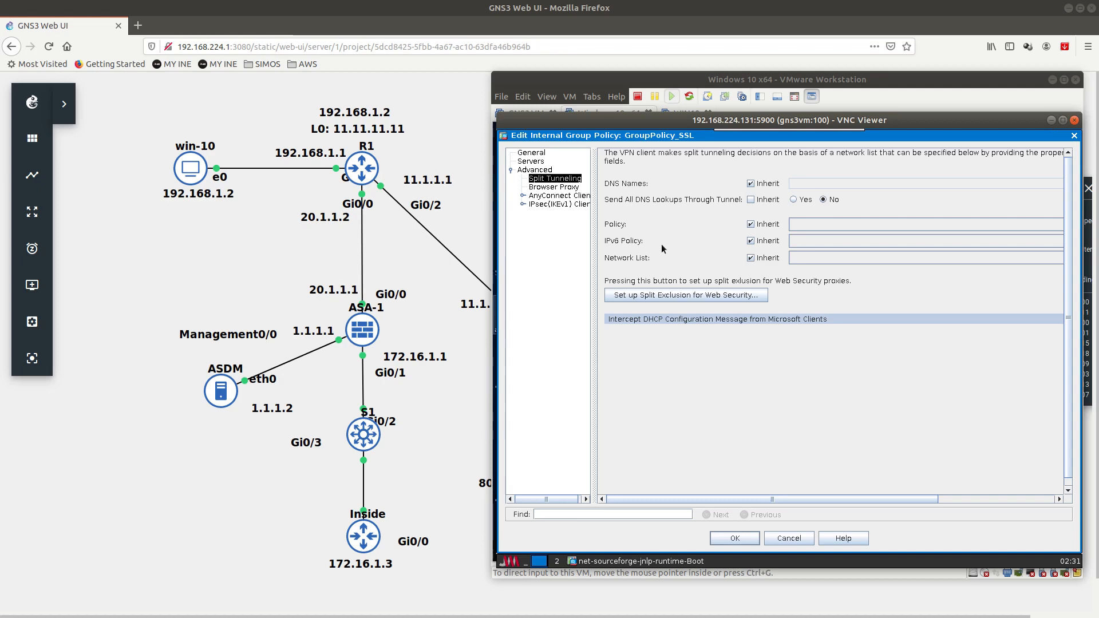
left_click(750, 224)
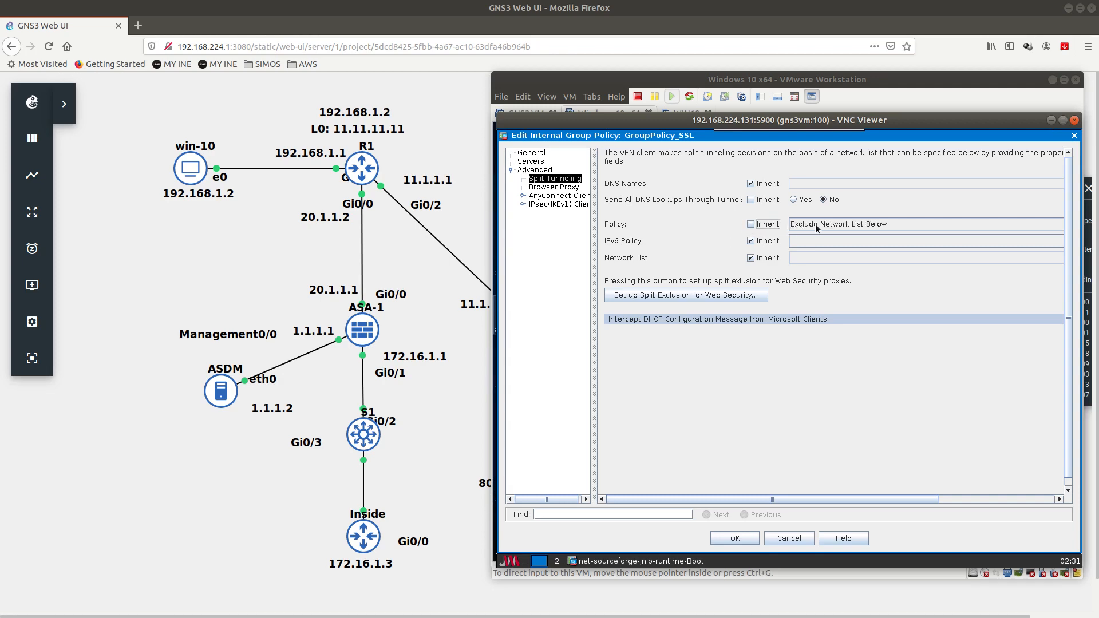
left_click(752, 259)
left_click(793, 261)
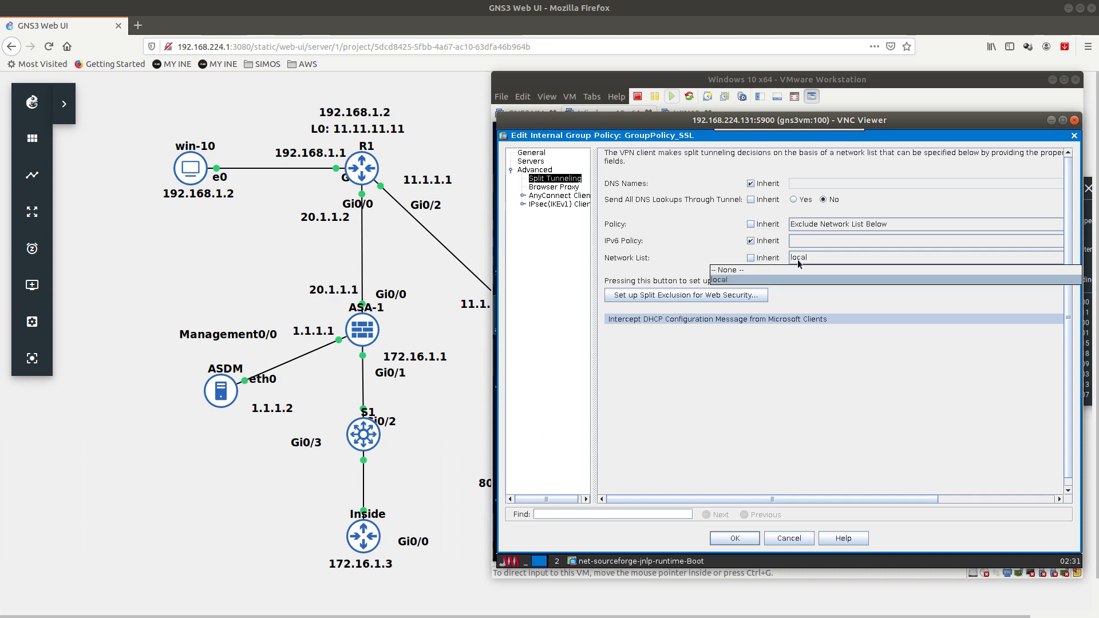
left_click(795, 267)
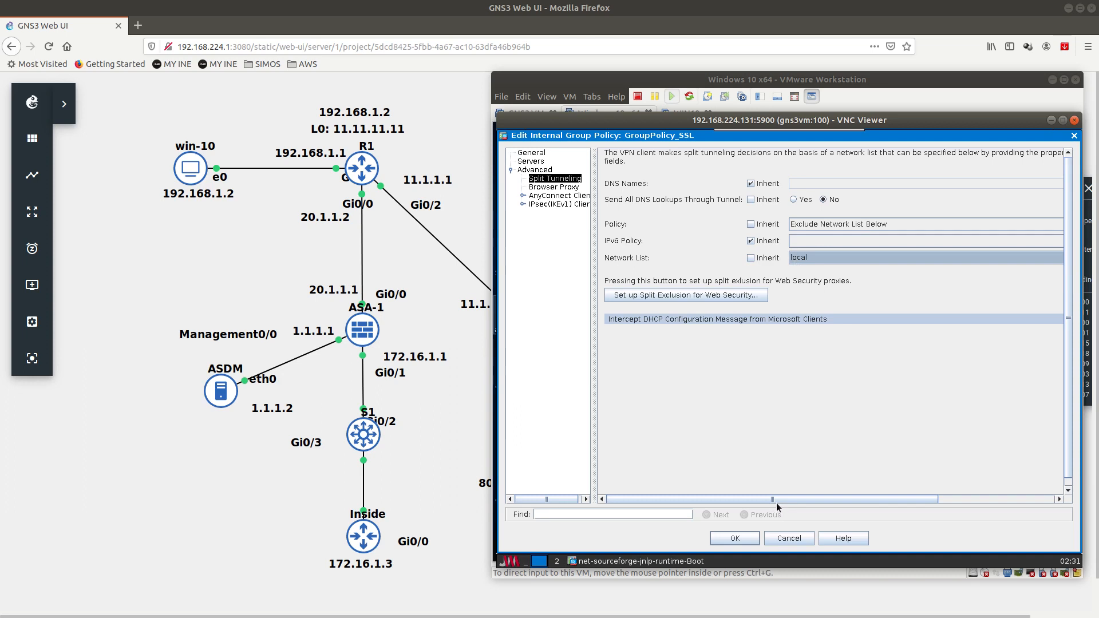
left_click_drag(872, 499, 989, 498)
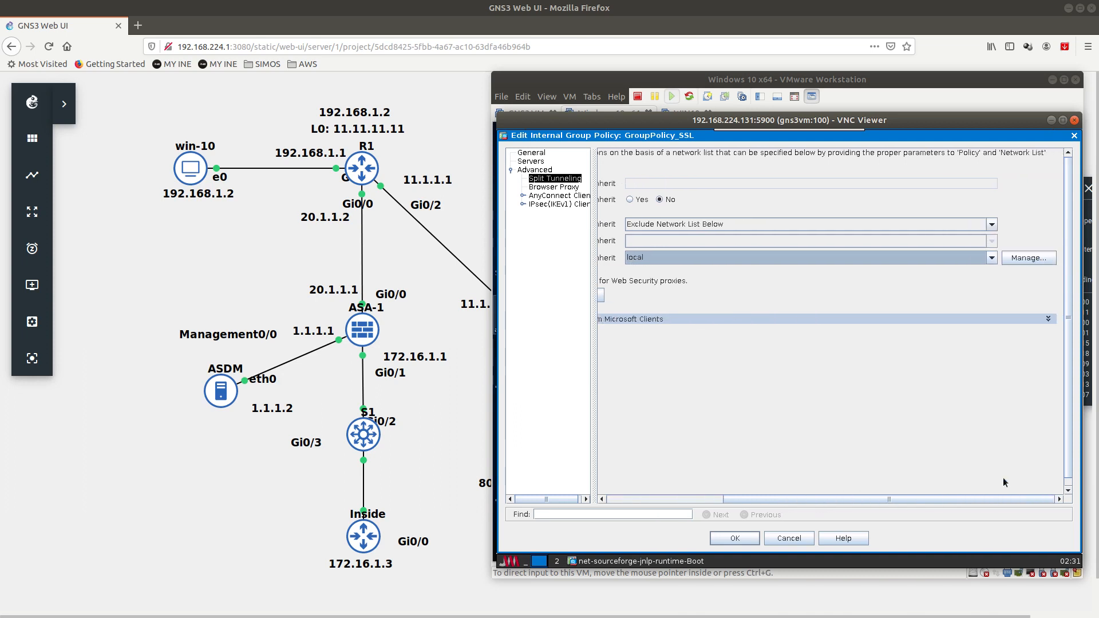
Step: Open the local network list's any4 entry and replace its address with a 172.16 network
left_click(1020, 262)
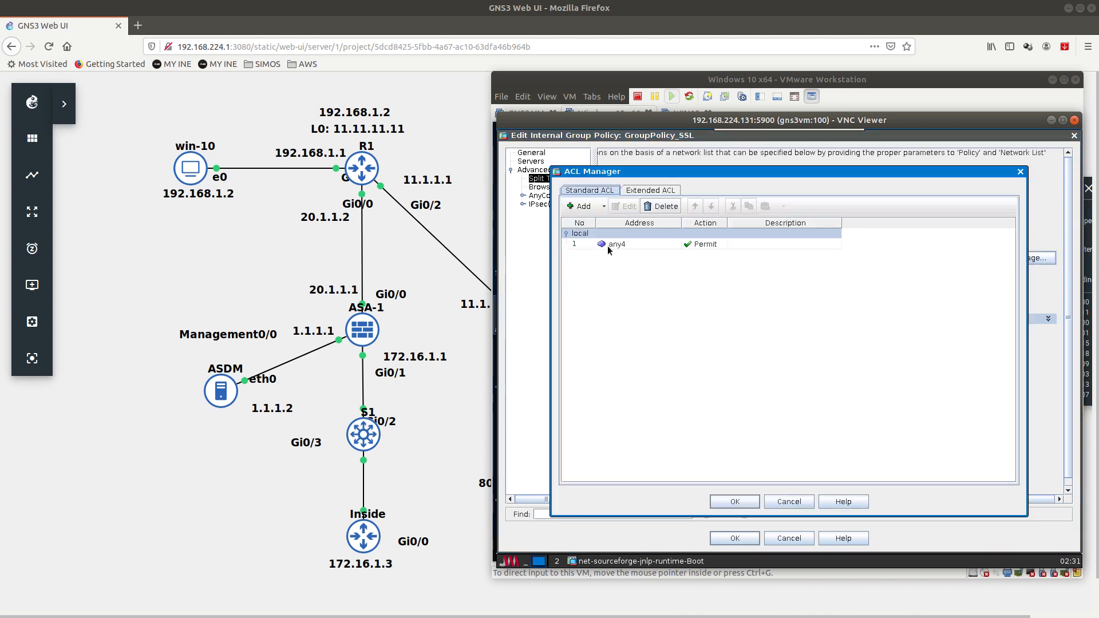
double_click(610, 246)
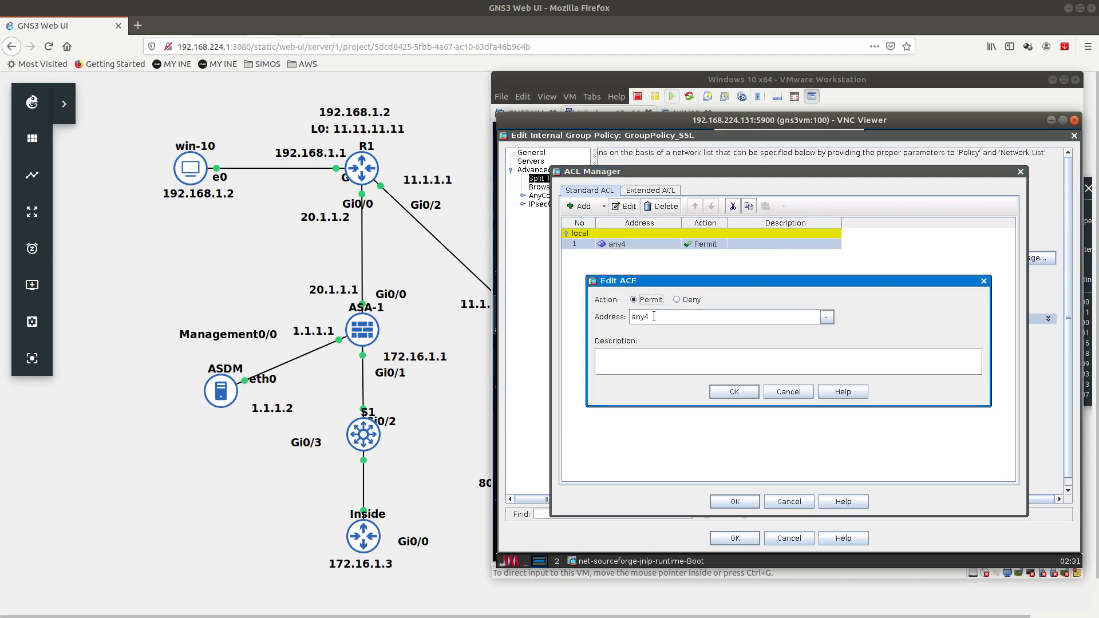
double_click(654, 316)
left_click(714, 315)
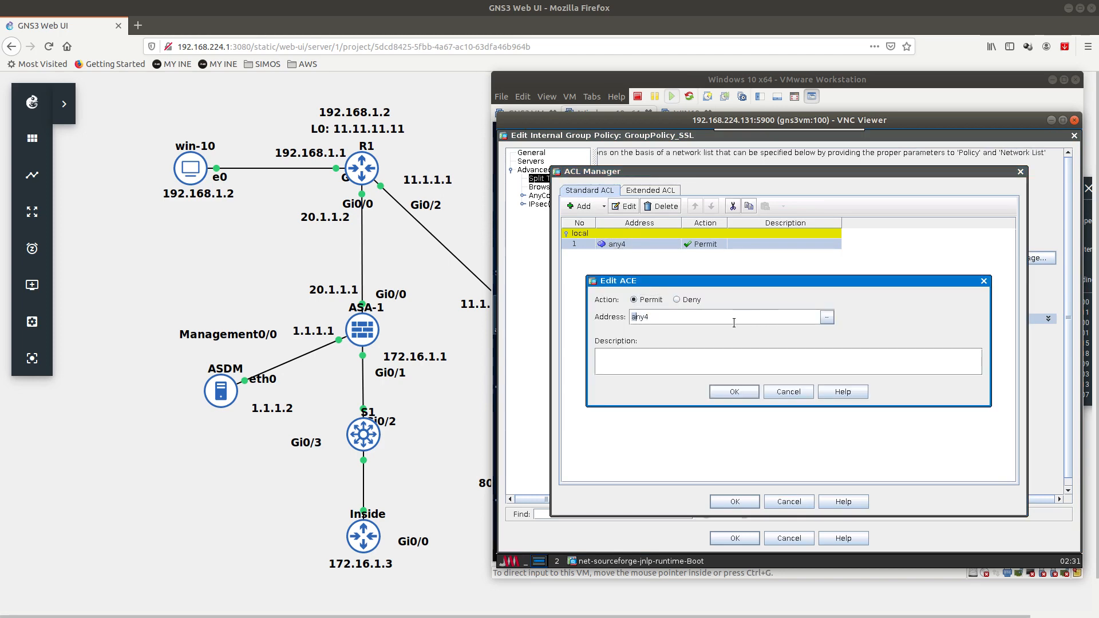
double_click(734, 321)
type("172.16")
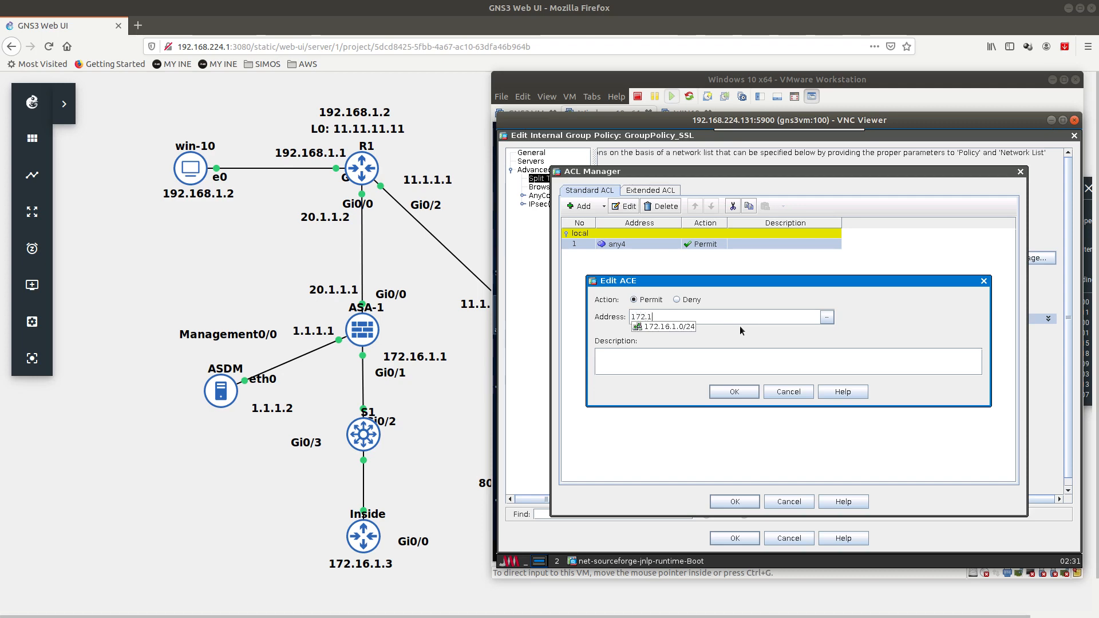
left_click(681, 327)
Step: Make the entry Deny 172.16.1.3 with description 'Deny traffic to inside router'
left_click(678, 300)
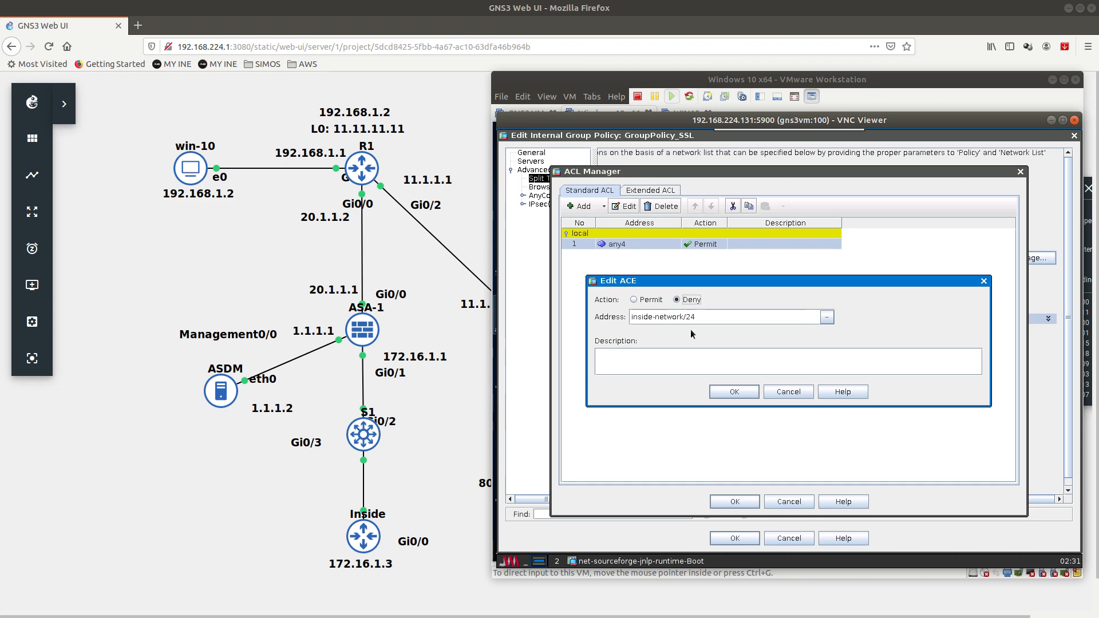
left_click(670, 369)
type("Deny traffic to inside")
type("router")
triple_click(682, 318)
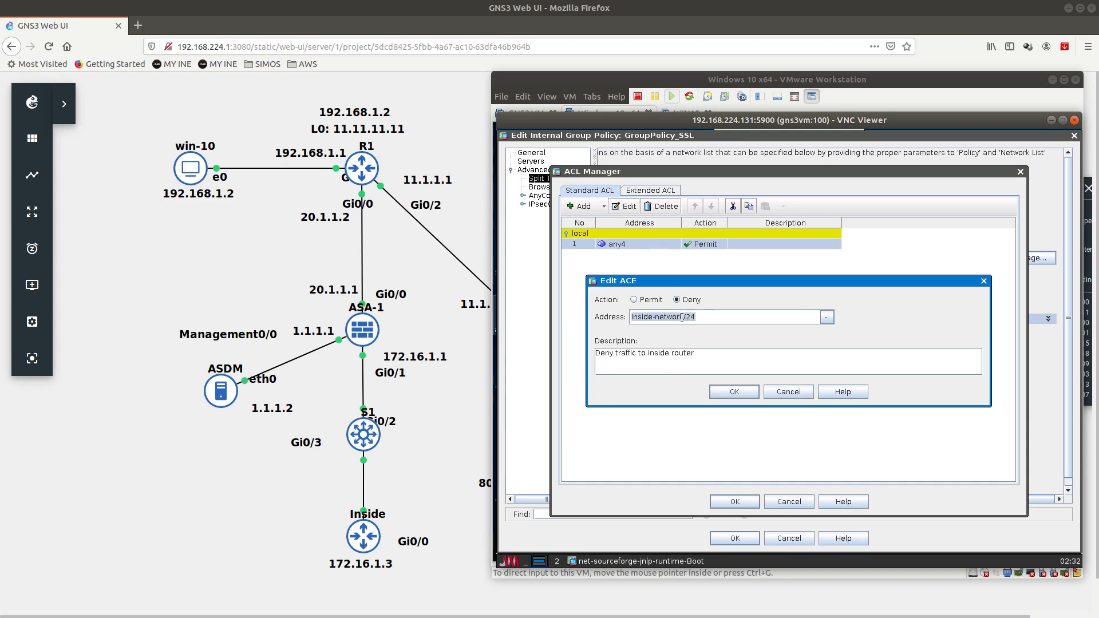
type("172.16.1.3")
left_click(723, 392)
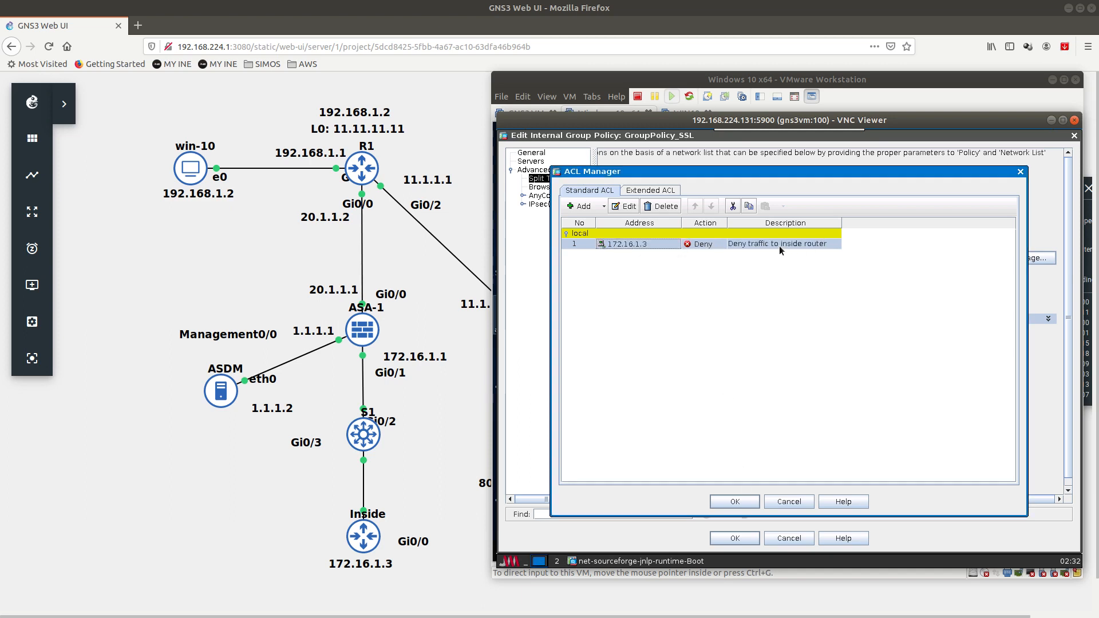
Step: Close the list and group policy editors, apply to the ASA, and save to flash
left_click(739, 501)
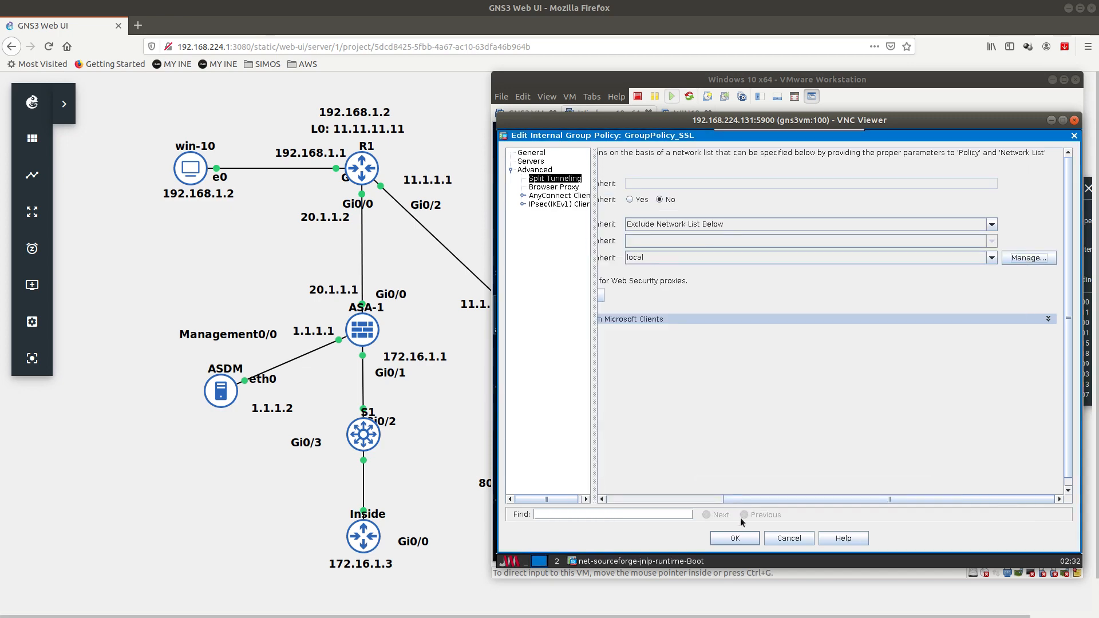
left_click(735, 538)
left_click(830, 527)
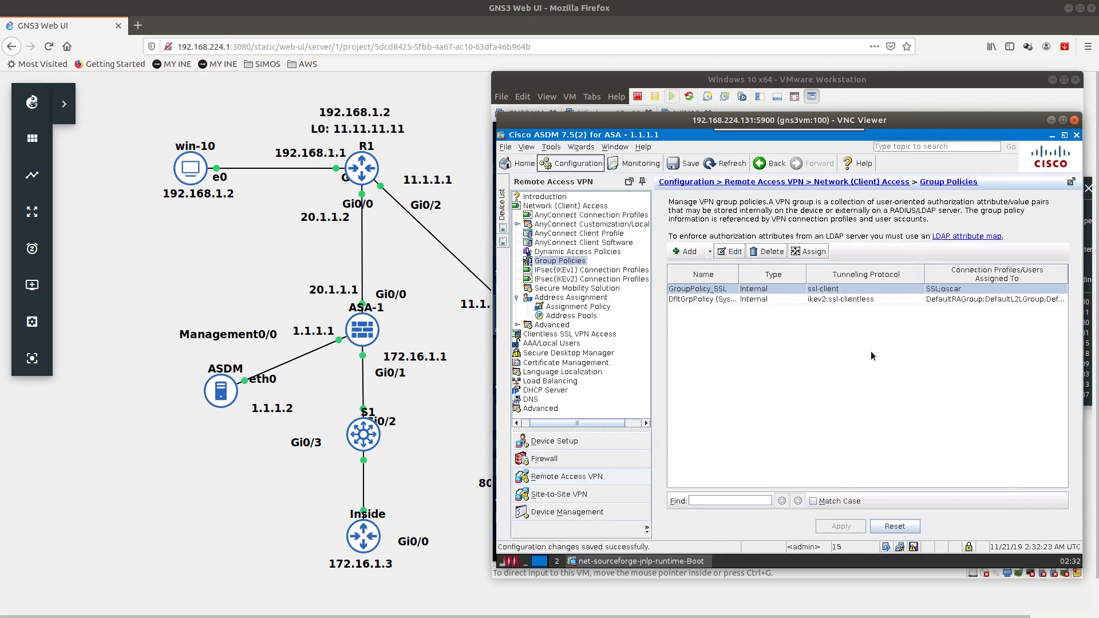
left_click(913, 547)
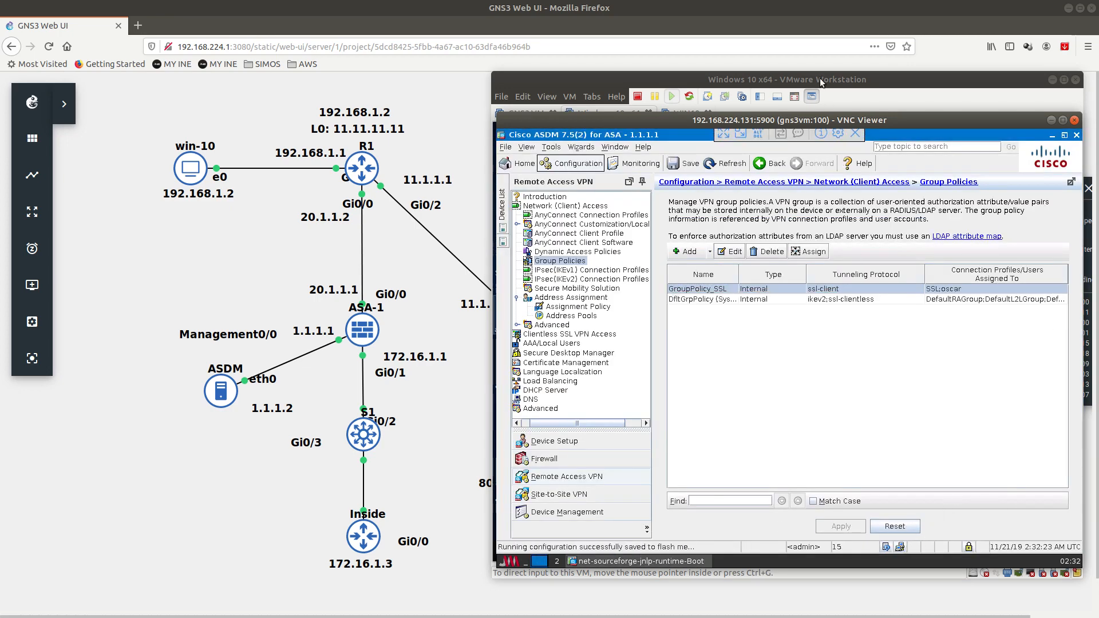
Step: Bring the Windows 10 VM forward and open its Start menu
left_click(821, 79)
left_click(755, 245)
left_click(507, 550)
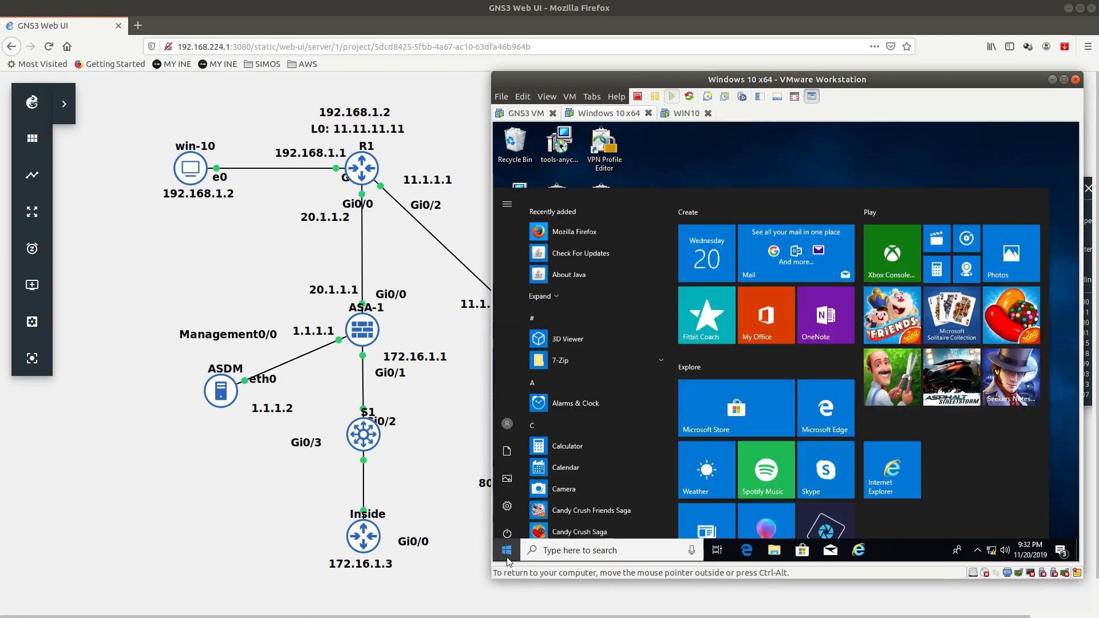
Step: Open Command Prompt and ping 172.16.1.3, stopping it with Ctrl+C
type("cm")
key("Return")
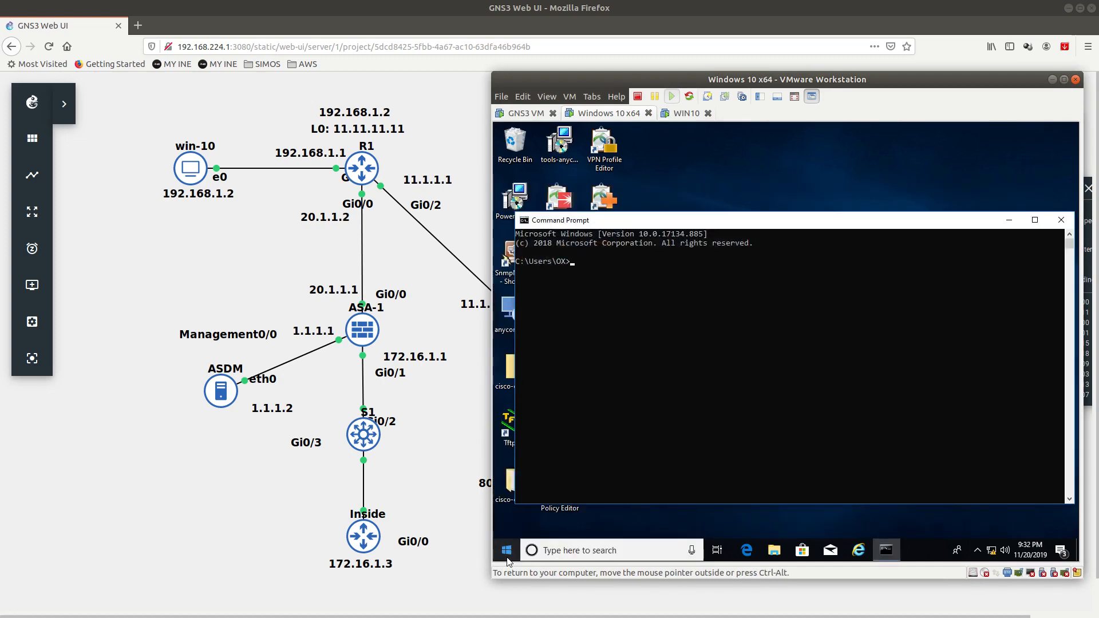
type("ping 172.")
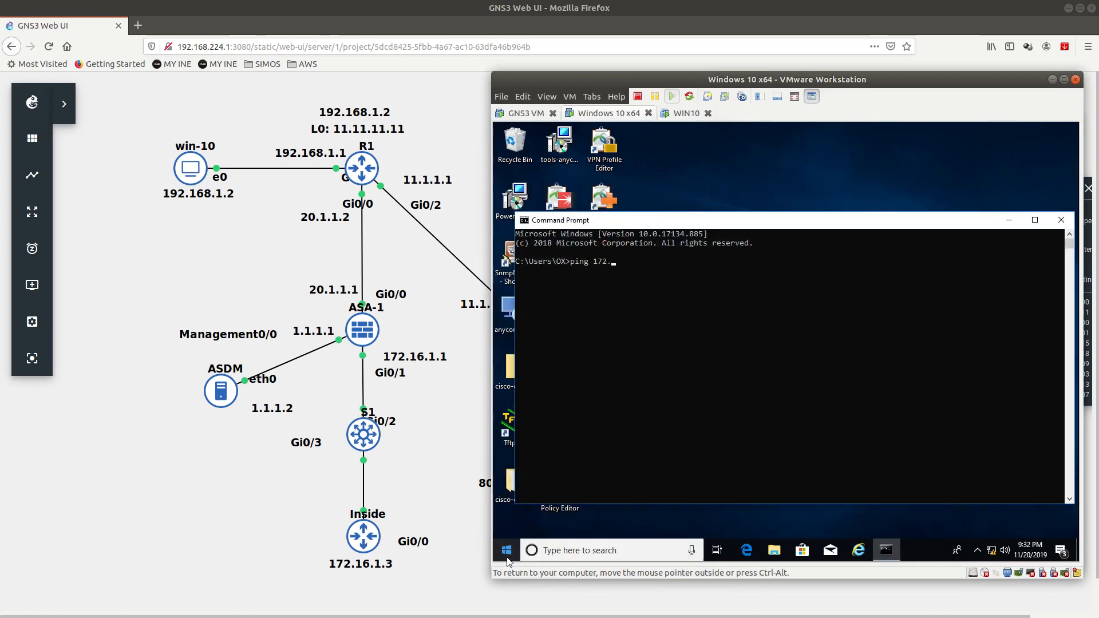
type("16.1.3")
key("Return")
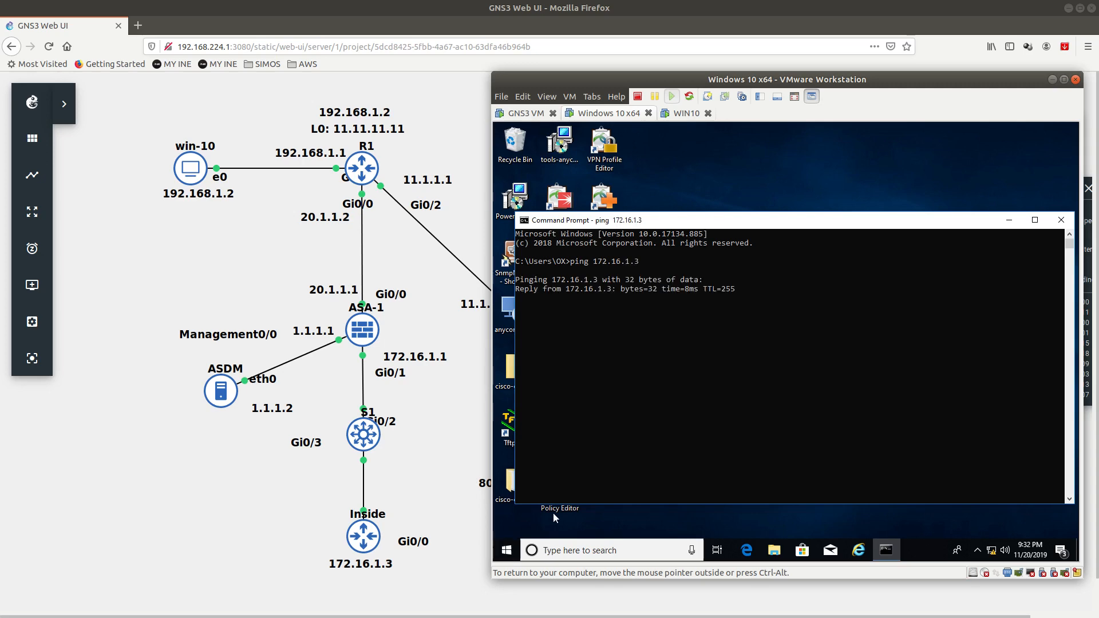
key("ctrl+c")
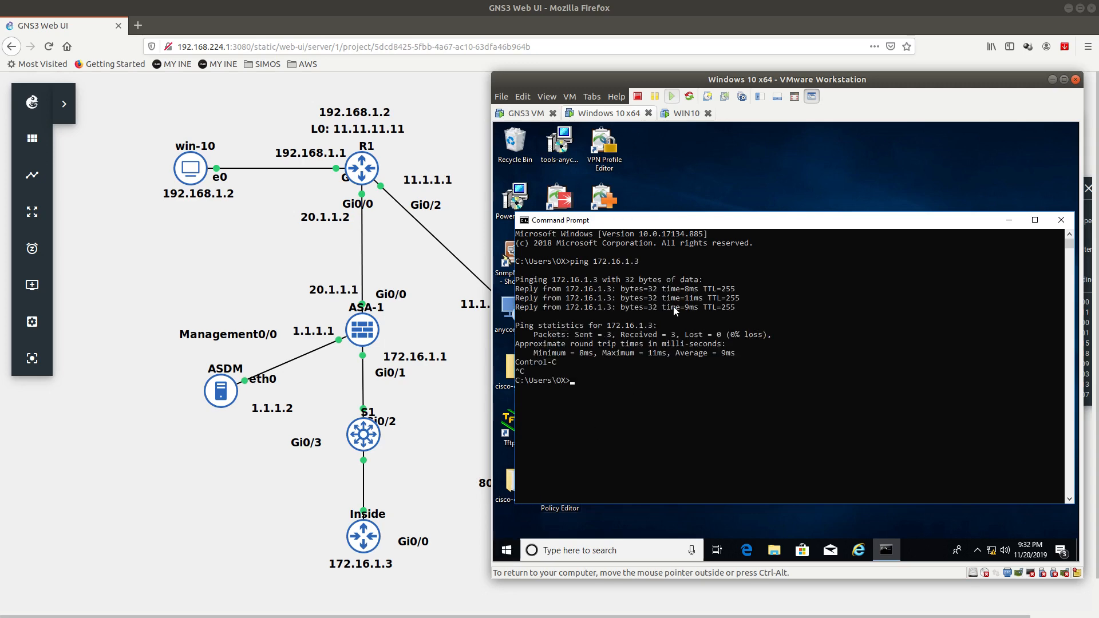
Step: Disconnect and reconnect AnyConnect to 20.1.1.1, entering the password and accepting certificate and banner
left_click(980, 554)
right_click(979, 531)
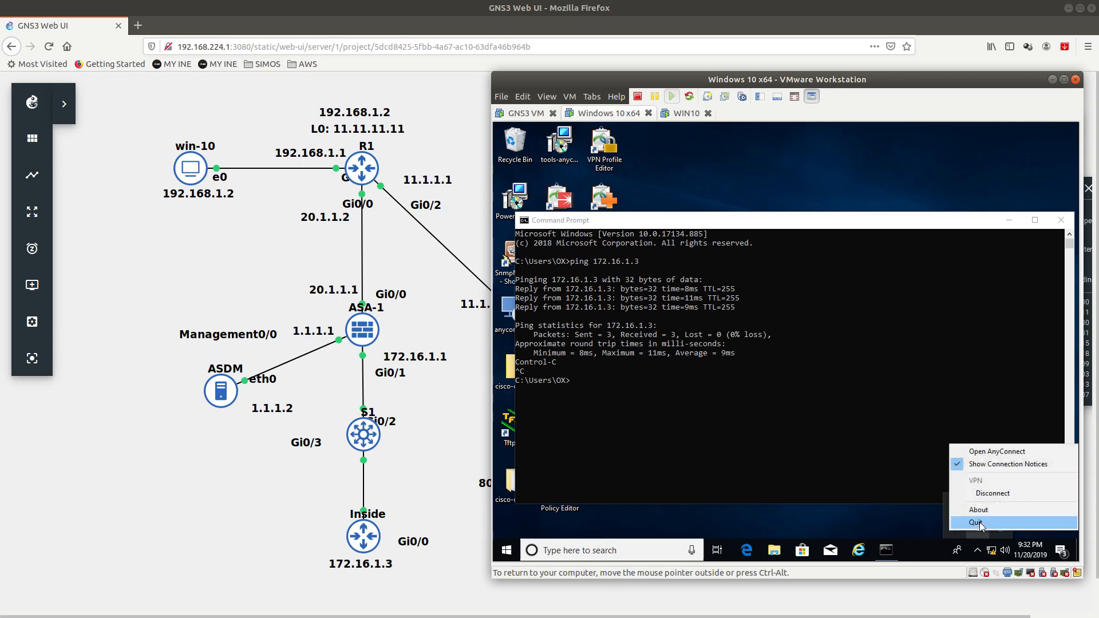
left_click(982, 497)
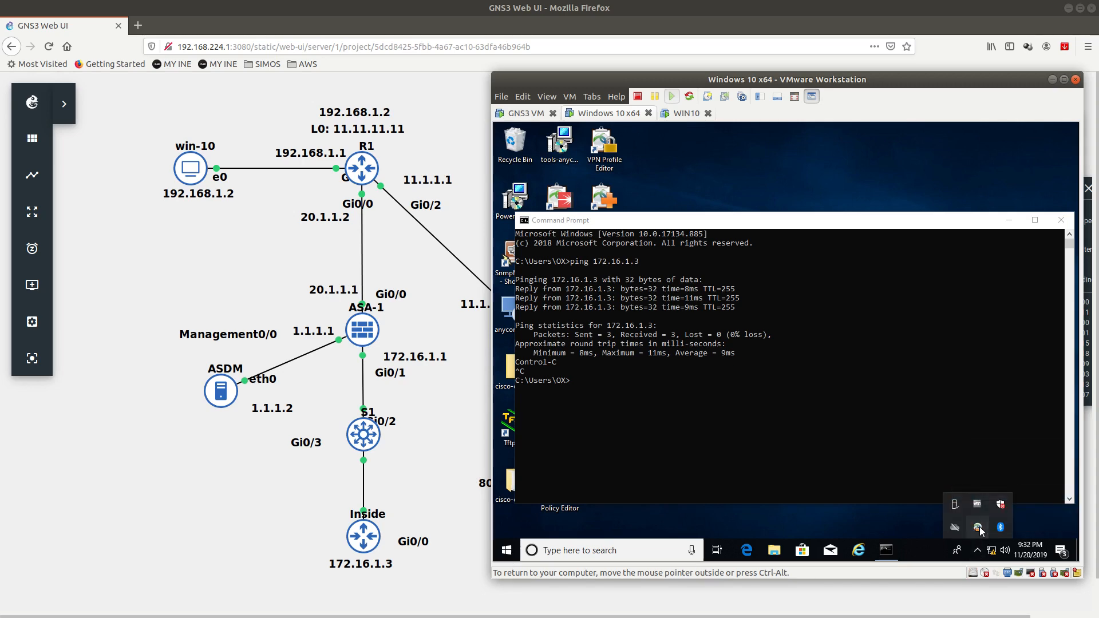
left_click(979, 529)
left_click(881, 215)
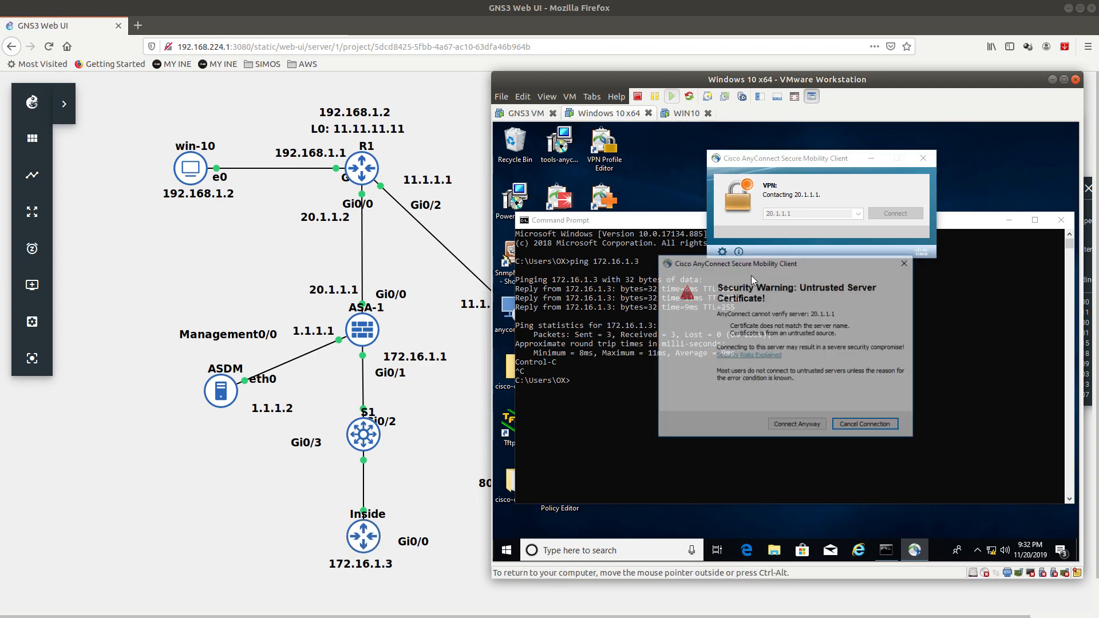
left_click(801, 423)
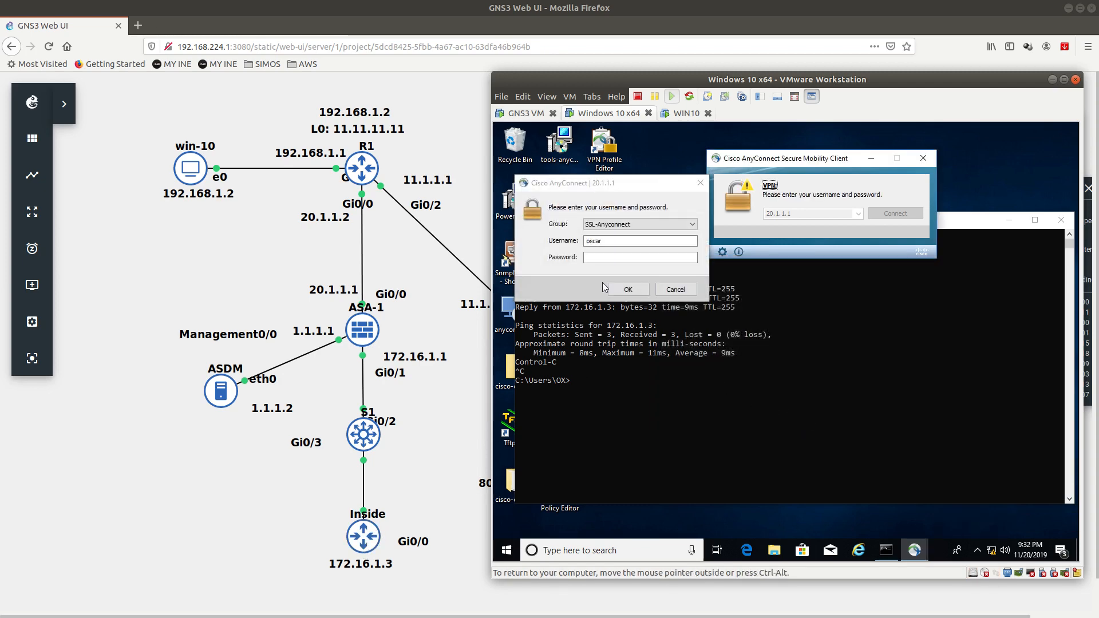
left_click(610, 263)
type("*")
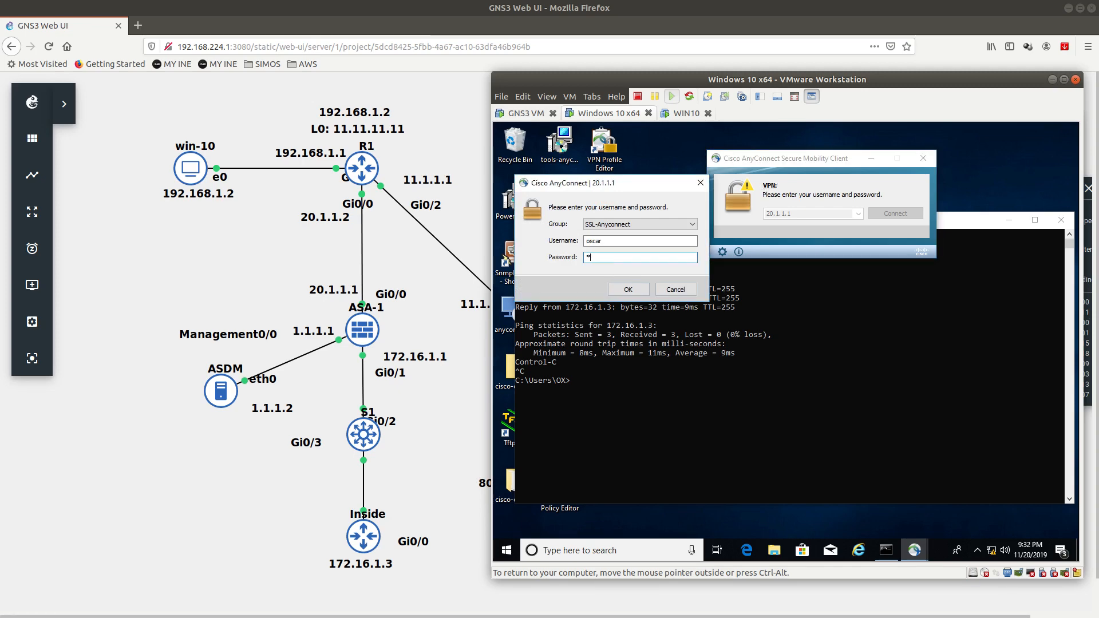
type("****")
key("Return")
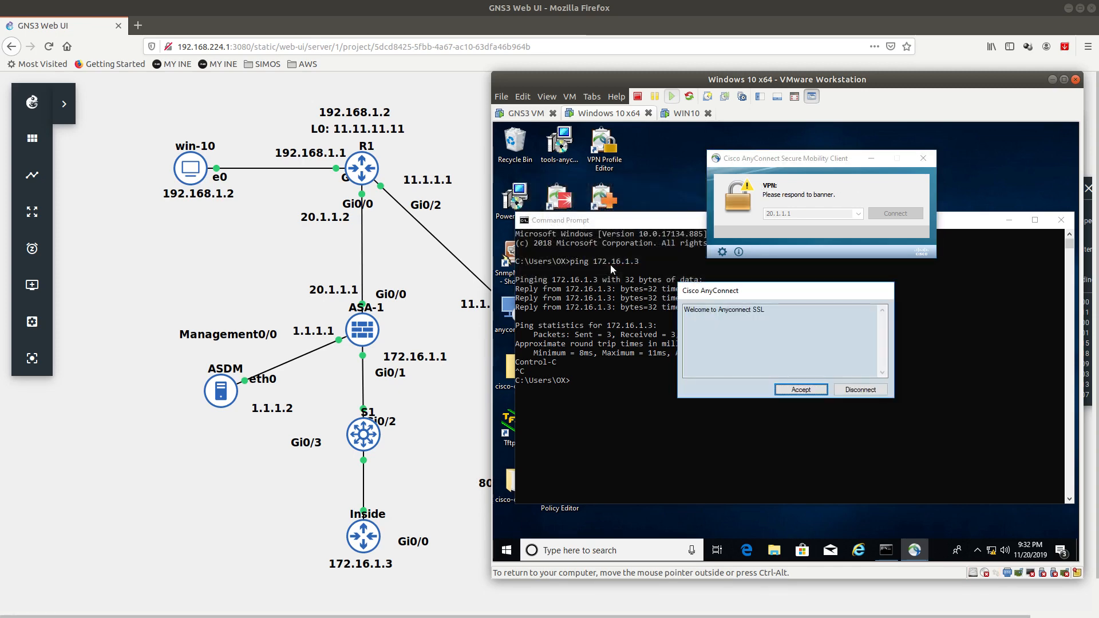
key("Return")
left_click_drag(771, 164, 802, 177)
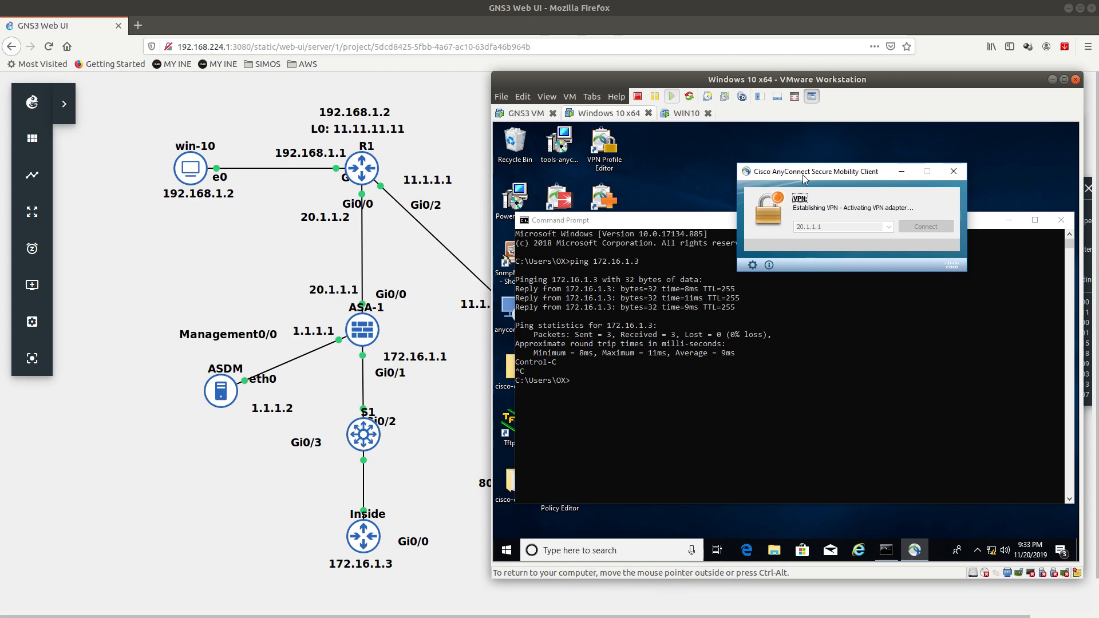
Step: Rerun ping 172.16.1.3 over the VPN (2 of 2 replies), then switch back to ASDM
left_click(637, 389)
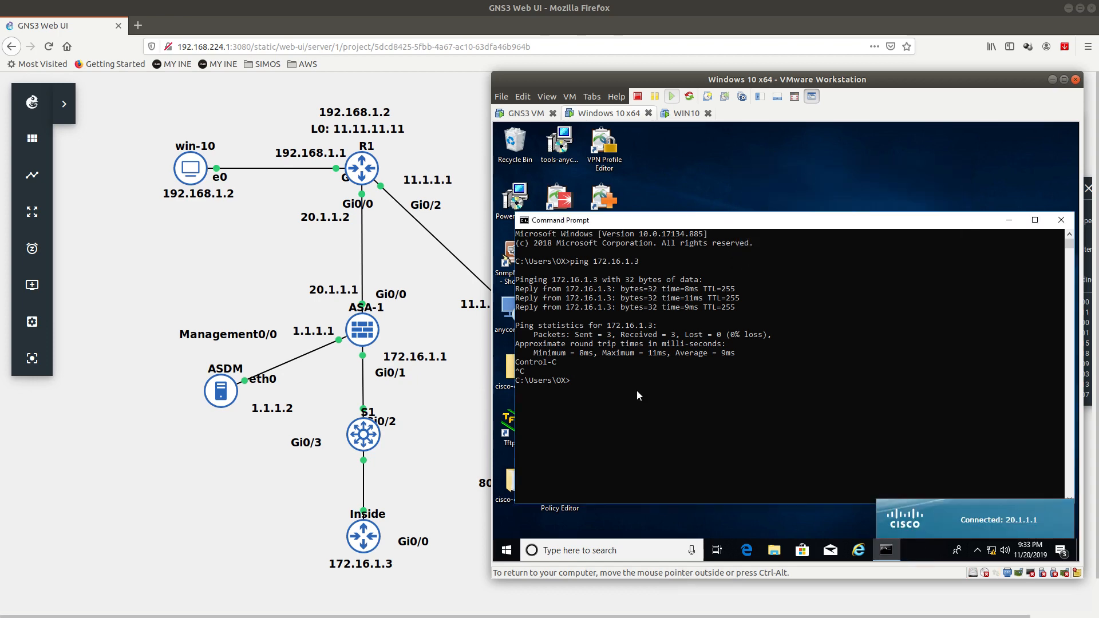
key("Up")
key("Return")
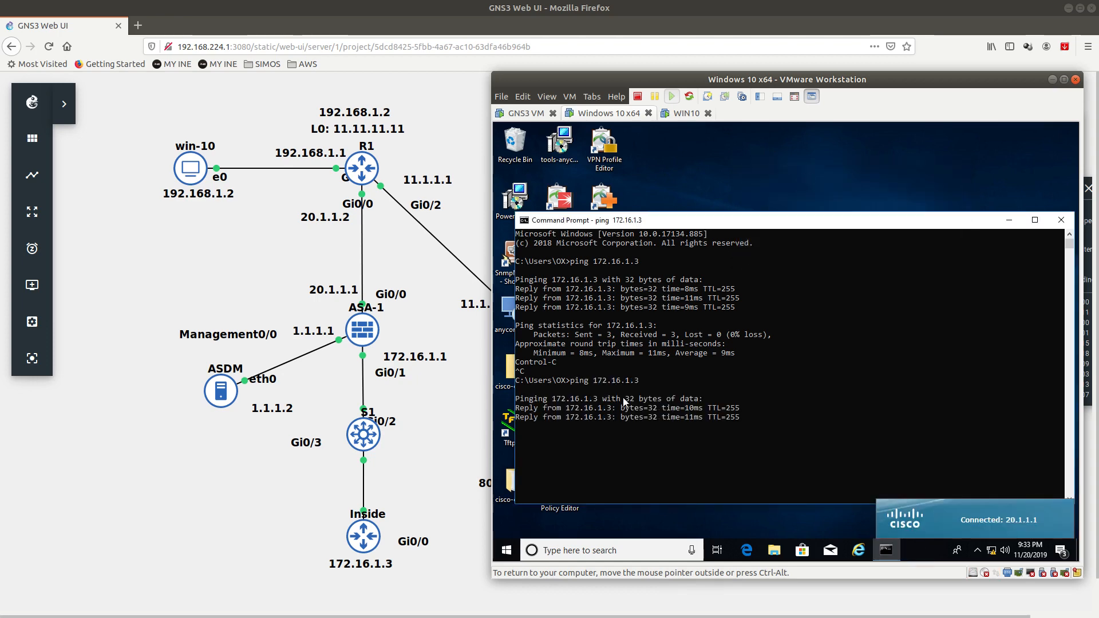
key("ctrl+c")
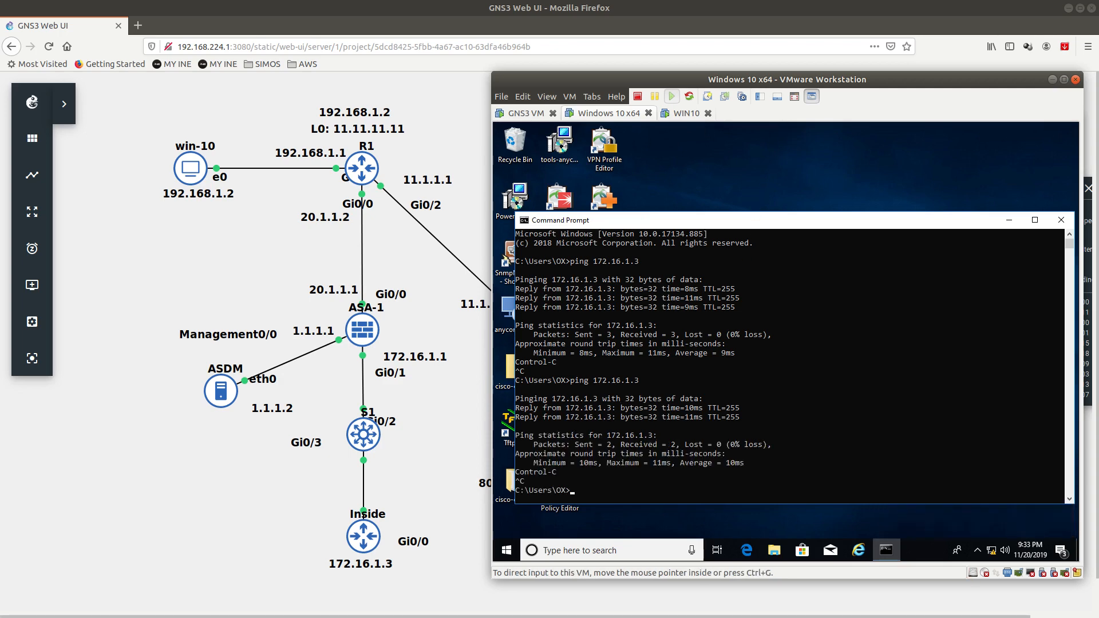
key("alt+Tab")
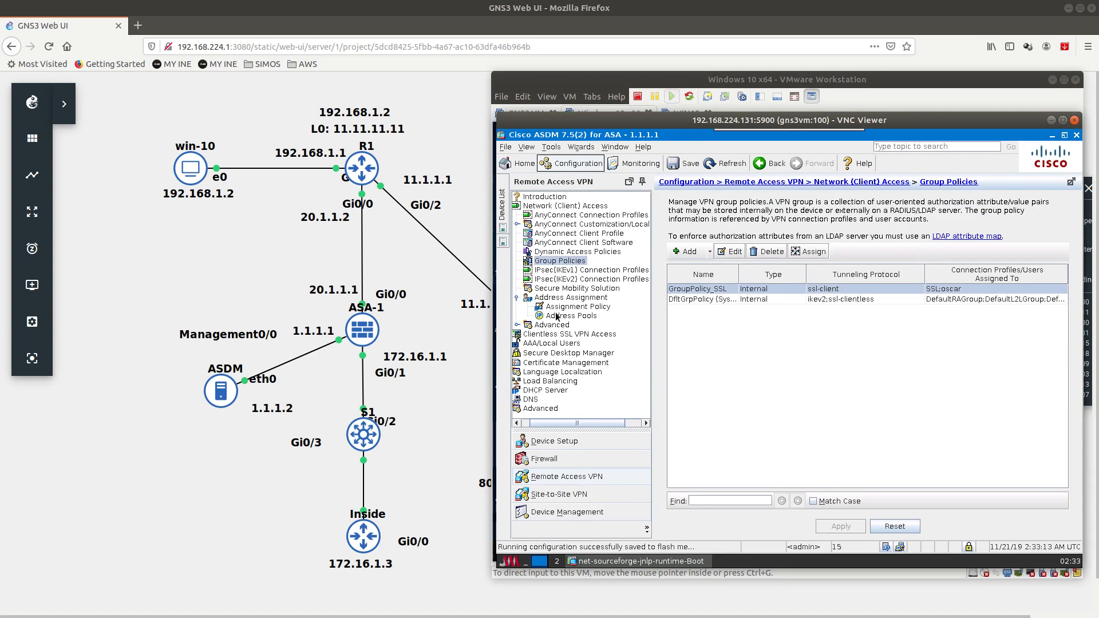
Step: Open GroupPolicy_SSL's split-tunneling settings and review the policy list, leaving Exclude Network List Below
double_click(685, 289)
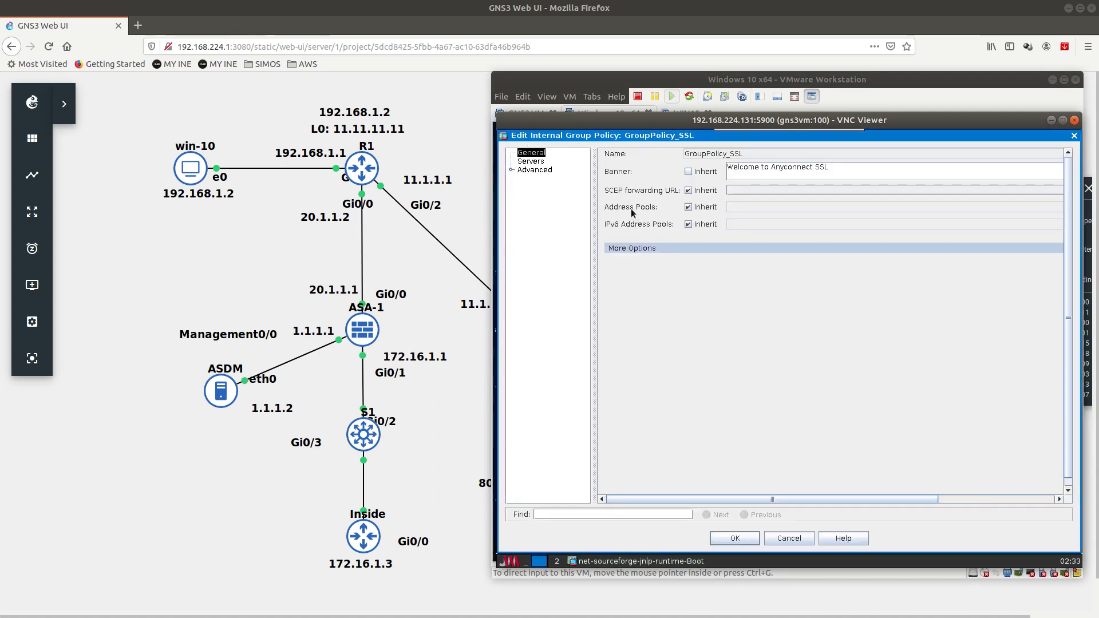
double_click(533, 171)
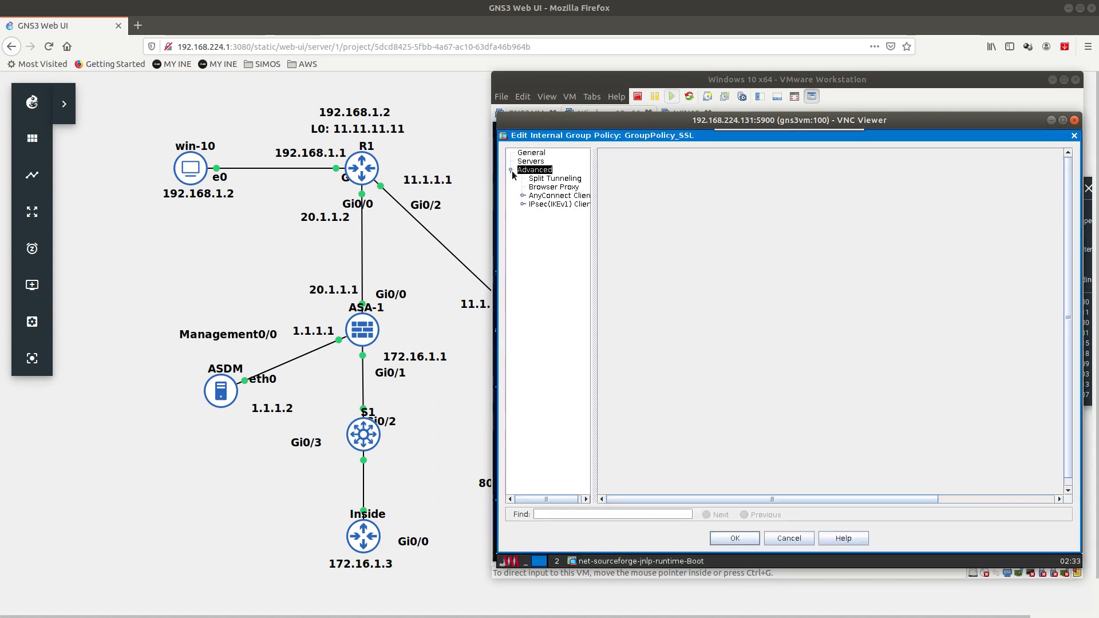
left_click(554, 179)
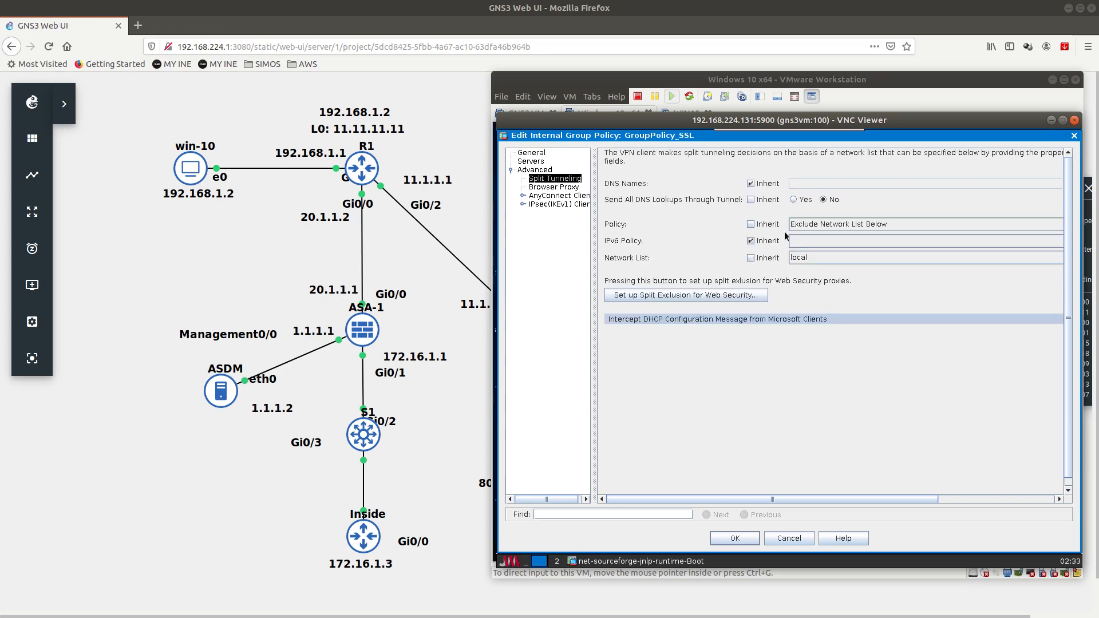
left_click(832, 225)
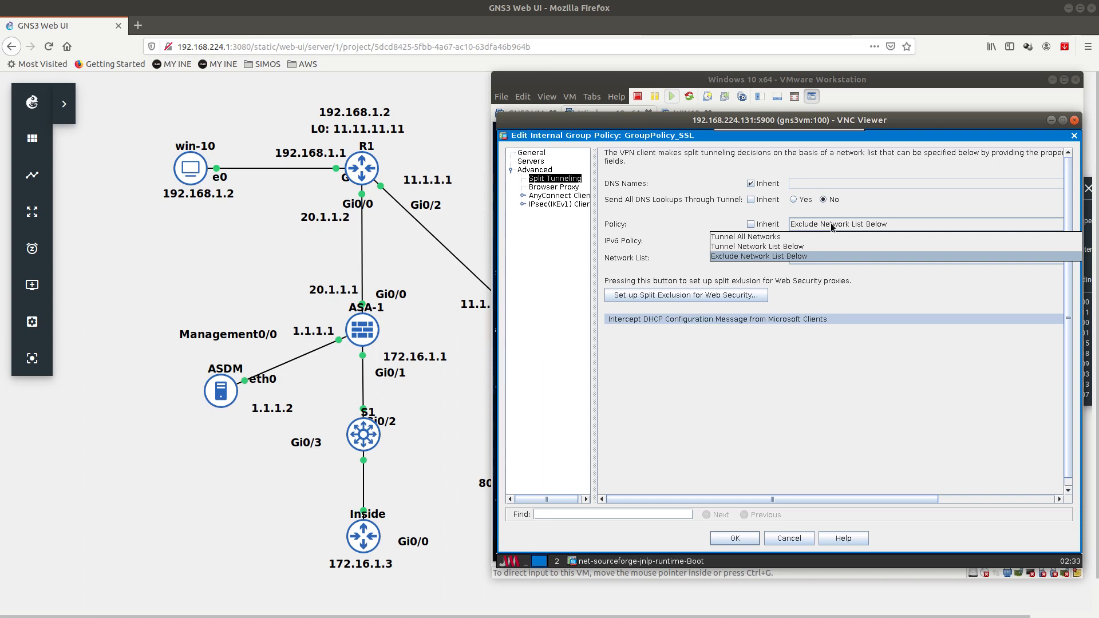
left_click(832, 226)
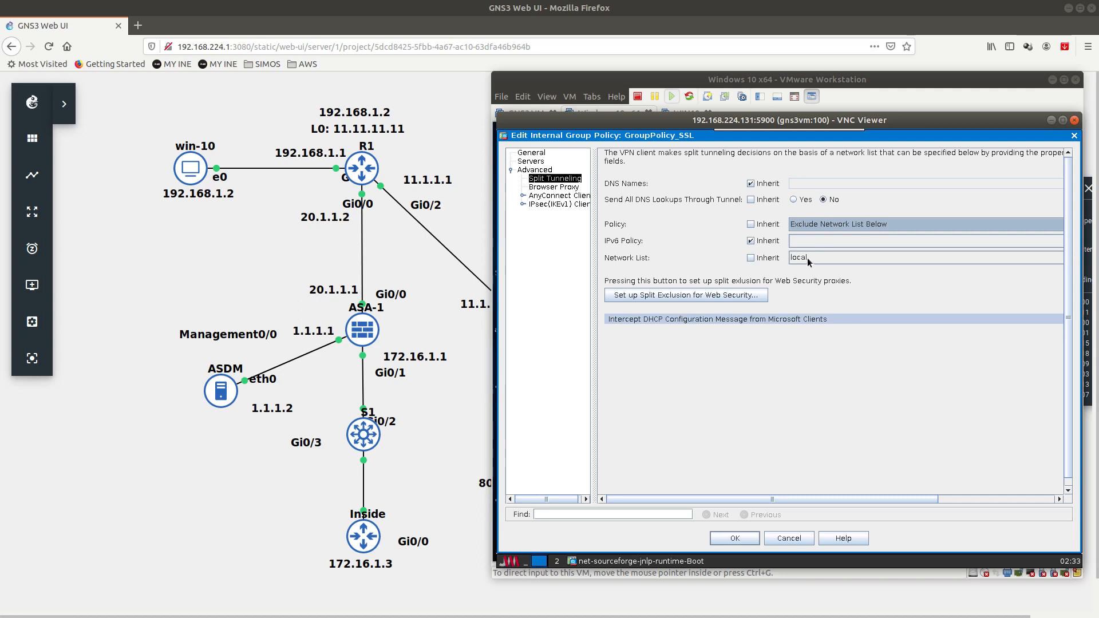
left_click(823, 225)
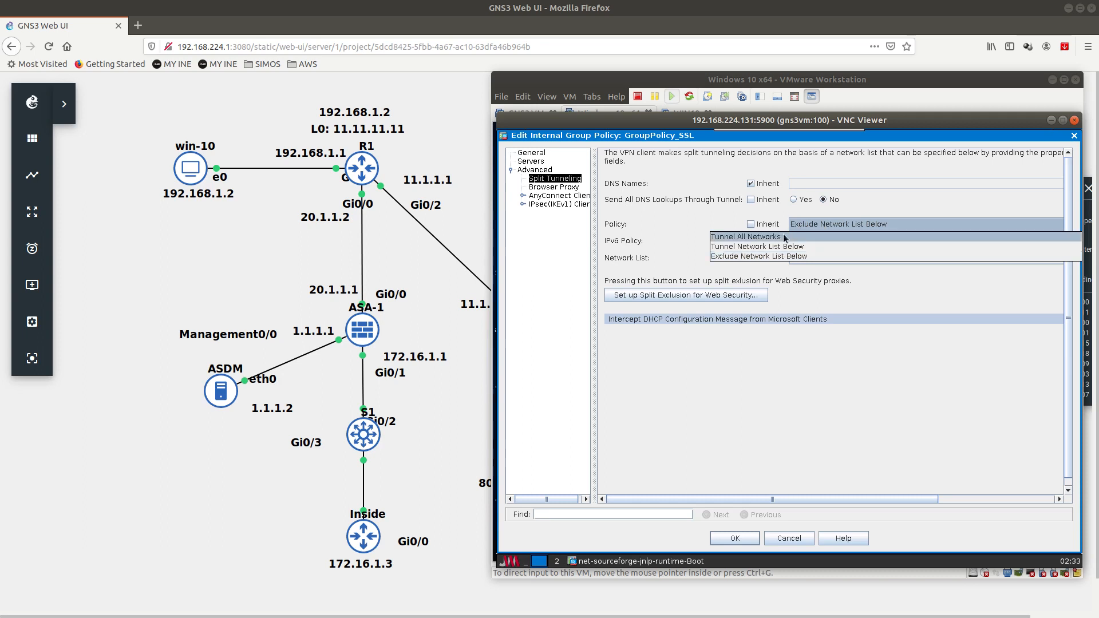
left_click(813, 255)
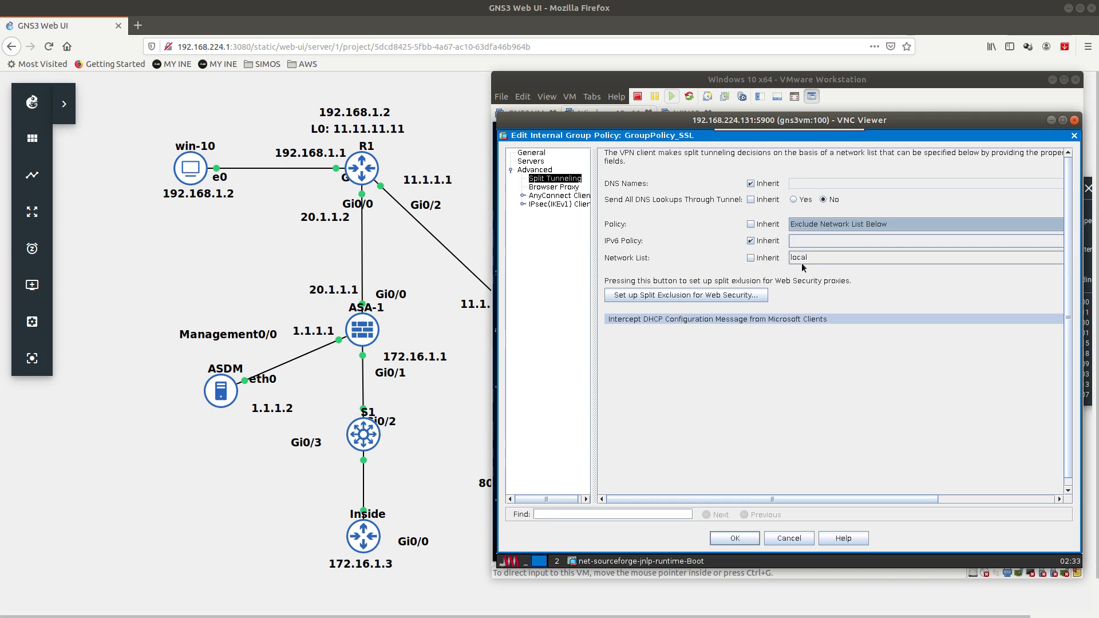
Step: Set the split-tunnel network list and policy to Inherit, save, and reopen GroupPolicy_SSL
left_click(801, 263)
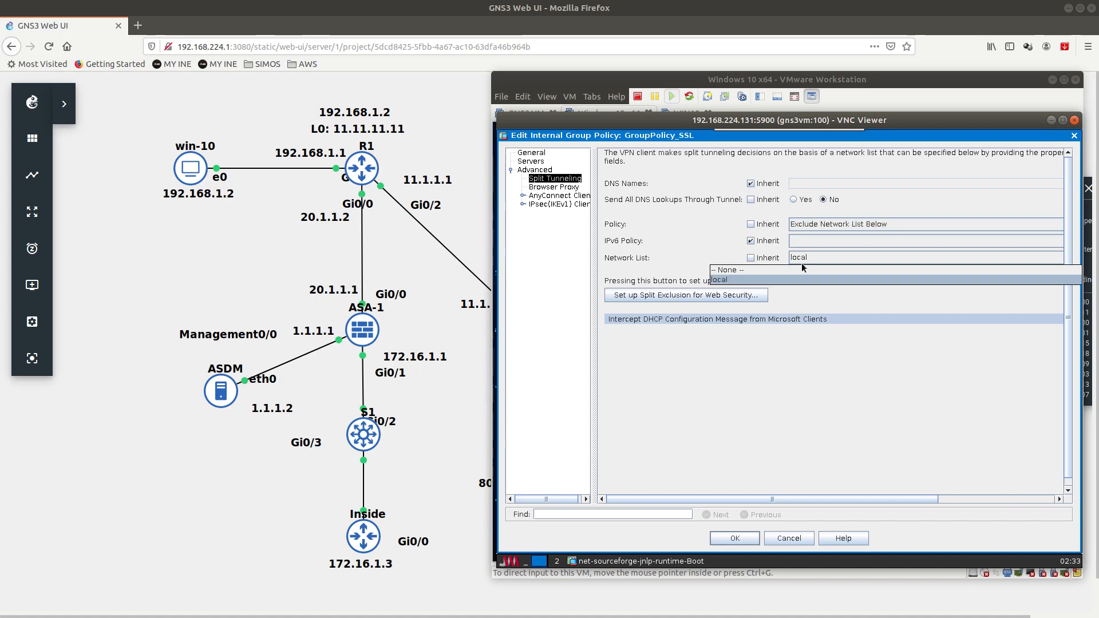
left_click(752, 258)
left_click(755, 224)
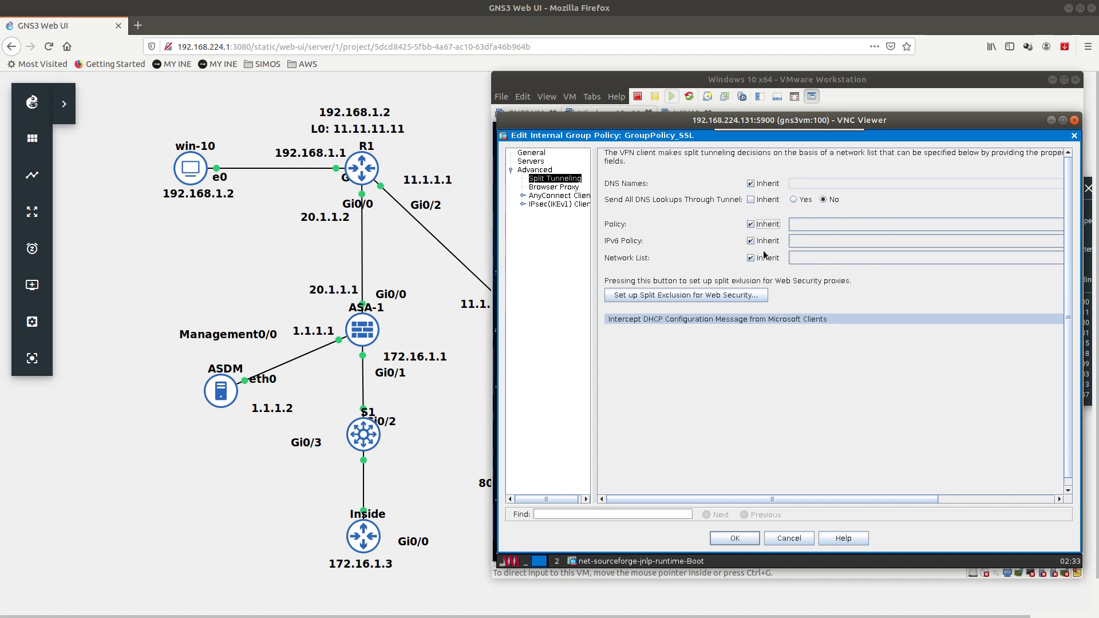
left_click(738, 539)
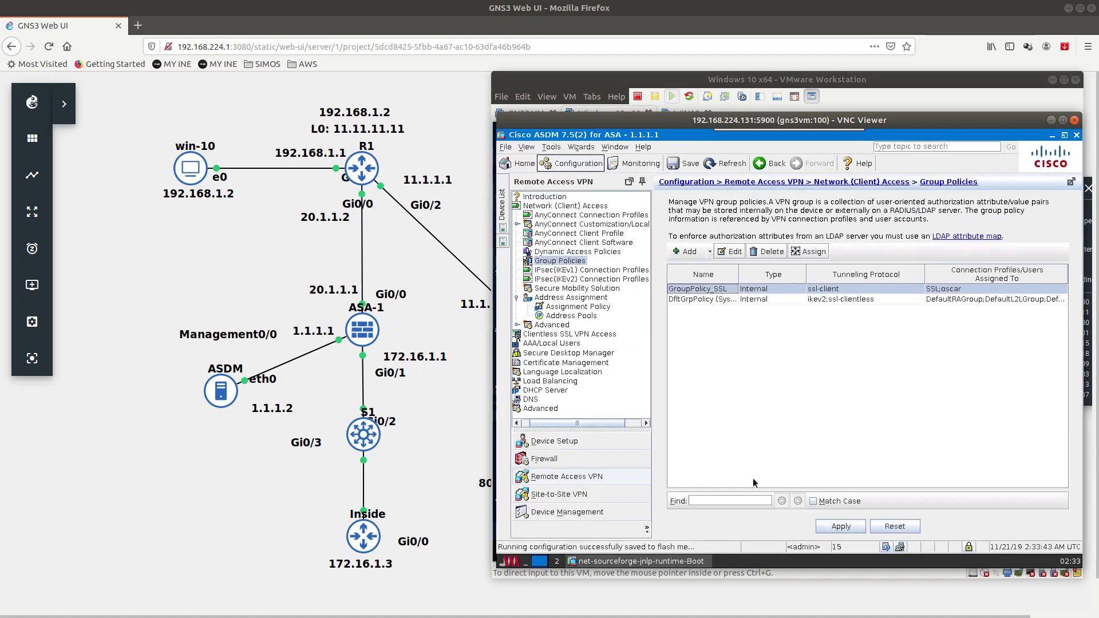
double_click(690, 296)
Step: In Split Tunneling, turn off policy inheritance and try Tunnel All Networks
left_click(511, 171)
left_click(540, 181)
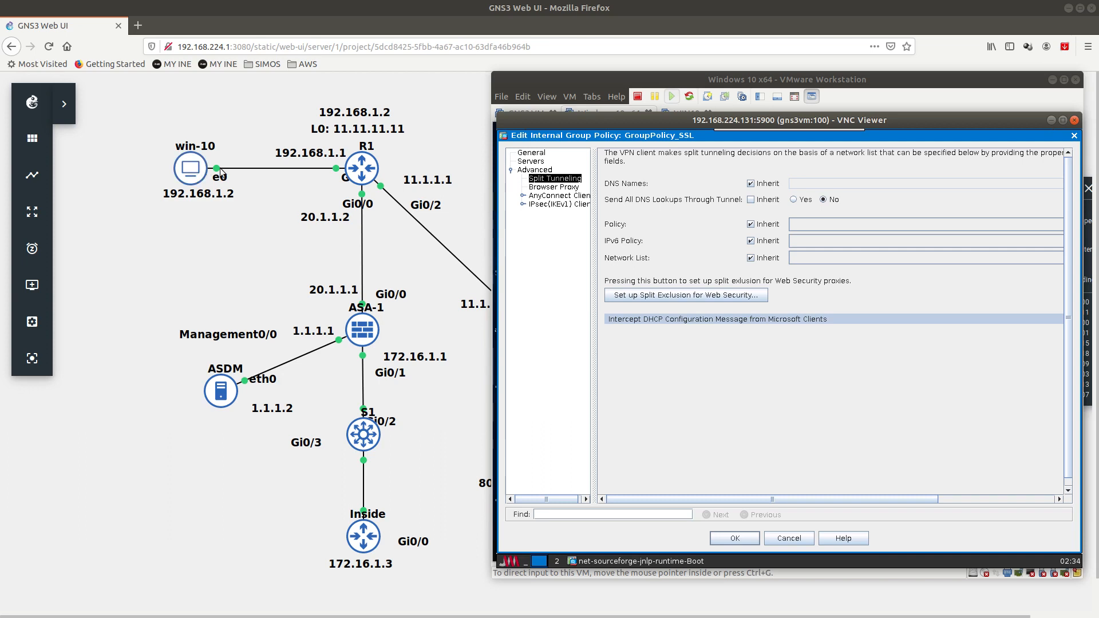
left_click(751, 224)
left_click(790, 226)
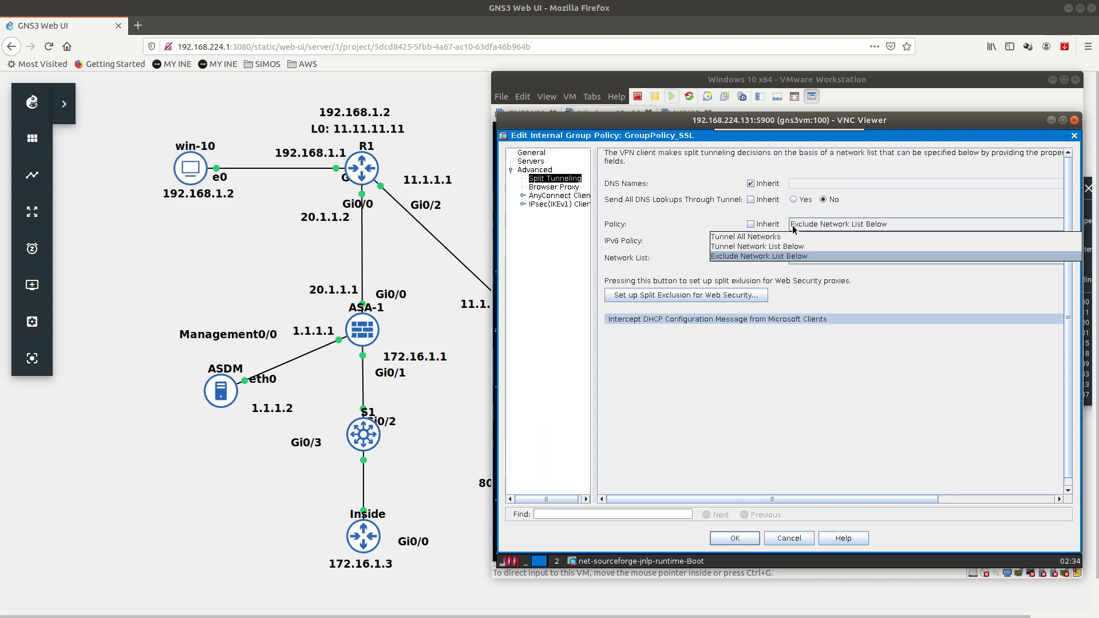
left_click(815, 235)
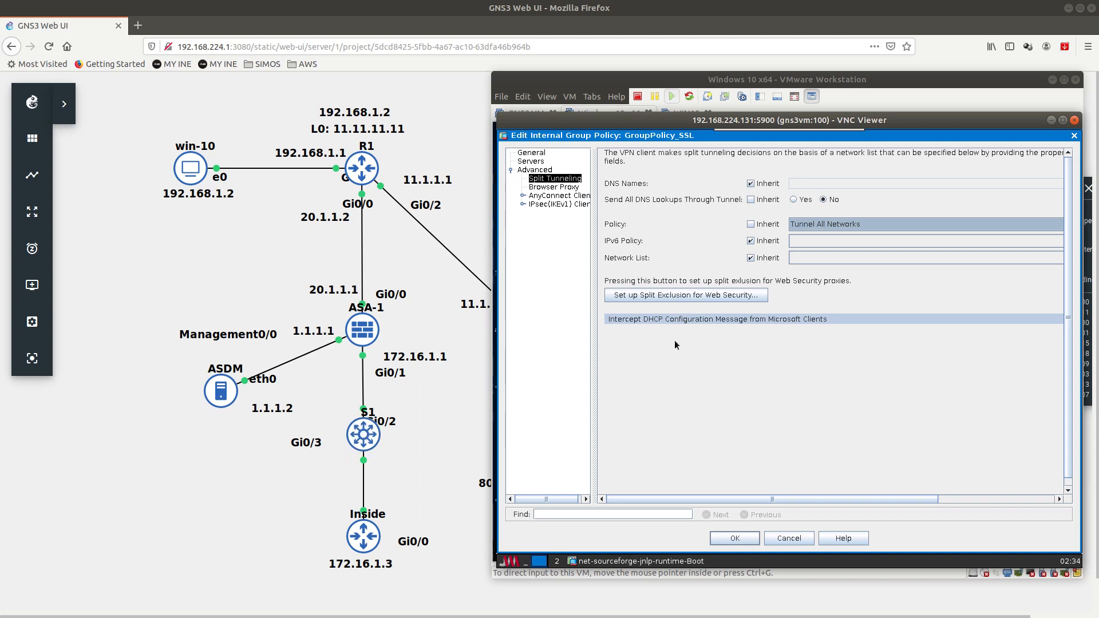
Step: Try Tunnel Network List Below with local, then restore Inherit for policy and network list
left_click(805, 226)
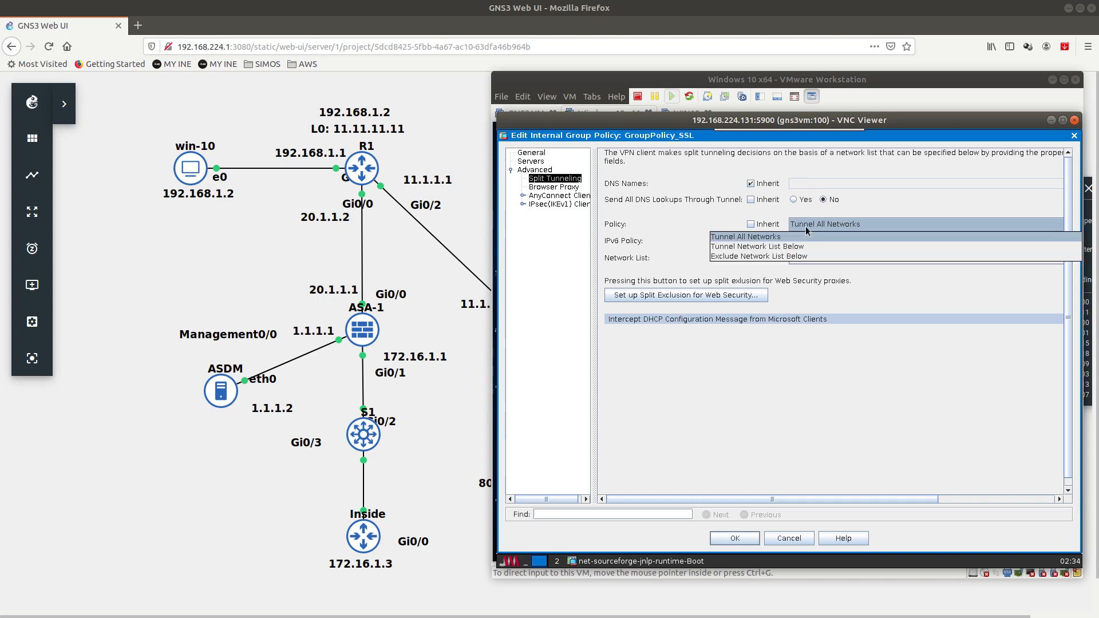
left_click(762, 247)
left_click(751, 258)
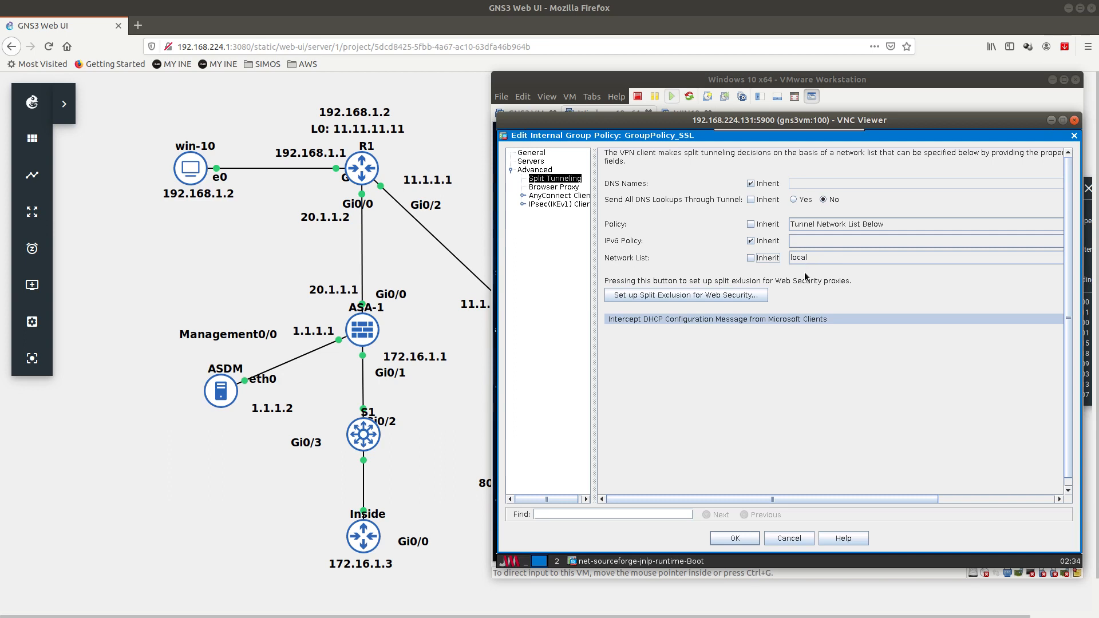
left_click(751, 224)
left_click(751, 258)
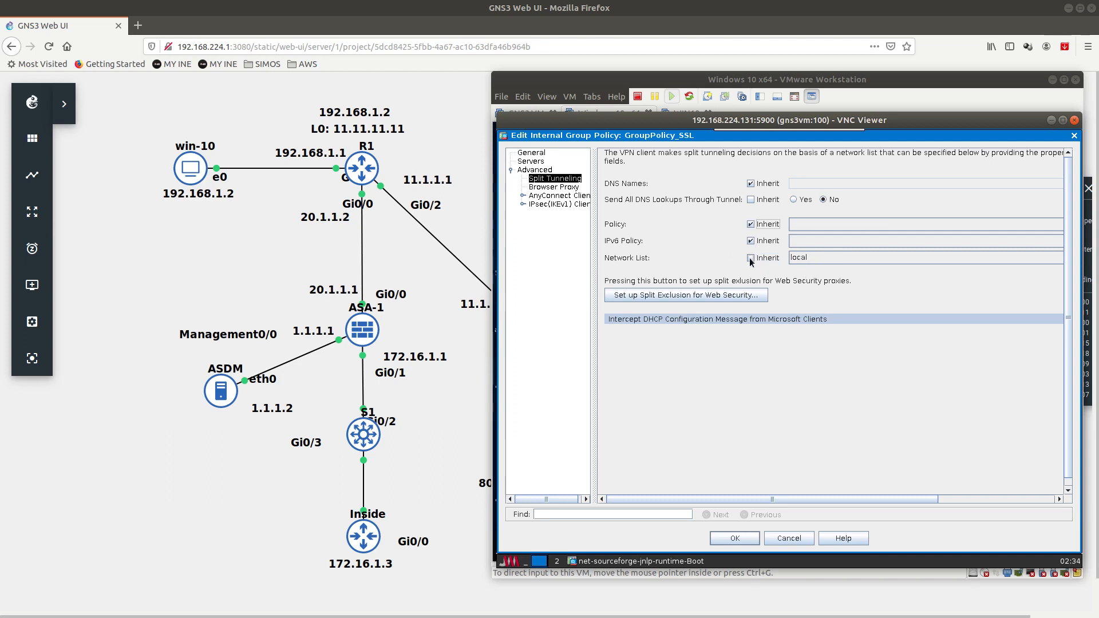
Step: View the AnyConnect Client page, widen the settings tree, and expand IPsec (IKEv1) Client
left_click(554, 187)
left_click(558, 197)
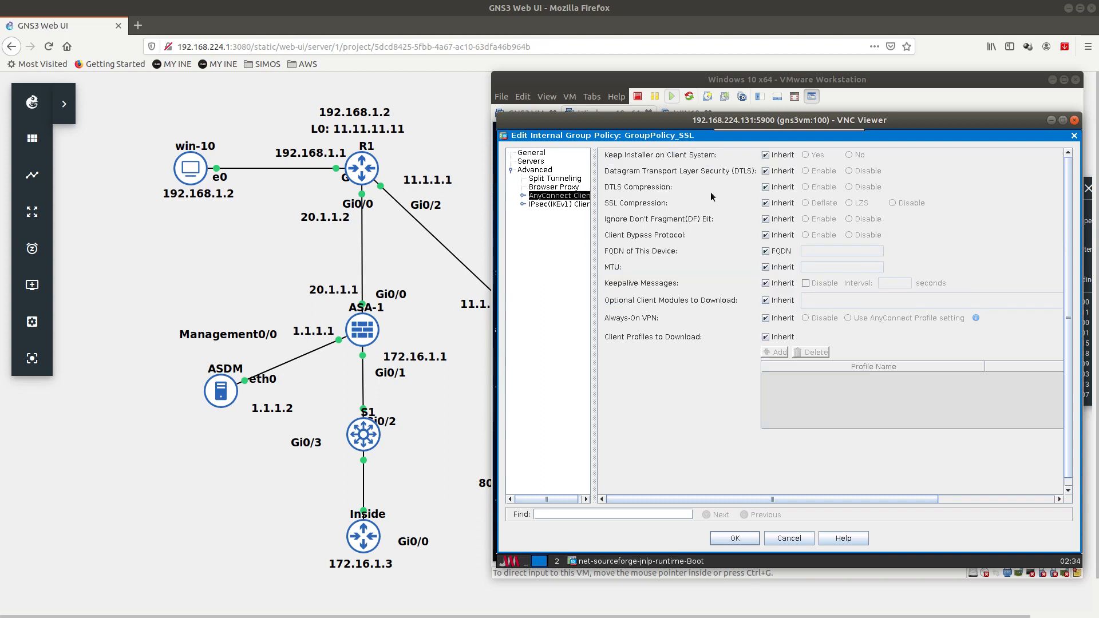
left_click_drag(593, 199, 644, 200)
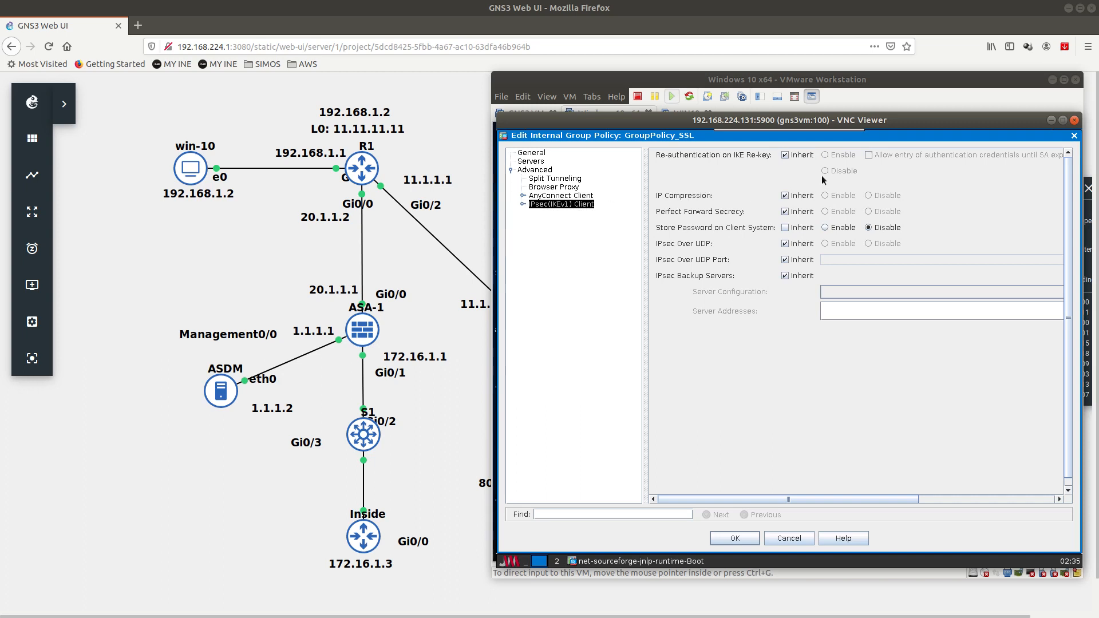
left_click(525, 205)
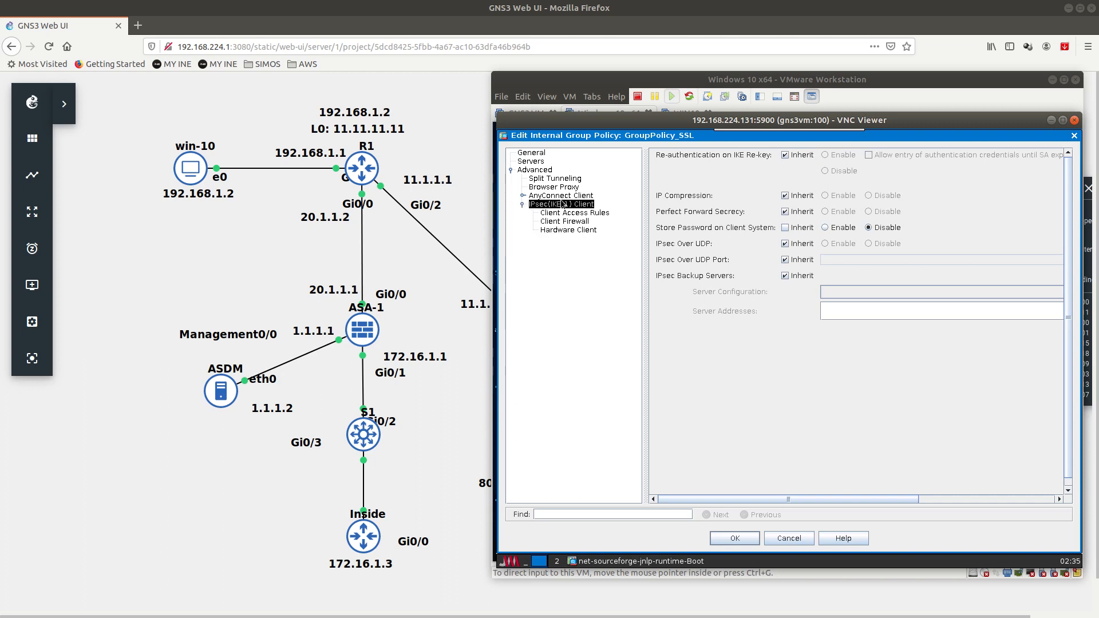
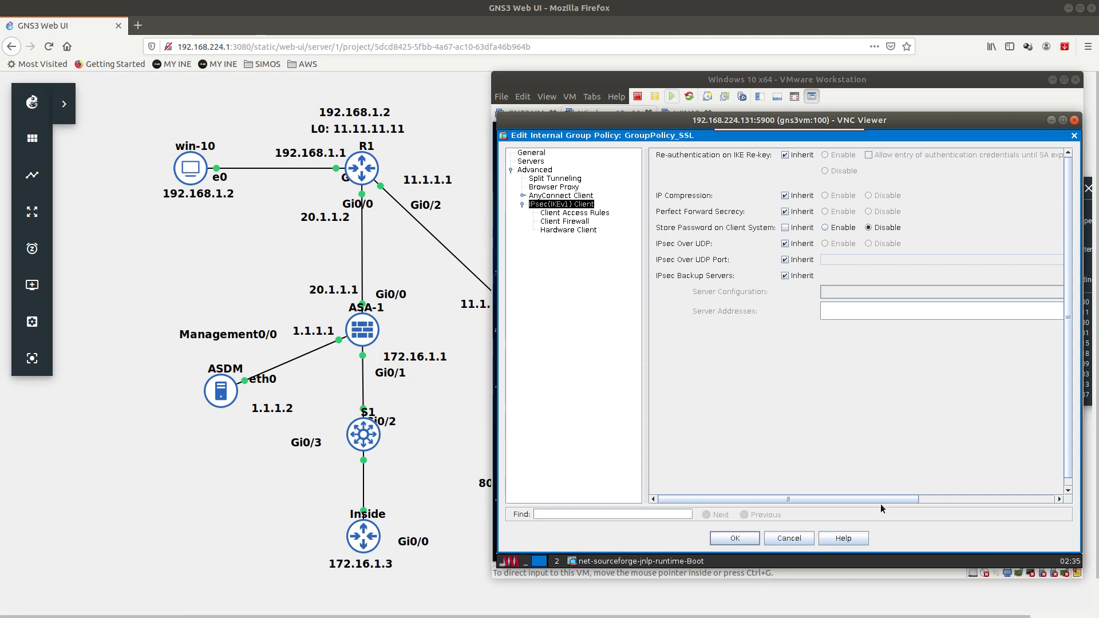
Step: Close the GroupPolicy_SSL editor with OK, keeping its settings
left_click(735, 538)
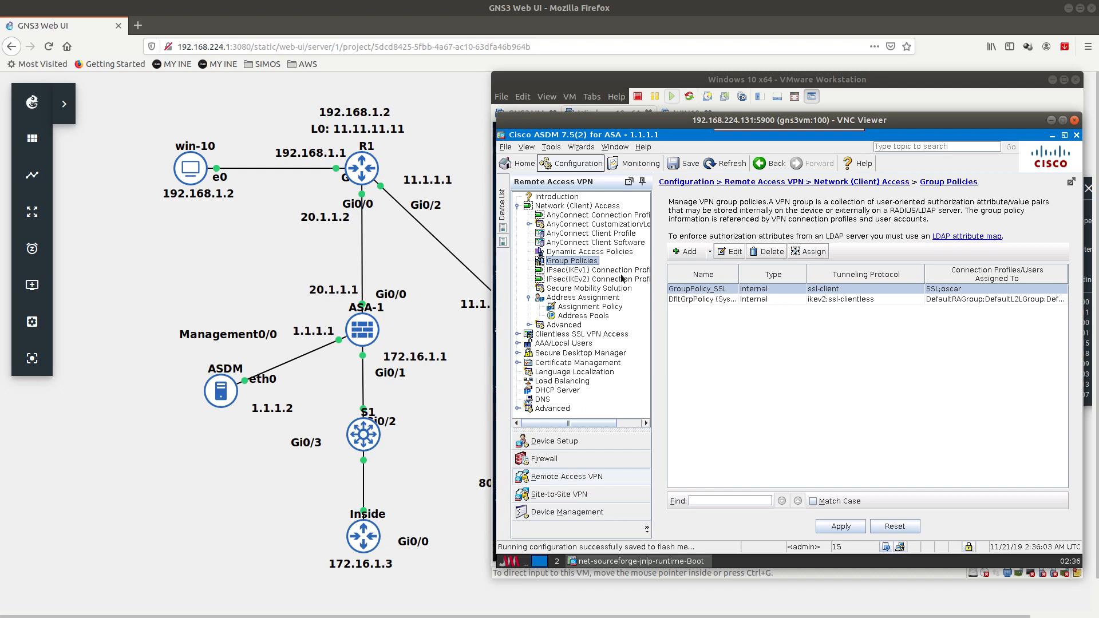
Step: Launch the AnyConnect VPN Wizard and name the new connection profile IPSEC-PROFILE
left_click(581, 148)
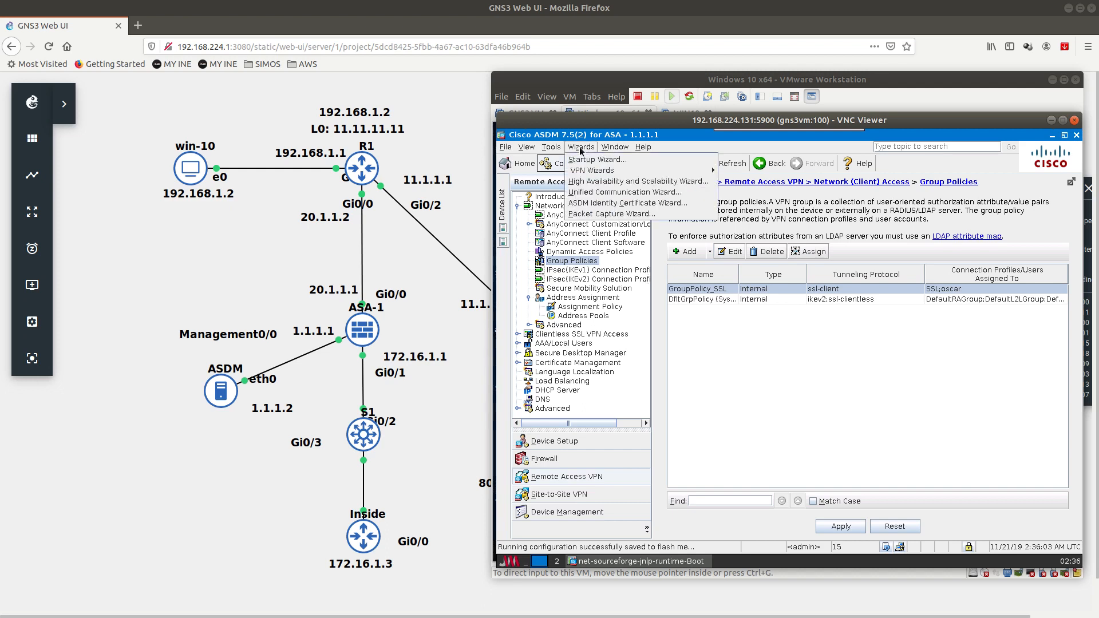
mouse_move(595, 170)
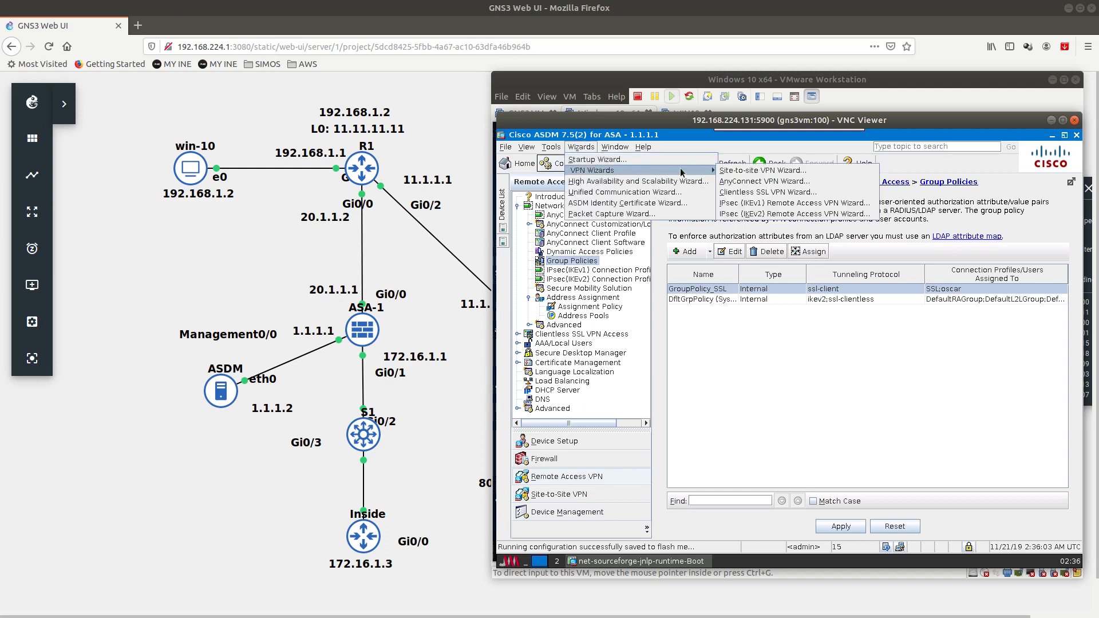
left_click(733, 182)
left_click(734, 462)
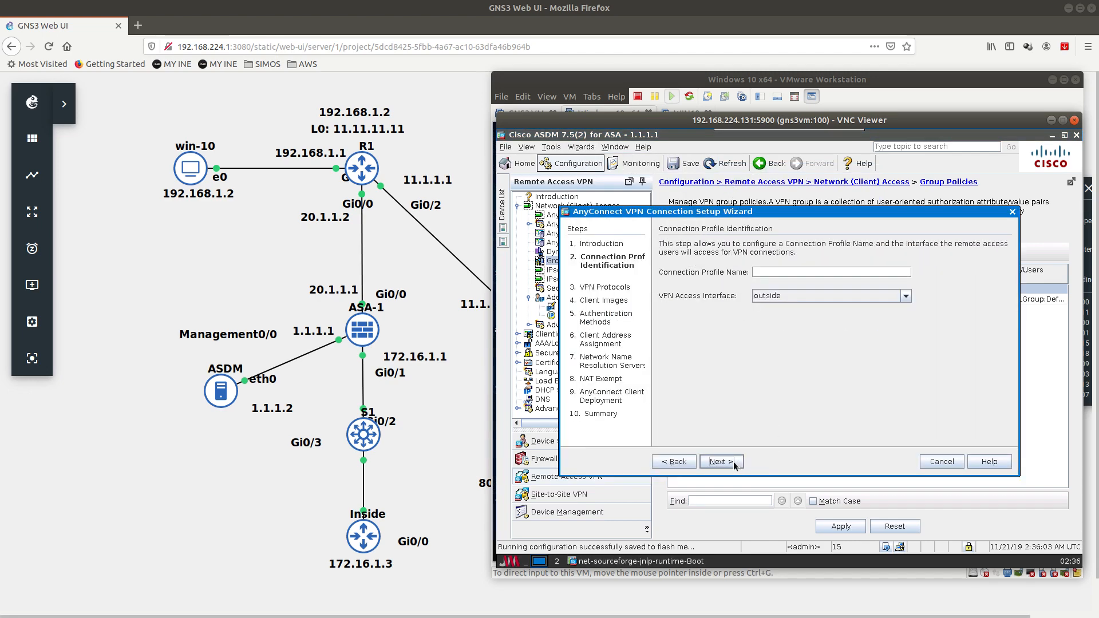
left_click(767, 272)
type("IPSEC-PROFILE")
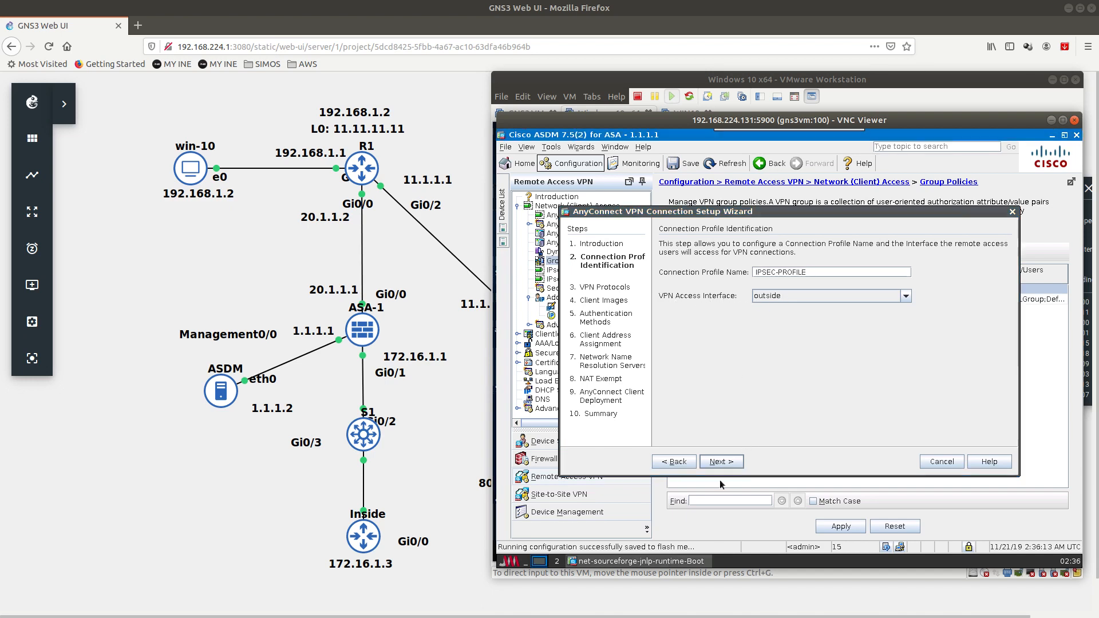
left_click(721, 462)
Step: Turn off SSL so only IPsec is used, keep the client image, and use LOCAL authentication
left_click(665, 274)
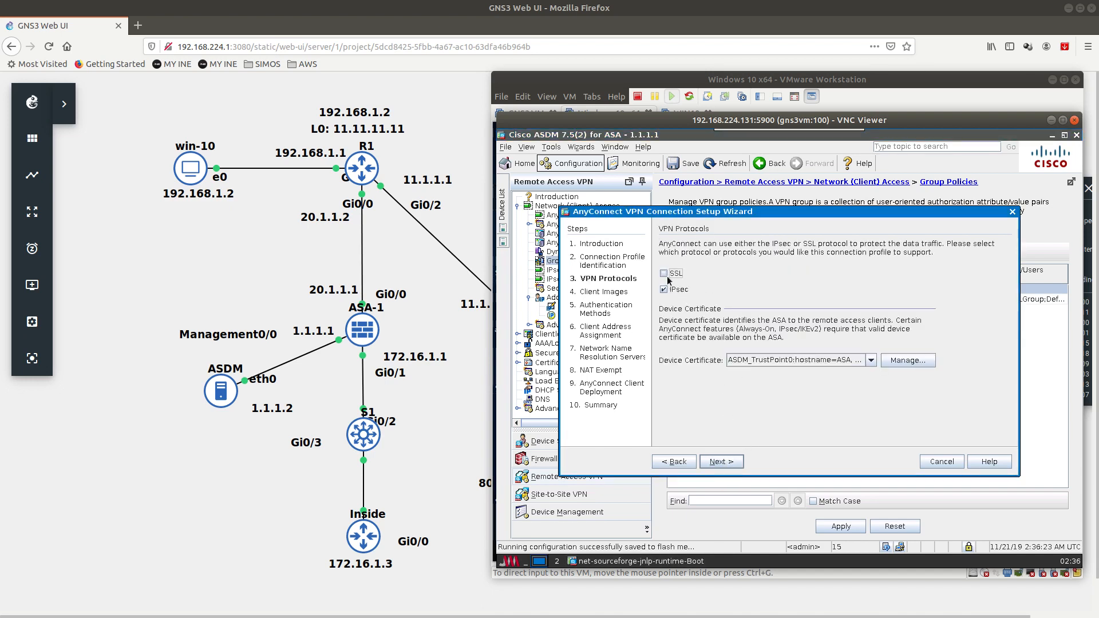
left_click(725, 463)
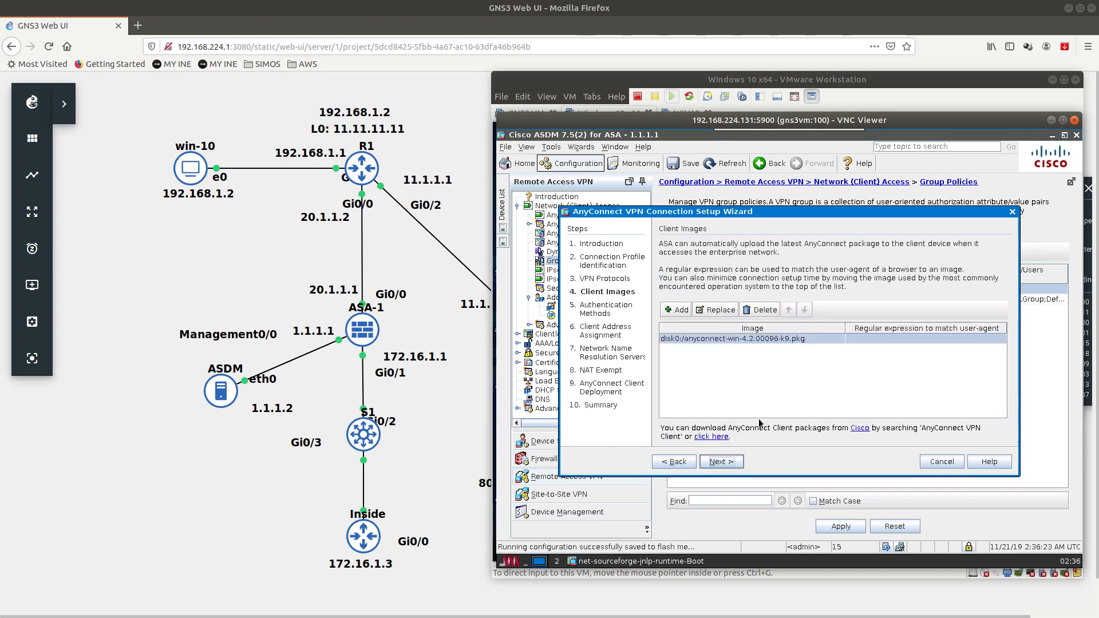
left_click(722, 462)
left_click(882, 315)
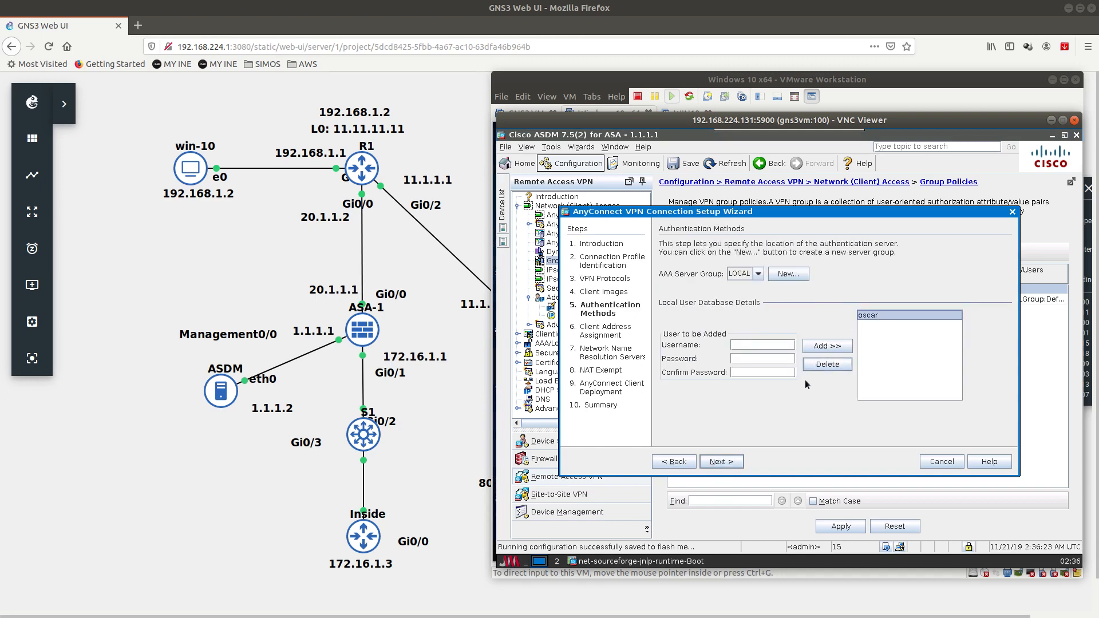
left_click(733, 461)
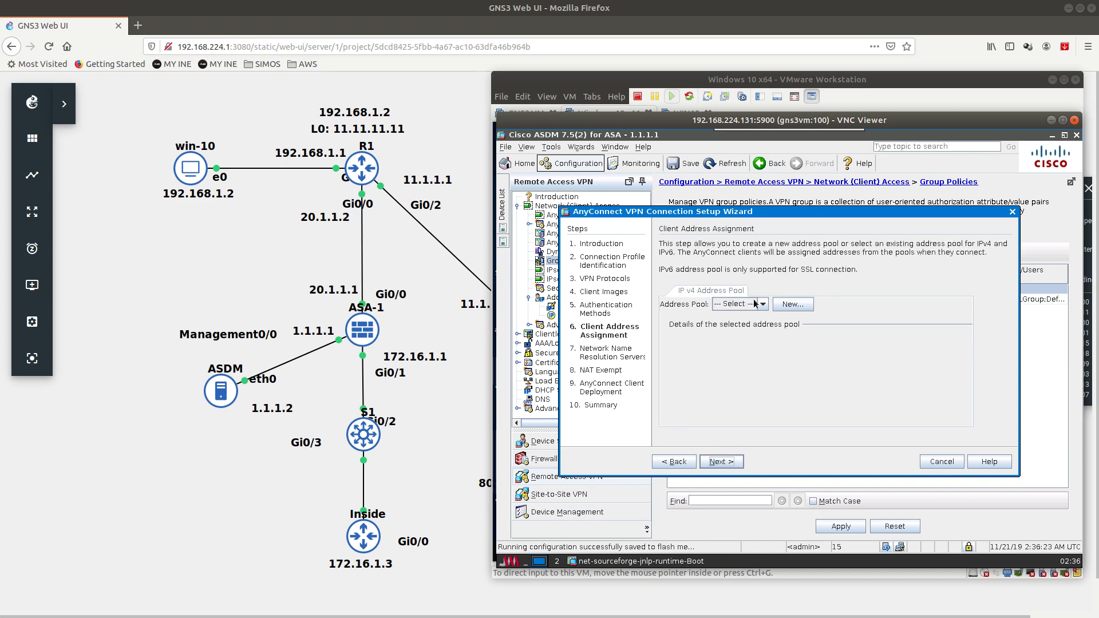
Step: Create address pool IPSEC-POOL, 172.16.1.200–172.16.1.210, mask 255.255.255.0
left_click(791, 304)
type("IPS")
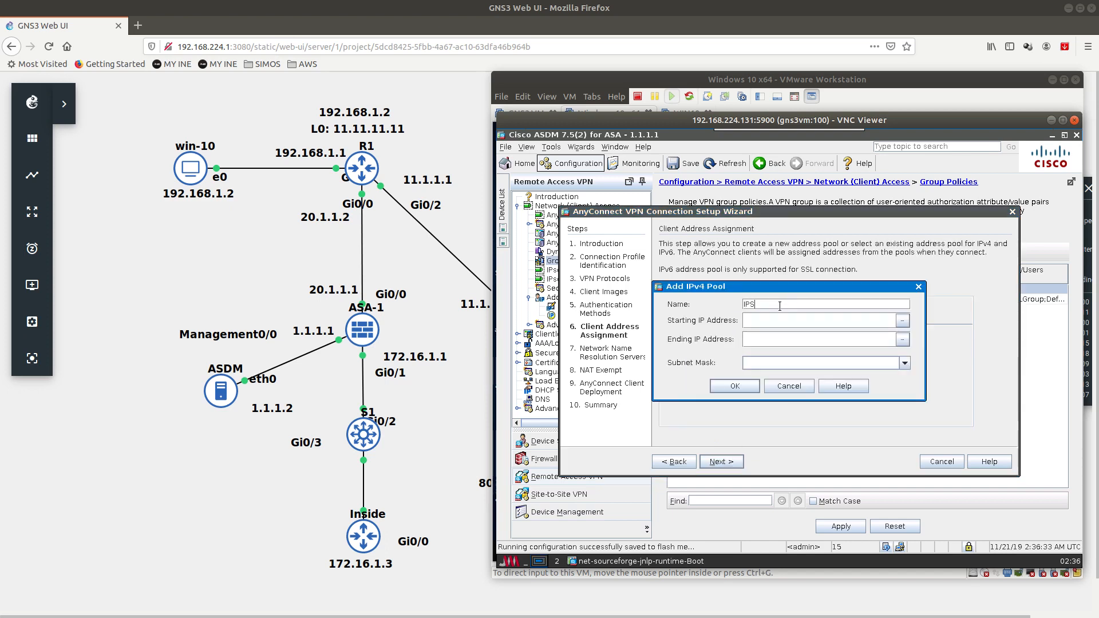
type("EC-")
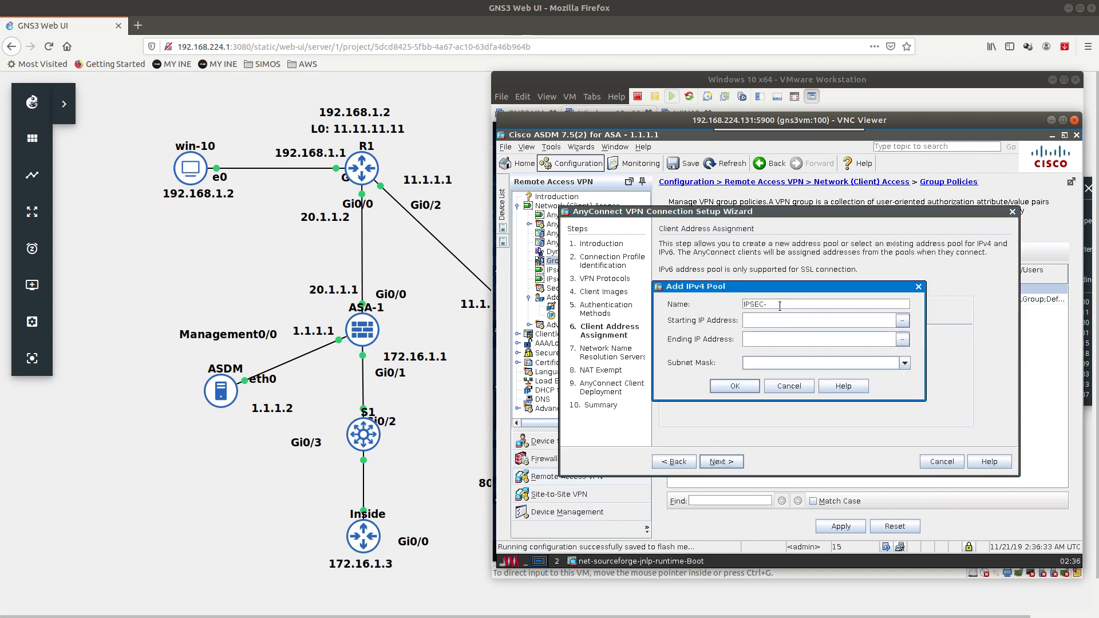
type("POOL")
left_click(769, 326)
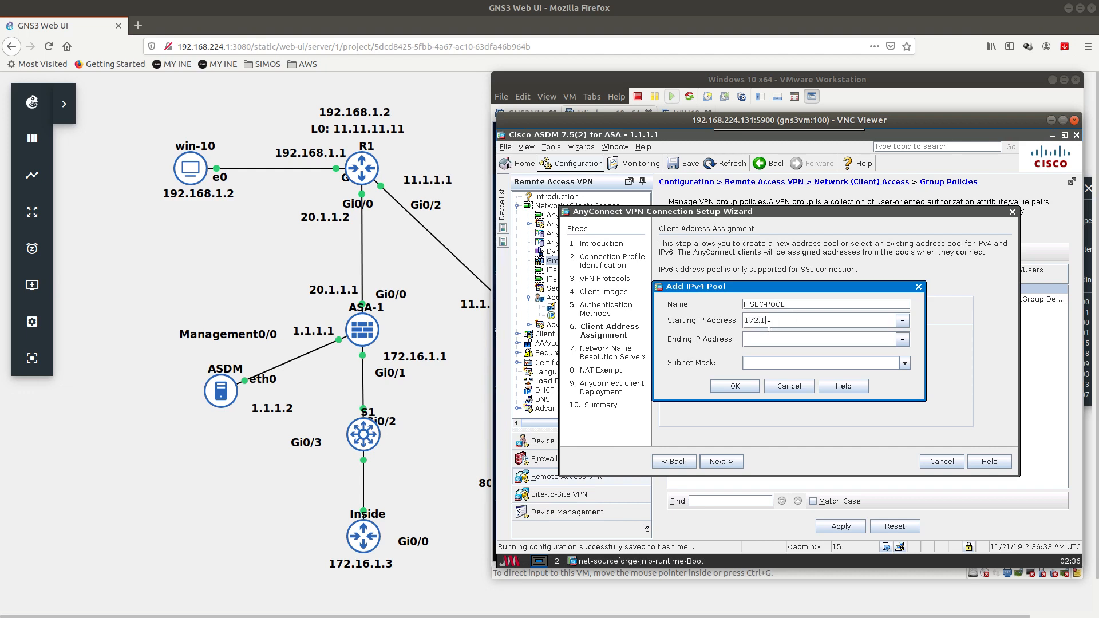
type("172.16.1.22017")
left_click(904, 363)
left_click(875, 386)
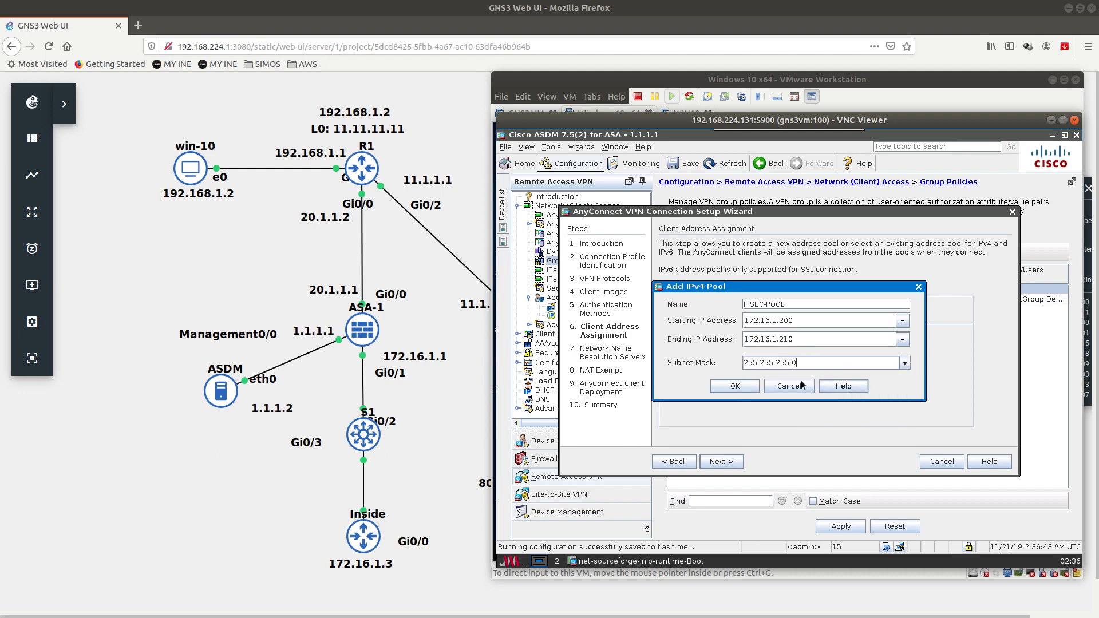
left_click(735, 386)
Step: Skip the DNS, NAT exemption and client deployment steps and finish the wizard
left_click(721, 462)
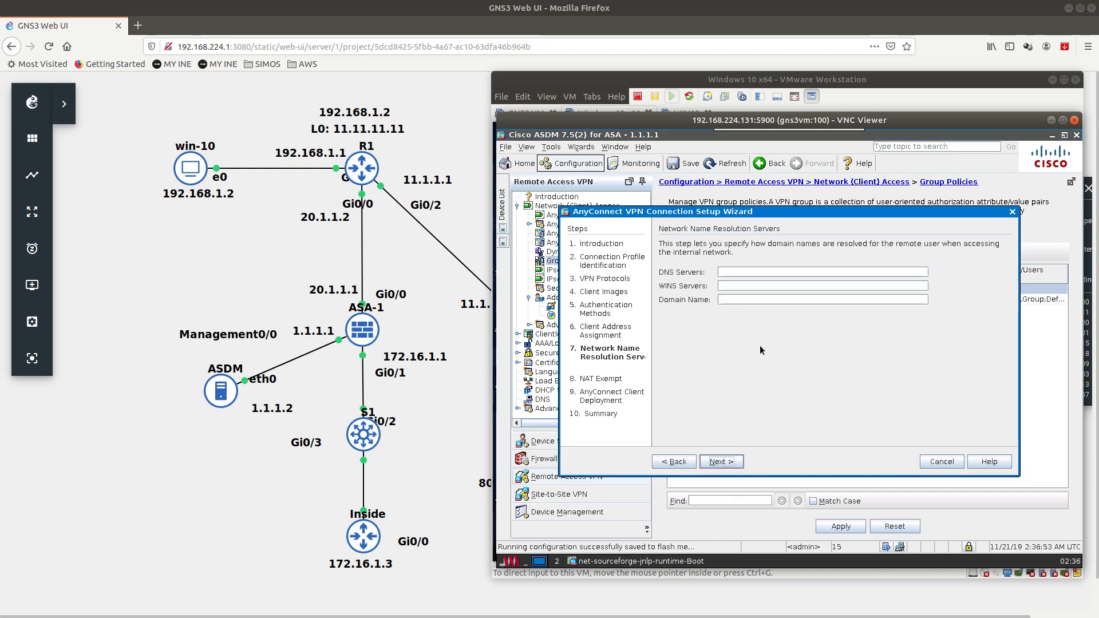
left_click(721, 462)
left_click(800, 385)
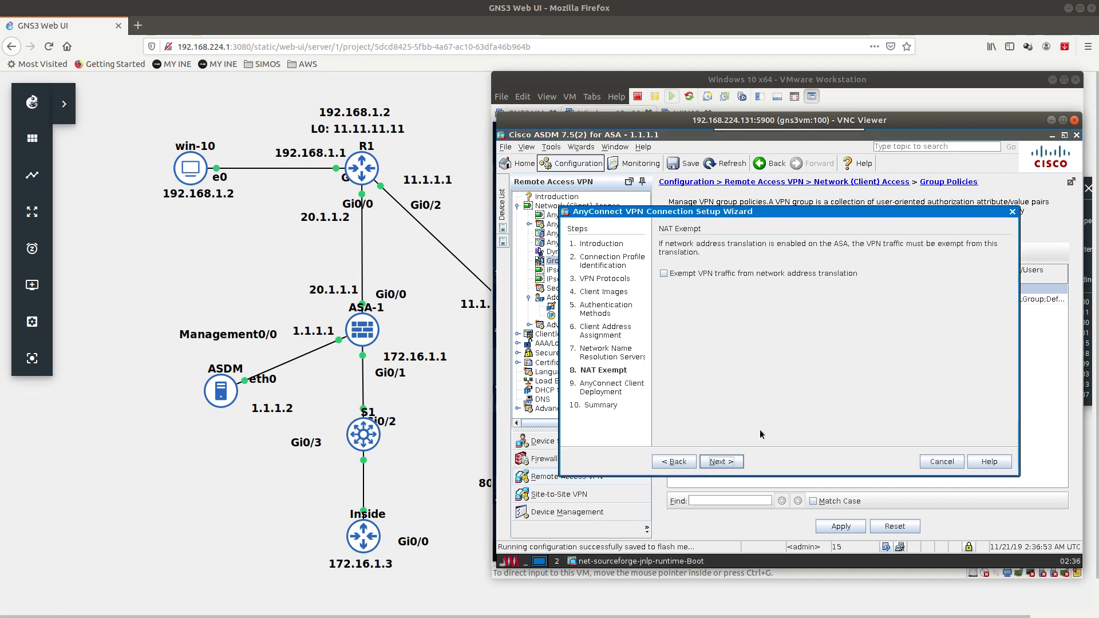
left_click(727, 462)
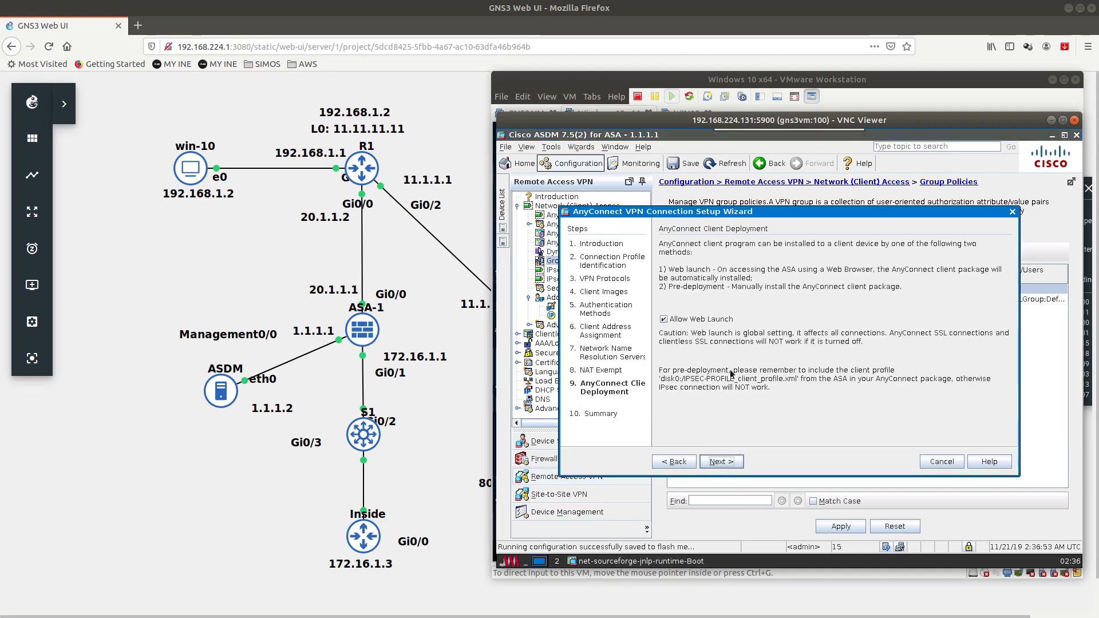
left_click(720, 462)
left_click(722, 461)
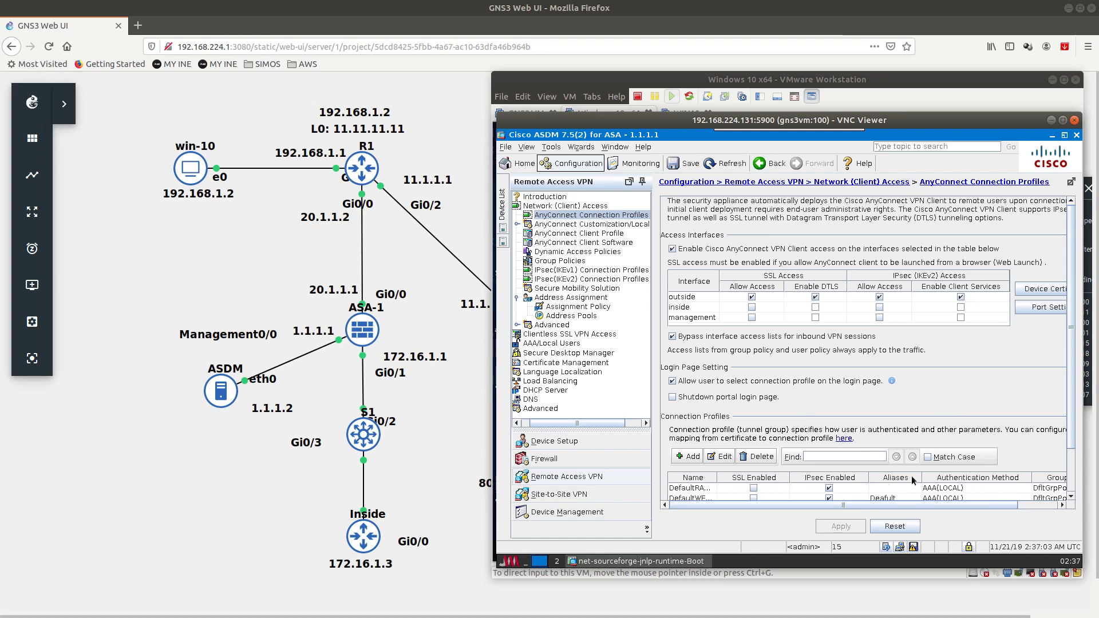
Step: Inspect the new IPSEC-PROFILE and the SSL connection profiles in the list
scroll(1076, 387, "down", 1)
scroll(1076, 387, "down", 3)
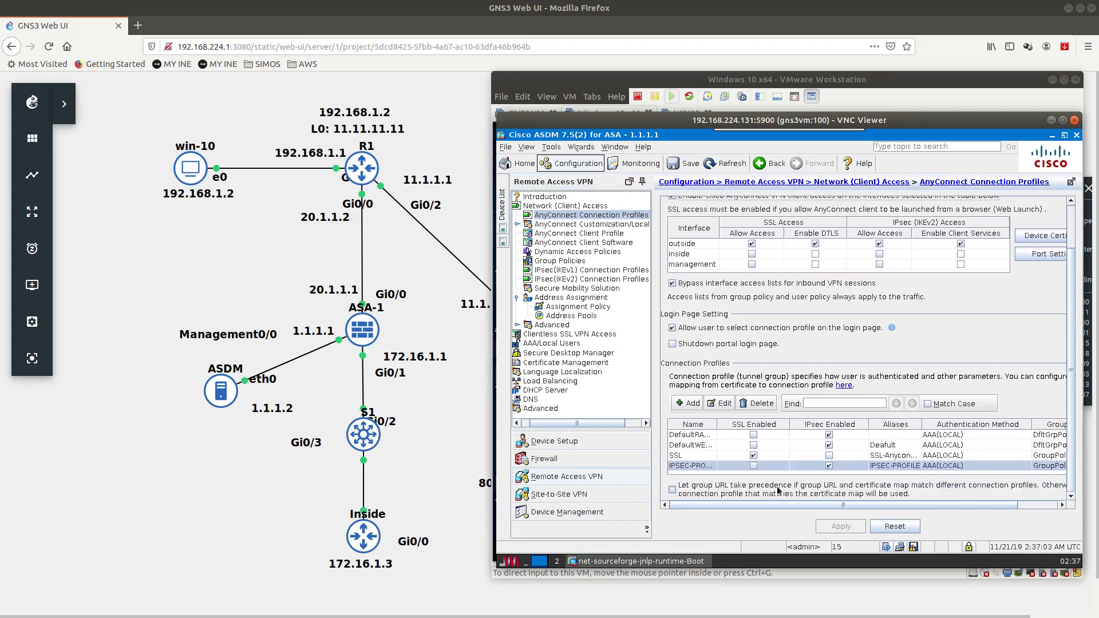
double_click(693, 468)
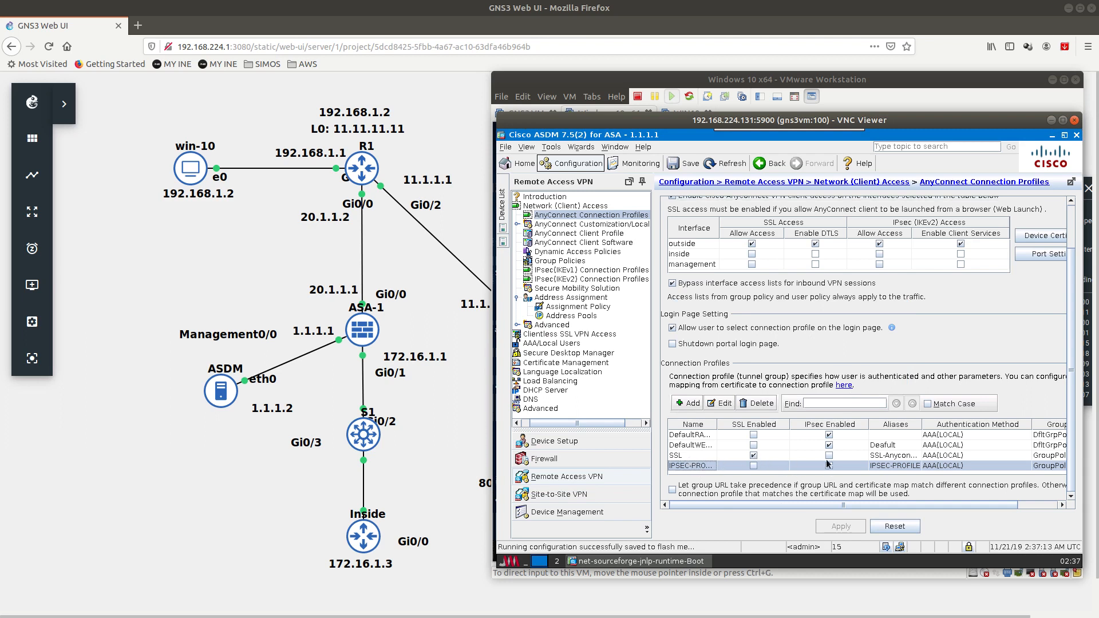
left_click(692, 456)
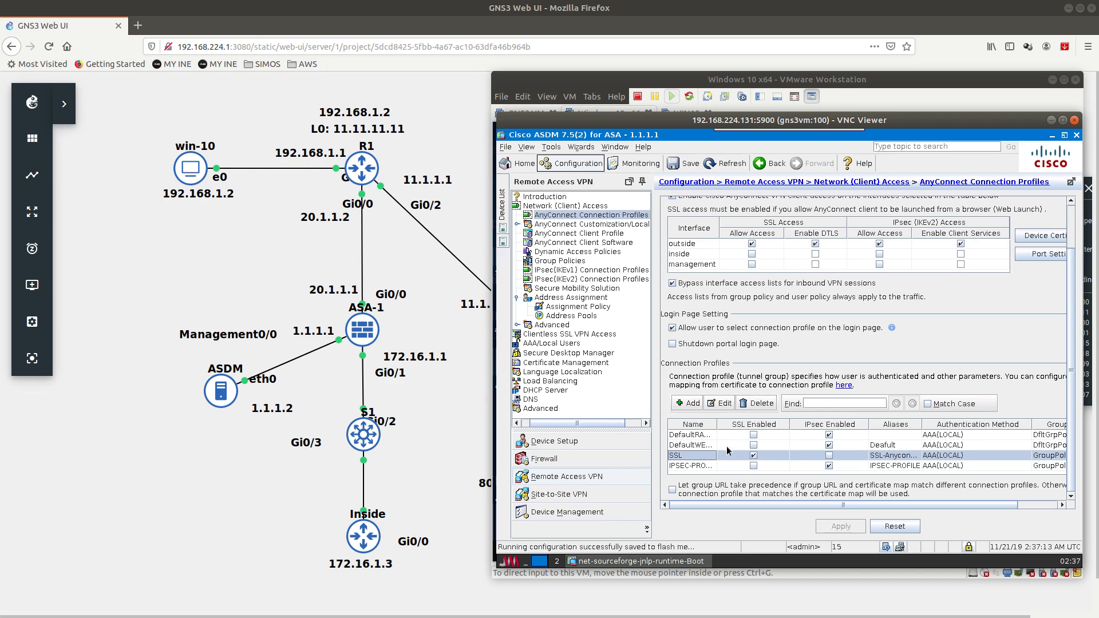
left_click(896, 465)
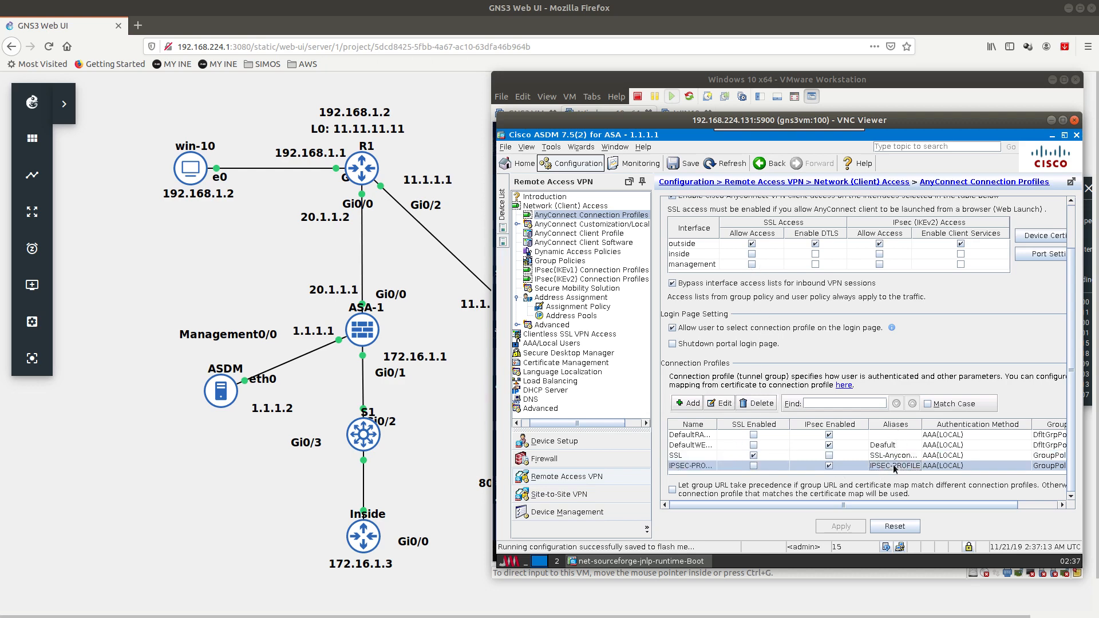
Step: Limit GroupPolicy_SSL to the SSL profile and assign the local user to the IPsec group policy
left_click(556, 261)
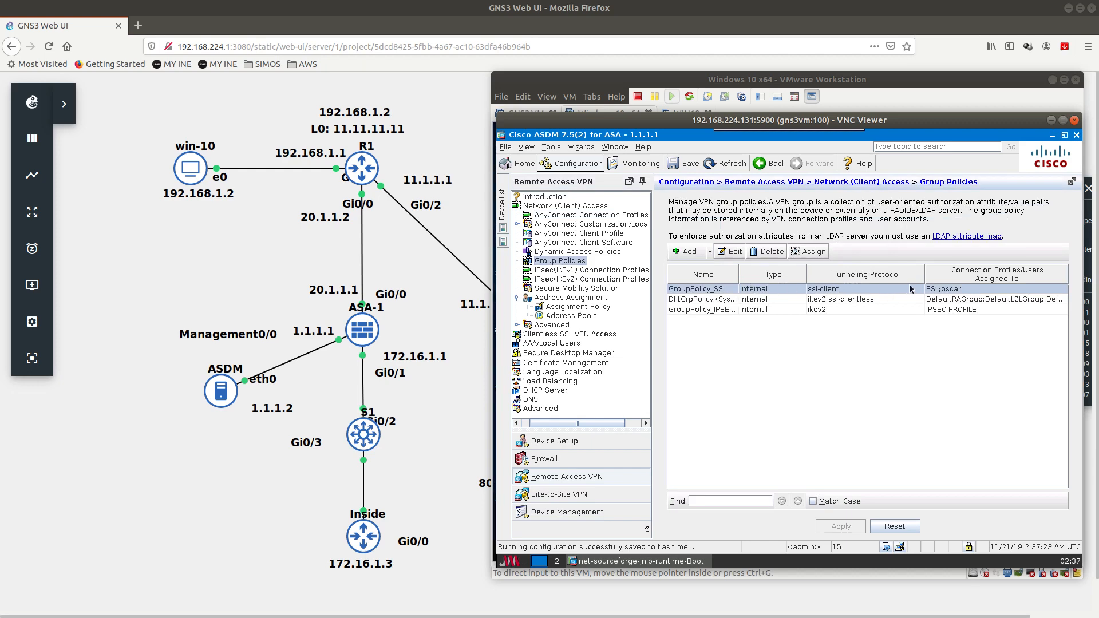
left_click(808, 252)
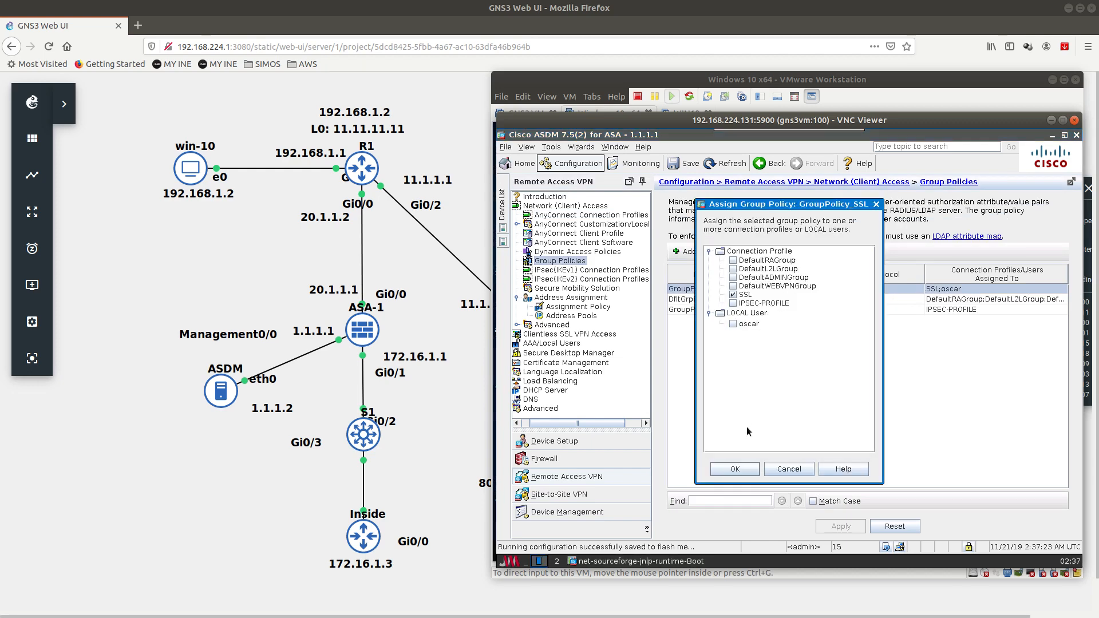
left_click(743, 465)
left_click(723, 309)
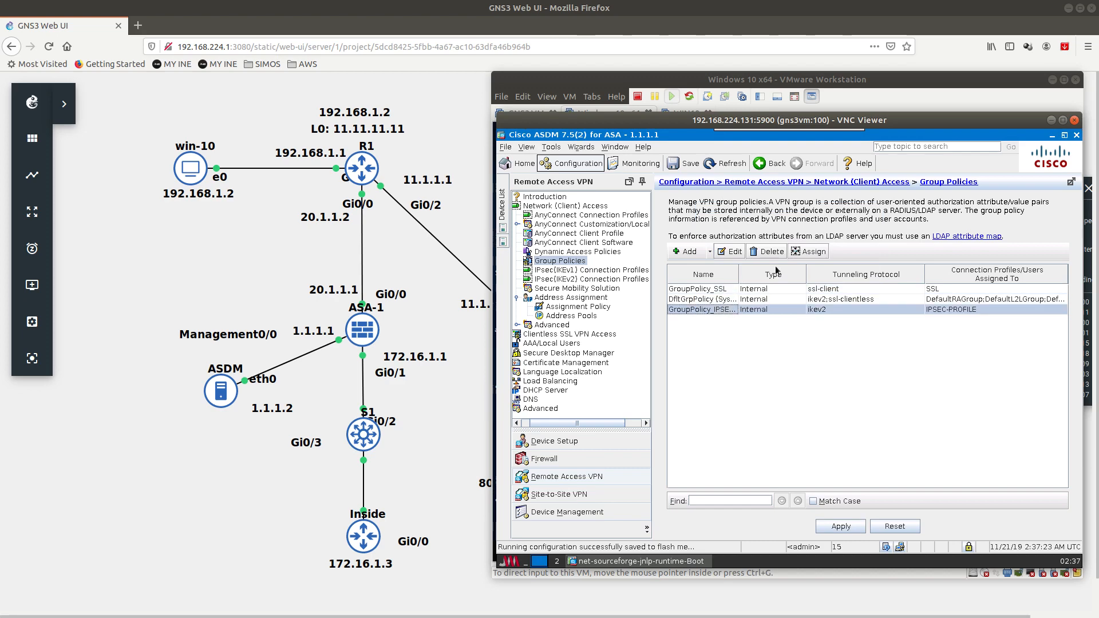
left_click(809, 252)
left_click(734, 324)
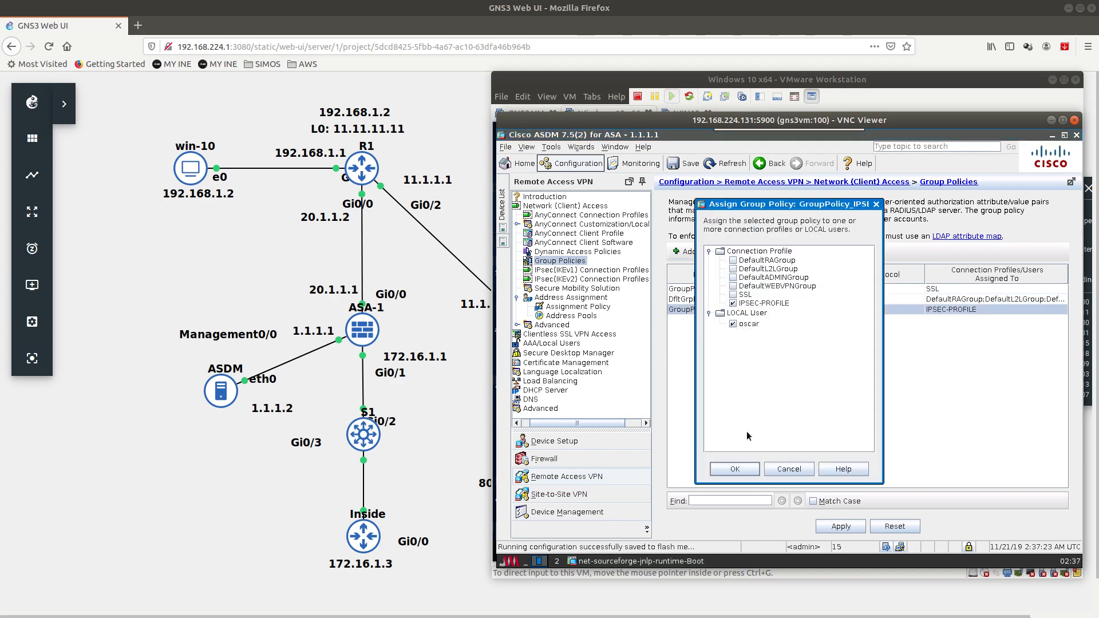
left_click(721, 465)
Step: Apply the changes to the ASA, save to flash, and bring up the Windows 10 VM
left_click(840, 523)
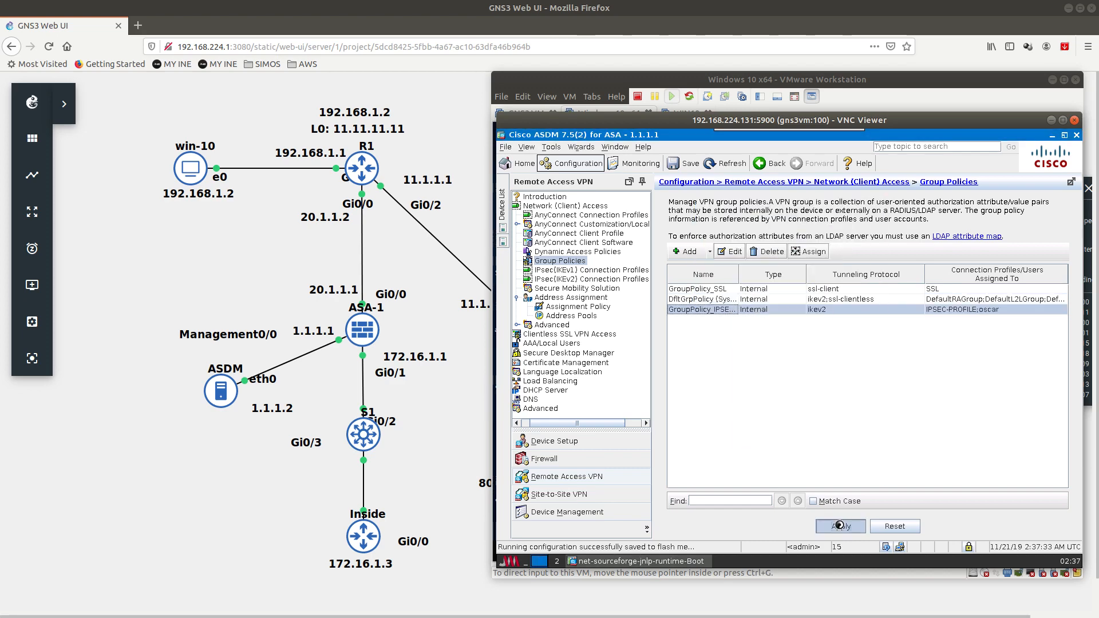
left_click(914, 547)
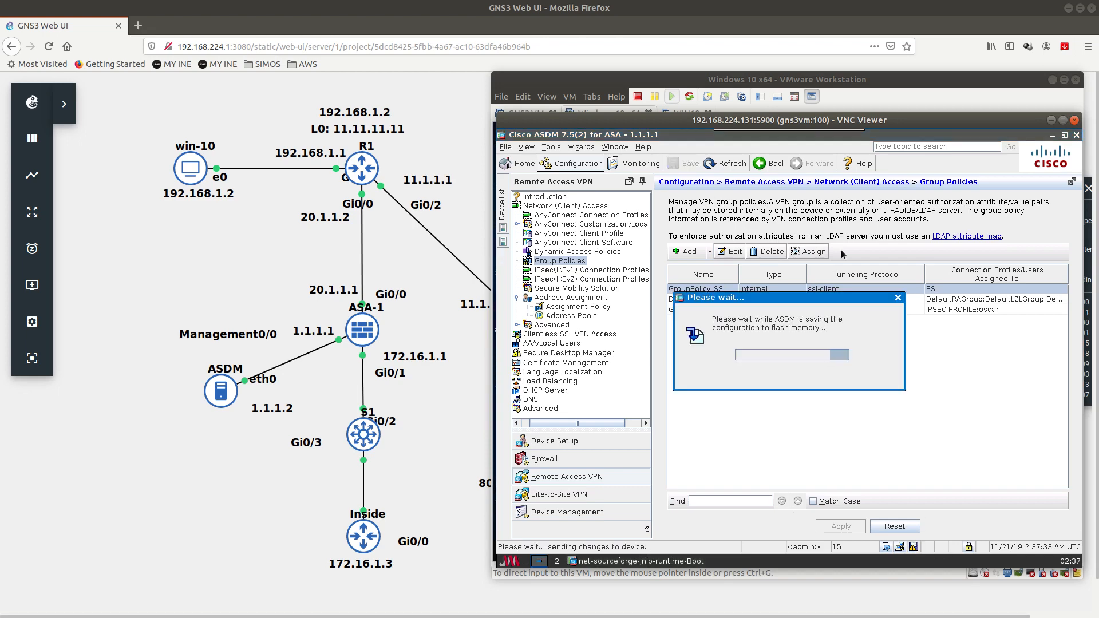
left_click(763, 81)
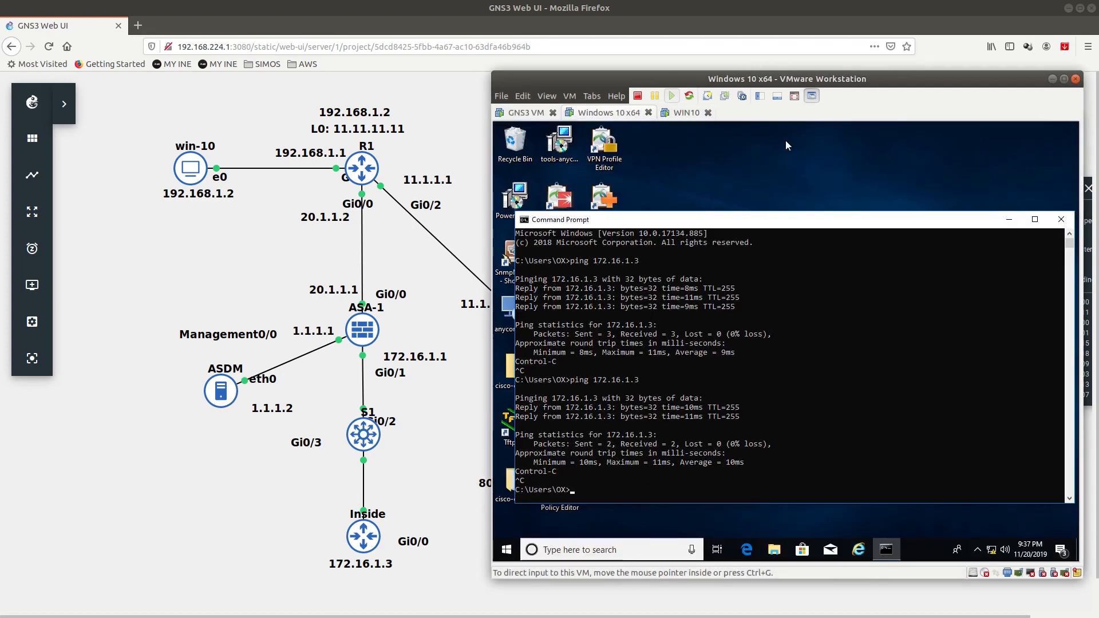
Step: Disconnect AnyConnect and reconnect to 20.1.1.1, accepting the untrusted certificate
left_click(978, 550)
left_click(978, 526)
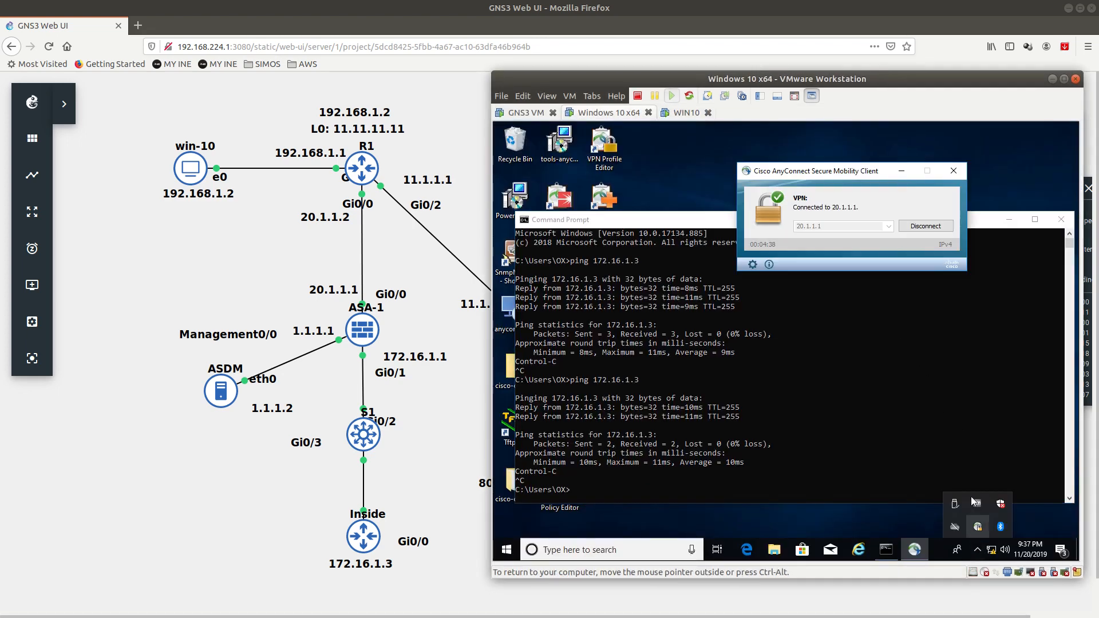
left_click(910, 229)
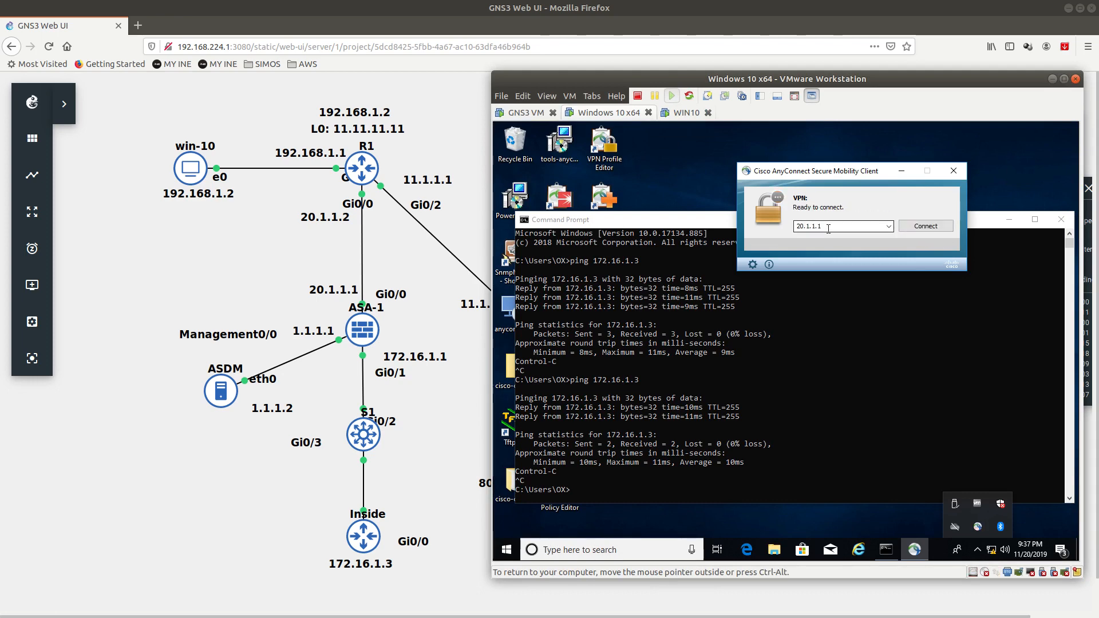
left_click(923, 226)
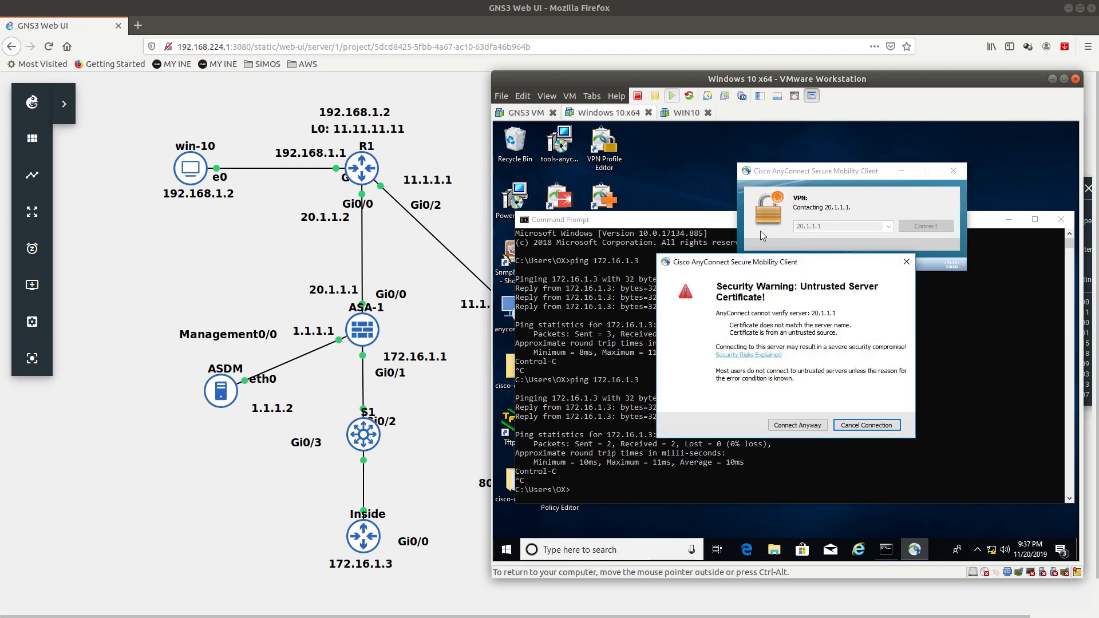
left_click(797, 425)
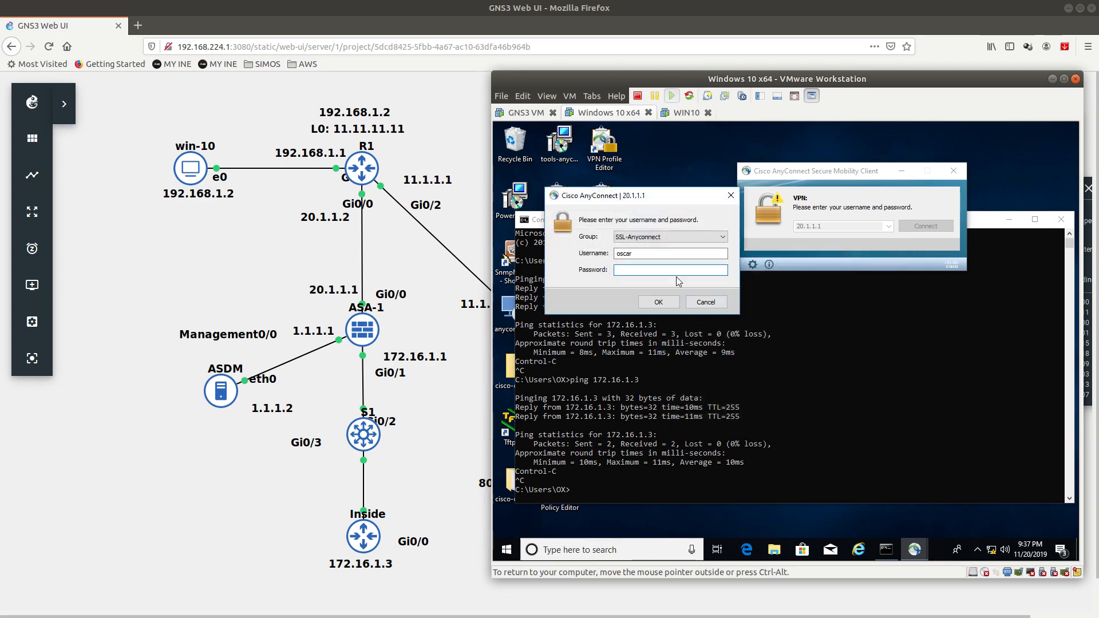
Step: Log in with group IPSEC-PROFILE and accept the 'Welcome to Default group policy' banner
left_click(644, 237)
left_click(644, 255)
key("Return")
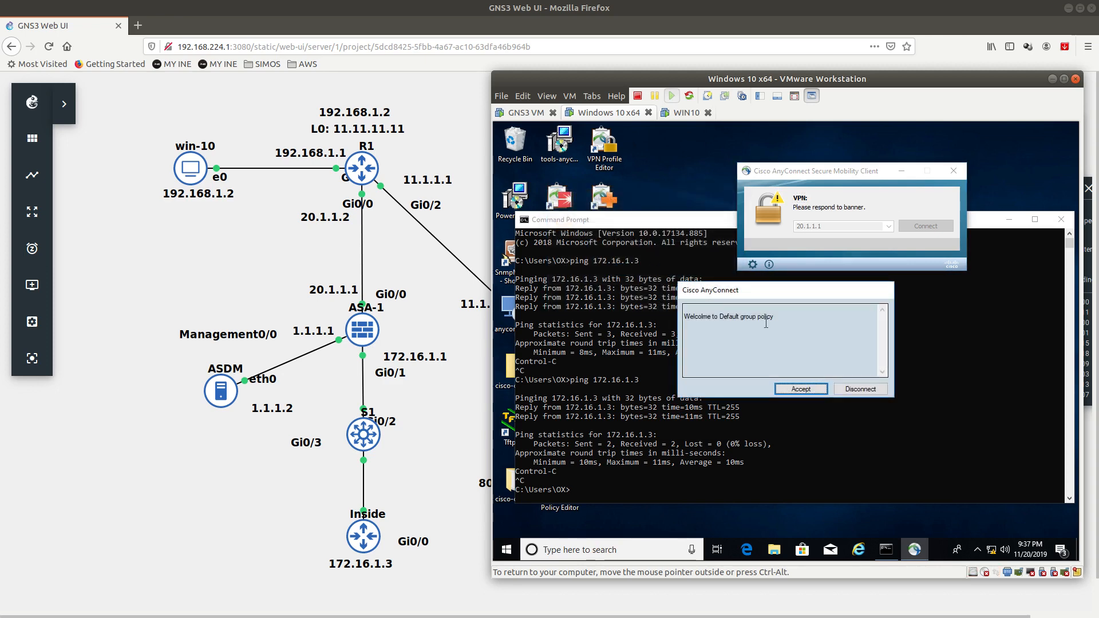
left_click_drag(775, 317, 684, 316)
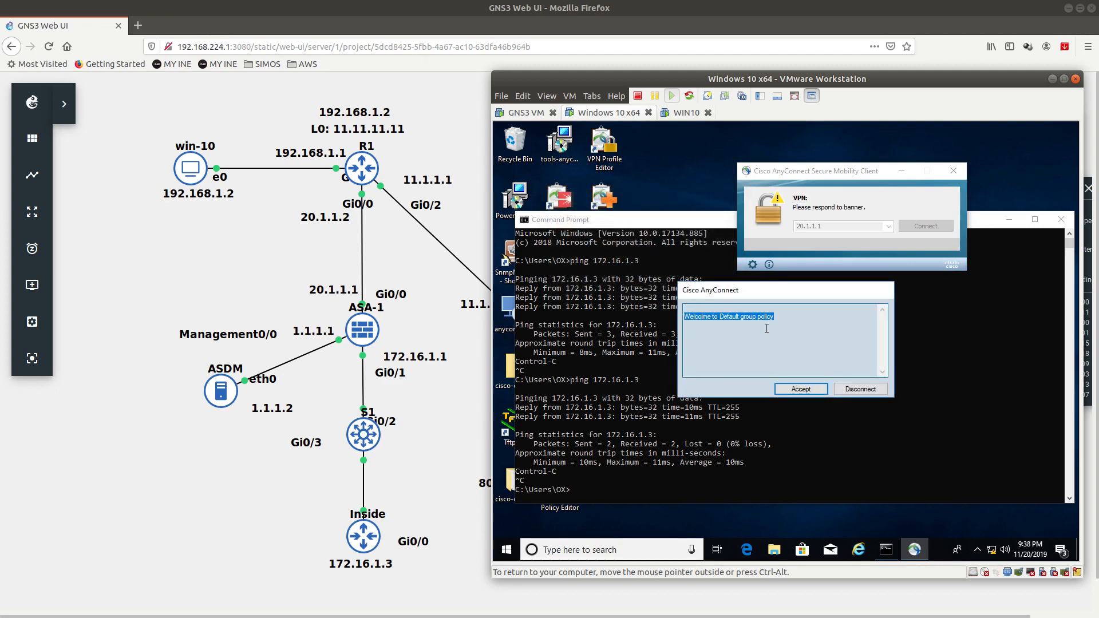
left_click(800, 388)
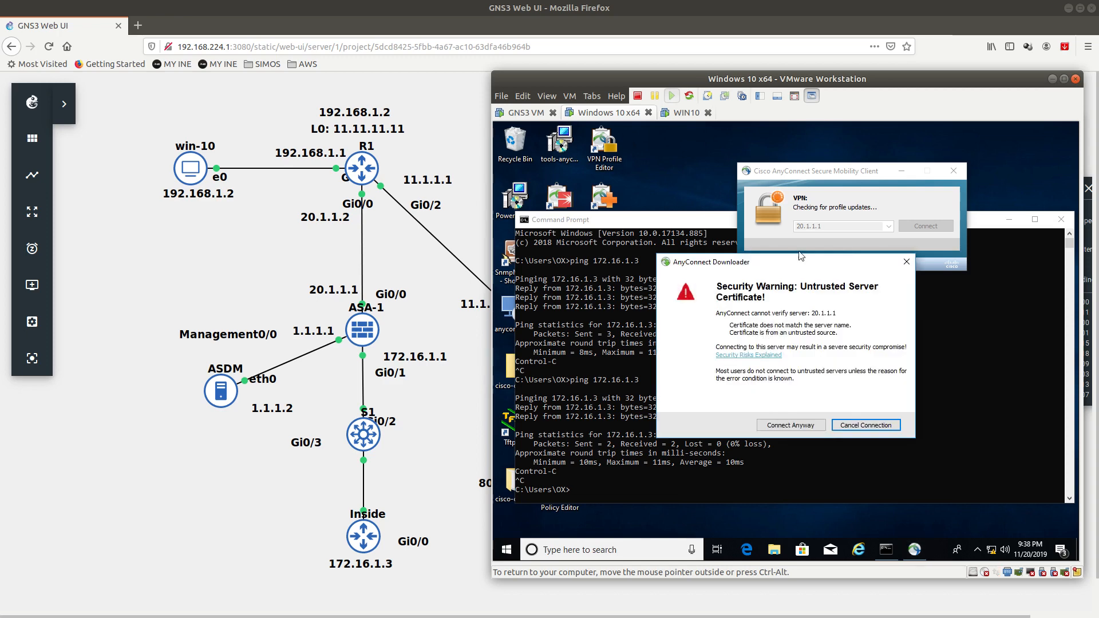
left_click(791, 425)
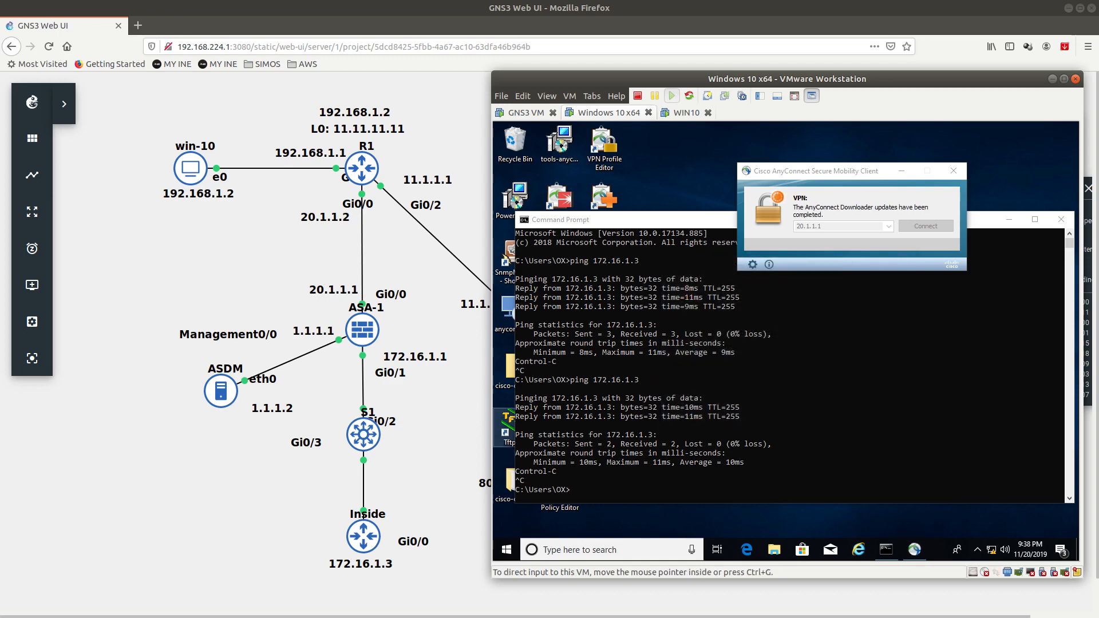
key("alt+Tab")
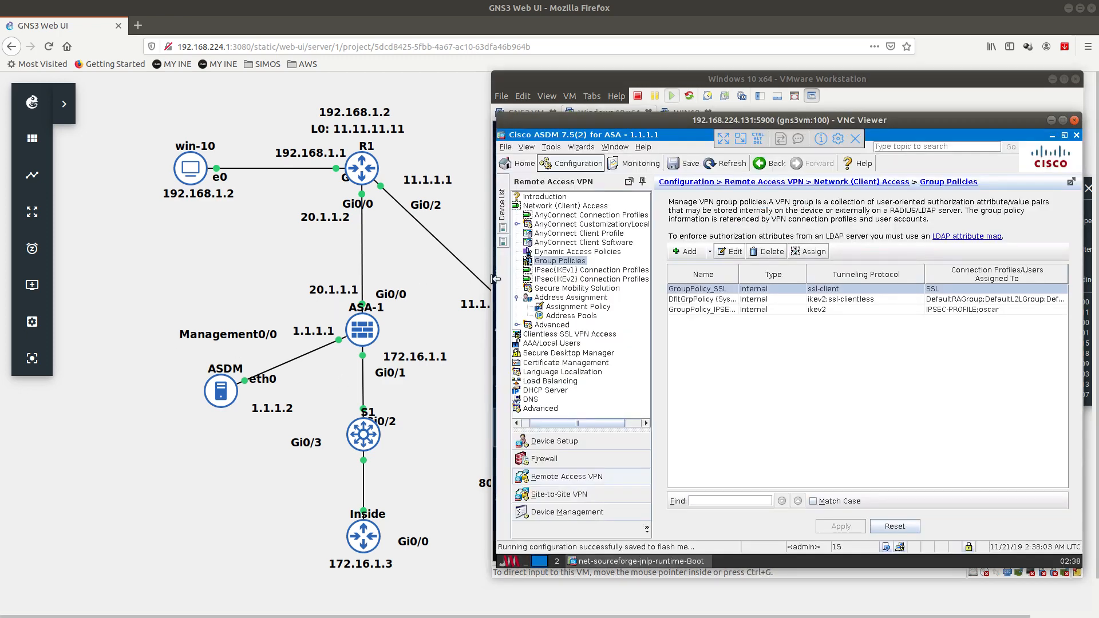
Step: Check GroupPolicy_IPSEC-PROFILE's banner inheritance and view the DfltGrpPolicy banner text
double_click(706, 310)
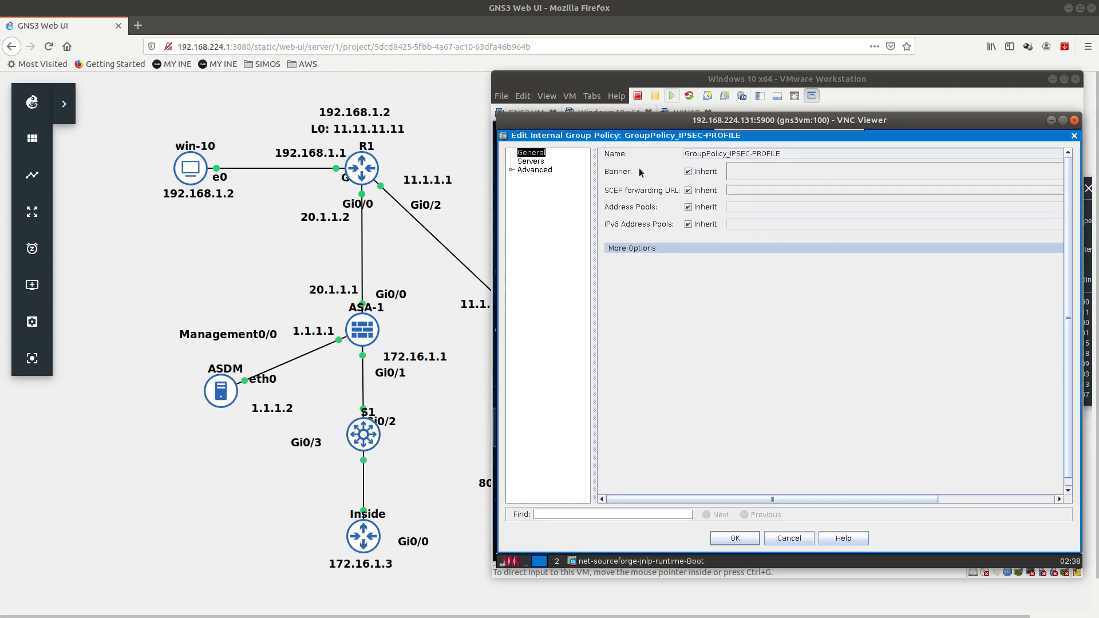
left_click(689, 171)
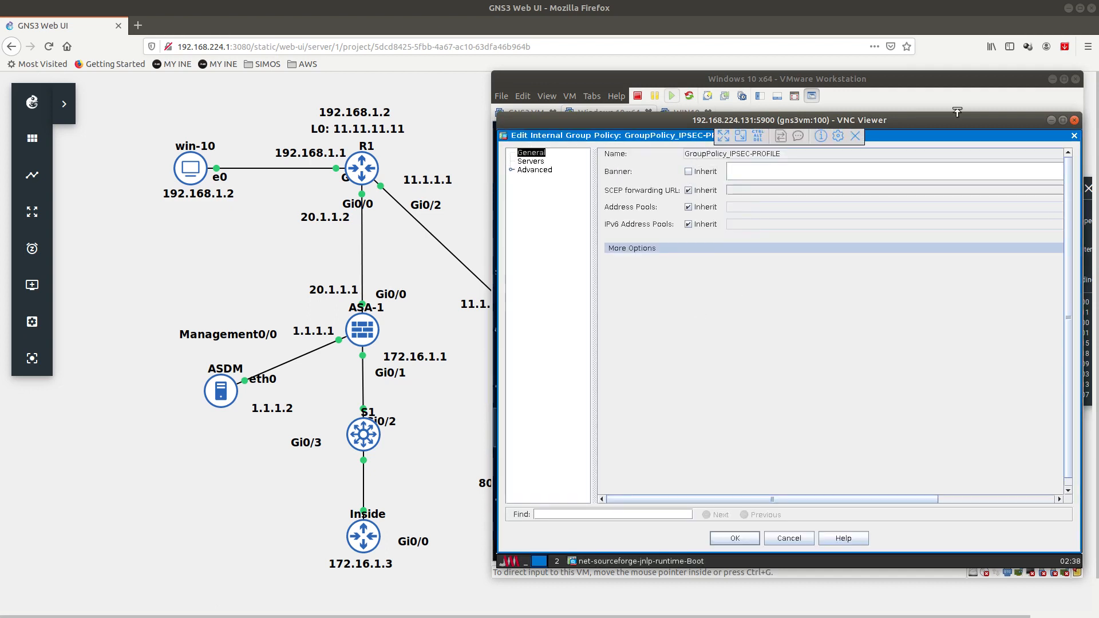
left_click(1075, 137)
double_click(693, 300)
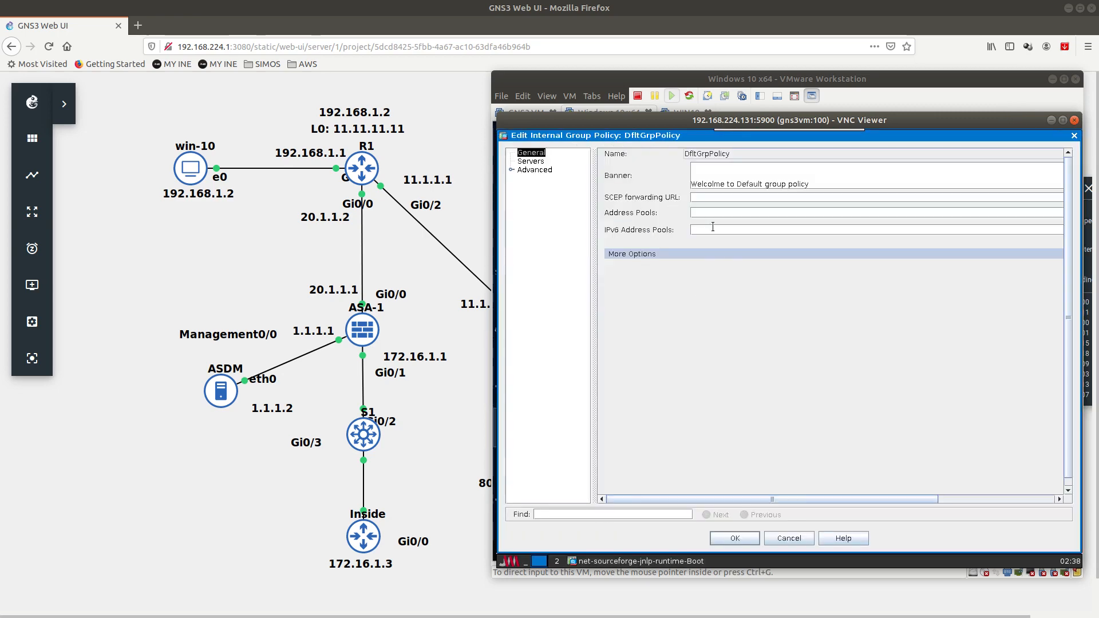
left_click_drag(691, 184, 816, 186)
left_click(1075, 136)
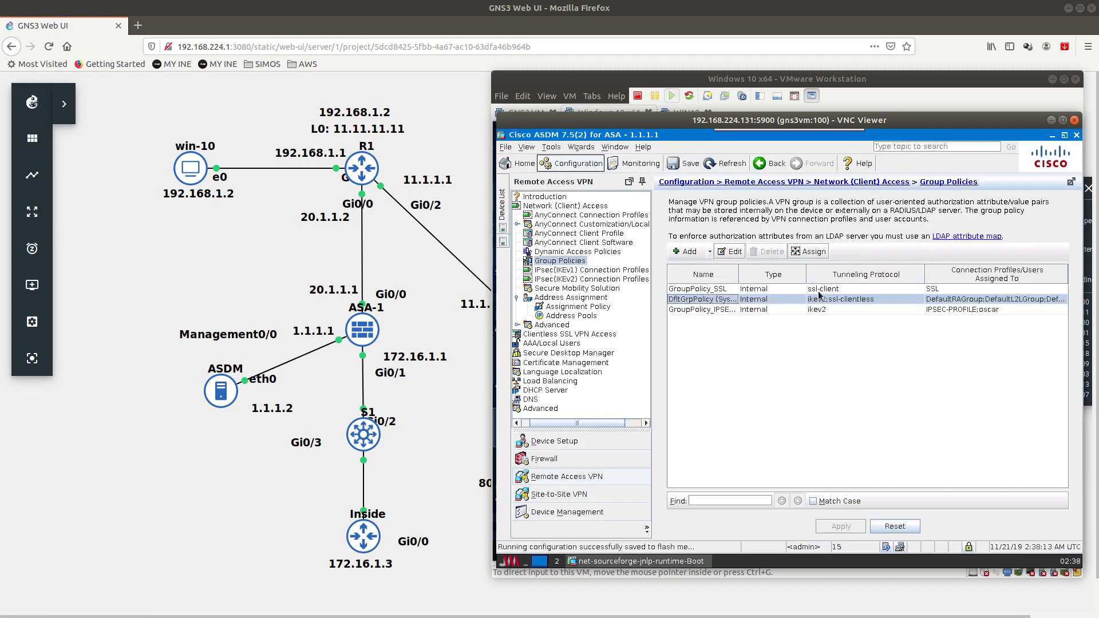
Step: Set GroupPolicy_IPSEC-PROFILE's banner to 'Welcome to IPSEC', apply it, and return to the Windows VM
left_click(698, 309)
double_click(698, 310)
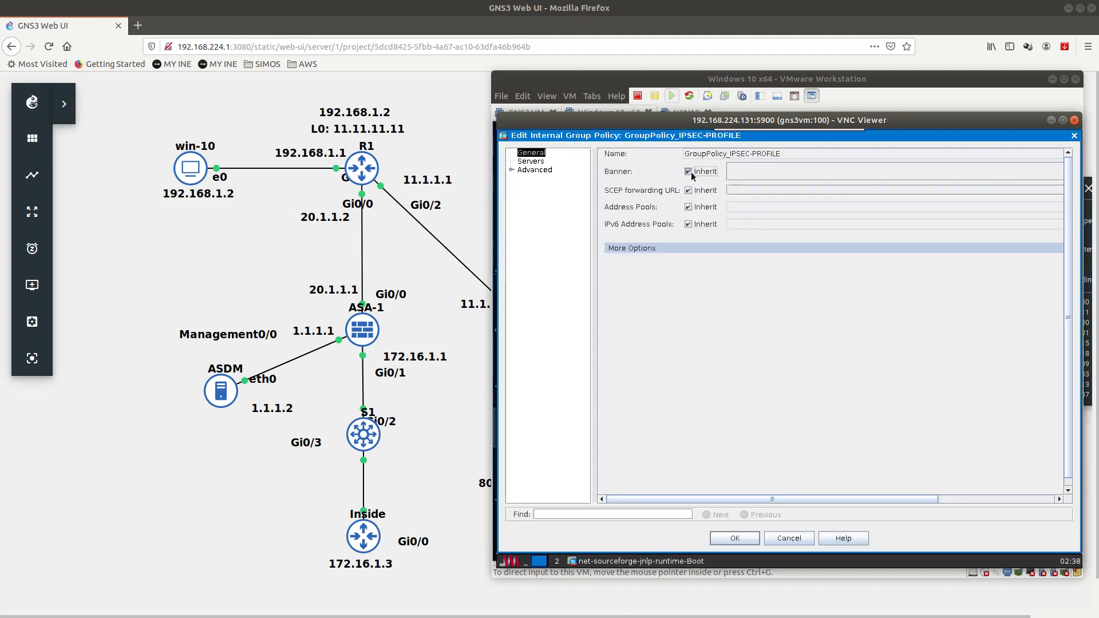
left_click(689, 172)
left_click(744, 174)
type("Welcome to IPSEC")
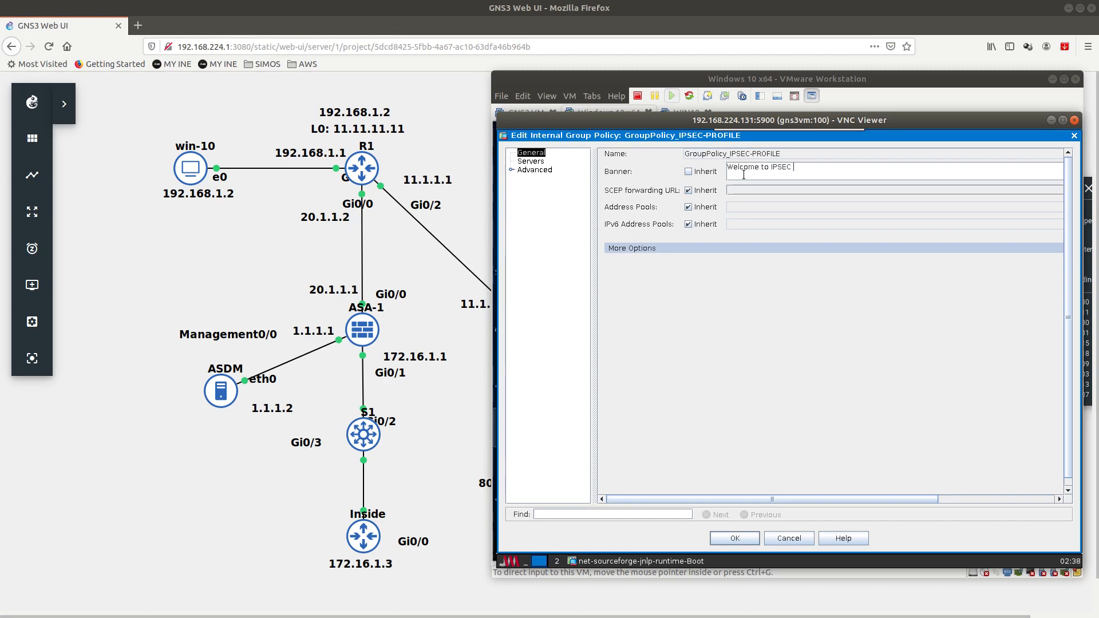
key("BackSpace")
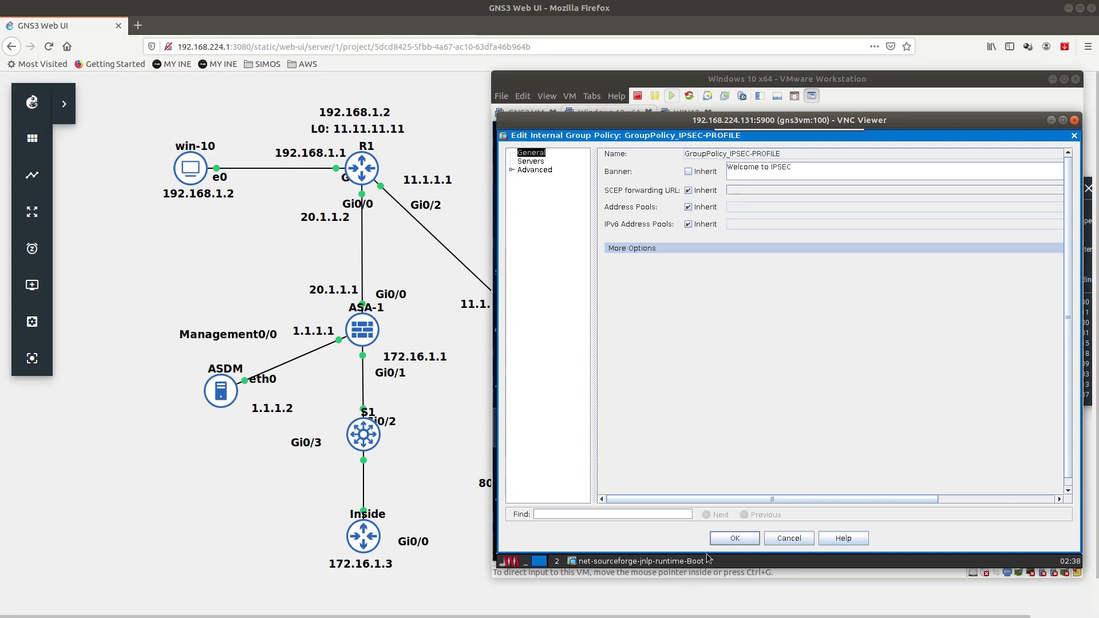
left_click(728, 538)
left_click(838, 524)
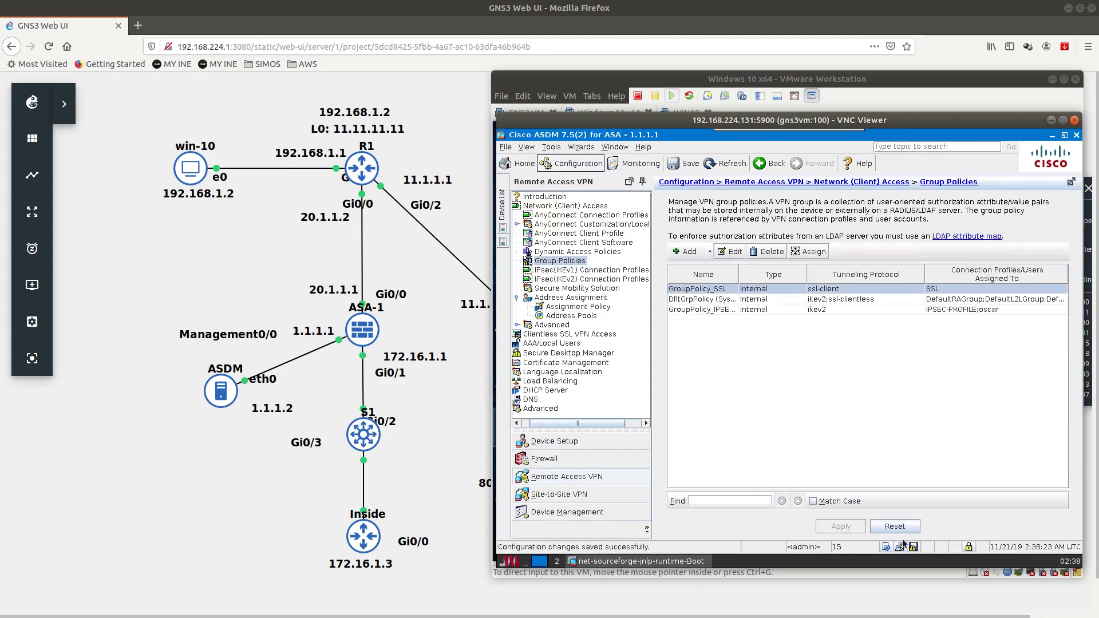
left_click(833, 113)
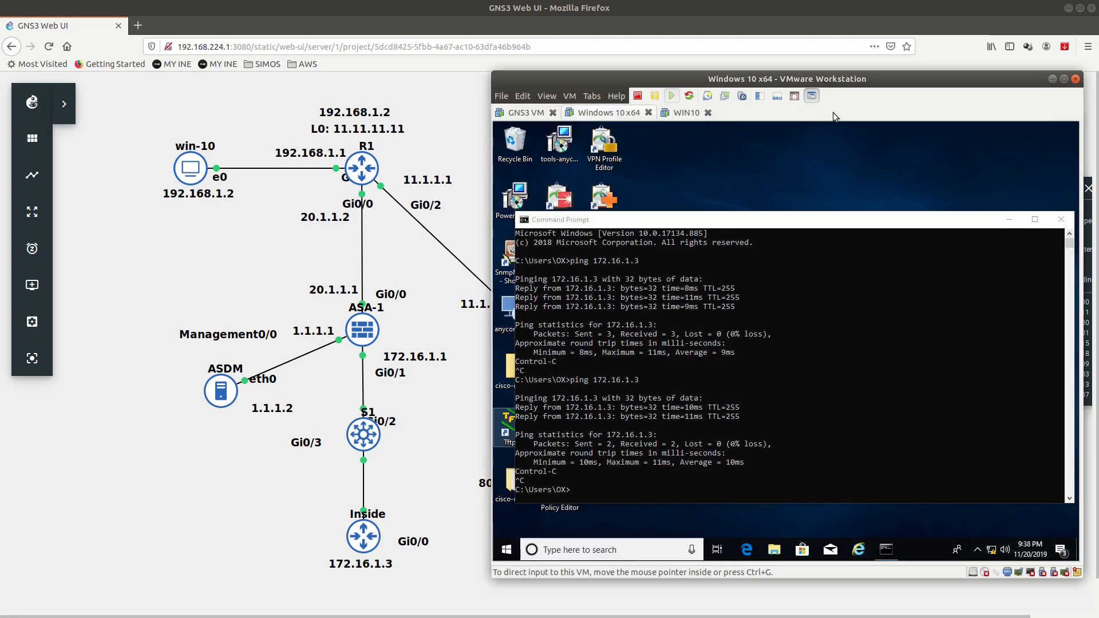
left_click(978, 549)
Step: Disconnect, reconnect to 20.1.1.1 as IPSEC-PROFILE, and accept the 'Welcome to IPSEC' banner
right_click(978, 527)
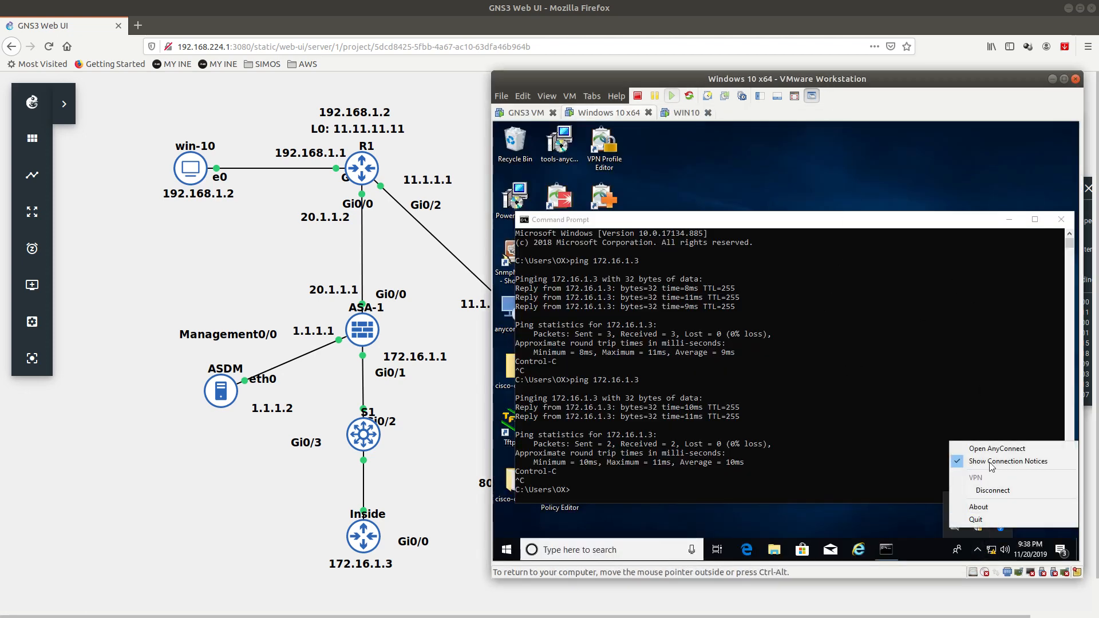
left_click(1008, 450)
left_click(927, 228)
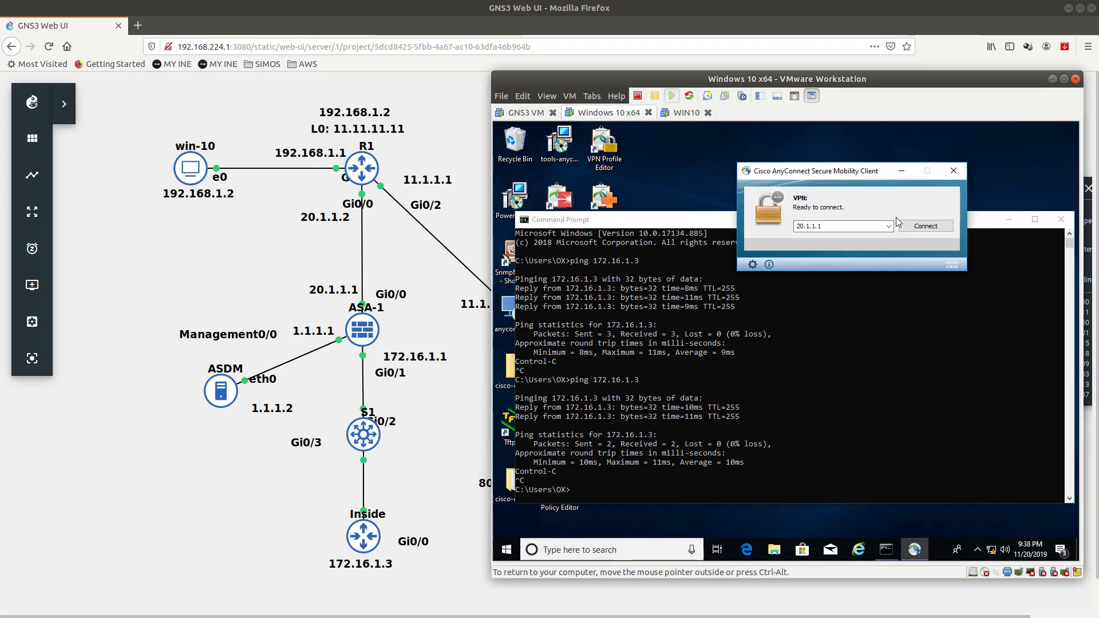
left_click(930, 226)
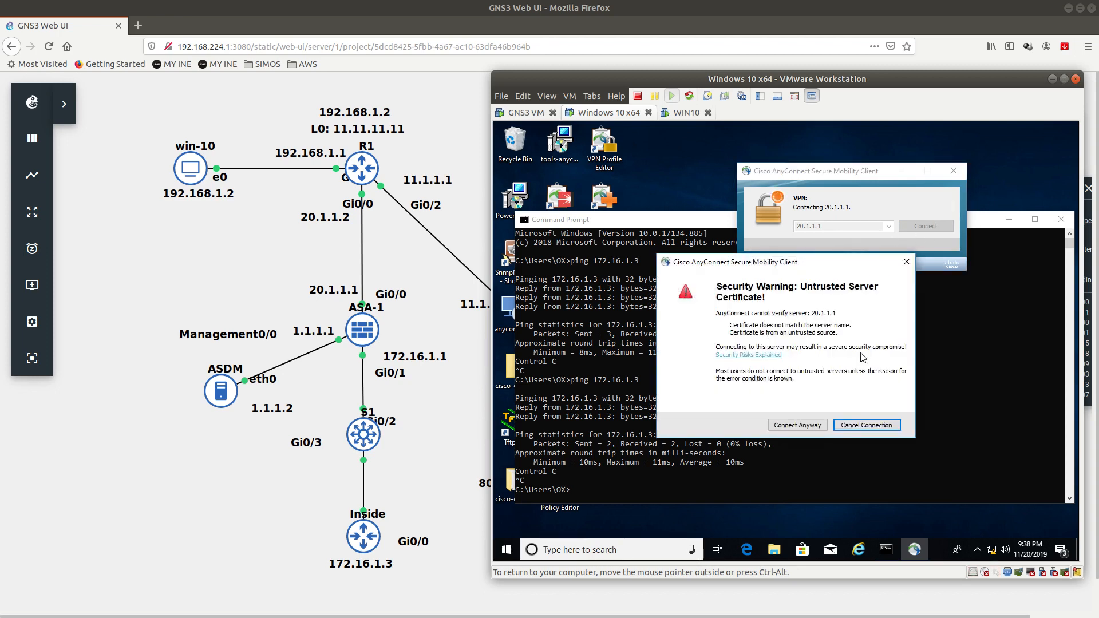
left_click(797, 425)
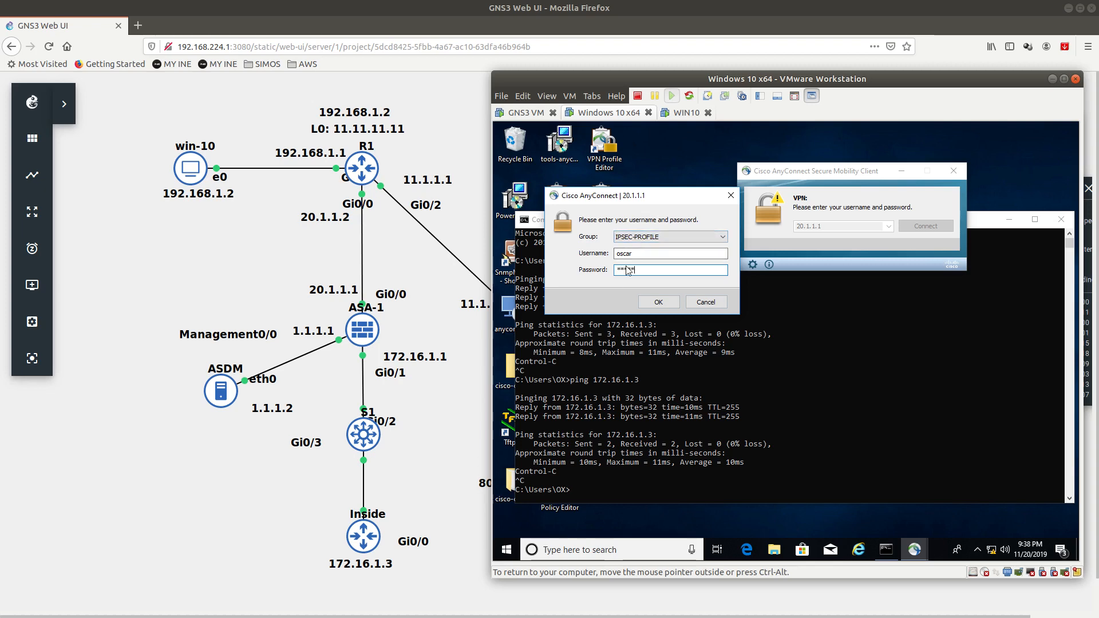
key("Return")
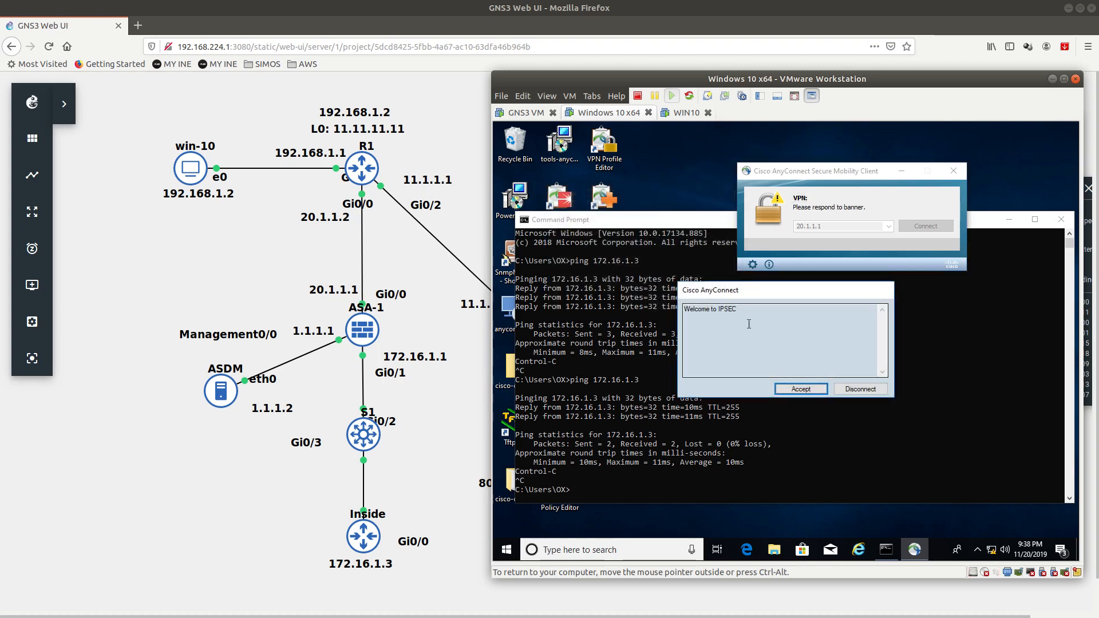
left_click_drag(747, 318, 684, 314)
left_click(793, 389)
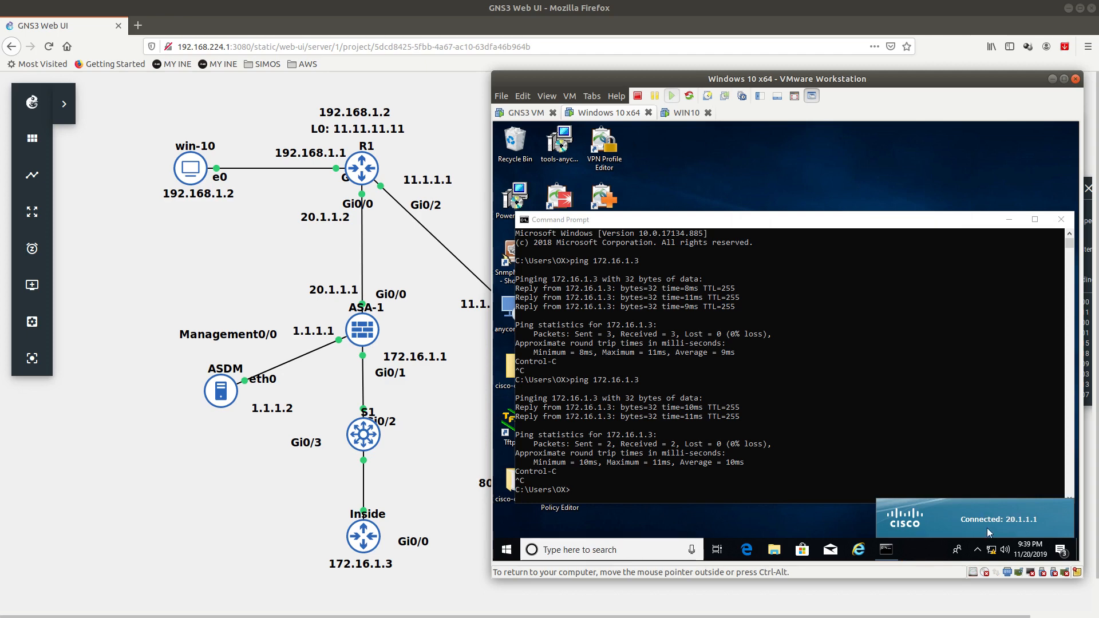
left_click(734, 503)
Step: Run ipconfig and confirm the VPN adapter received 172.16.1.200
type("ipconfig")
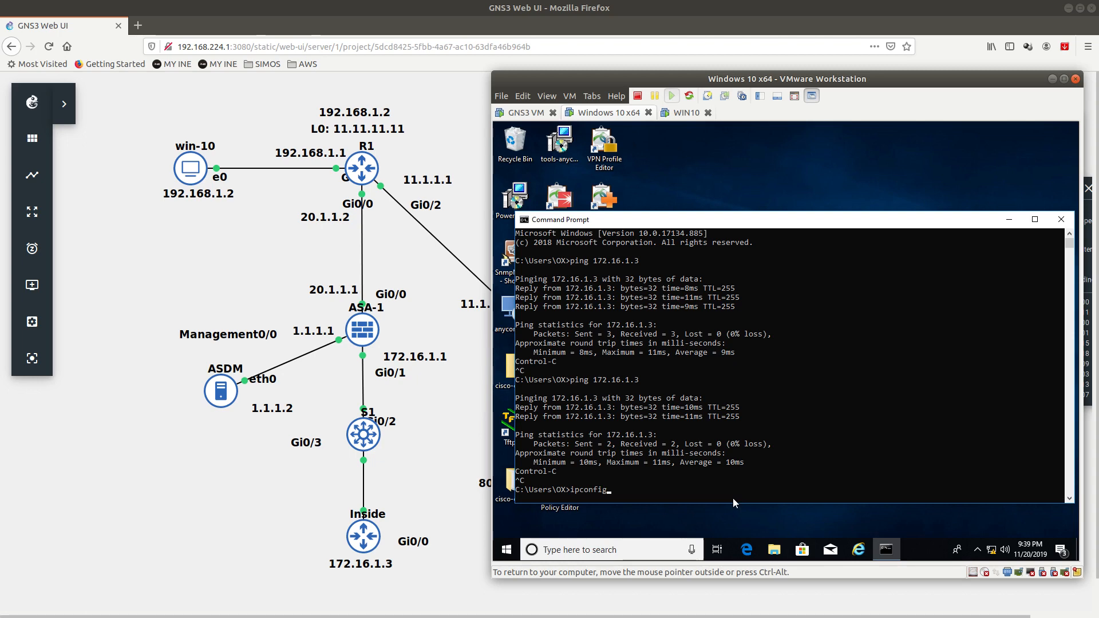
key("Return")
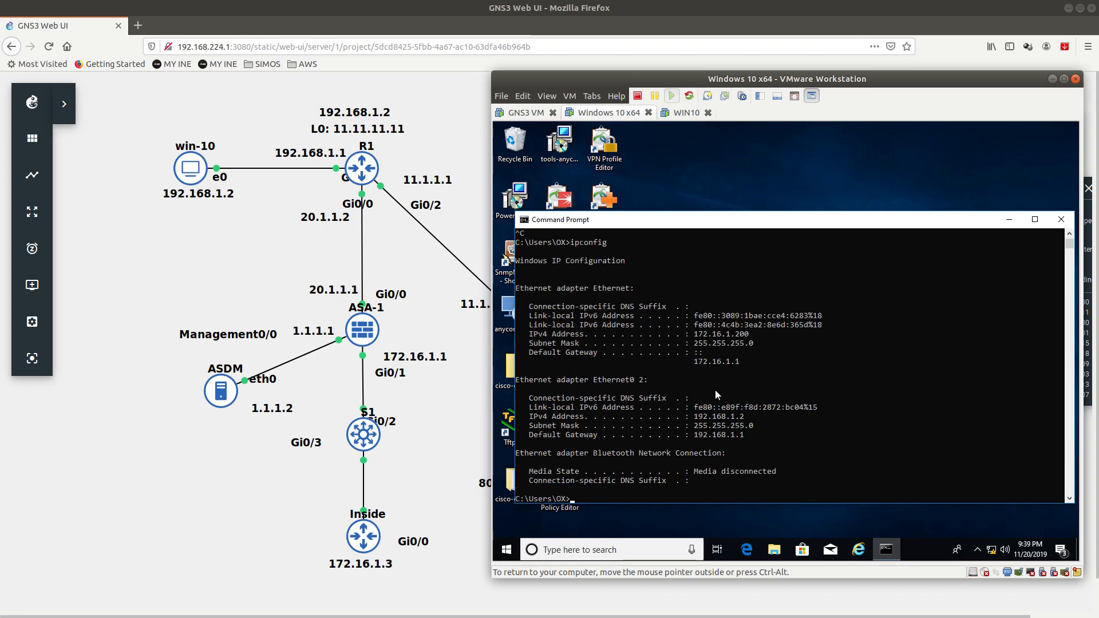
left_click_drag(692, 334, 752, 336)
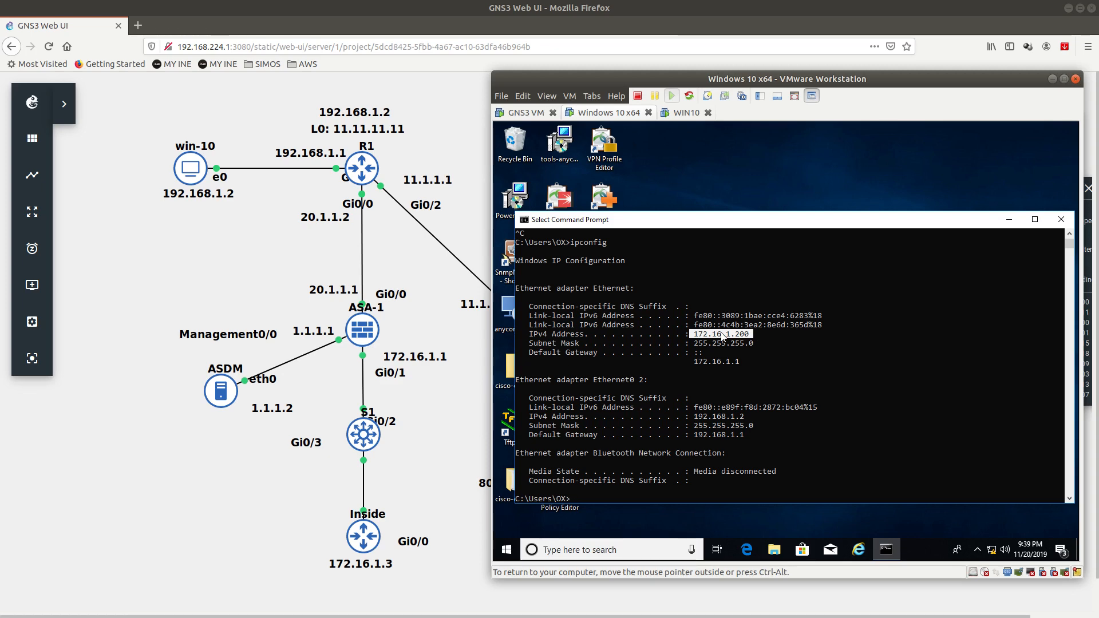
left_click(868, 381)
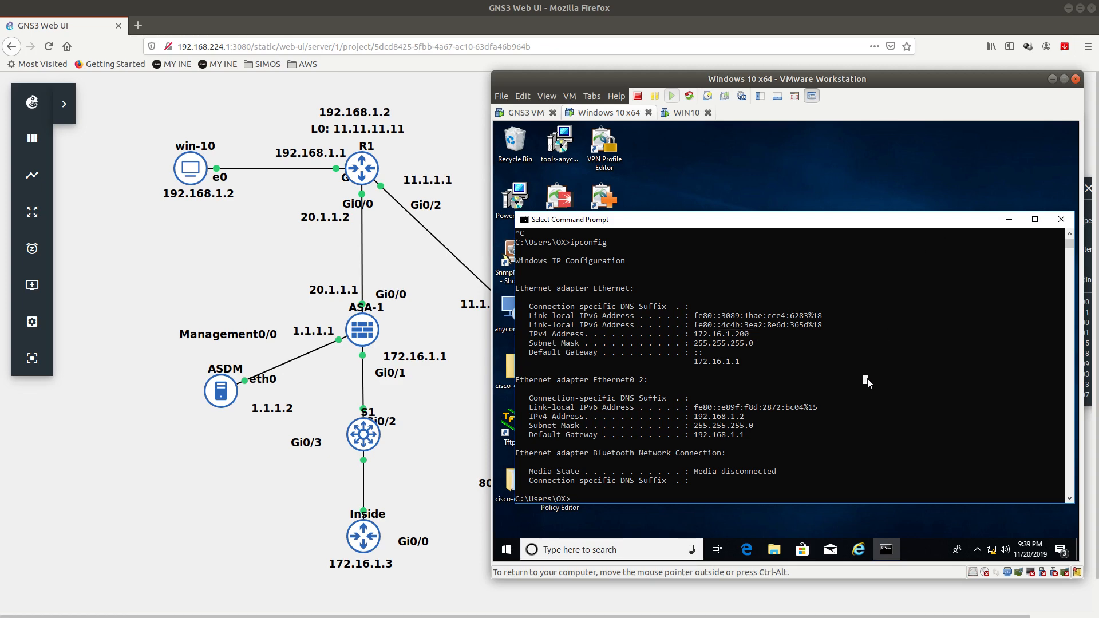
Step: Ping 172.16.1.3 and stop it once replies arrive
type("ping 172.")
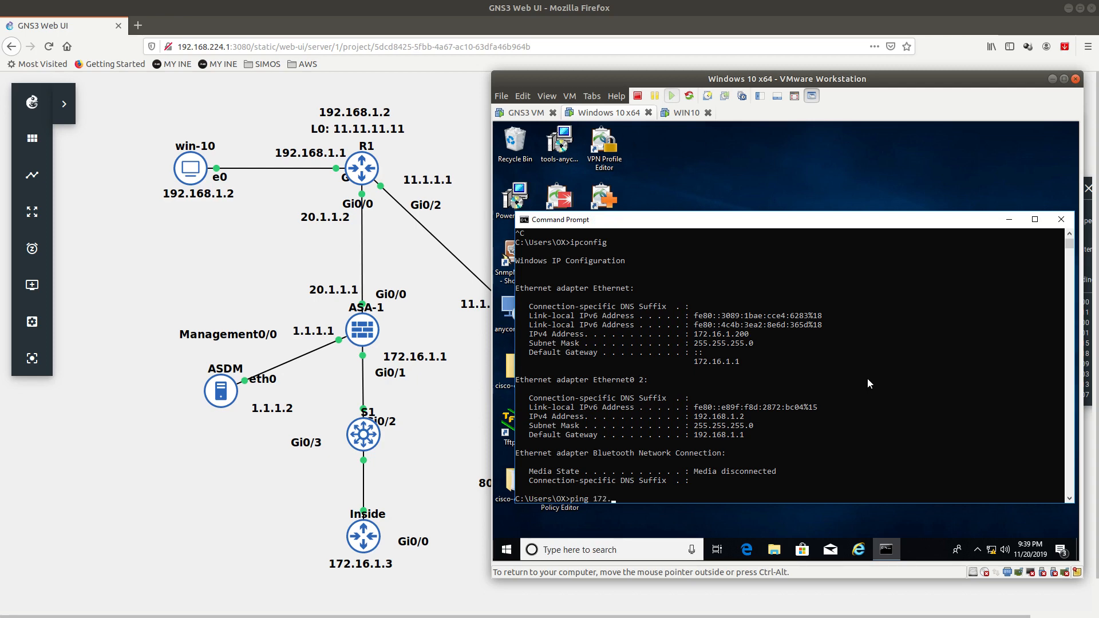
type("16.1.3")
key("Return")
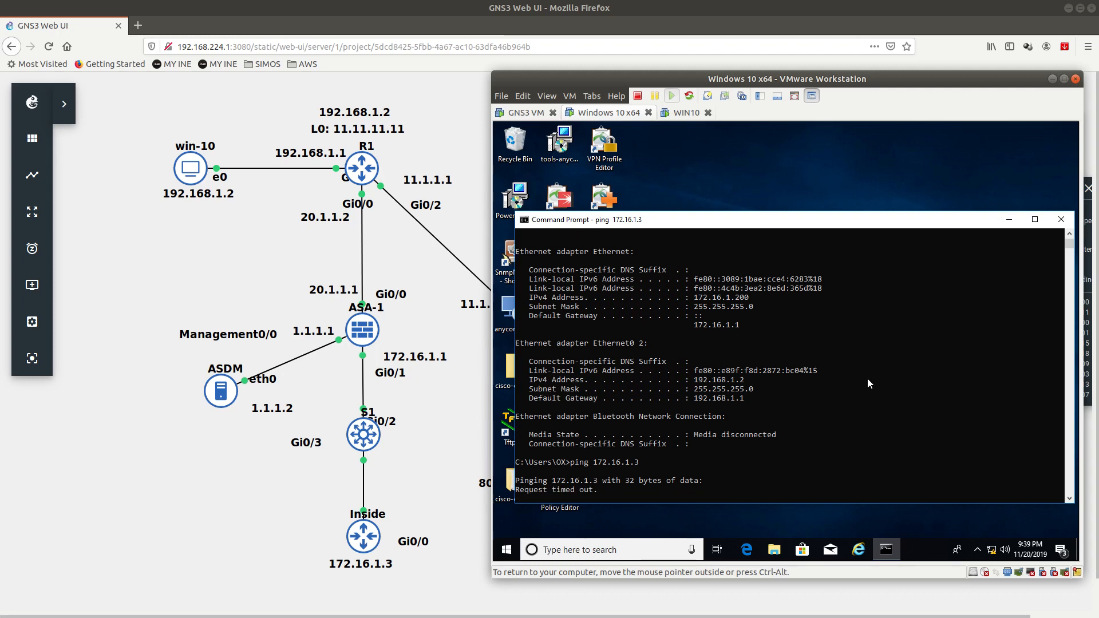
key("ctrl+c")
key("Return")
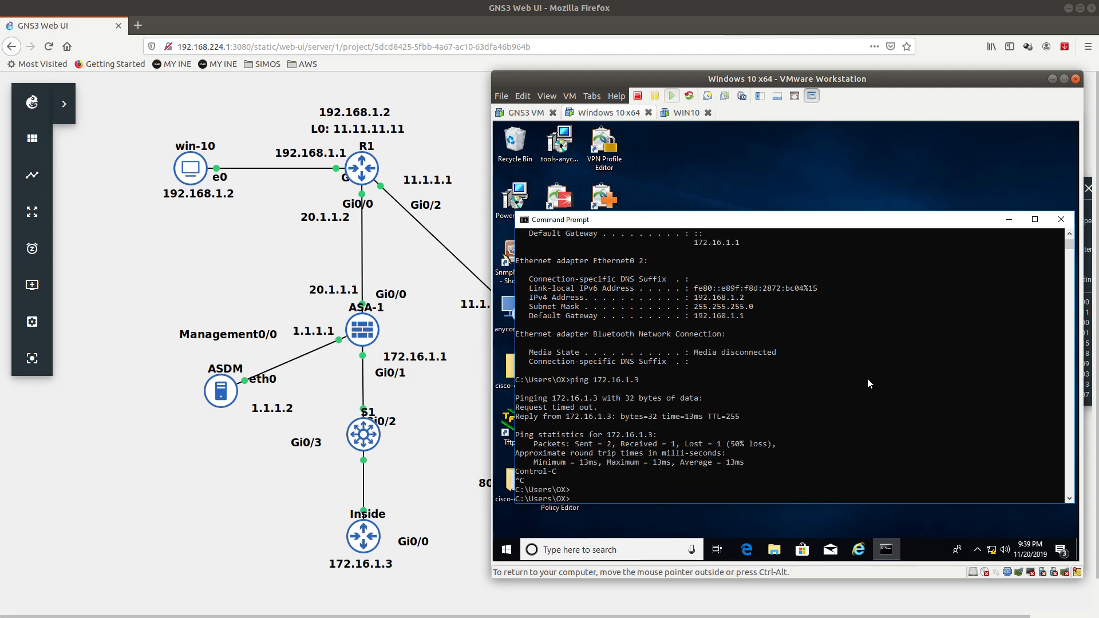
key("super")
Step: Open a PuTTY Telnet session to 172.16.1.3 and log in to the Inside router
type("putty")
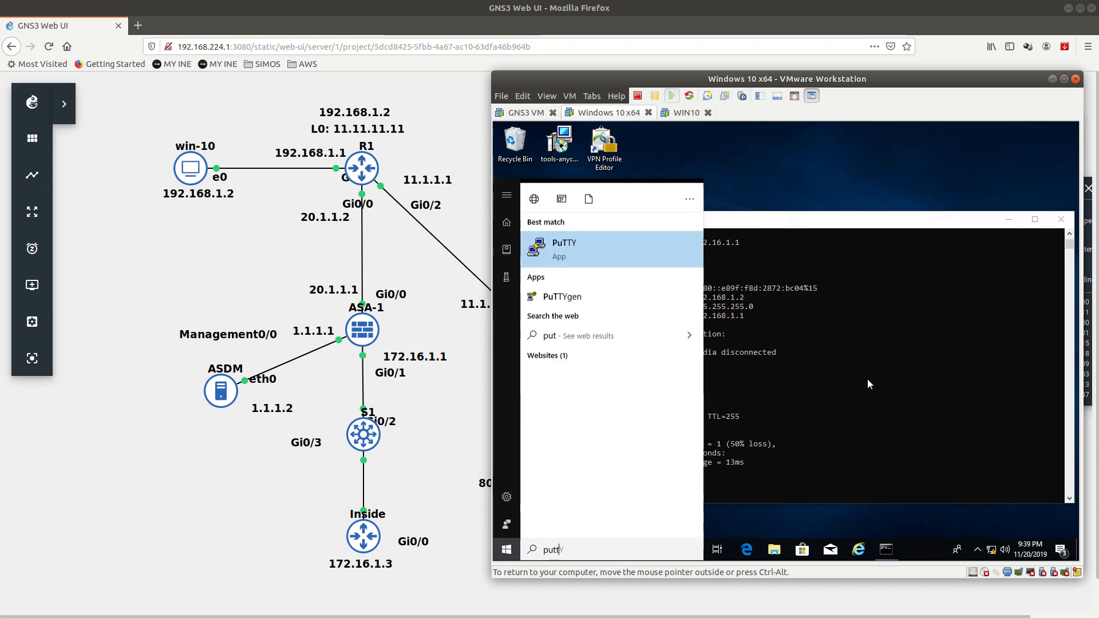
key("Return")
type("172.16.1.3")
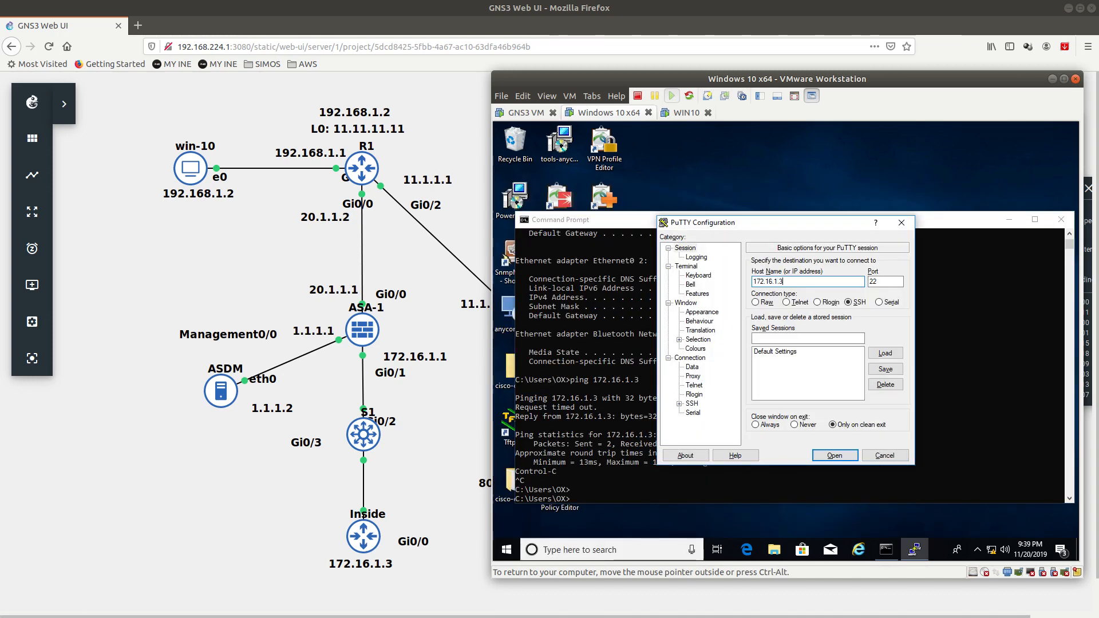
left_click(799, 303)
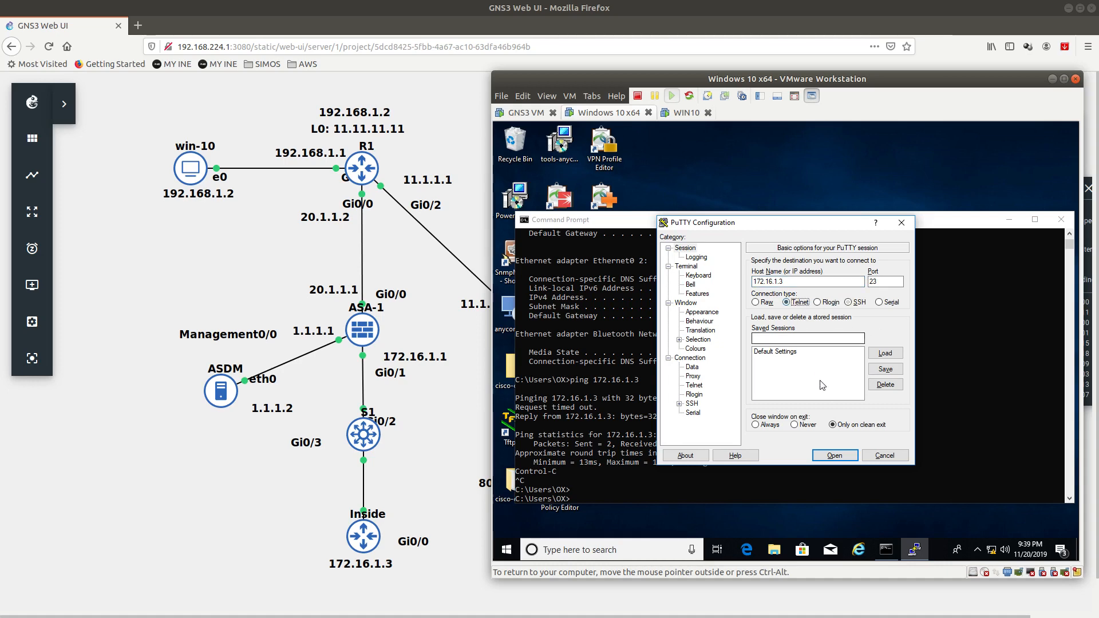
left_click(838, 456)
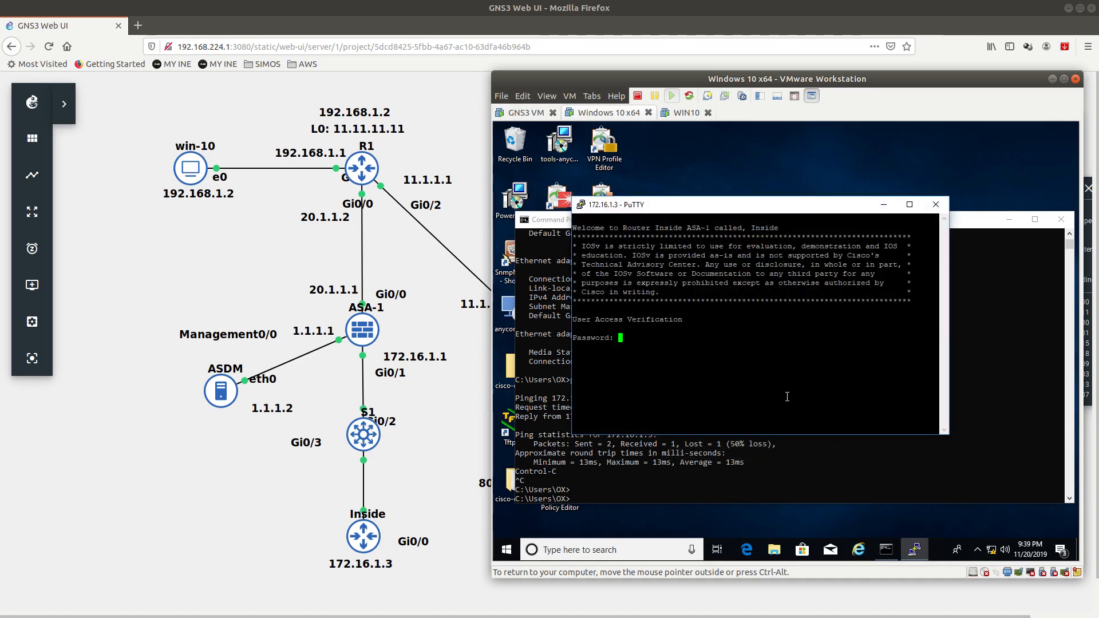
key("Return")
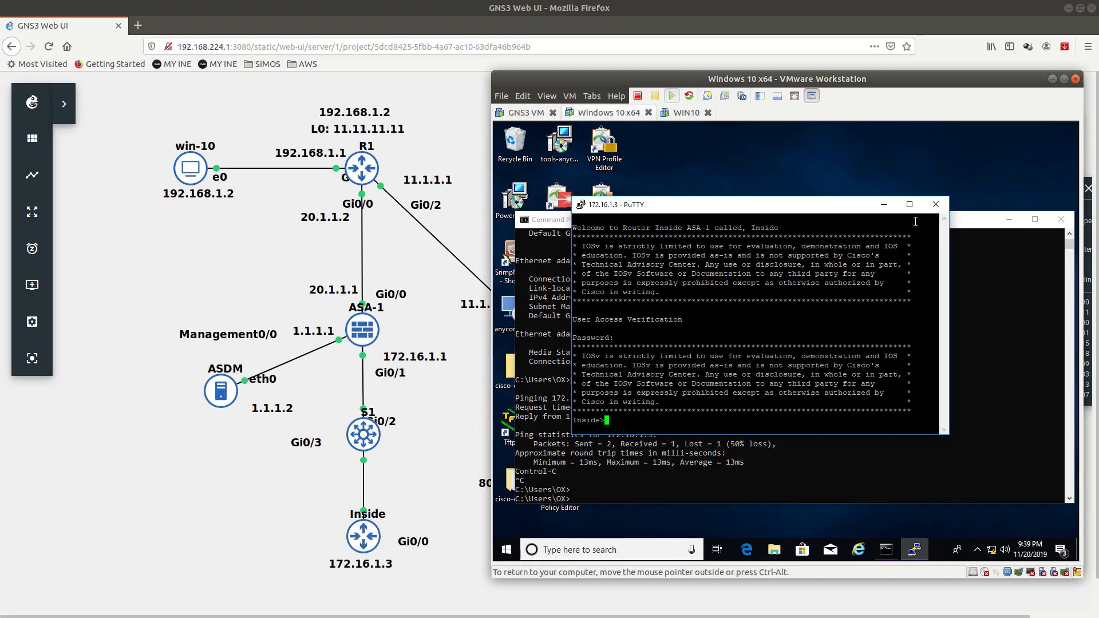
Step: End the PuTTY session and close the Command Prompt
left_click(943, 208)
left_click(796, 375)
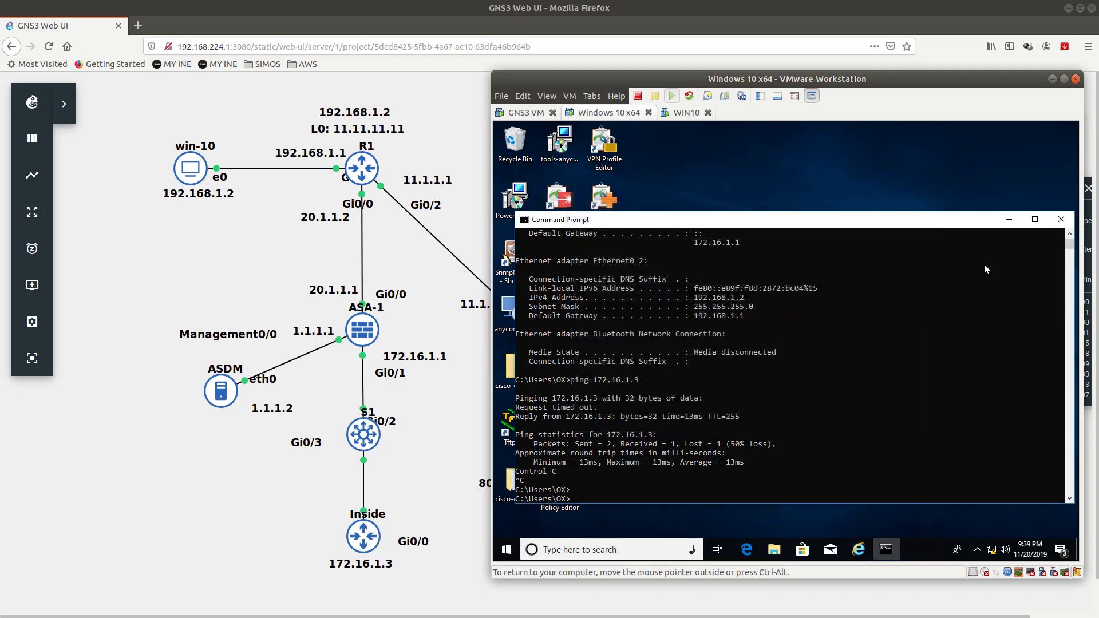
left_click(1062, 219)
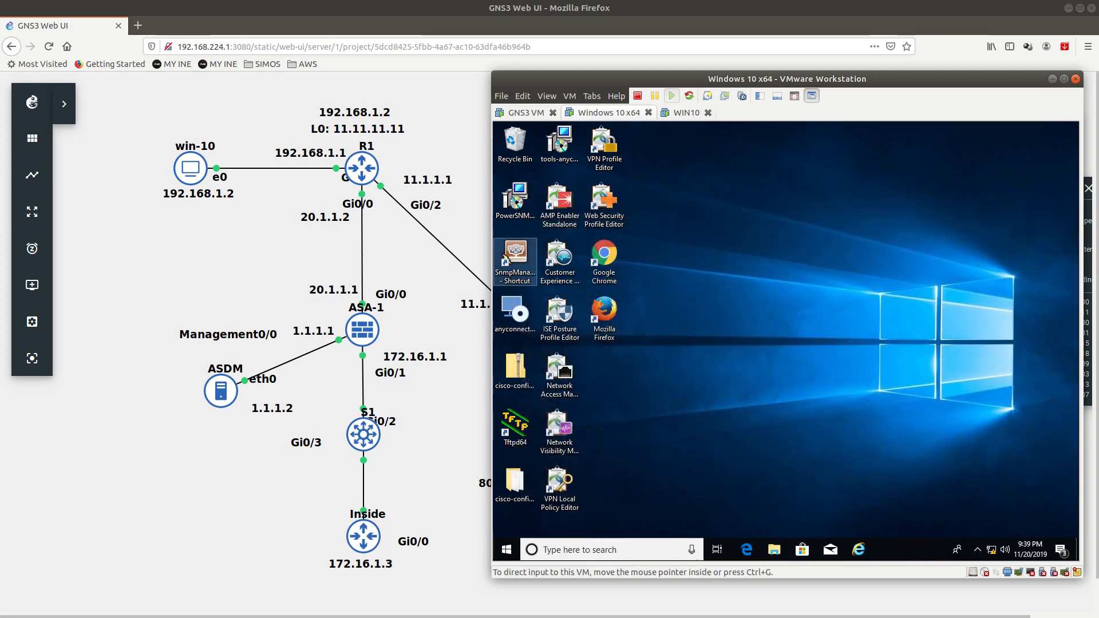
Step: Run 'show vpn-sessiondb anyconnect' in the ASA-1 terminal
key("alt+Tab")
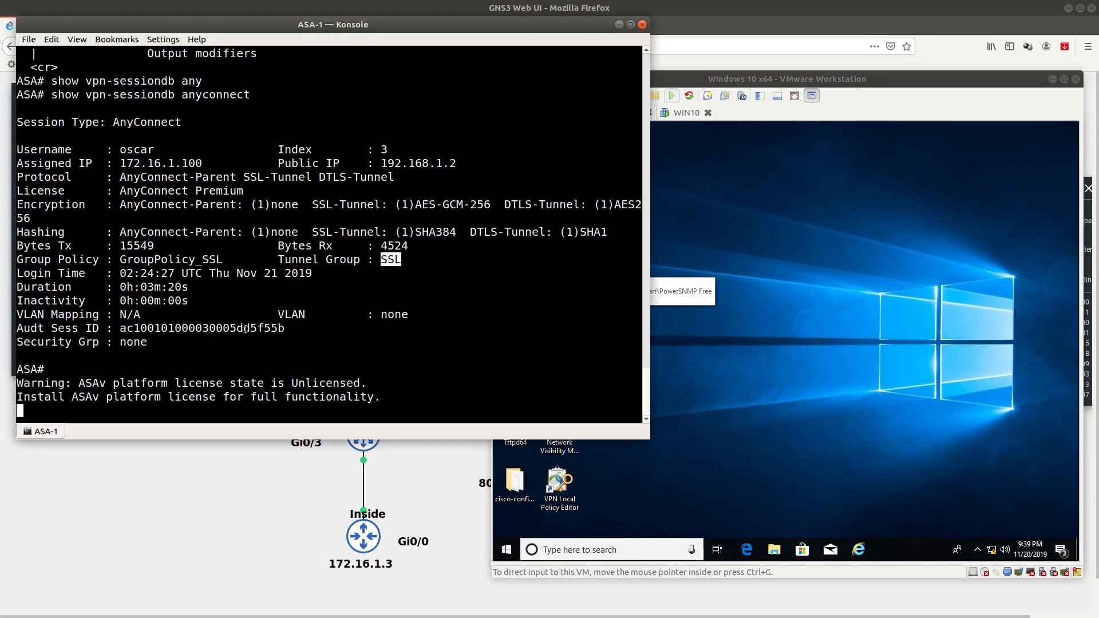
type("show vpn-sessiondb anyconnect")
key("Return")
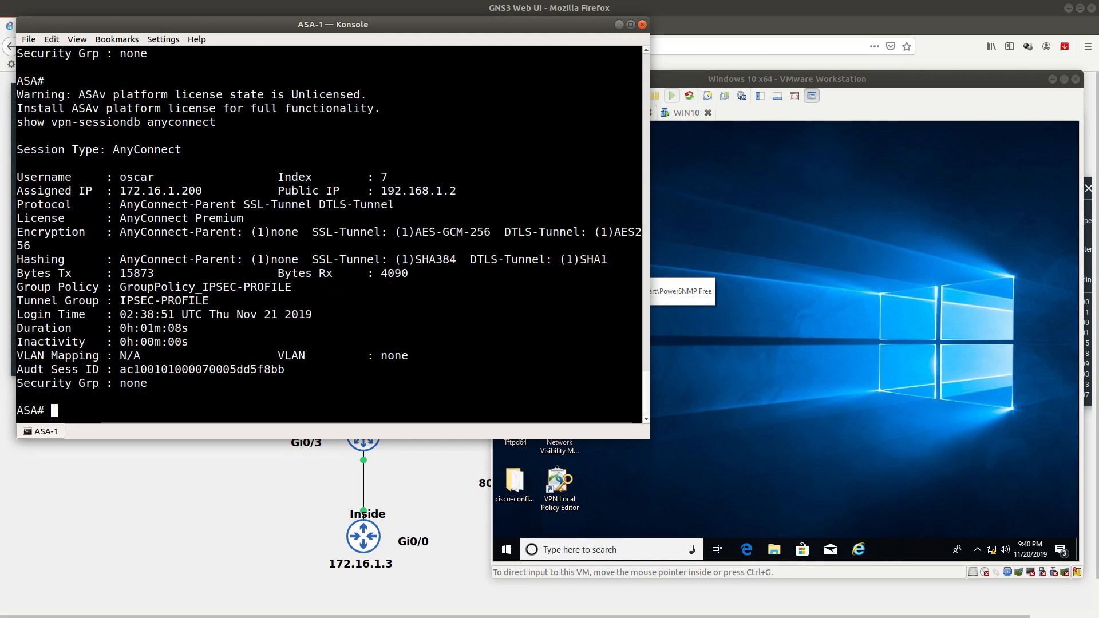
scroll(233, 328, "up", 1)
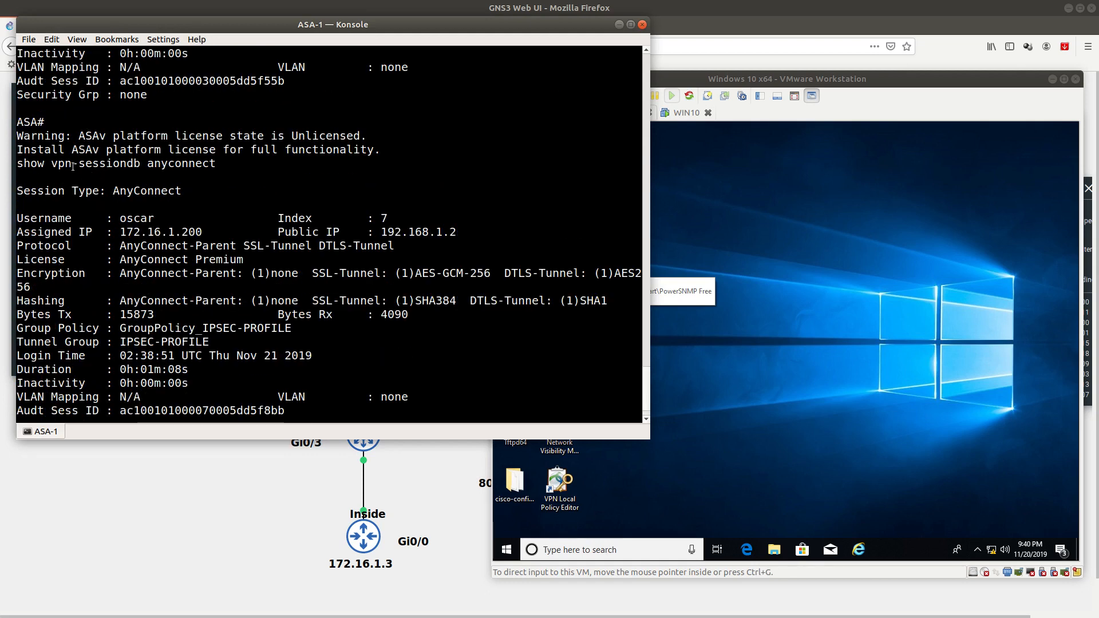
Step: Highlight SSL-Tunnel, group policy GroupPolicy_IPSEC-PROFILE and tunnel group IPSEC-PROFILE in the output
double_click(150, 165)
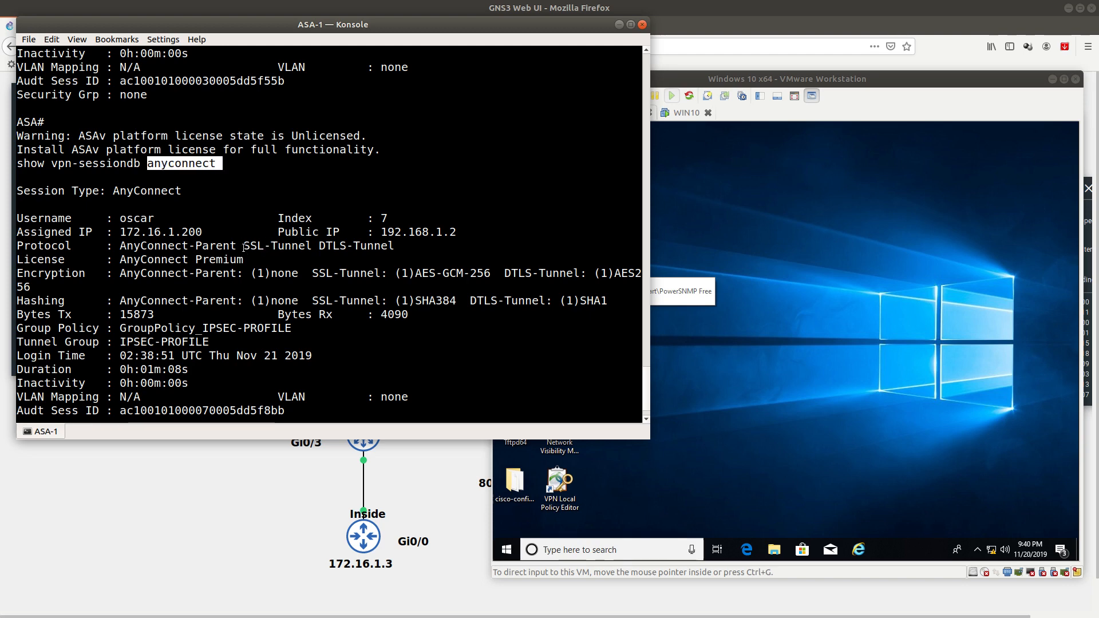
left_click_drag(244, 247, 373, 273)
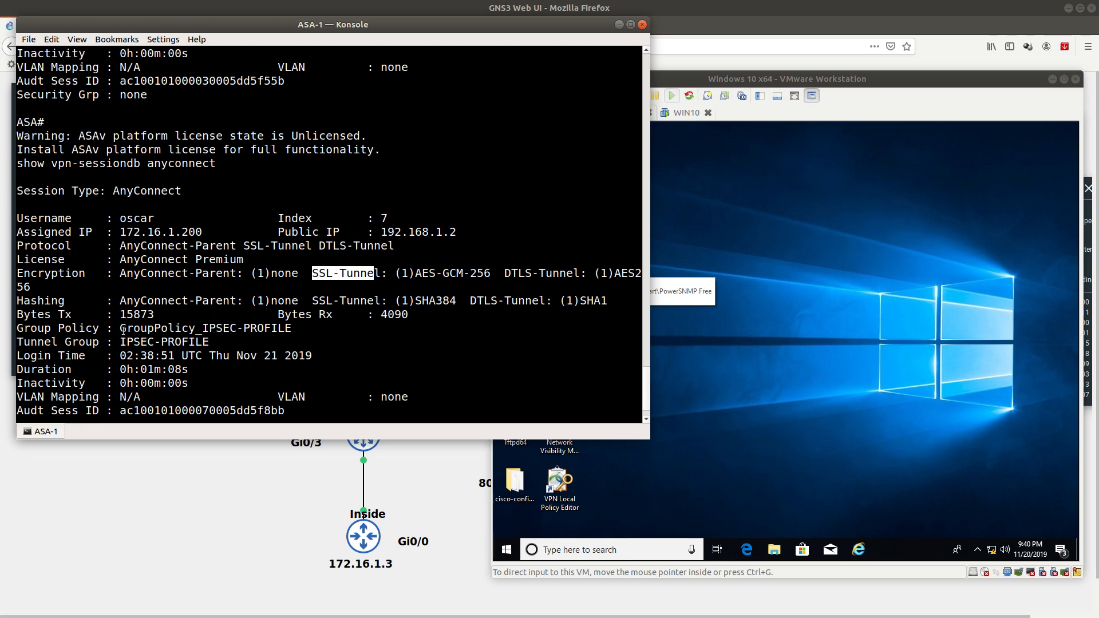
left_click_drag(123, 330, 296, 331)
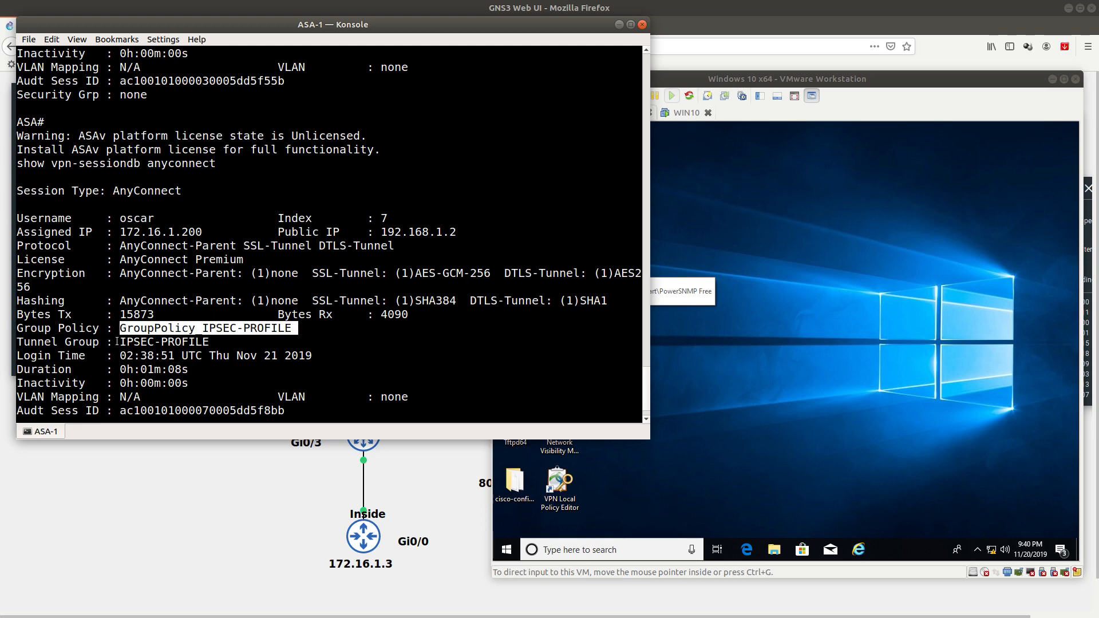
left_click_drag(118, 341, 222, 342)
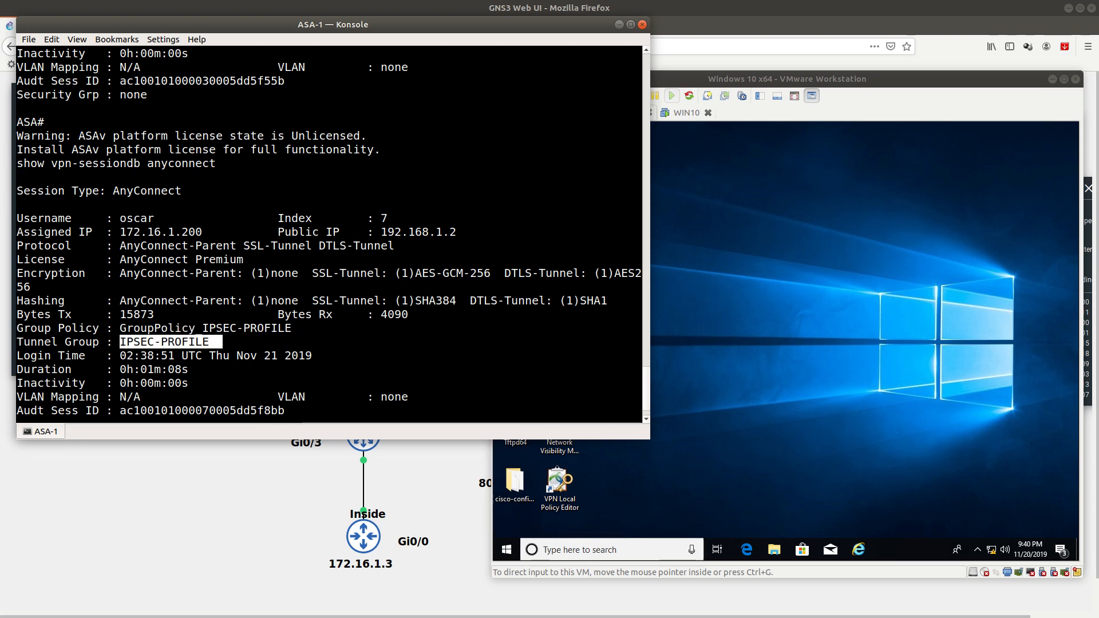
key("alt+Tab")
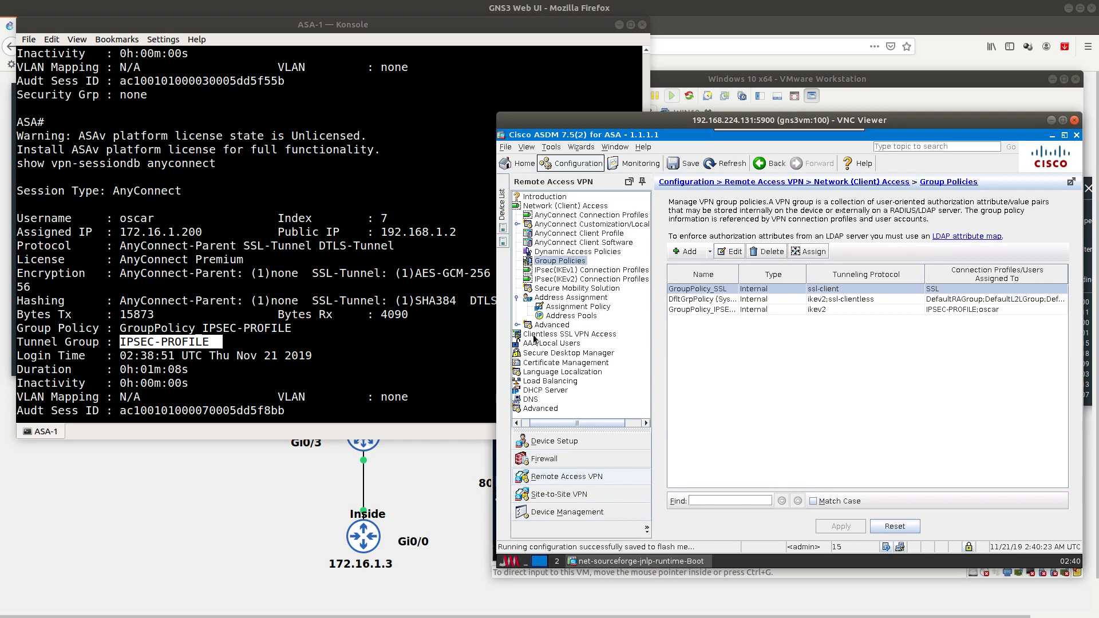
Step: Make the ASA (IPsec) IPv4 server in IPSEC-PROFILE_client_profile an ASA gateway with IPsec primary protocol
left_click(582, 233)
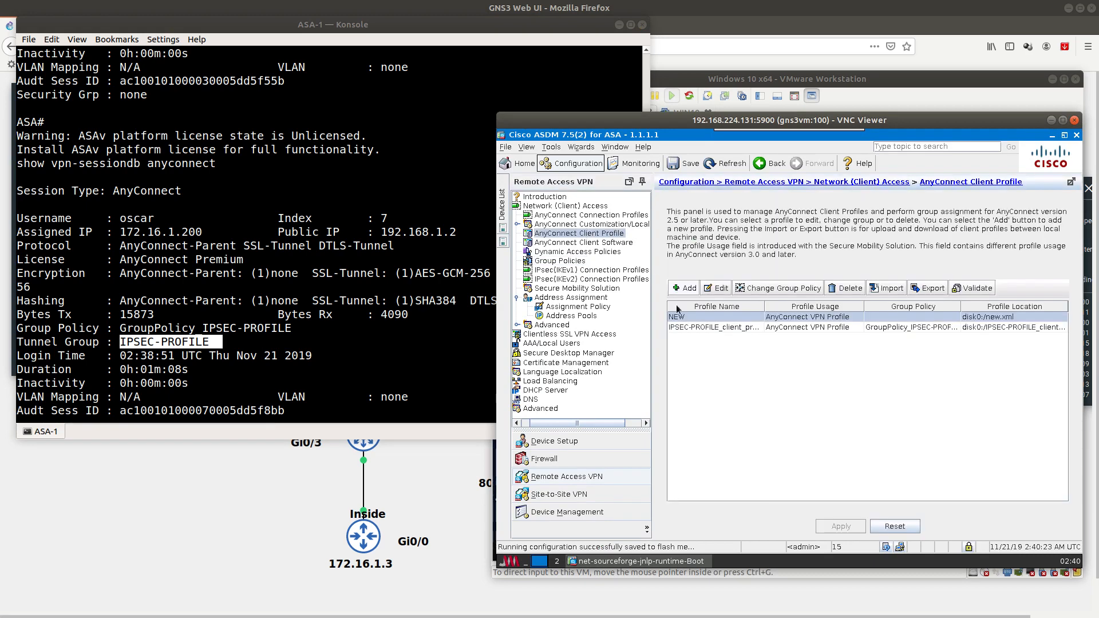
double_click(700, 328)
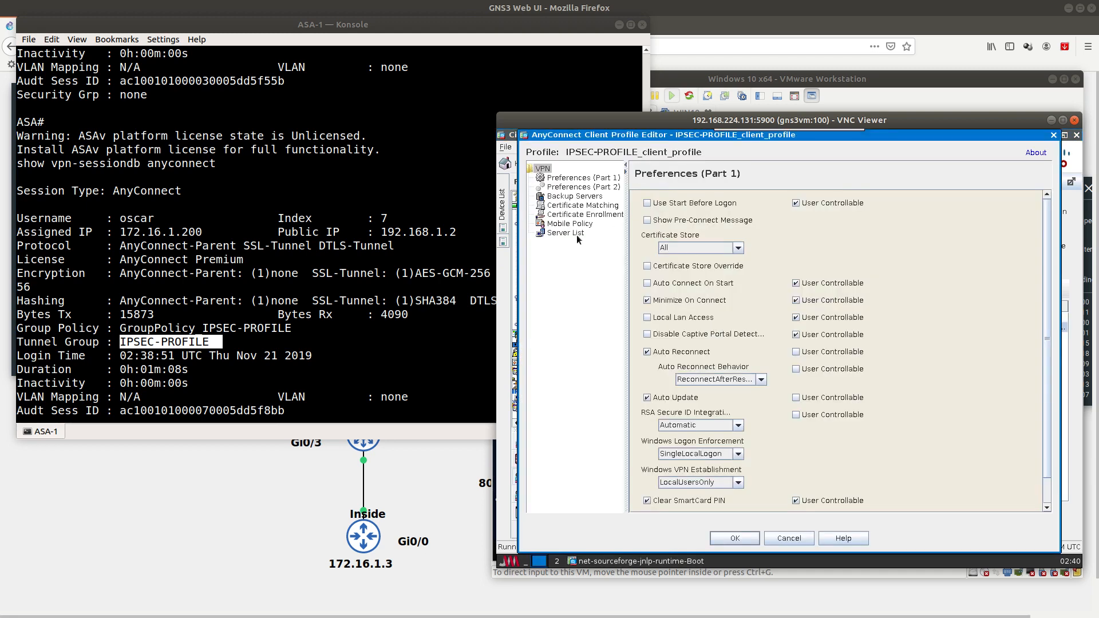
left_click(563, 232)
left_click(688, 217)
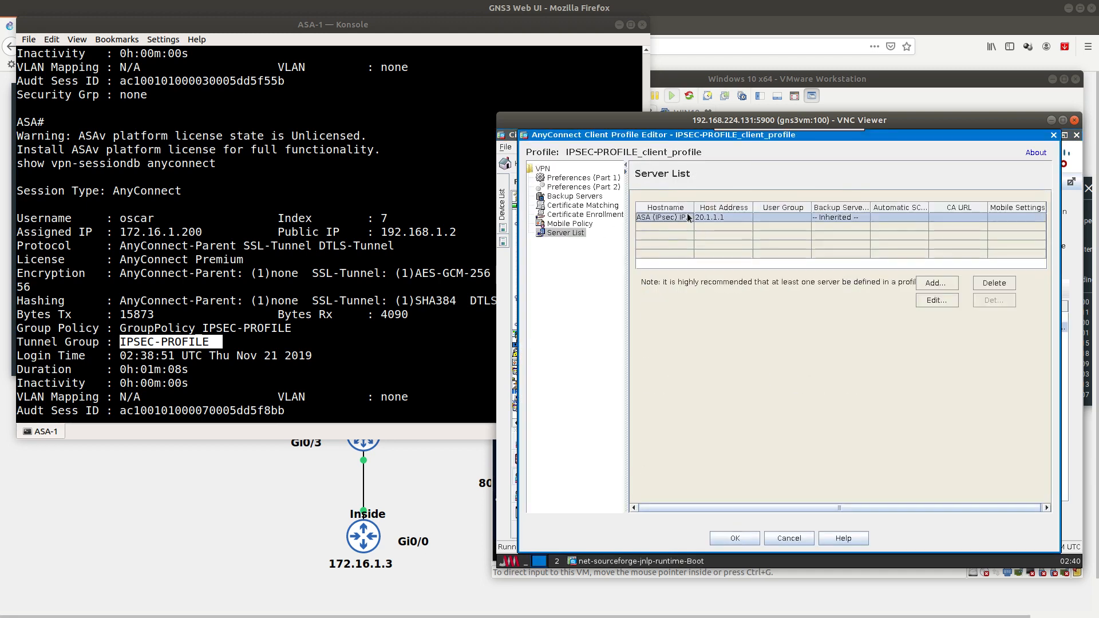
left_click(919, 298)
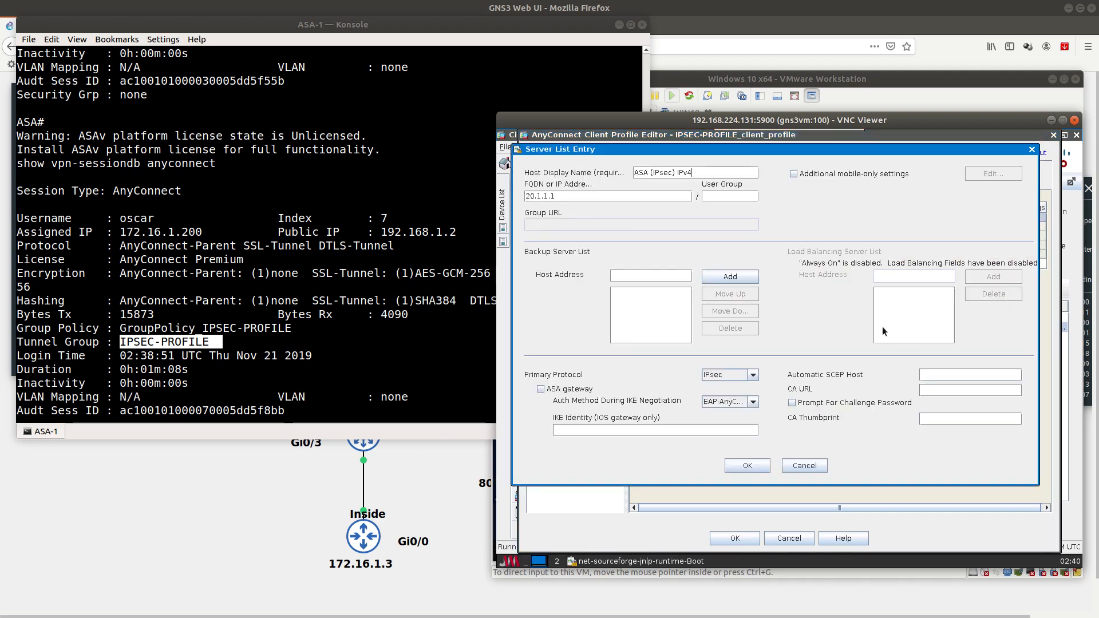
left_click(551, 390)
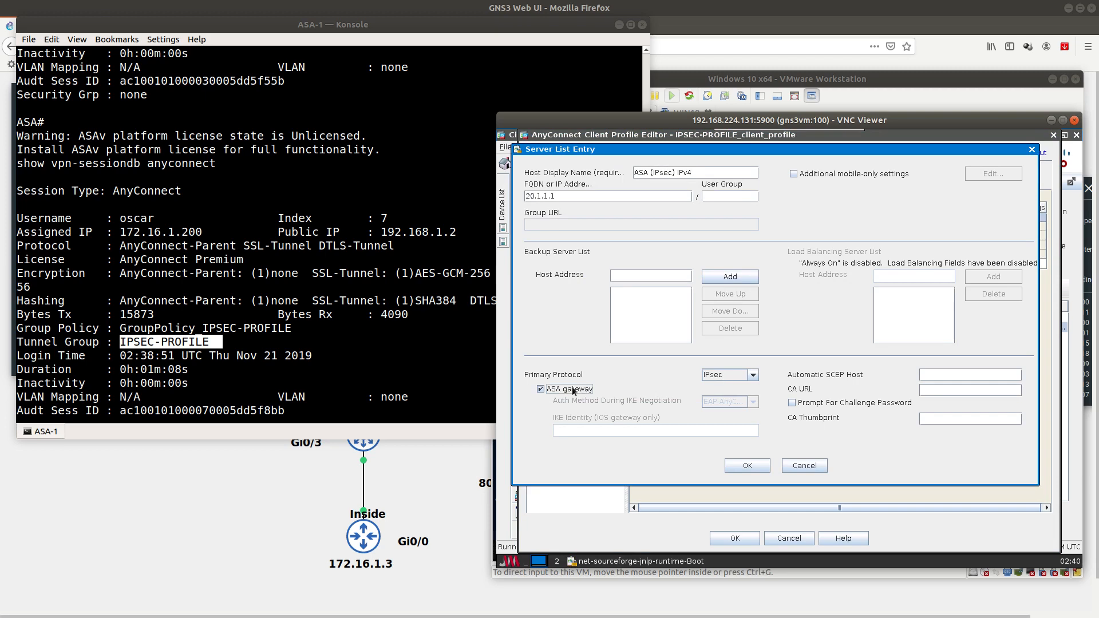
left_click(727, 372)
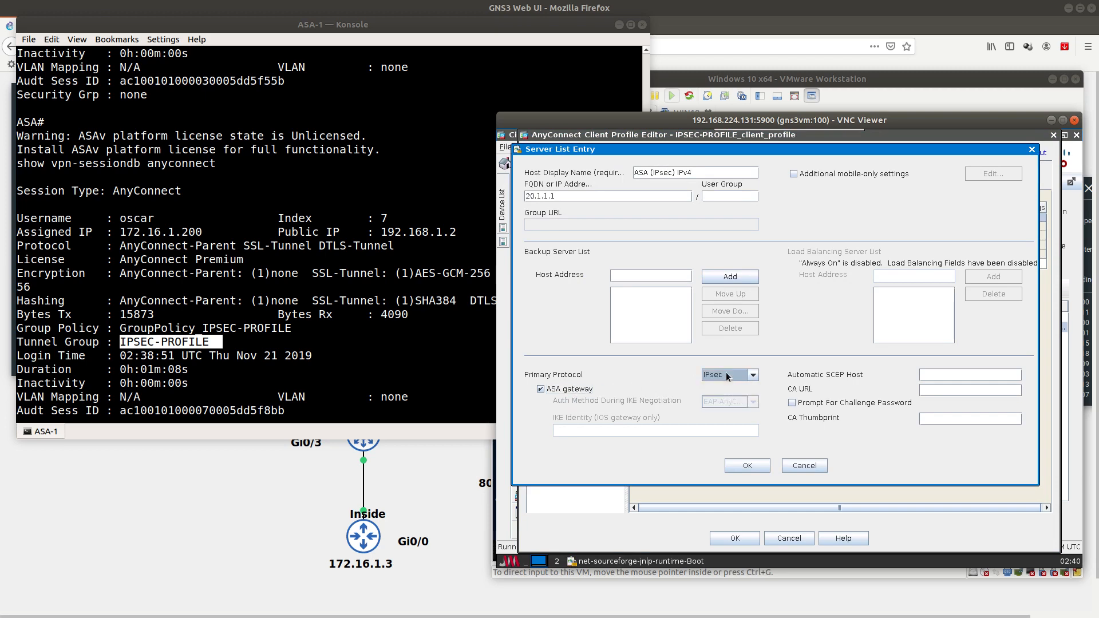
left_click(748, 465)
left_click(743, 538)
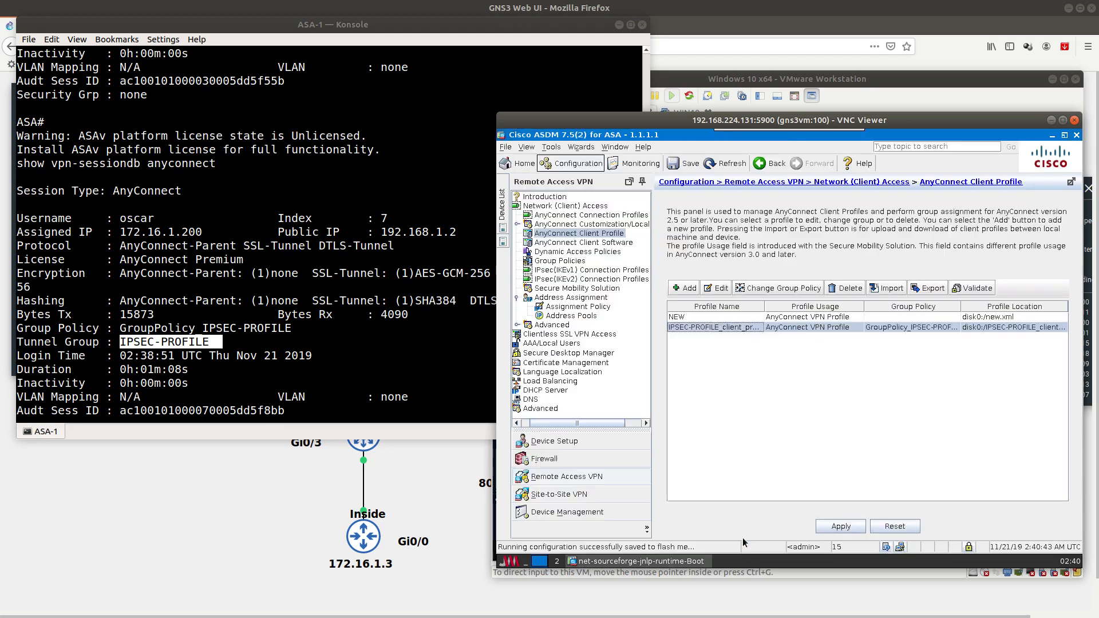
Step: Apply the configuration to the ASA and switch to the Windows 10 virtual machine
left_click(839, 526)
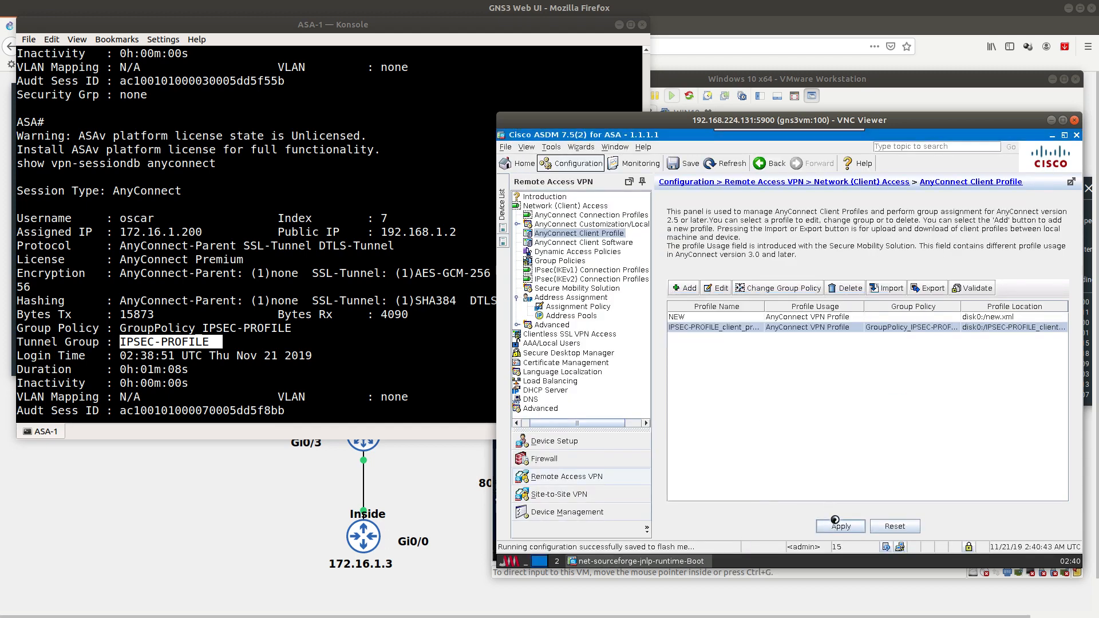
left_click(686, 328)
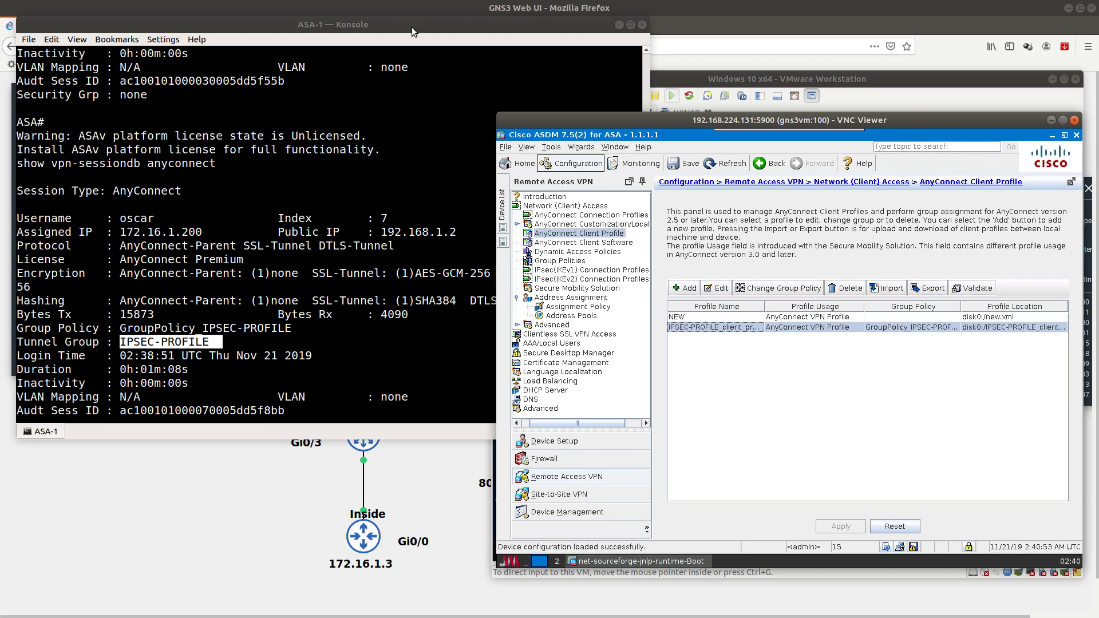
left_click(742, 80)
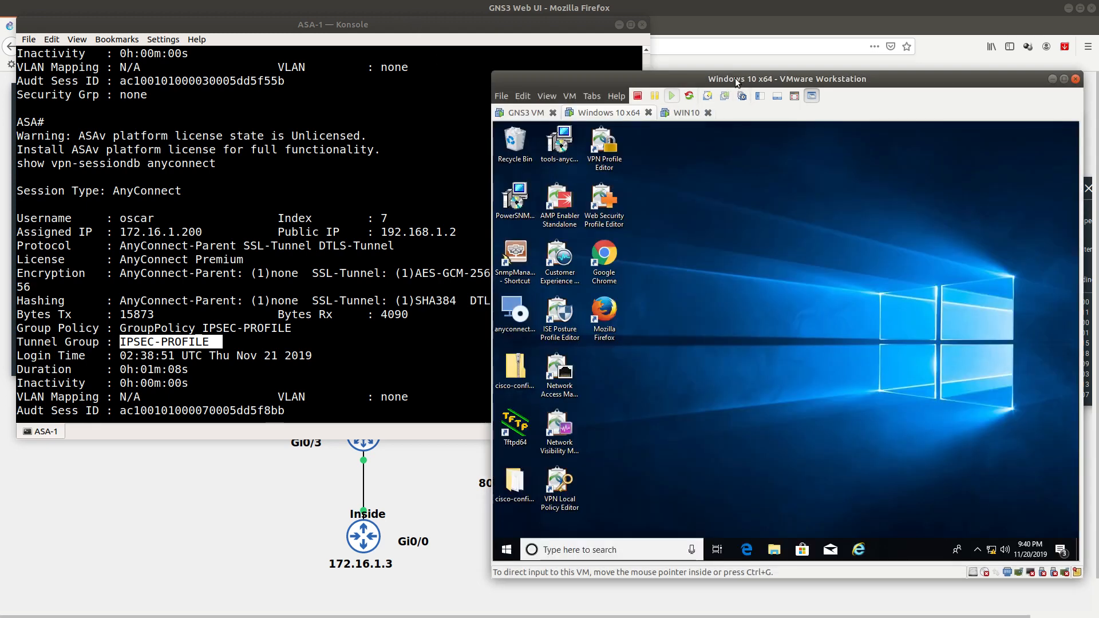
Step: Browse to C:\ProgramData\Cisco\Cisco AnyConnect Secure Mobility Client\Profile in File Explorer
left_click(775, 549)
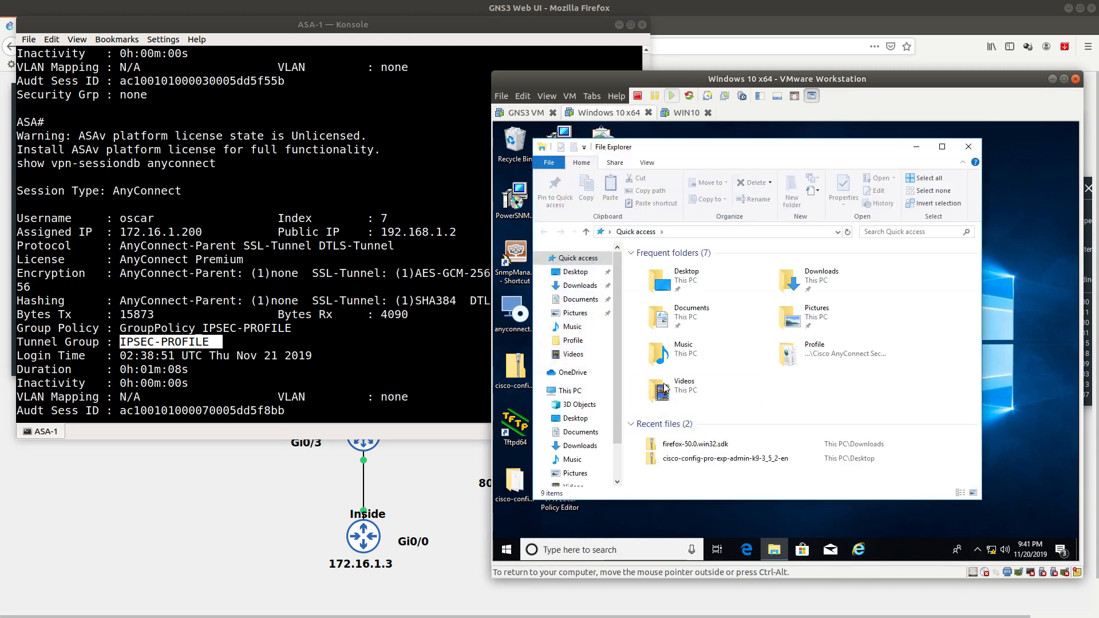
scroll(581, 452, "down", 2)
left_click(584, 450)
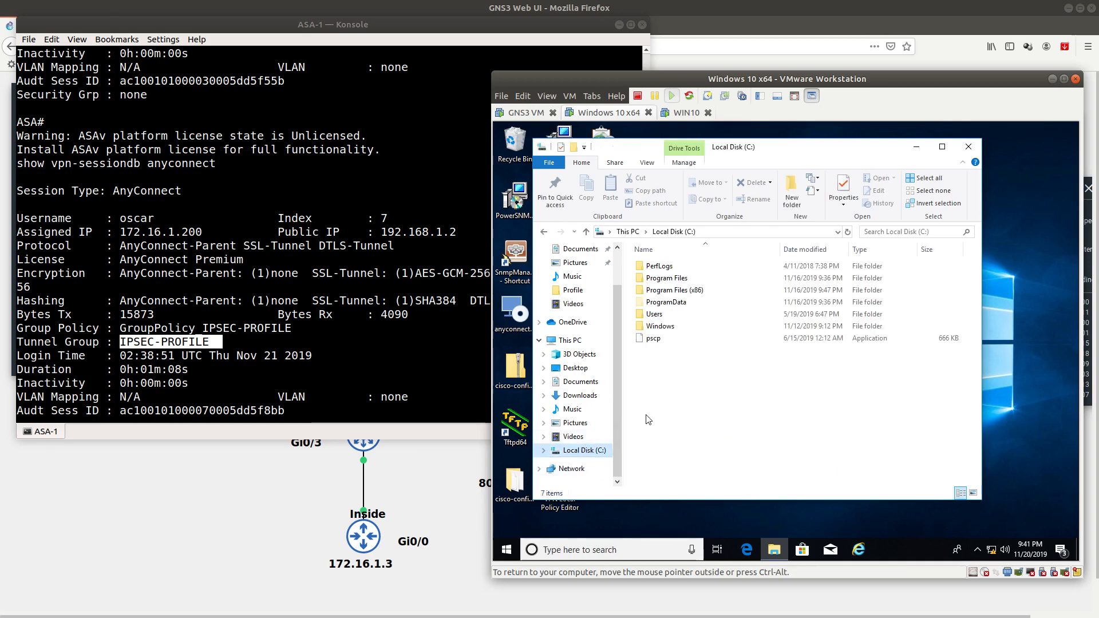
left_click(665, 303)
double_click(665, 304)
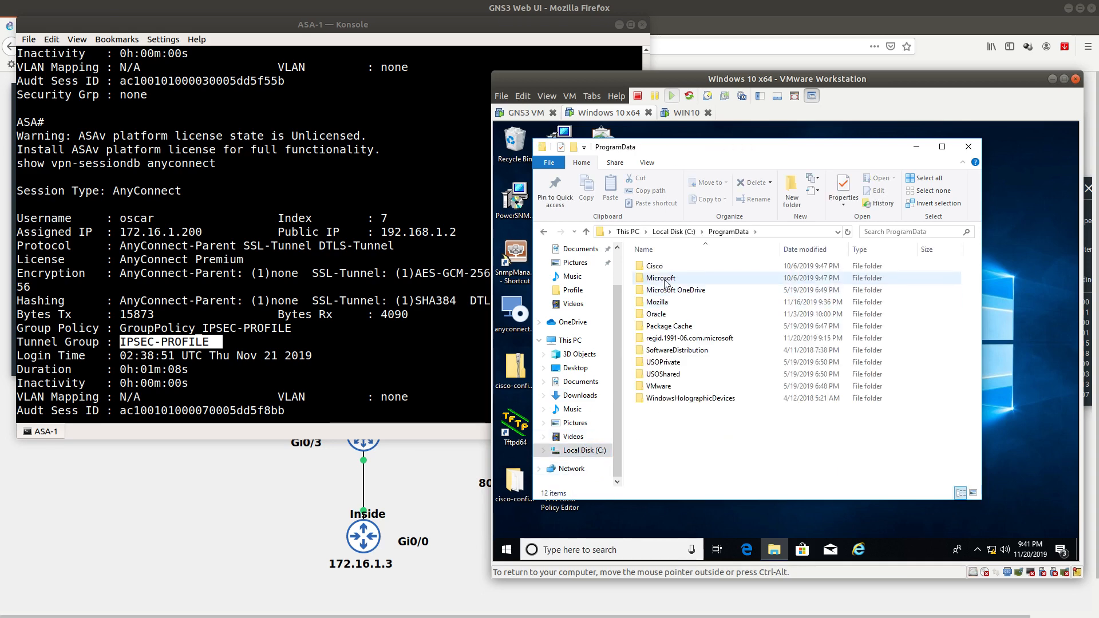
double_click(661, 269)
double_click(663, 269)
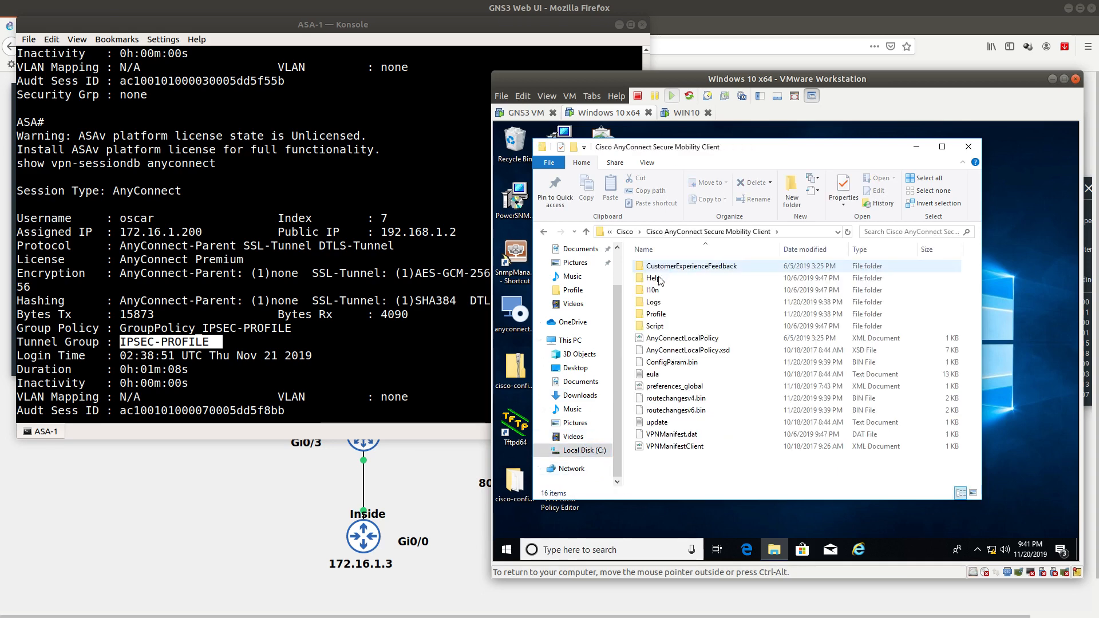
left_click(662, 314)
double_click(662, 314)
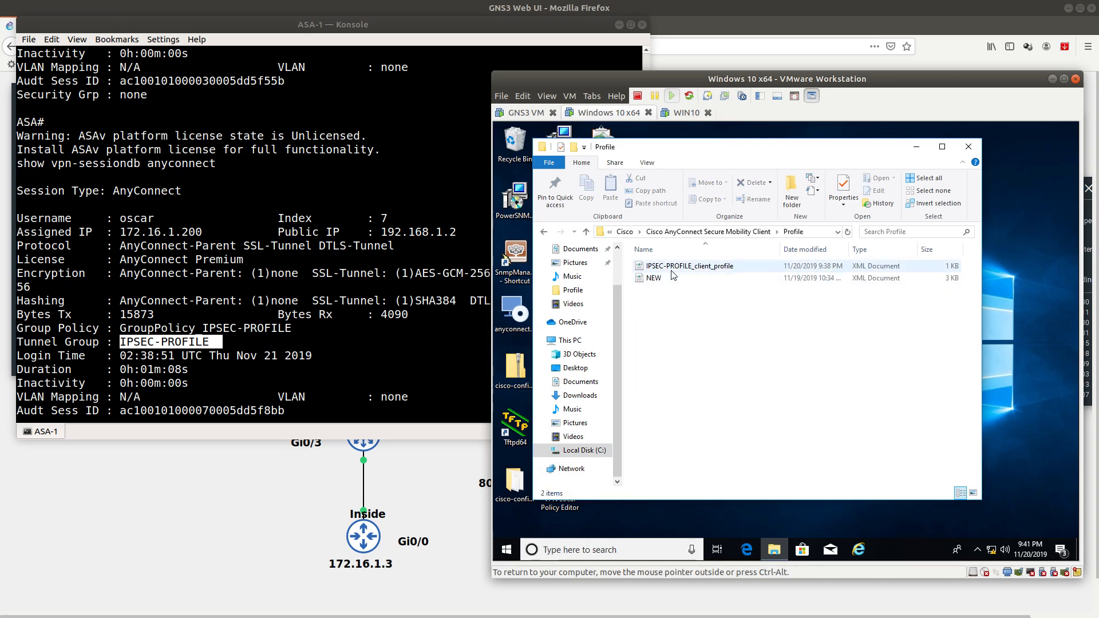
Step: View IPSEC-PROFILE_client_profile XML in Internet Explorer, highlighting the IPsec primary protocol
double_click(673, 267)
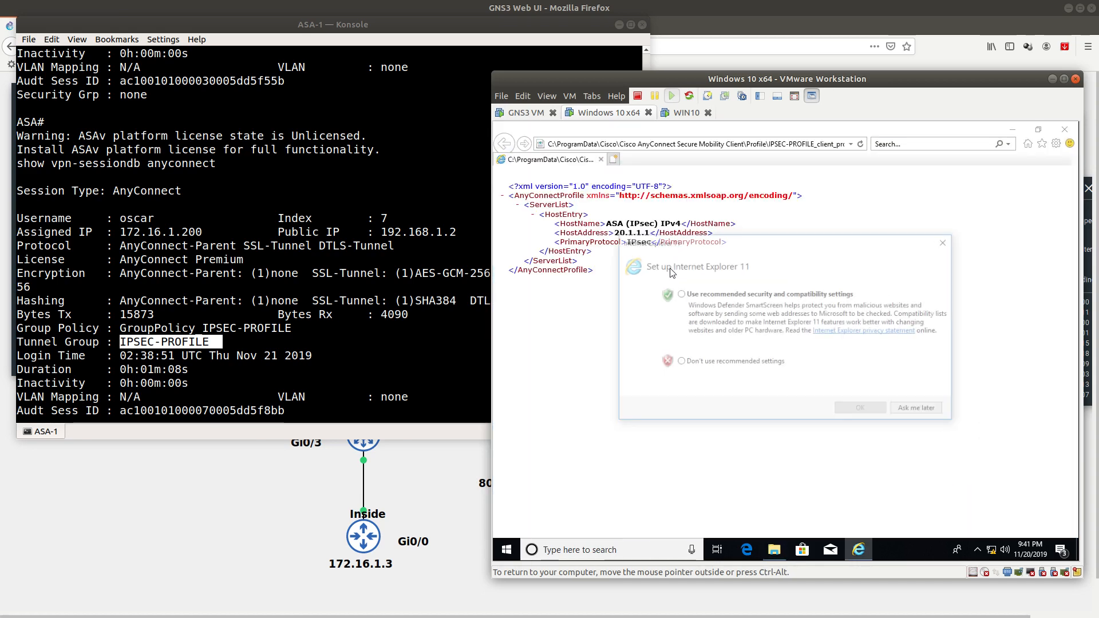
left_click(909, 408)
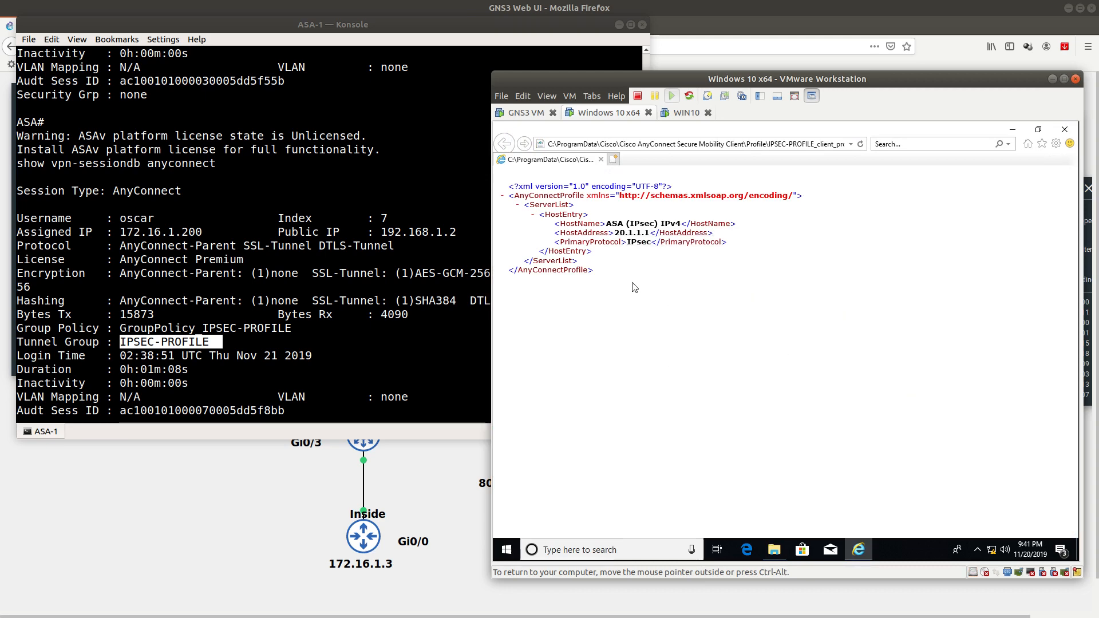
left_click_drag(613, 273, 504, 186)
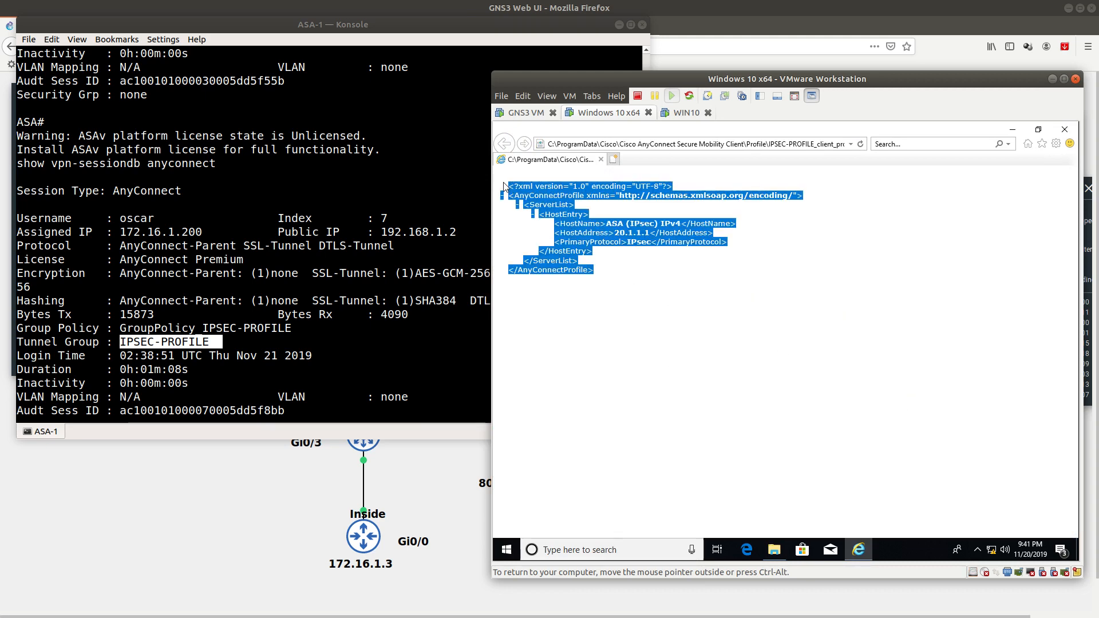
double_click(636, 242)
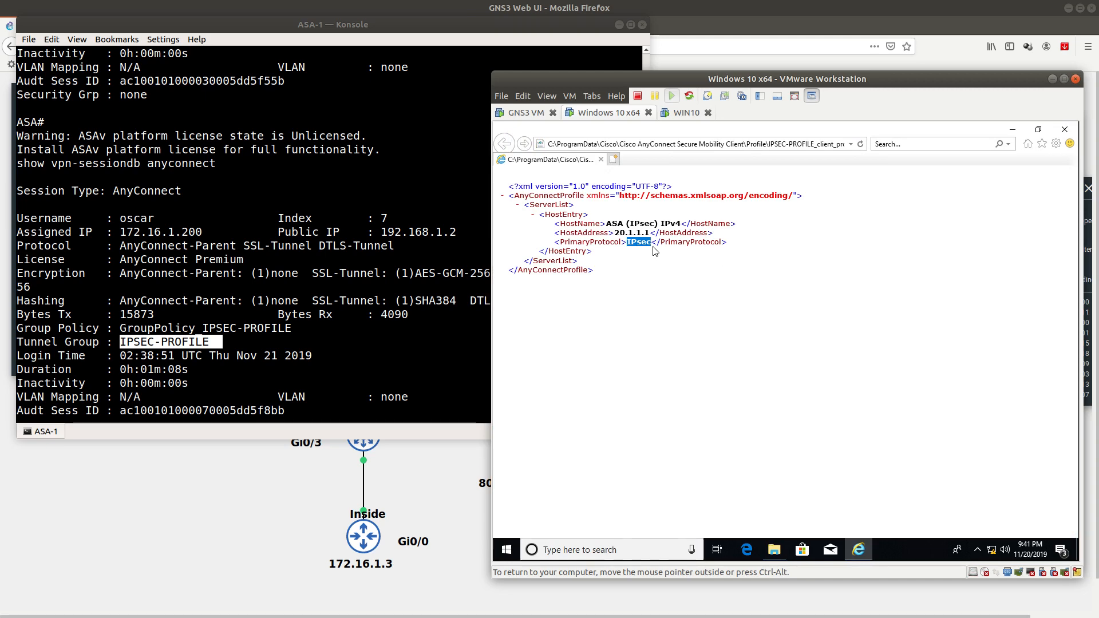
left_click_drag(506, 26, 954, 101)
Step: List the files stored on the ASA with show disk0:
key("Return")
key("Return")
key("Return")
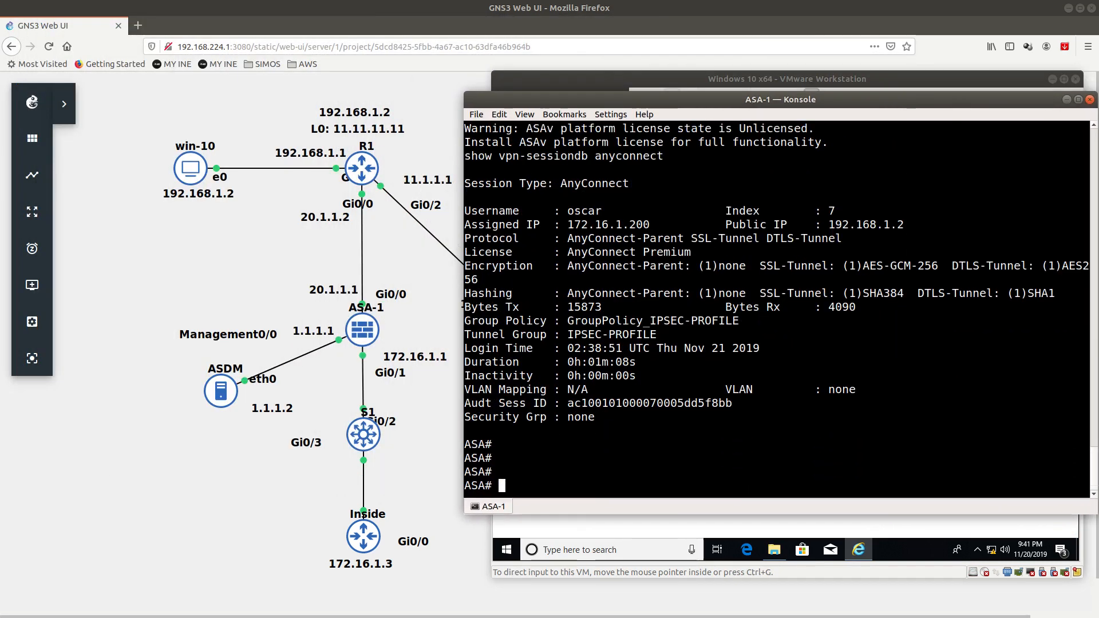
type("show dir")
key("Return")
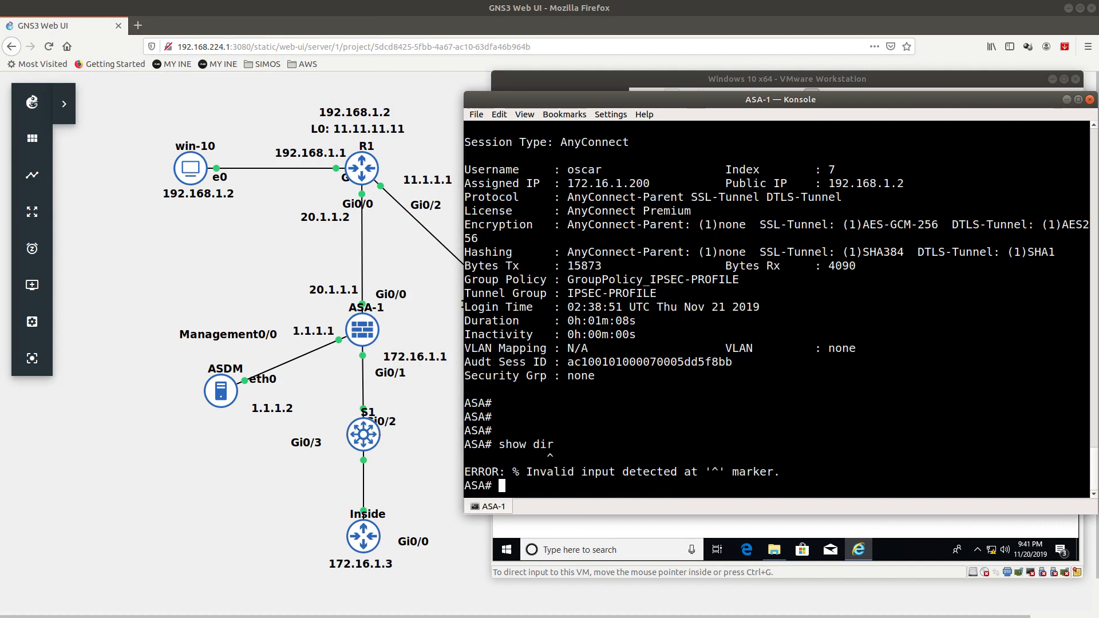
key("Up")
type("?")
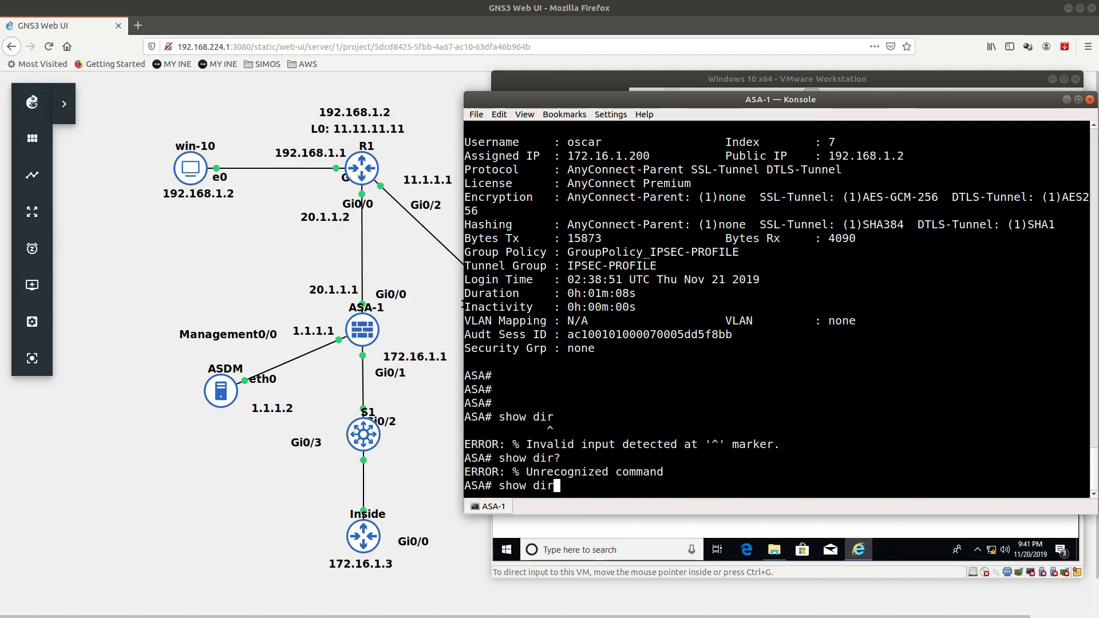
key("BackSpace")
type("?")
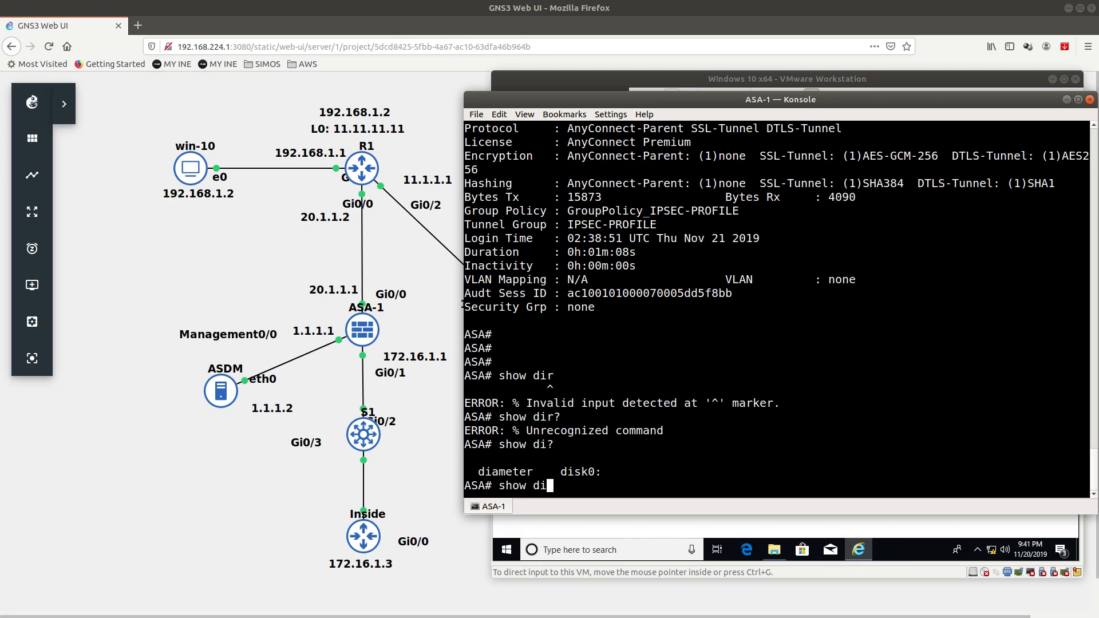
type("i")
key("BackSpace")
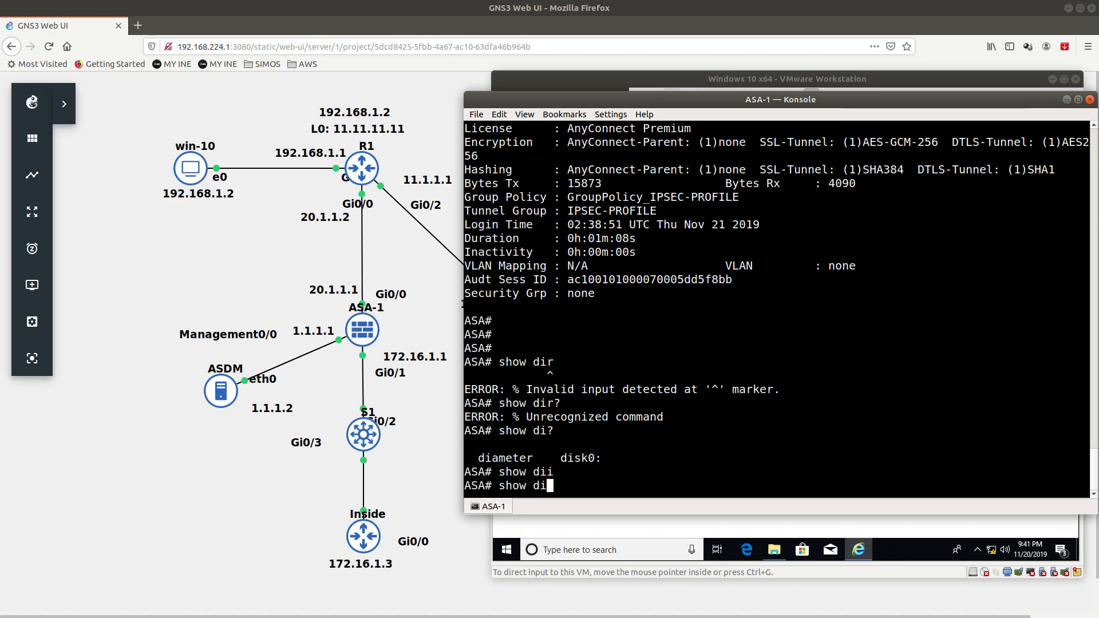
key("Tab")
type("s")
key("Tab")
key("Return")
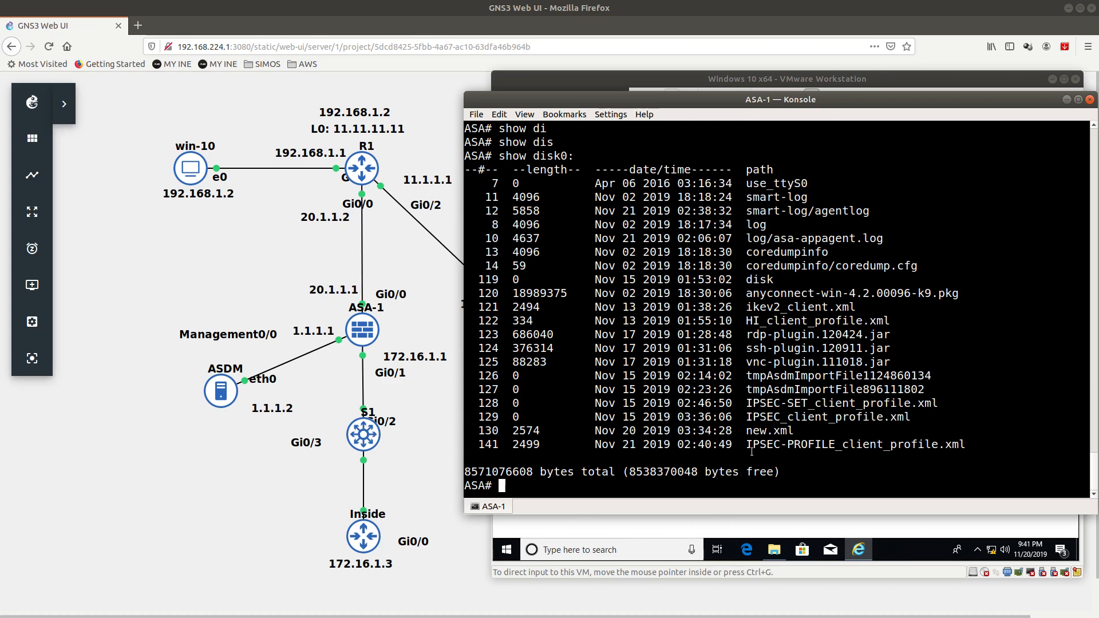
Step: Copy the IPSEC-PROFILE_client_profile.xml file name from the disk0 listing
left_click_drag(746, 449, 956, 446)
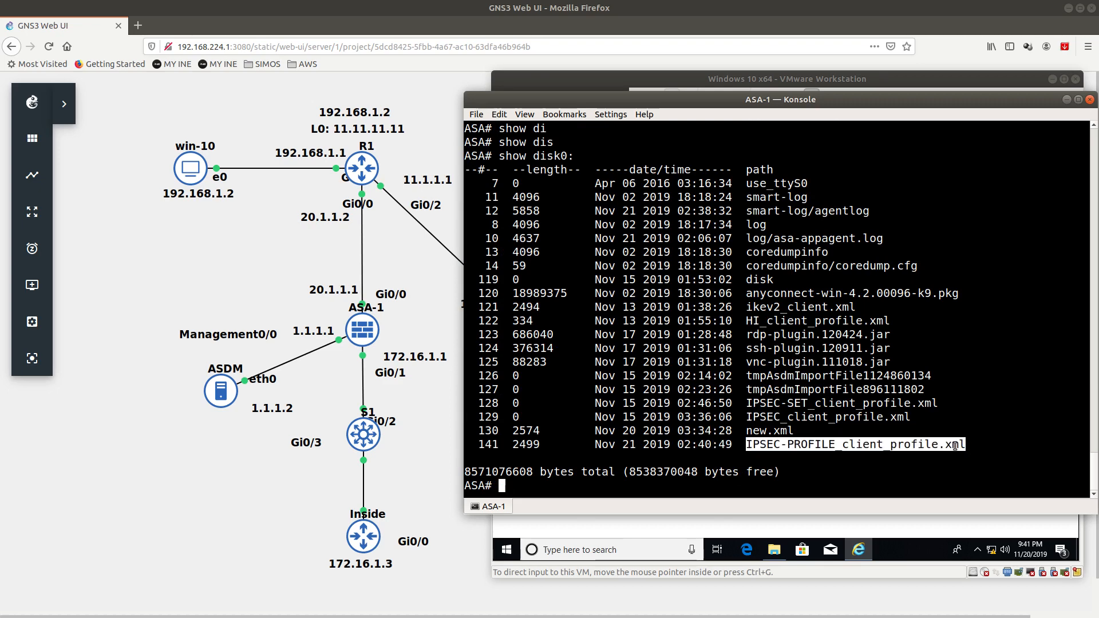
right_click(955, 446)
left_click(955, 450)
type("sh")
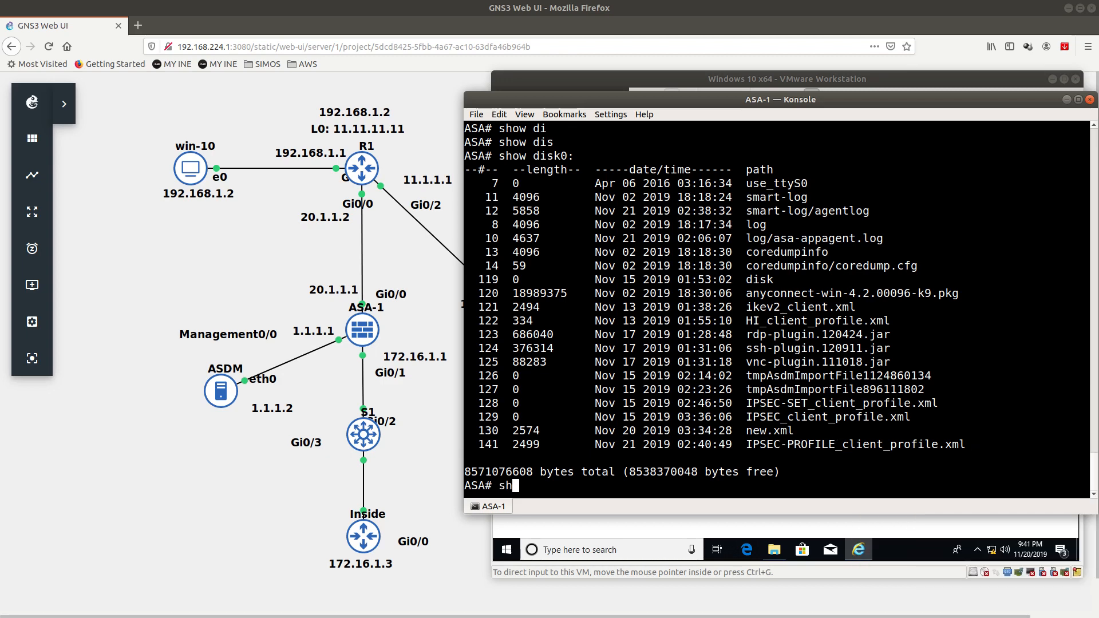
type("ow mo")
key("Tab")
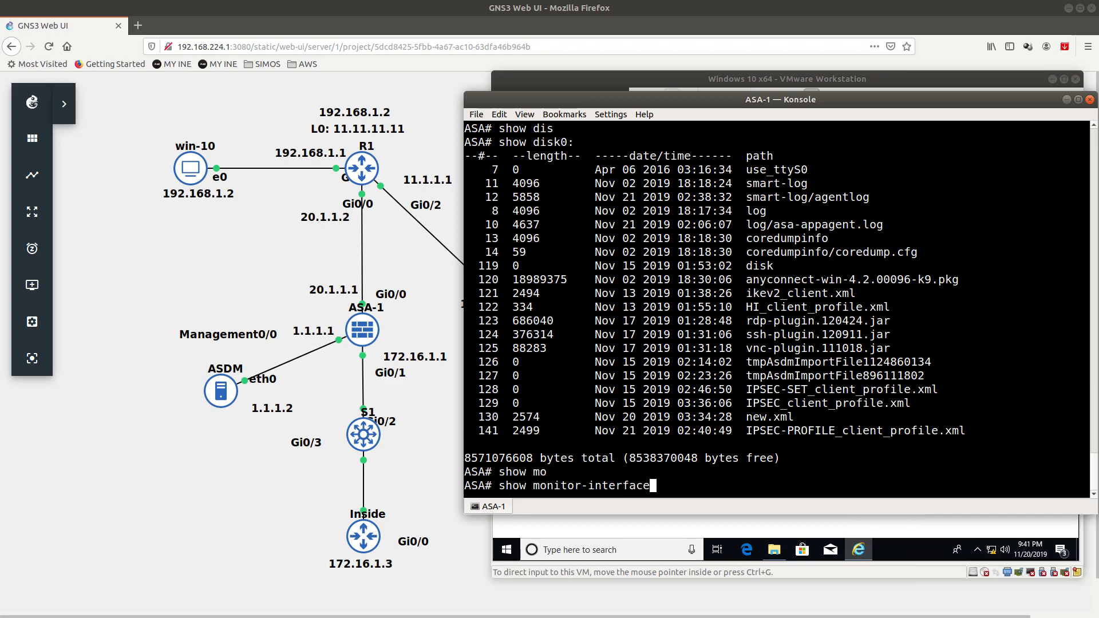
key("BackSpace")
key("BackSpace")
key("BackSpace")
key("BackSpace")
key("BackSpace")
key("BackSpace")
key("BackSpace")
key("BackSpace")
key("BackSpace")
key("BackSpace")
key("BackSpace")
key("BackSpace")
key("BackSpace")
key("BackSpace")
key("BackSpace")
key("BackSpace")
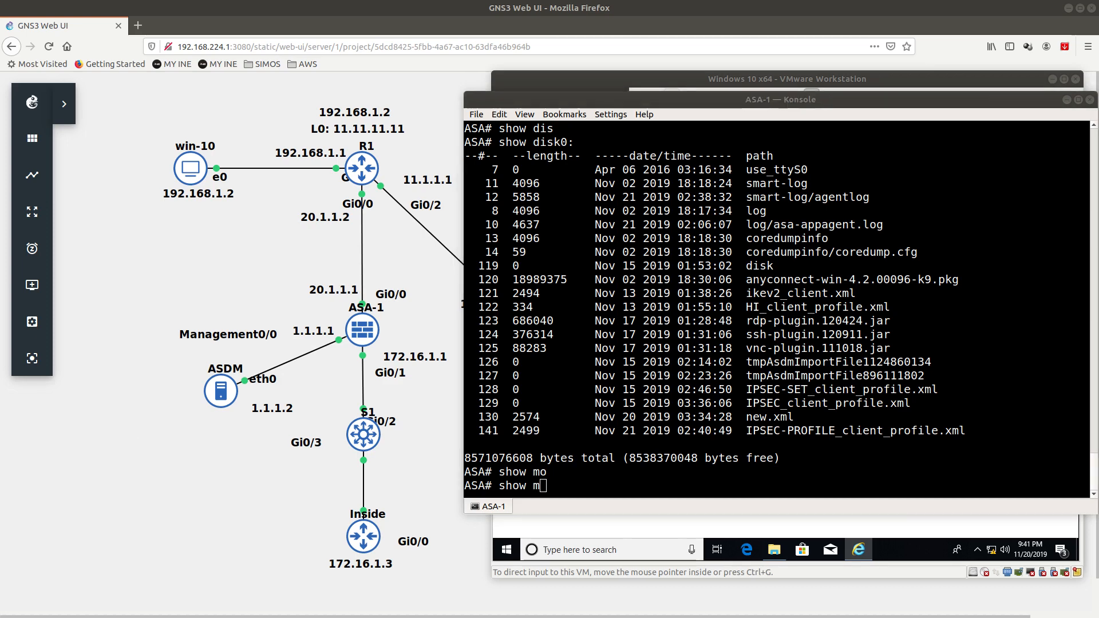
left_click(643, 490)
key("BackSpace")
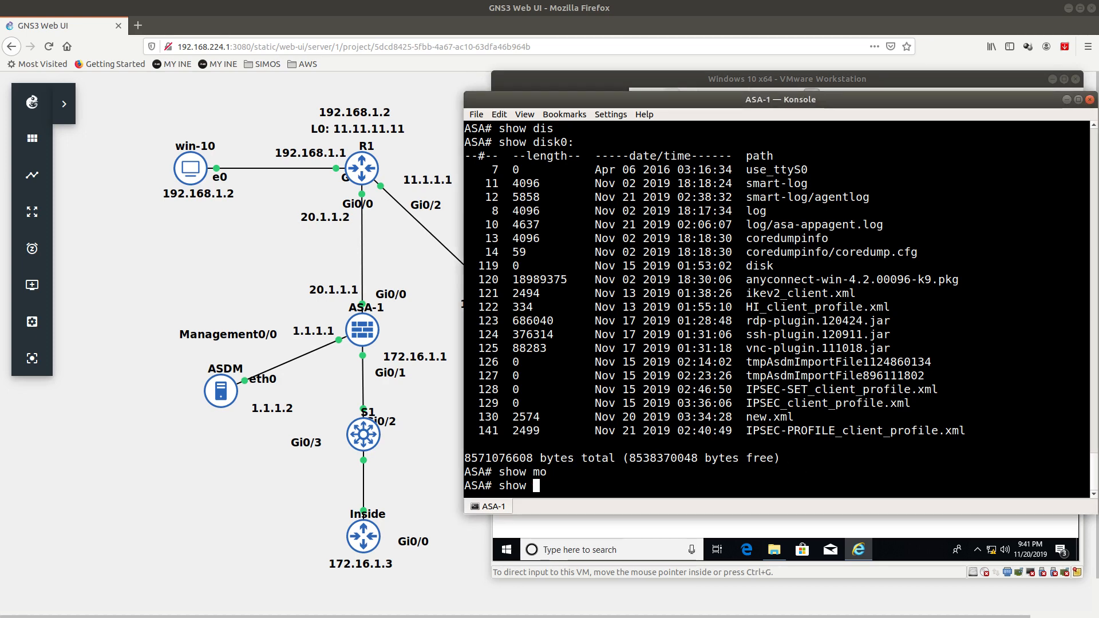
key("BackSpace")
key("BackSpace")
key("BackSpace")
key("BackSpace")
key("BackSpace")
Step: Run more flash:IPSEC-PROFILE_client_profile.xml and page through the profile XML
type("more")
key("Tab")
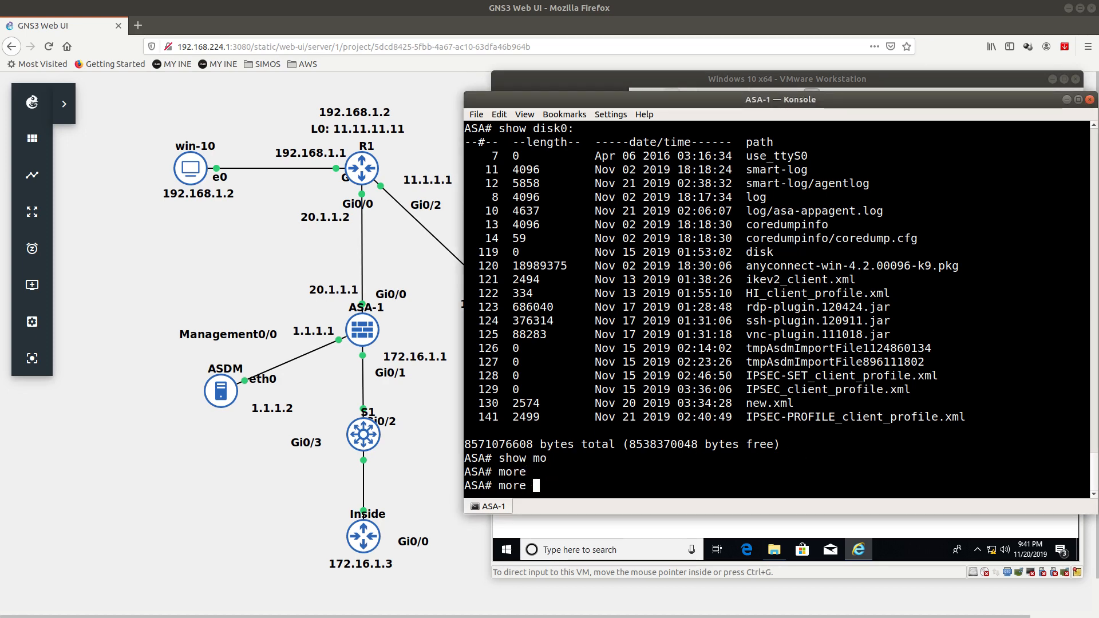
type("f")
key("Tab")
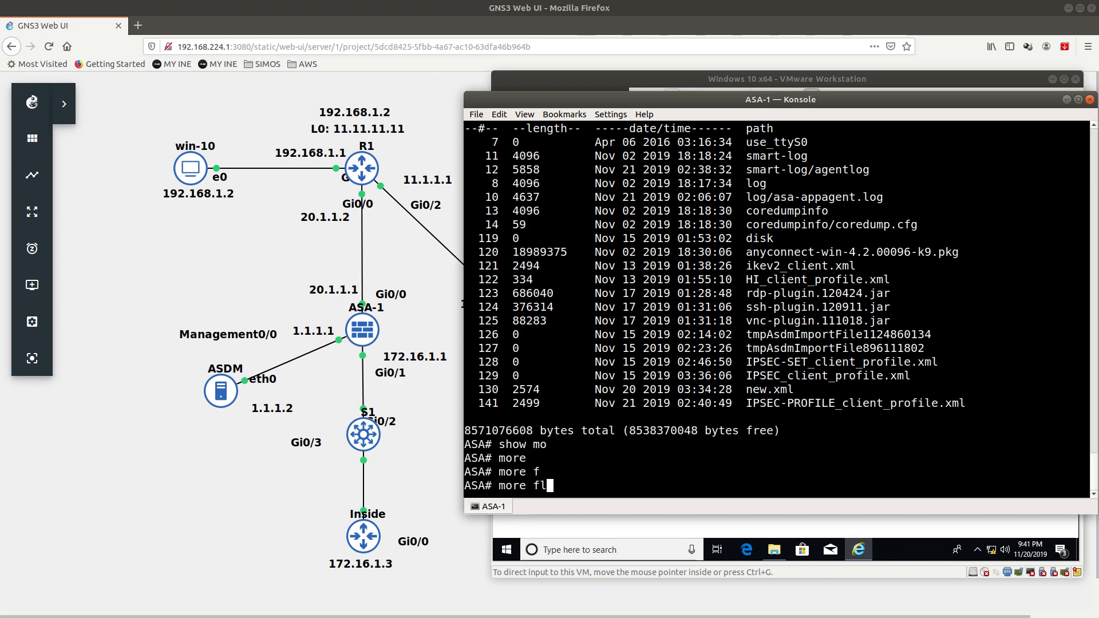
type("l")
key("Tab")
right_click(640, 461)
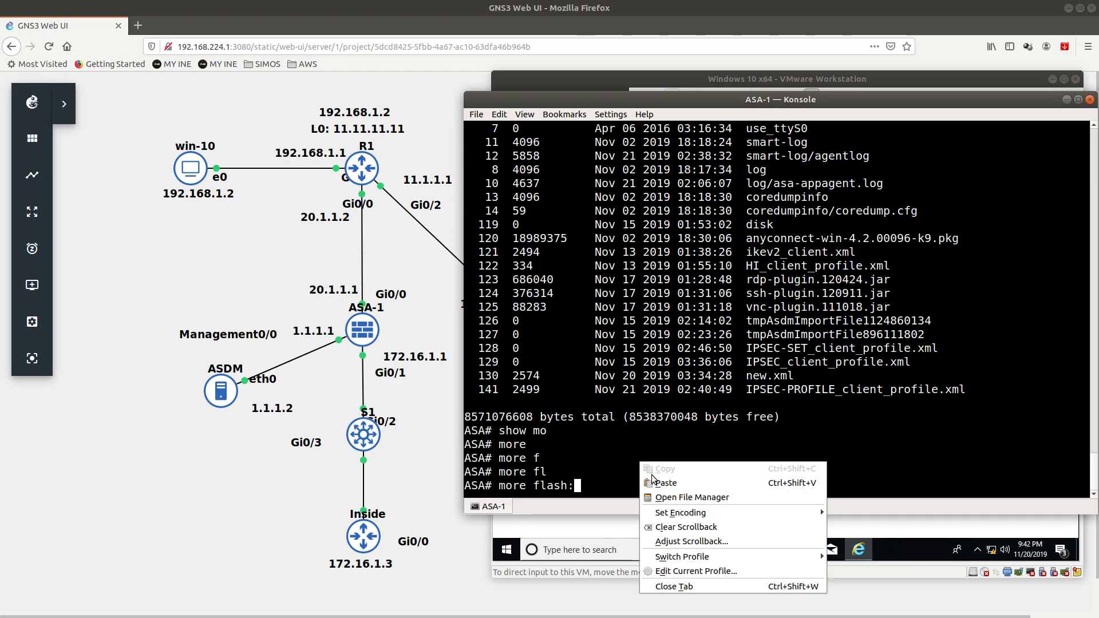
left_click(654, 483)
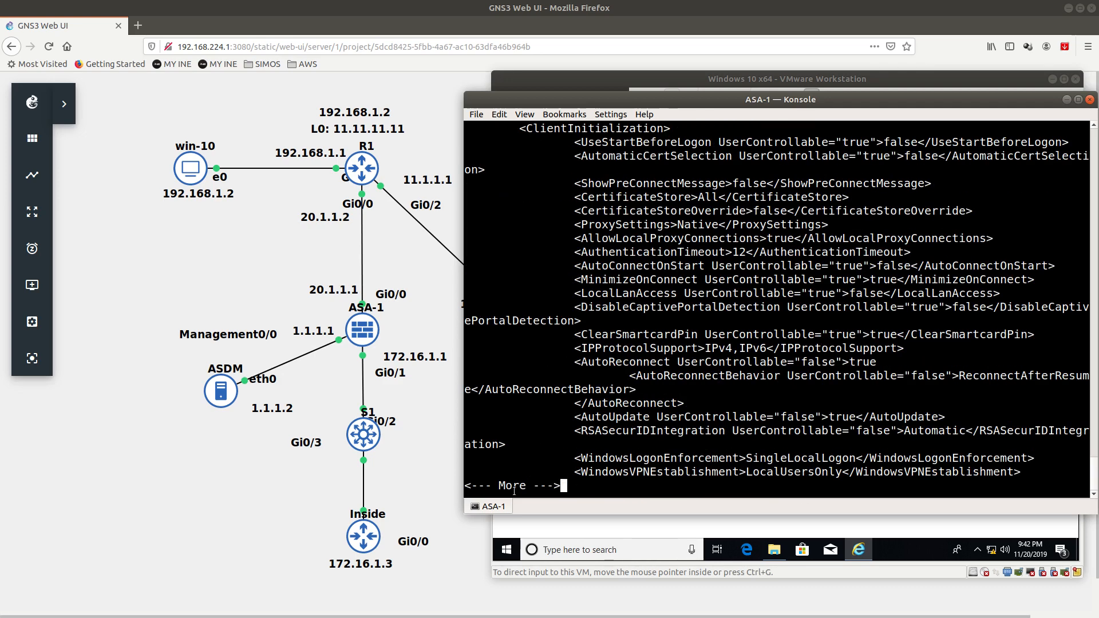
key("Return")
key("Return")
key("Return")
key("Return")
key("Return")
key("Return")
key("Return")
key("Return")
key("Return")
key("Return")
key("Return")
key("Return")
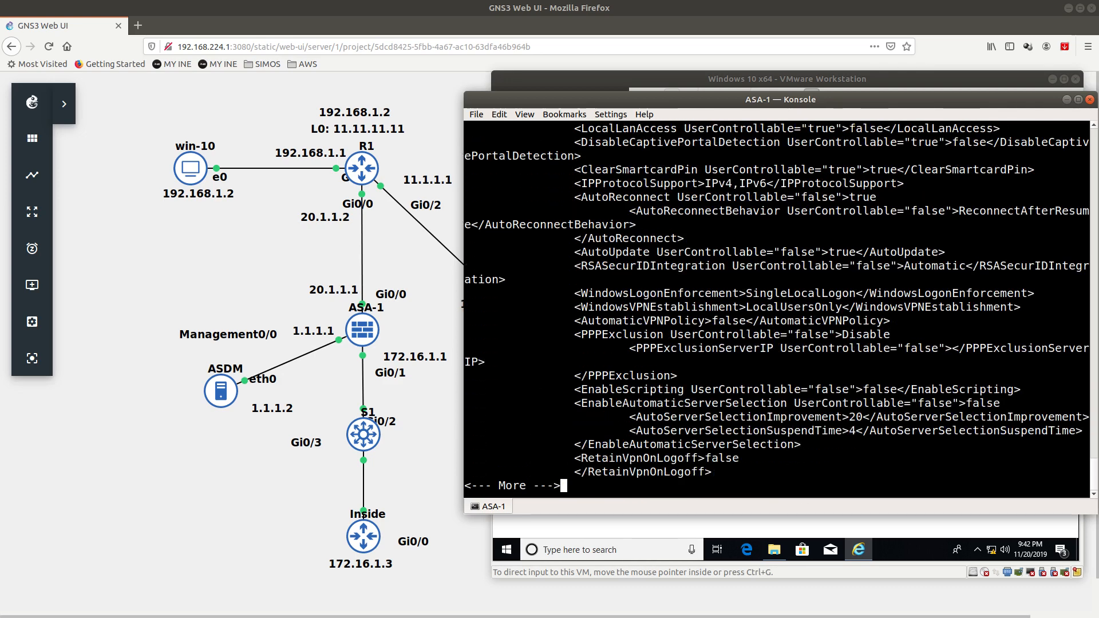
key("Return")
key("Return")
key("Return")
key("Return")
key("Return")
key("Return")
key("Return")
key("Return")
key("Return")
key("Return")
key("Return")
key("Return")
key("Return")
key("Return")
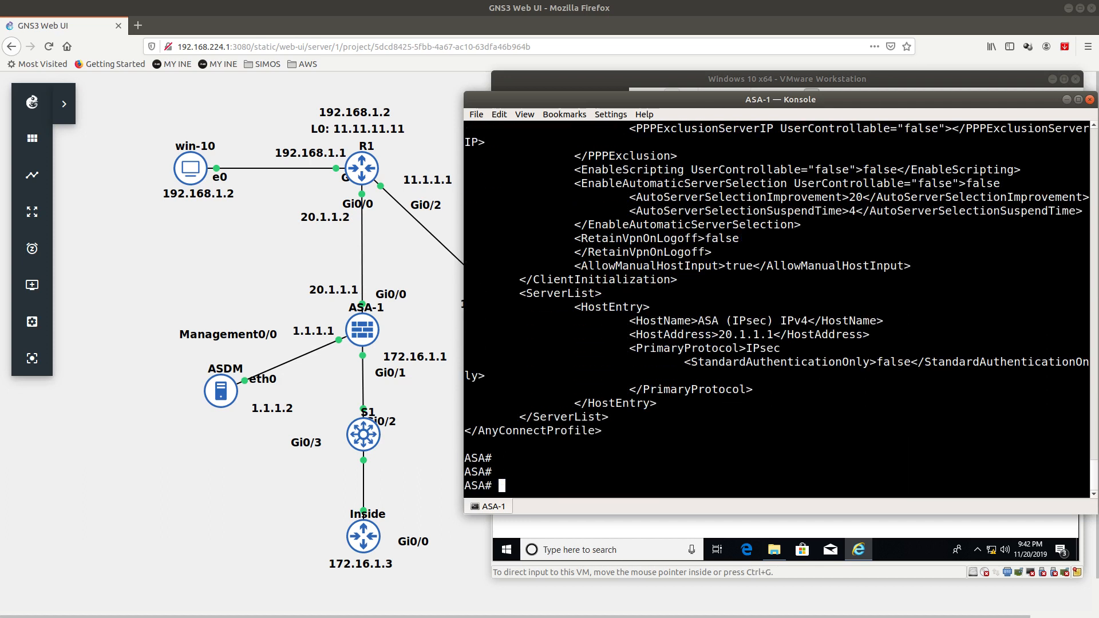
Step: Highlight the IPsec primary protocol and host address 20.1.1.1 in the output
left_click_drag(629, 347, 814, 344)
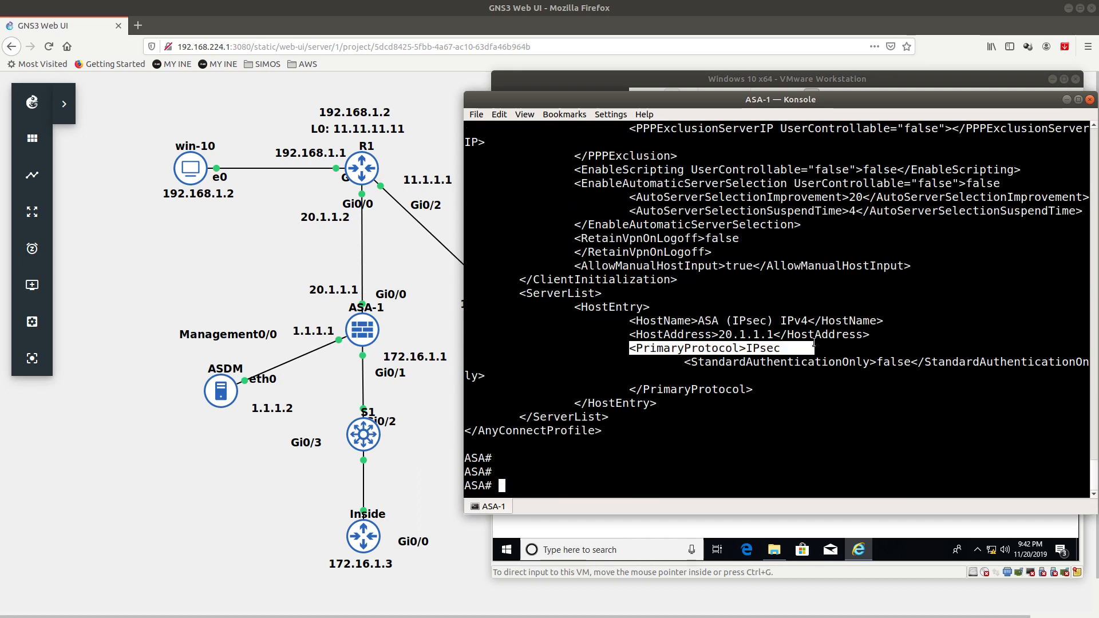
left_click_drag(629, 334, 870, 335)
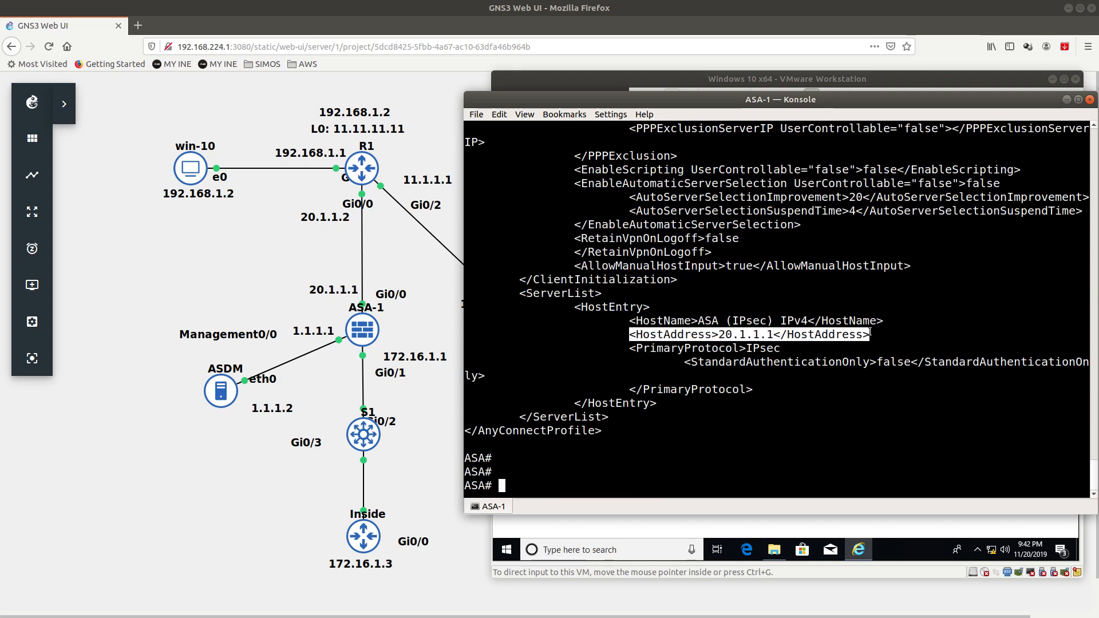
scroll(516, 354, "up", 19)
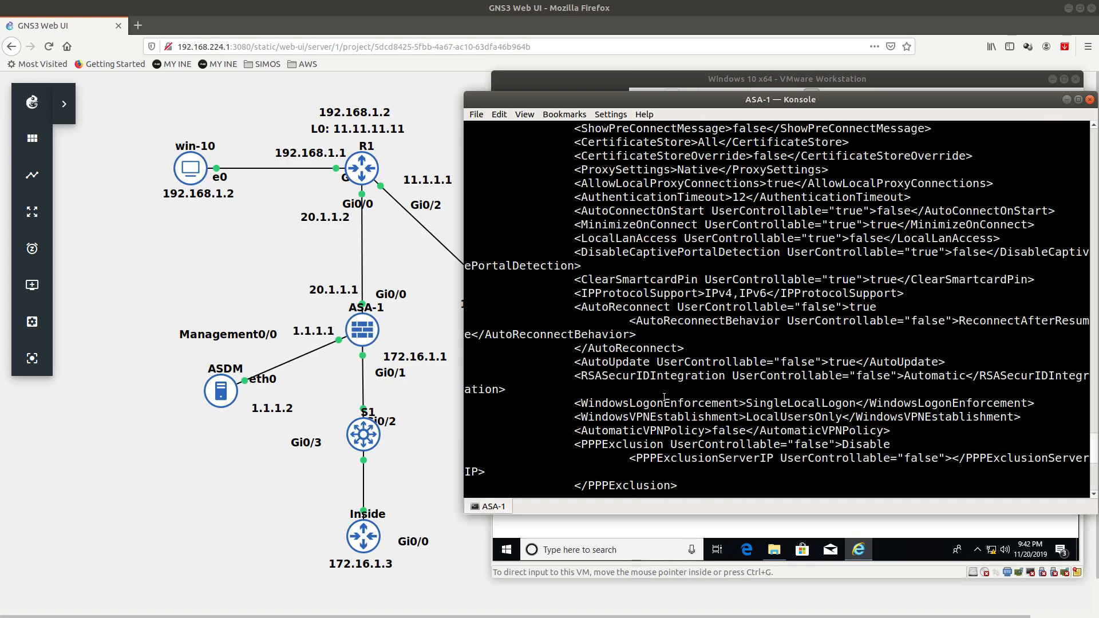
scroll(662, 395, "down", 5)
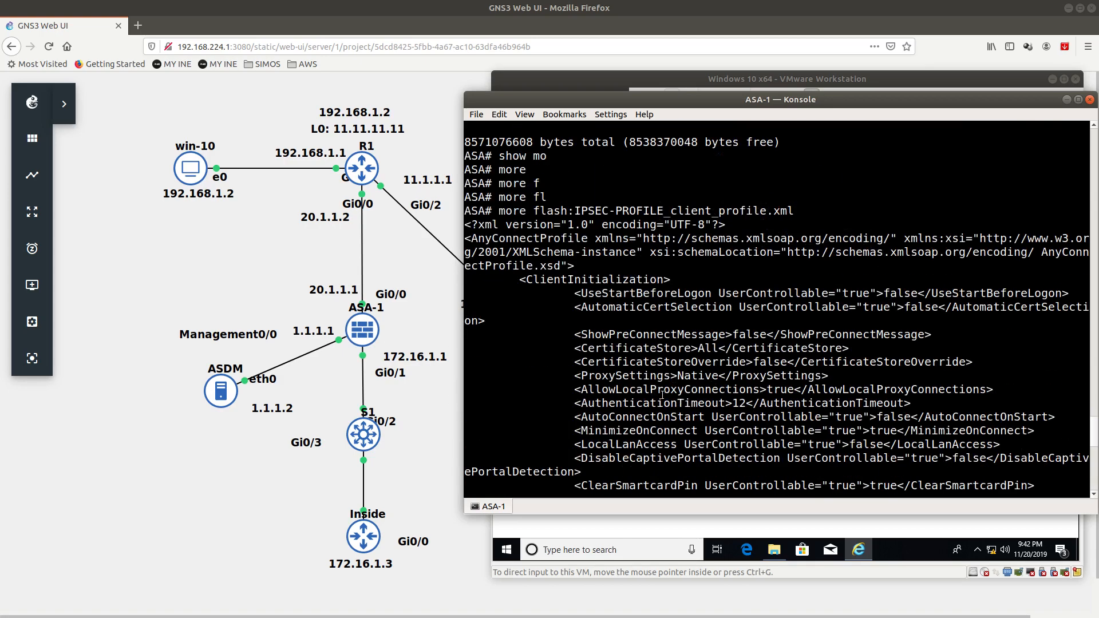
left_click(755, 83)
Step: Close the XML and Profile folder windows and disconnect the current AnyConnect VPN session
left_click(1067, 132)
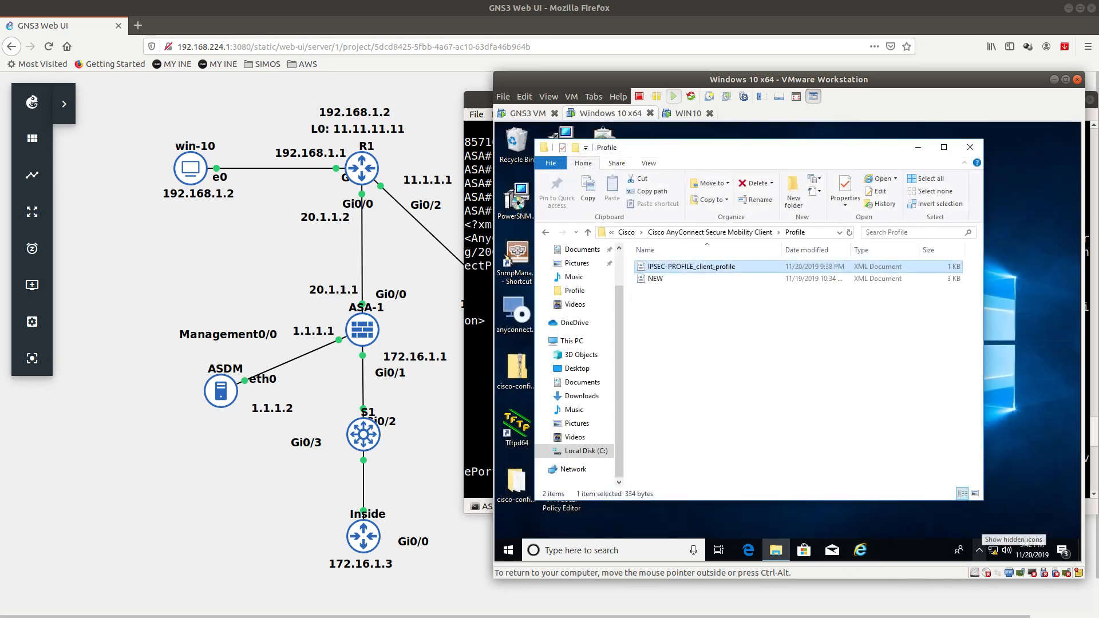
left_click(971, 147)
left_click(980, 551)
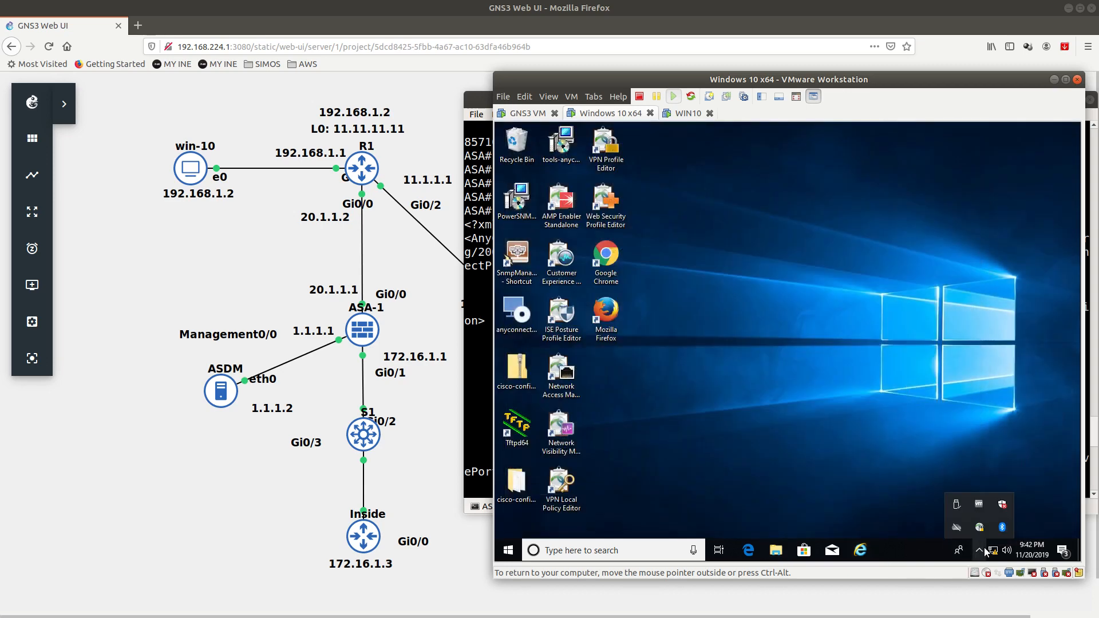
right_click(980, 527)
left_click(983, 486)
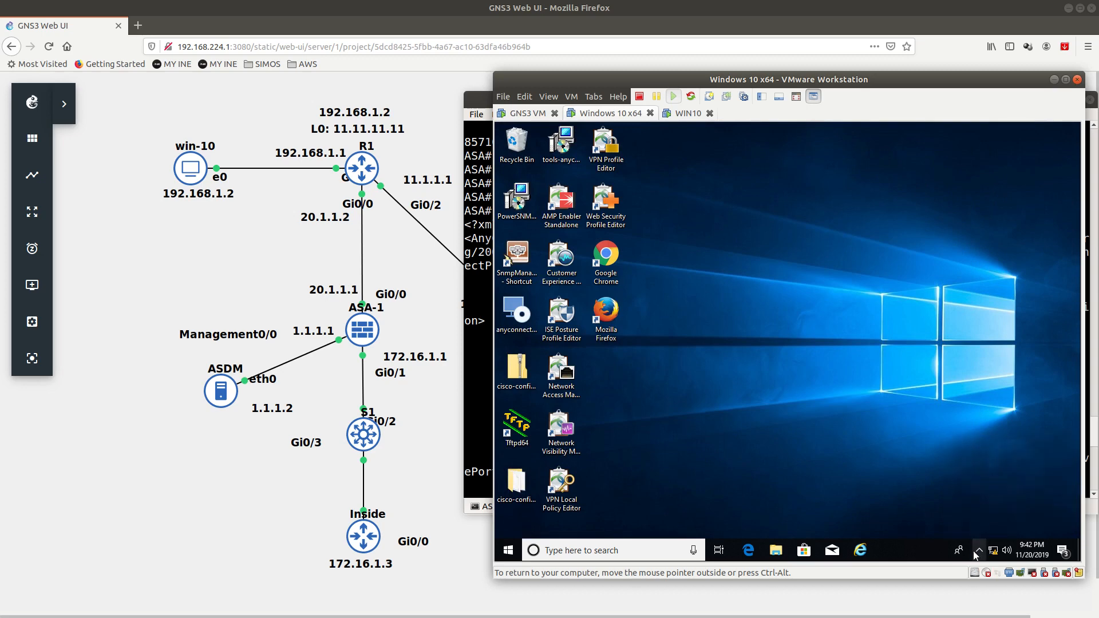
Step: Reconnect AnyConnect to 20.1.1.1 by entering the password and accepting the Welcome to IPSEC banner
left_click(979, 551)
left_click(980, 527)
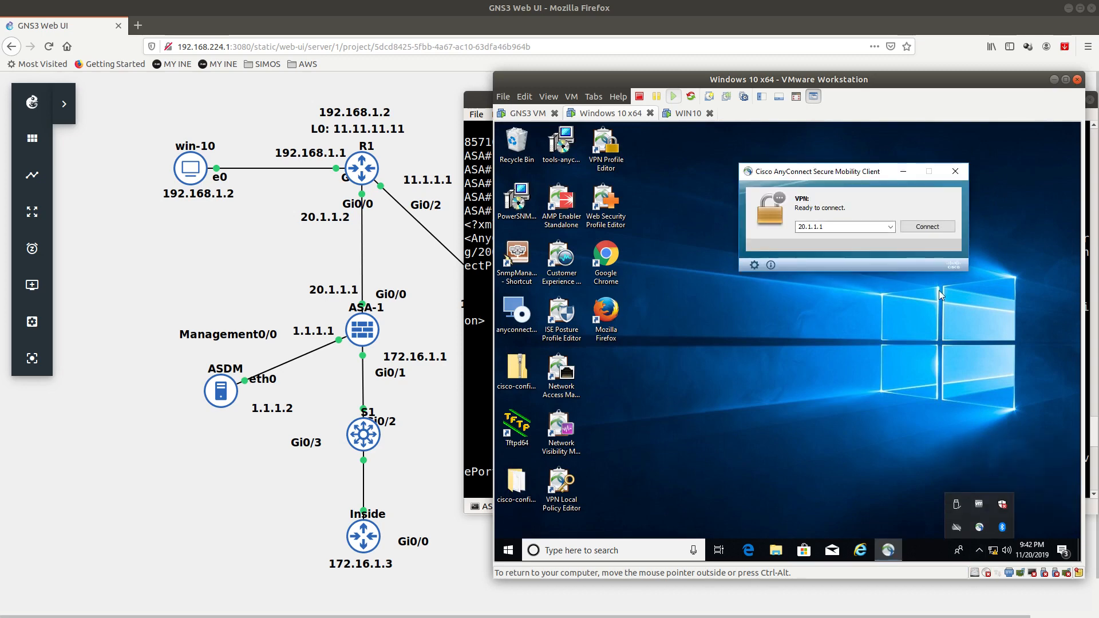
left_click(914, 231)
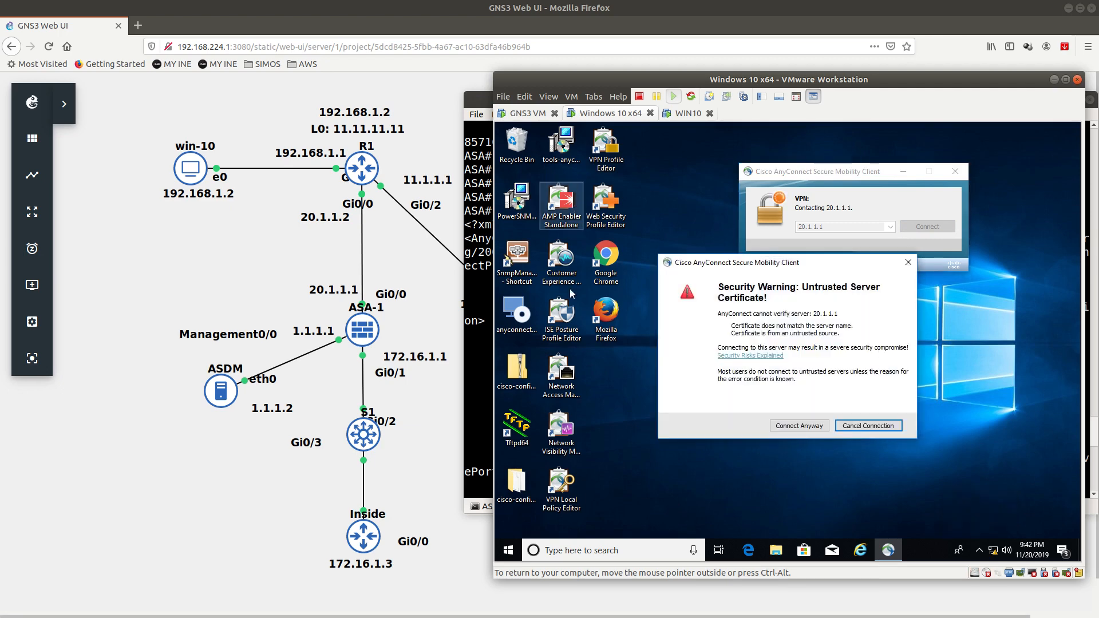
left_click(800, 426)
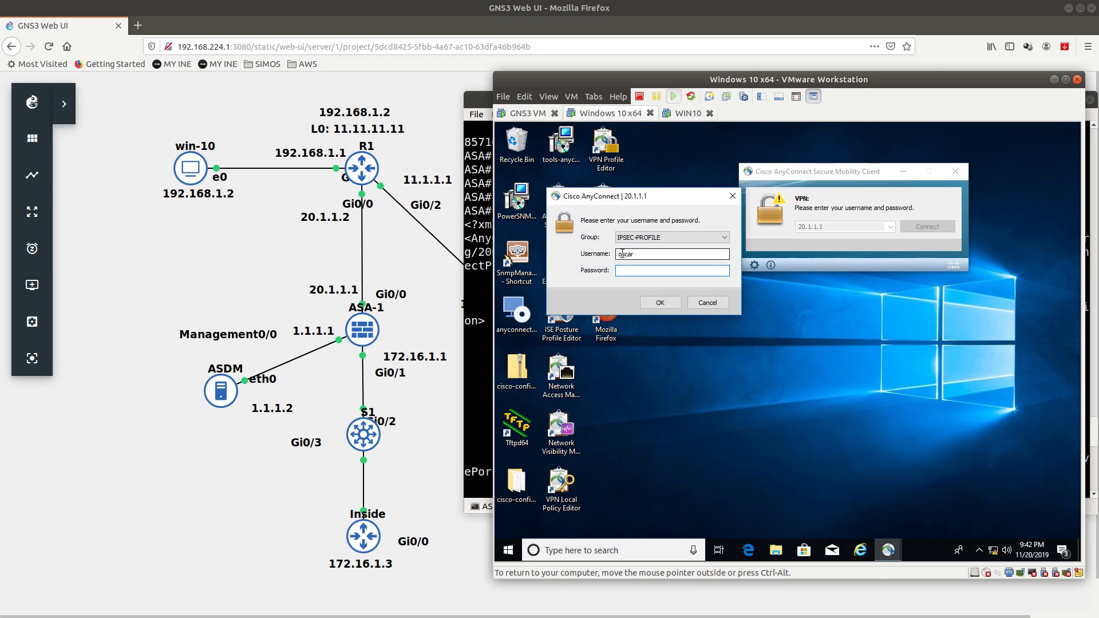
type("cisco")
key("Return")
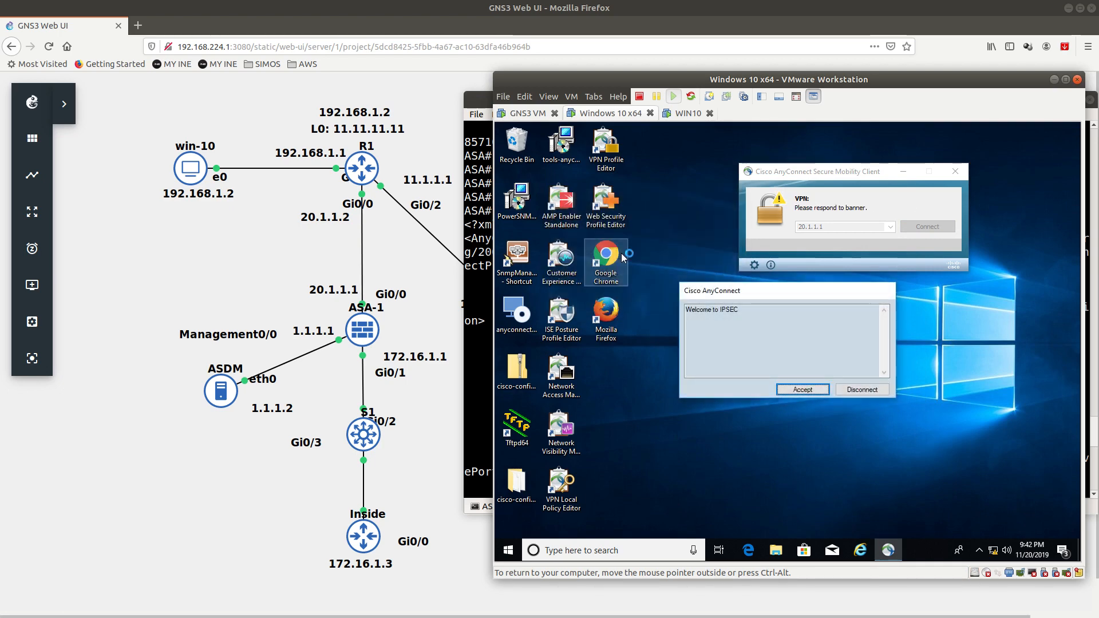
key("Return")
left_click(793, 427)
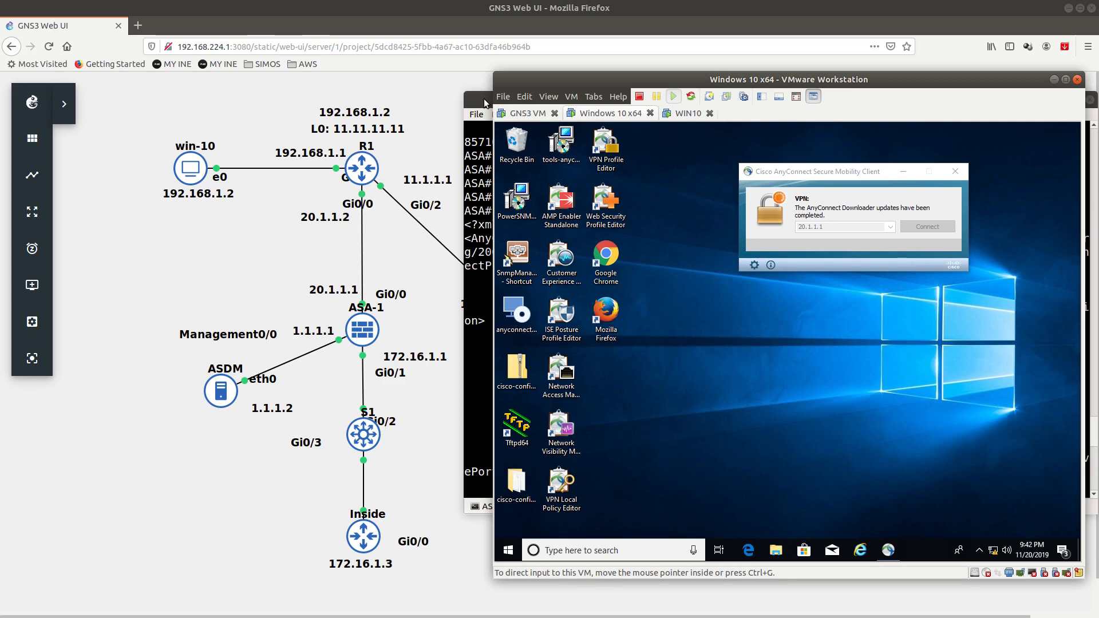
left_click_drag(787, 174, 695, 169)
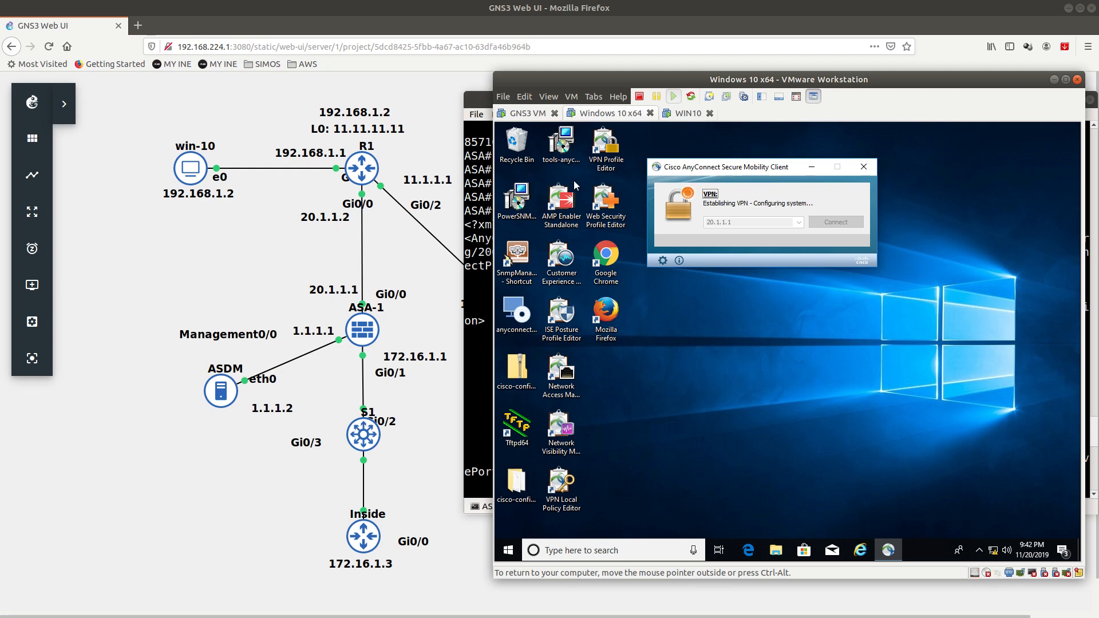
left_click(477, 112)
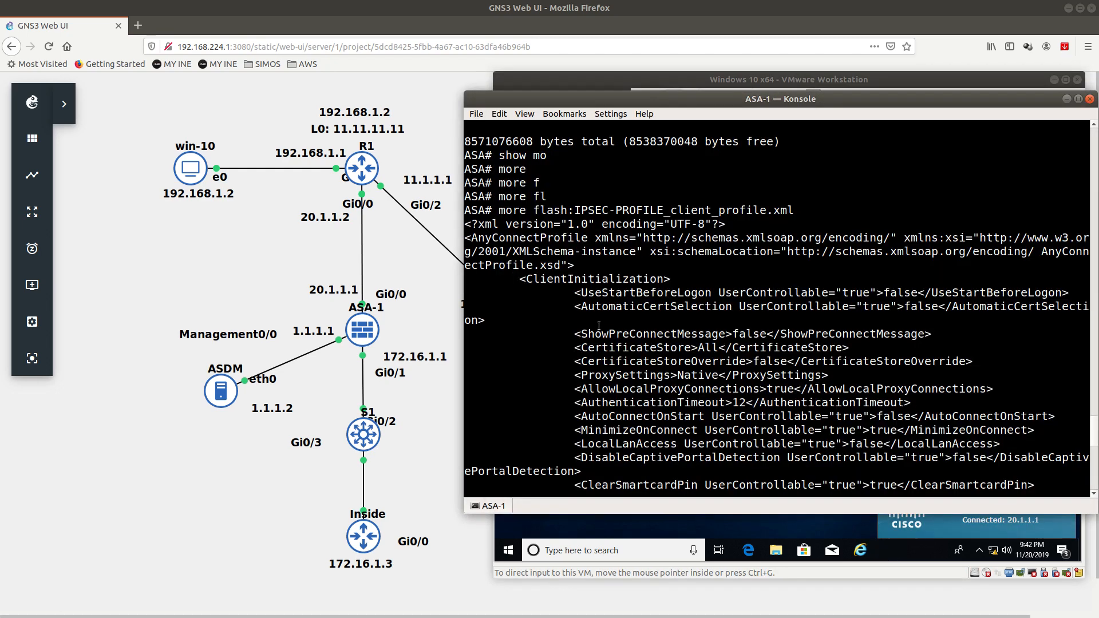
Step: Rerun the vpn-sessiondb anyconnect listing, highlight SSL-Tunnel DTLS-Tunnel, then return to ASDM
key("Up")
key("Up")
key("Up")
key("Up")
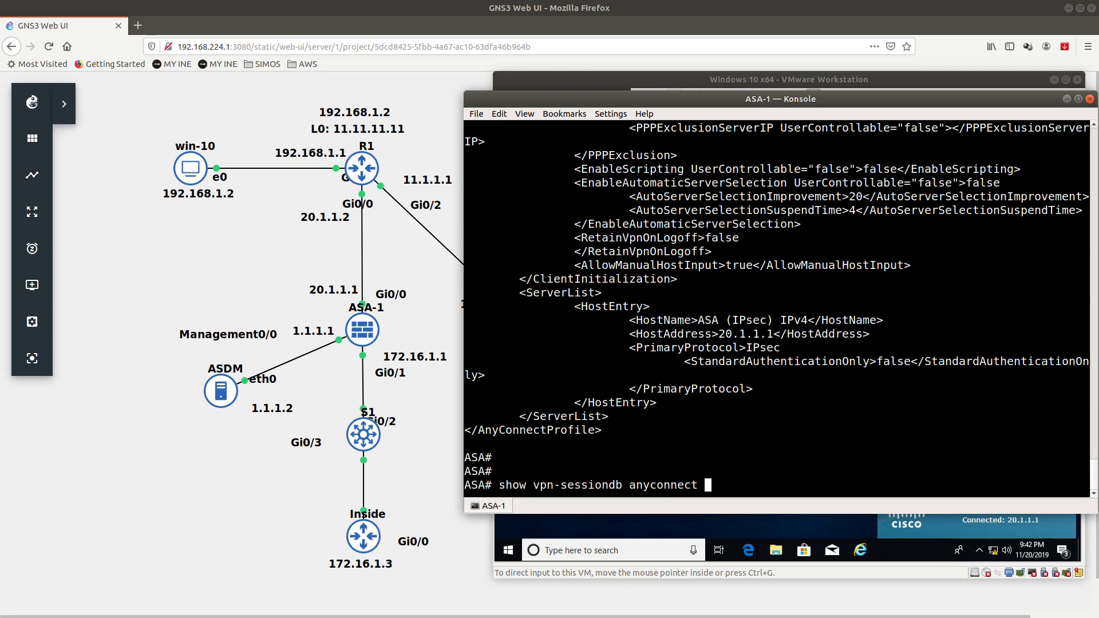
key("Return")
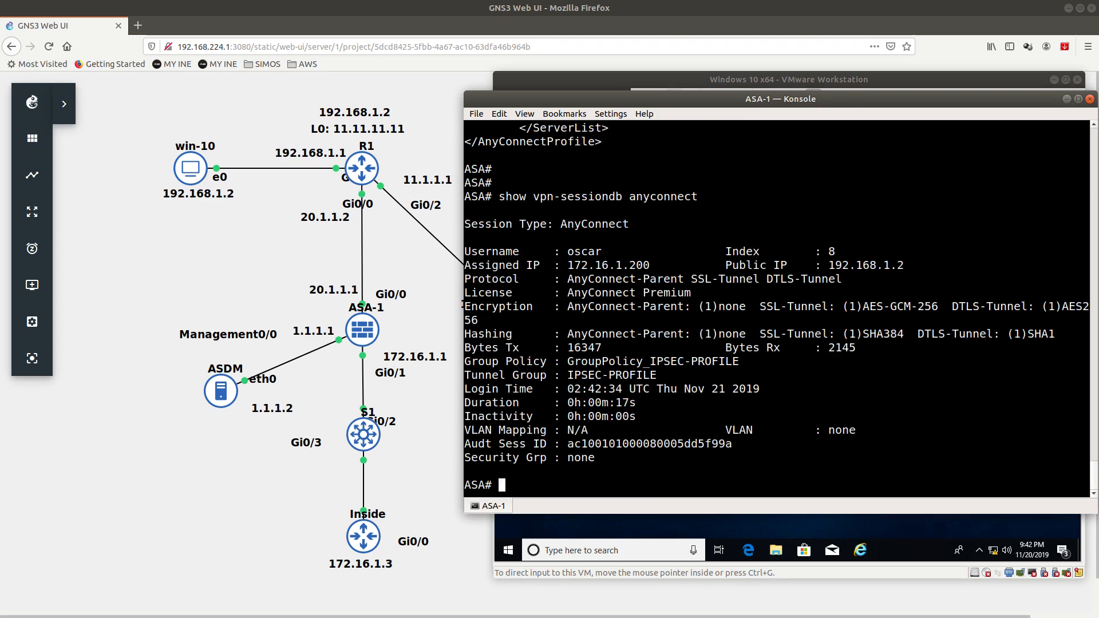
left_click_drag(691, 281, 835, 284)
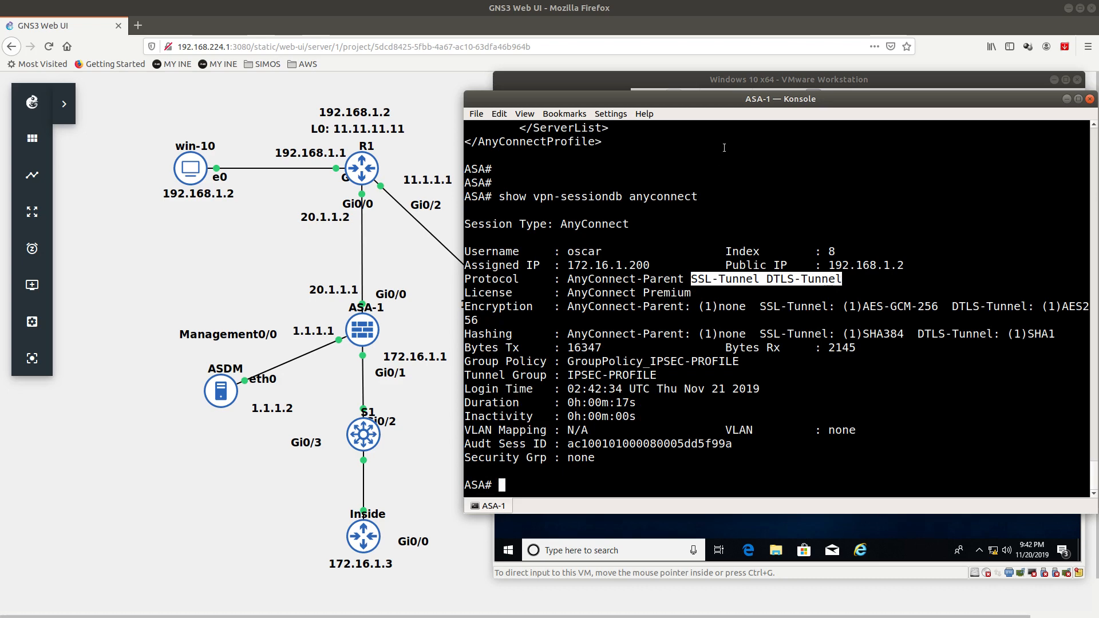
left_click(737, 80)
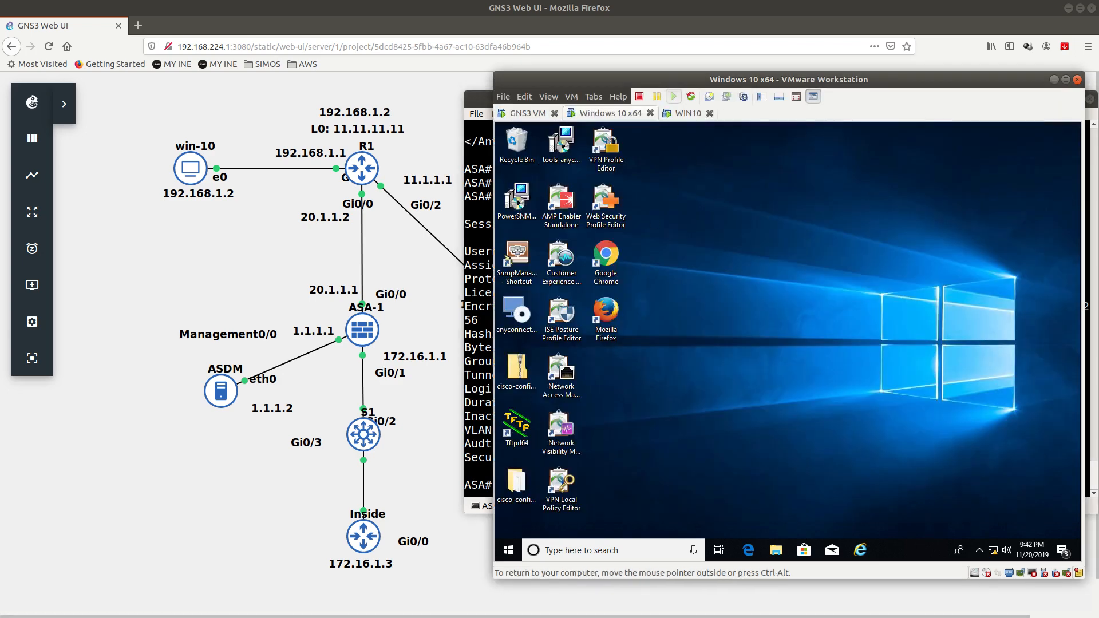
key("alt+Tab")
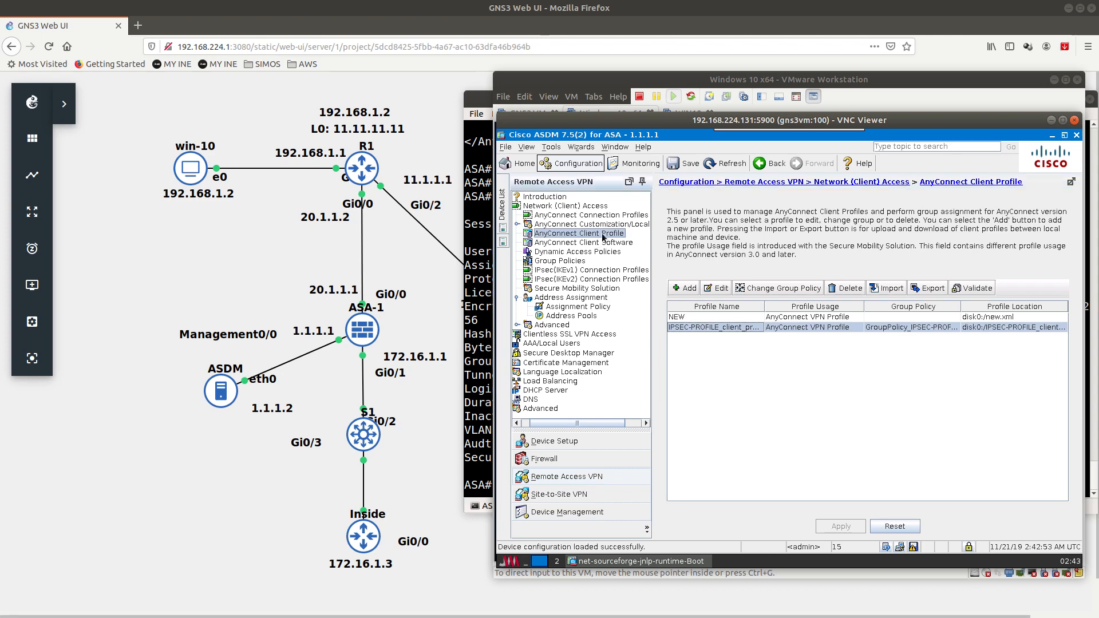
Step: Review the IPSEC-PROFILE AnyConnect connection profile and close it without changes
left_click(599, 215)
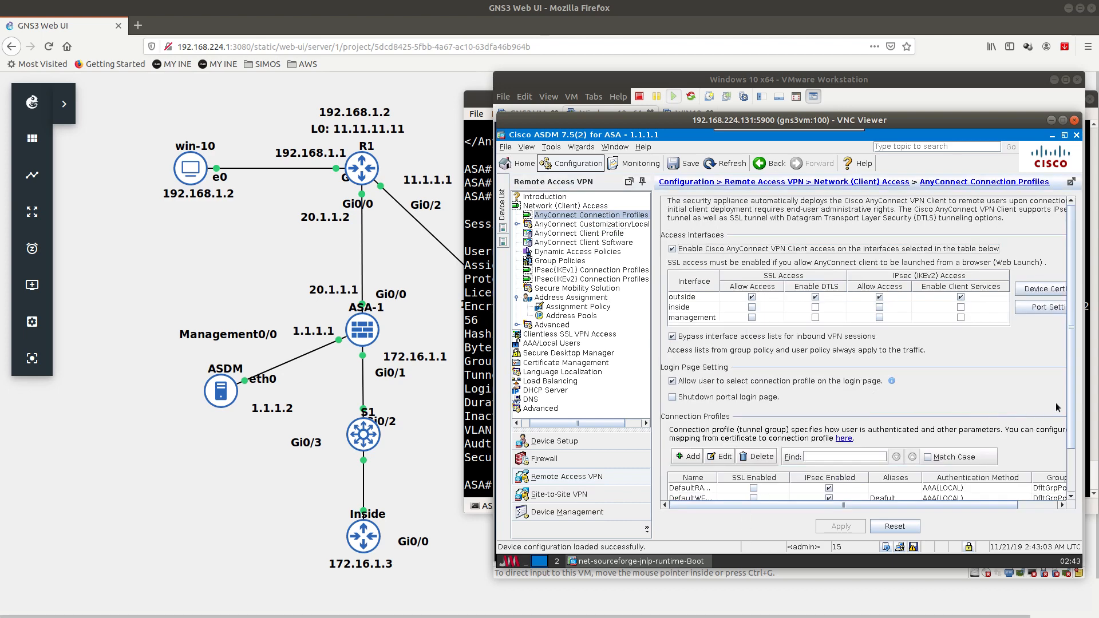
scroll(1075, 405, "down", 3)
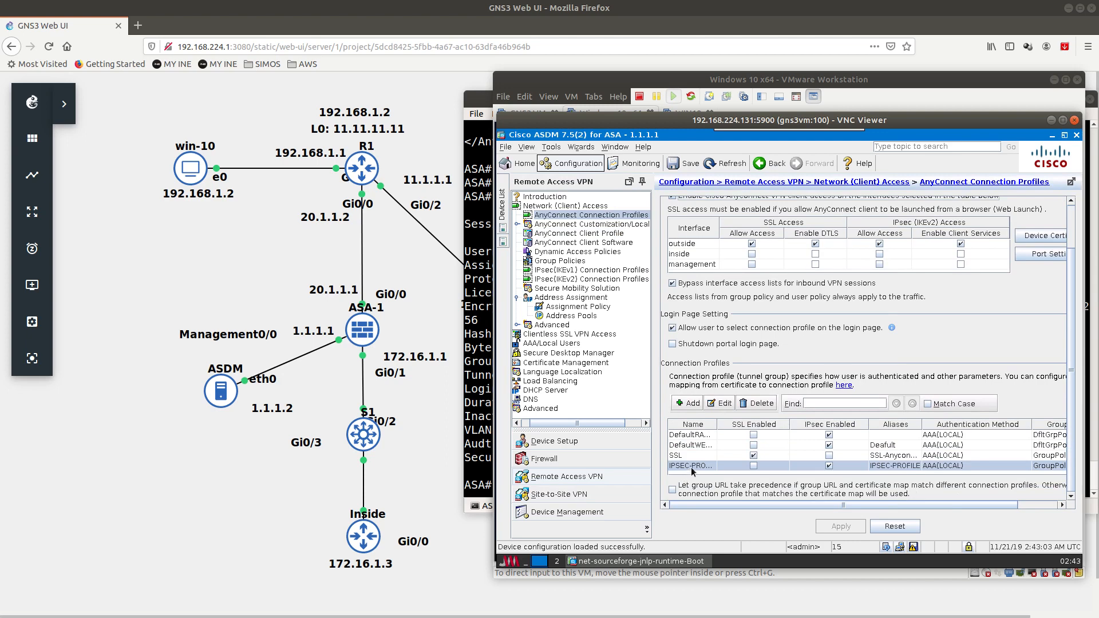
double_click(691, 467)
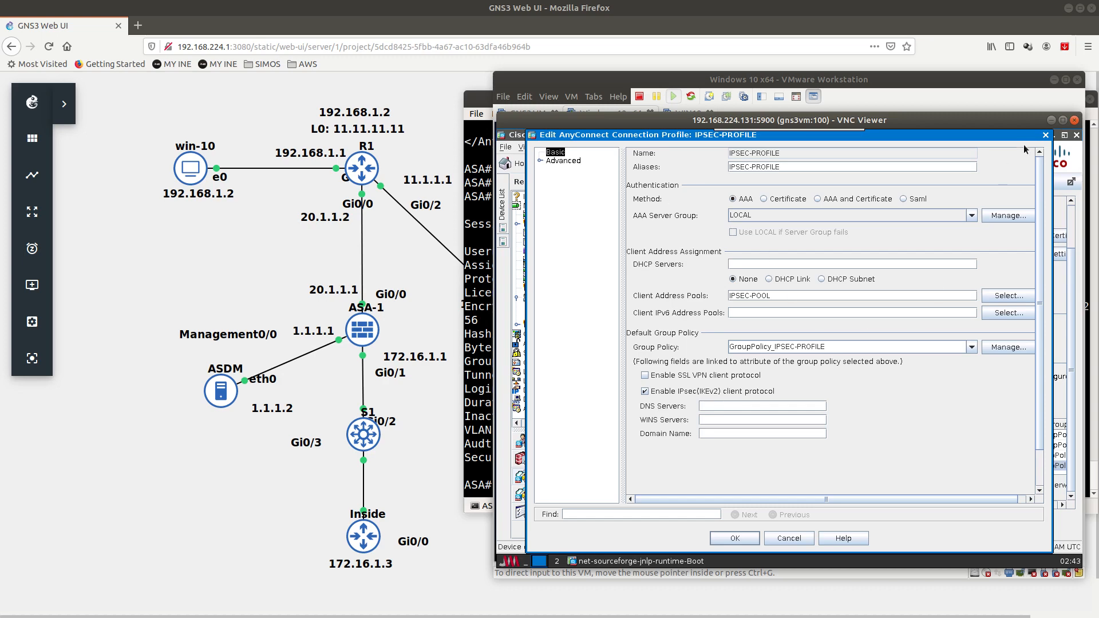
left_click(1045, 136)
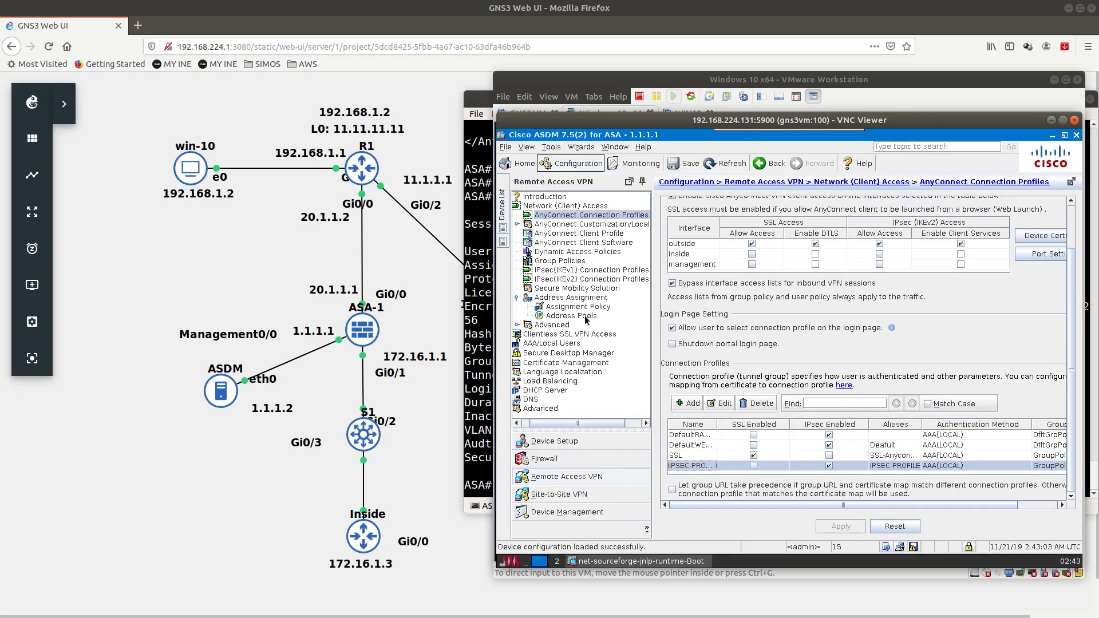
Step: Review GroupPolicy_IPSEC-PROFILE's tunneling protocols and cancel without changes
left_click(560, 261)
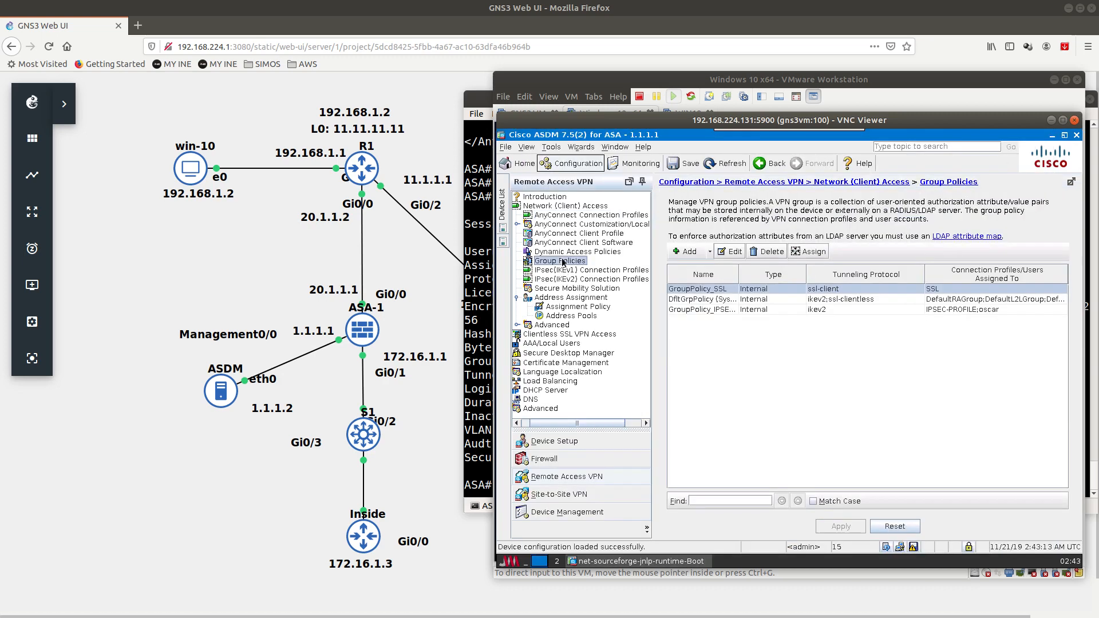
double_click(716, 310)
left_click(653, 250)
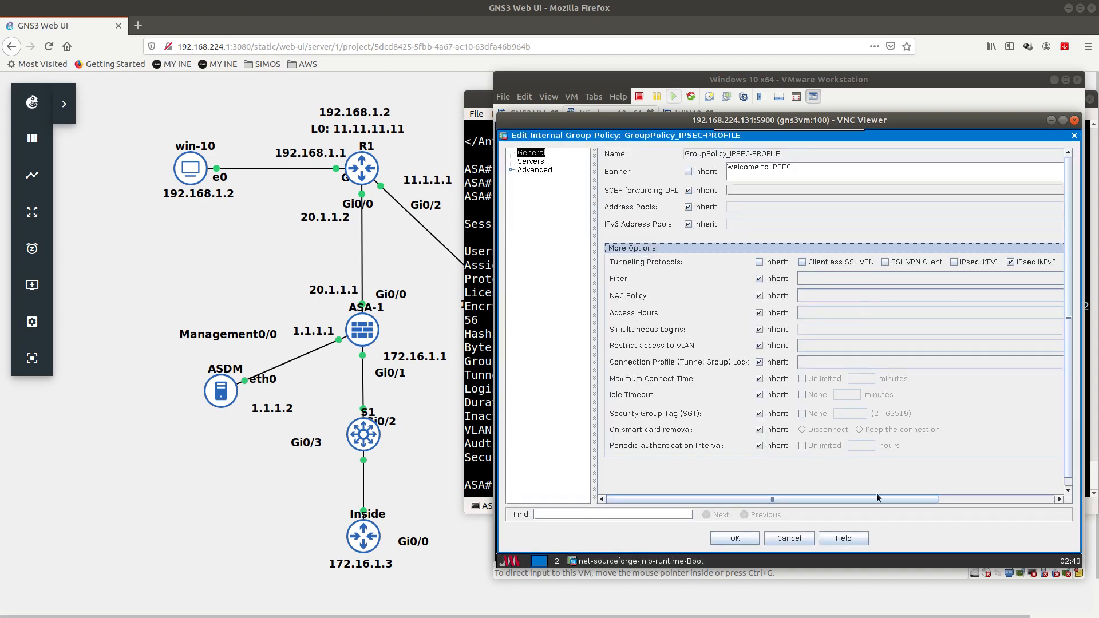
left_click_drag(874, 502, 966, 501)
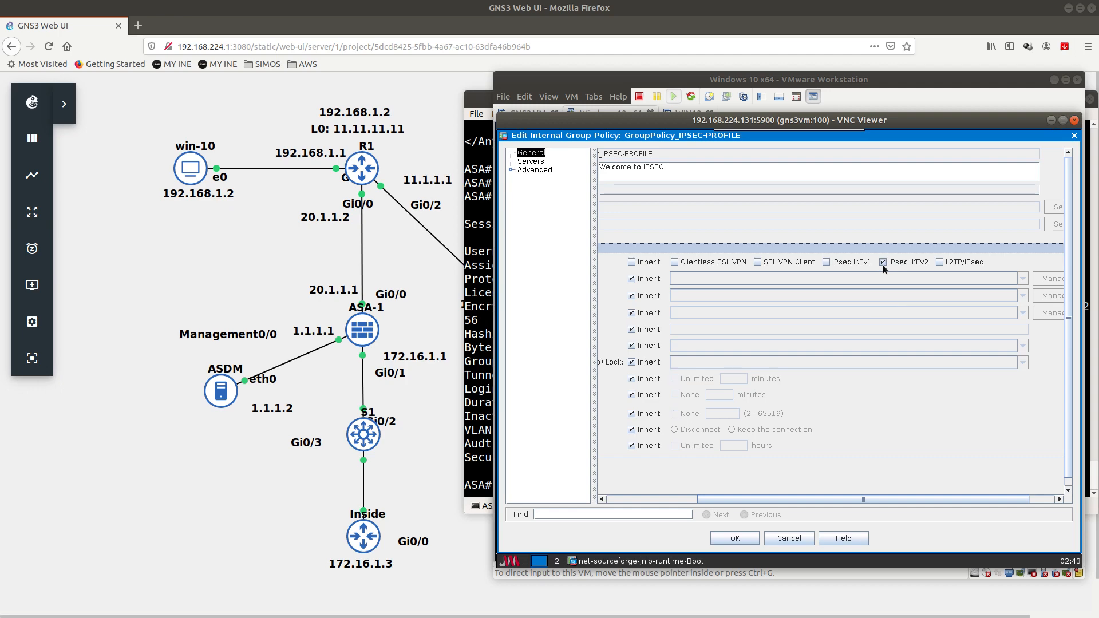
left_click_drag(818, 500, 692, 501)
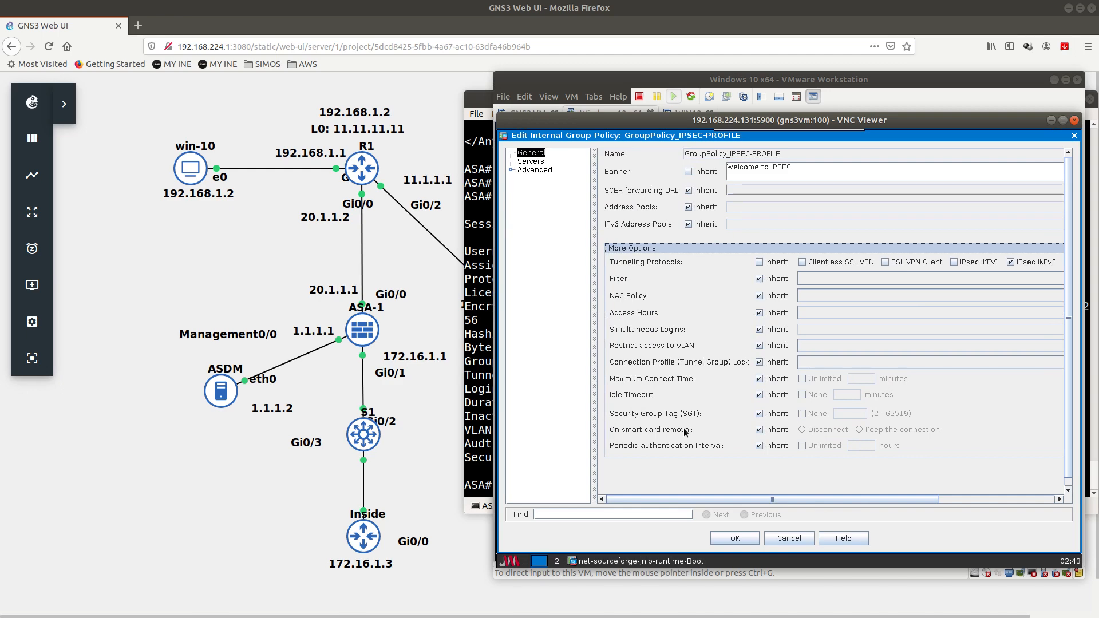
left_click(792, 538)
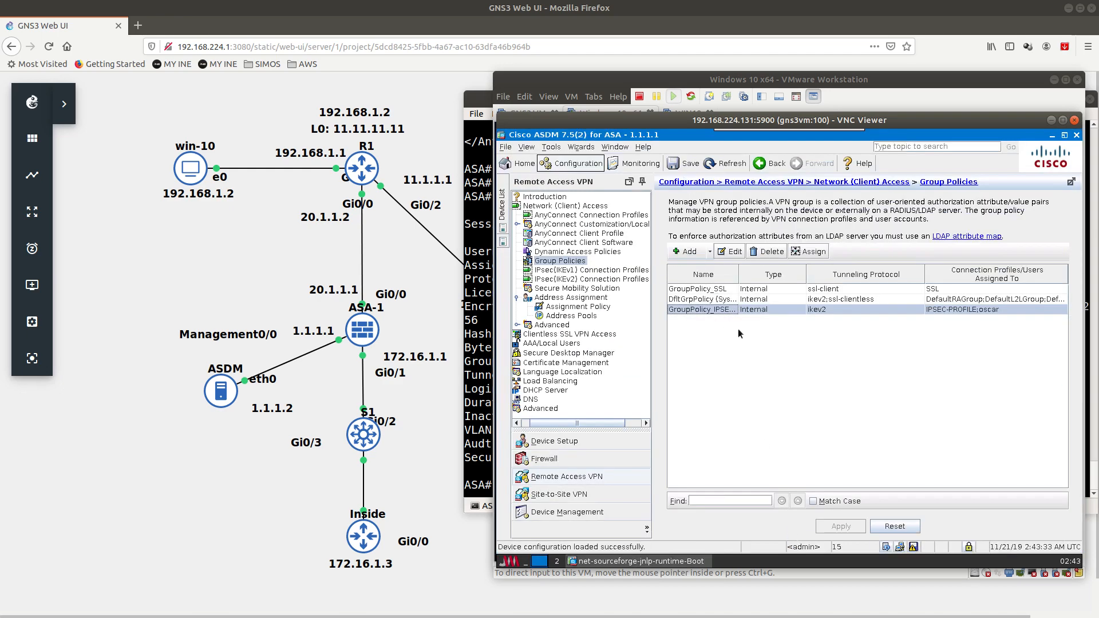
Step: Save the running configuration to flash and check the VPN session counts in Monitoring
left_click(681, 163)
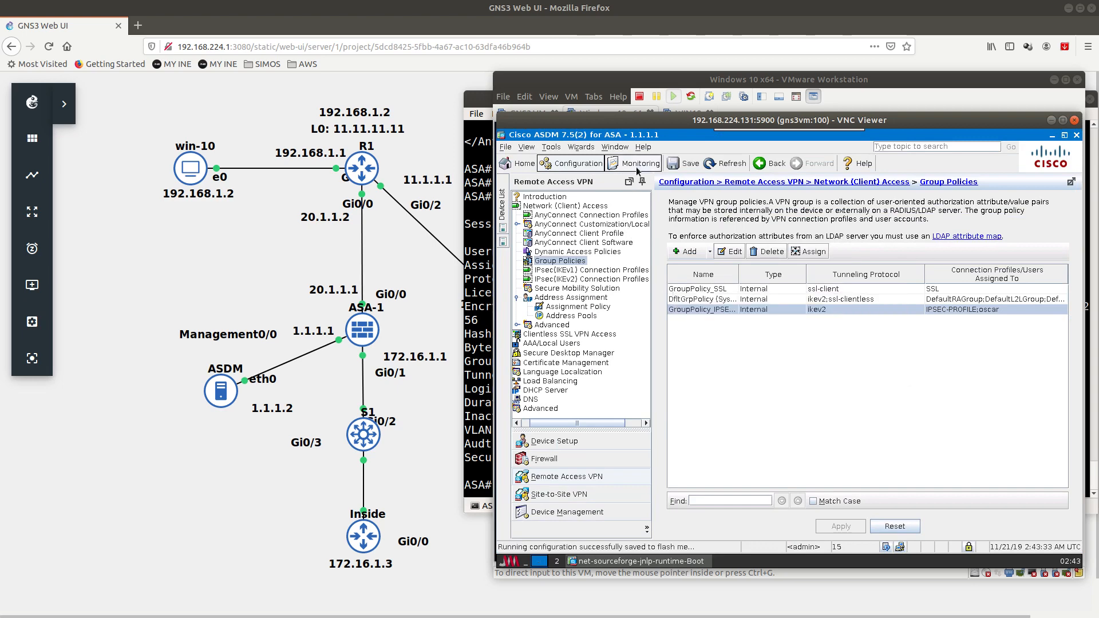
left_click(638, 166)
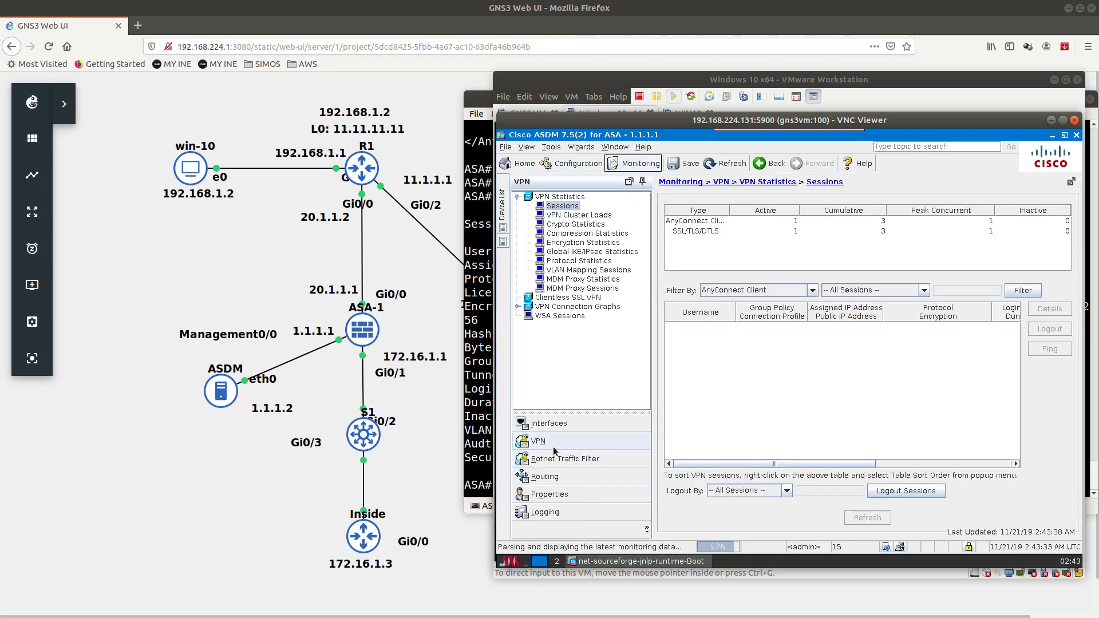
left_click(697, 234)
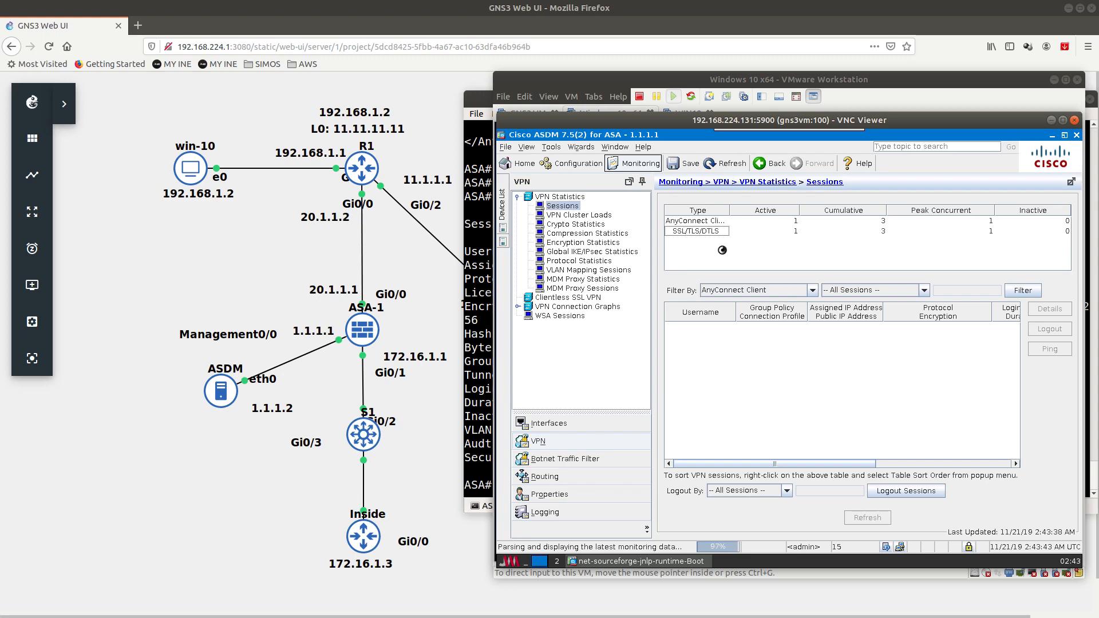
left_click(571, 164)
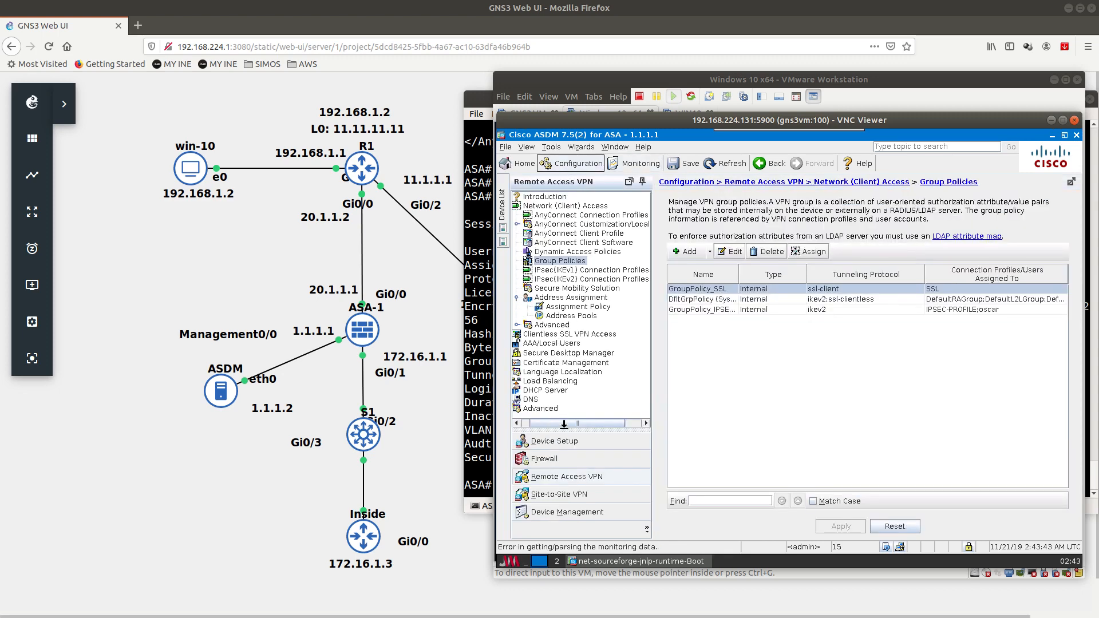
Step: Browse the IPsec(IKEv2) profiles, client profiles and group policies, ending on AnyConnect Connection Profiles
left_click(573, 279)
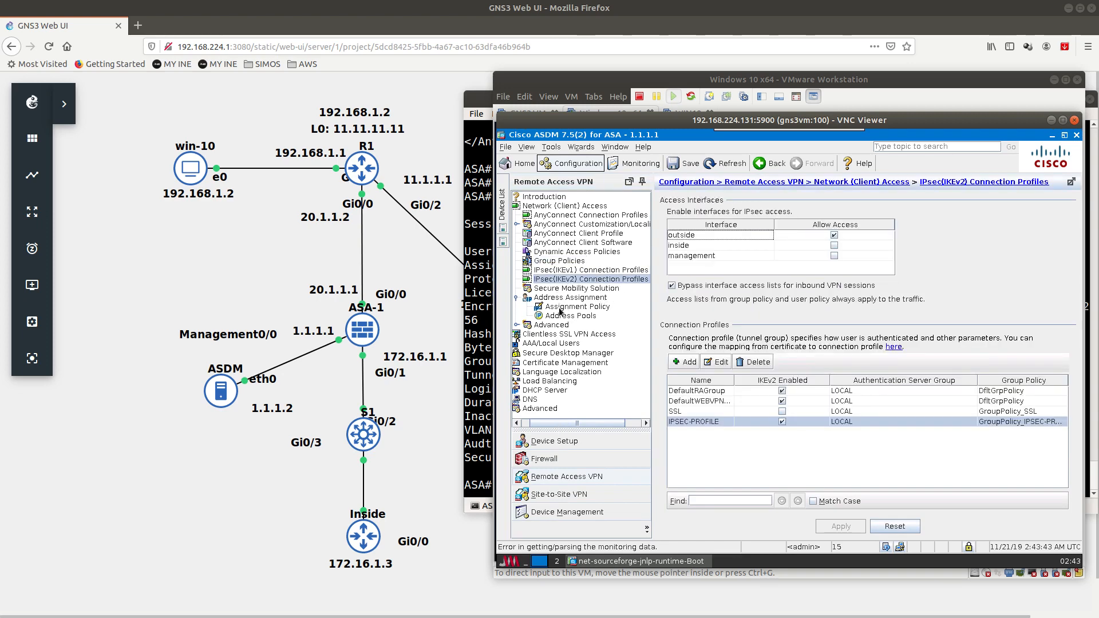
left_click(564, 235)
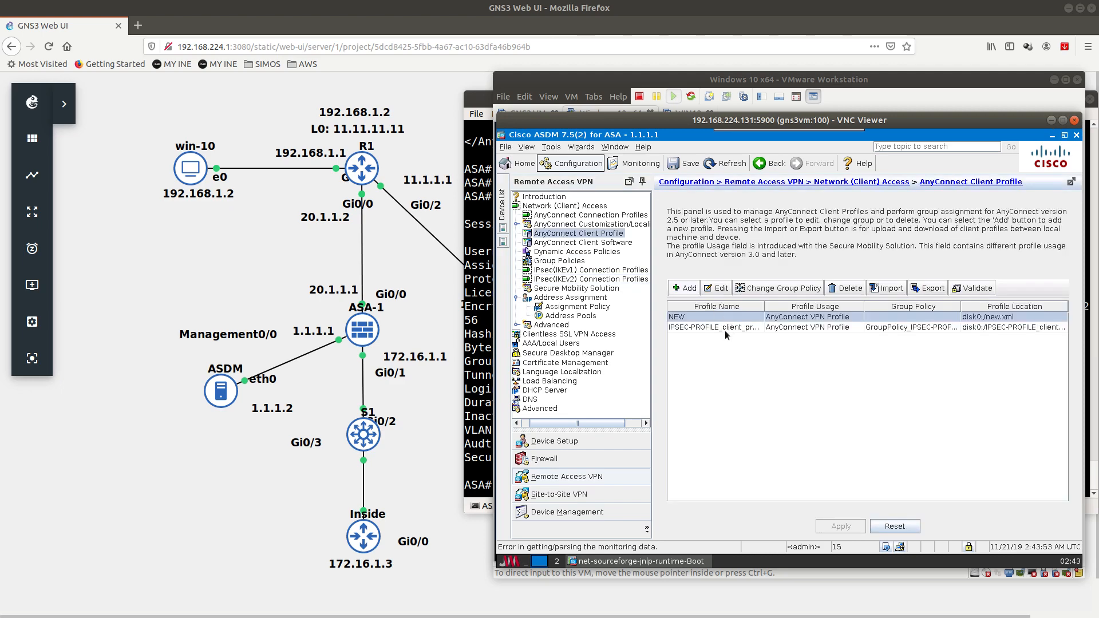
left_click(725, 328)
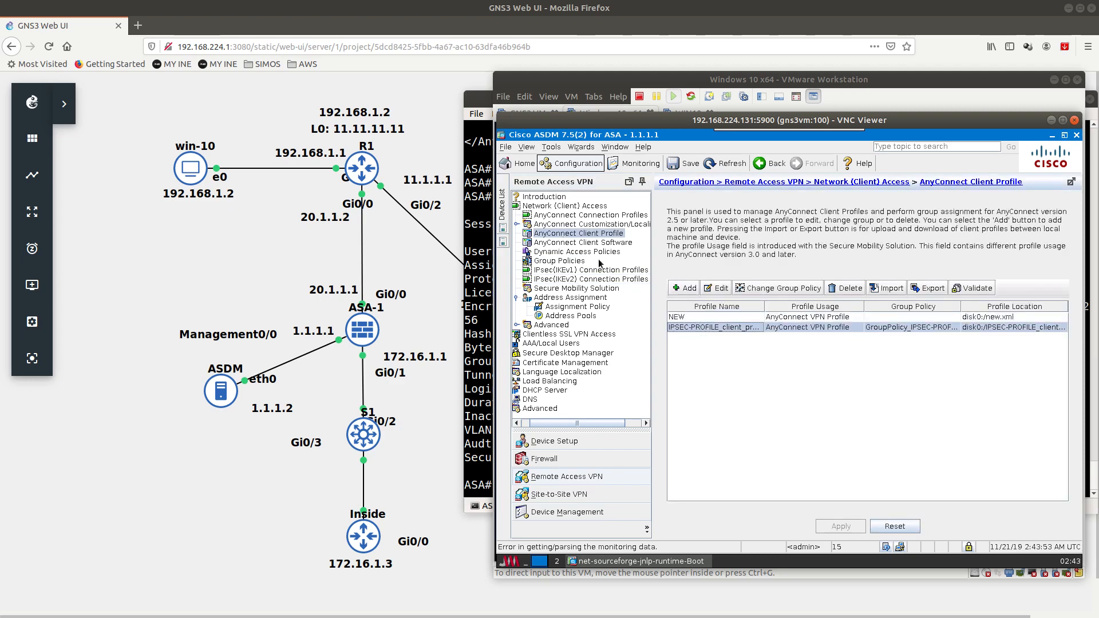
left_click(555, 261)
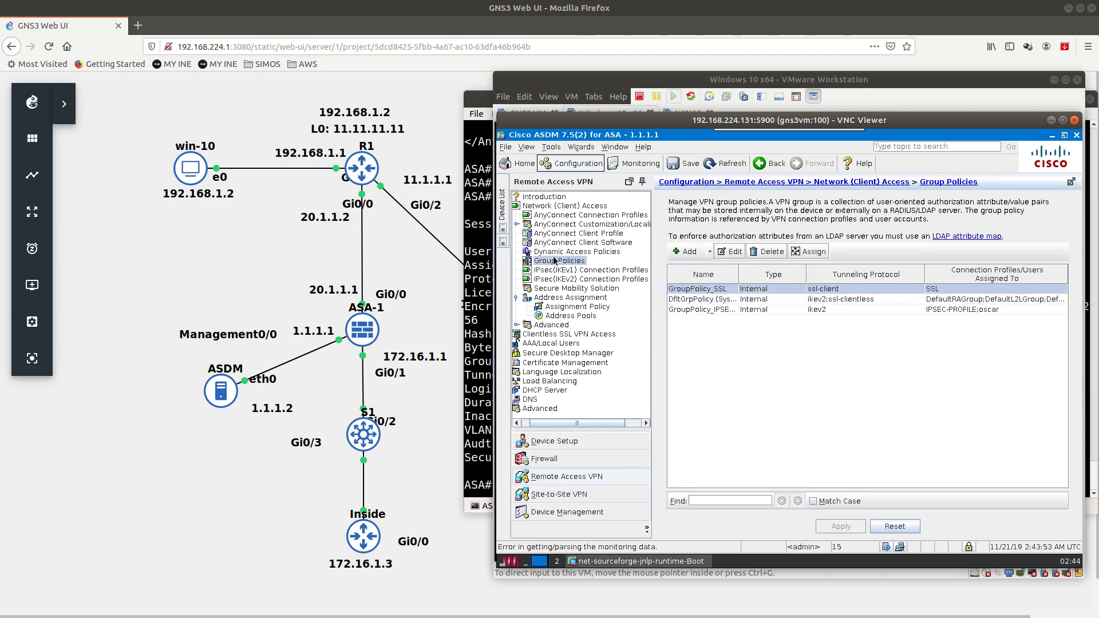
left_click(568, 234)
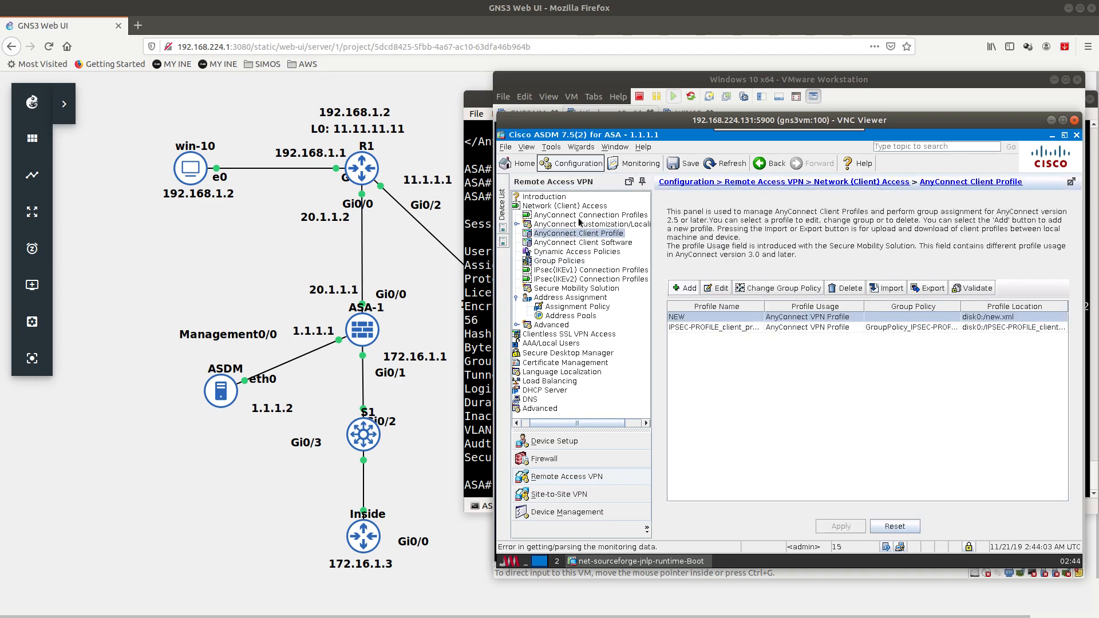
left_click(584, 216)
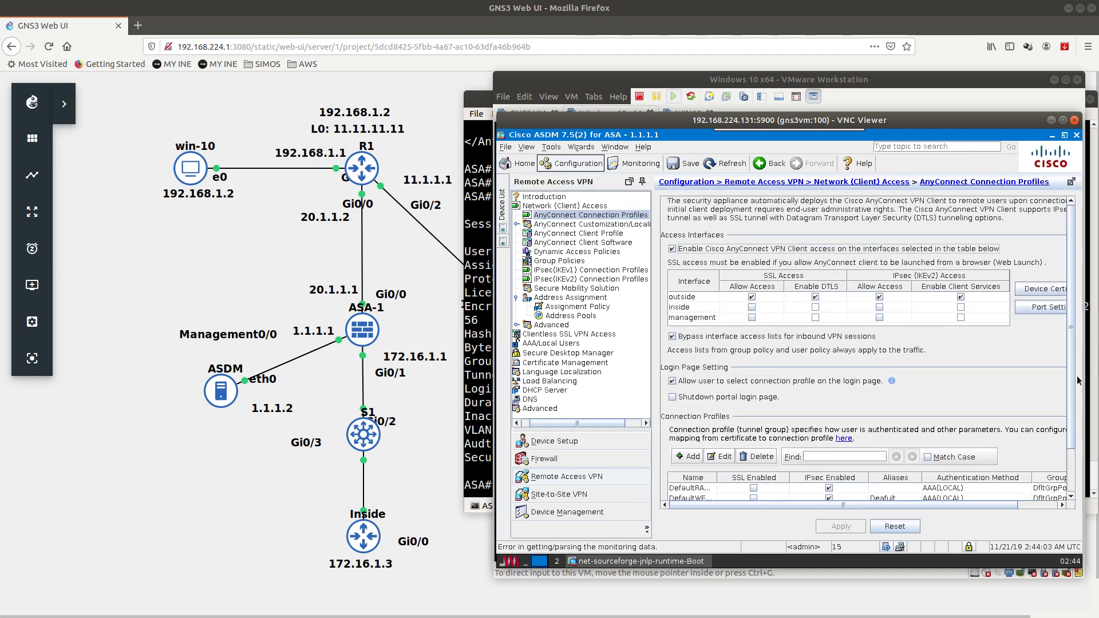
scroll(1042, 418, "down", 3)
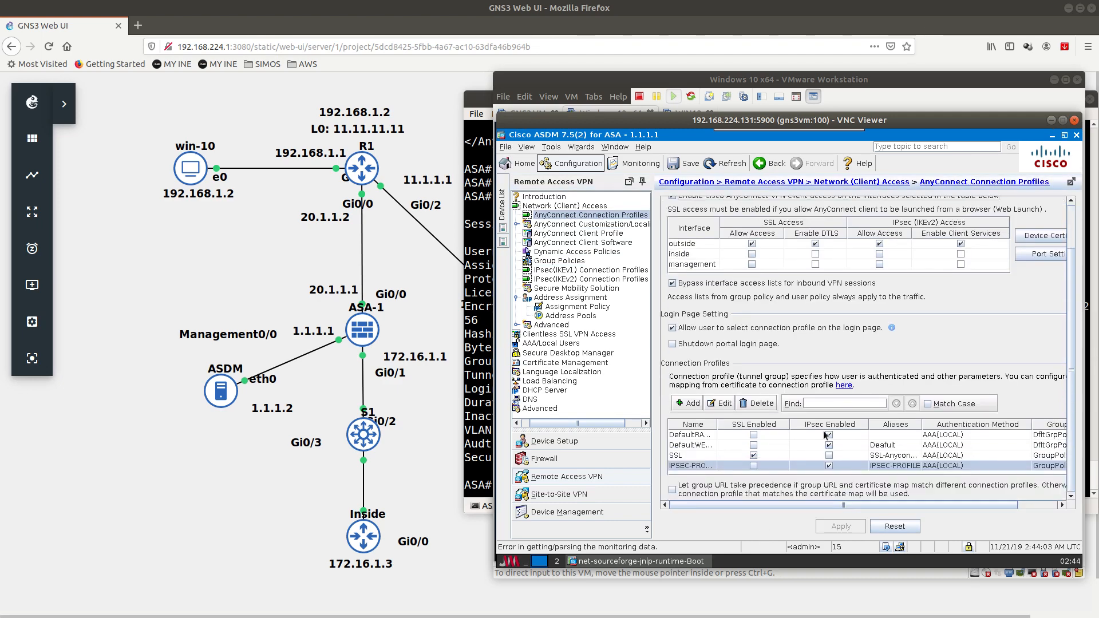
Step: Tick IPsec access on IPSEC-PROFILE and decline the client profile reminder
left_click(829, 466)
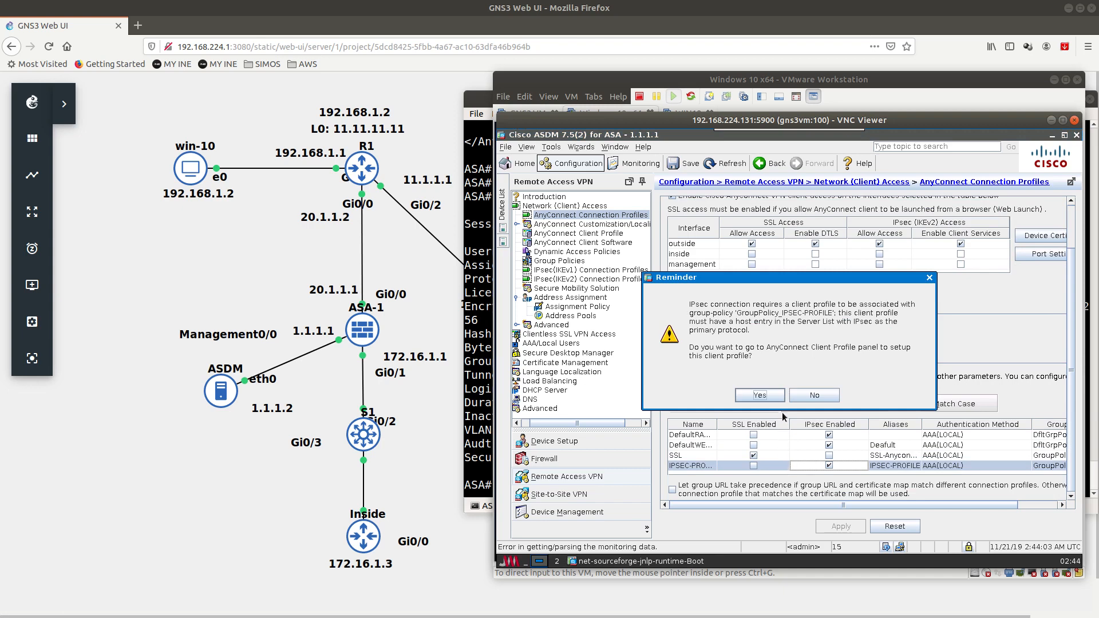
left_click(812, 397)
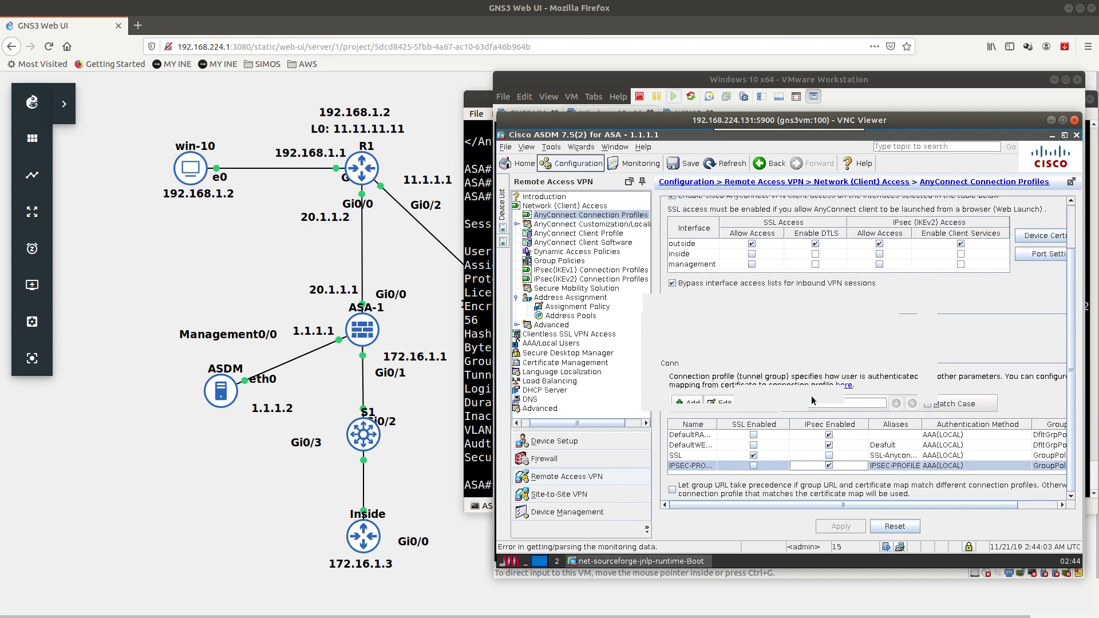
left_click(707, 466)
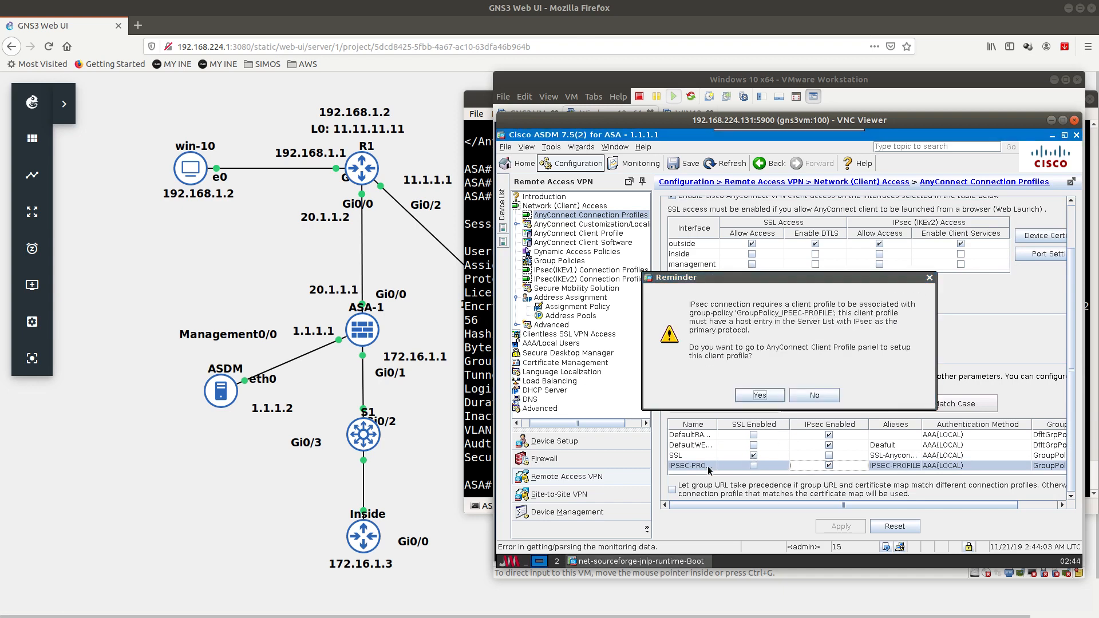
left_click(815, 395)
Step: Look through IPSEC-PROFILE's Advanced pages without changes, then show the Group Policies list
left_click(710, 404)
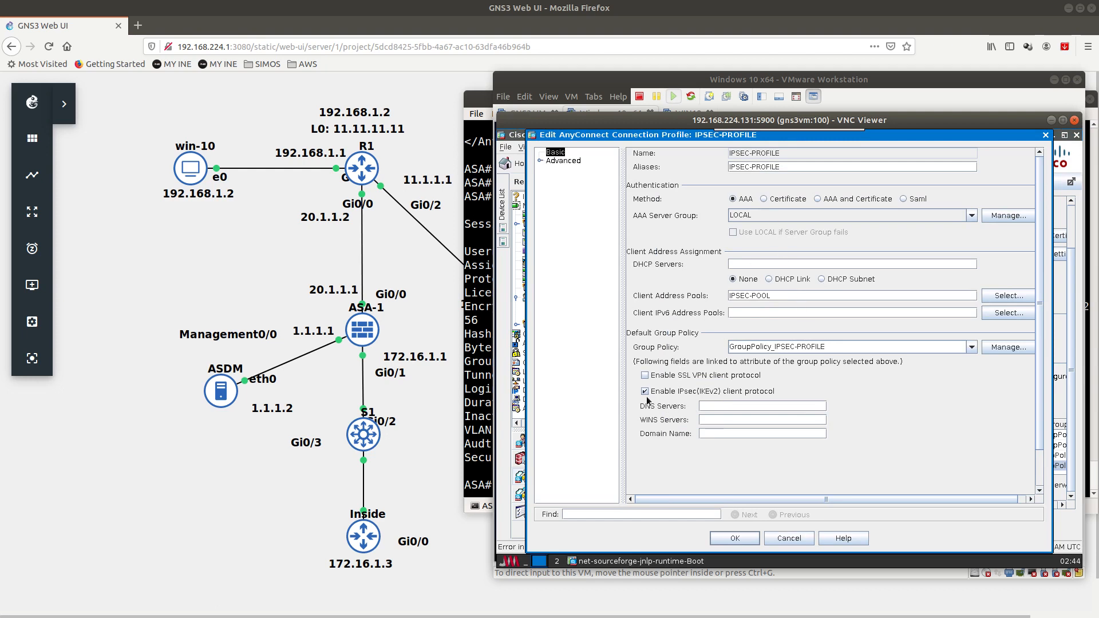
left_click(540, 163)
left_click(571, 170)
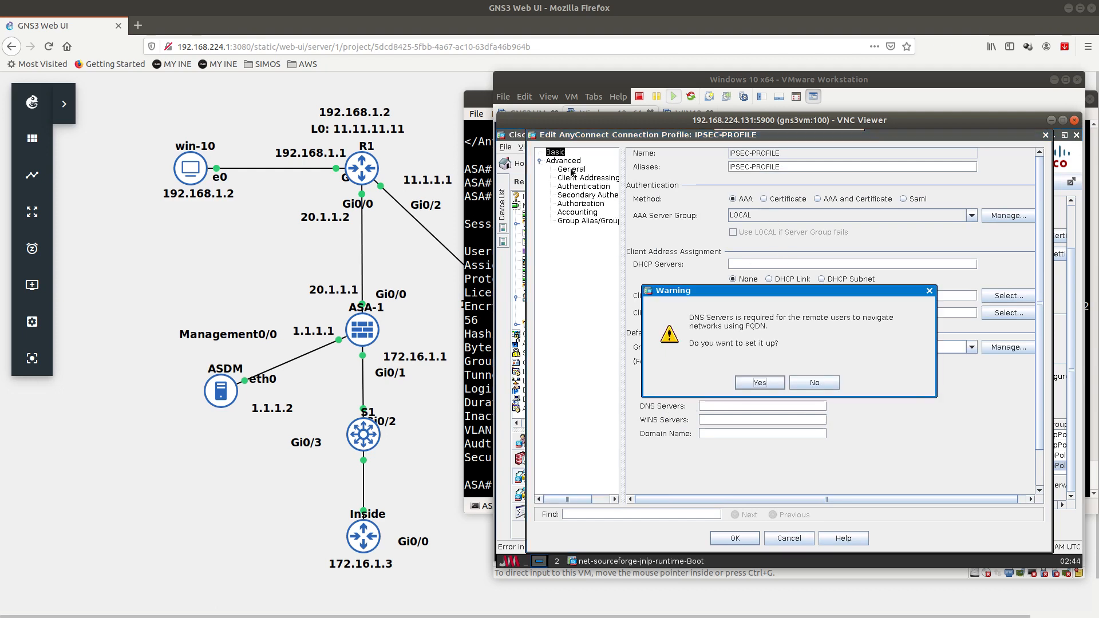
left_click(815, 382)
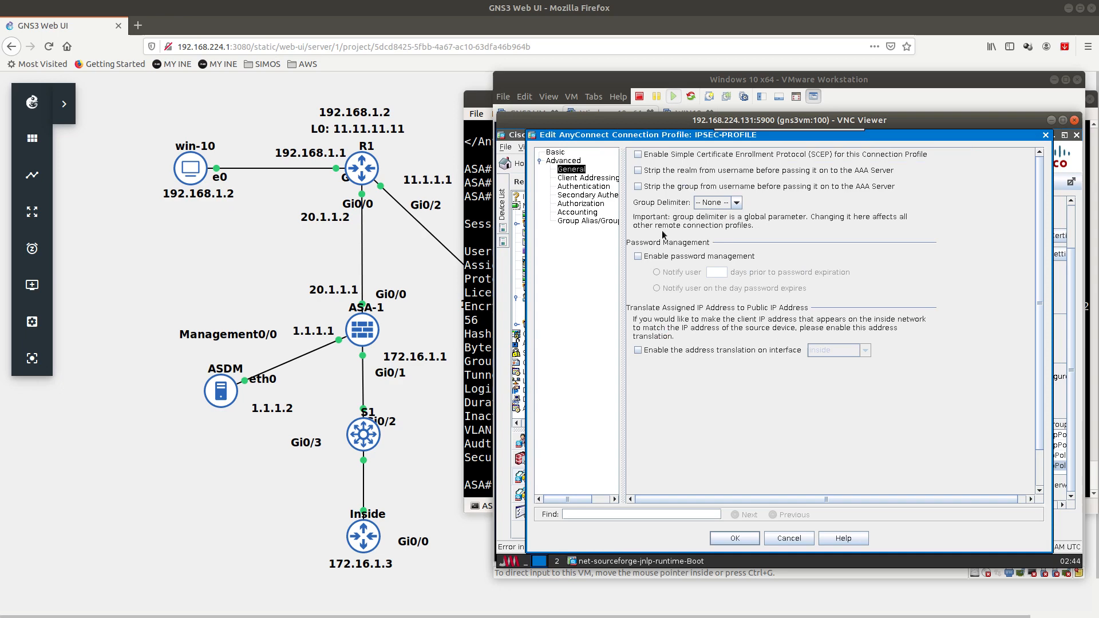
left_click(571, 178)
left_click(571, 187)
left_click(574, 196)
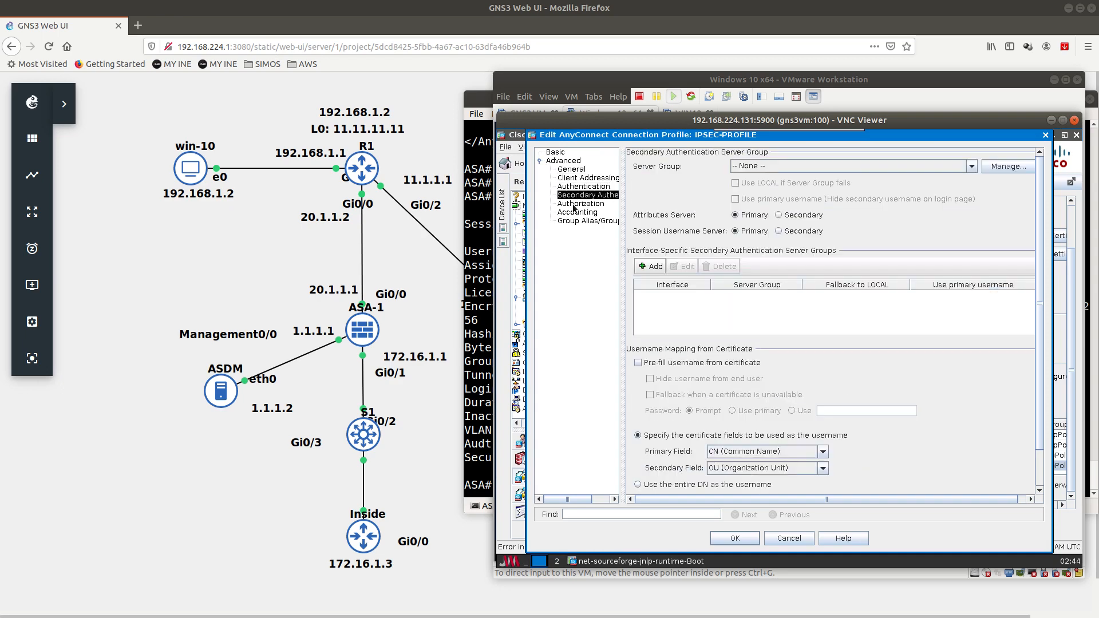
left_click(574, 205)
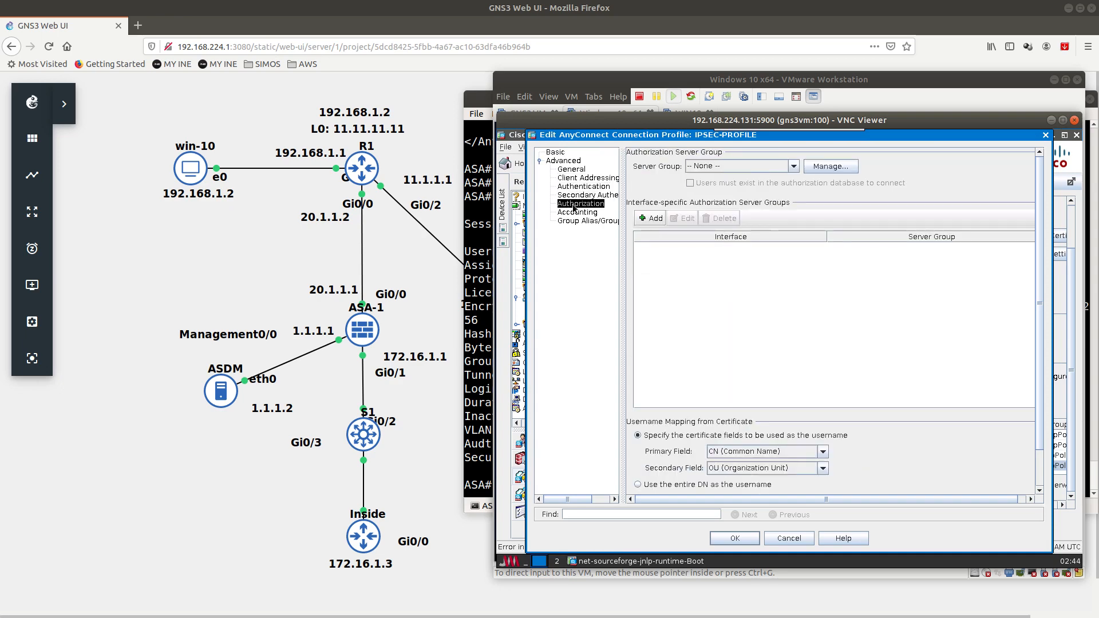
left_click(574, 212)
left_click(576, 221)
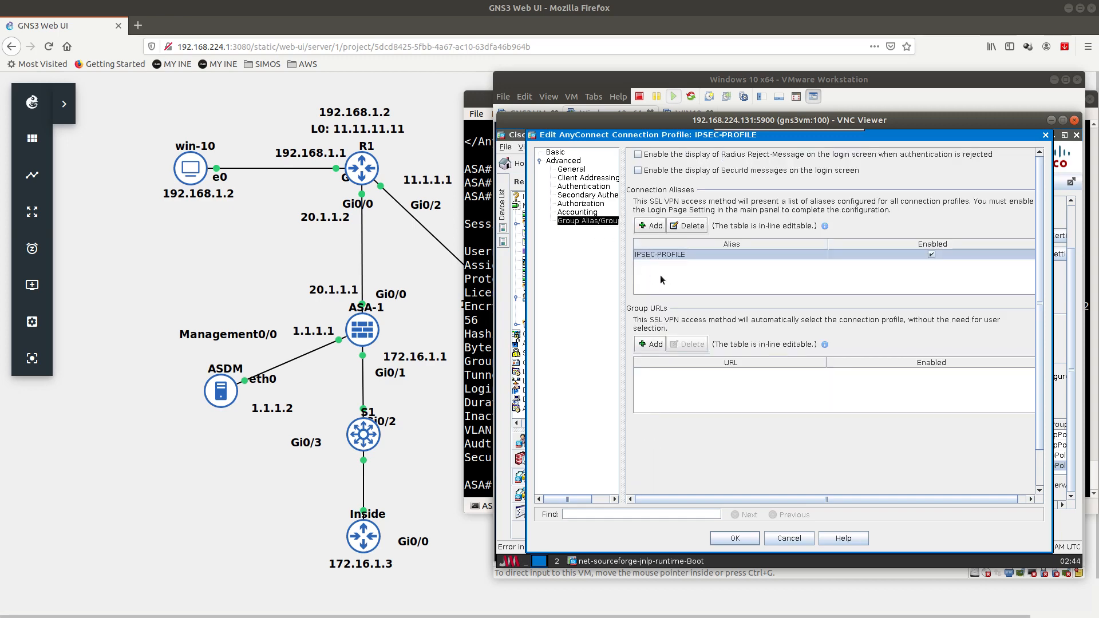
left_click(809, 538)
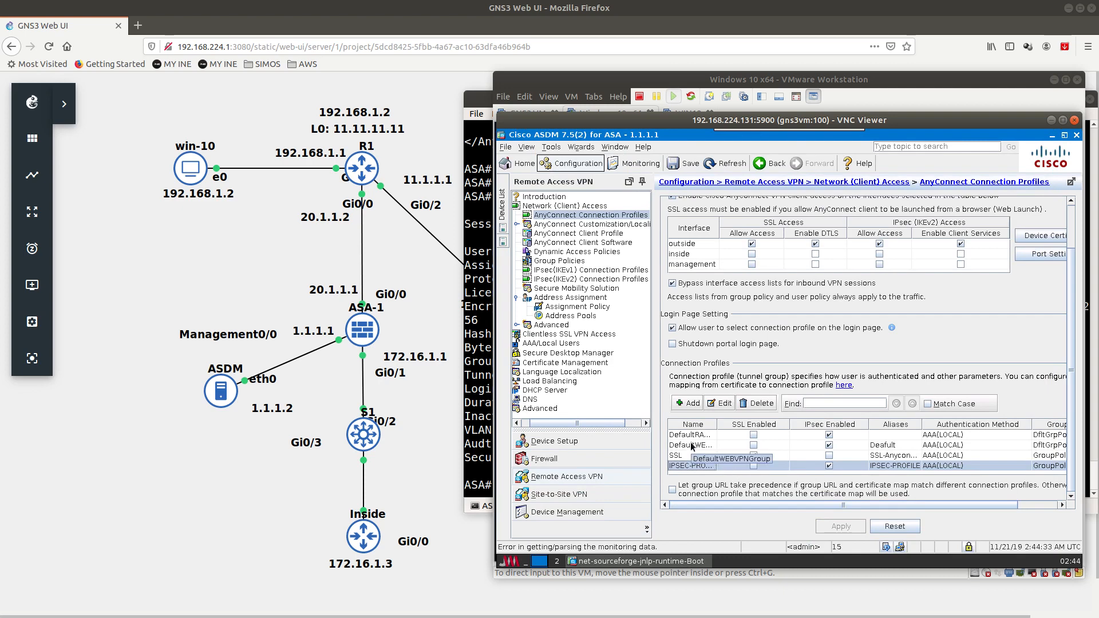
left_click(570, 265)
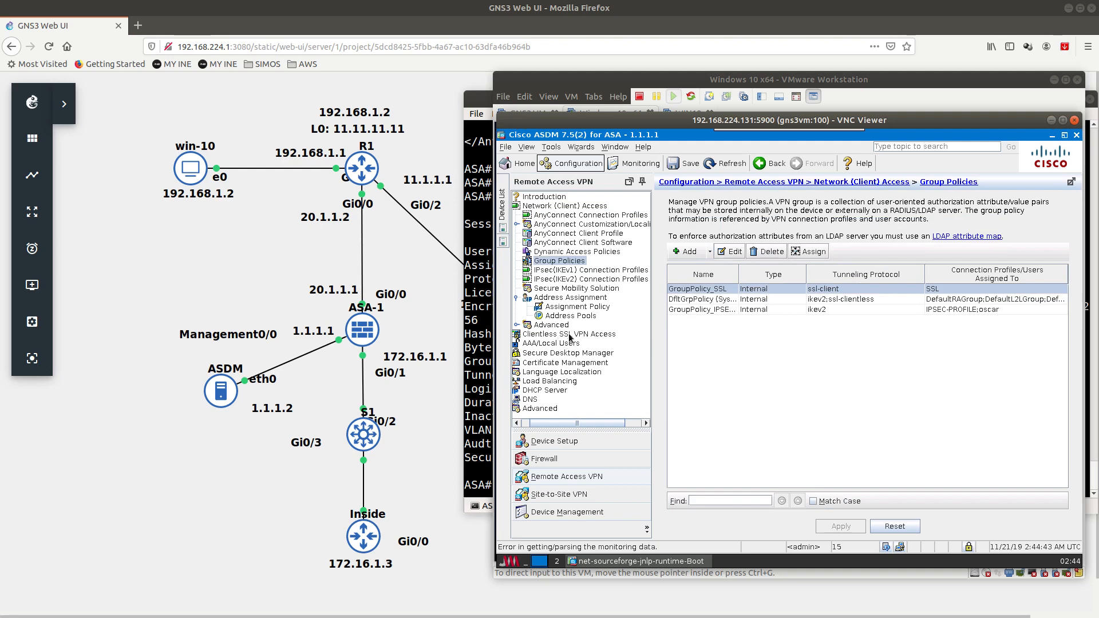
Step: Untick ASA gateway on the 20.1.1.1 server entry, keeping EAP-AnyConnect authentication
left_click(570, 234)
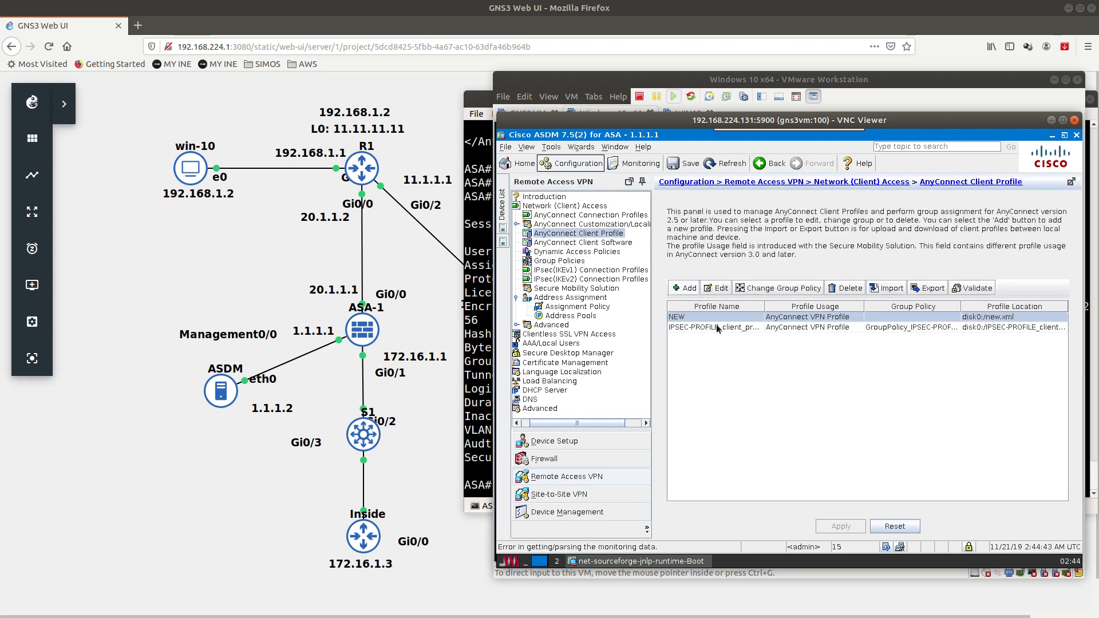
double_click(716, 324)
left_click(585, 188)
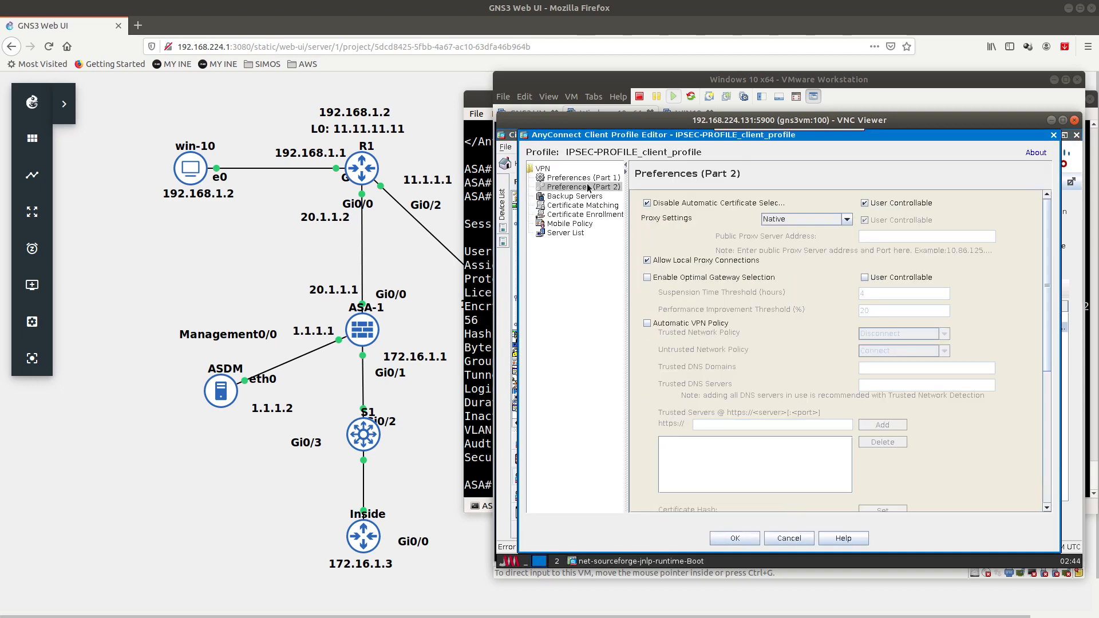
left_click(572, 234)
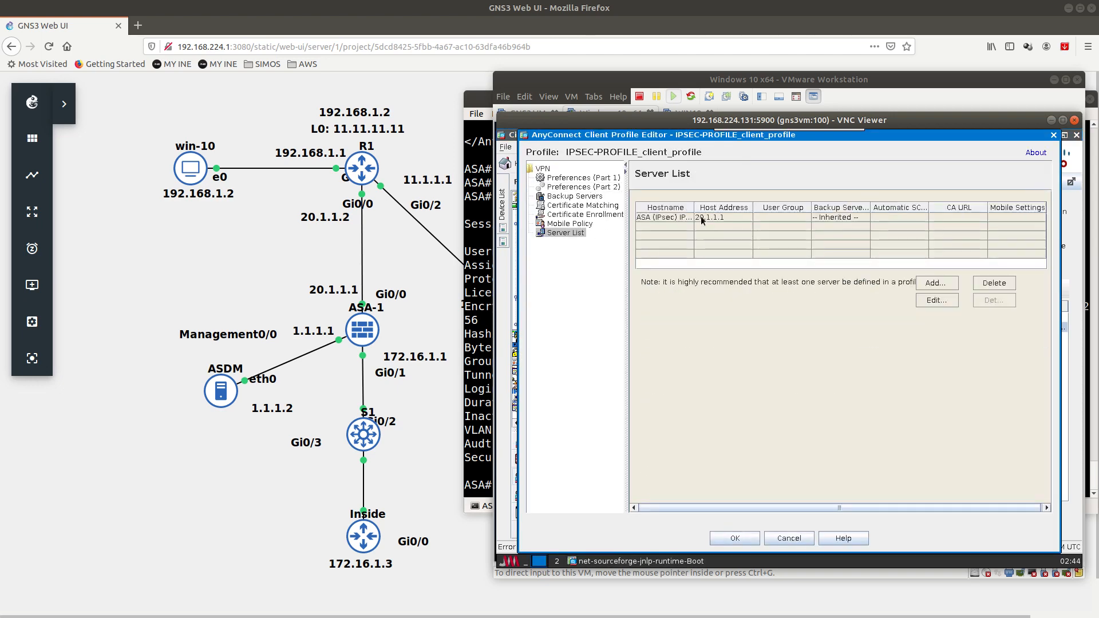
left_click(703, 218)
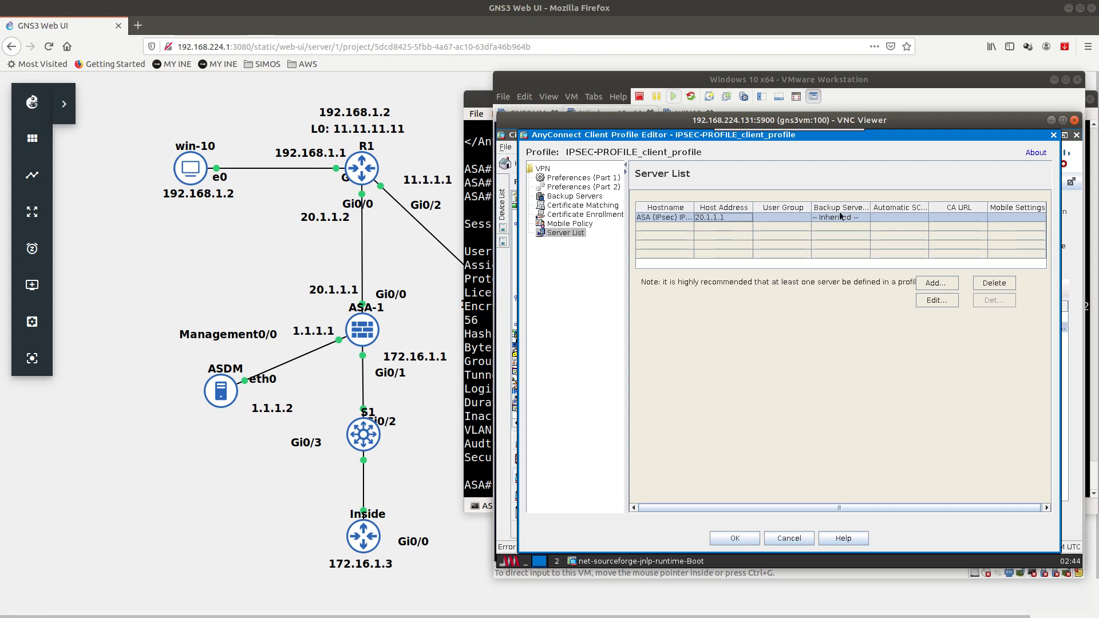
left_click(933, 301)
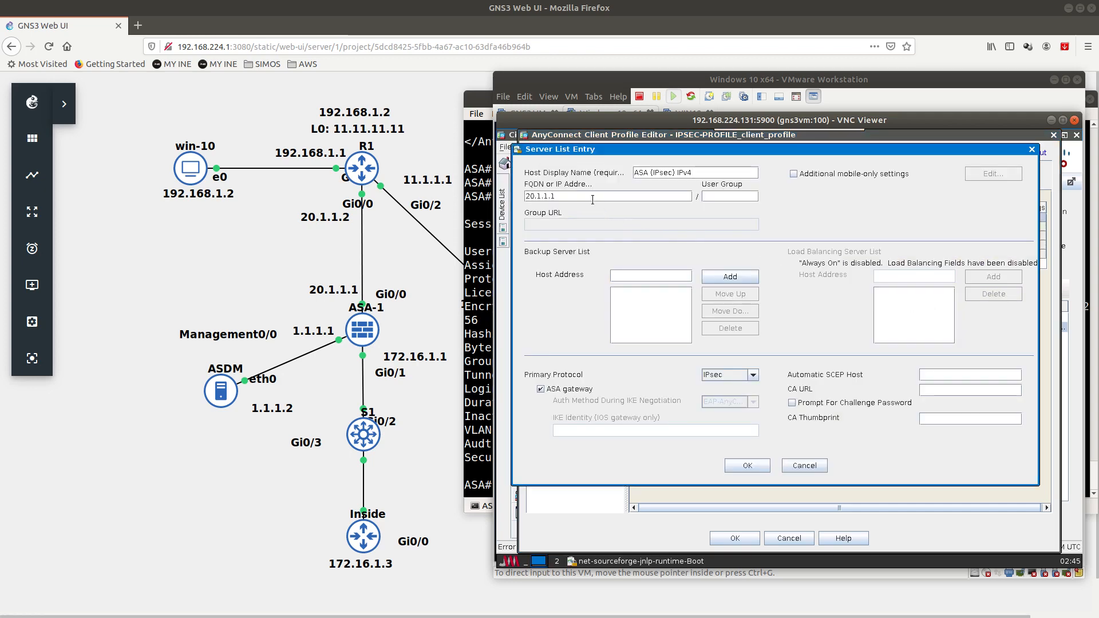
left_click(540, 389)
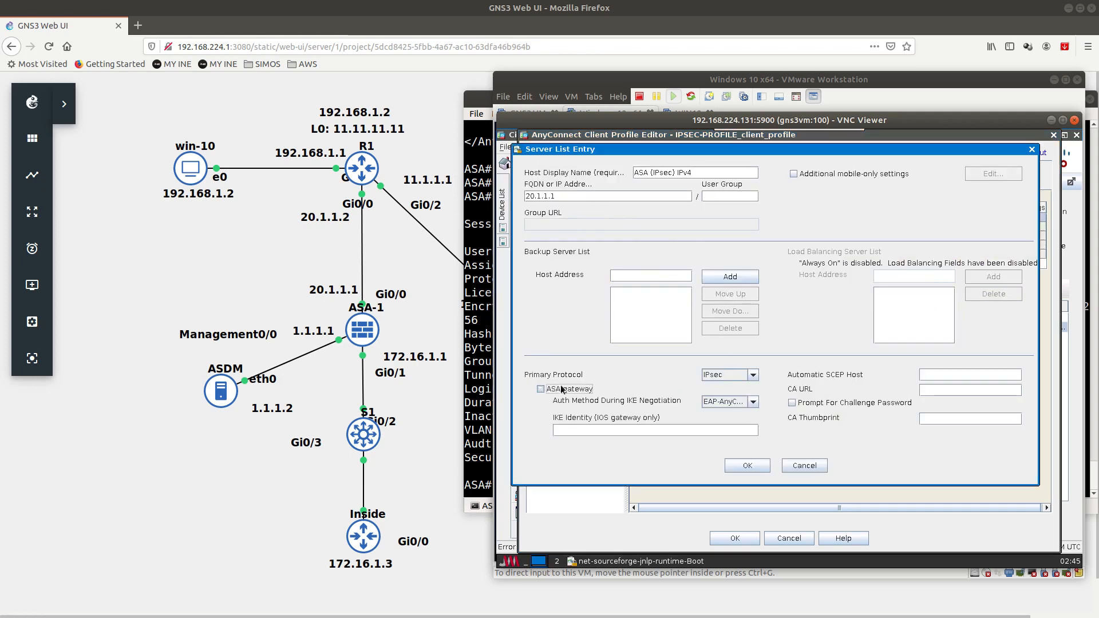
left_click(737, 402)
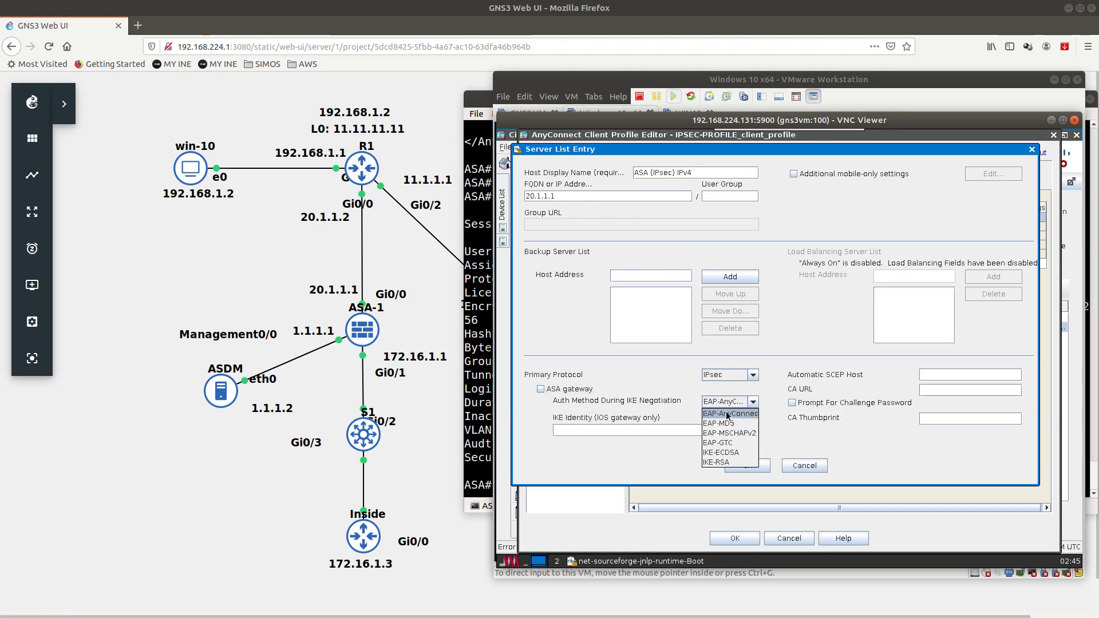
left_click(757, 401)
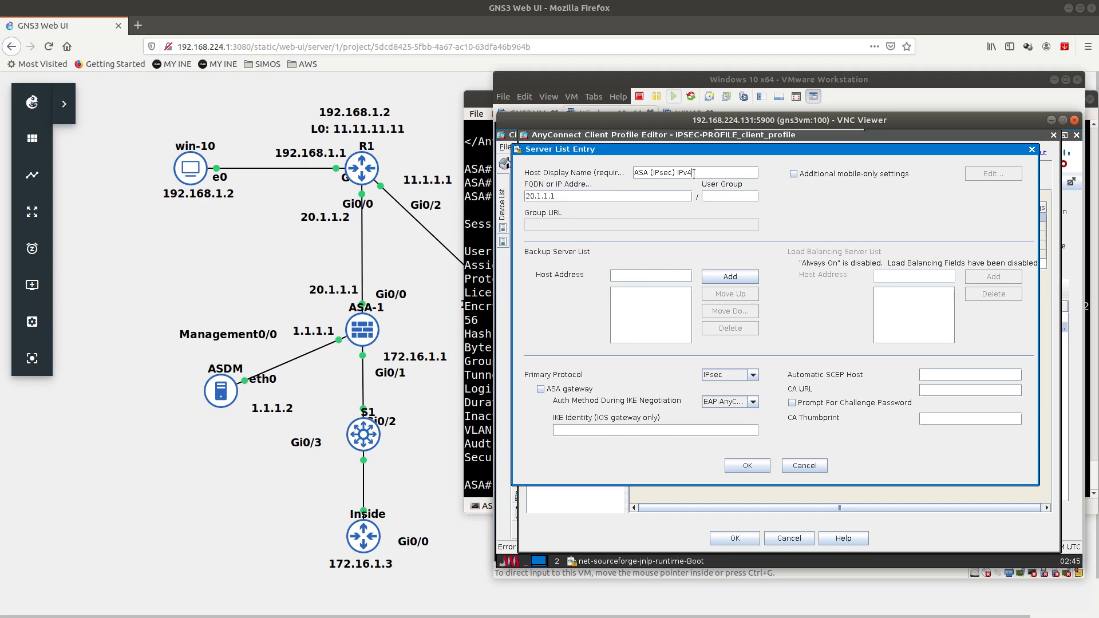
Step: Rename the server's host display name to IPSEC and save the client profile
left_click_drag(694, 174, 630, 176)
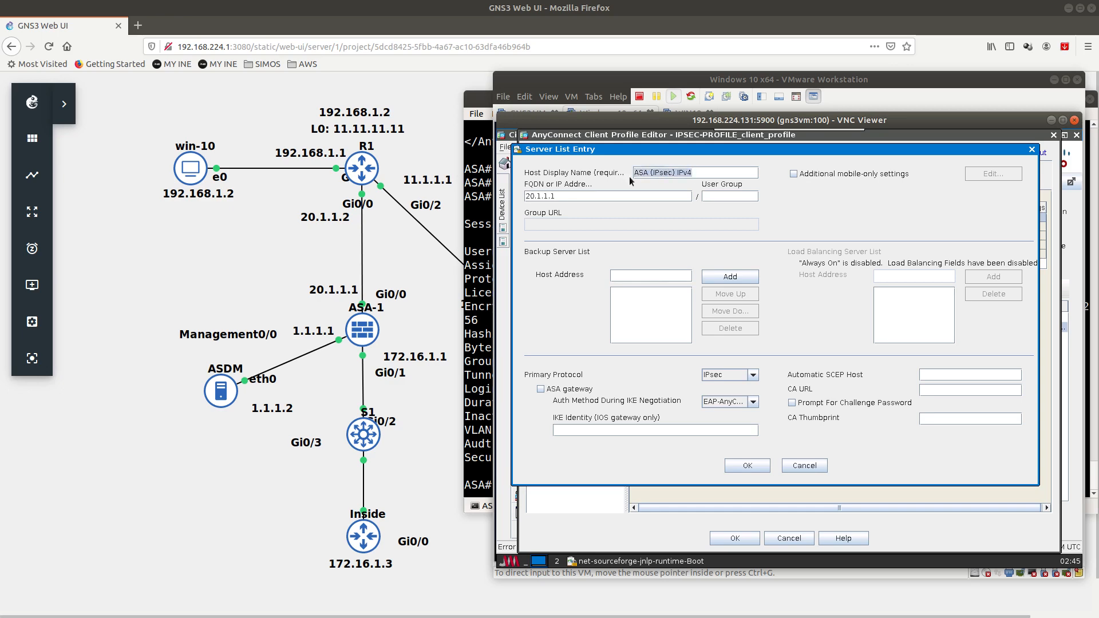
type("IPSEC")
left_click(746, 465)
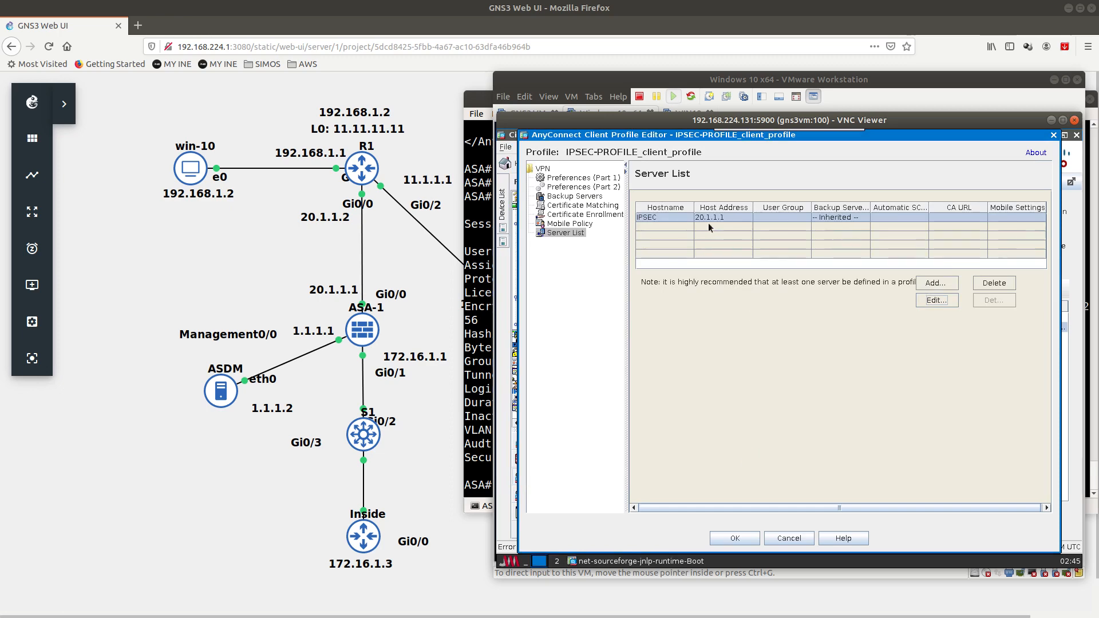
left_click(735, 539)
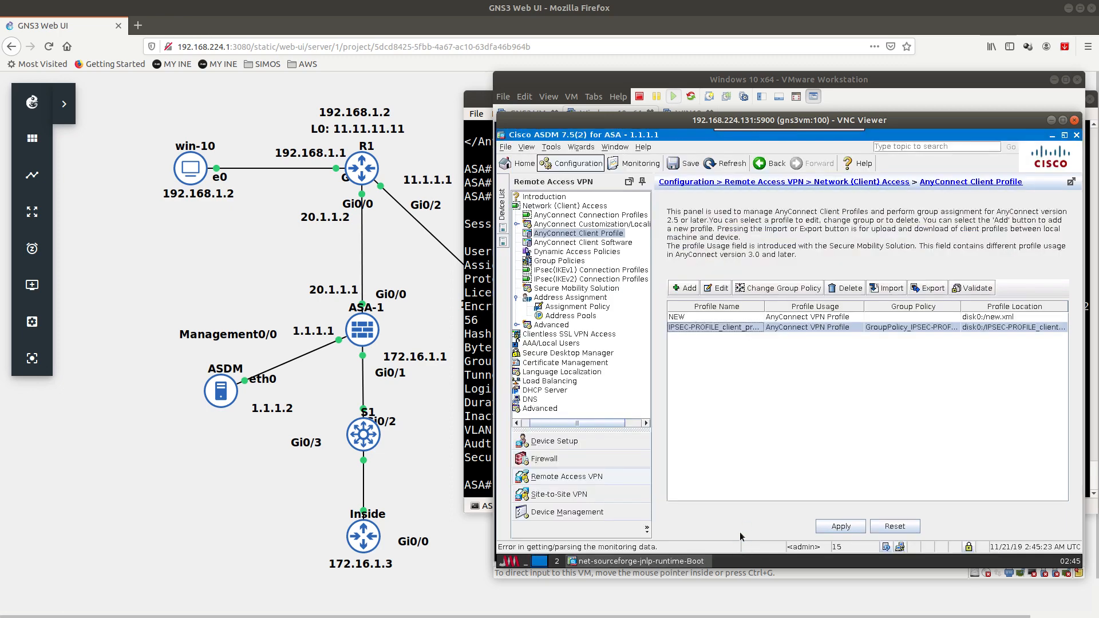
Step: Apply the pending client profile changes, then delete the SSL connection profile and apply
left_click(841, 526)
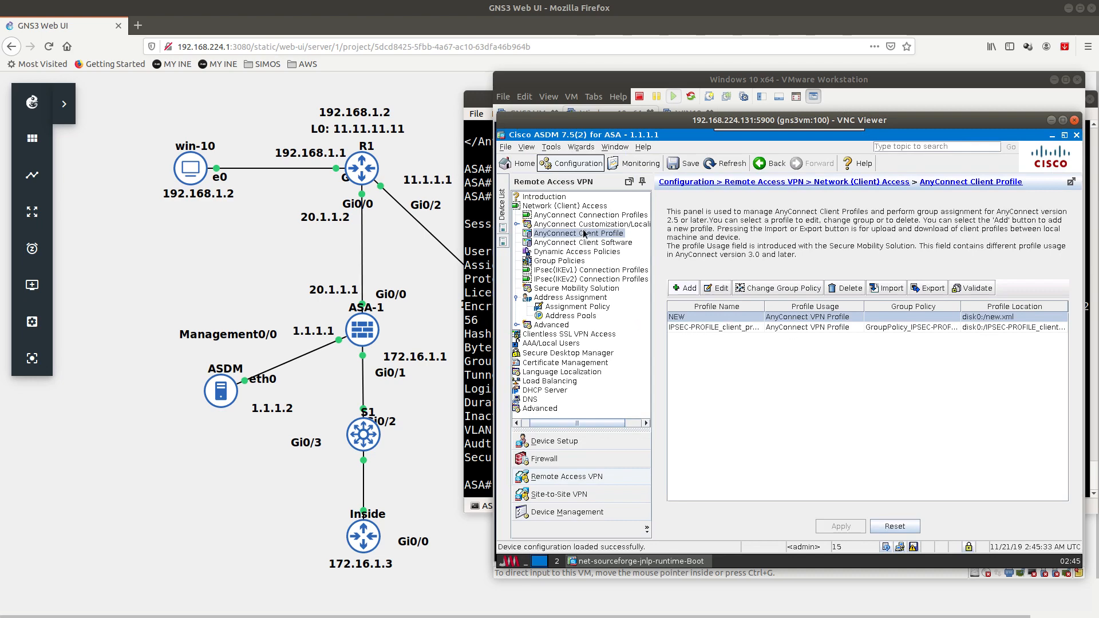
left_click(595, 216)
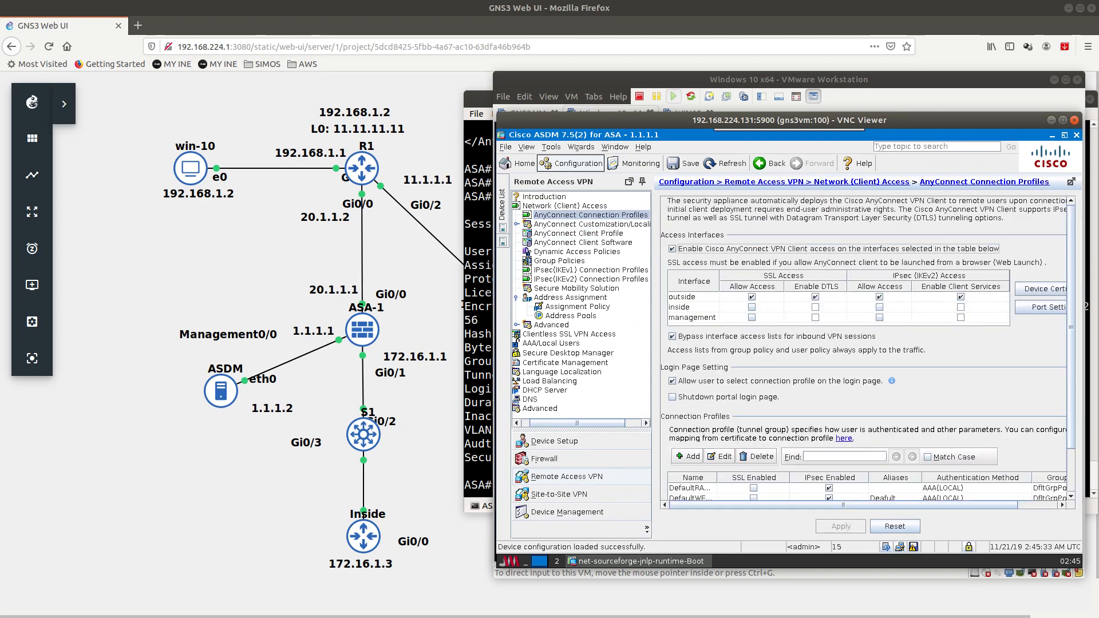
scroll(1070, 424, "down", 3)
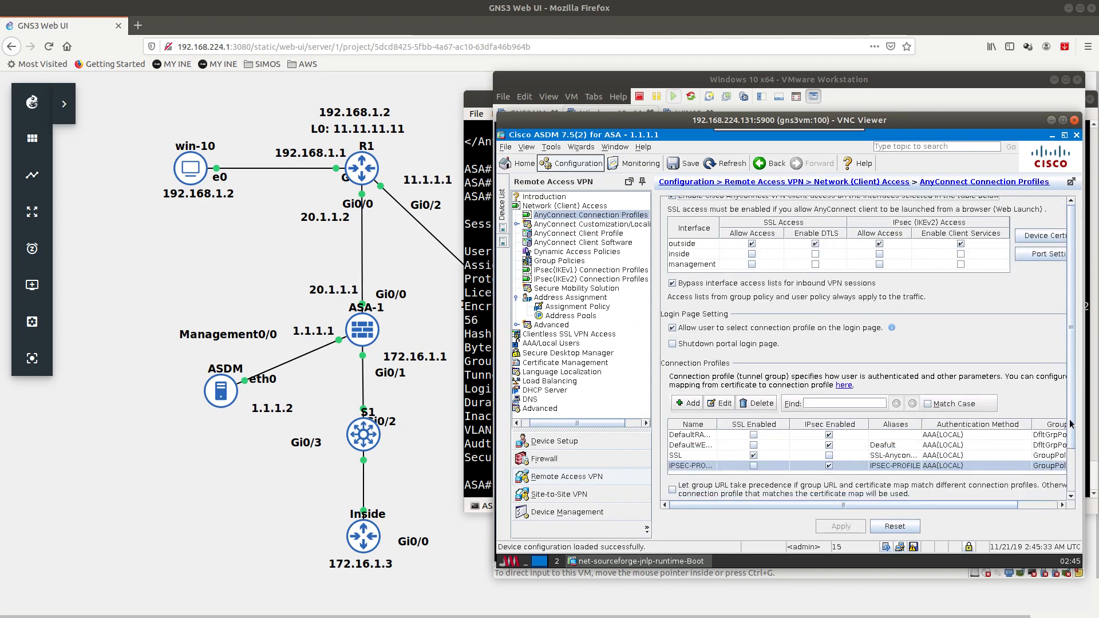
left_click(681, 455)
left_click(757, 404)
left_click(841, 526)
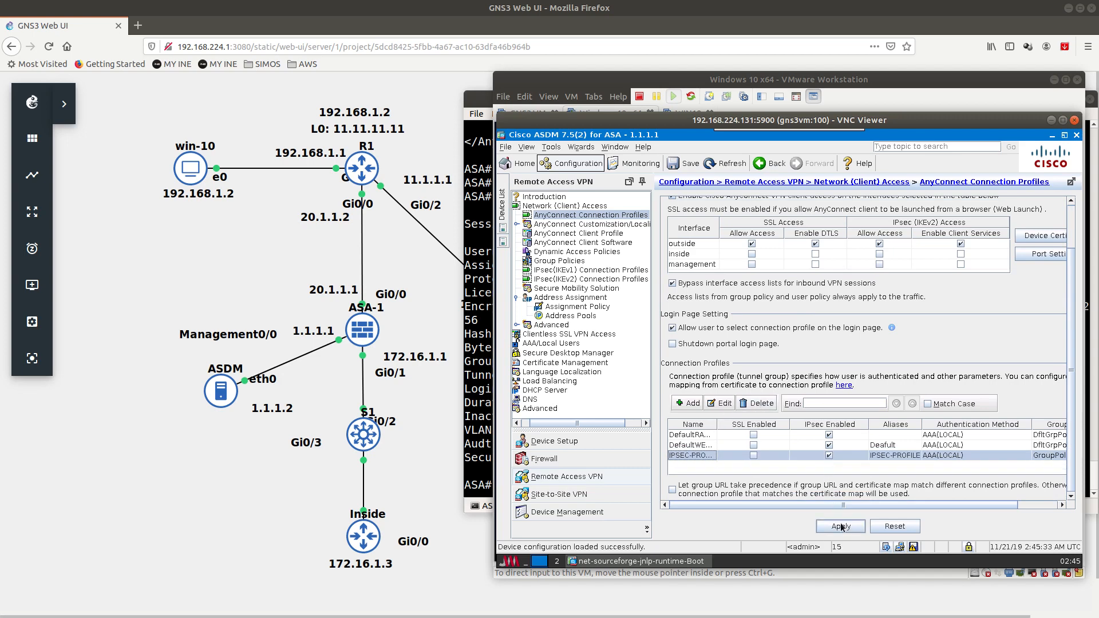
Step: Review the Group Policies, IPsec IKEv1 and IPsec IKEv2 connection profile lists
left_click(577, 264)
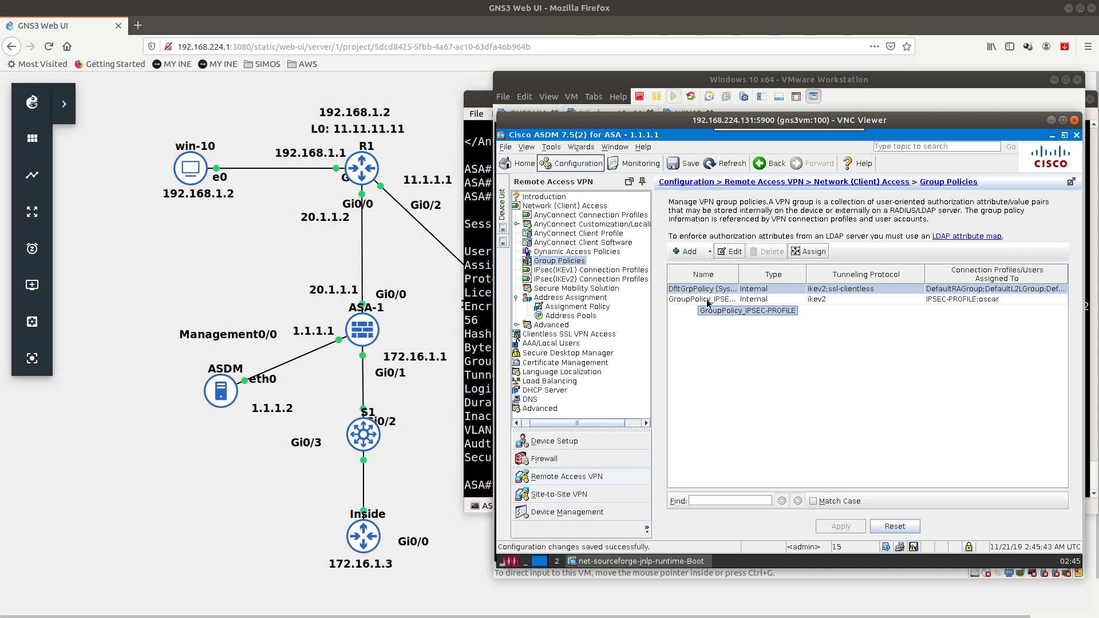
left_click(588, 271)
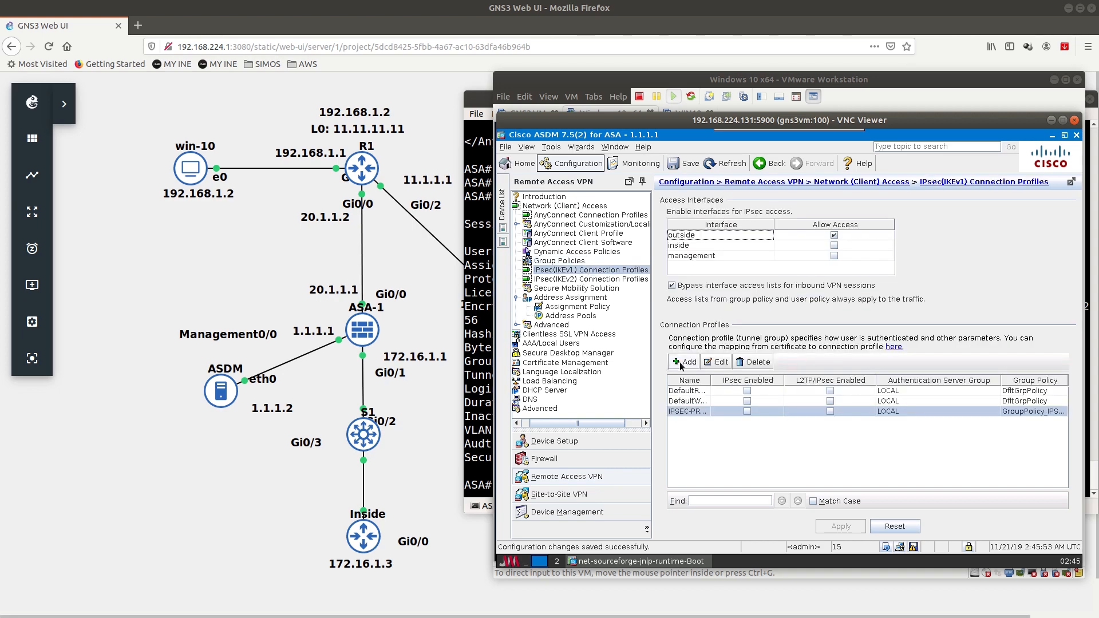
left_click_drag(705, 375, 759, 383)
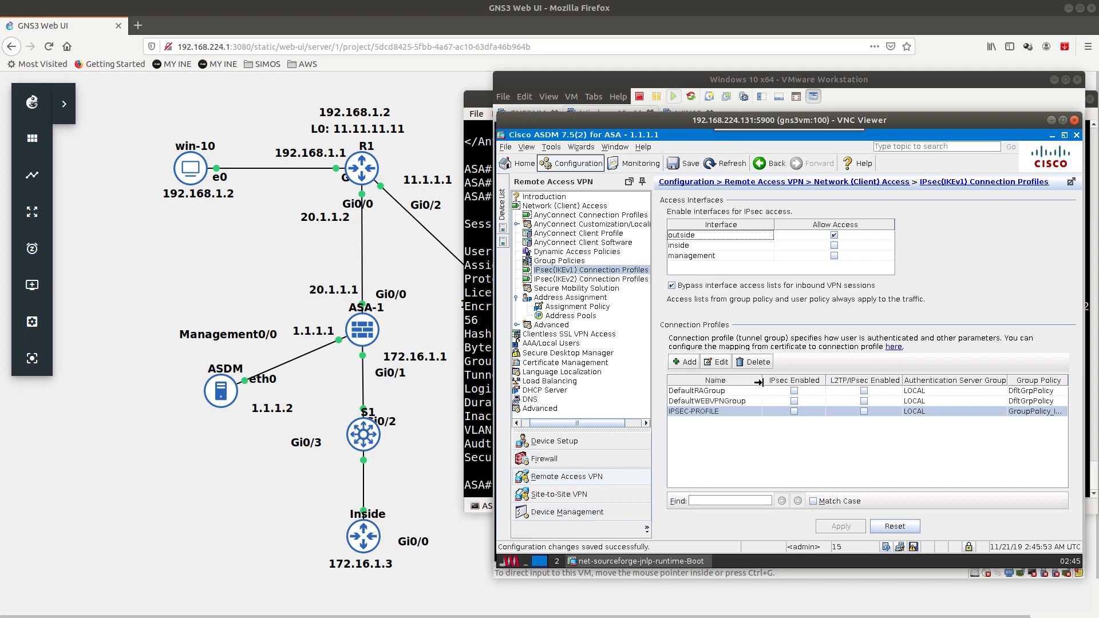
left_click(601, 280)
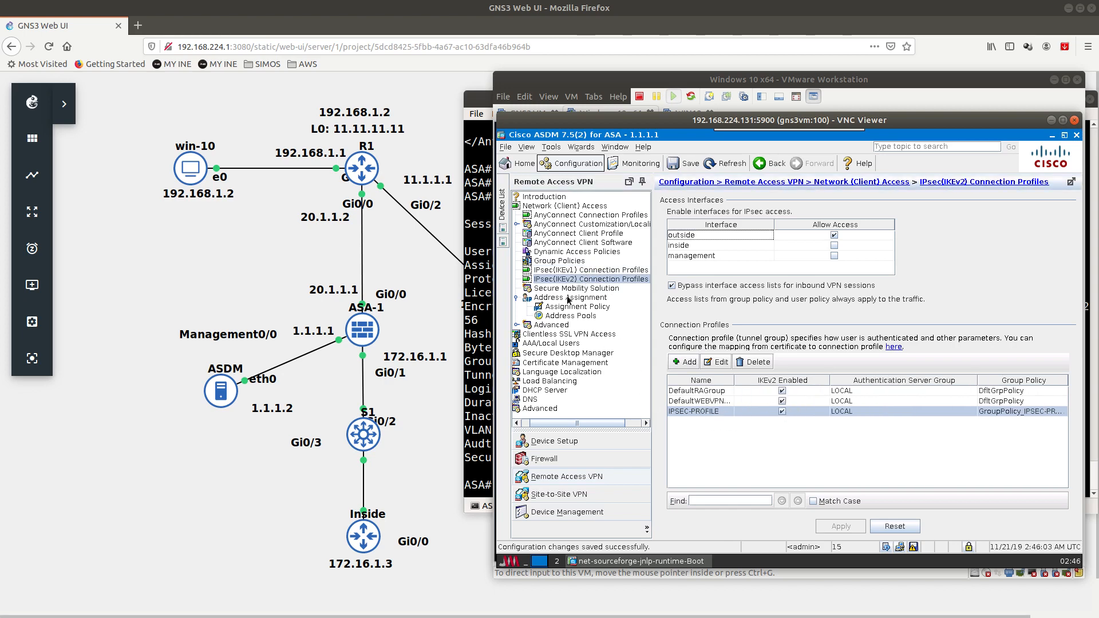
left_click(561, 261)
Step: Review GroupPolicy_IPSEC-PROFILE's extra options, close it, and save the configuration to flash
double_click(708, 299)
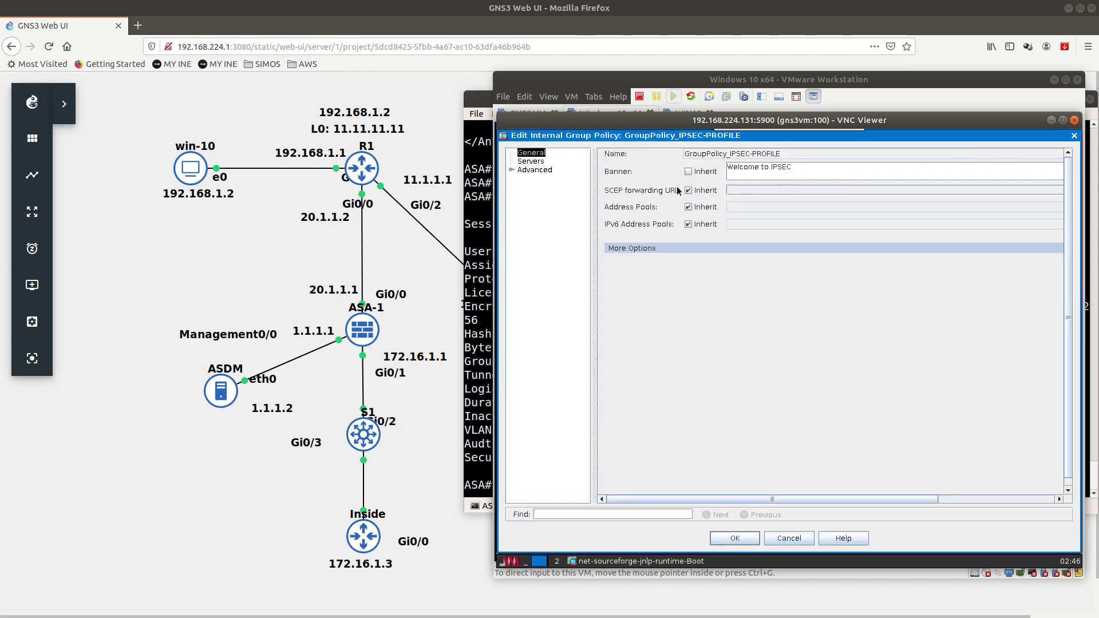
left_click(624, 251)
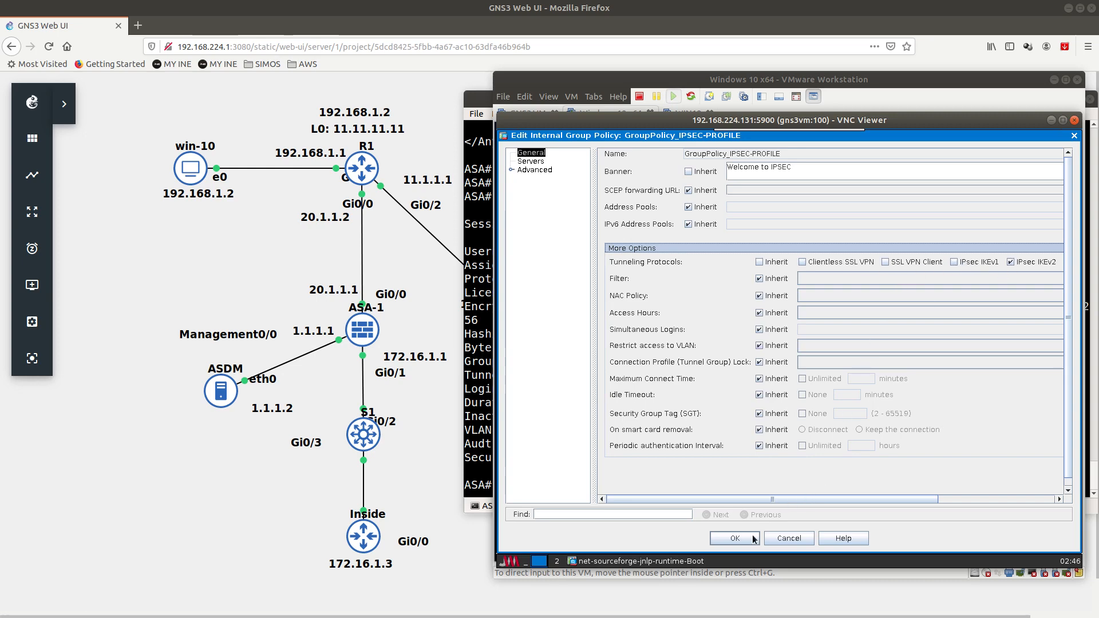
left_click(735, 539)
left_click(912, 545)
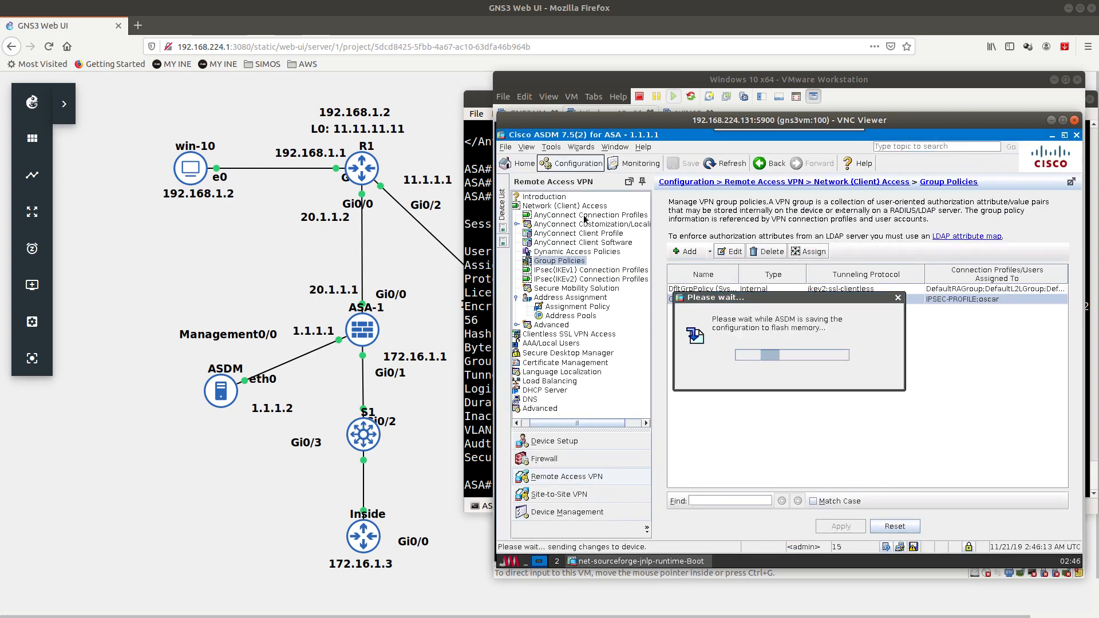
Step: Bring the Windows 10 virtual machine to the front with input focus
left_click(517, 87)
left_click(525, 96)
left_click(712, 355)
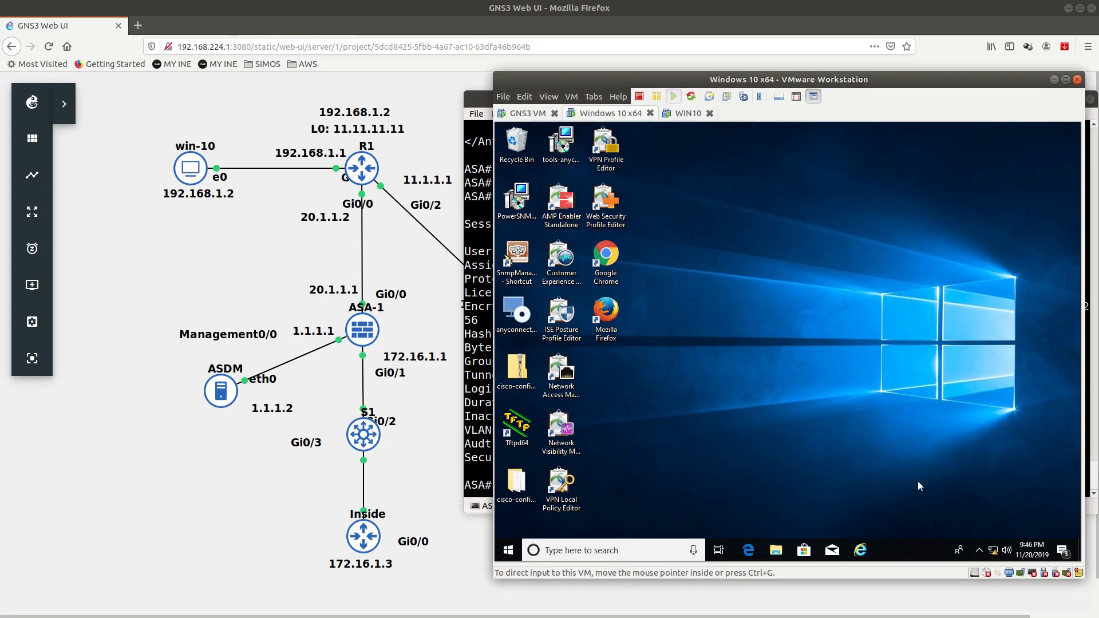
Step: Disconnect the AnyConnect VPN session from the system tray menu
left_click(980, 550)
right_click(982, 526)
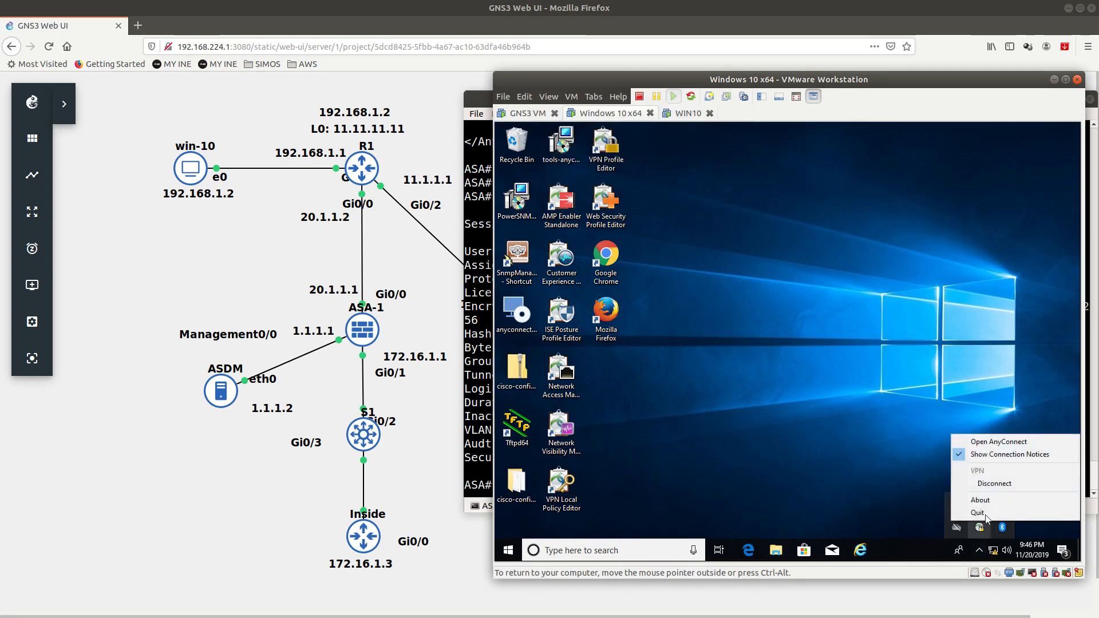
left_click(985, 485)
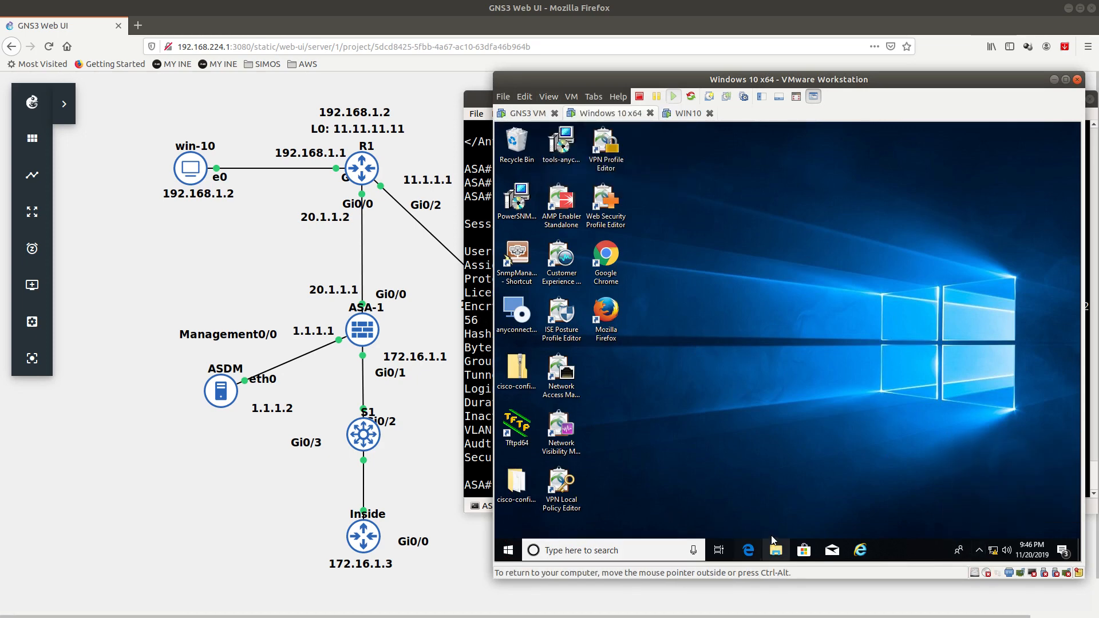
Step: Delete the NEW profile from the AnyConnect Profile folder, granting administrator permission
key("super+e")
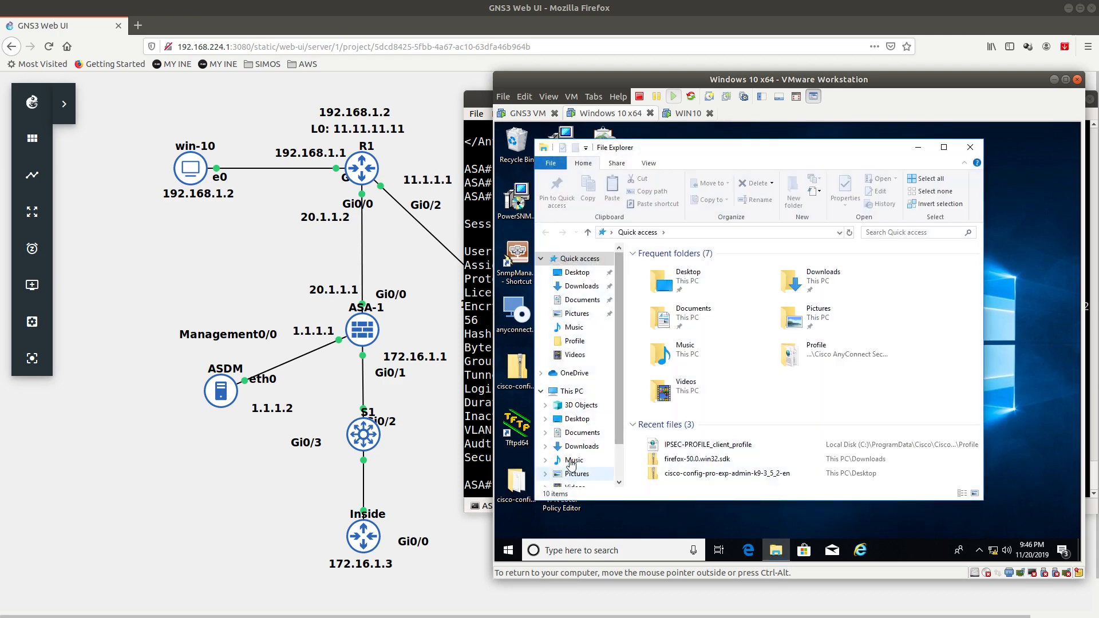
left_click(575, 341)
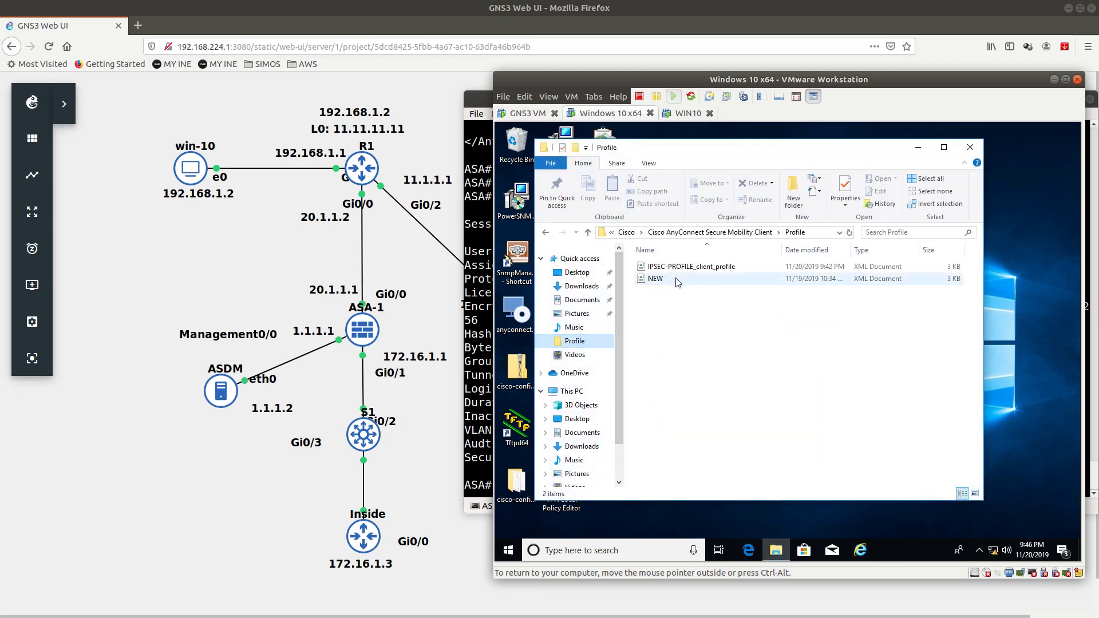
left_click(677, 279)
key("Delete")
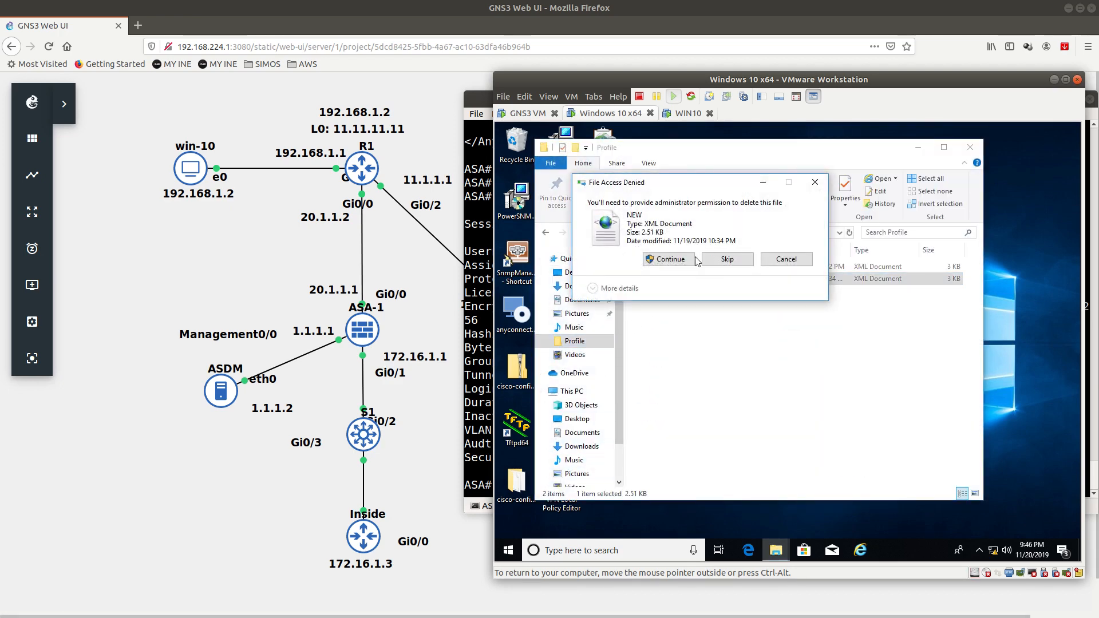
left_click(673, 261)
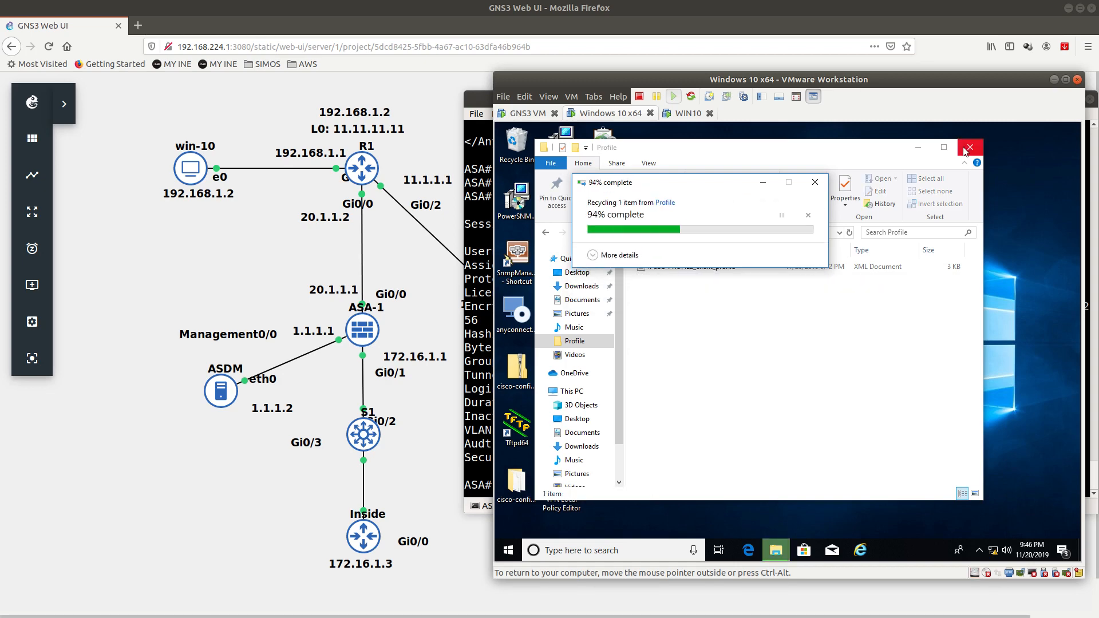
left_click(966, 151)
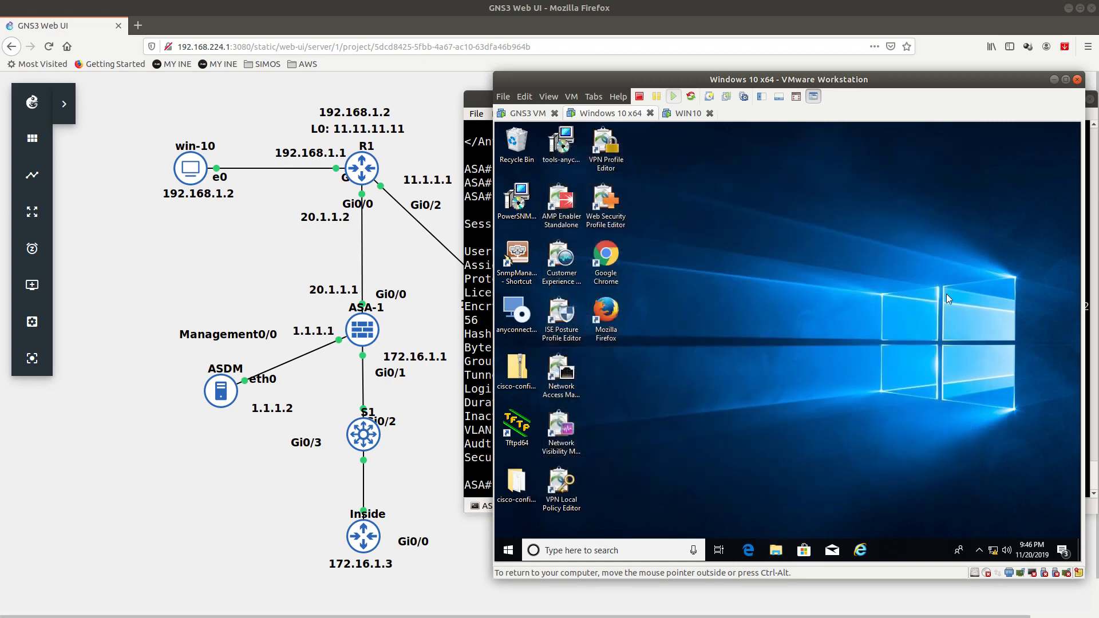
left_click(981, 553)
Step: Reconnect AnyConnect, accept the certificate warning, and keep IPSEC-PROFILE as the group
right_click(980, 528)
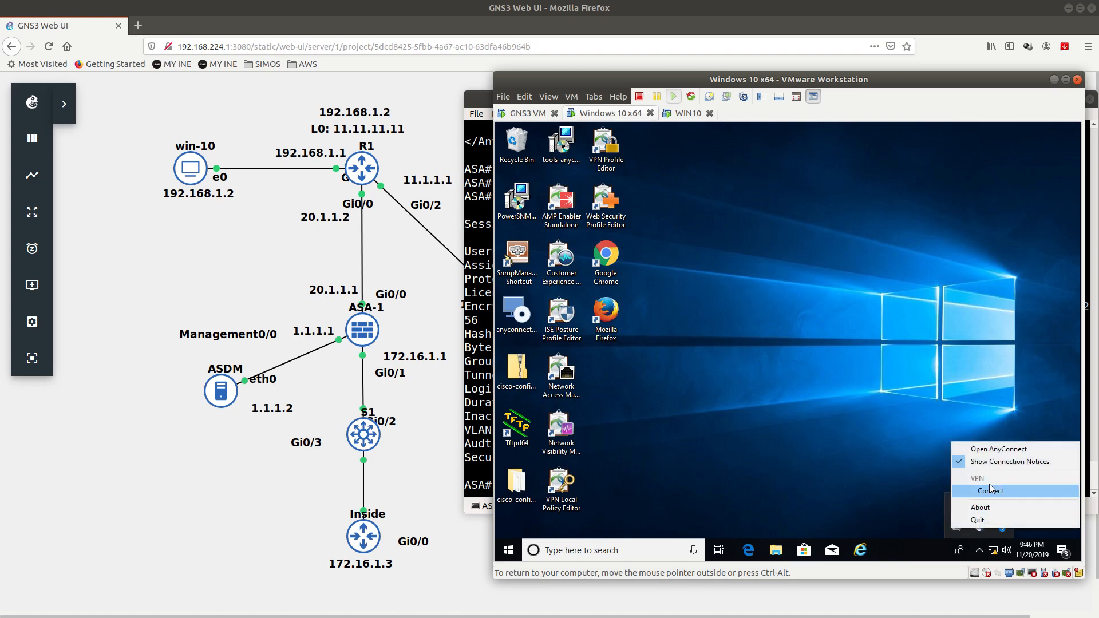
left_click(957, 476)
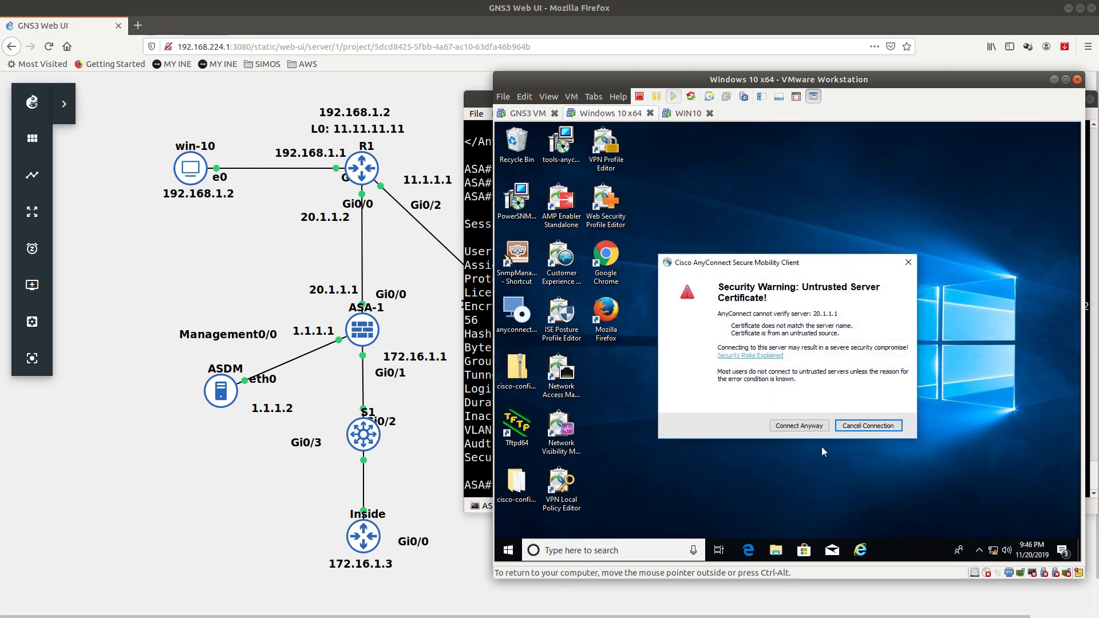
left_click(800, 426)
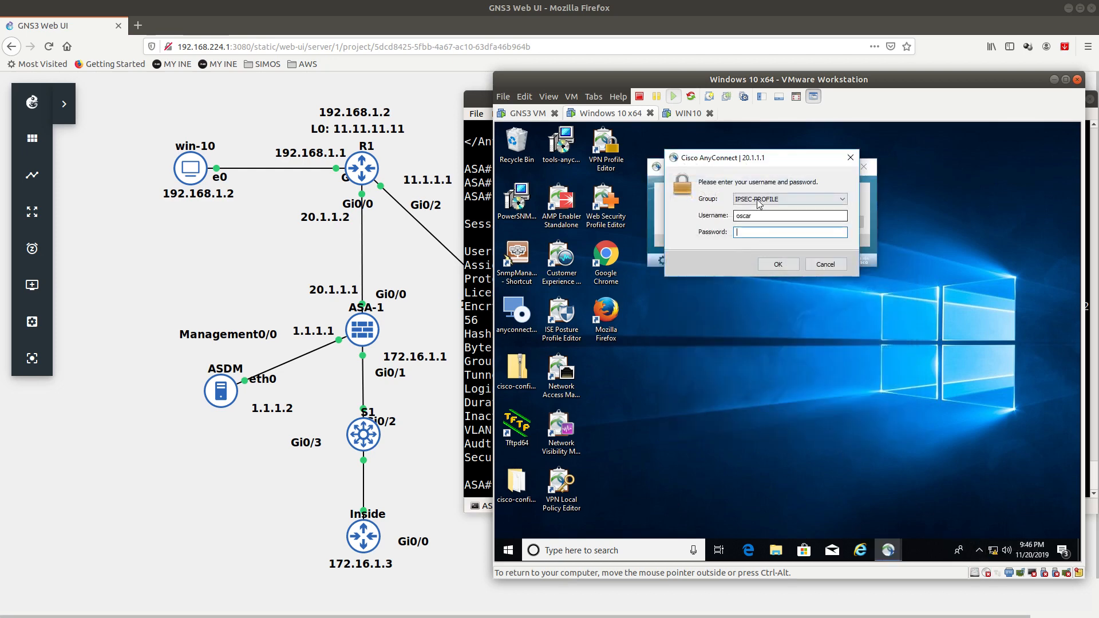
left_click(759, 204)
left_click(755, 211)
Step: Submit the login, accept the welcome banner, and trust the certificate for the profile update
key("Return")
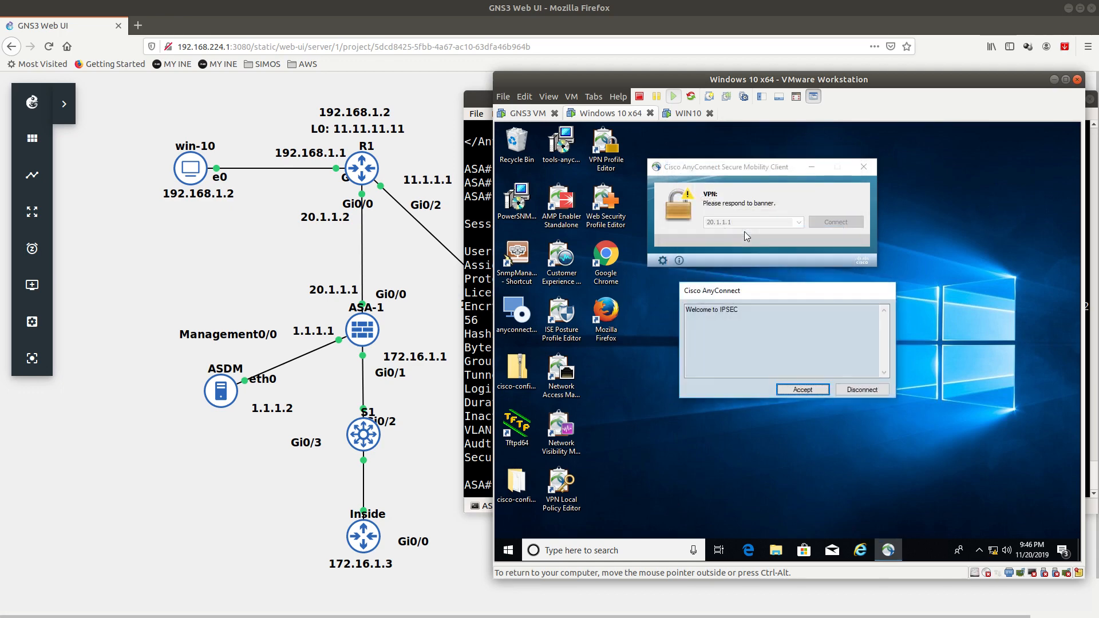
key("Return")
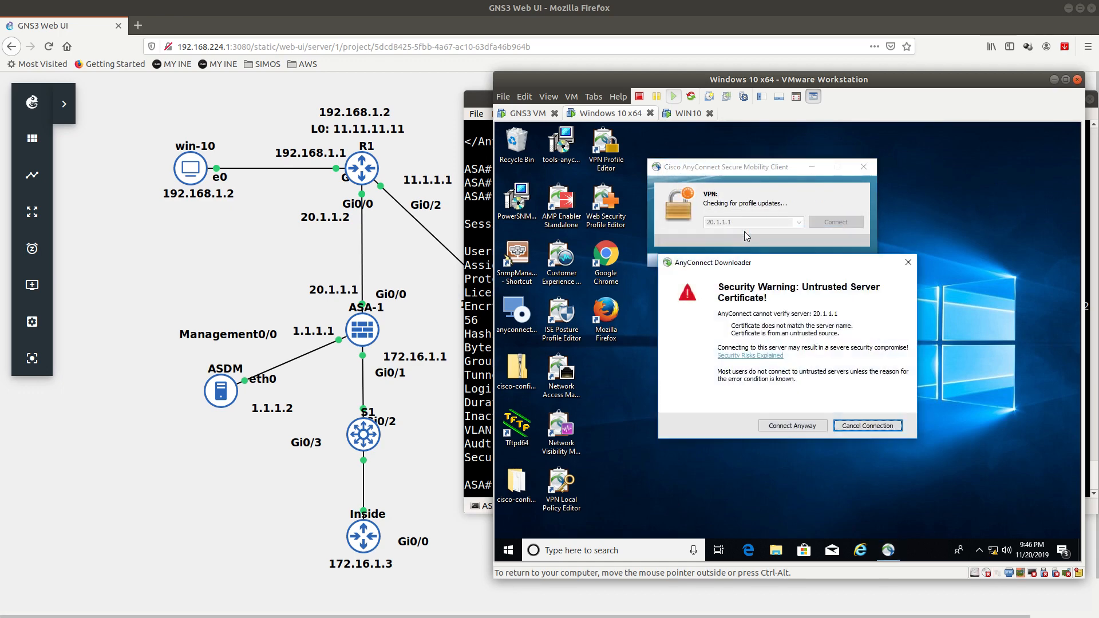
left_click(790, 426)
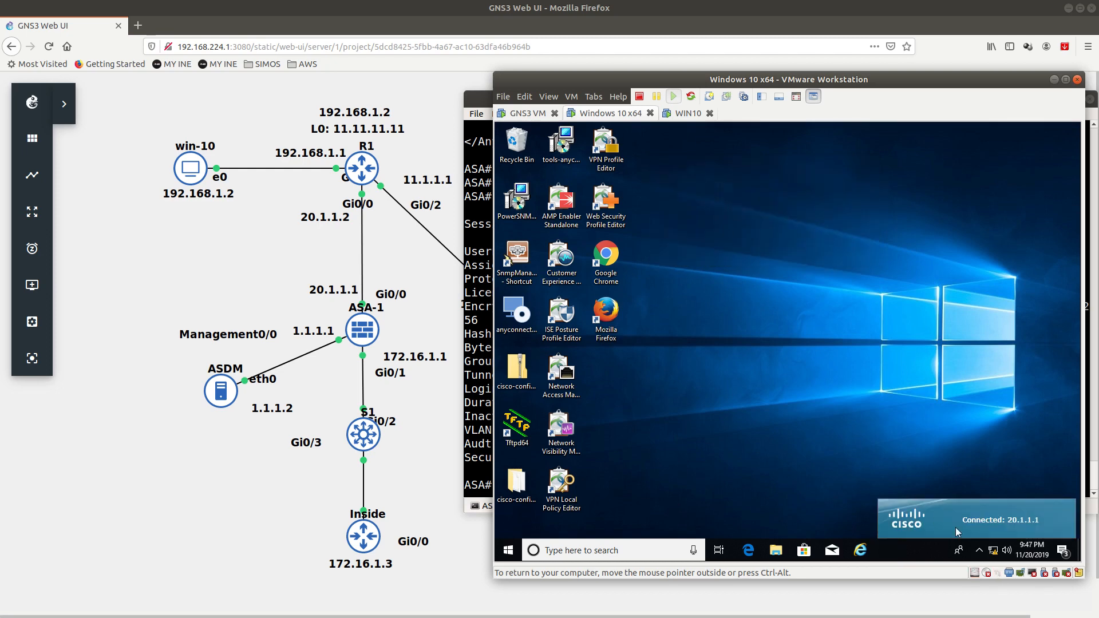
left_click(980, 551)
left_click(980, 527)
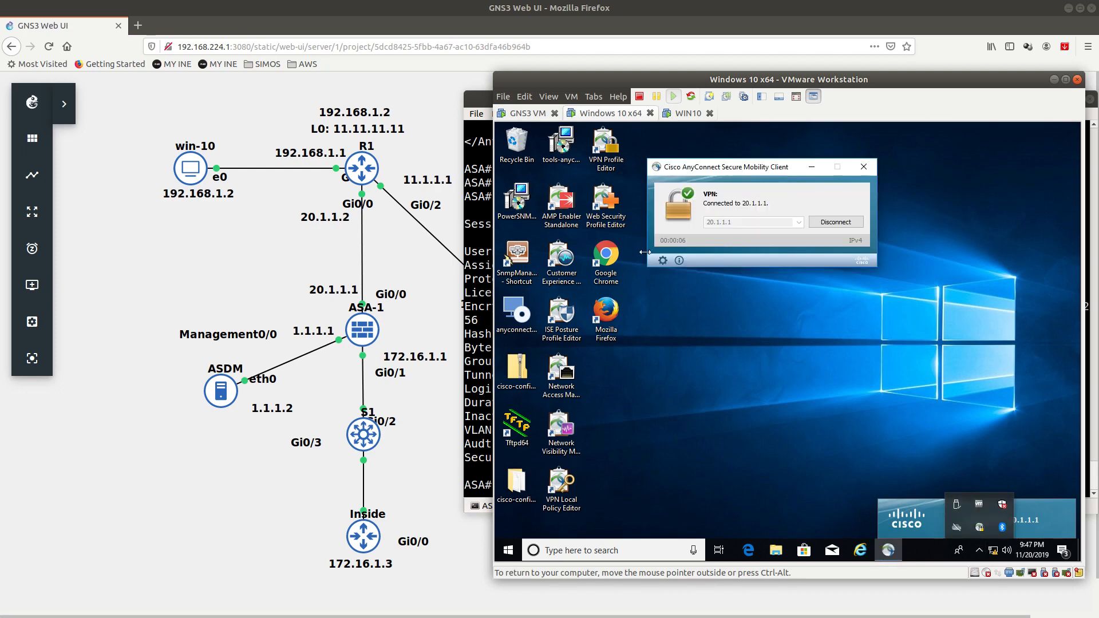
Step: Inspect statistics, DTLS transport, 0.0.0.0/0 route, firewall, message history and preferences, then return to ASDM
left_click(662, 261)
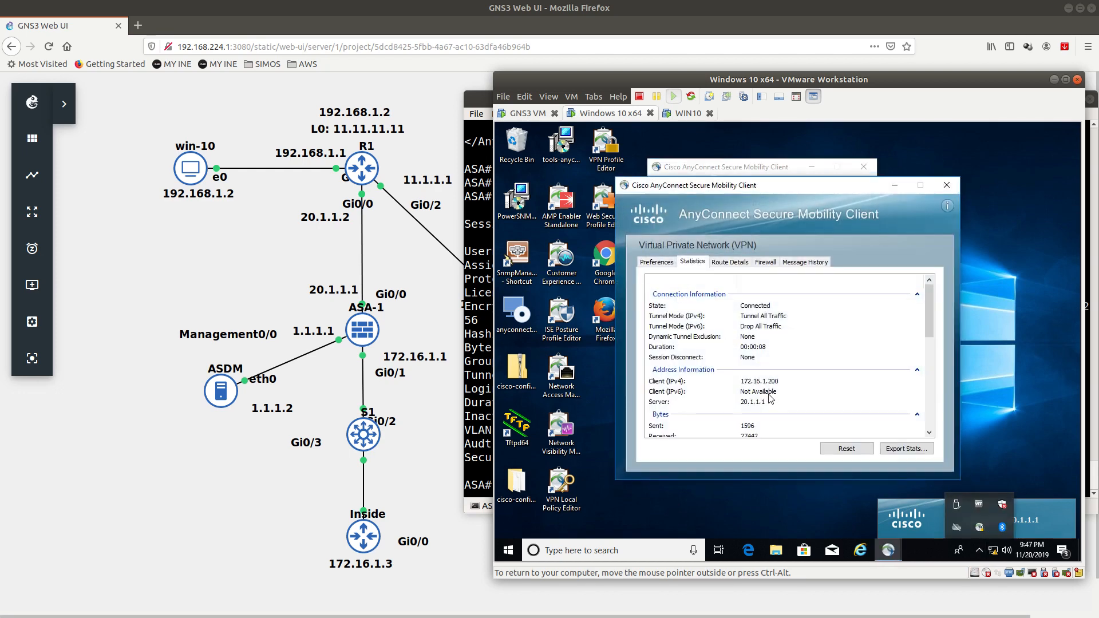
scroll(771, 398, "down", 5)
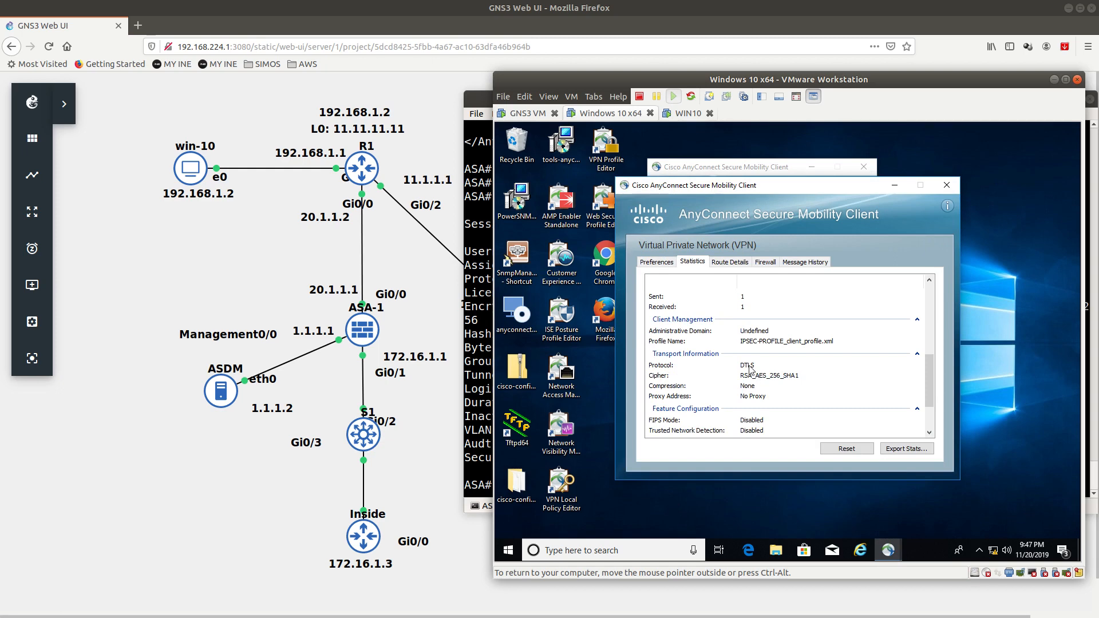
left_click(748, 369)
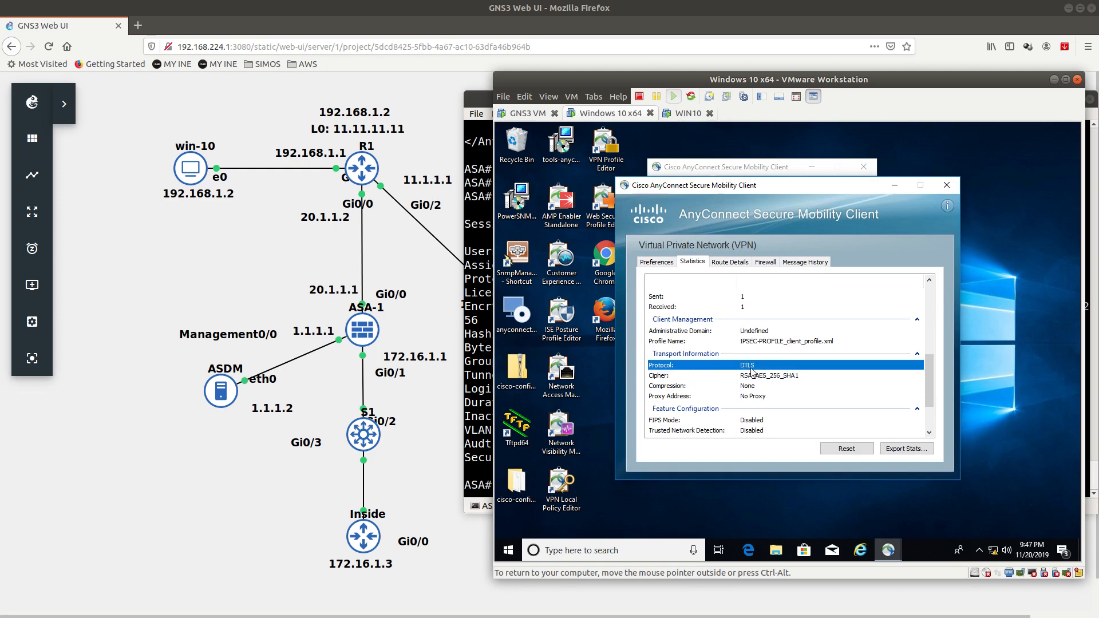
left_click(725, 261)
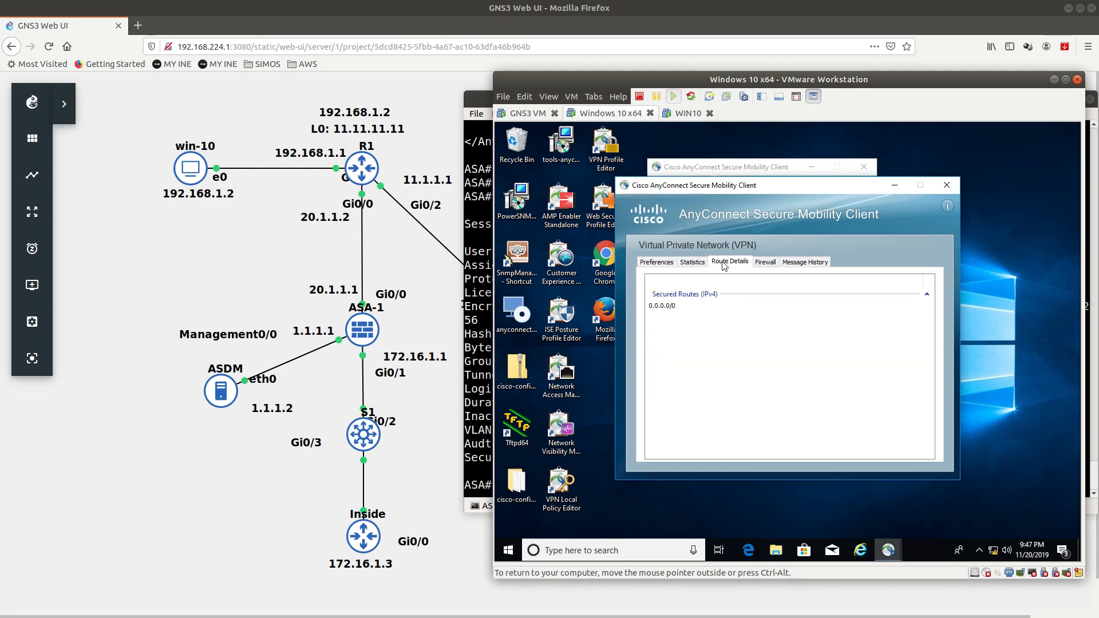
left_click(768, 262)
left_click(803, 262)
left_click(659, 262)
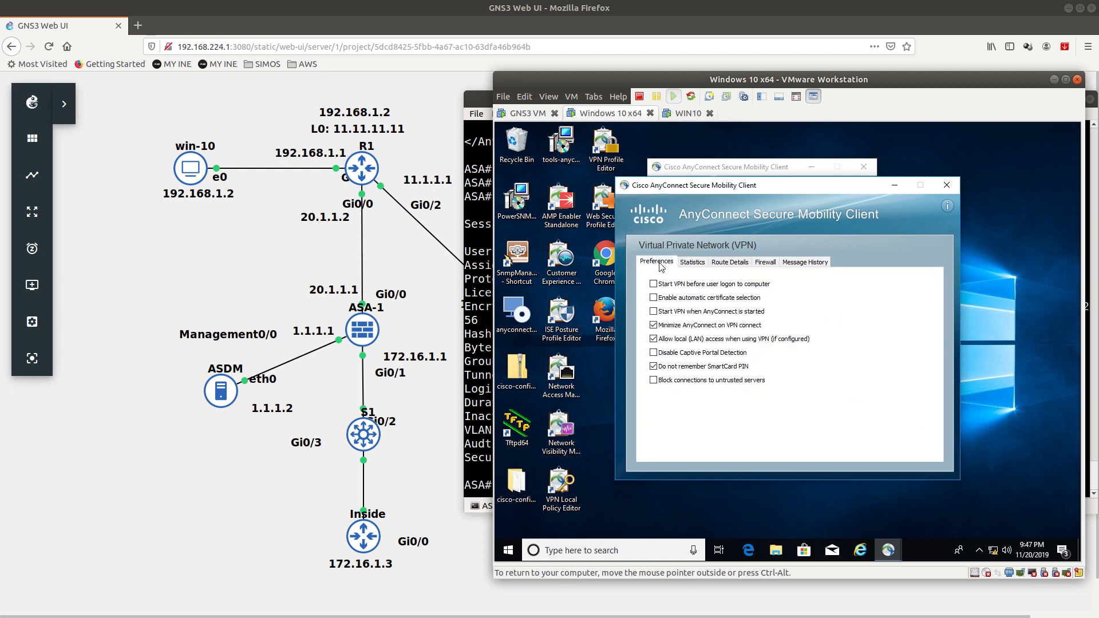
left_click(946, 186)
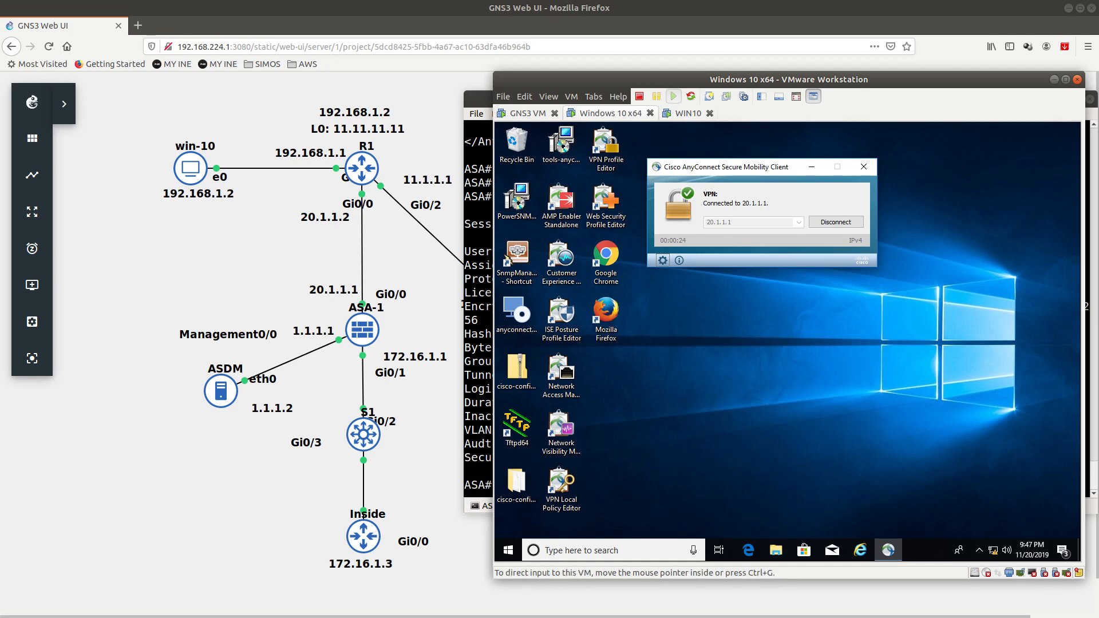
key("alt+Tab")
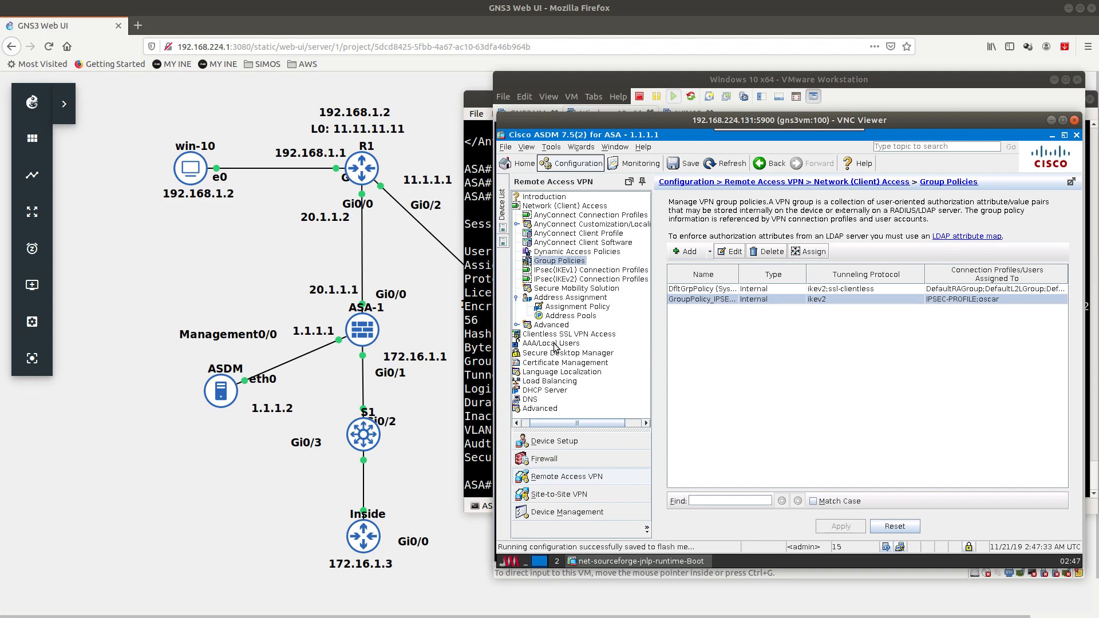
Step: Open the local VPN user's VPN Policy settings under AAA/Local Users
left_click_drag(659, 120, 639, 98)
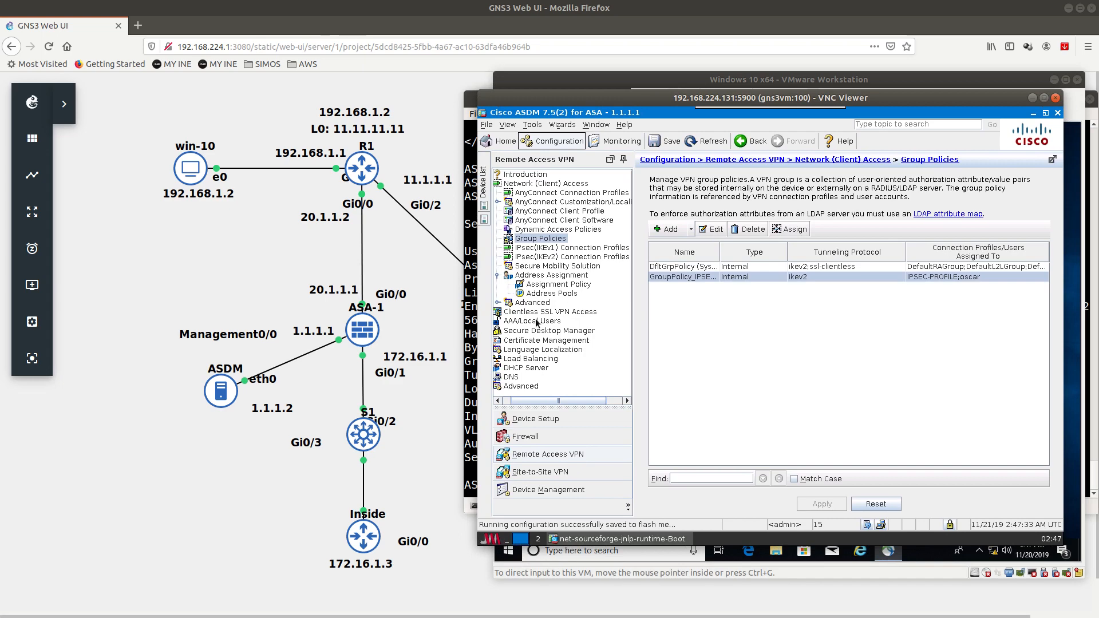
left_click(536, 322)
left_click(538, 360)
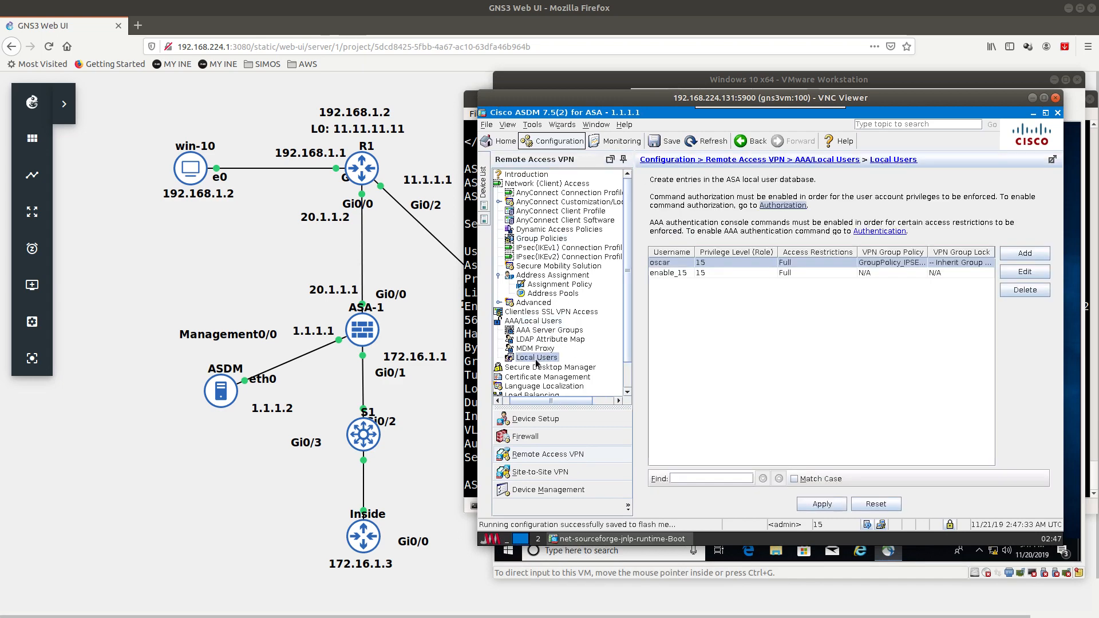
double_click(679, 263)
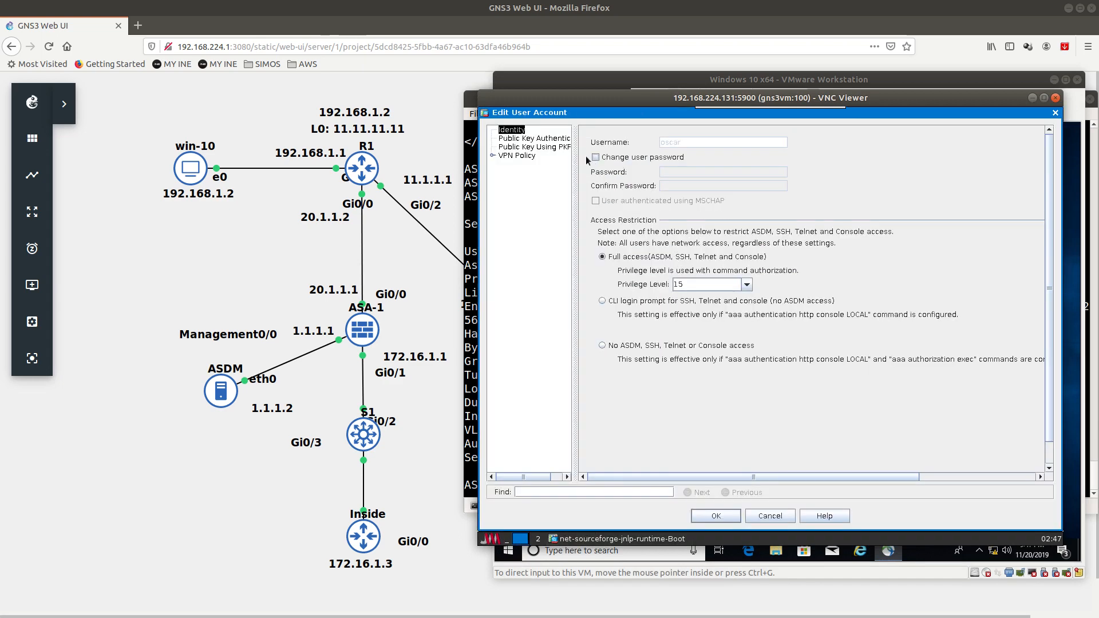
left_click(518, 156)
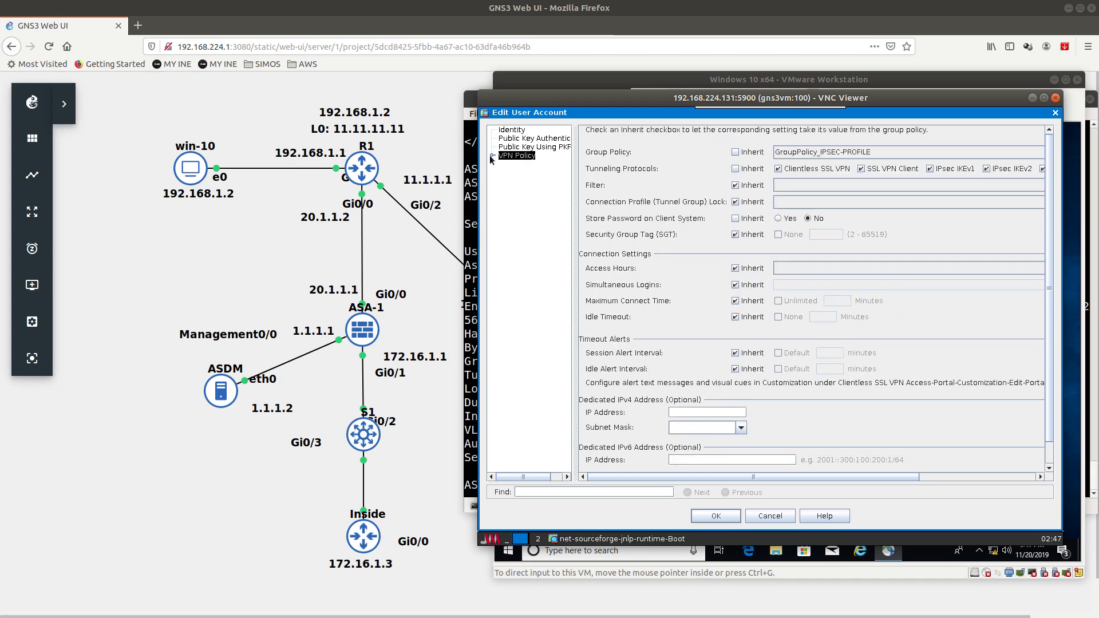
Step: Uncheck Clientless SSL VPN, SSL VPN Client, IPsec IKEv1 and L2TP/IPsec, leaving only IKEv2
left_click(785, 167)
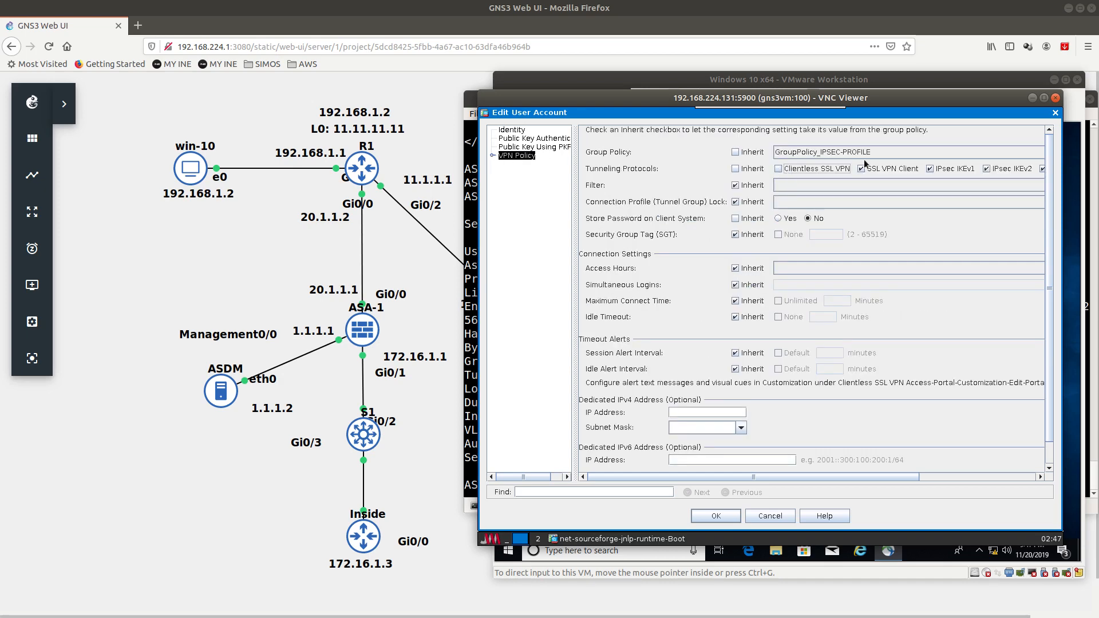
left_click(869, 169)
left_click(946, 171)
left_click_drag(778, 480, 871, 479)
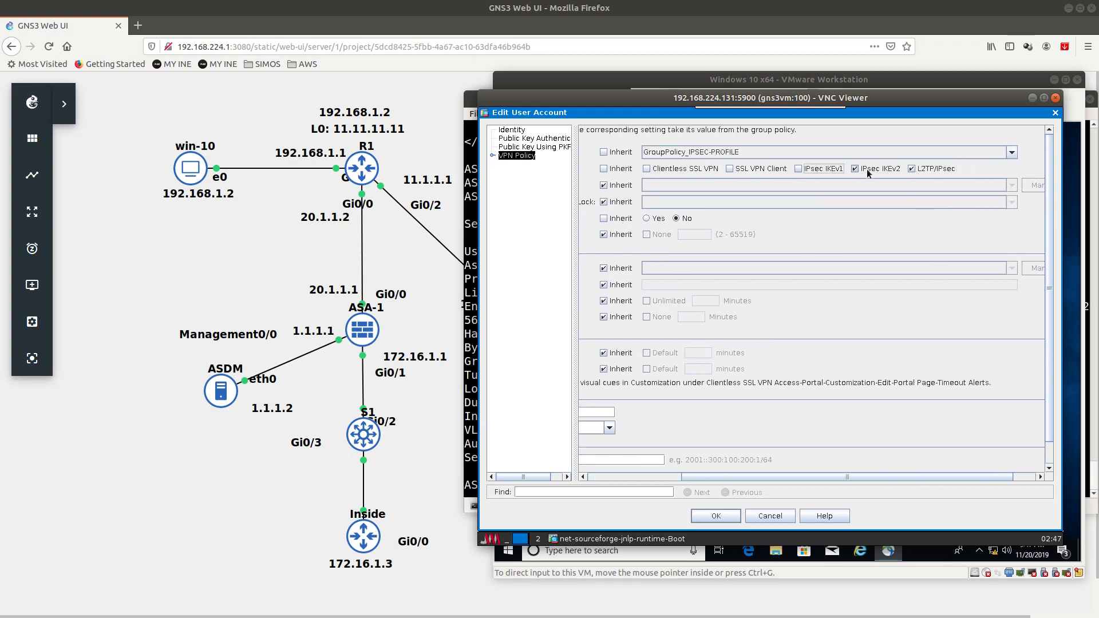
left_click(906, 170)
left_click(664, 478)
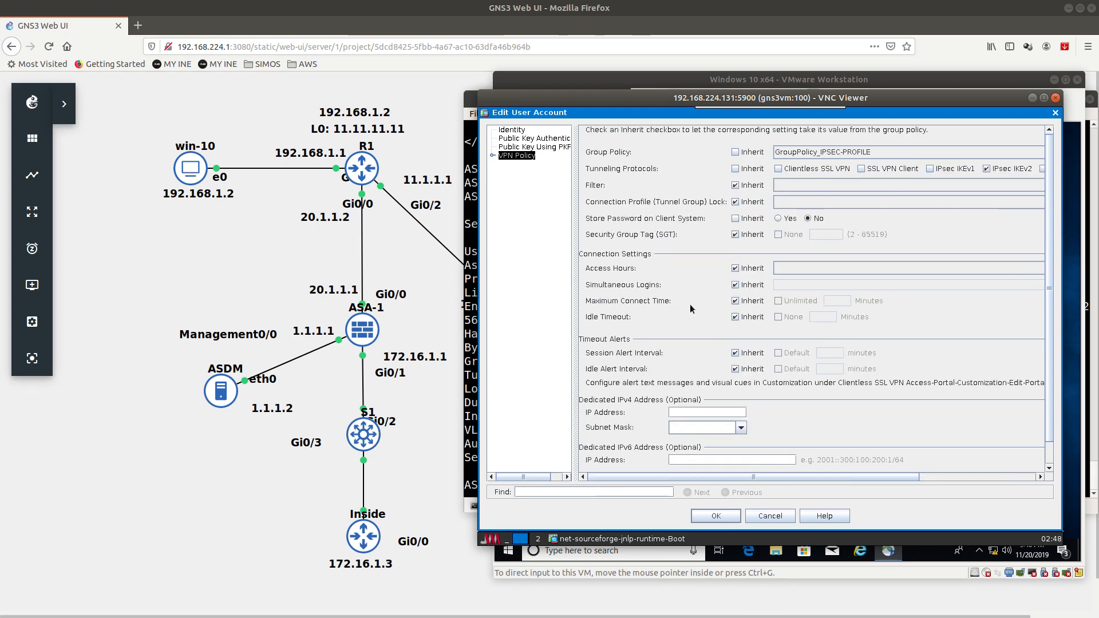
Step: Confirm the user edit, apply it to the firewall, and save the configuration to flash
left_click(720, 514)
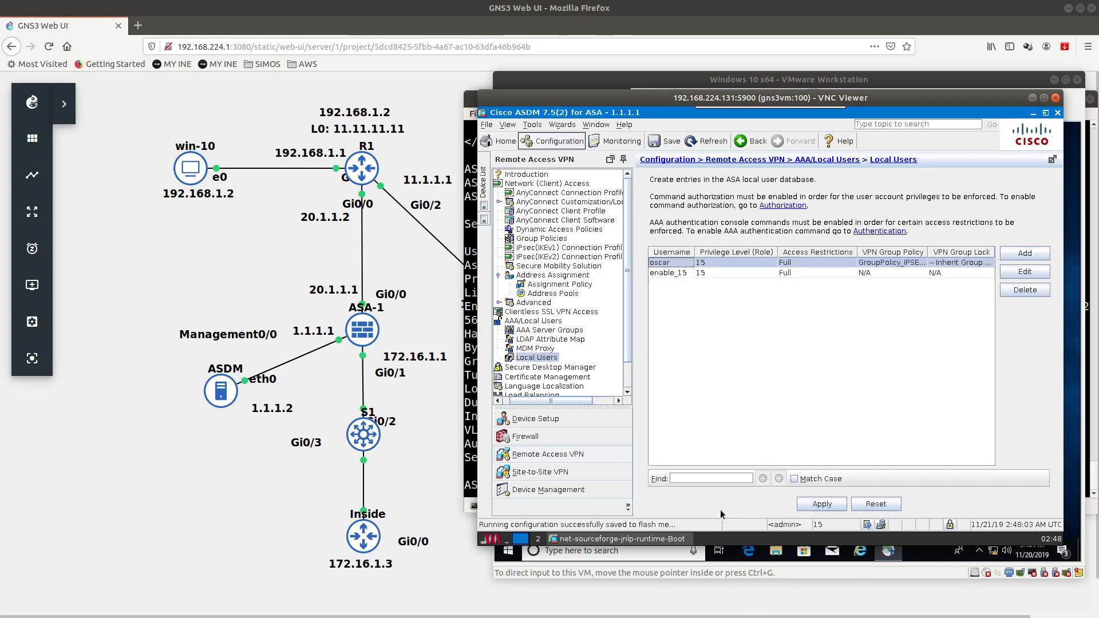
left_click(825, 504)
left_click(892, 525)
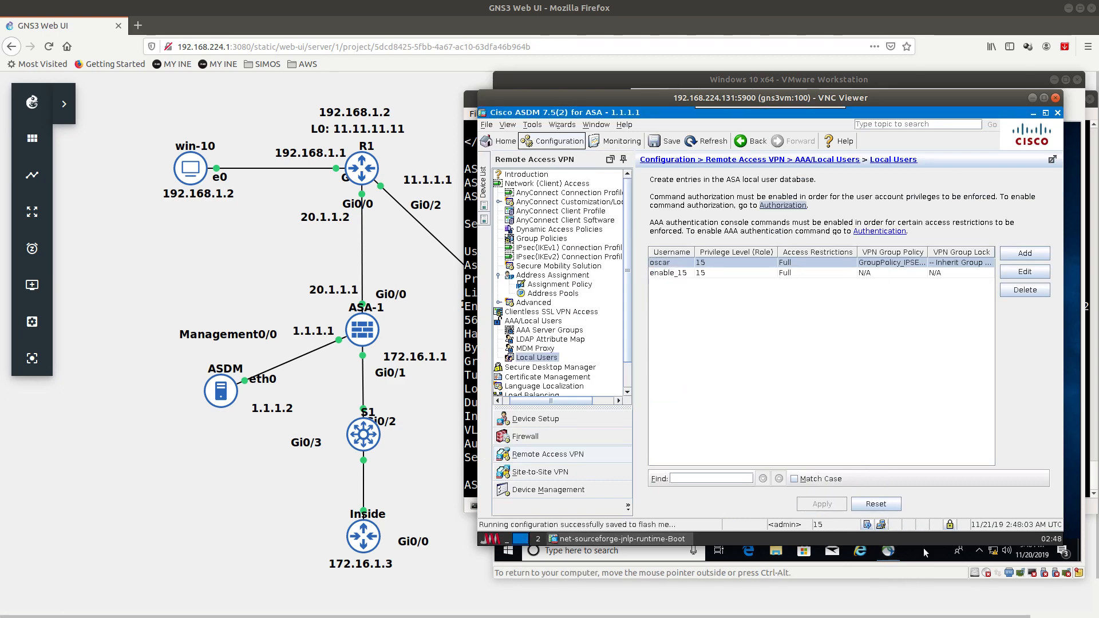
left_click(940, 81)
Step: Disconnect and reconnect to 20.1.1.1, accept the certificate, and submit the login, which is denied
left_click(837, 223)
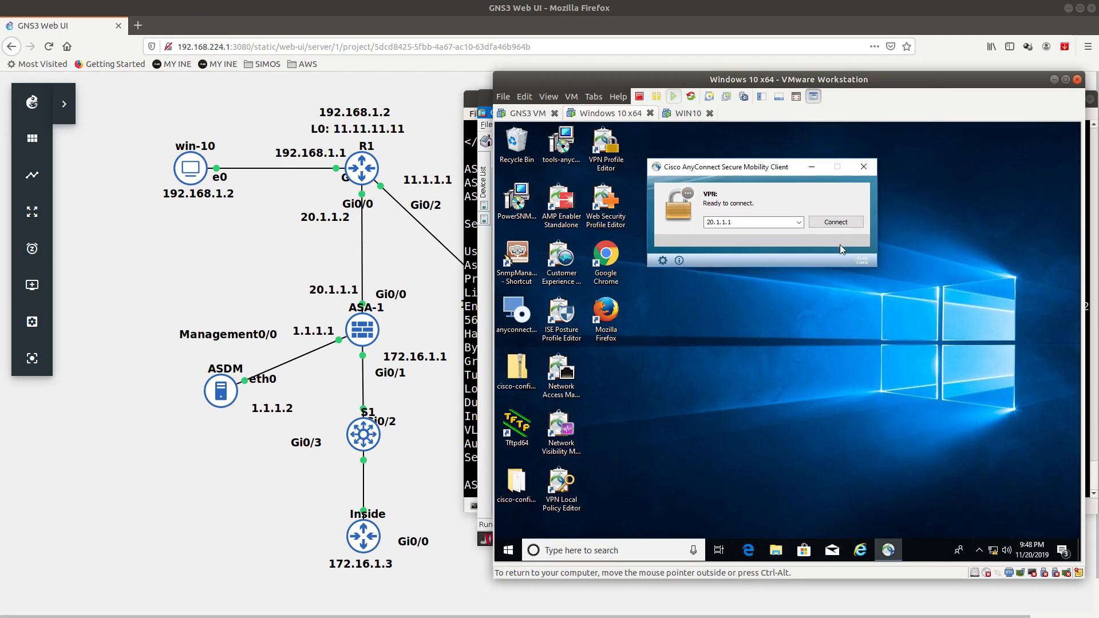
left_click(820, 220)
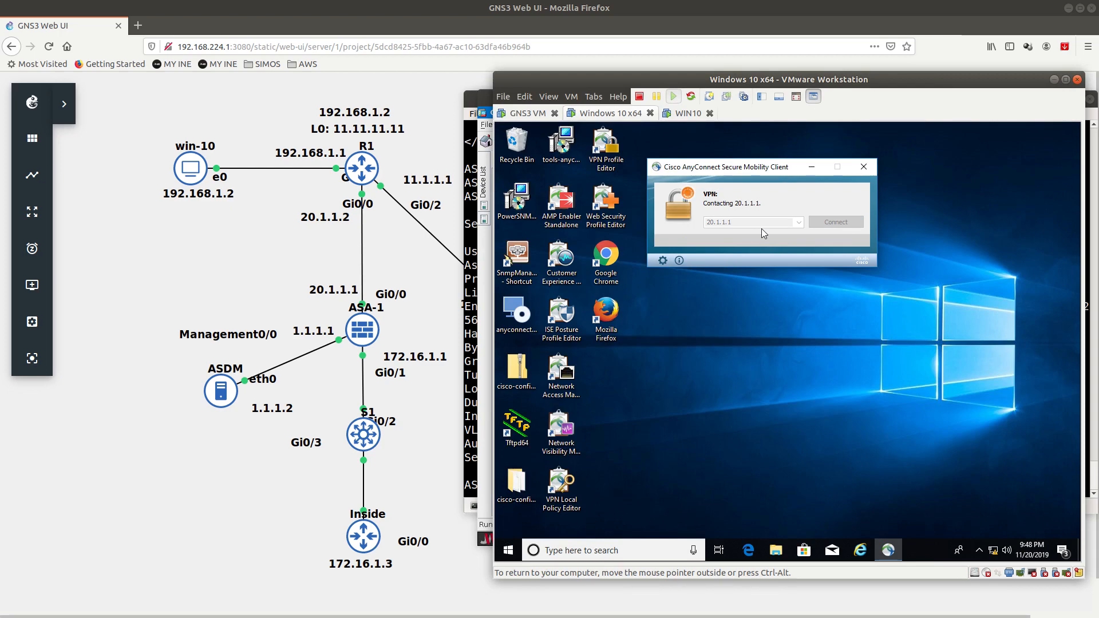
left_click(800, 426)
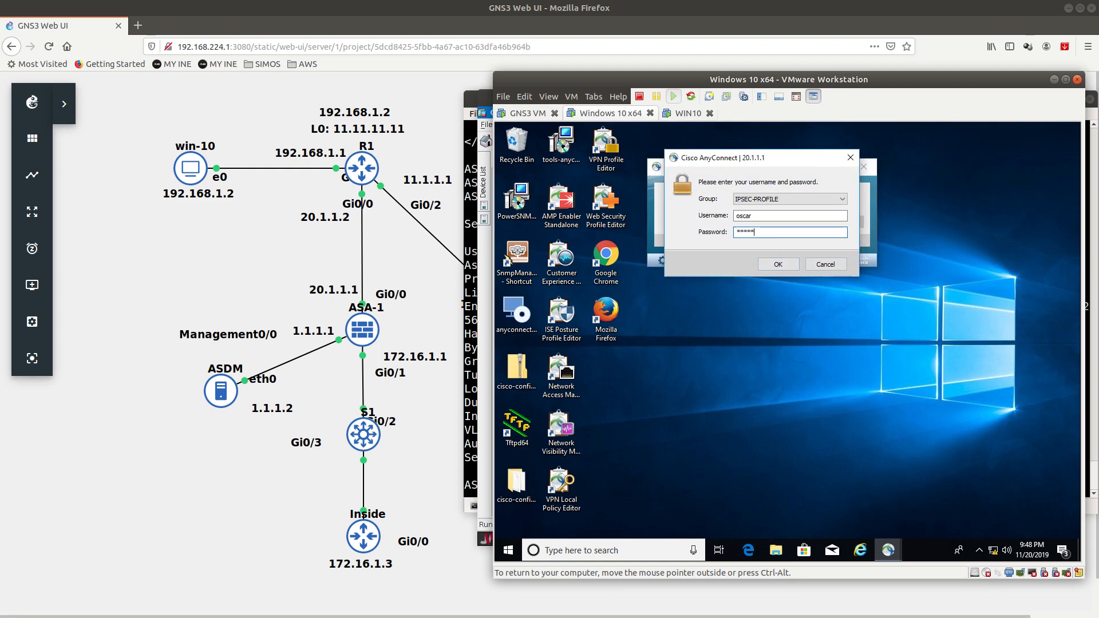
key("Return")
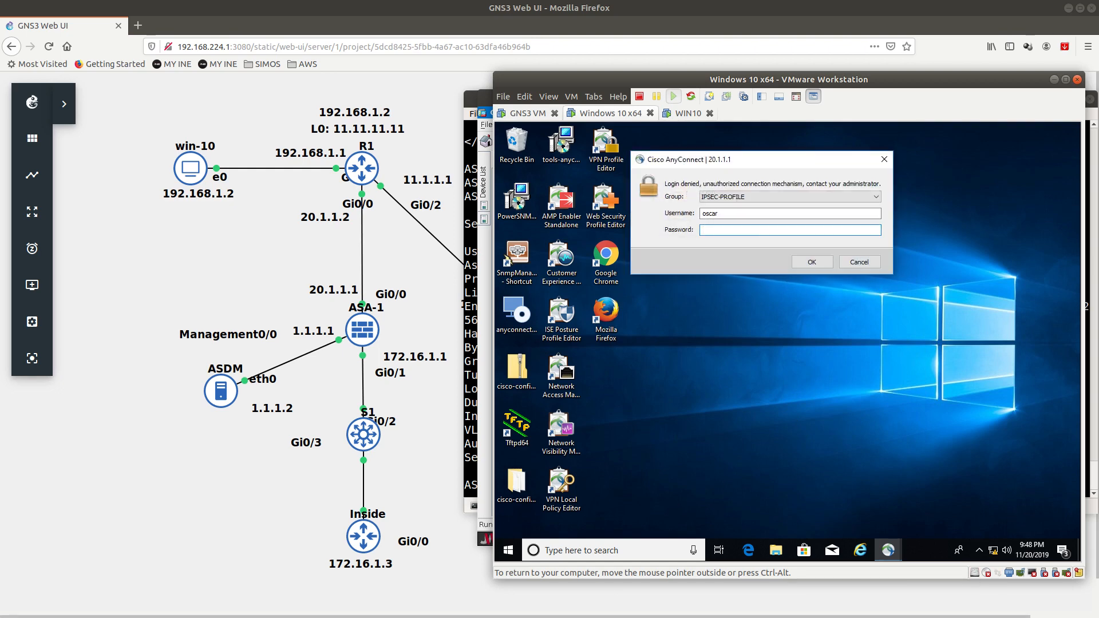
key("Return")
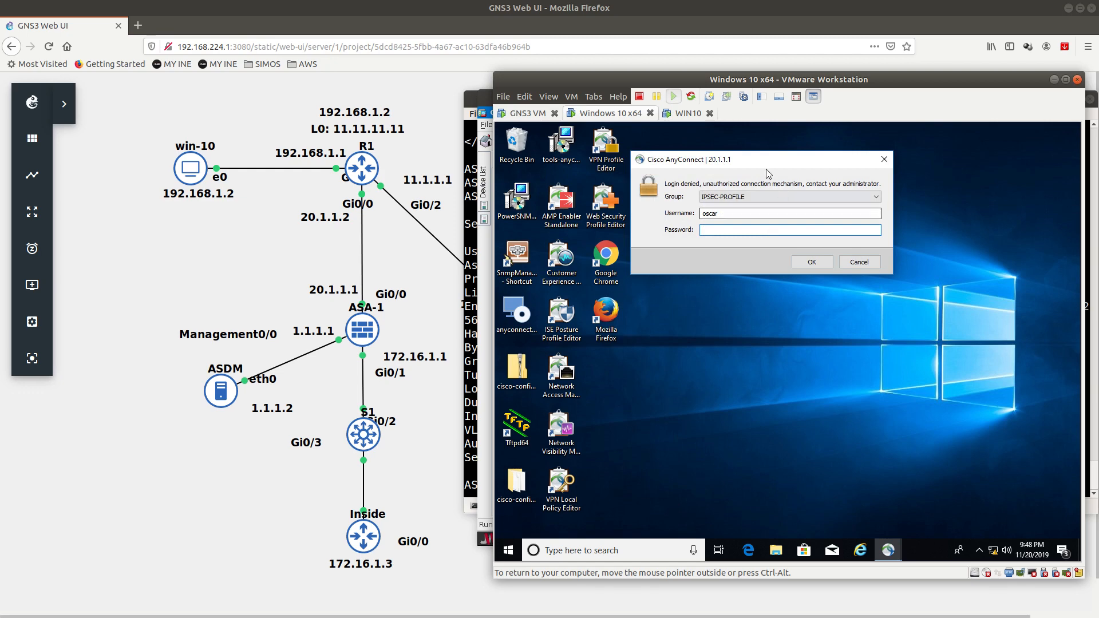
left_click_drag(791, 165, 813, 182)
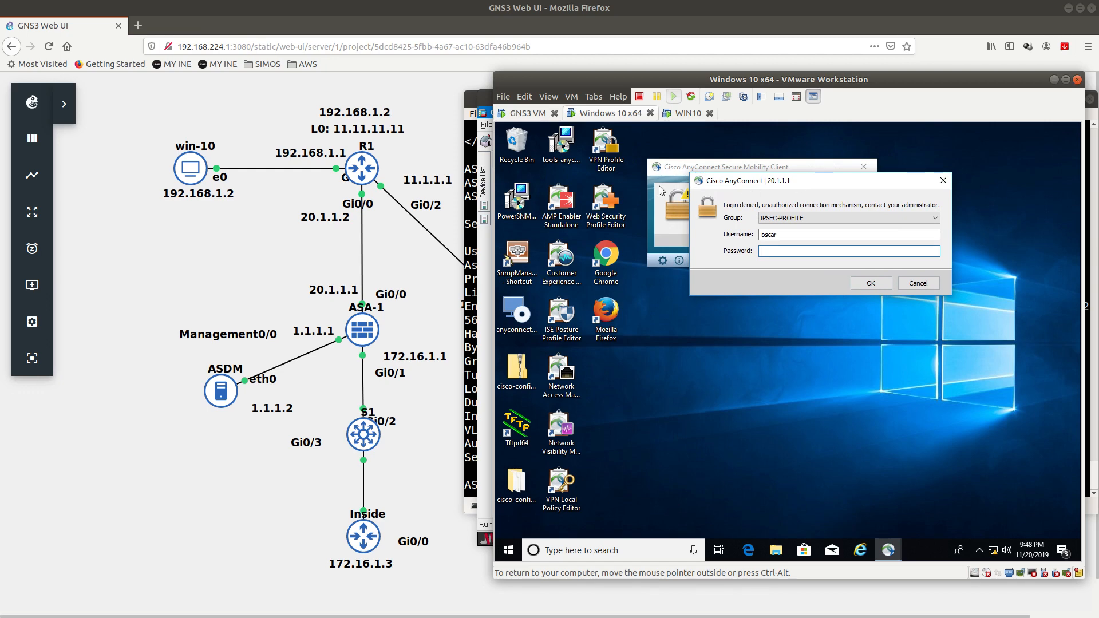
double_click(607, 146)
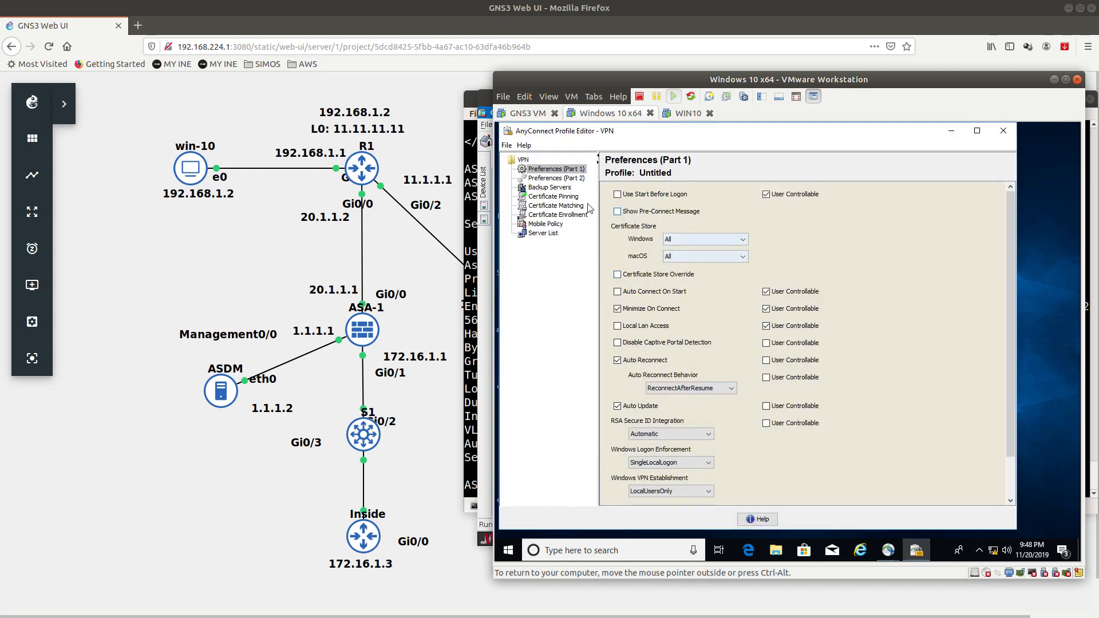
Step: Add an IPSEC server list entry with IPsec as the primary protocol
left_click(549, 234)
left_click(903, 276)
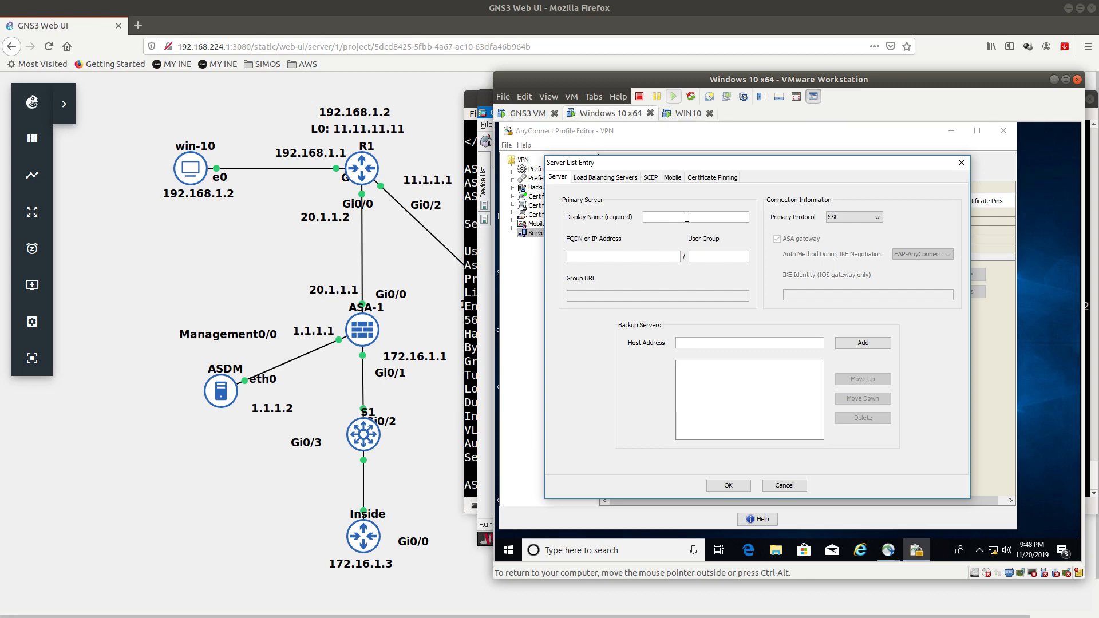
type("IPSEC")
left_click(833, 217)
left_click(838, 234)
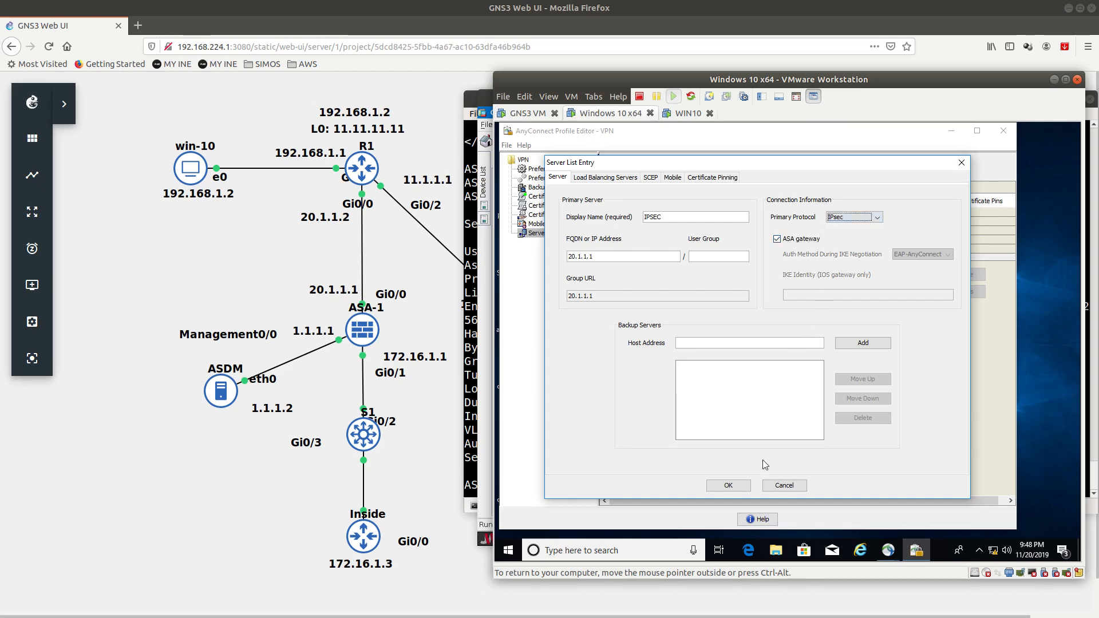
left_click(733, 484)
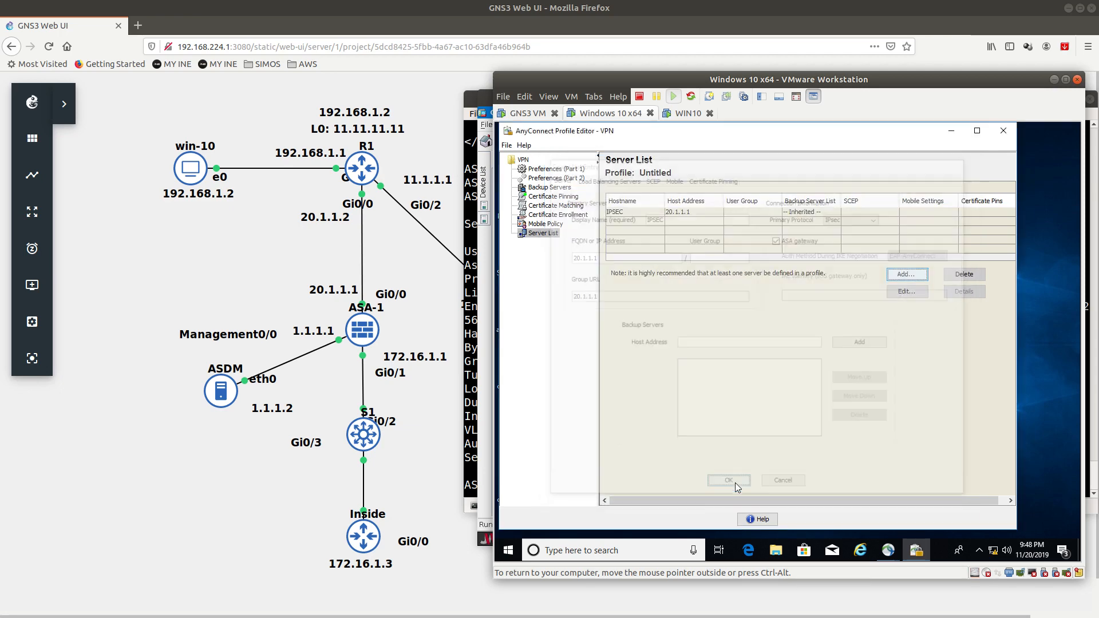
Step: Save the profile as ipsec on the Desktop and close the Profile Editor
left_click(524, 145)
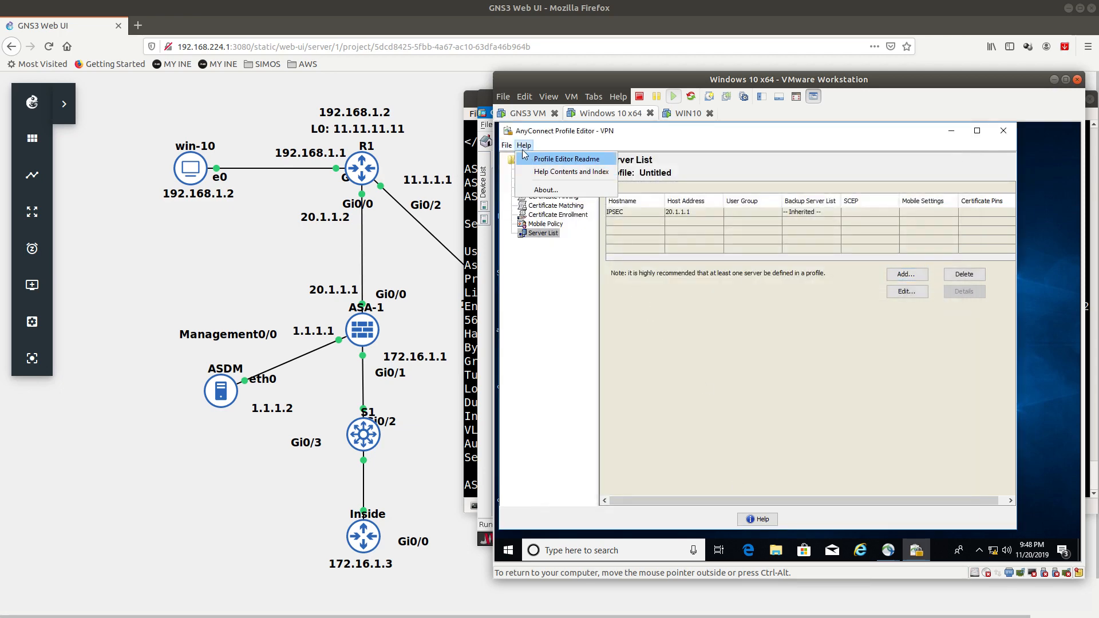
mouse_move(507, 146)
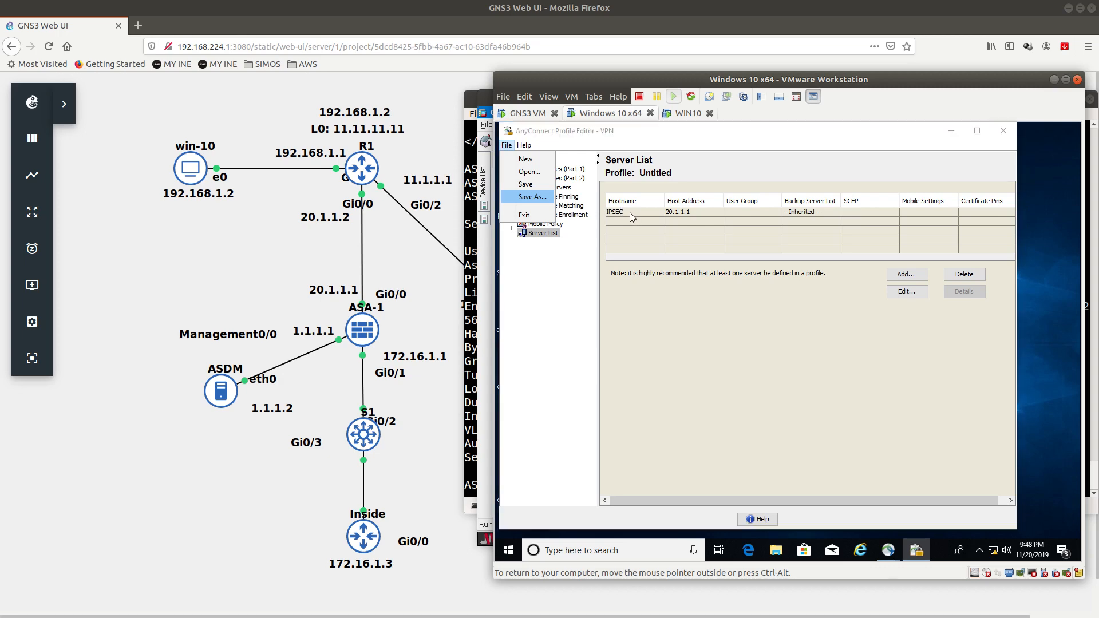
key("Return")
type("ip")
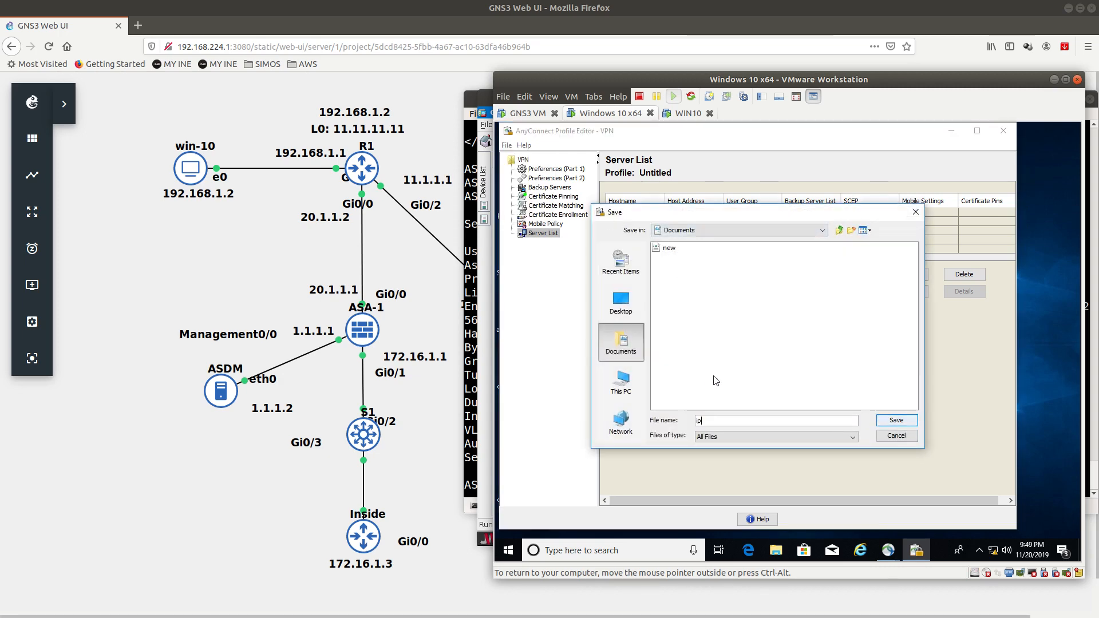
type("sec")
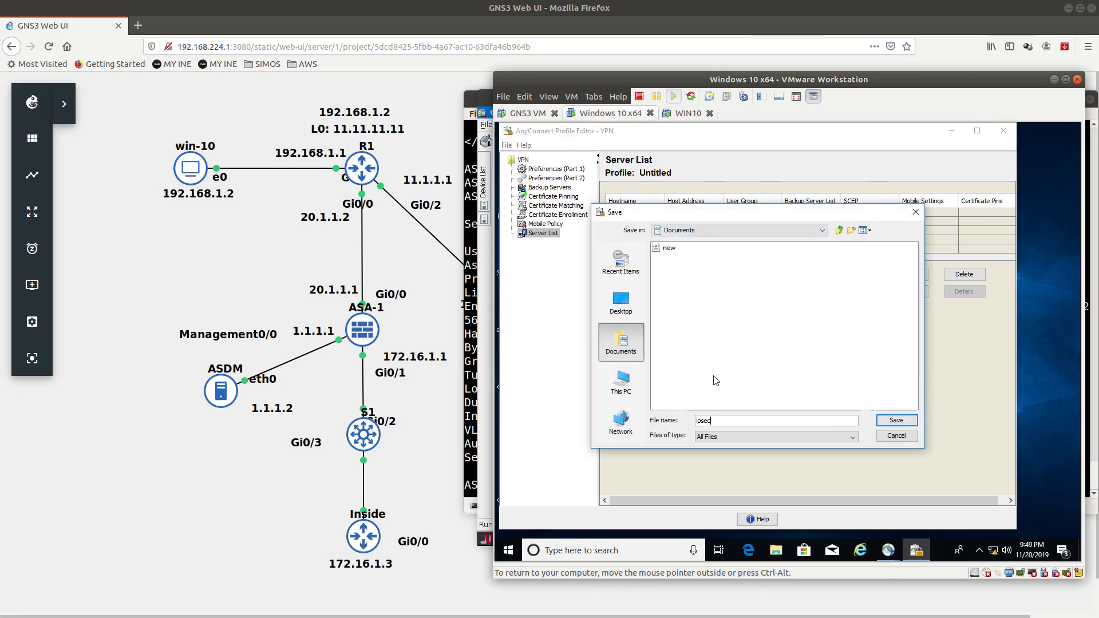
left_click(621, 381)
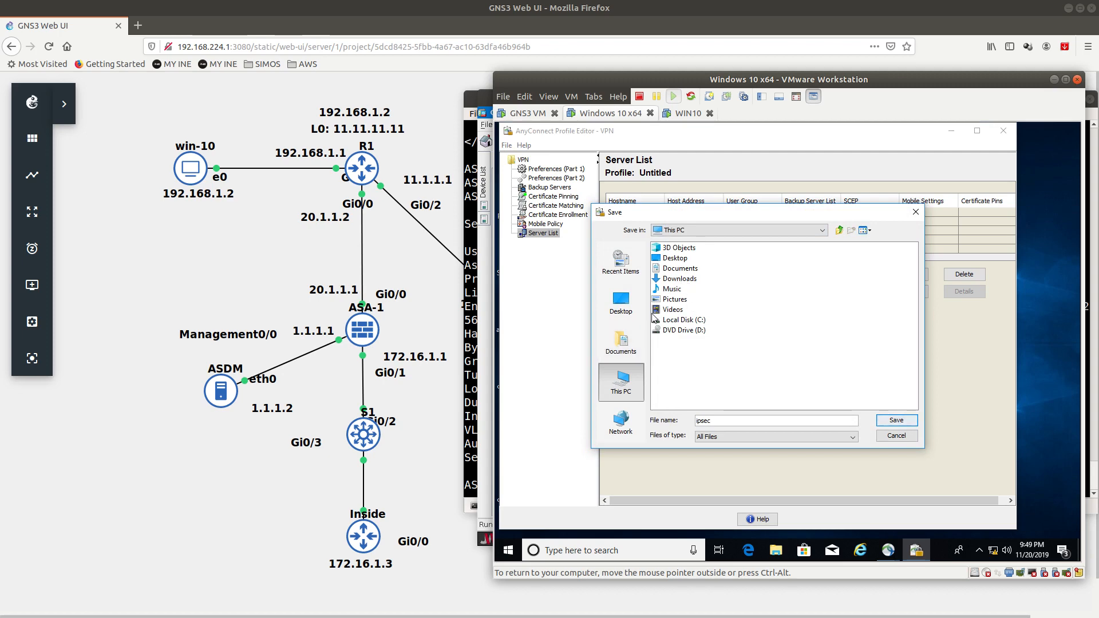
left_click(622, 303)
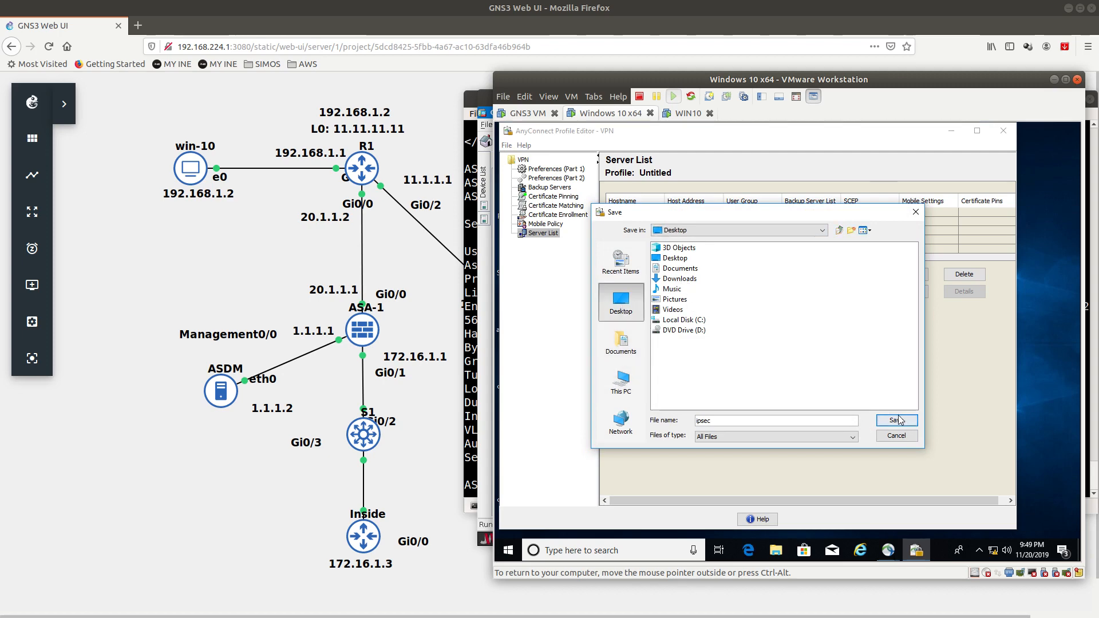
left_click(898, 421)
left_click(1002, 130)
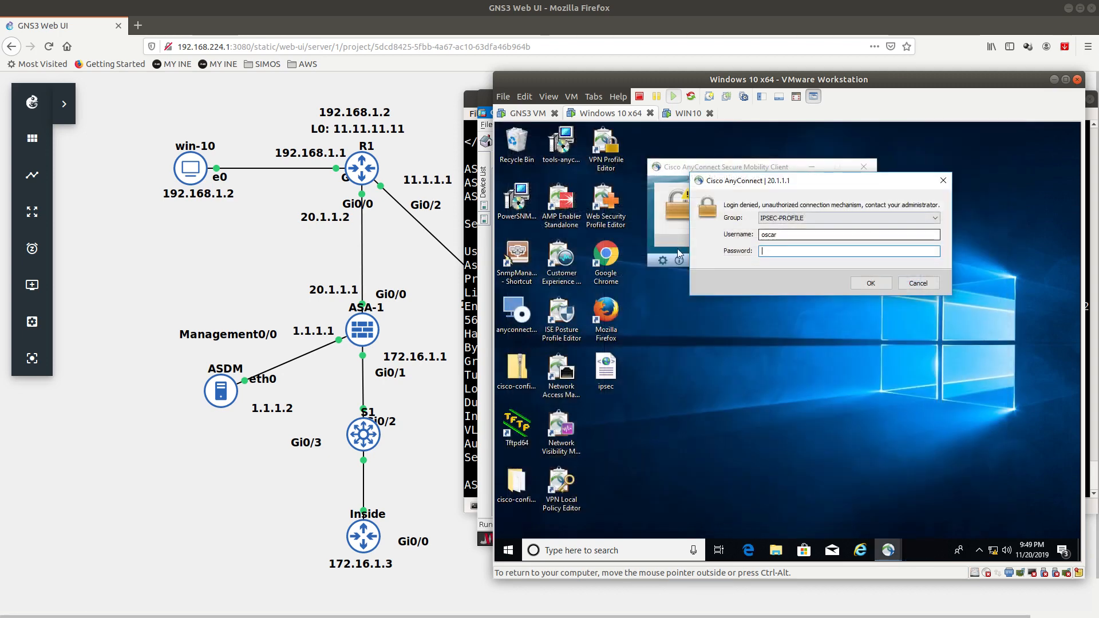
Step: Delete IPSEC-PROFILE_client_profile from the AnyConnect Profile folder with administrator permission
left_click(775, 551)
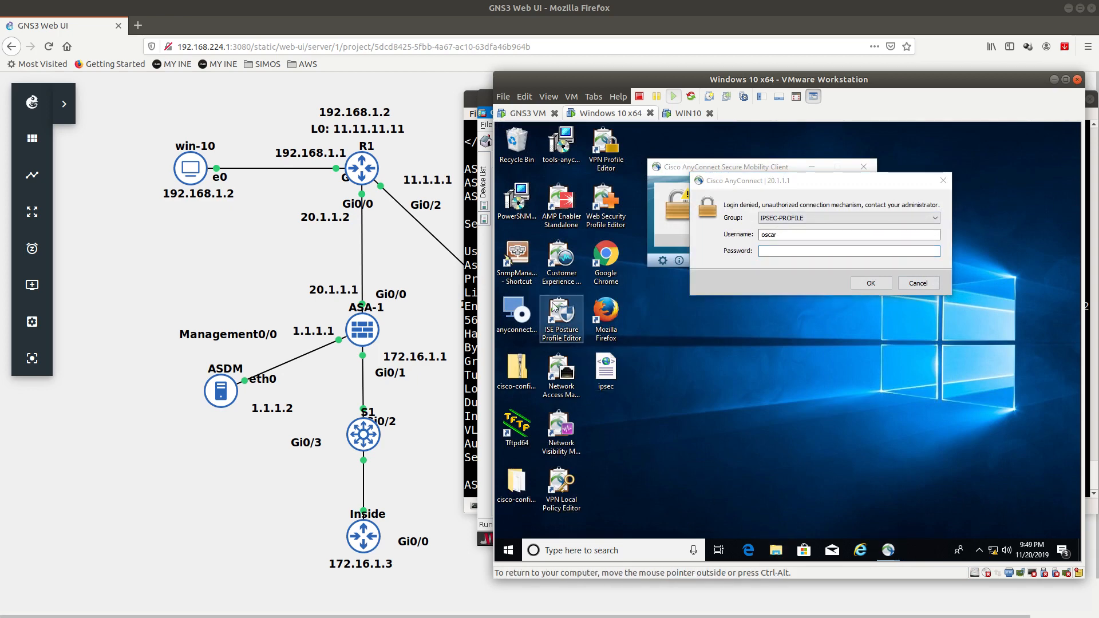
left_click(575, 340)
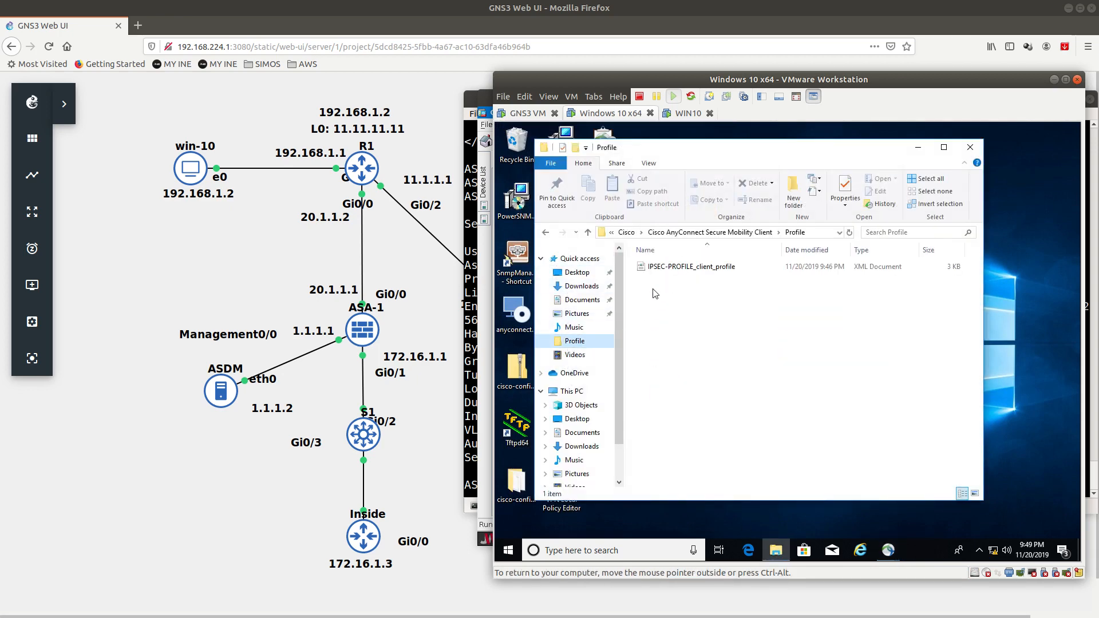
left_click(659, 267)
left_click(755, 183)
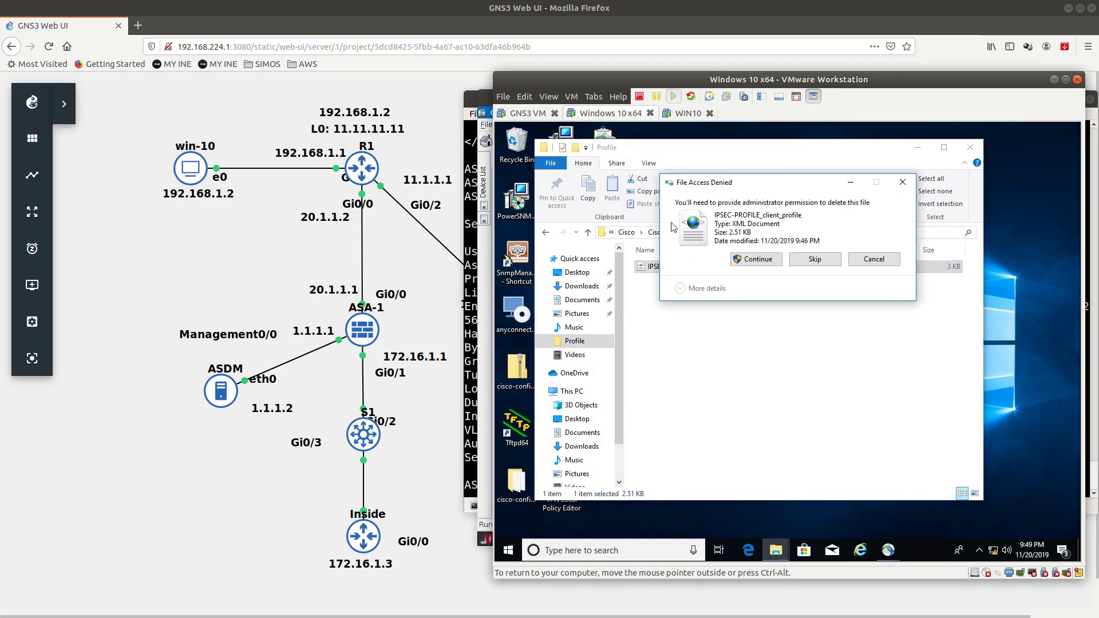
left_click(756, 259)
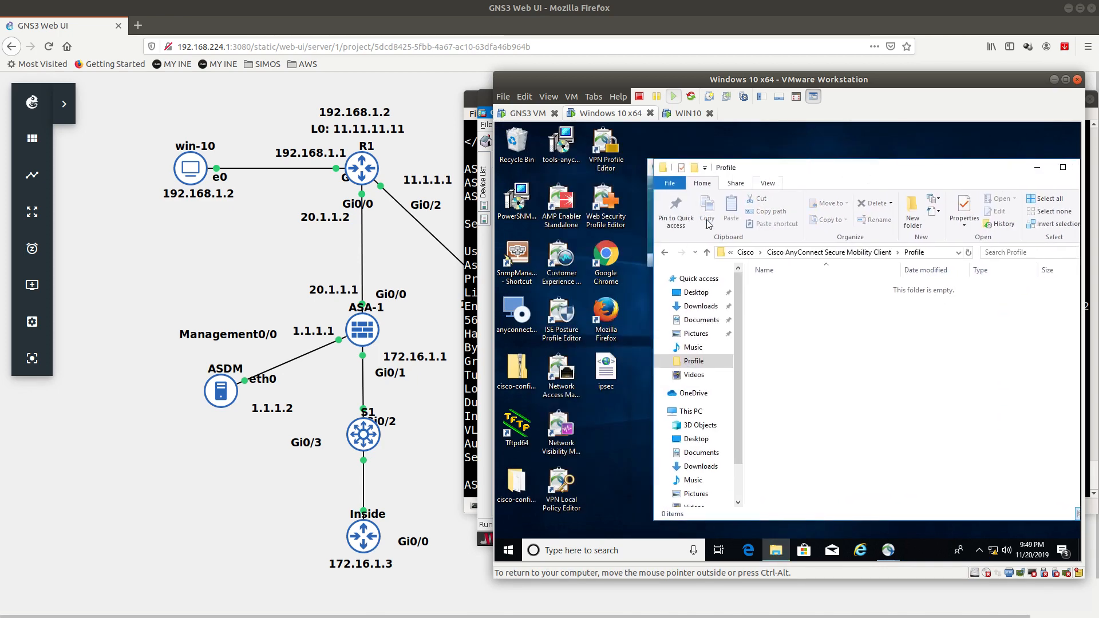
Step: Move the ipsec profile from the desktop into the Profile folder and close Explorer
left_click_drag(605, 369, 785, 344)
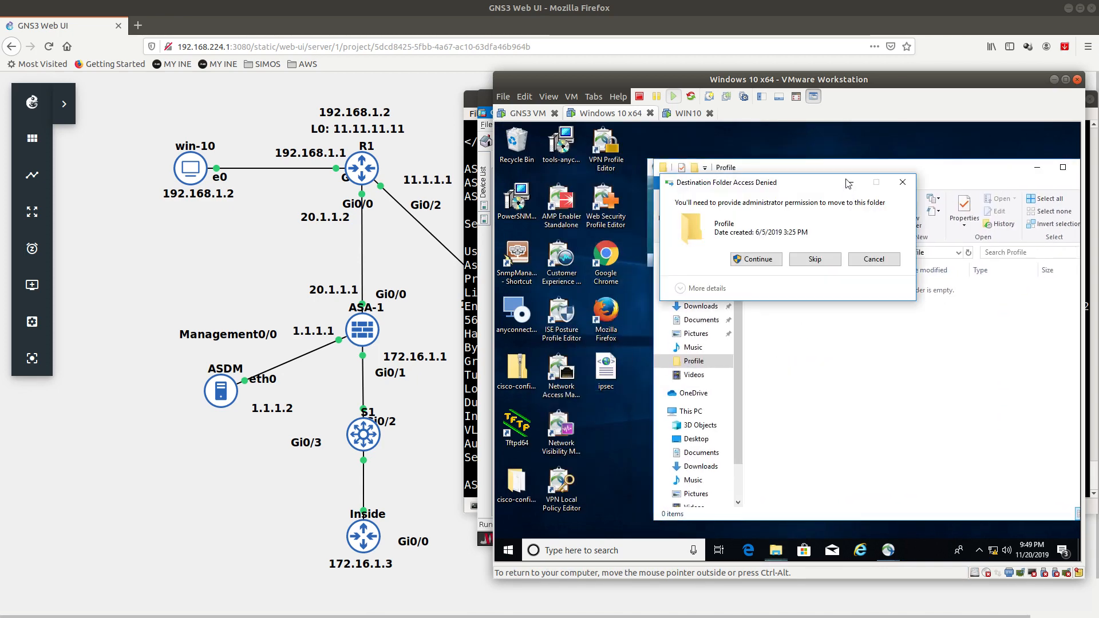
left_click(756, 261)
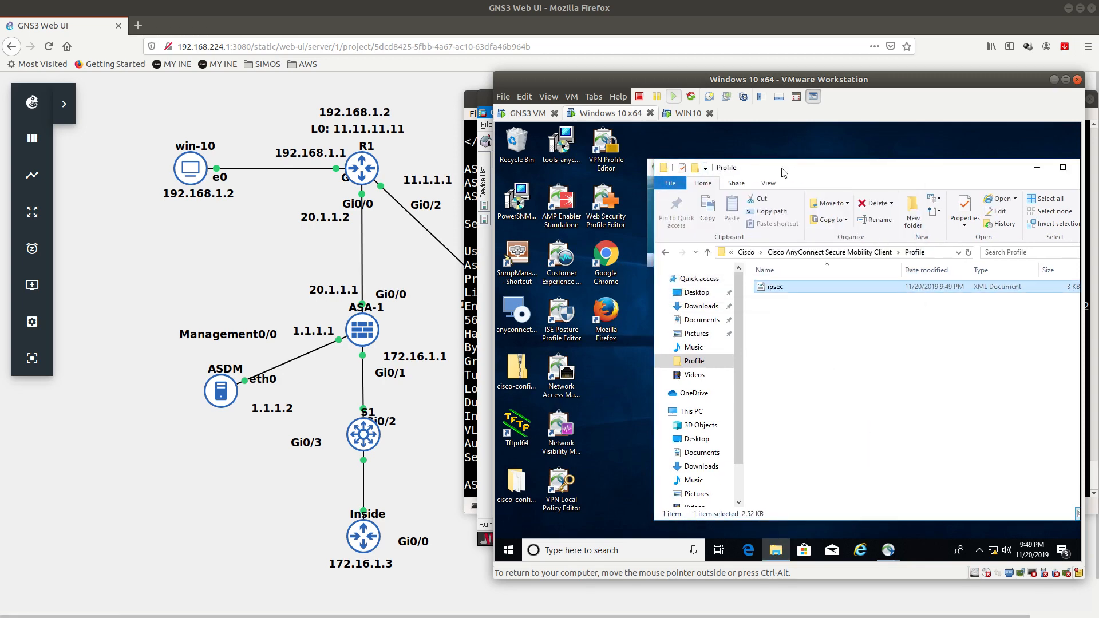
left_click_drag(783, 167, 762, 173)
left_click(984, 182)
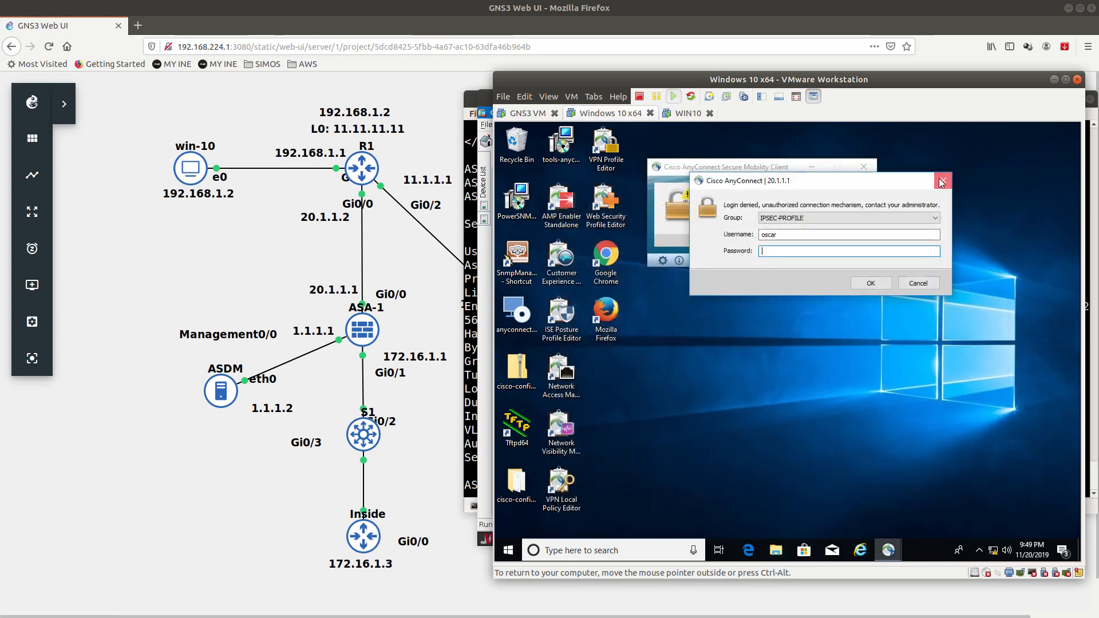
Step: Cancel the untrusted 20.1.1.1 attempt and connect via the IPSEC server entry, accepting its certificate
left_click(944, 180)
left_click(839, 222)
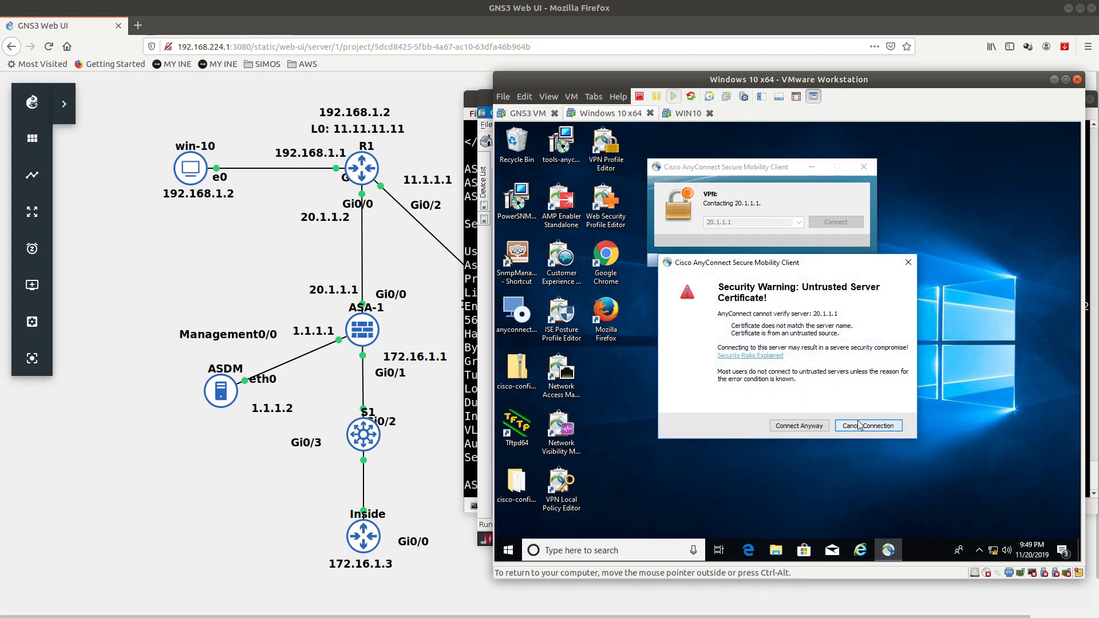
left_click(859, 424)
left_click(799, 222)
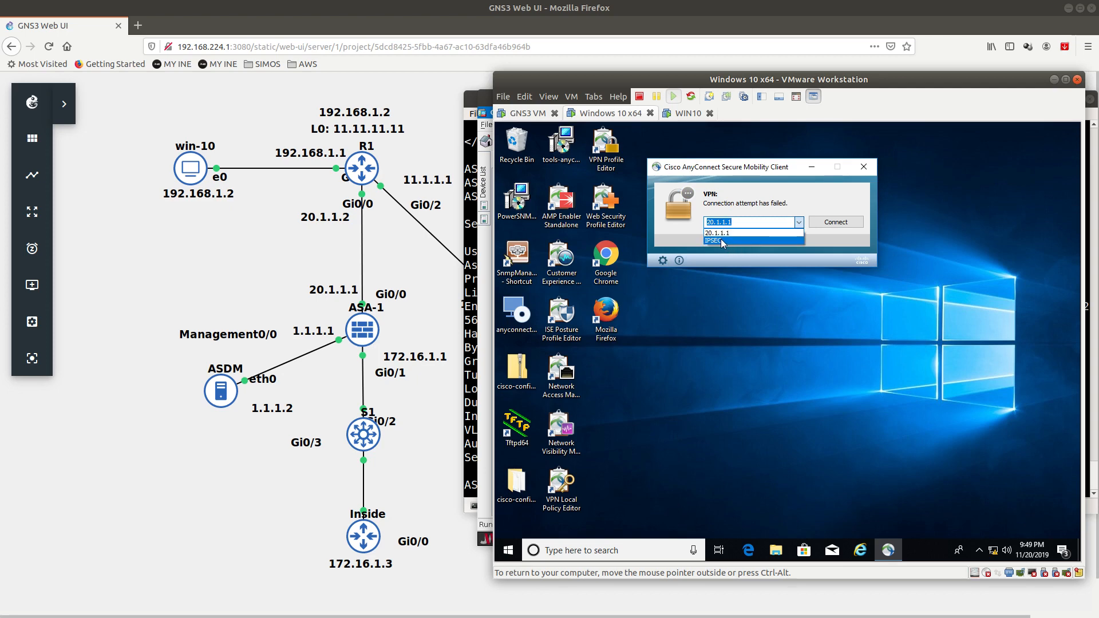
left_click(723, 242)
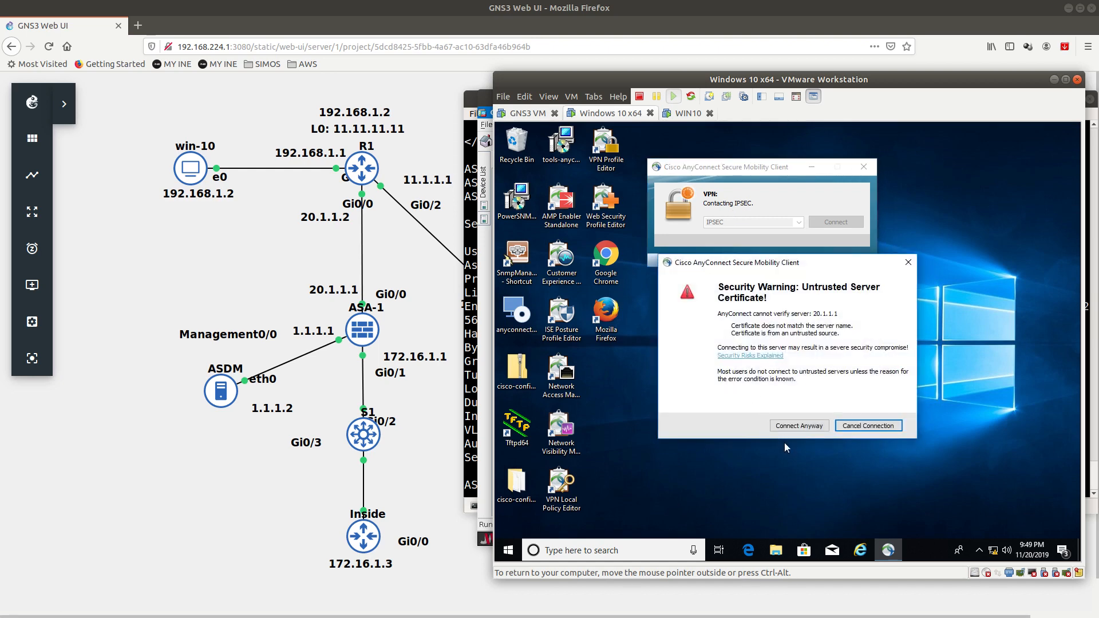
left_click(799, 426)
Step: Submit the IPSEC login password, accept the Welcome to IPSEC banner, then accept the certificate warning
left_click(749, 232)
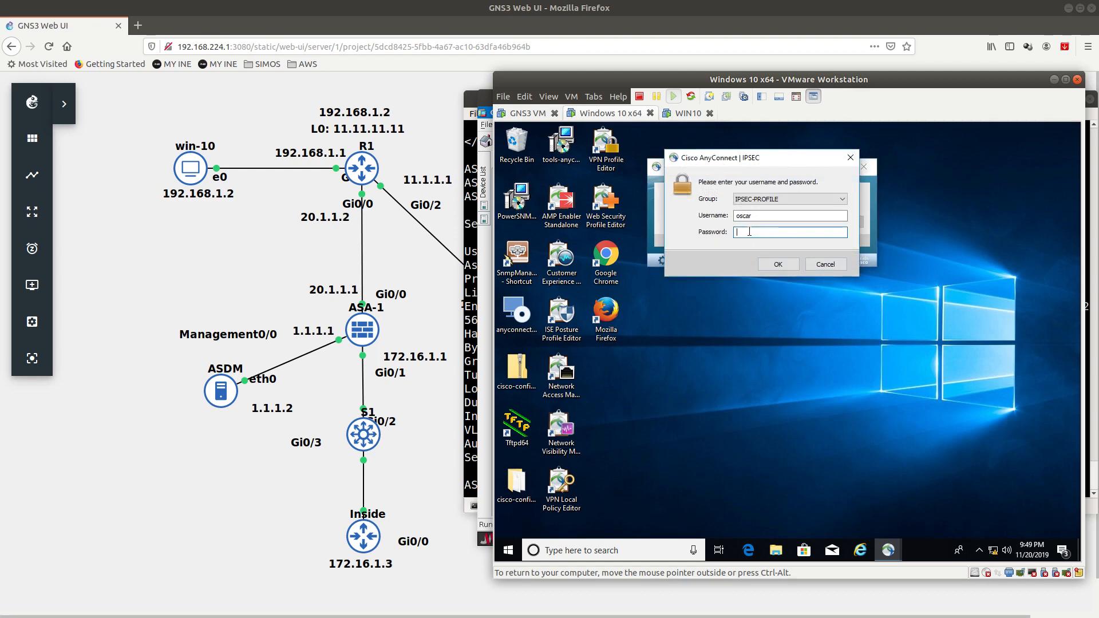
key("Return")
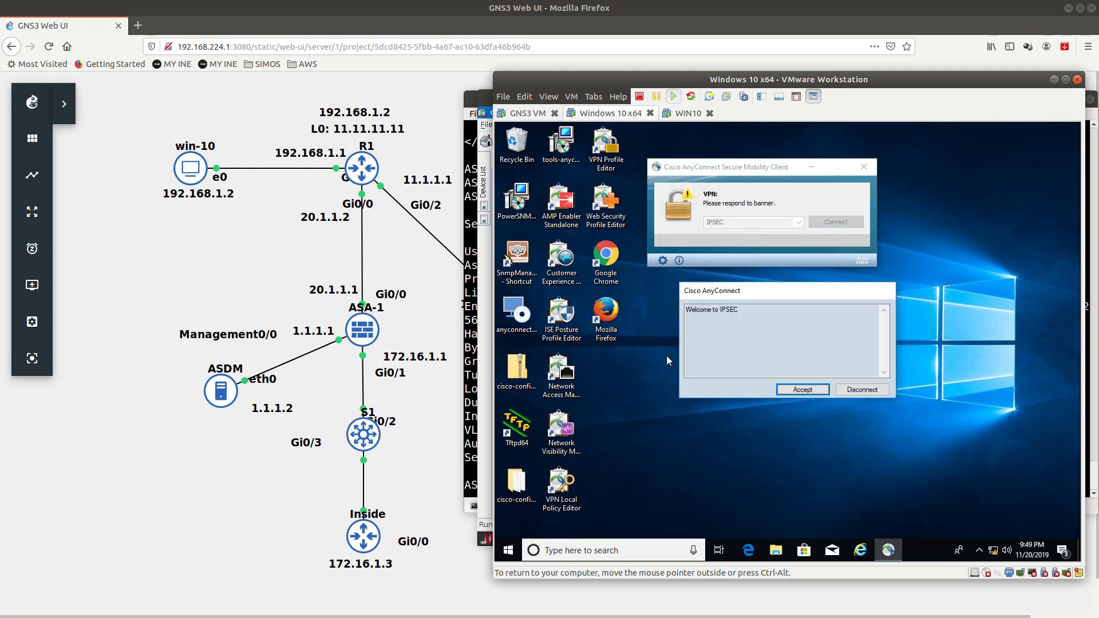
left_click_drag(750, 314, 678, 299)
left_click(810, 389)
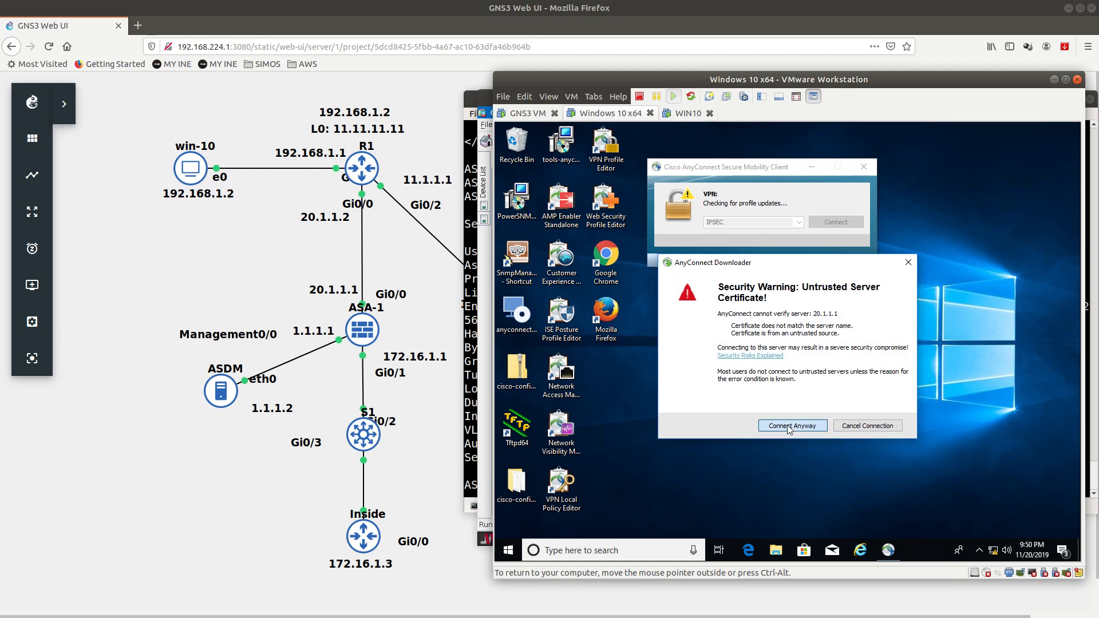
left_click(790, 426)
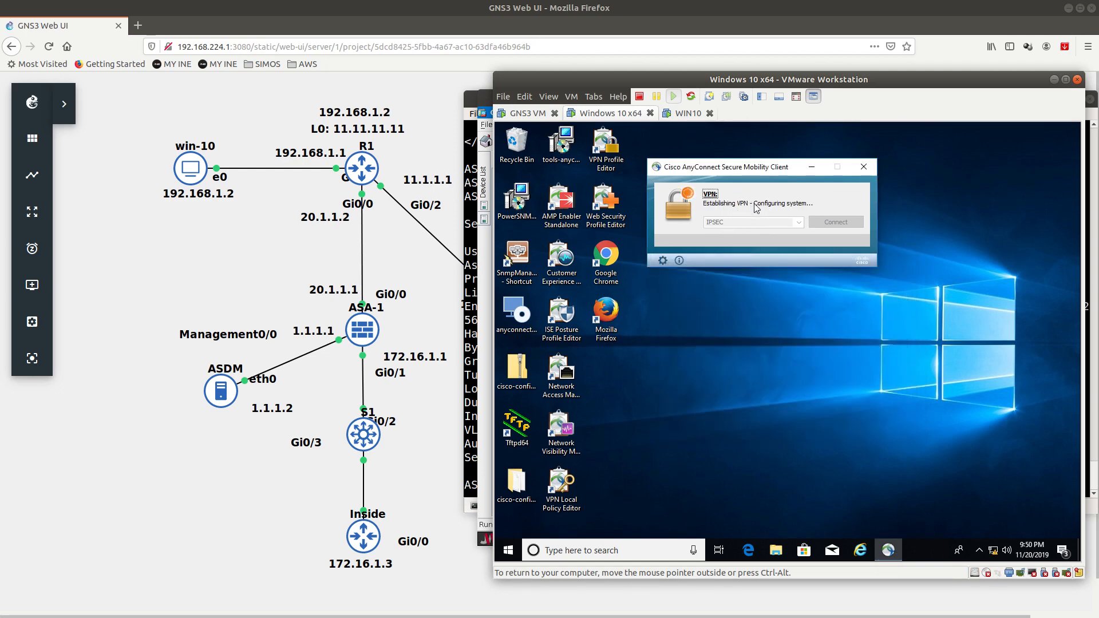
Step: Check AnyConnect statistics showing IKEv2/IPsec NAT-T protocol with AES_256_SHA1 cipher, then close them
left_click(979, 550)
left_click(980, 527)
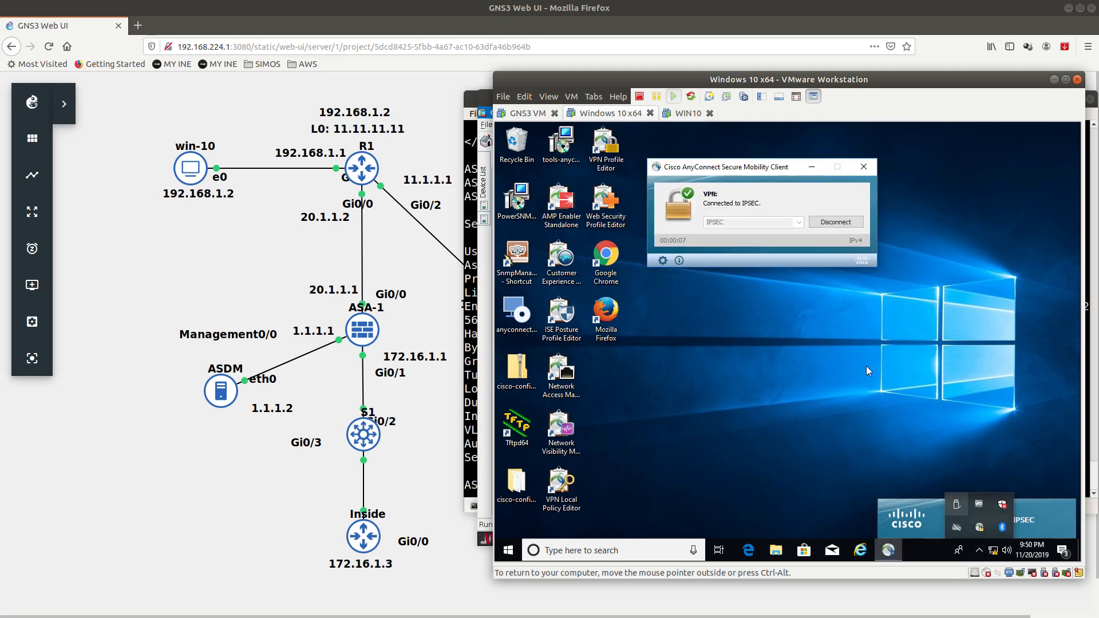
left_click(664, 261)
left_click(699, 265)
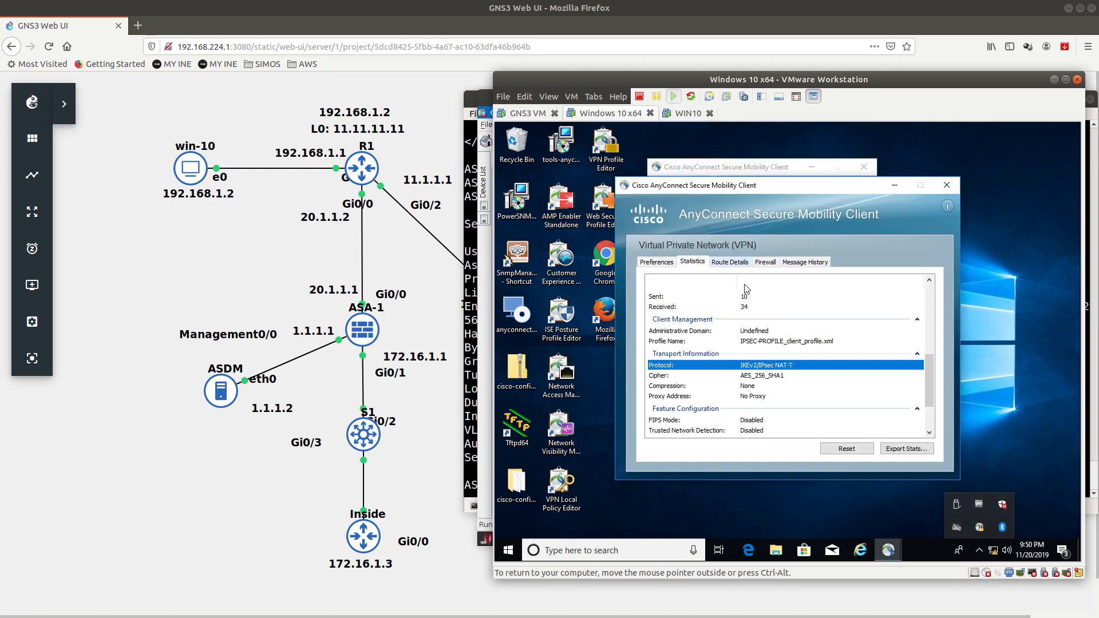
left_click(742, 376)
left_click(756, 366)
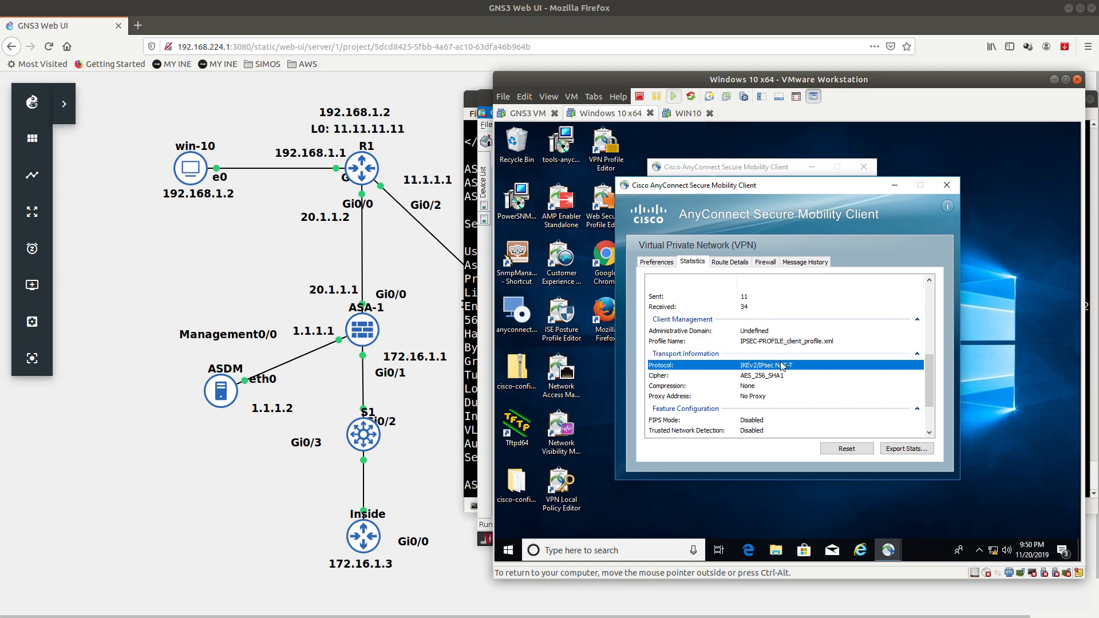
left_click(946, 185)
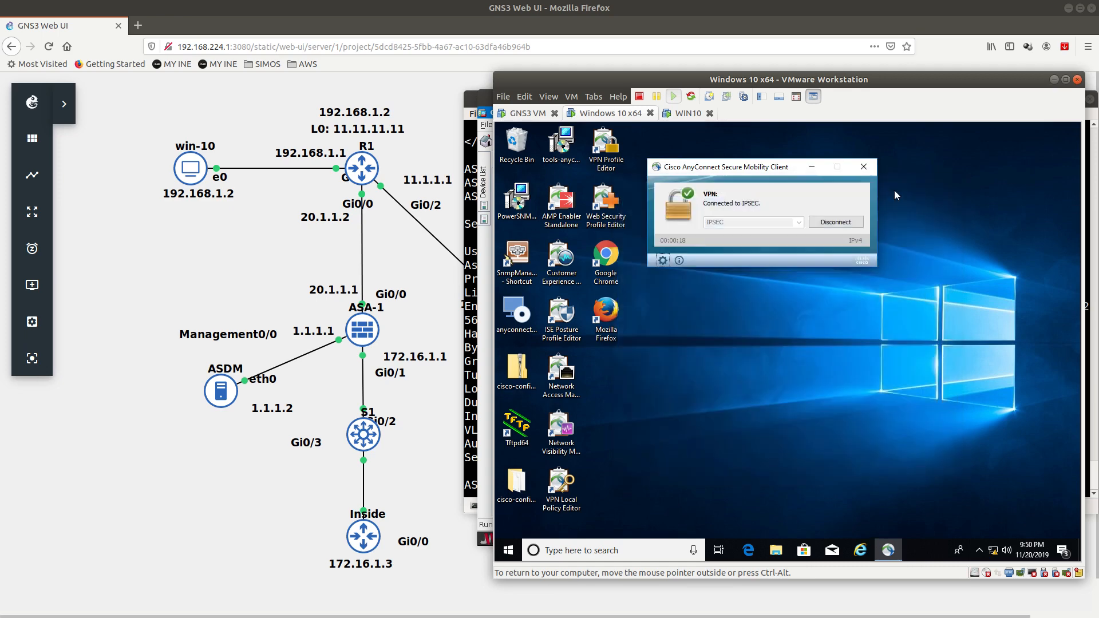
left_click(477, 102)
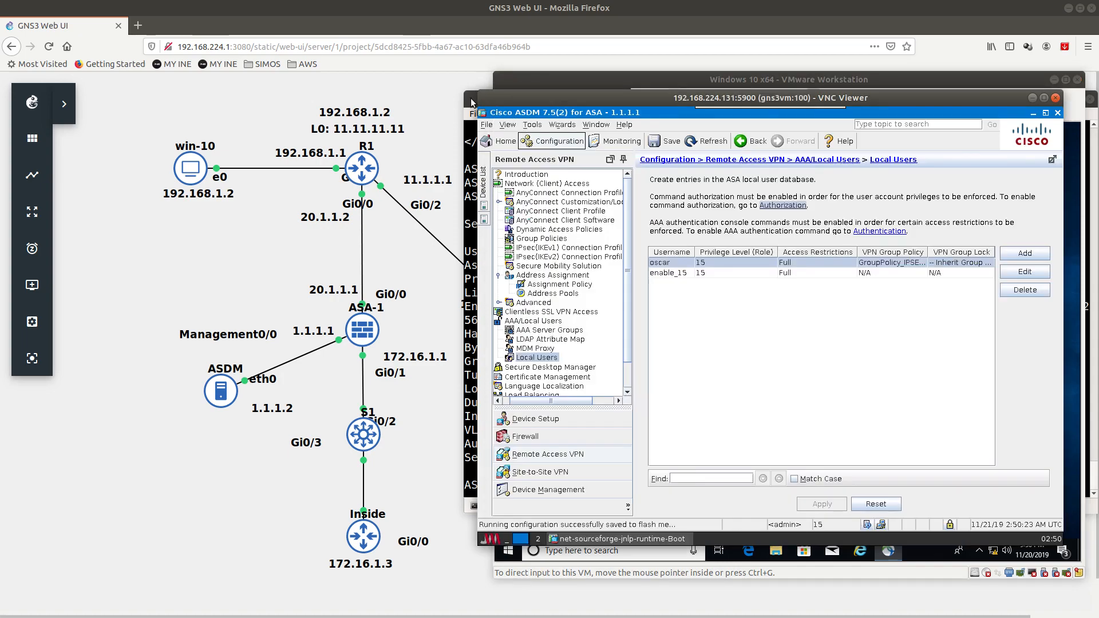
Step: On ASA-1, rerun show vpn-sessiondb anyconnect and highlight the new IPsecOverNatT session
left_click(471, 99)
key("Up")
key("Return")
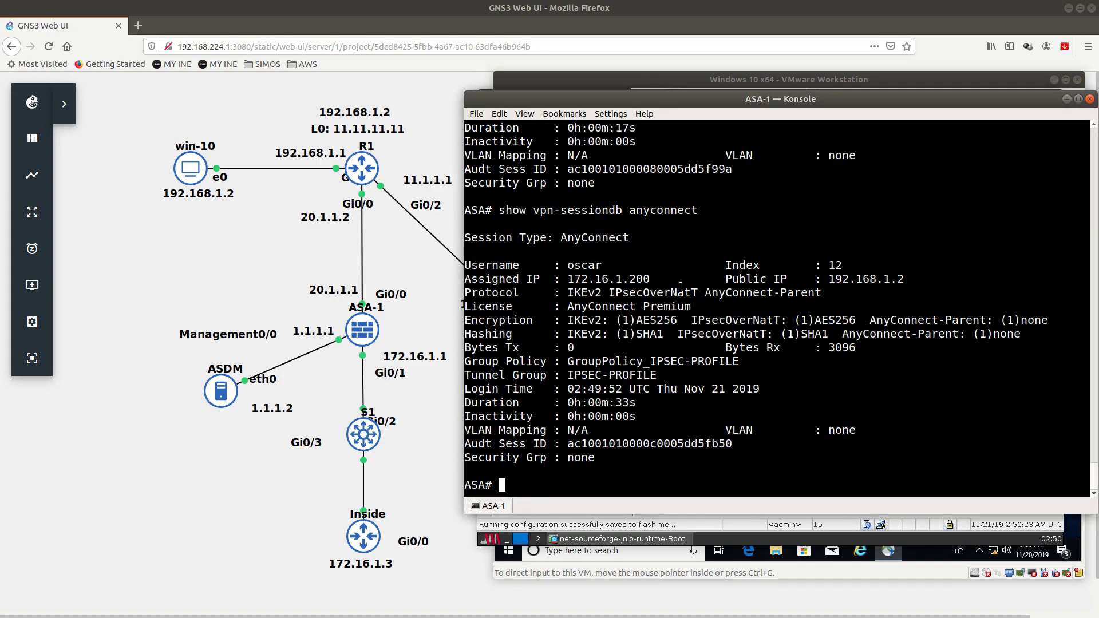
left_click_drag(609, 292, 781, 317)
Step: Scroll up to compare with the earlier SSL-Tunnel DTLS-Tunnel session
scroll(756, 342, "up", 7)
scroll(756, 342, "up", 1)
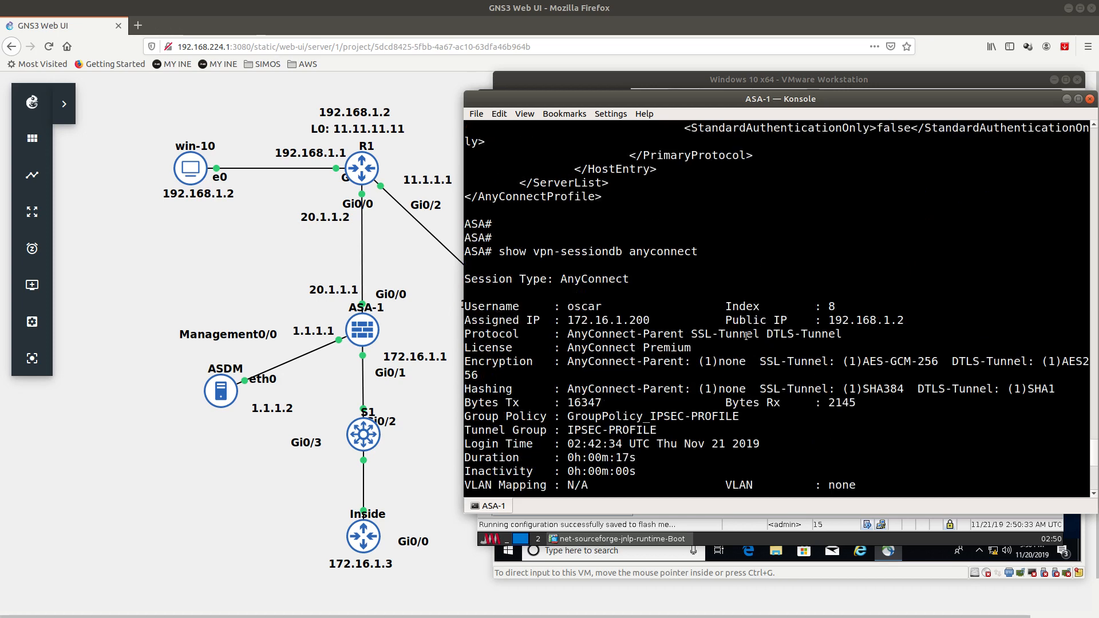
left_click_drag(692, 334, 843, 335)
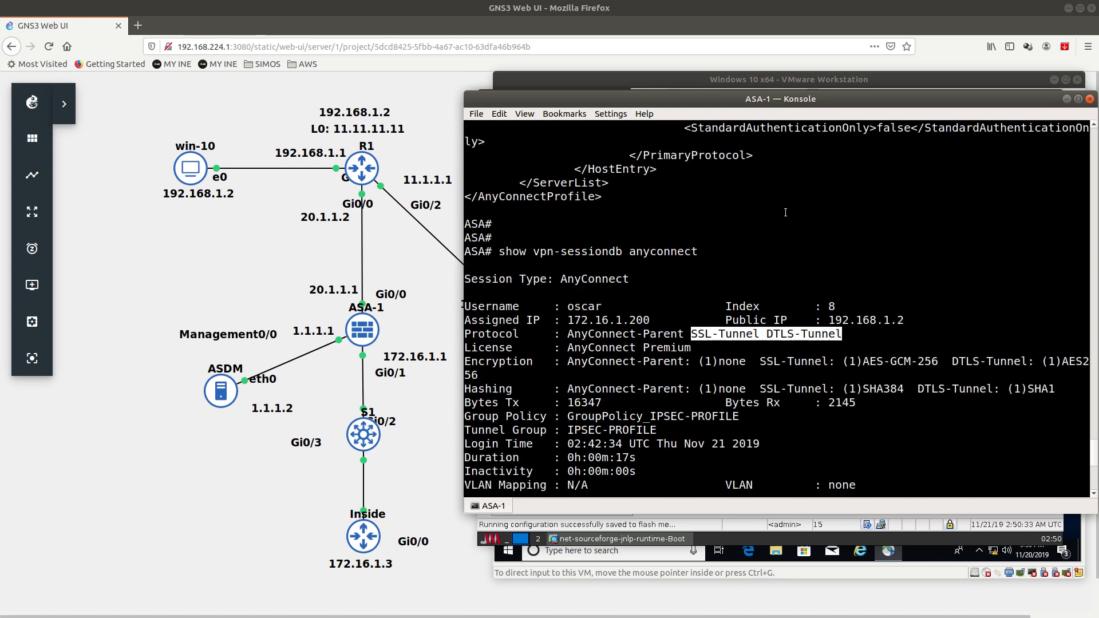
left_click(770, 86)
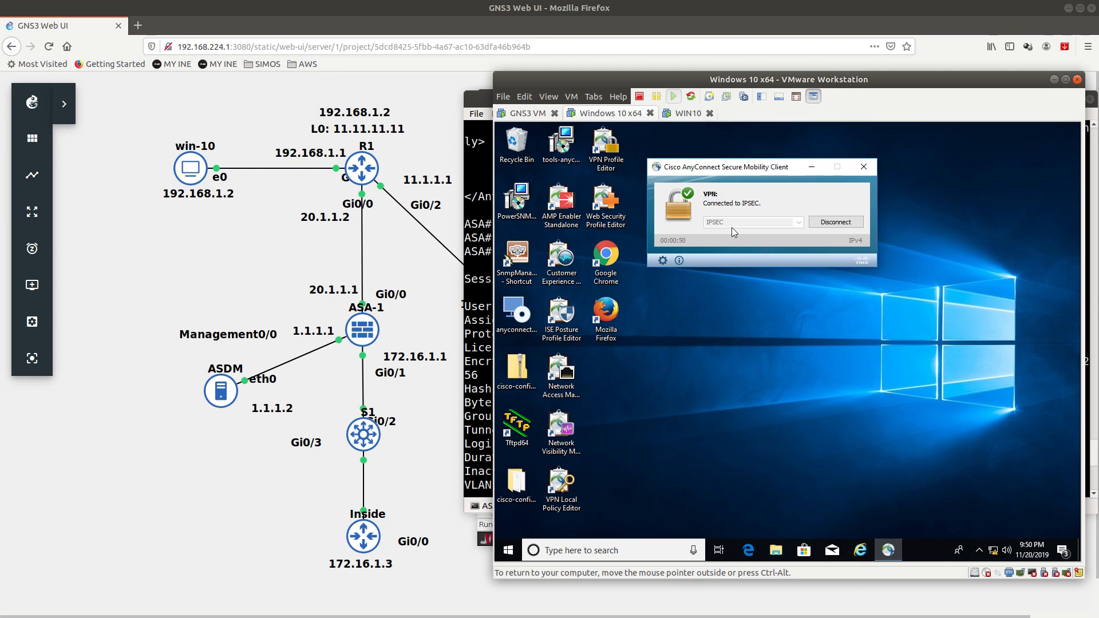
left_click(472, 164)
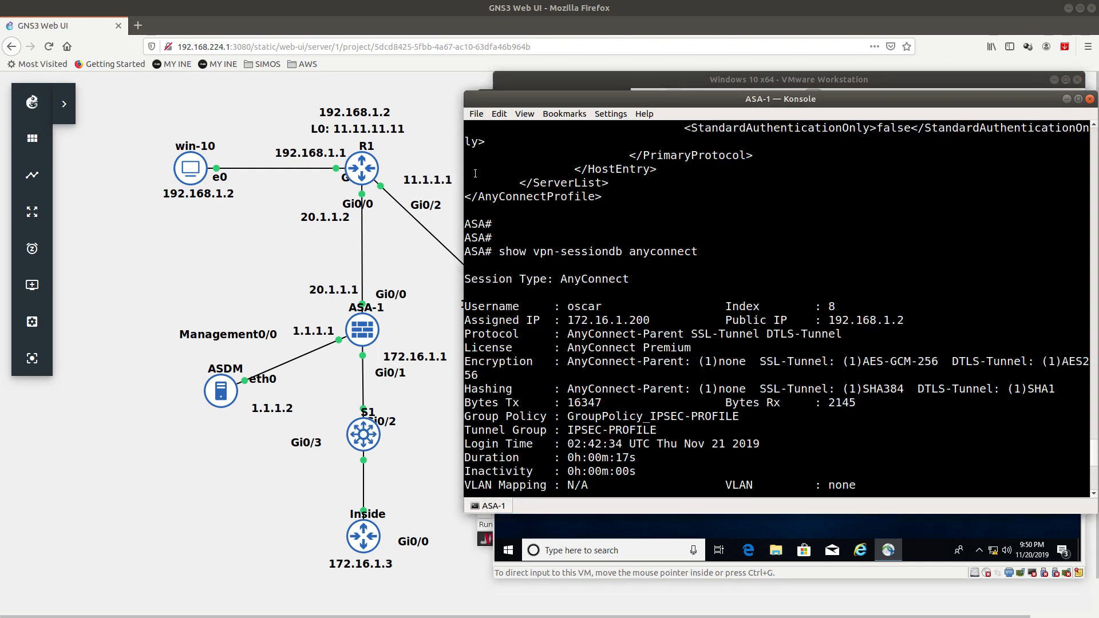
Step: List the ASA flash contents with show disk0:
key("Return")
key("Return")
type("sh")
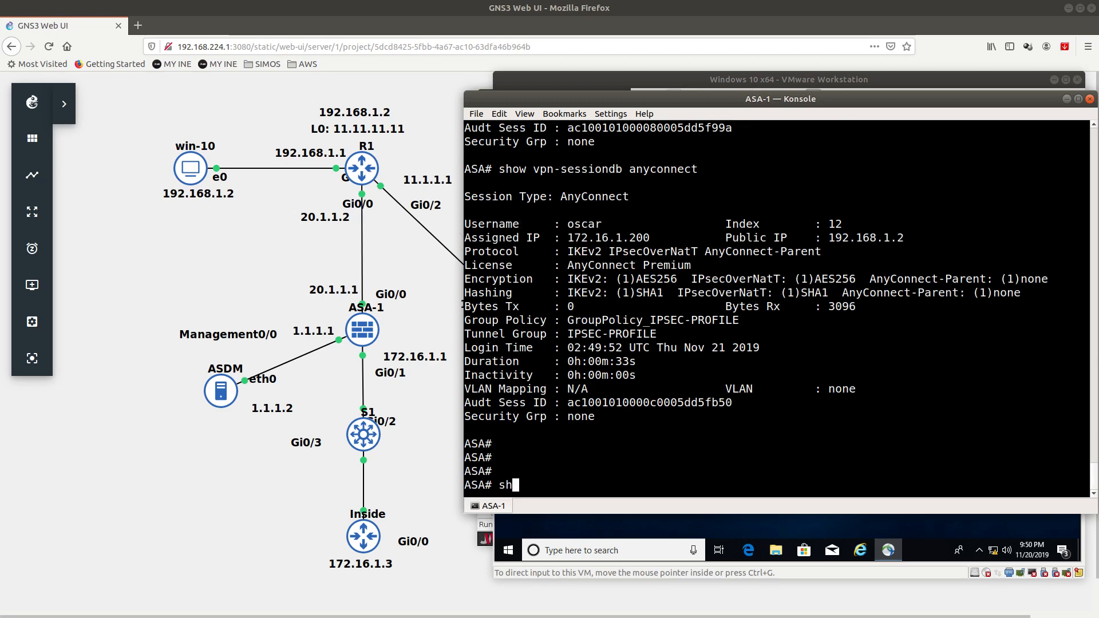
type("ow disk")
key("Tab")
key("Return")
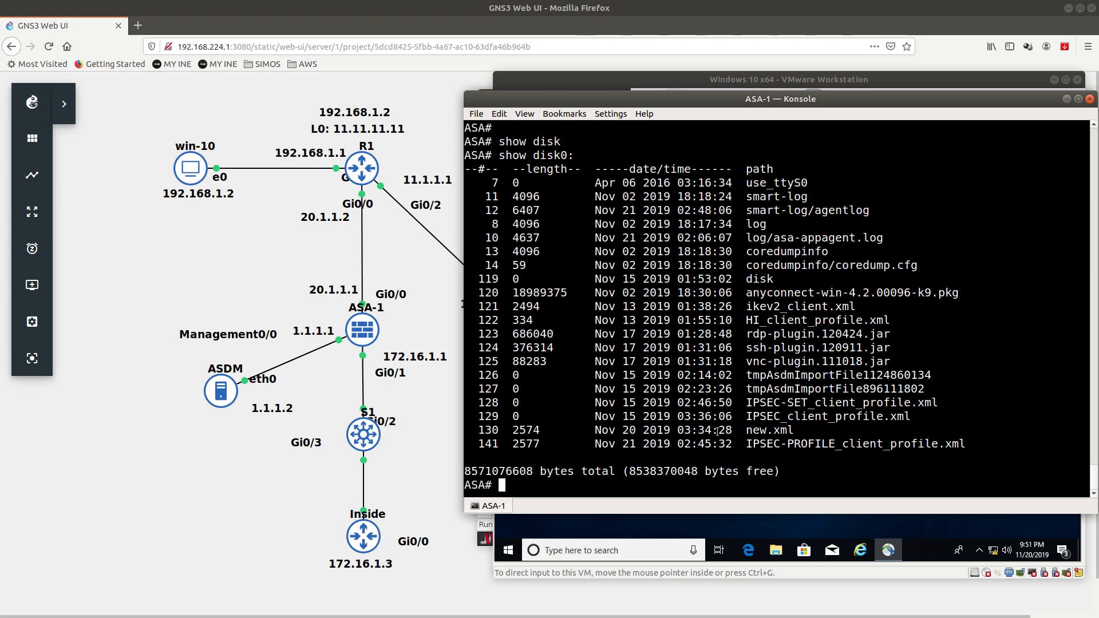
Step: Run more flash:IPSEC_client_profile.xml using the file name copied from the listing
double_click(748, 416)
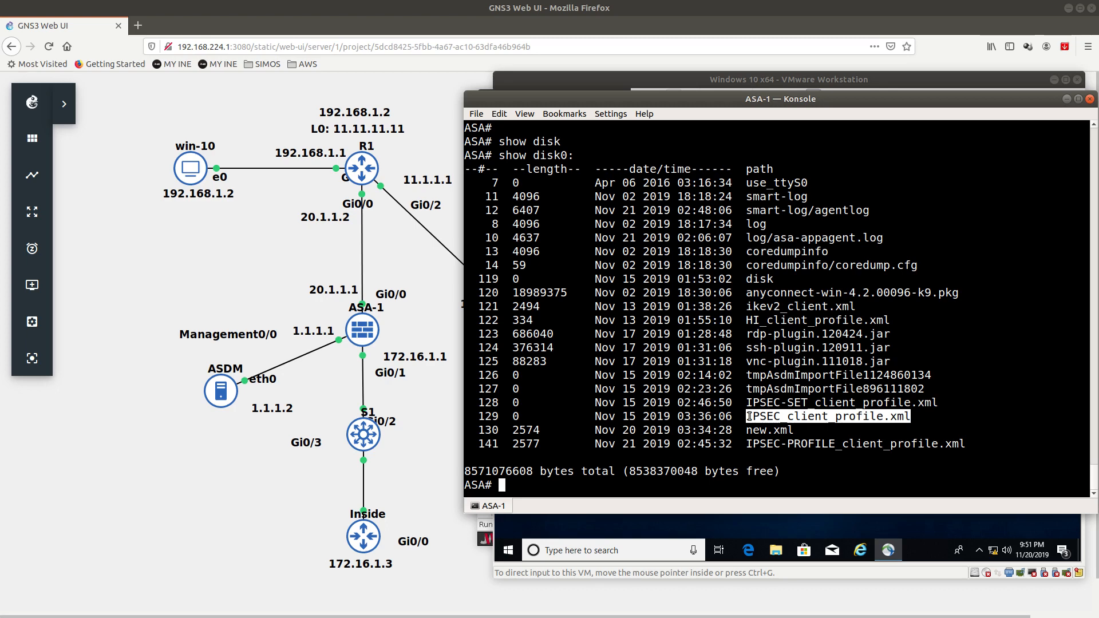
right_click(749, 416)
left_click(757, 422)
left_click(757, 422)
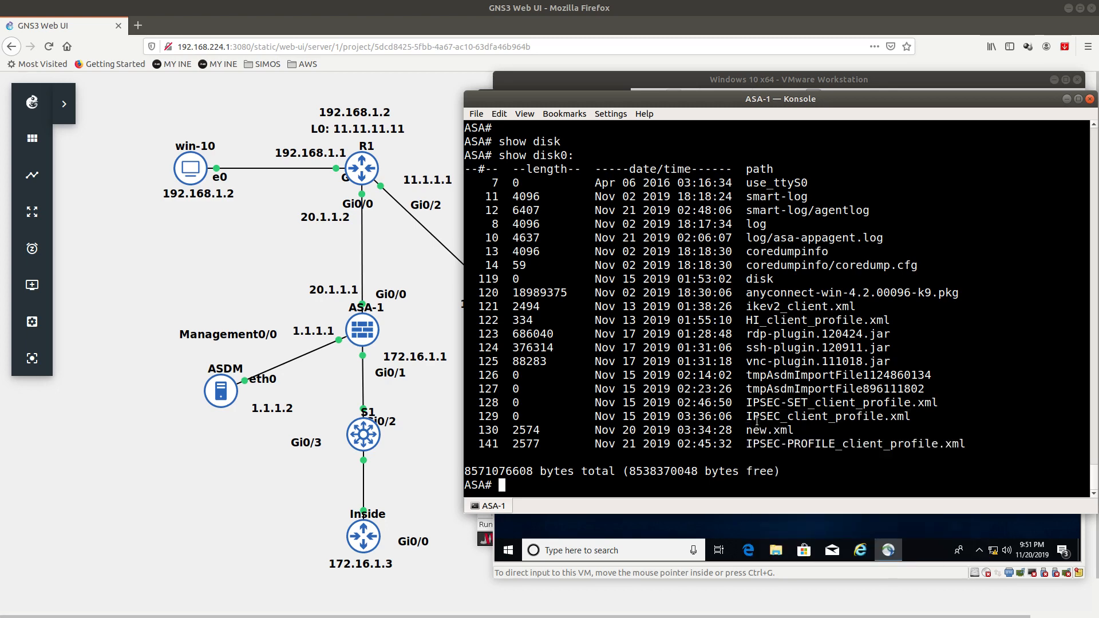
type("mo")
key("Tab")
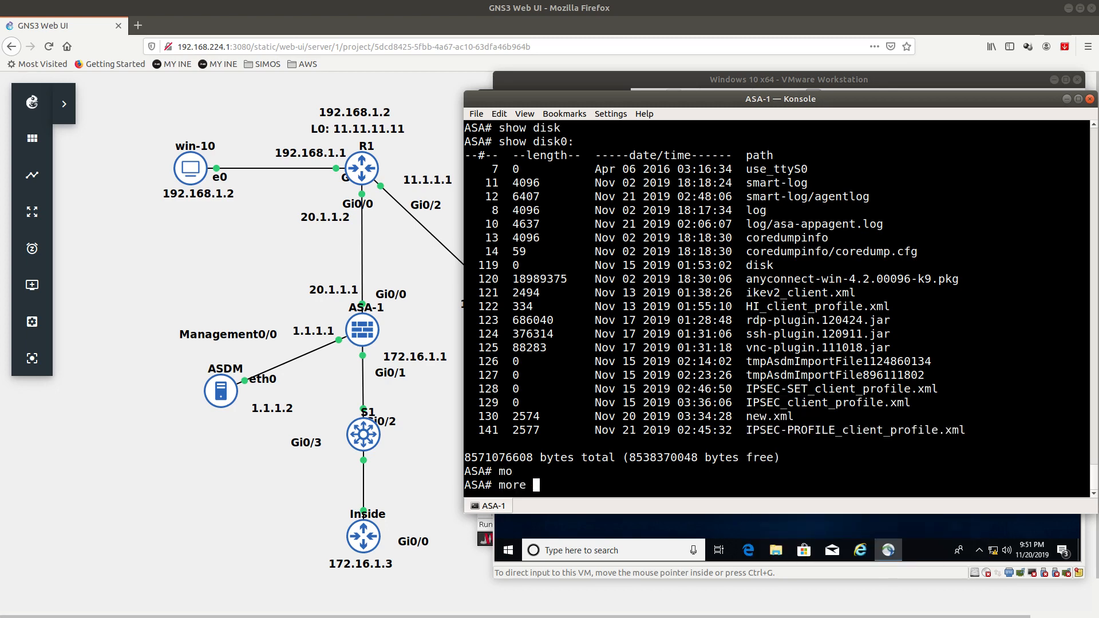
type("fl")
key("Tab")
right_click(601, 412)
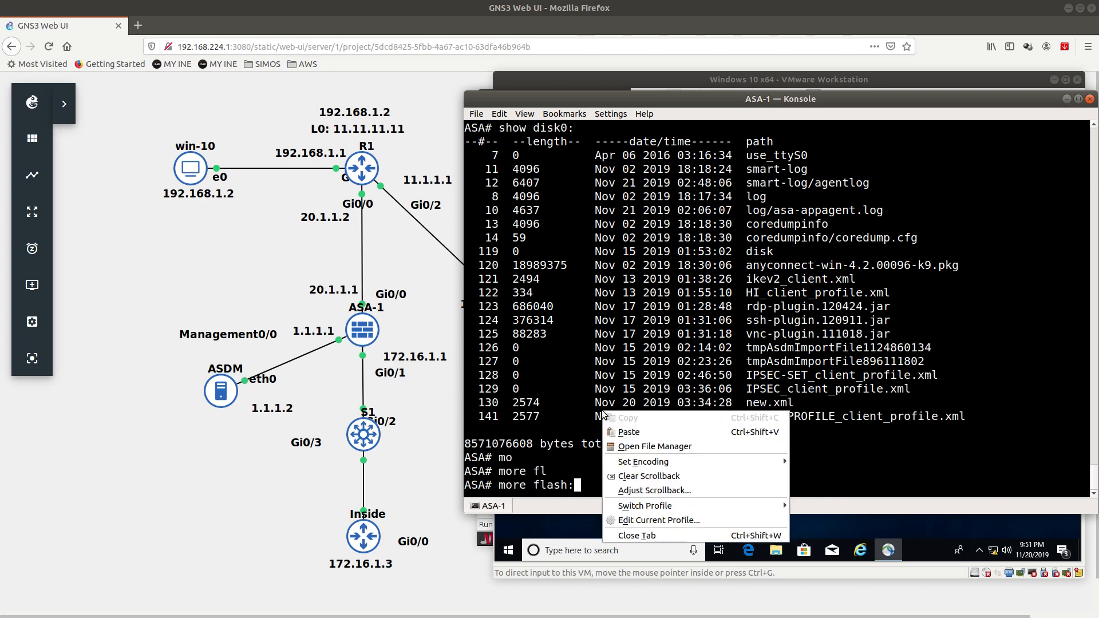
left_click(629, 431)
key("Return")
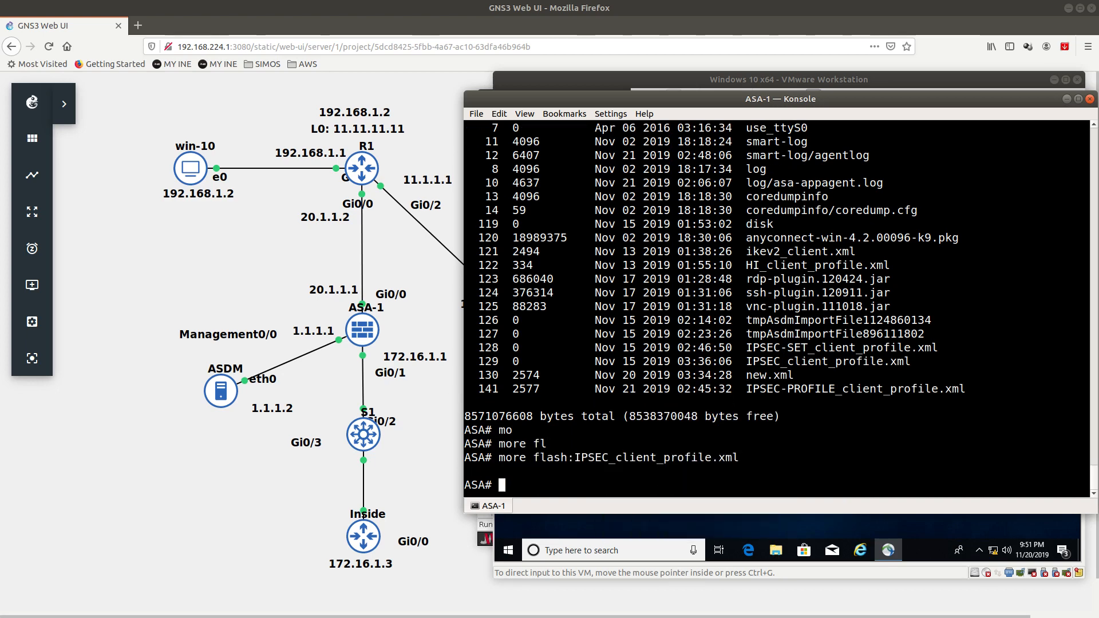
Step: Rerun the display of flash:IPSEC_client_profile.xml, confirming it shows nothing
key("Up")
key("Return")
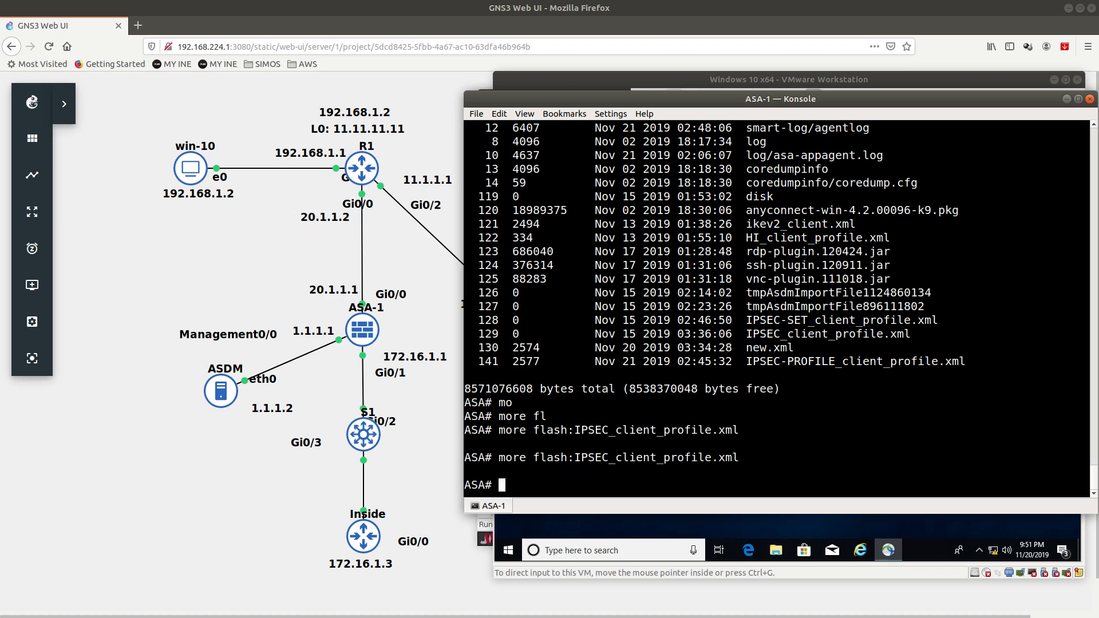
key("Up")
key("Down")
double_click(636, 458)
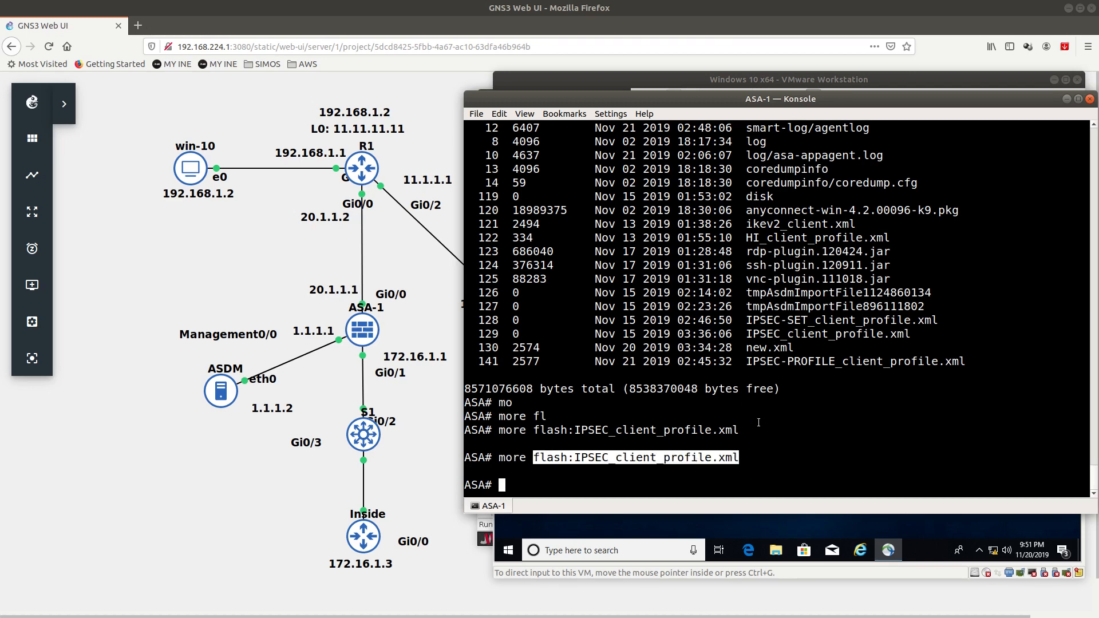
Step: Build the command more flash:IPSEC-PROFILE_client_profile.xml by pasting the copied file name
double_click(797, 360)
right_click(797, 360)
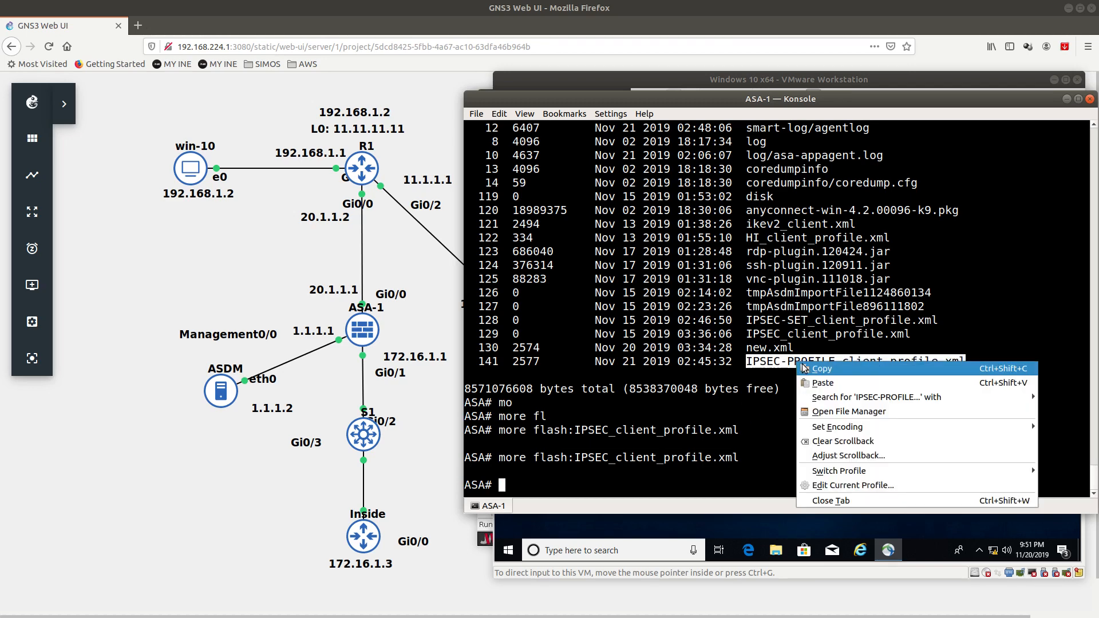
left_click(803, 364)
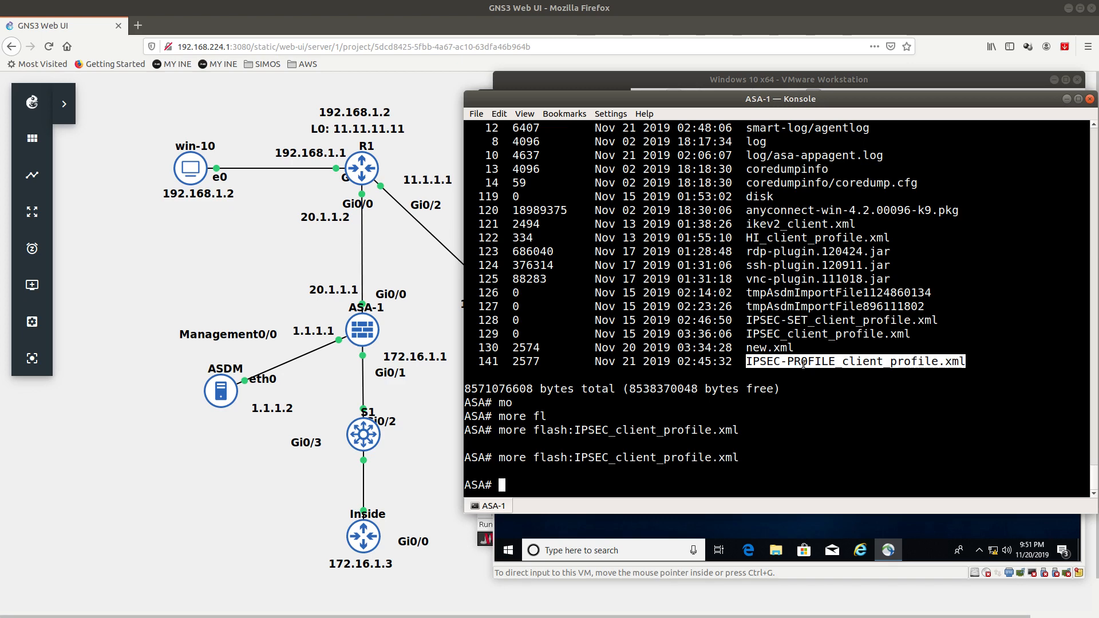
key("Up")
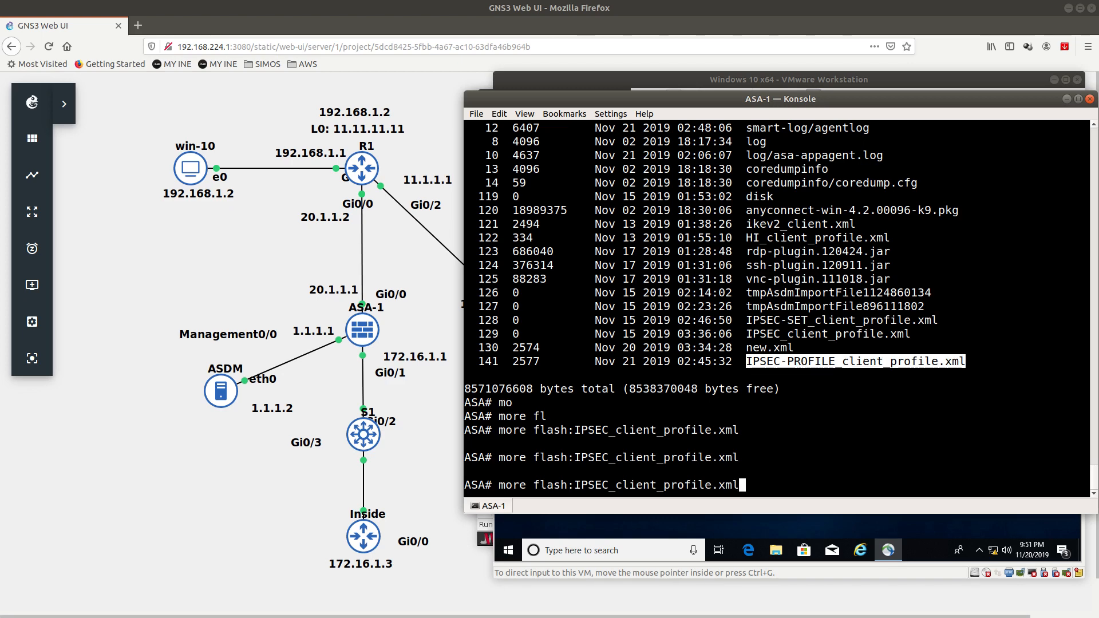
key("BackSpace")
key("BackSpace")
key("BackSpace")
key("BackSpace")
key("BackSpace")
key("BackSpace")
key("BackSpace")
key("BackSpace")
key("BackSpace")
key("BackSpace")
key("BackSpace")
key("BackSpace")
key("BackSpace")
key("BackSpace")
key("BackSpace")
key("BackSpace")
key("BackSpace")
key("BackSpace")
key("BackSpace")
key("BackSpace")
key("BackSpace")
key("BackSpace")
key("BackSpace")
key("BackSpace")
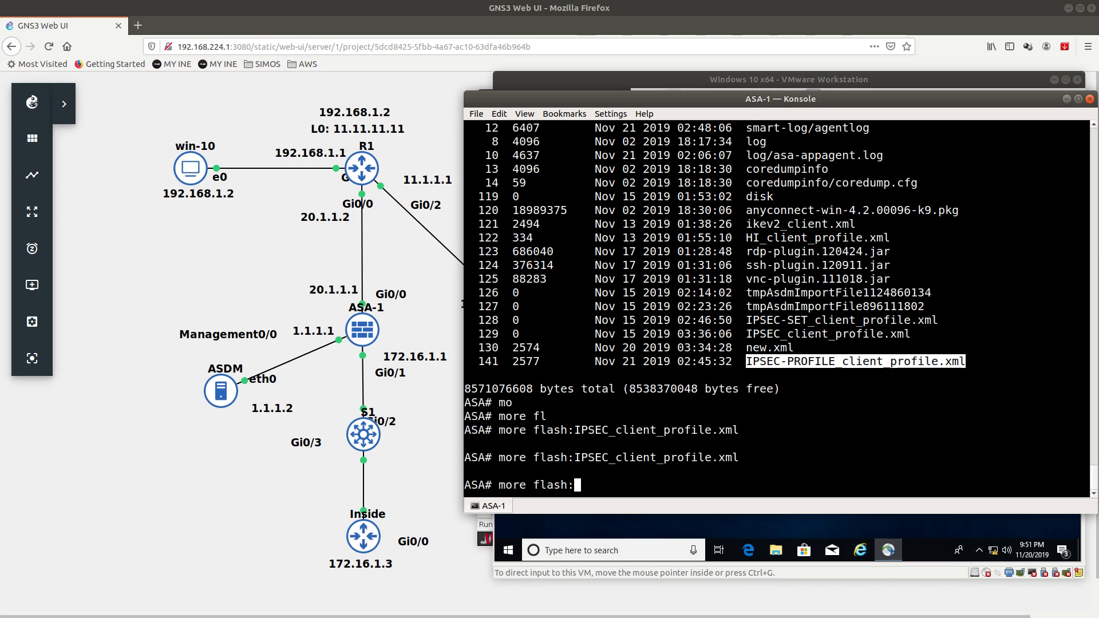
right_click(715, 367)
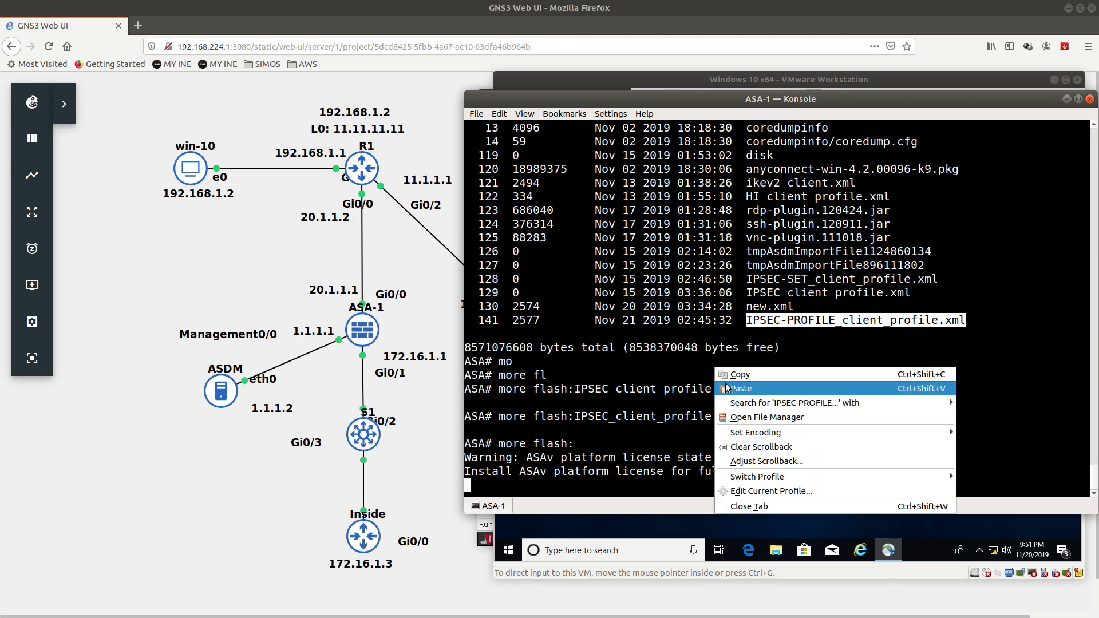
left_click(726, 388)
Step: Display IPSEC-PROFILE_client_profile.xml and page through to its closing tag
key("Return")
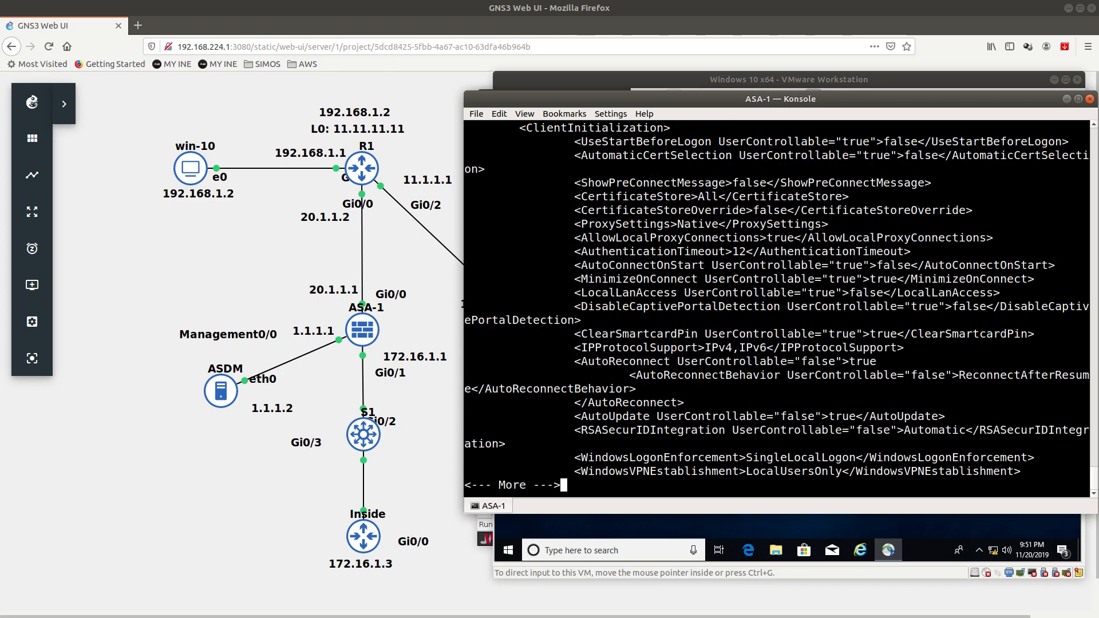
key("Return")
key("Return")
key("Return")
key("Return")
key("Return")
key("Return")
key("Return")
key("Return")
key("Return")
key("Return")
key("Return")
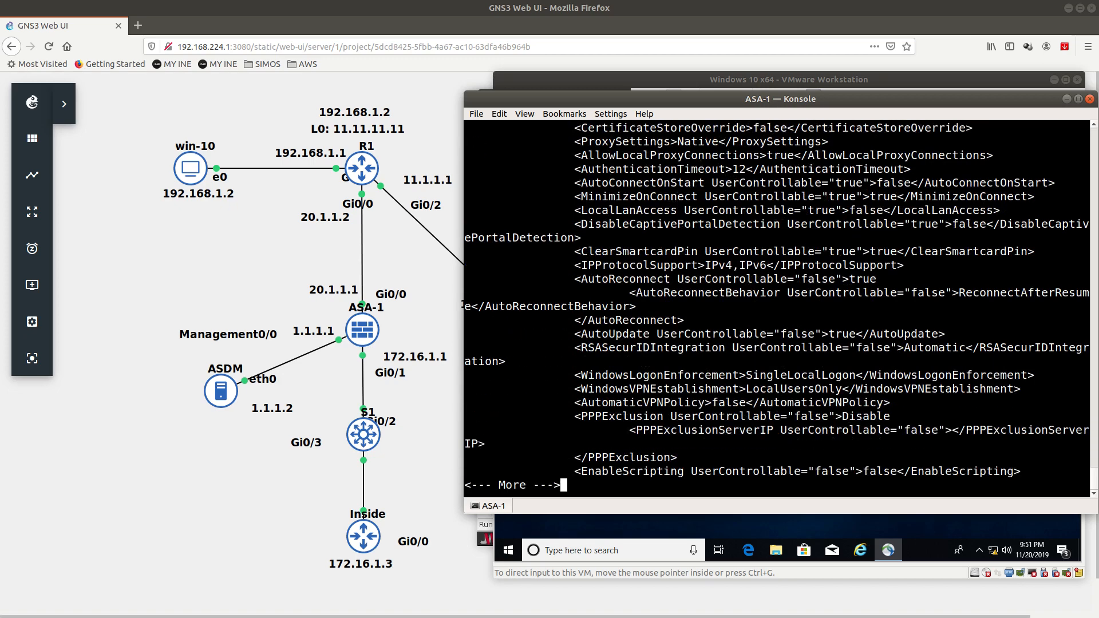
scroll(779, 380, "up", 6)
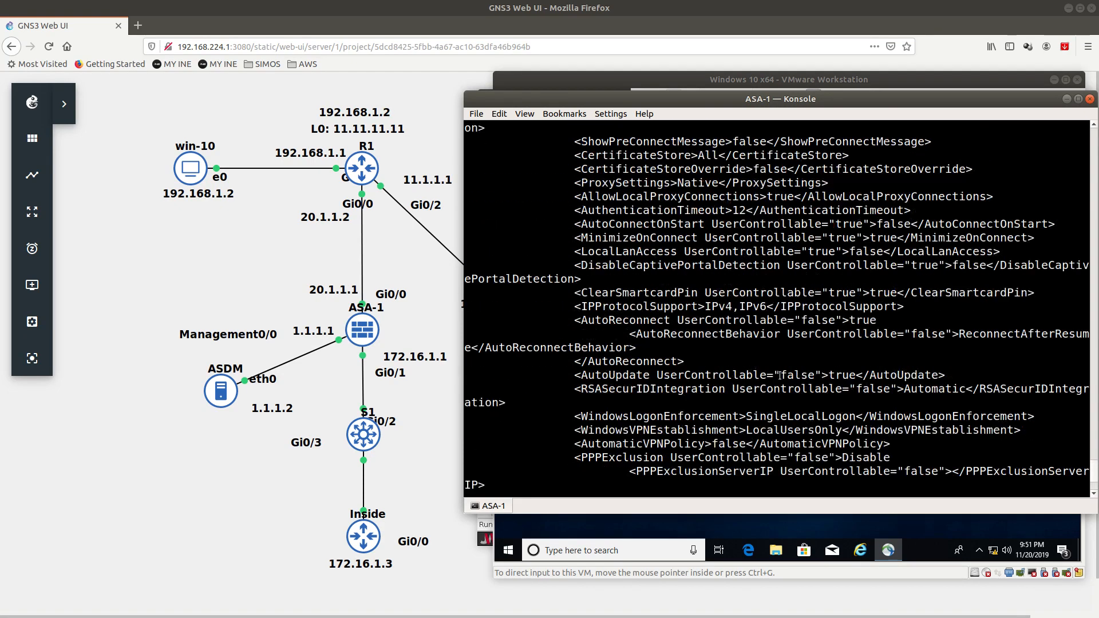
scroll(778, 379, "down", 6)
key("Return")
key("Return")
key("Return")
key("Return")
key("Return")
key("Return")
key("Return")
key("Return")
key("Return")
key("Return")
key("Return")
key("Return")
key("Return")
key("Return")
key("Return")
key("Return")
key("Return")
key("Return")
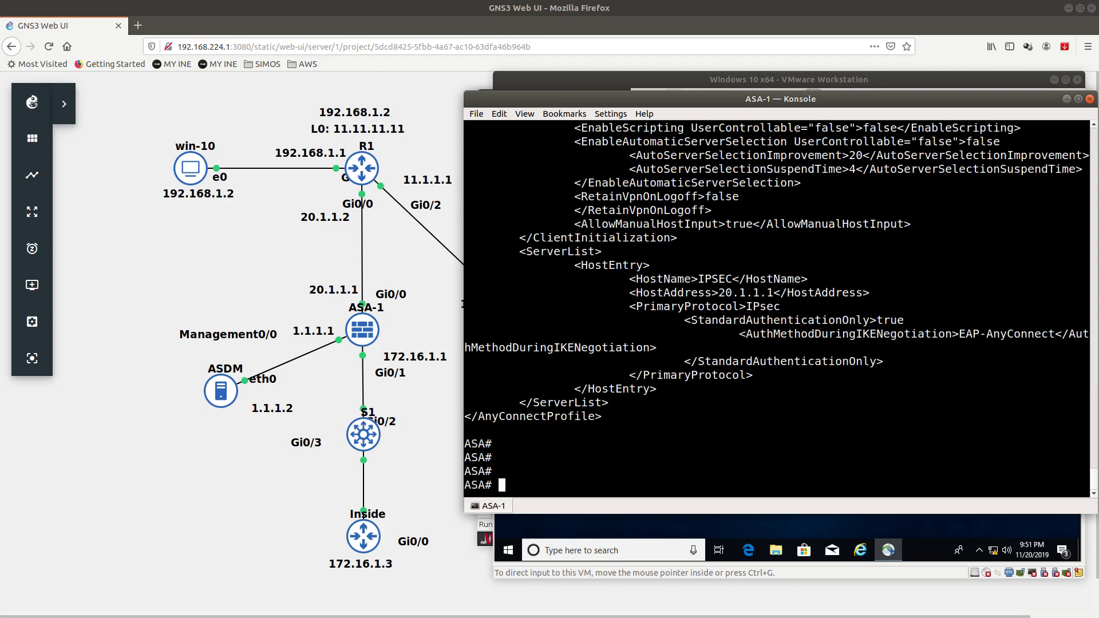
Step: Highlight the ServerList entry with host address 20.1.1.1 and IPsec primary protocol
double_click(525, 418)
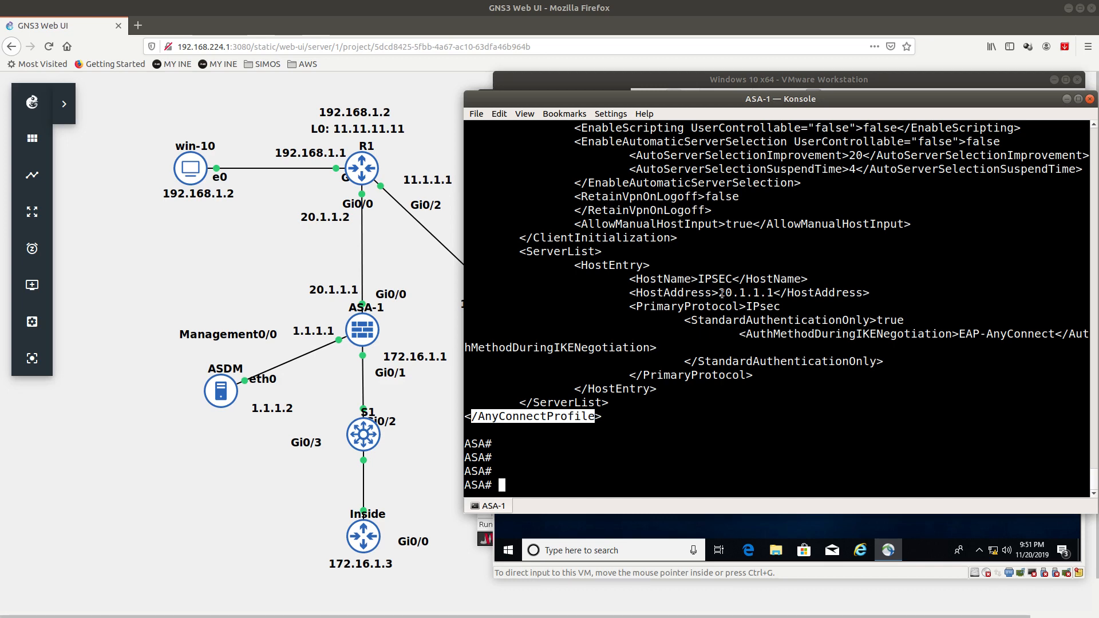
left_click_drag(720, 294, 776, 291)
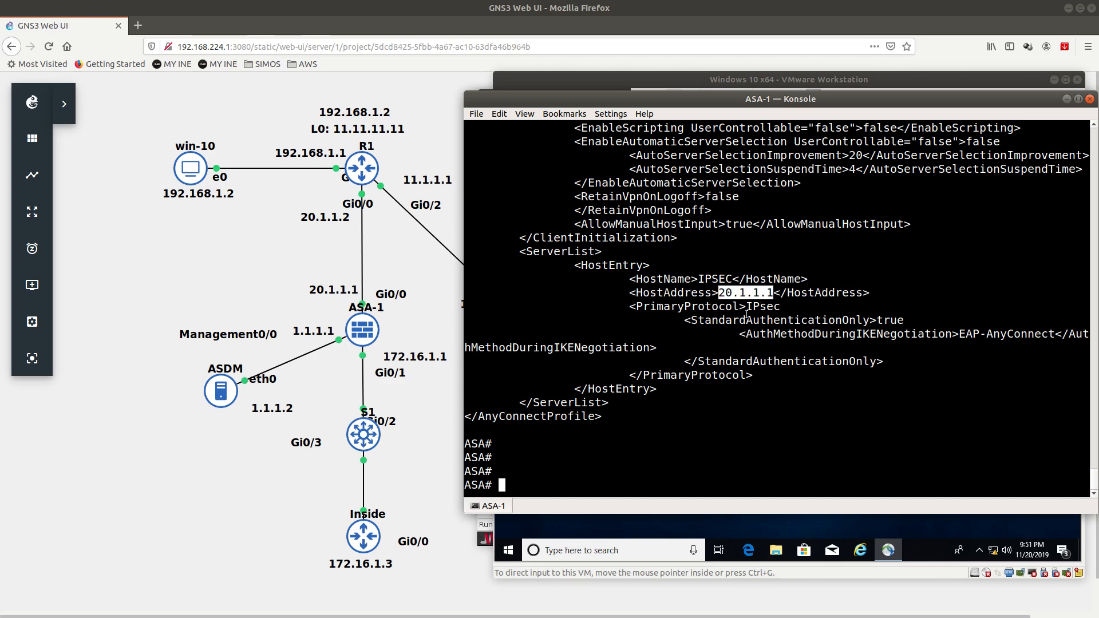
double_click(763, 307)
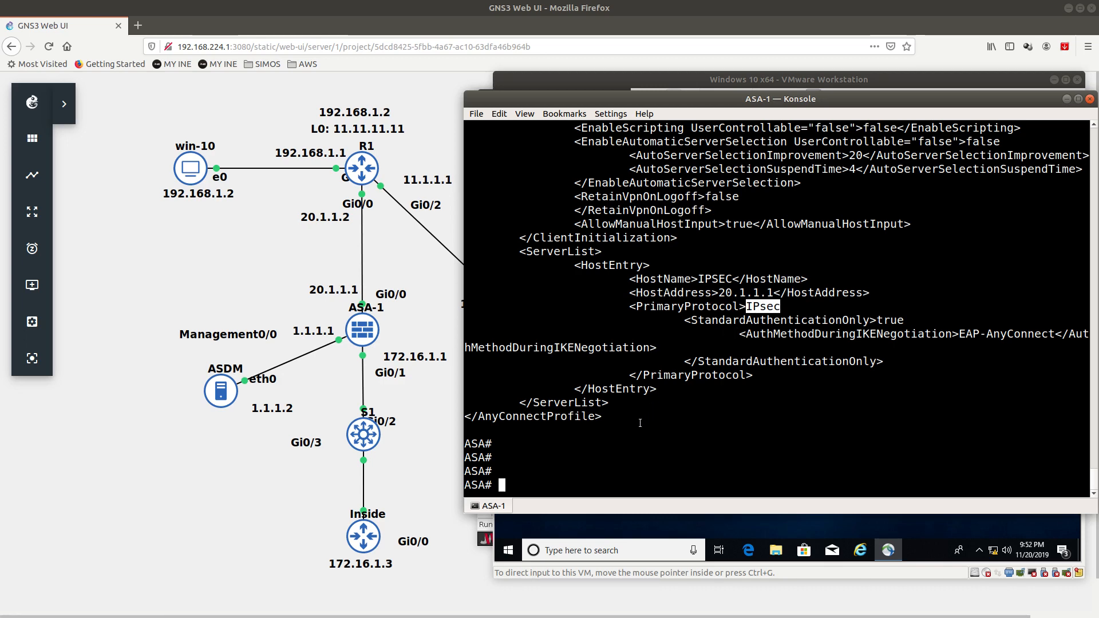
left_click_drag(668, 401, 676, 240)
left_click(752, 307)
double_click(756, 306)
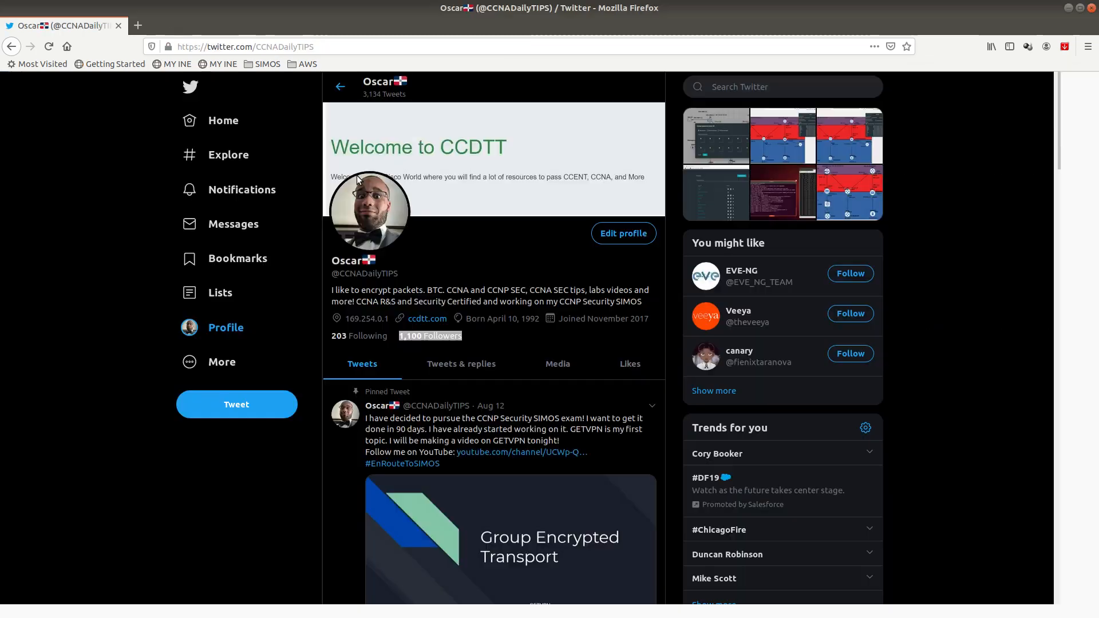
Step: Highlight the account handle under the display name on the Twitter profile page
left_click(422, 276)
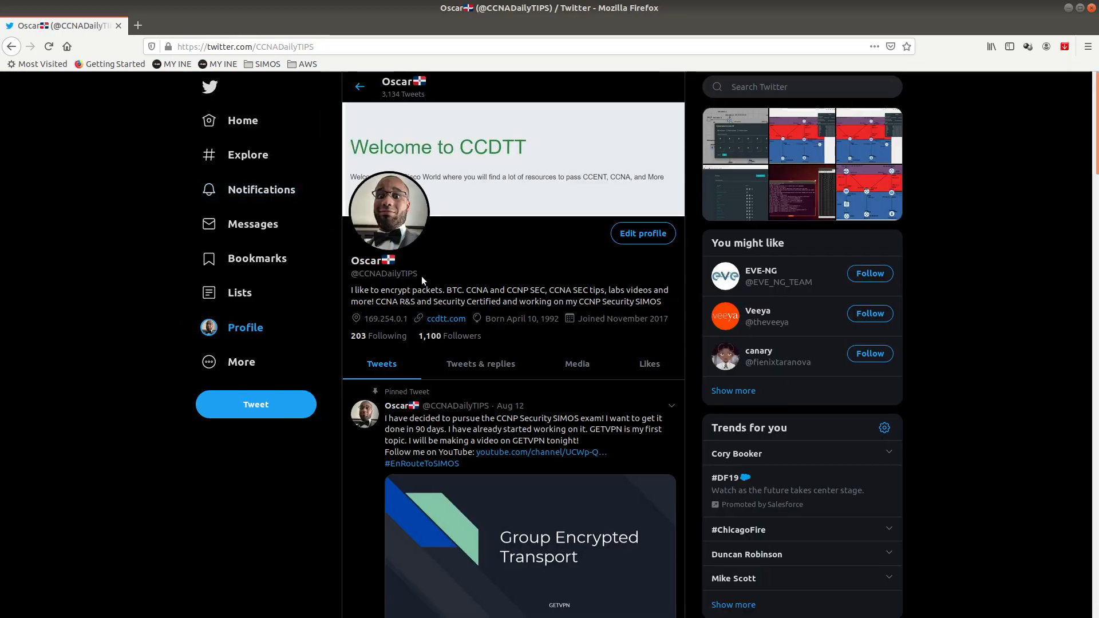
left_click_drag(421, 276, 353, 273)
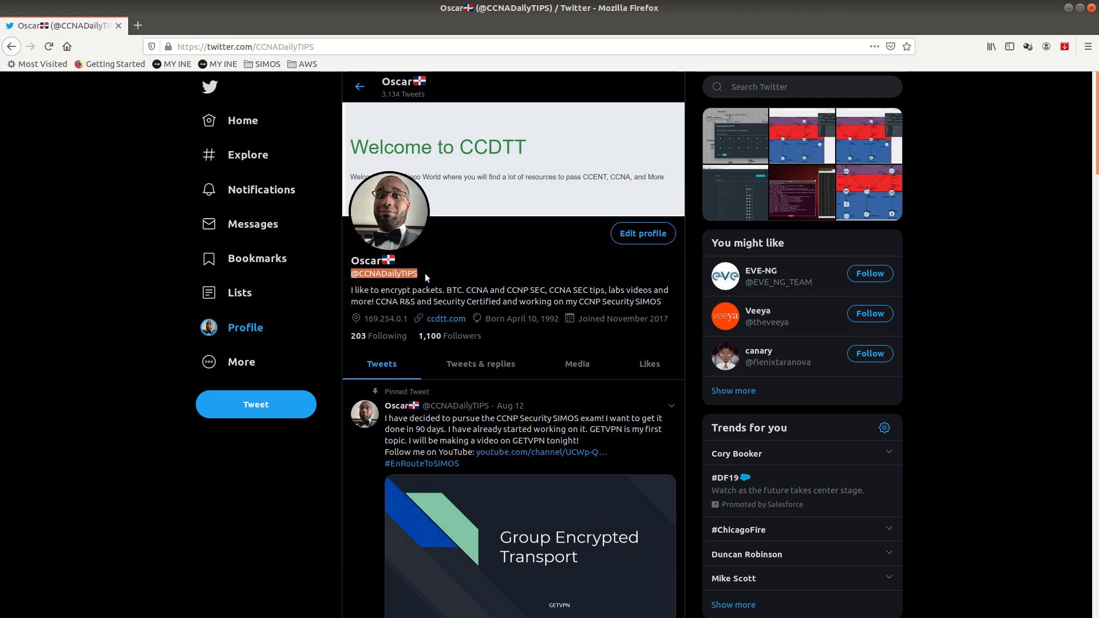
left_click_drag(424, 273, 353, 274)
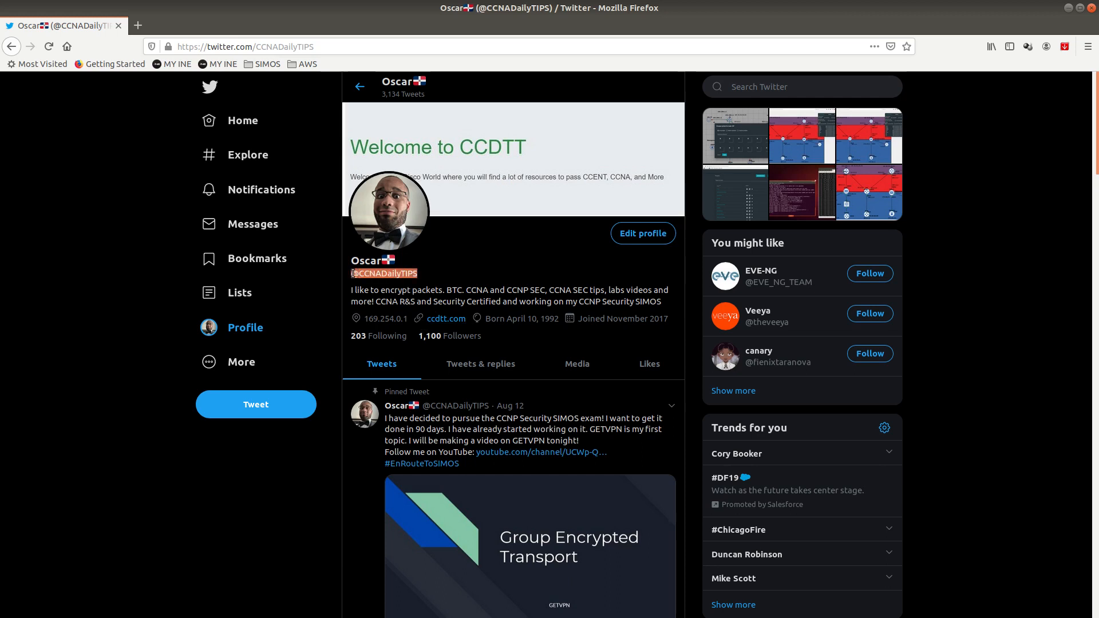